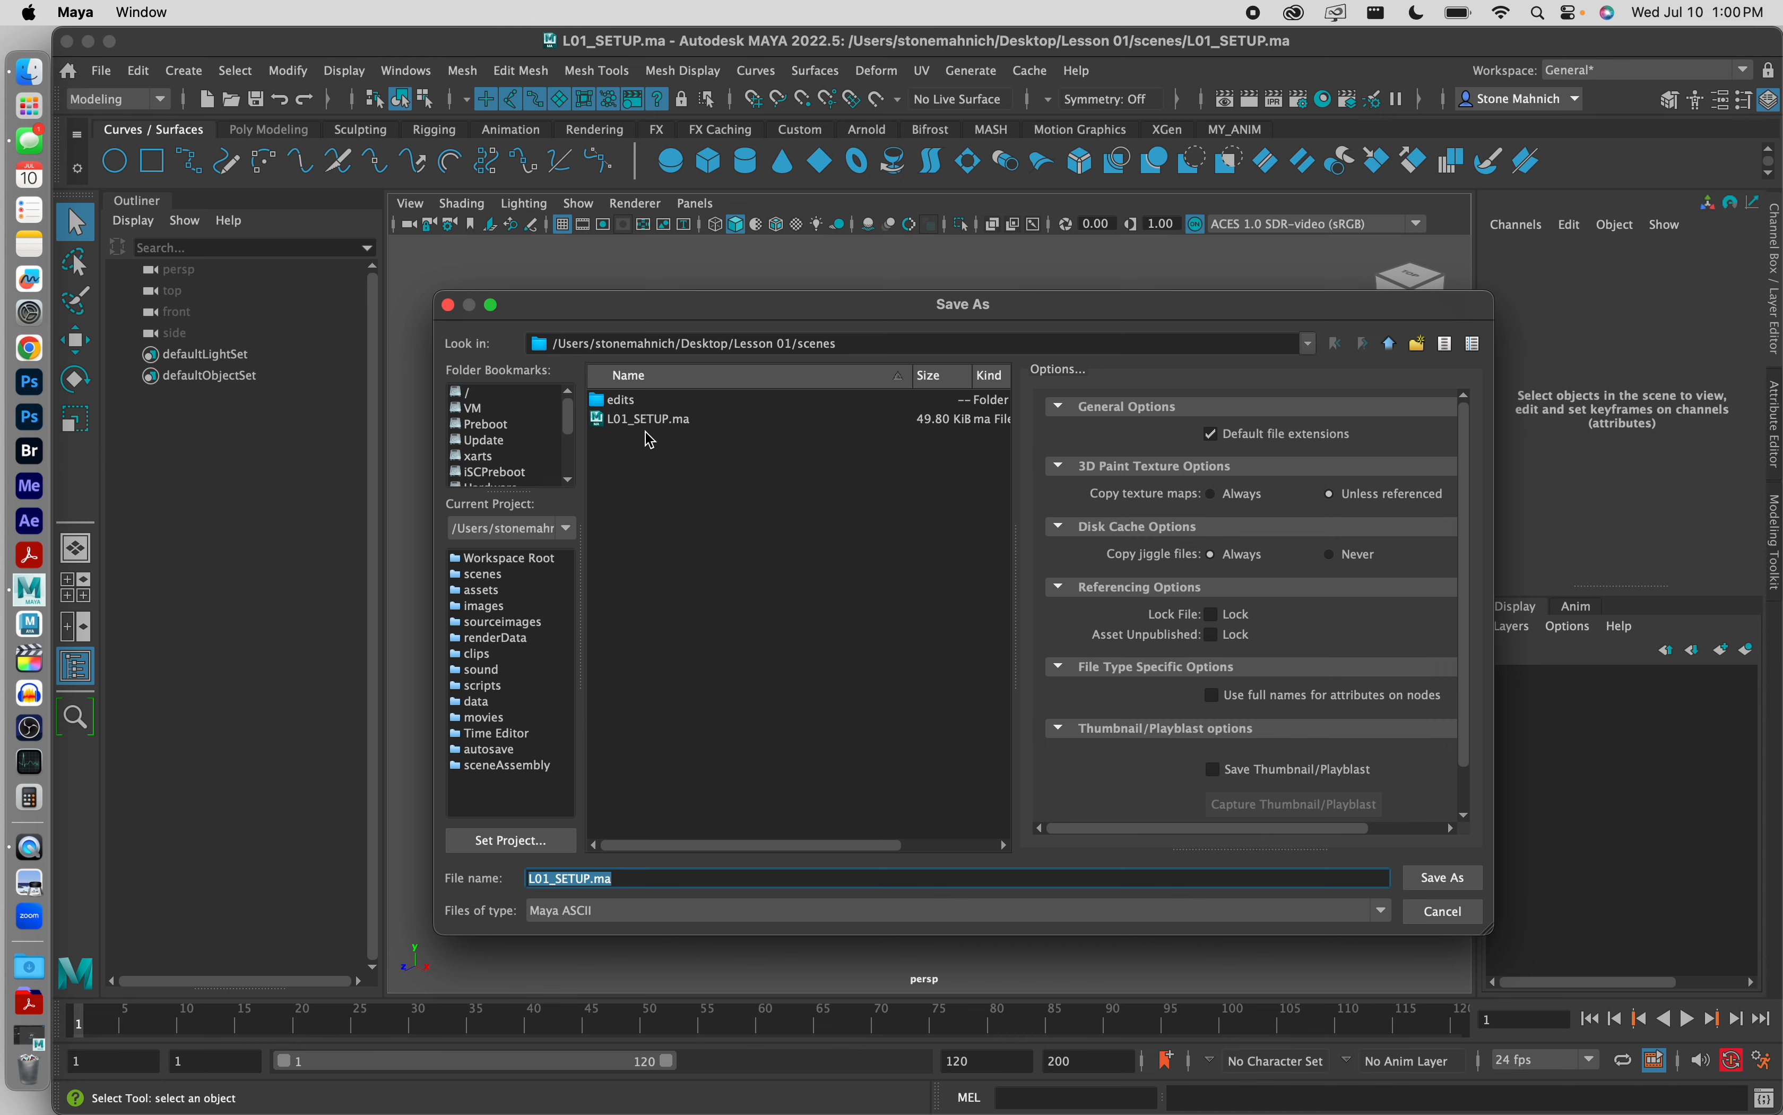
Step: Save the scene under the new name L01_MODELING.ma in the scenes folder, using the Maya ASCII file type
{"action": "left_click", "coordinate": [590, 879]}
{"action": "key", "text": "BackSpace"}
{"action": "key", "text": "BackSpace"}
{"action": "key", "text": "BackSpace"}
{"action": "key", "text": "BackSpace"}
{"action": "key", "text": "BackSpace"}
{"action": "type", "text": "MODELING"}
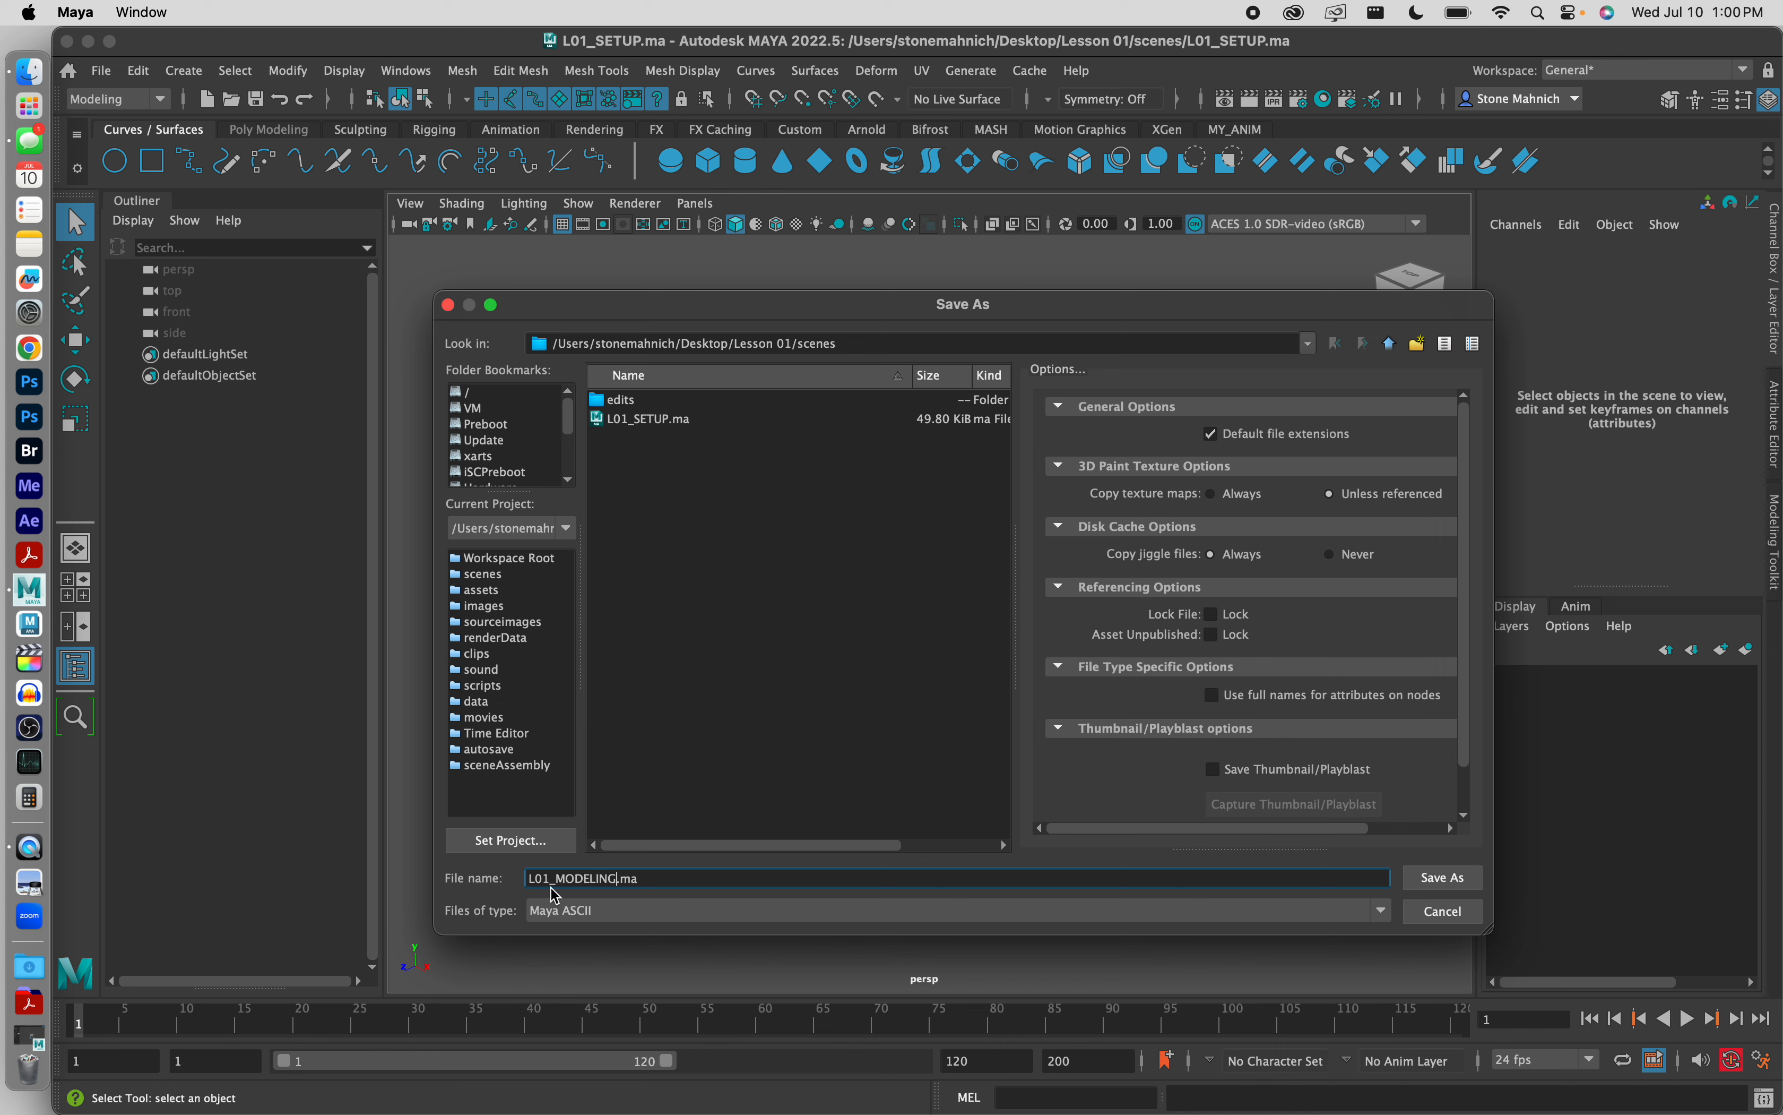
{"action": "left_click", "coordinate": [616, 912]}
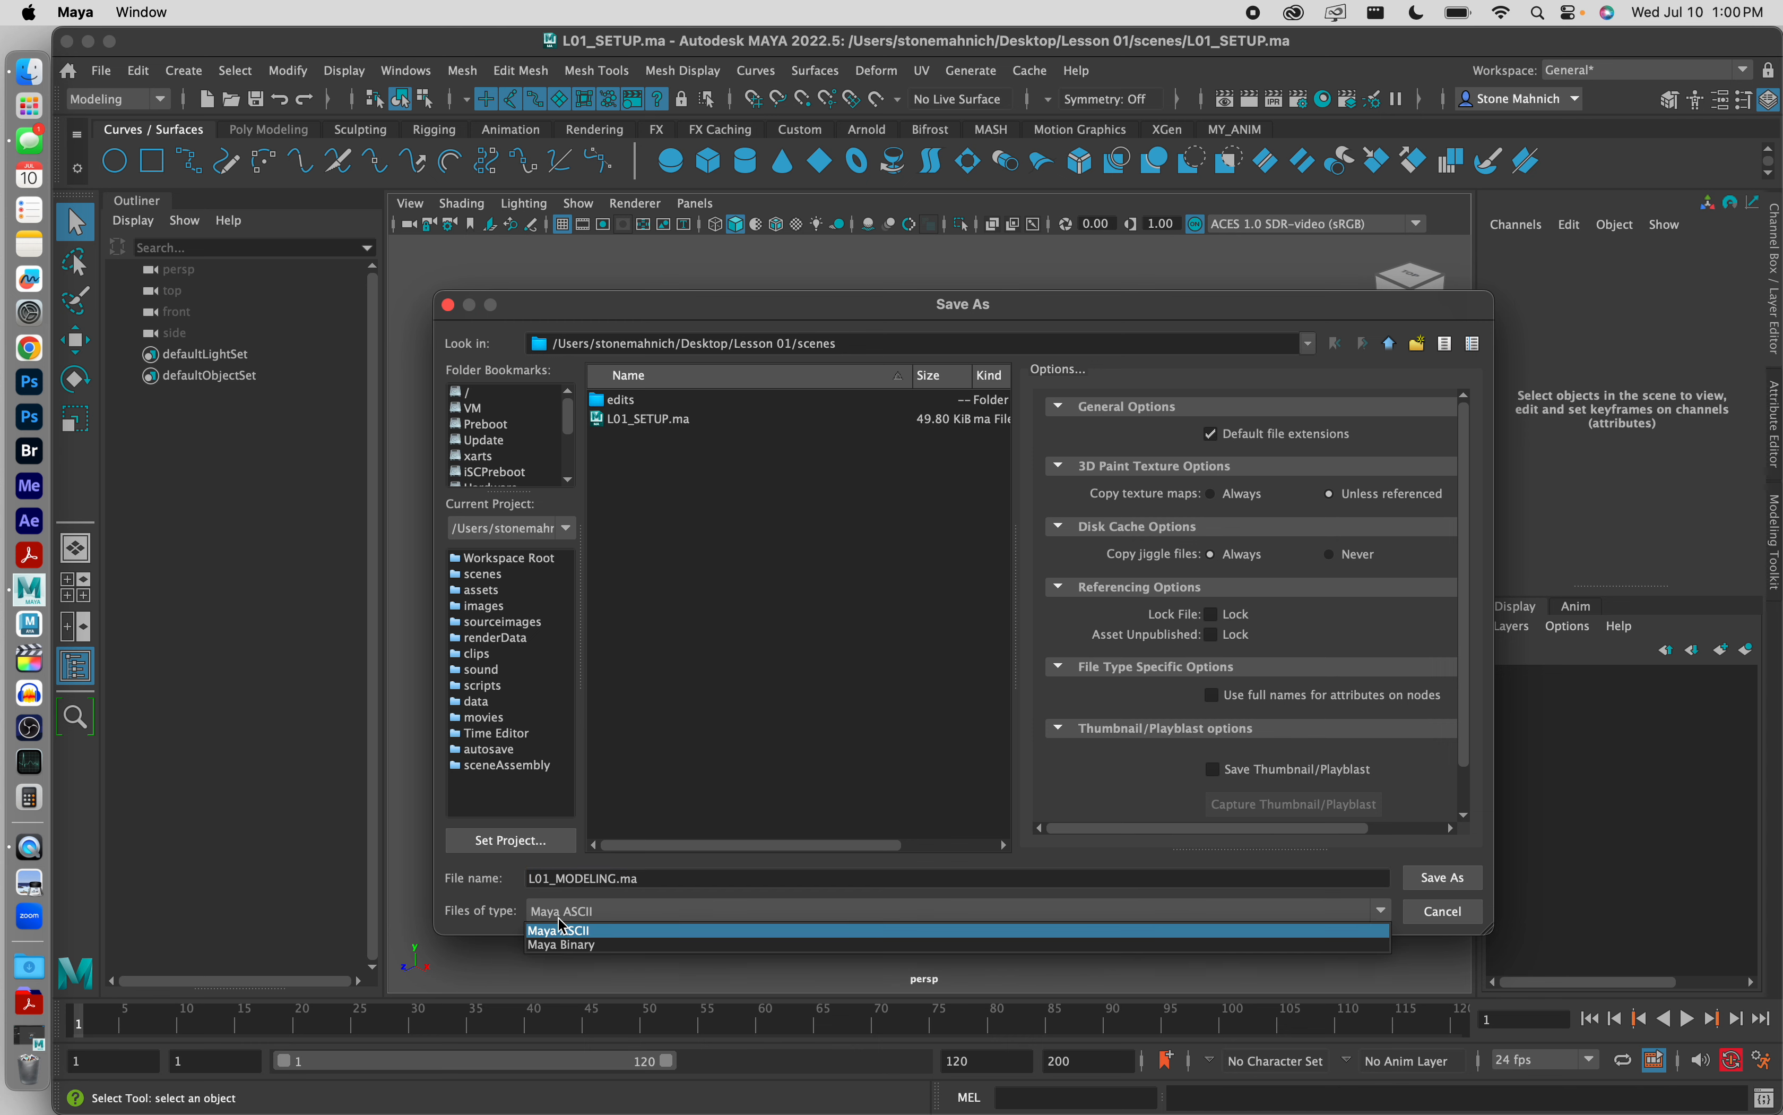
{"action": "left_click", "coordinate": [567, 931]}
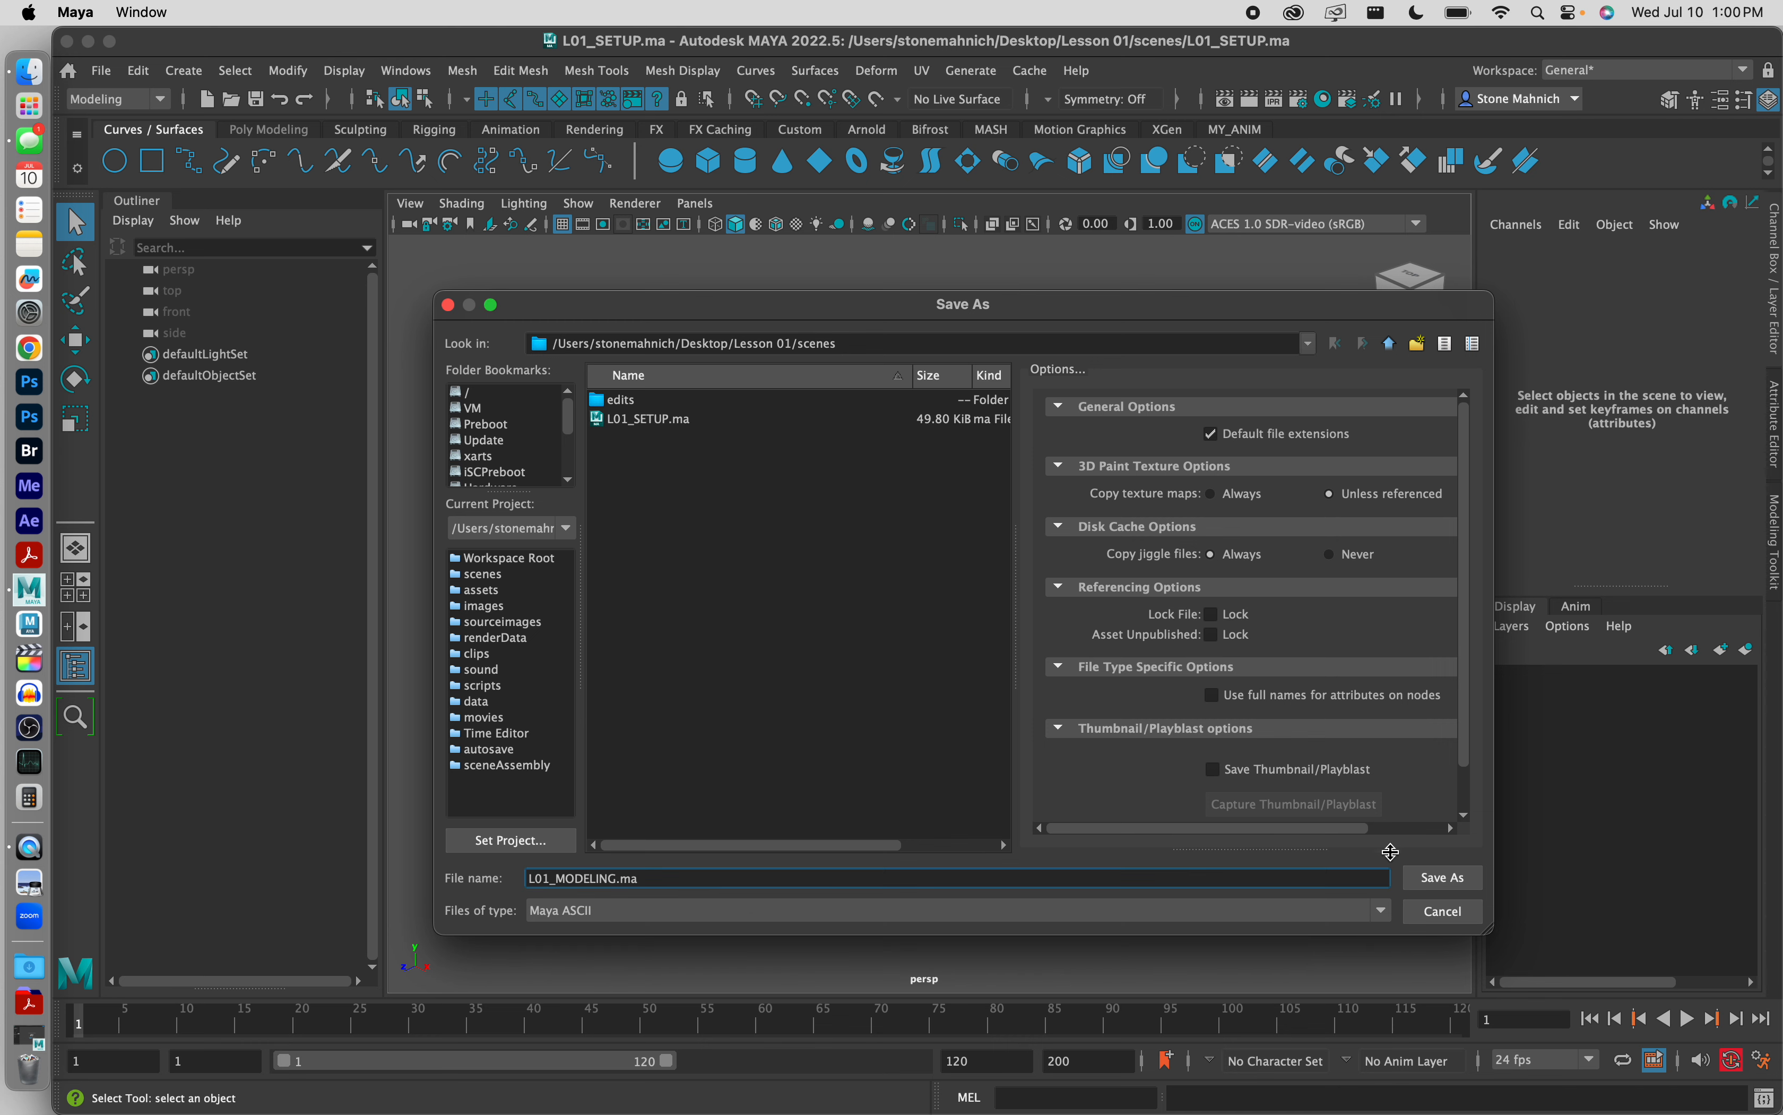
{"action": "left_click", "coordinate": [1445, 879]}
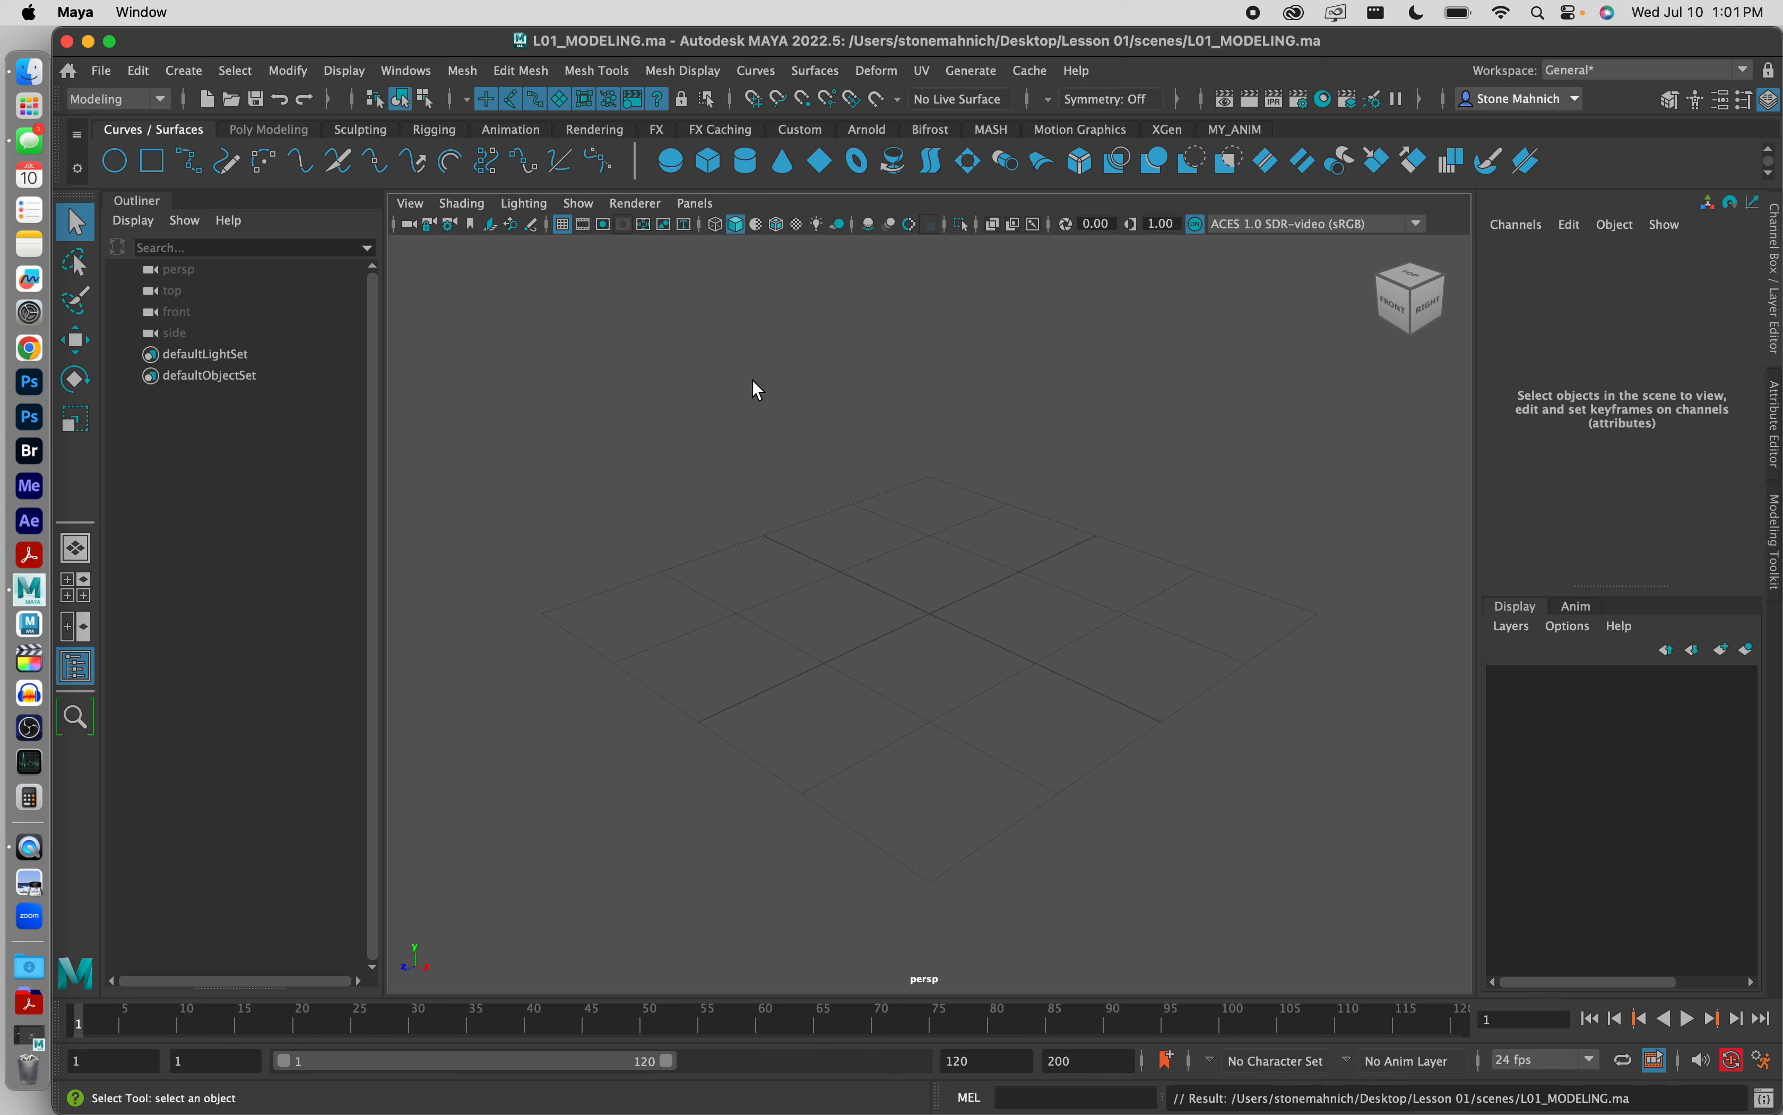
Step: Check that the Modeling menu set is active and switch the shelf to the Poly Modeling tools
{"action": "left_click", "coordinate": [122, 100]}
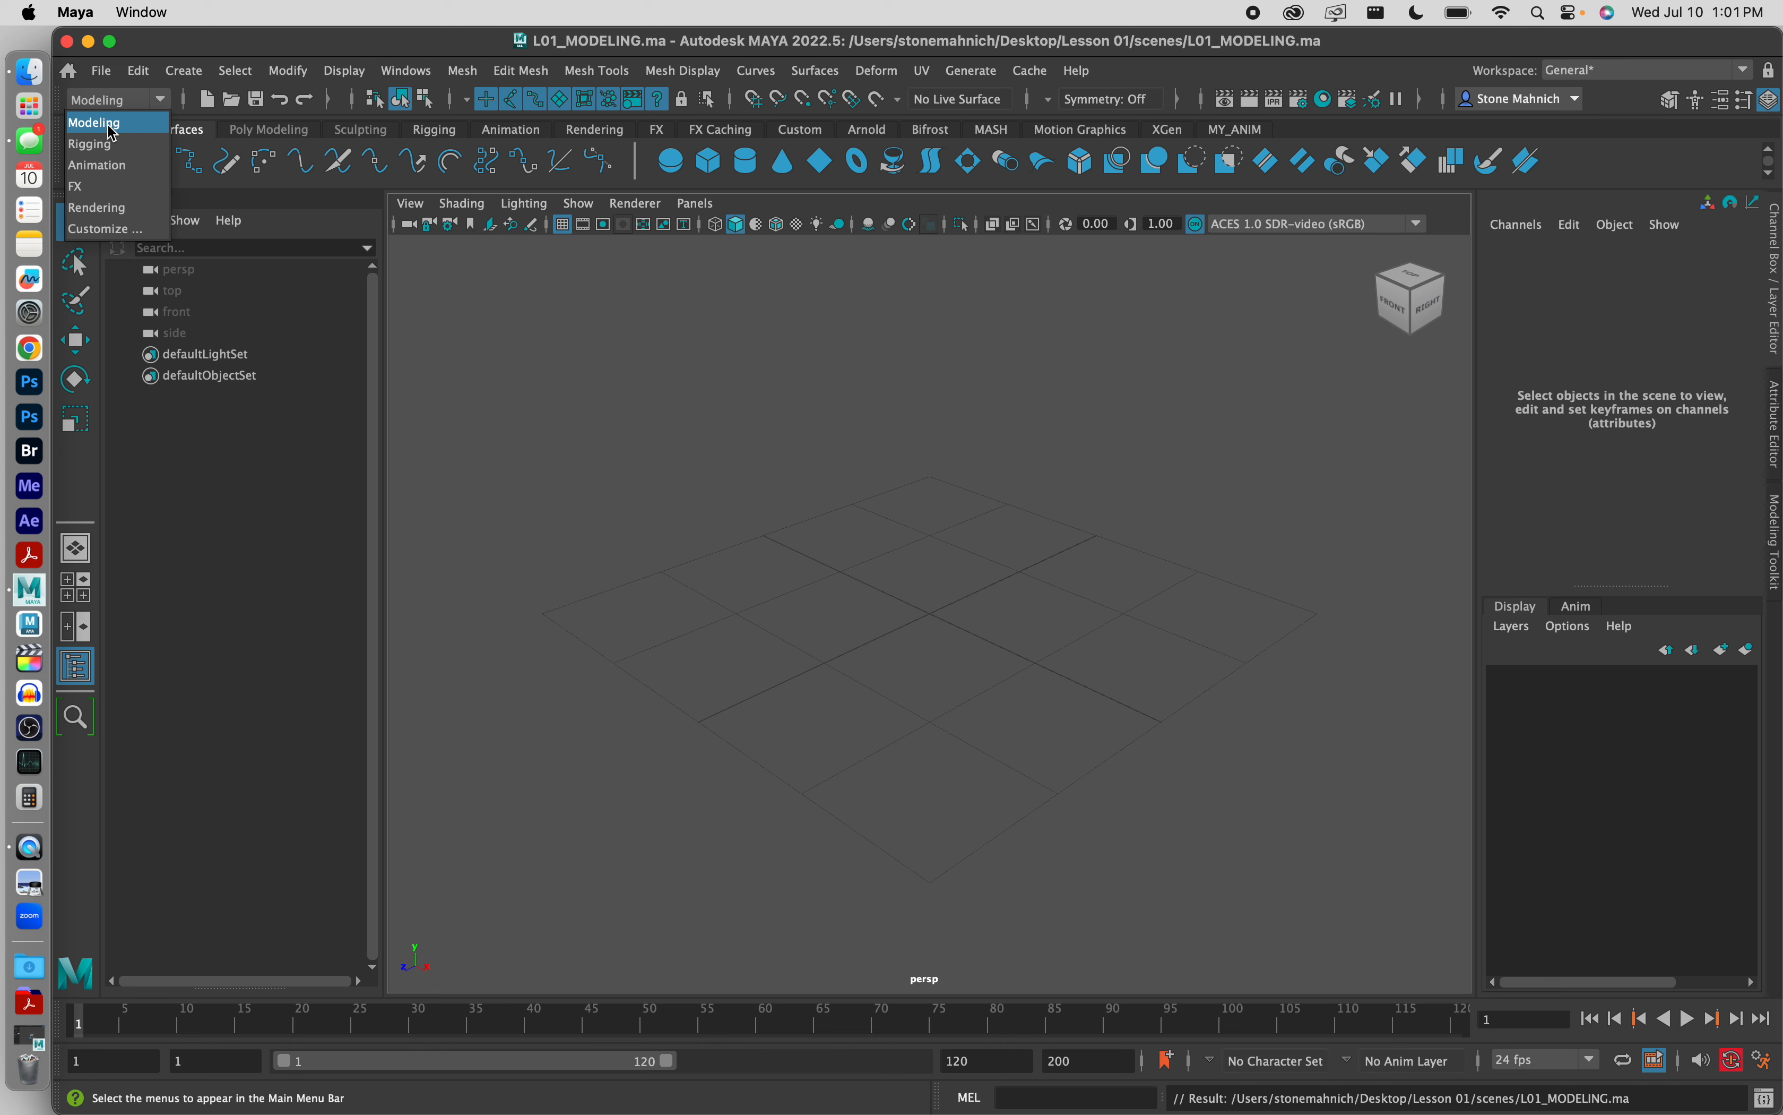
{"action": "left_click", "coordinate": [142, 99]}
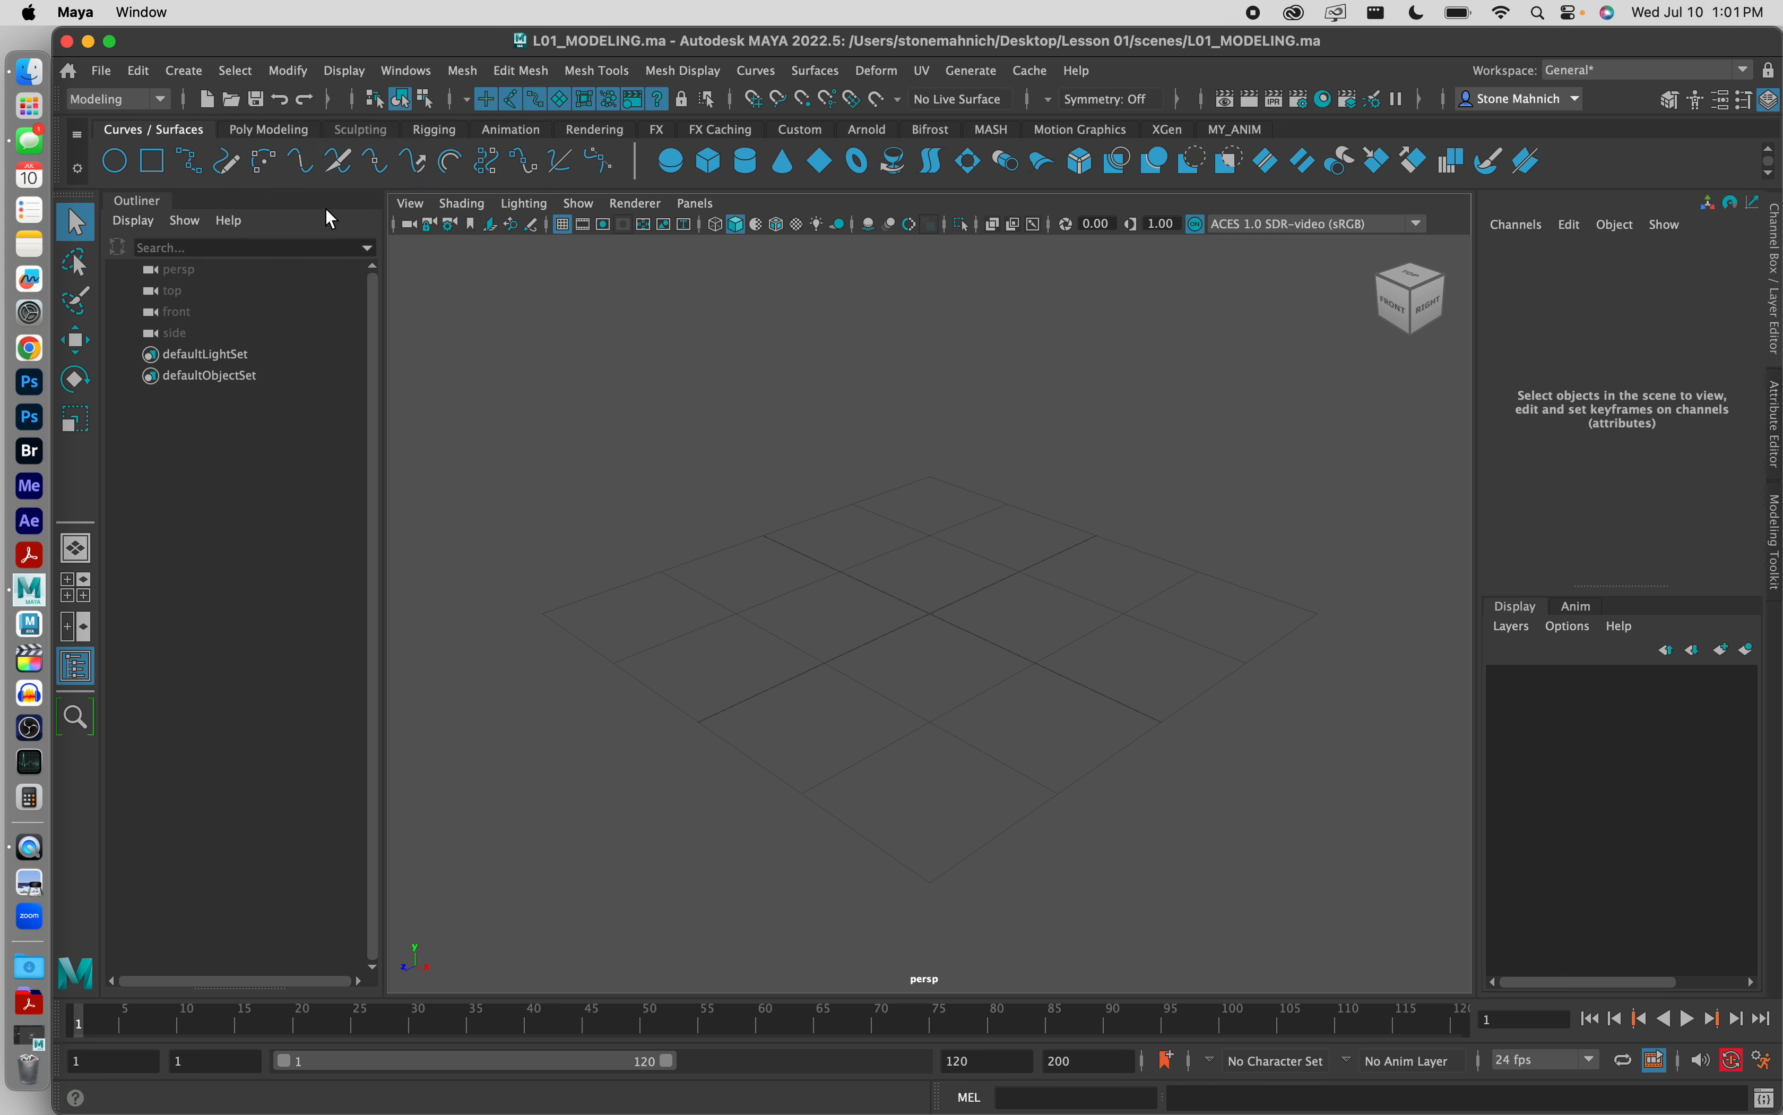
{"action": "left_click", "coordinate": [273, 126]}
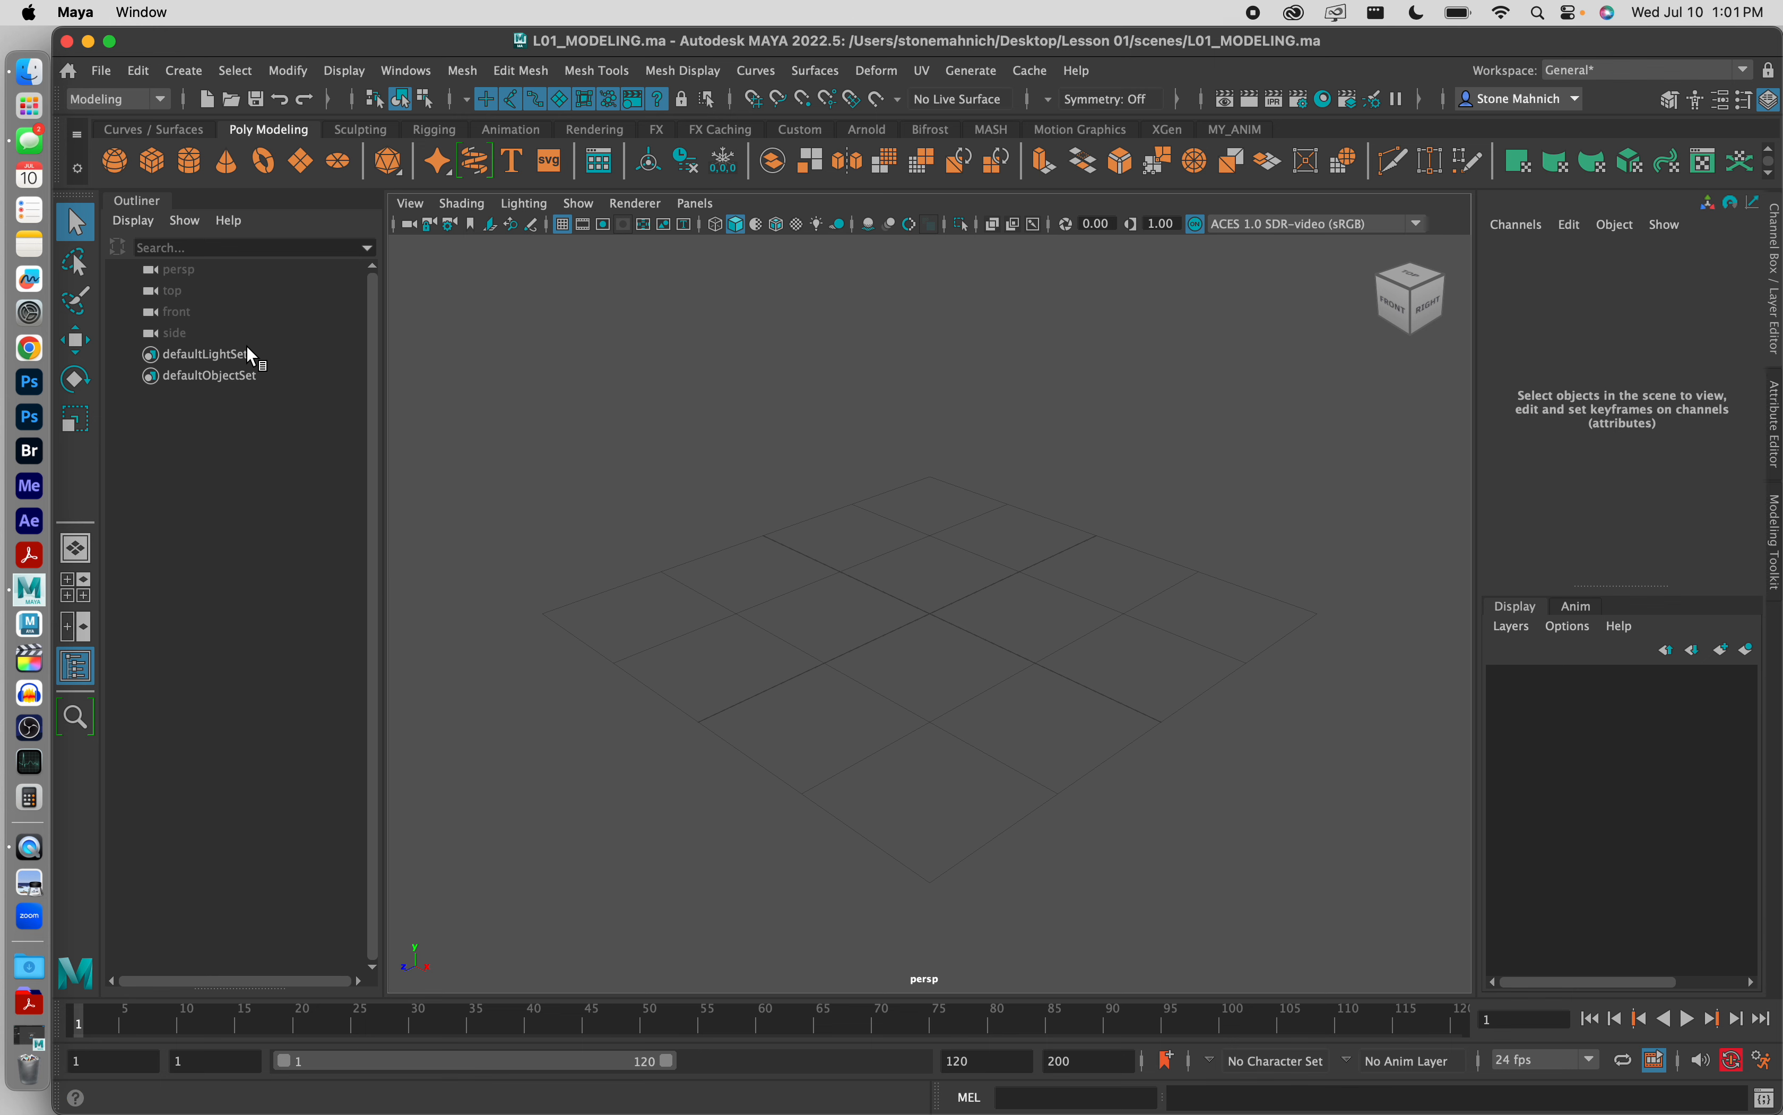
Step: Toggle the Outliner and the Channel Box / Layer Editor off and back on
{"action": "left_click", "coordinate": [78, 667]}
{"action": "left_click", "coordinate": [78, 668]}
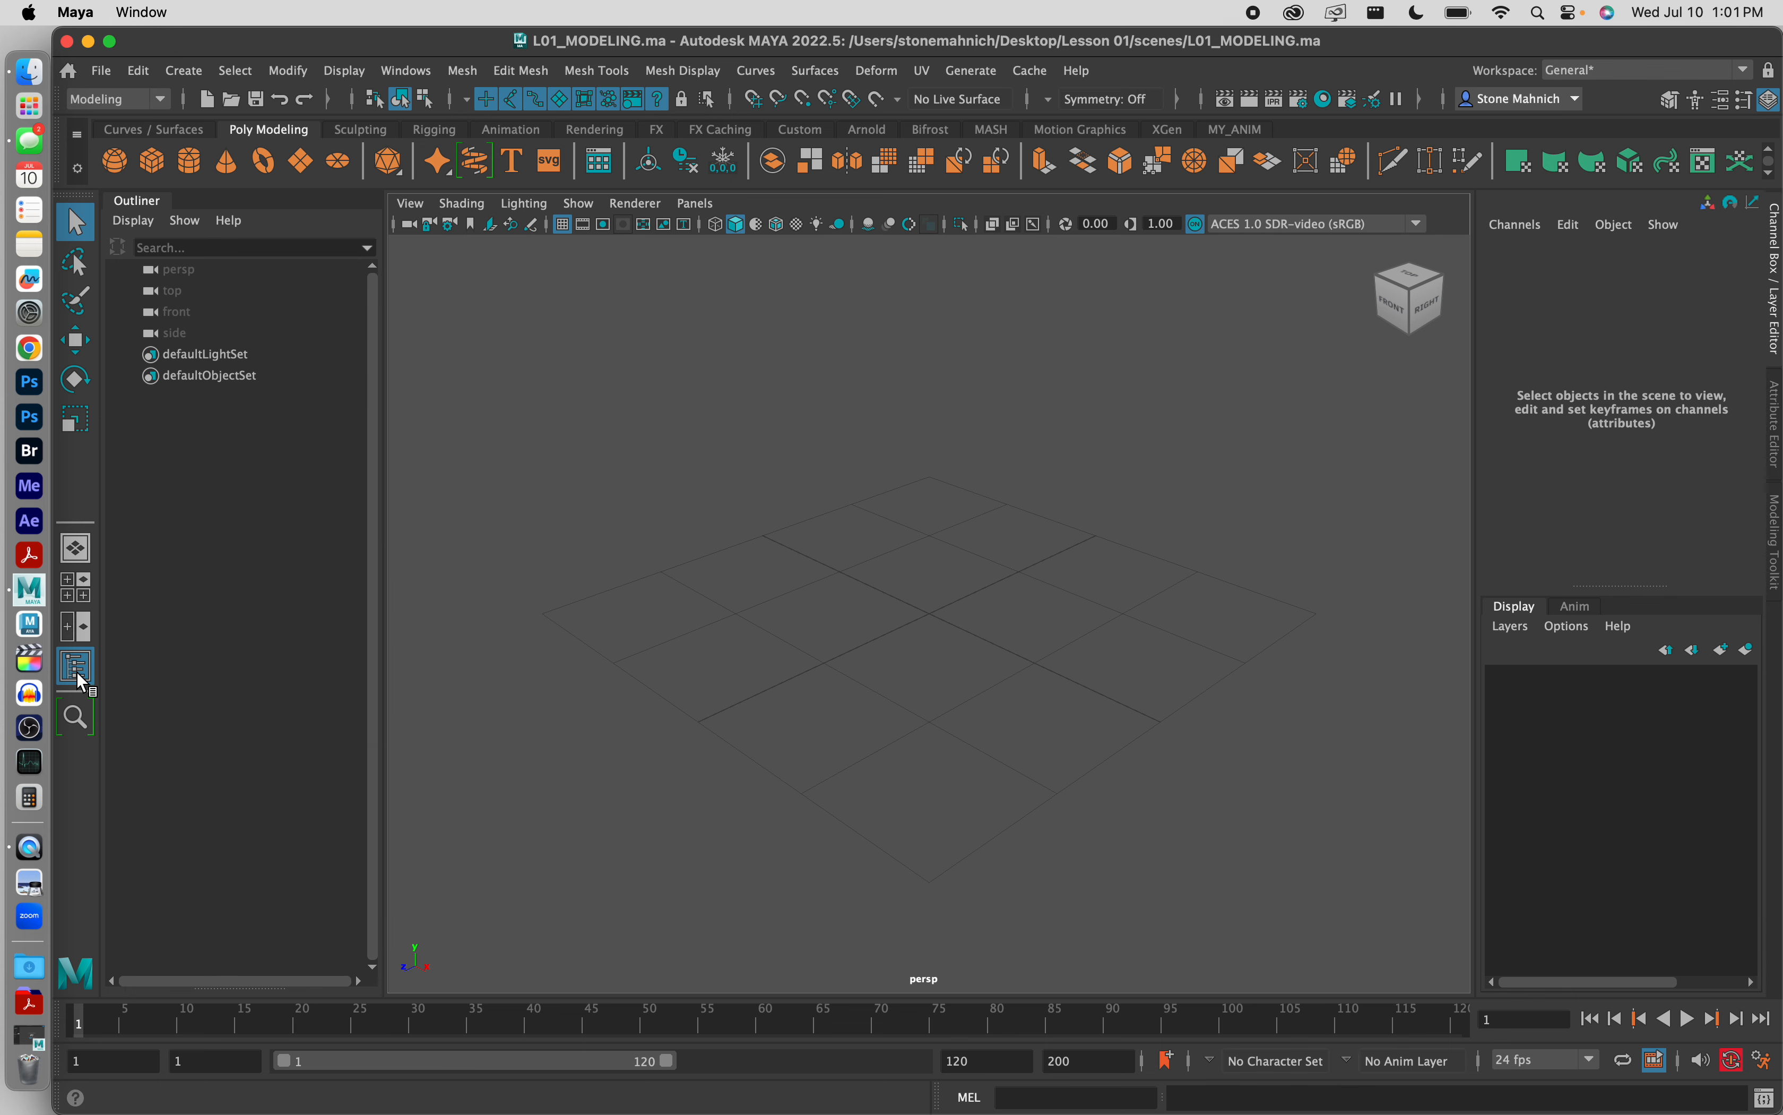
{"action": "left_click", "coordinate": [78, 667]}
{"action": "left_click", "coordinate": [78, 667]}
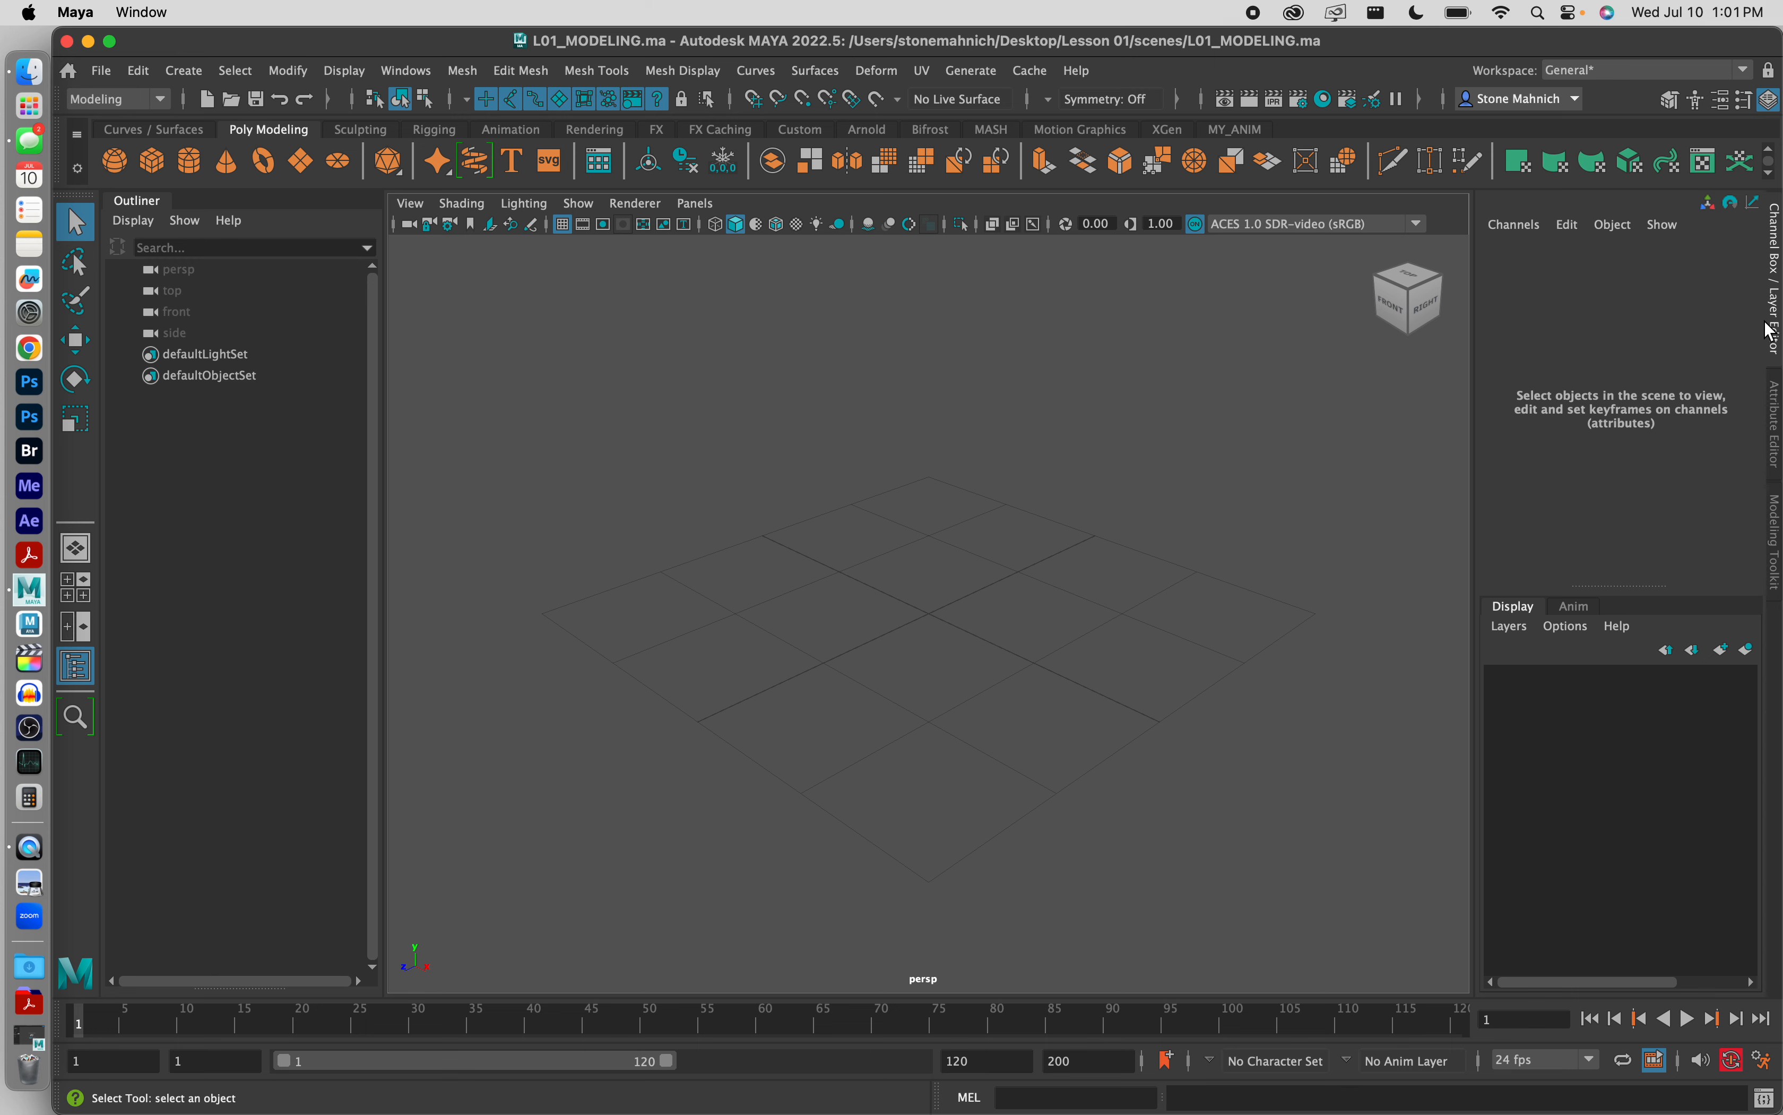
{"action": "left_click", "coordinate": [1776, 295]}
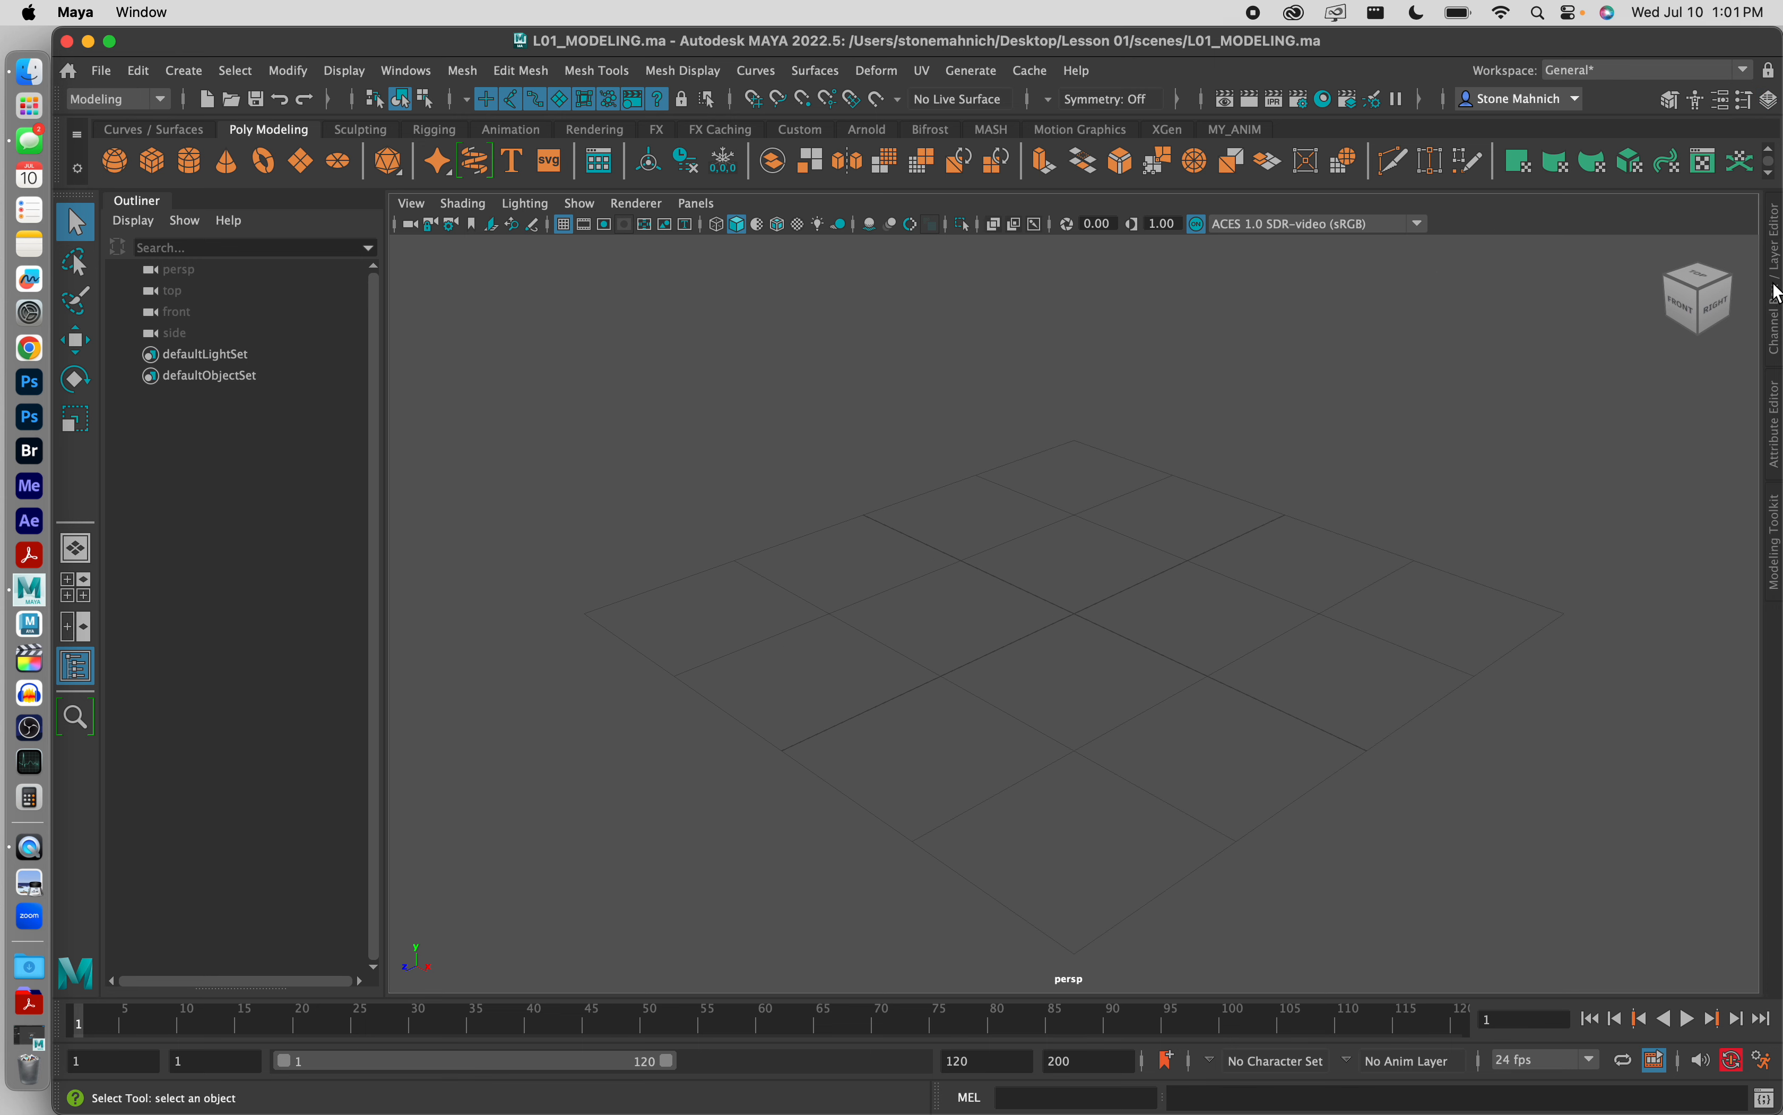
{"action": "left_click", "coordinate": [1776, 287]}
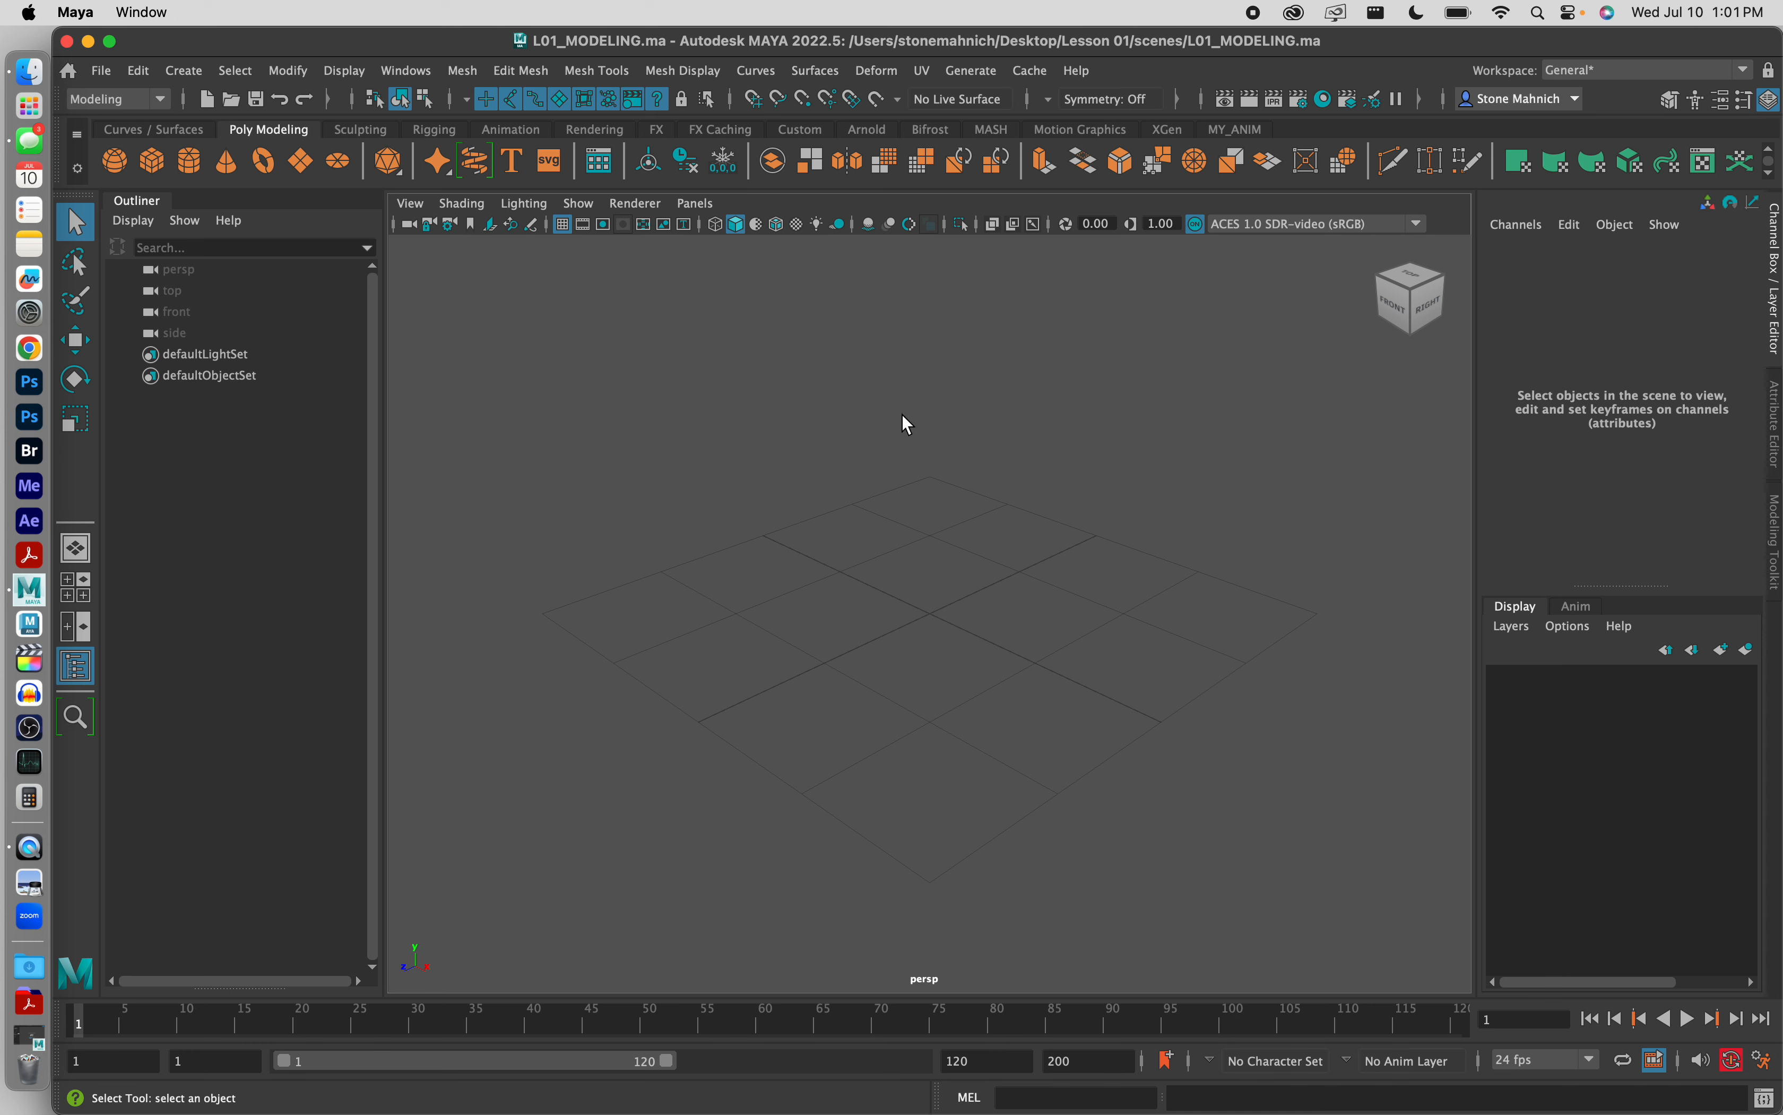
Step: Create a polygon sphere at the origin and rename it Linear_Sphere_Geo in the Outliner
{"action": "left_click", "coordinate": [116, 165]}
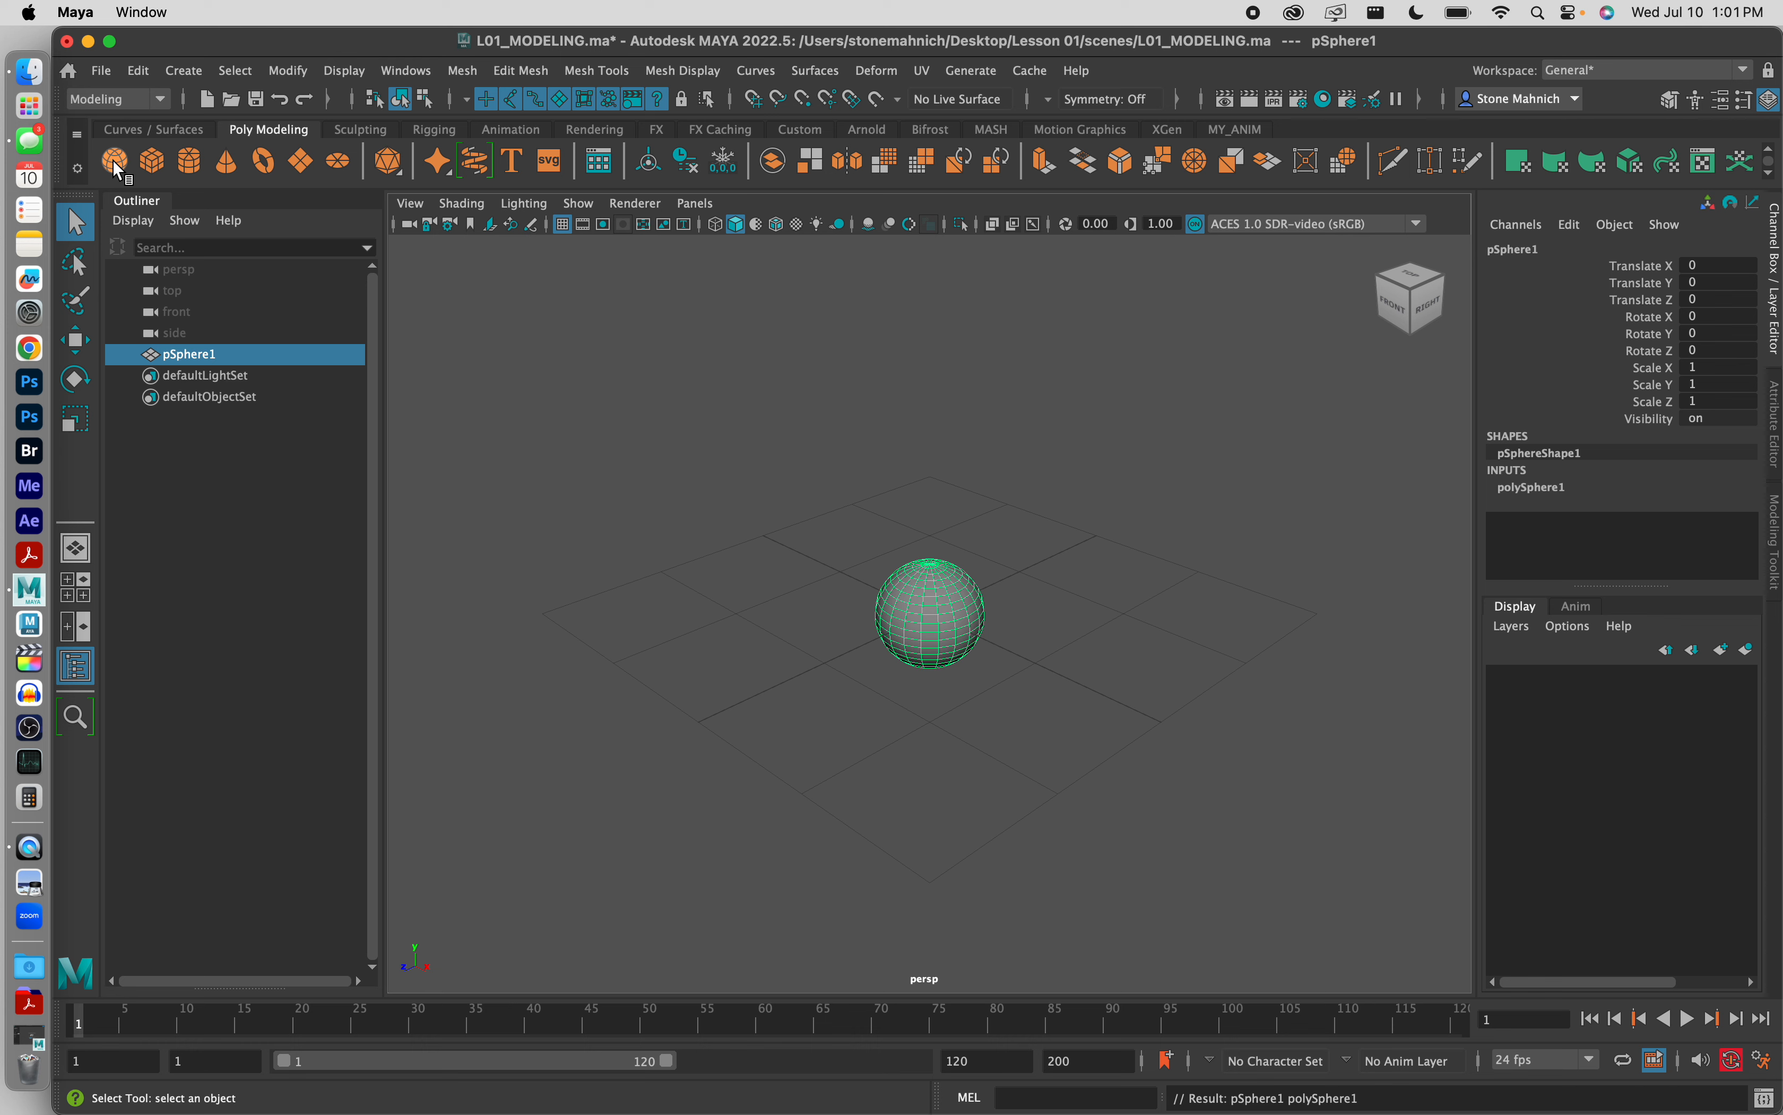
{"action": "left_click", "coordinate": [200, 355]}
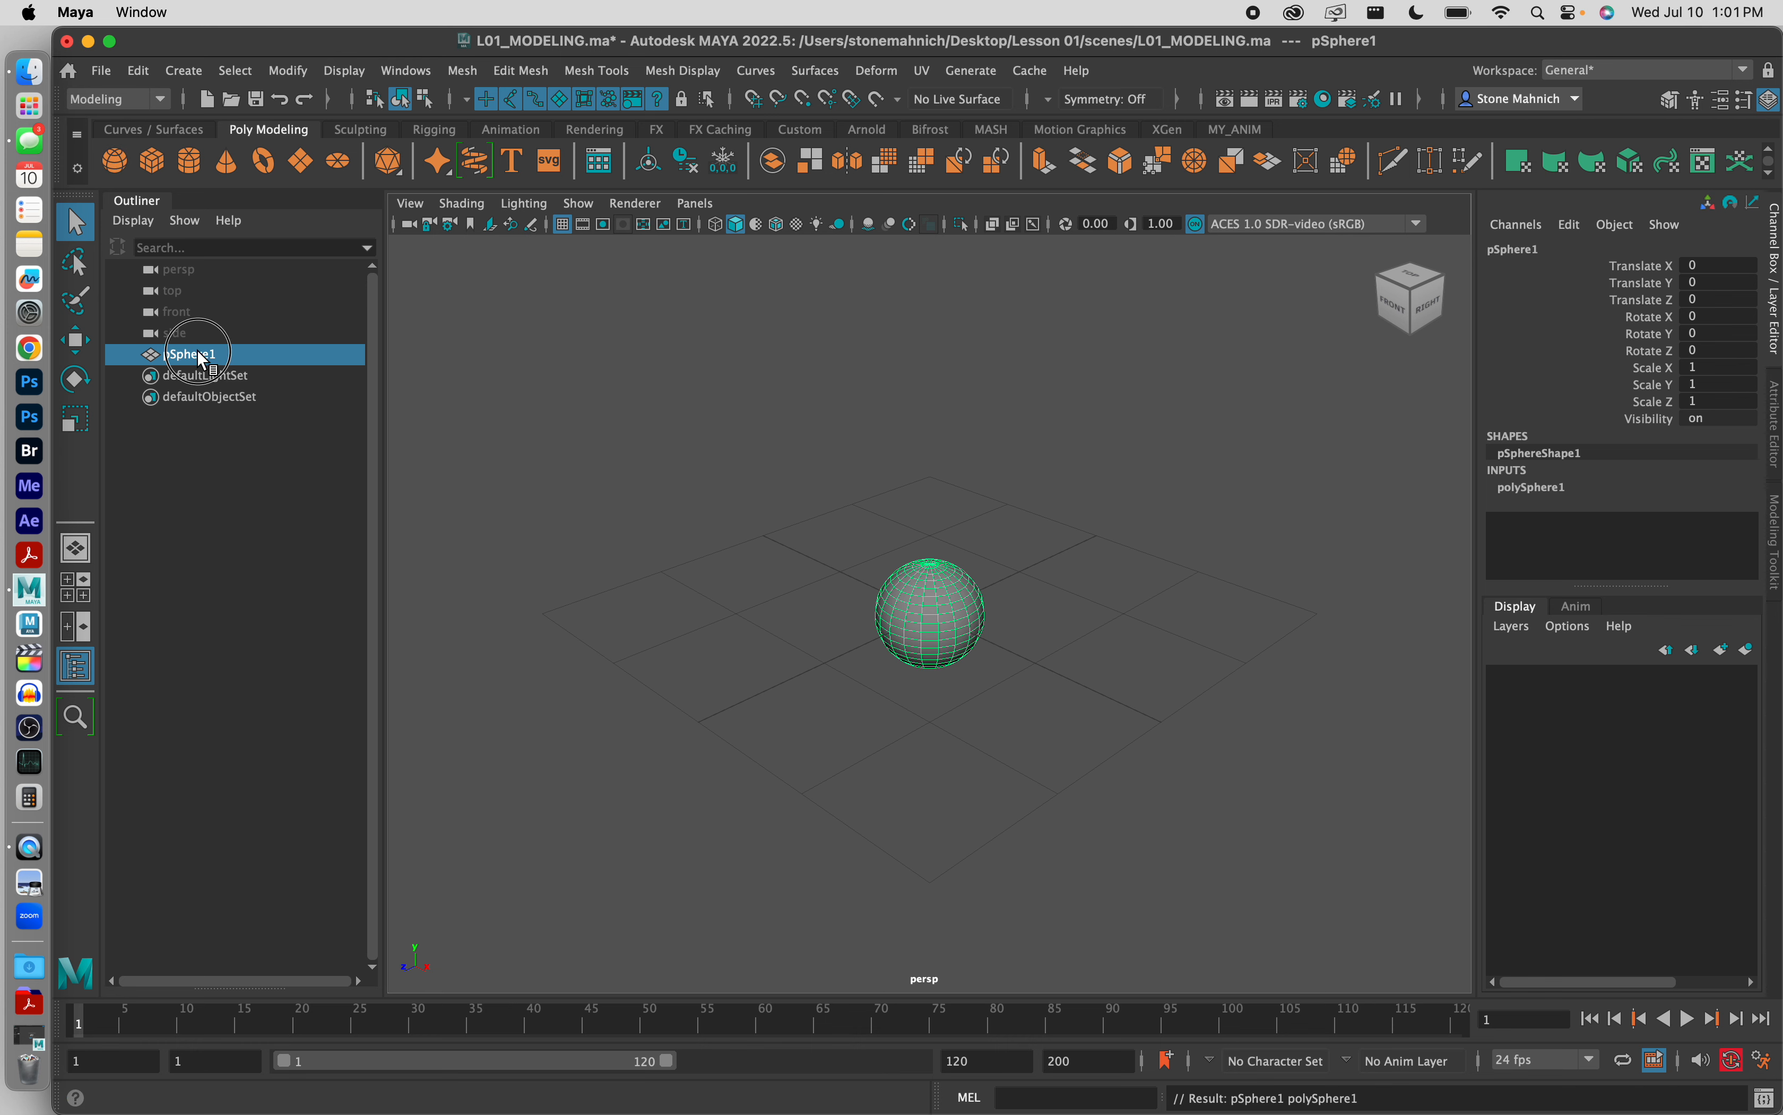
{"action": "double_click", "coordinate": [201, 355]}
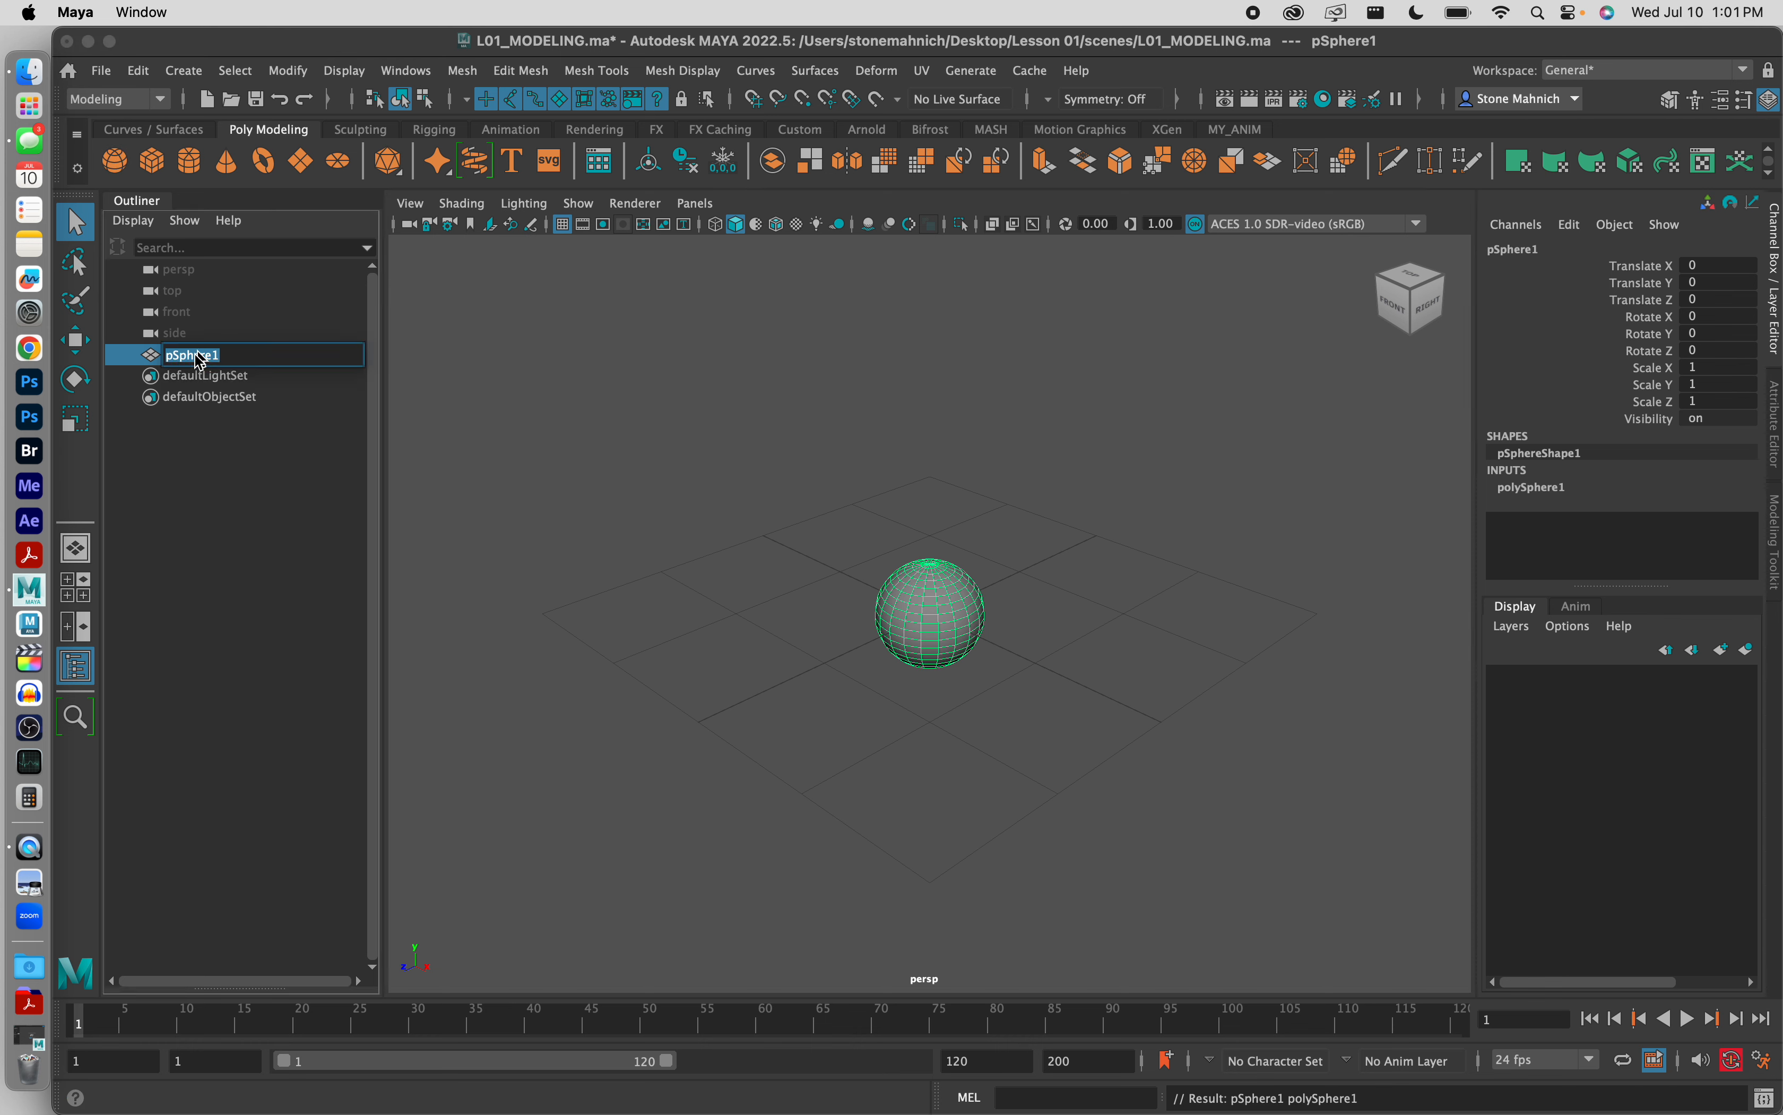
{"action": "left_click", "coordinate": [215, 489]}
{"action": "left_click", "coordinate": [190, 354]}
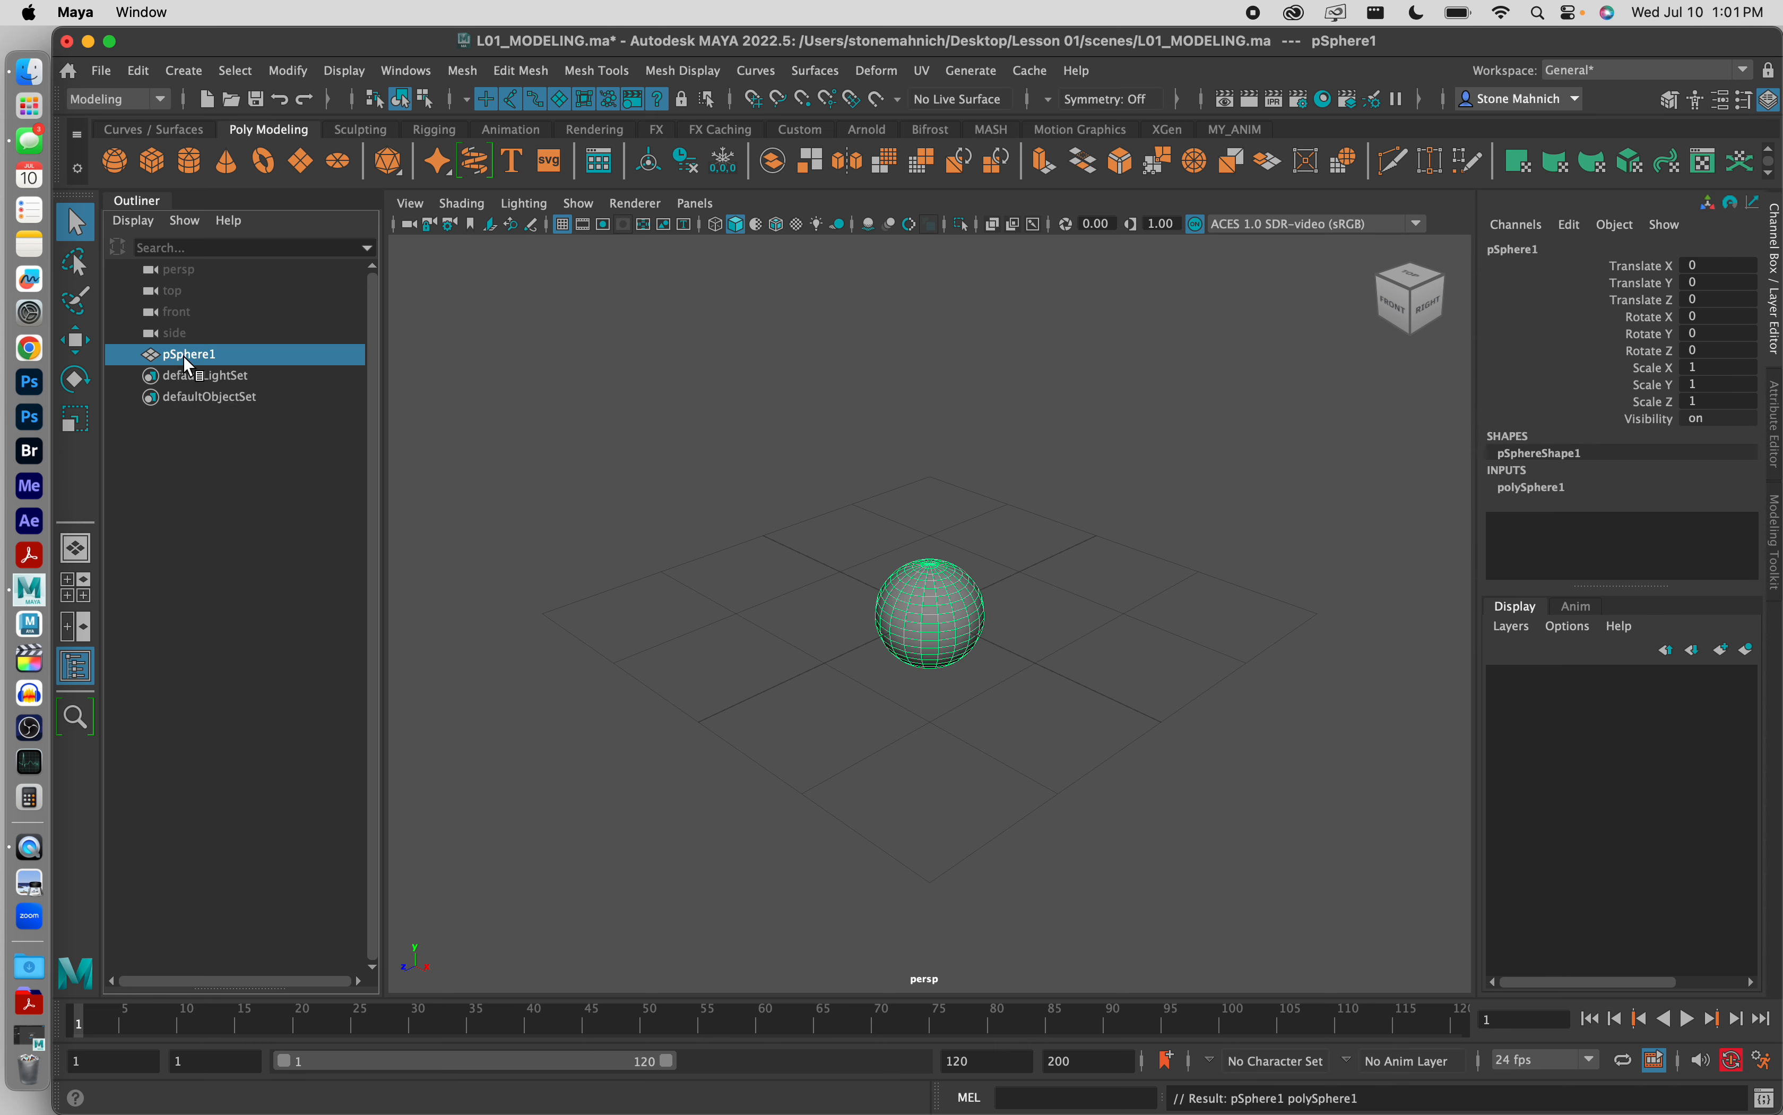
{"action": "double_click", "coordinate": [189, 362]}
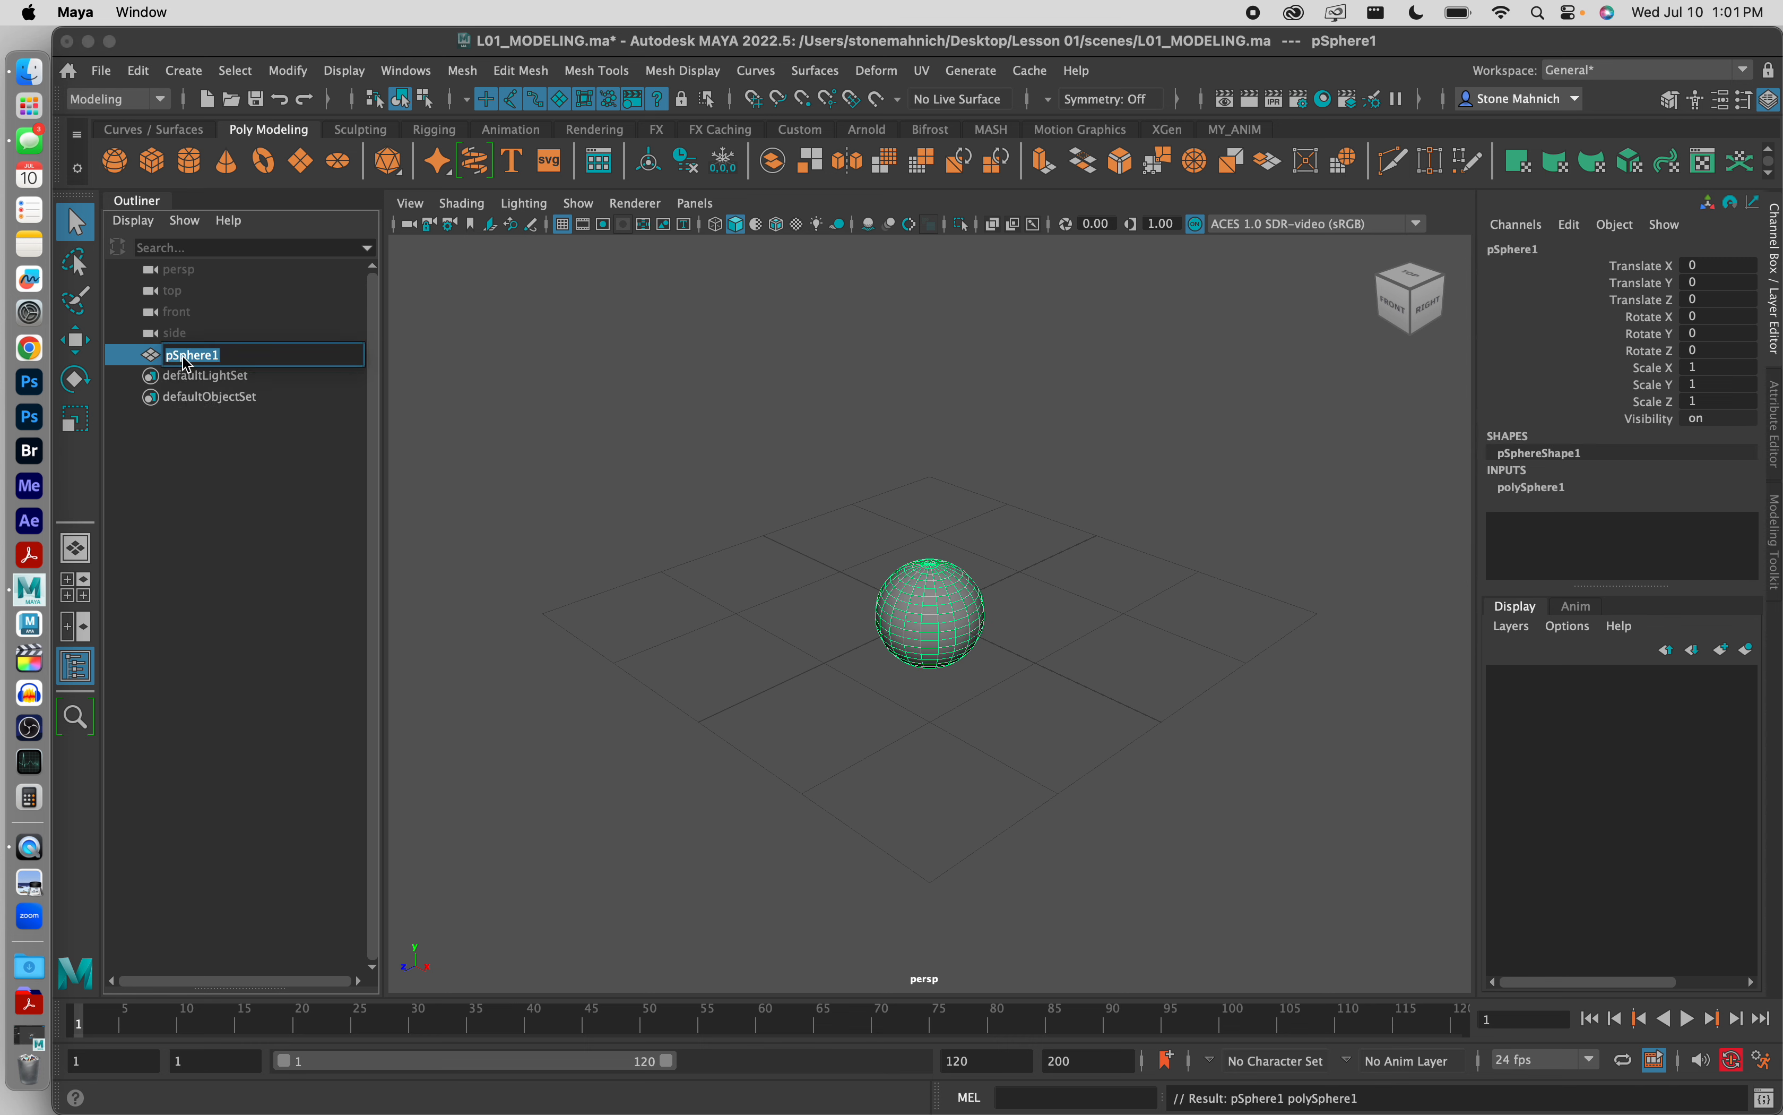
{"action": "type", "text": "Linear_Sphere_Geo"}
{"action": "left_click", "coordinate": [545, 480]}
Step: Open the Hypershade rendering editor and enlarge its window to fill the screen
{"action": "scroll", "coordinate": [943, 570], "scroll_direction": "up", "scroll_amount": 10}
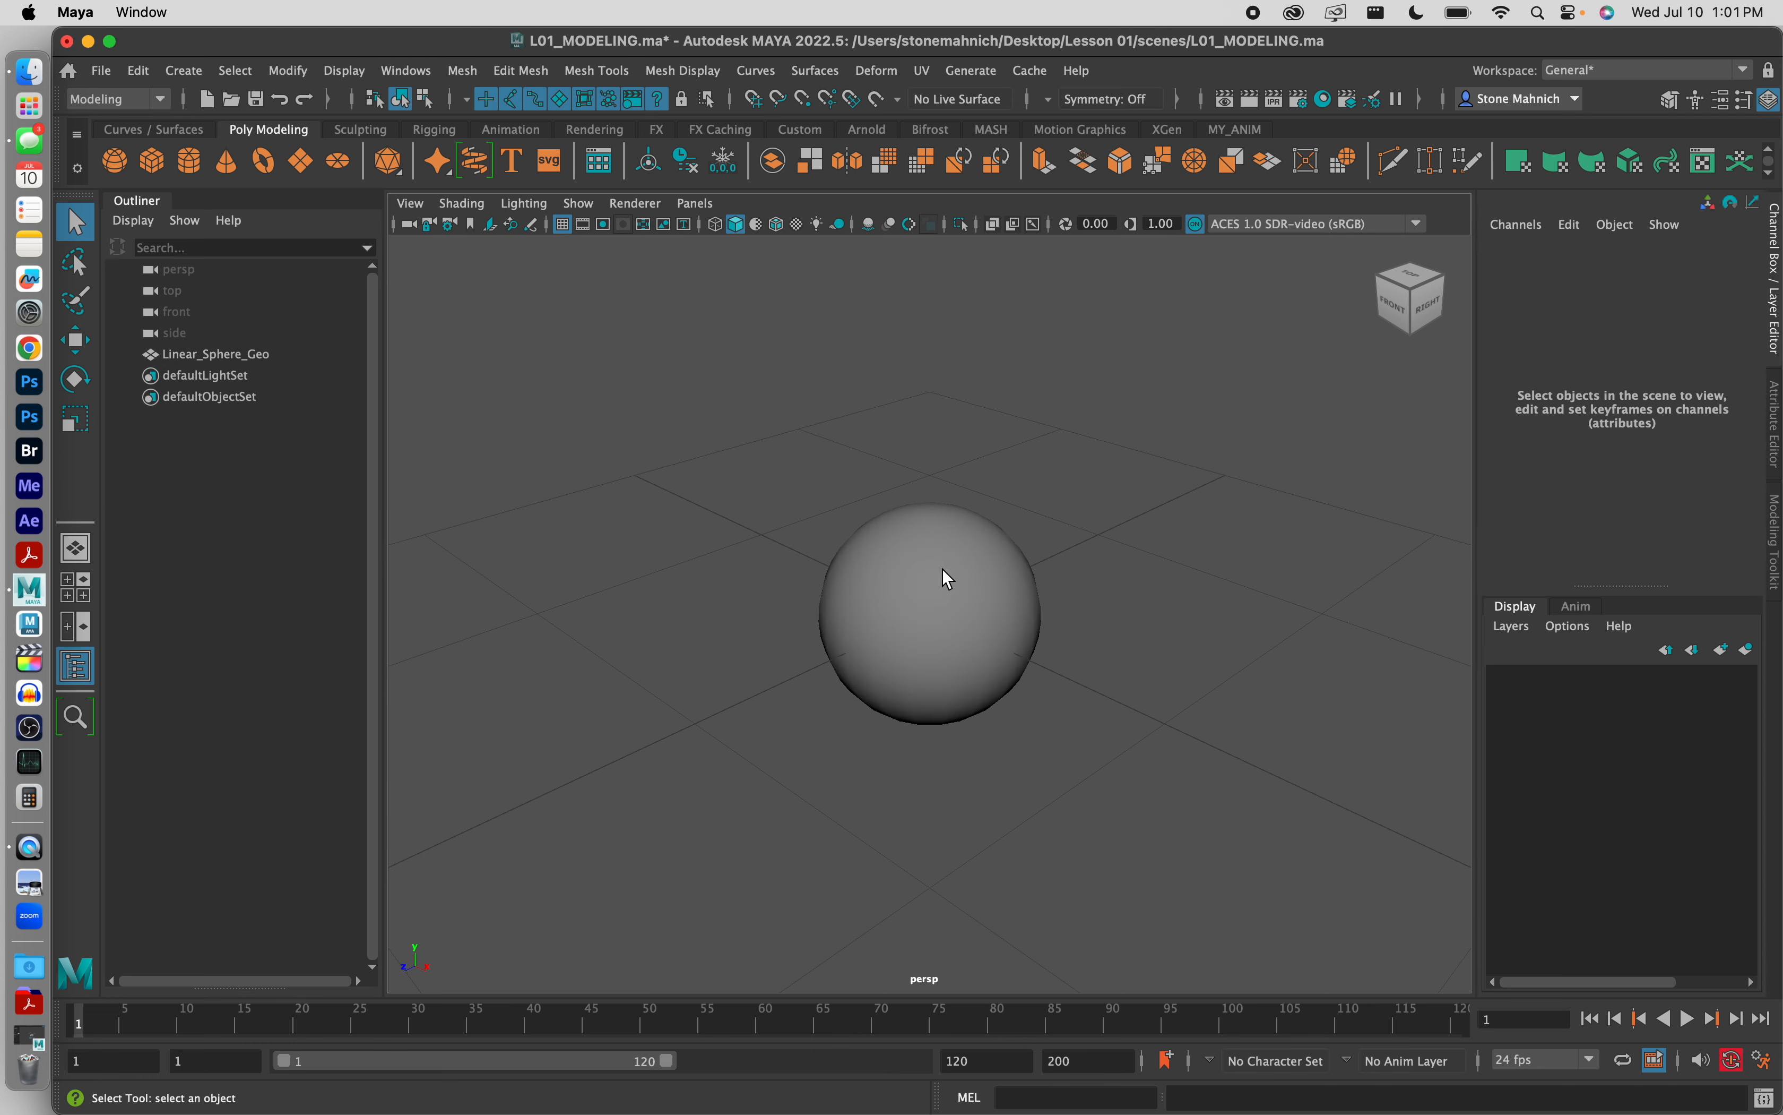
{"action": "left_click_drag", "start_coordinate": [736, 530], "coordinate": [700, 541], "text": "alt"}
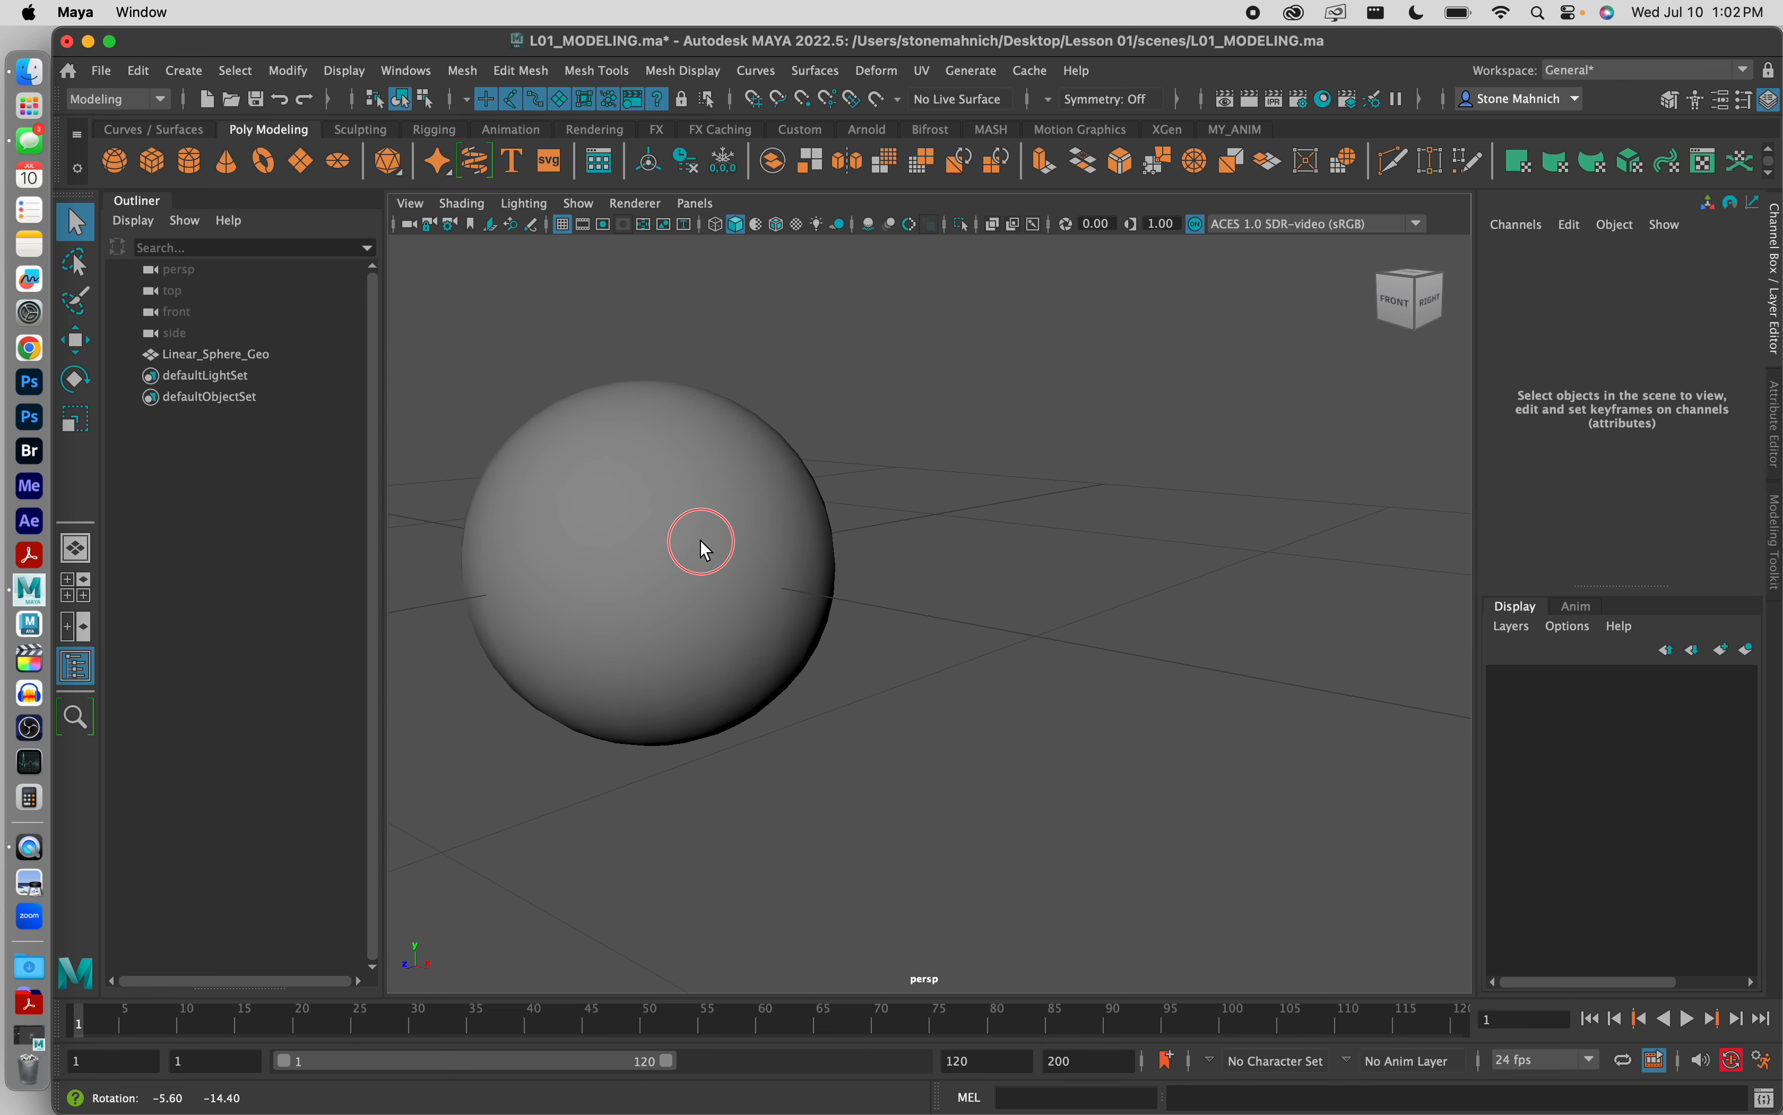
{"action": "mouse_move", "coordinate": [704, 539]}
{"action": "middle_mouse_down", "text": "alt"}
{"action": "mouse_move", "coordinate": [735, 534]}
{"action": "mouse_move", "coordinate": [706, 541]}
{"action": "middle_mouse_up", "text": "alt"}
{"action": "scroll", "coordinate": [691, 532], "scroll_direction": "up", "scroll_amount": 2}
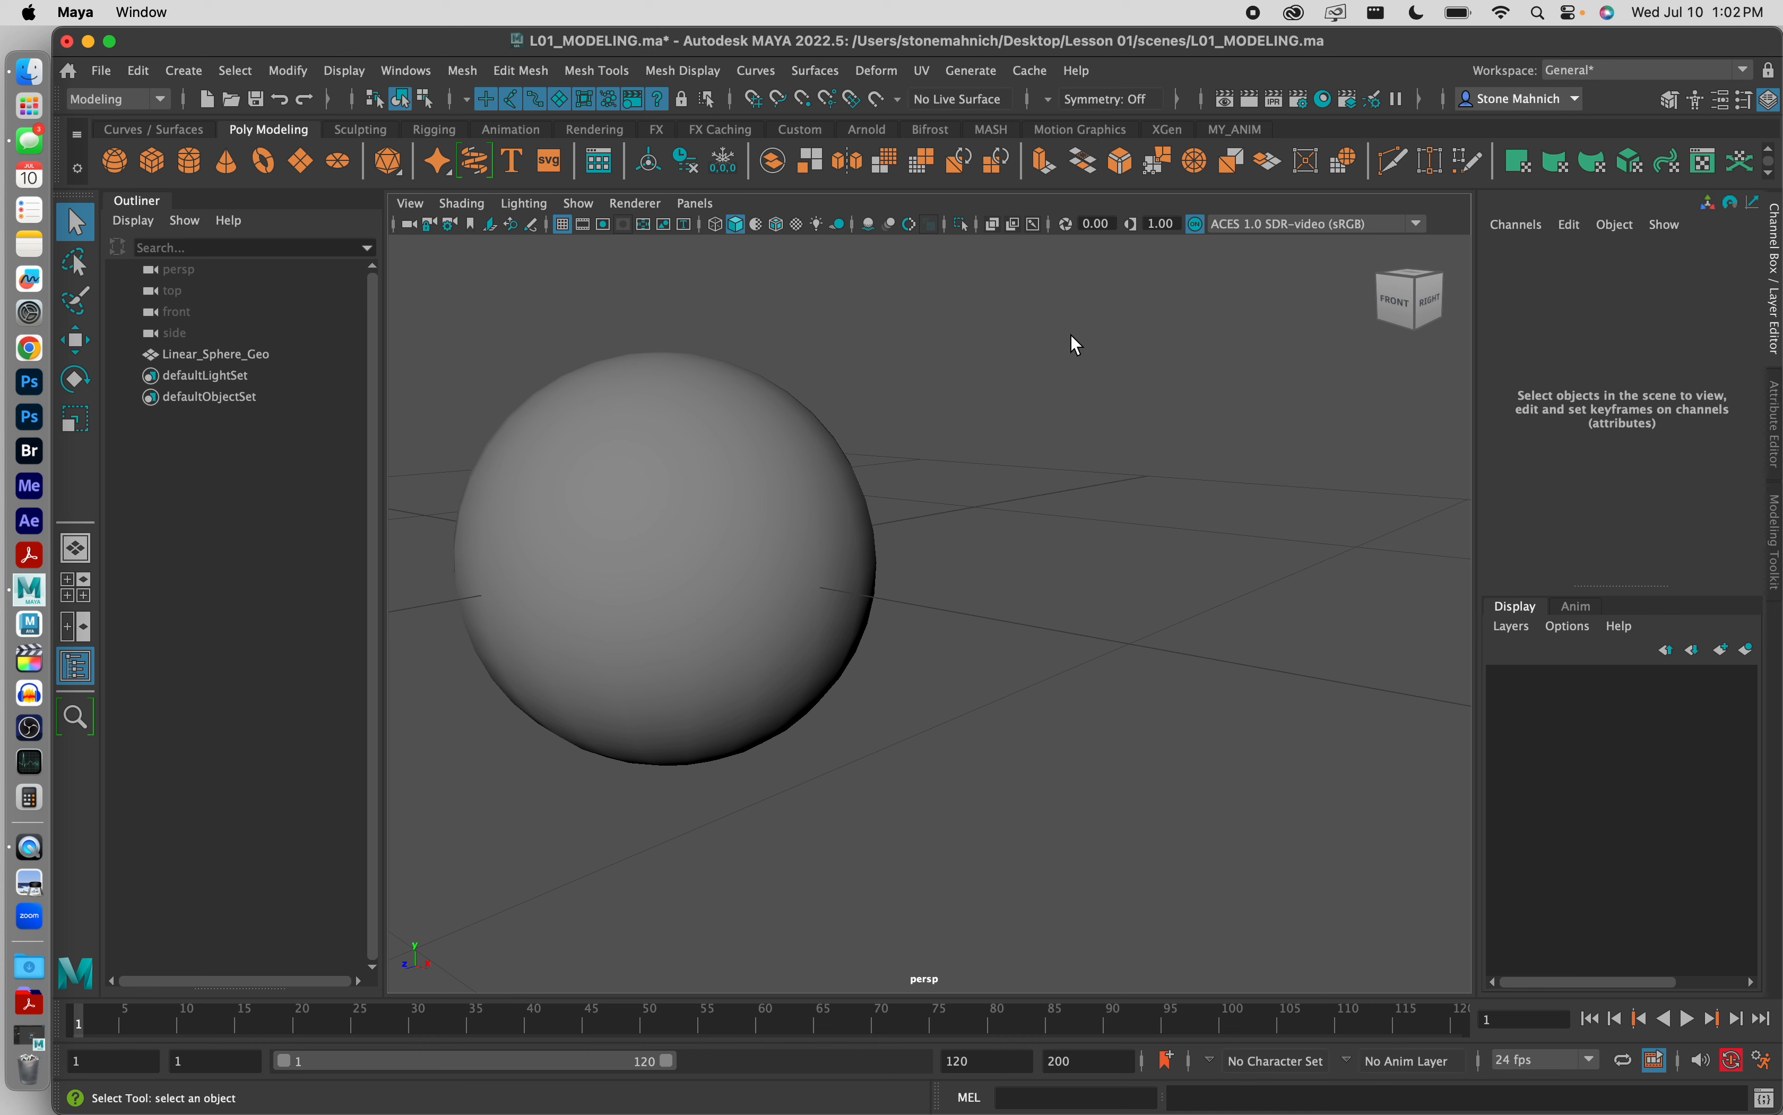
{"action": "left_click", "coordinate": [406, 70]}
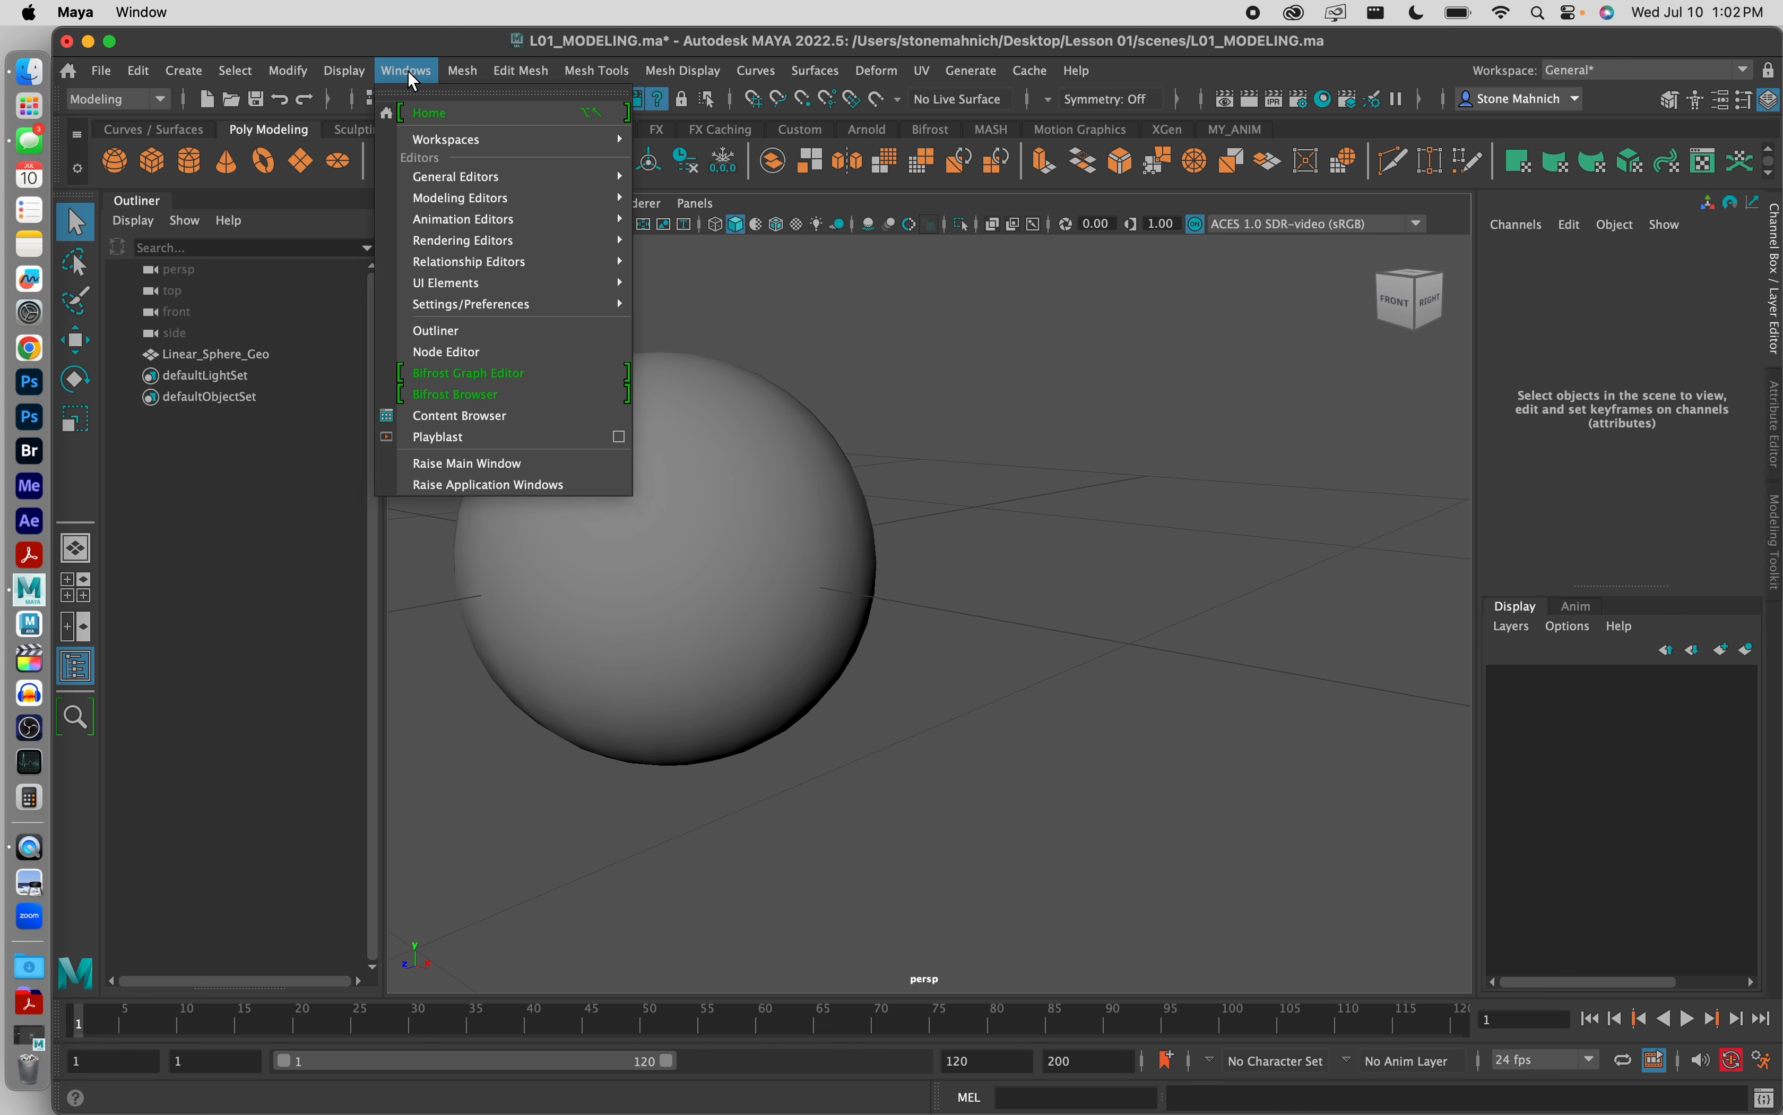
{"action": "mouse_move", "coordinate": [476, 249]}
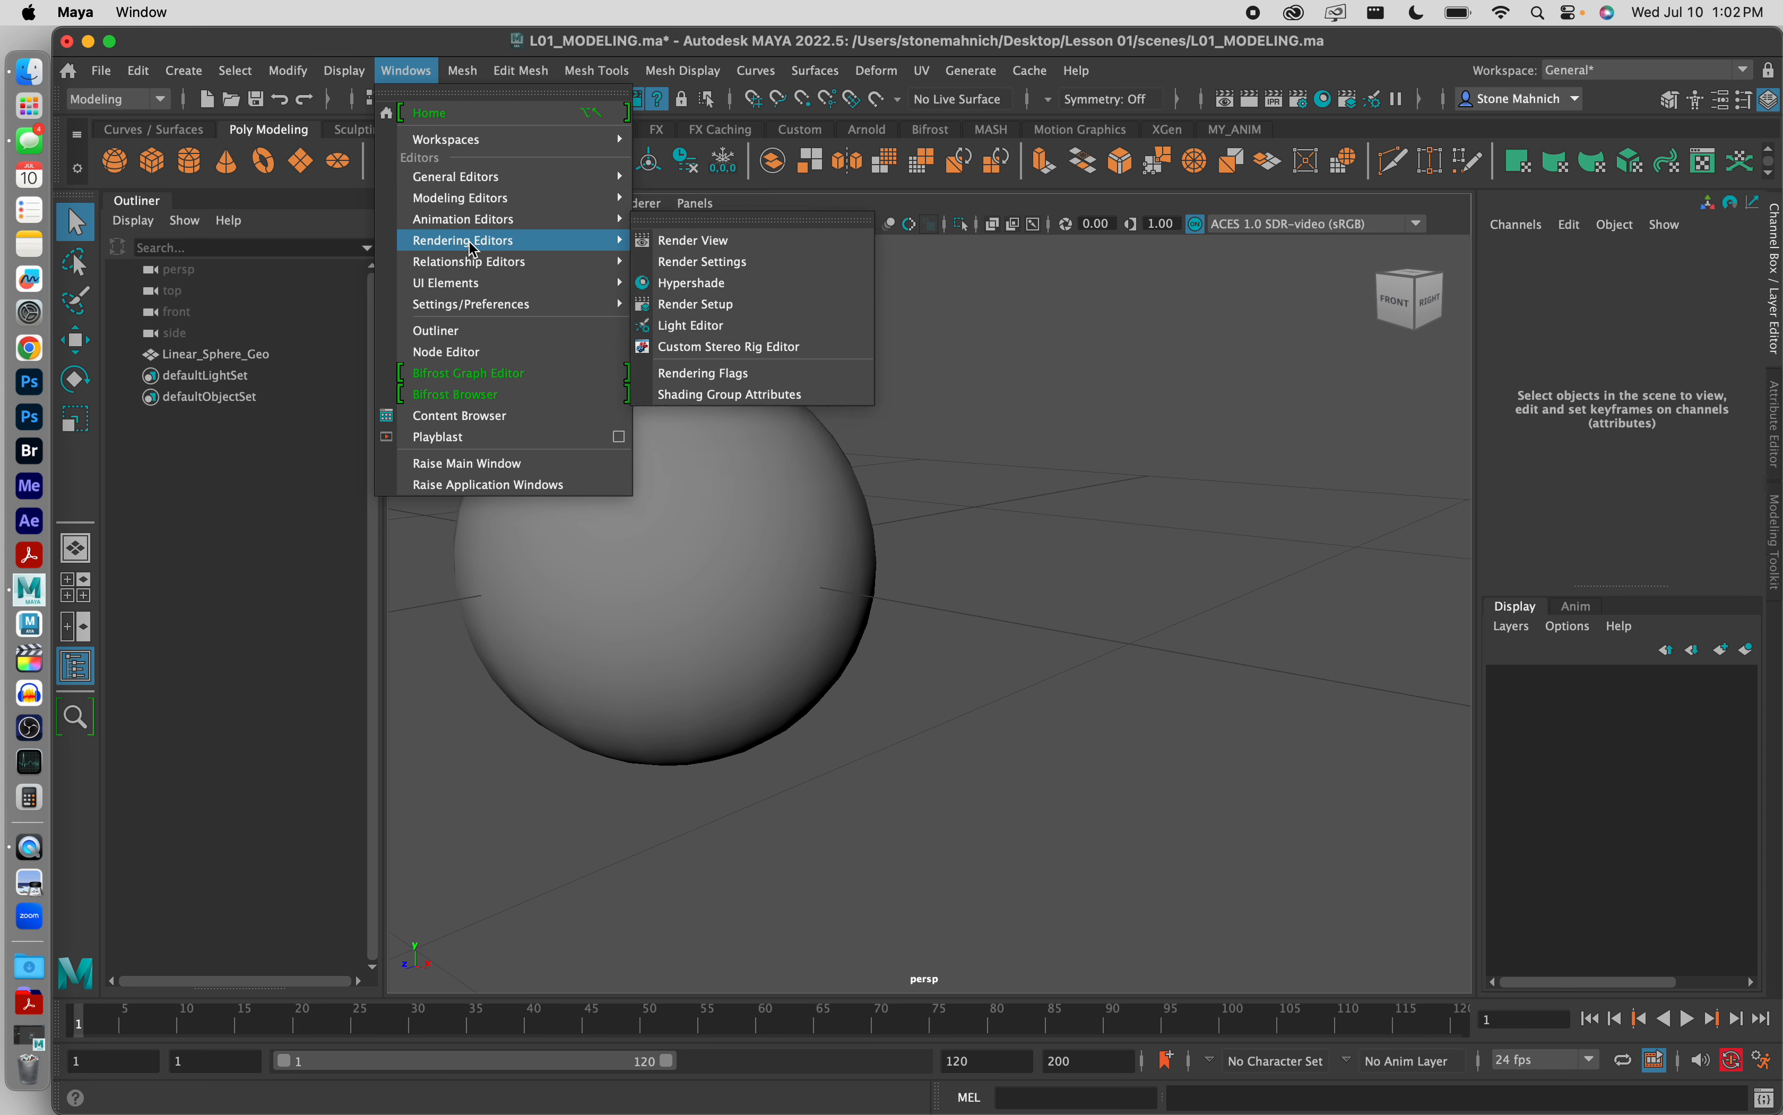
{"action": "left_click", "coordinate": [726, 283]}
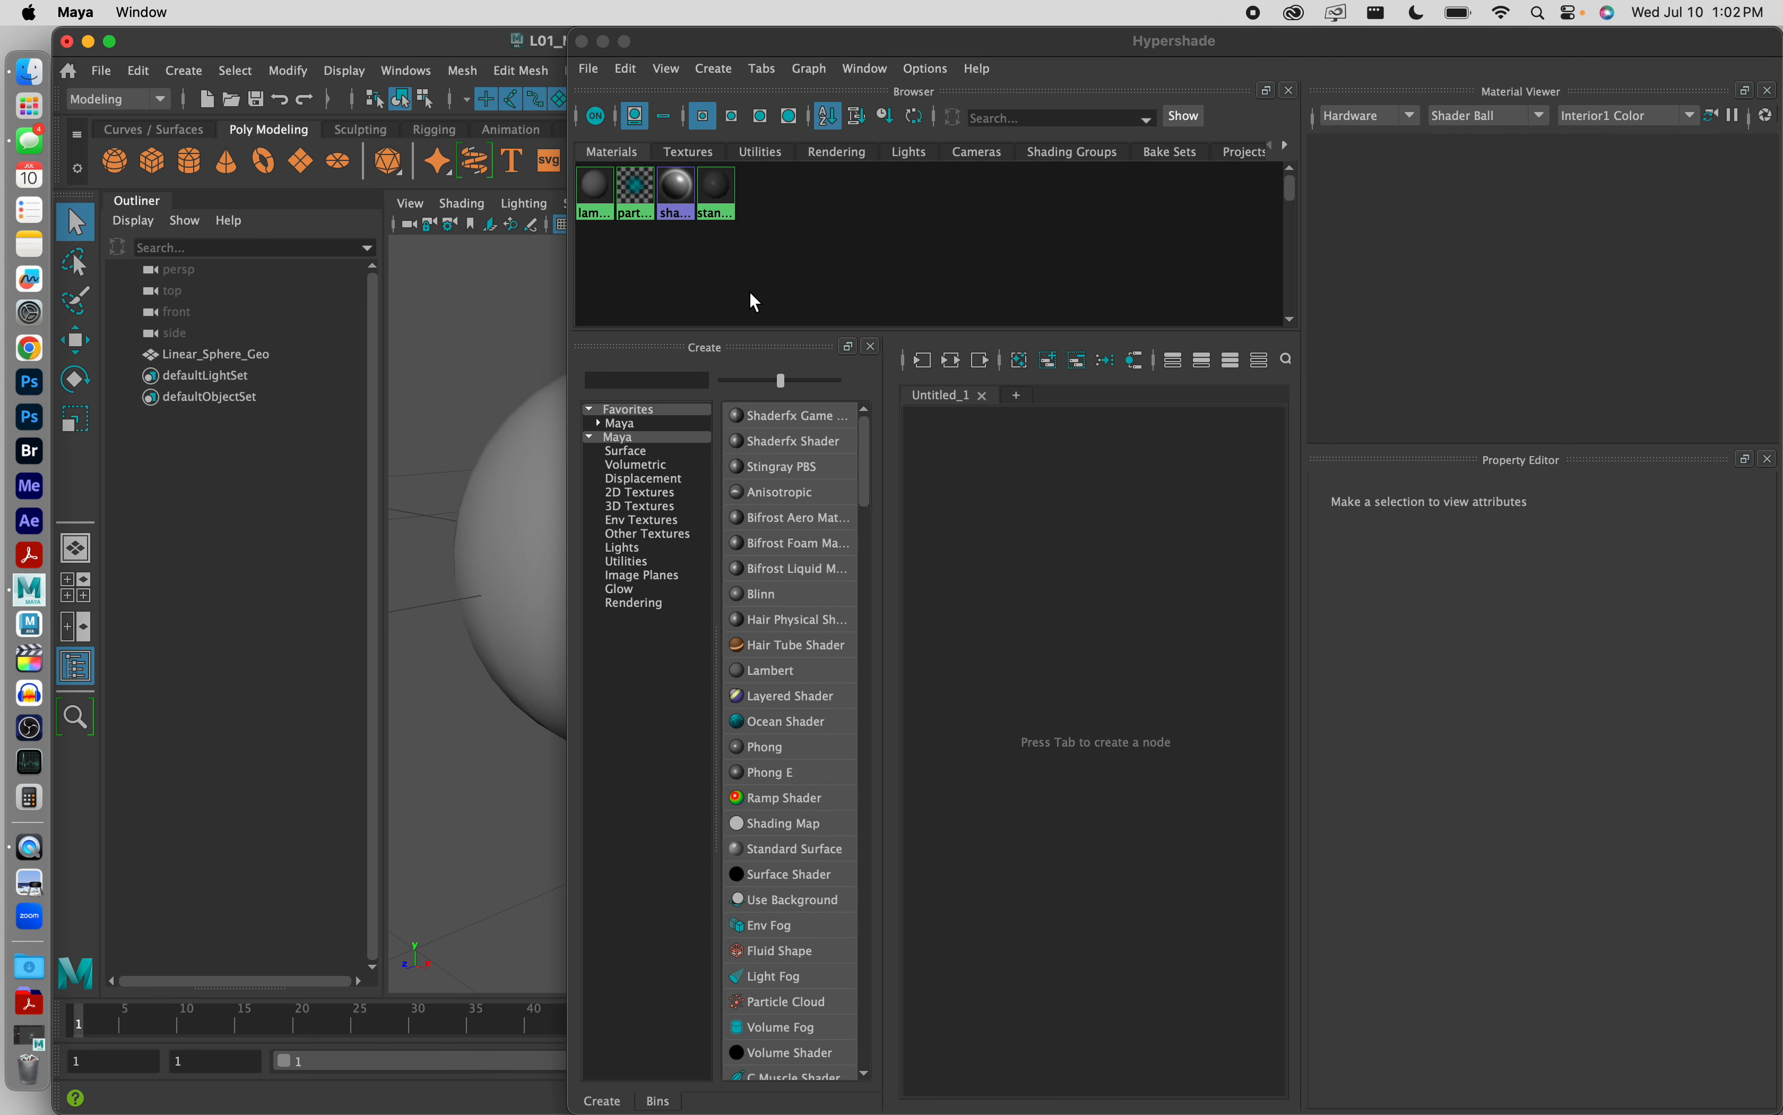
{"action": "left_click", "coordinate": [646, 379]}
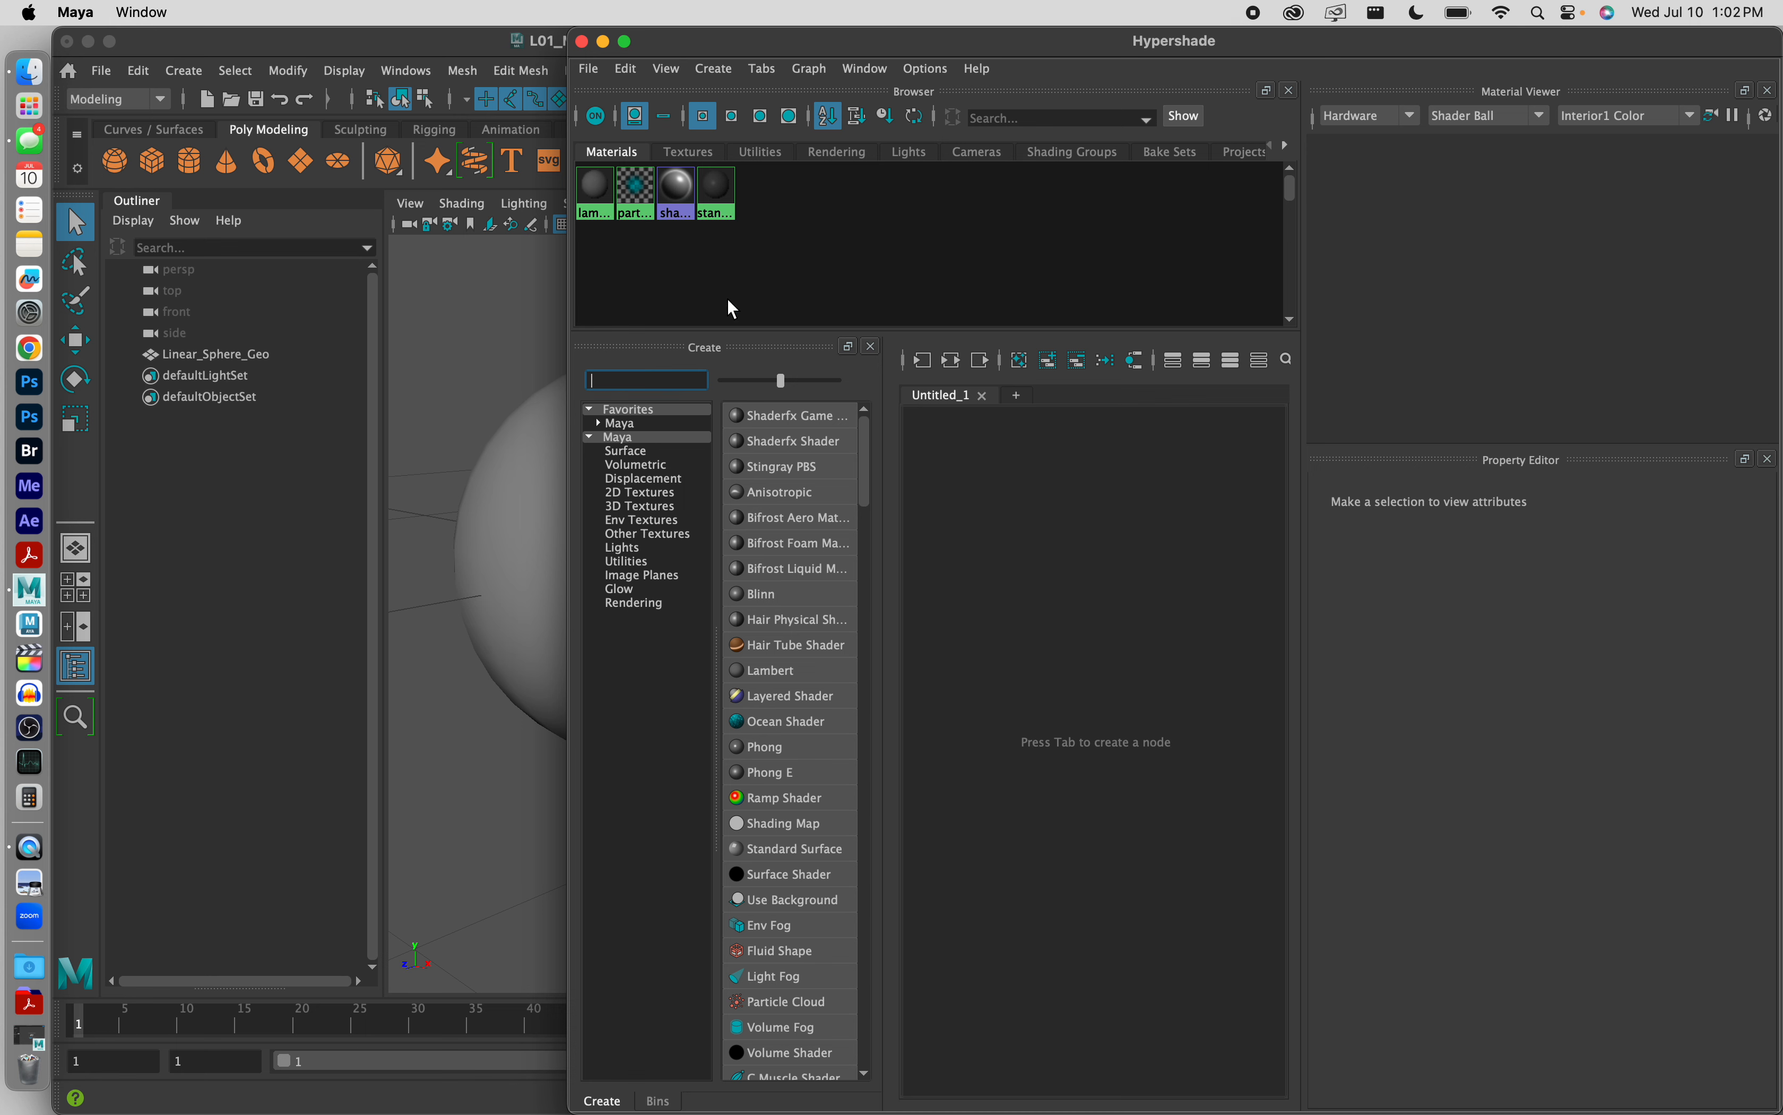
{"action": "double_click", "coordinate": [1007, 43]}
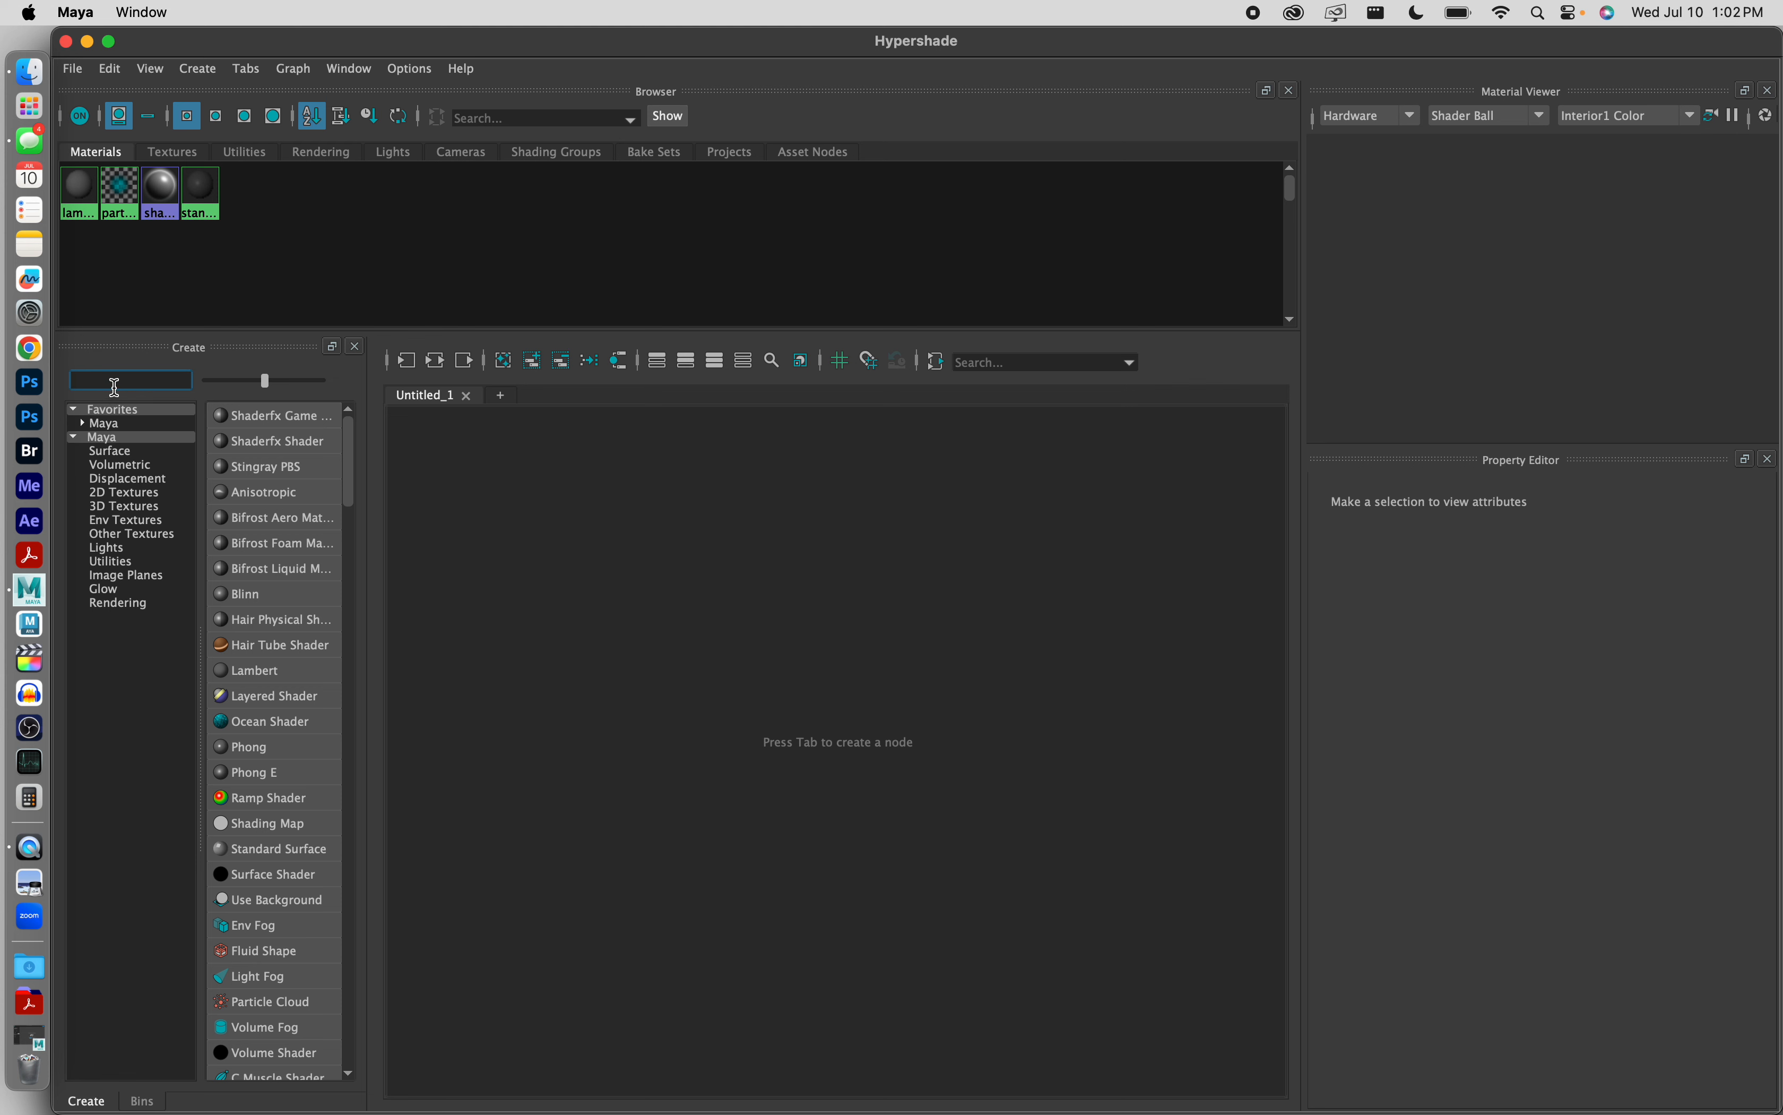
Step: Find and create a Ramp Shader material in the Hypershade, and rename it White_InnerShader
{"action": "type", "text": "ramp"}
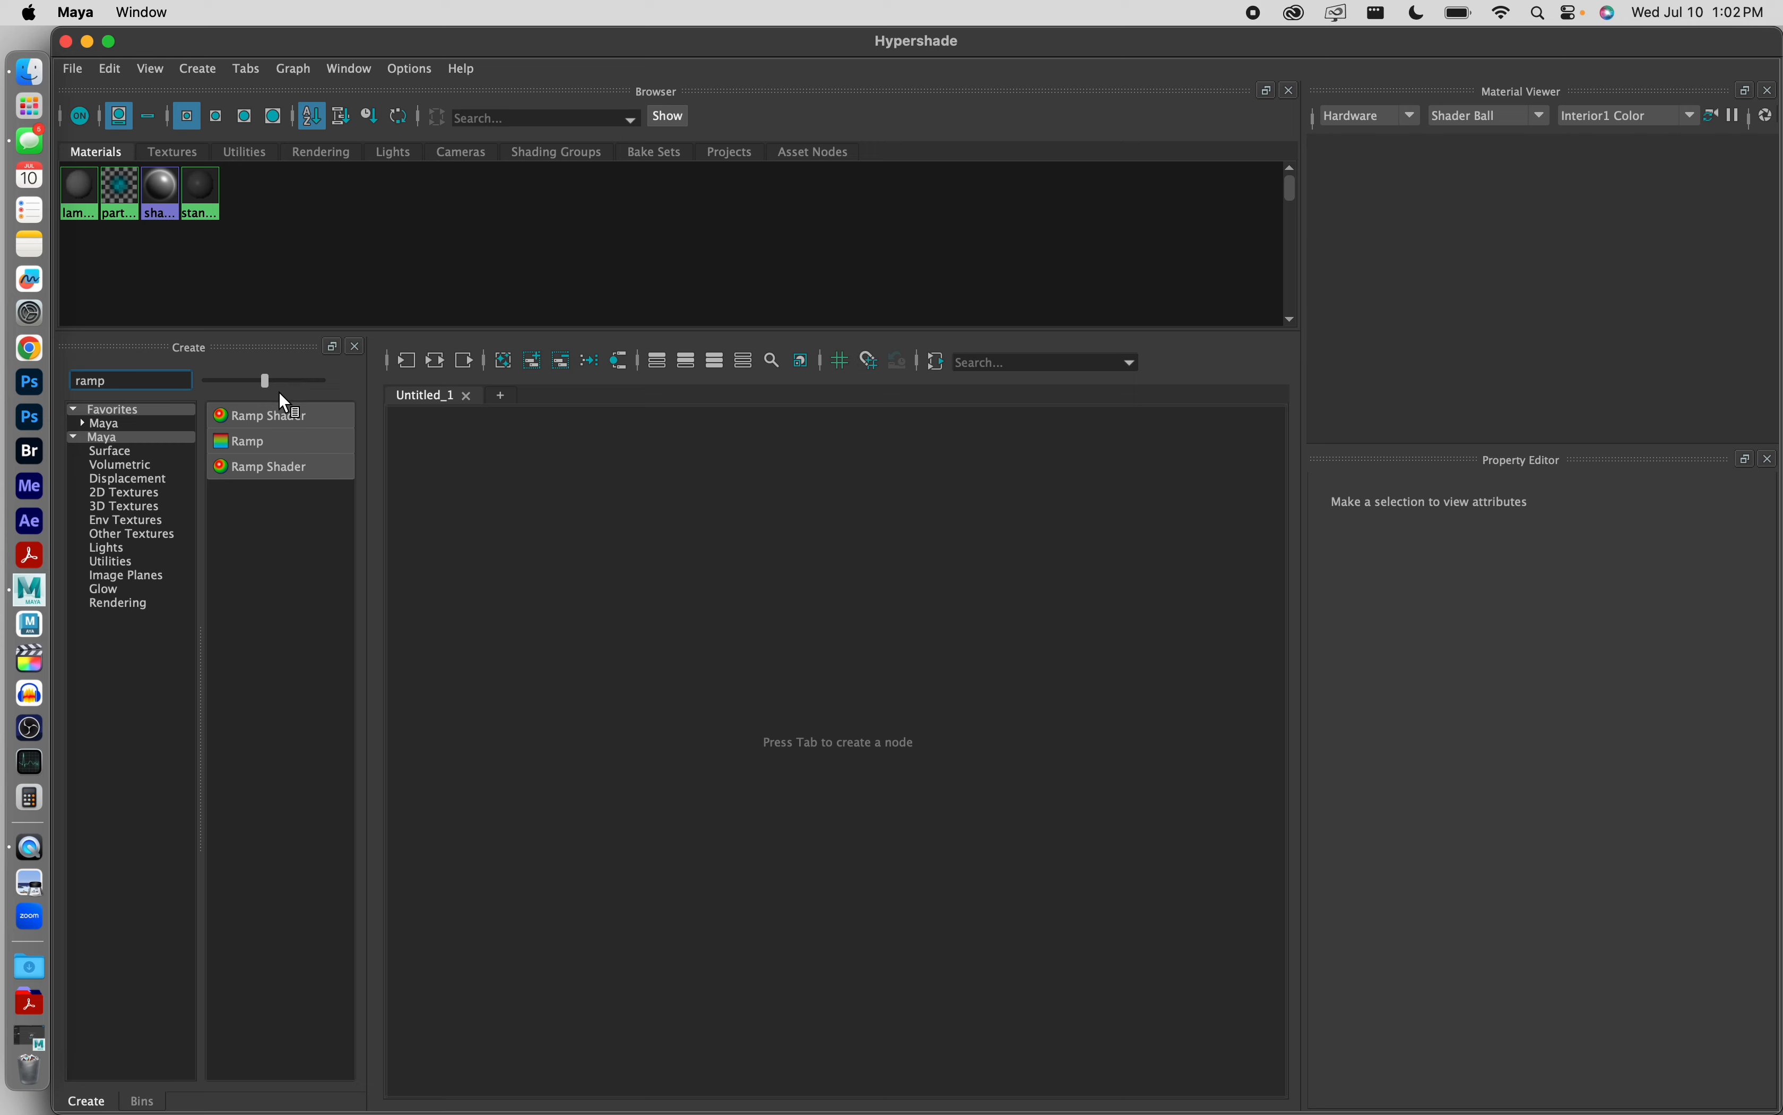
{"action": "left_click", "coordinate": [302, 417]}
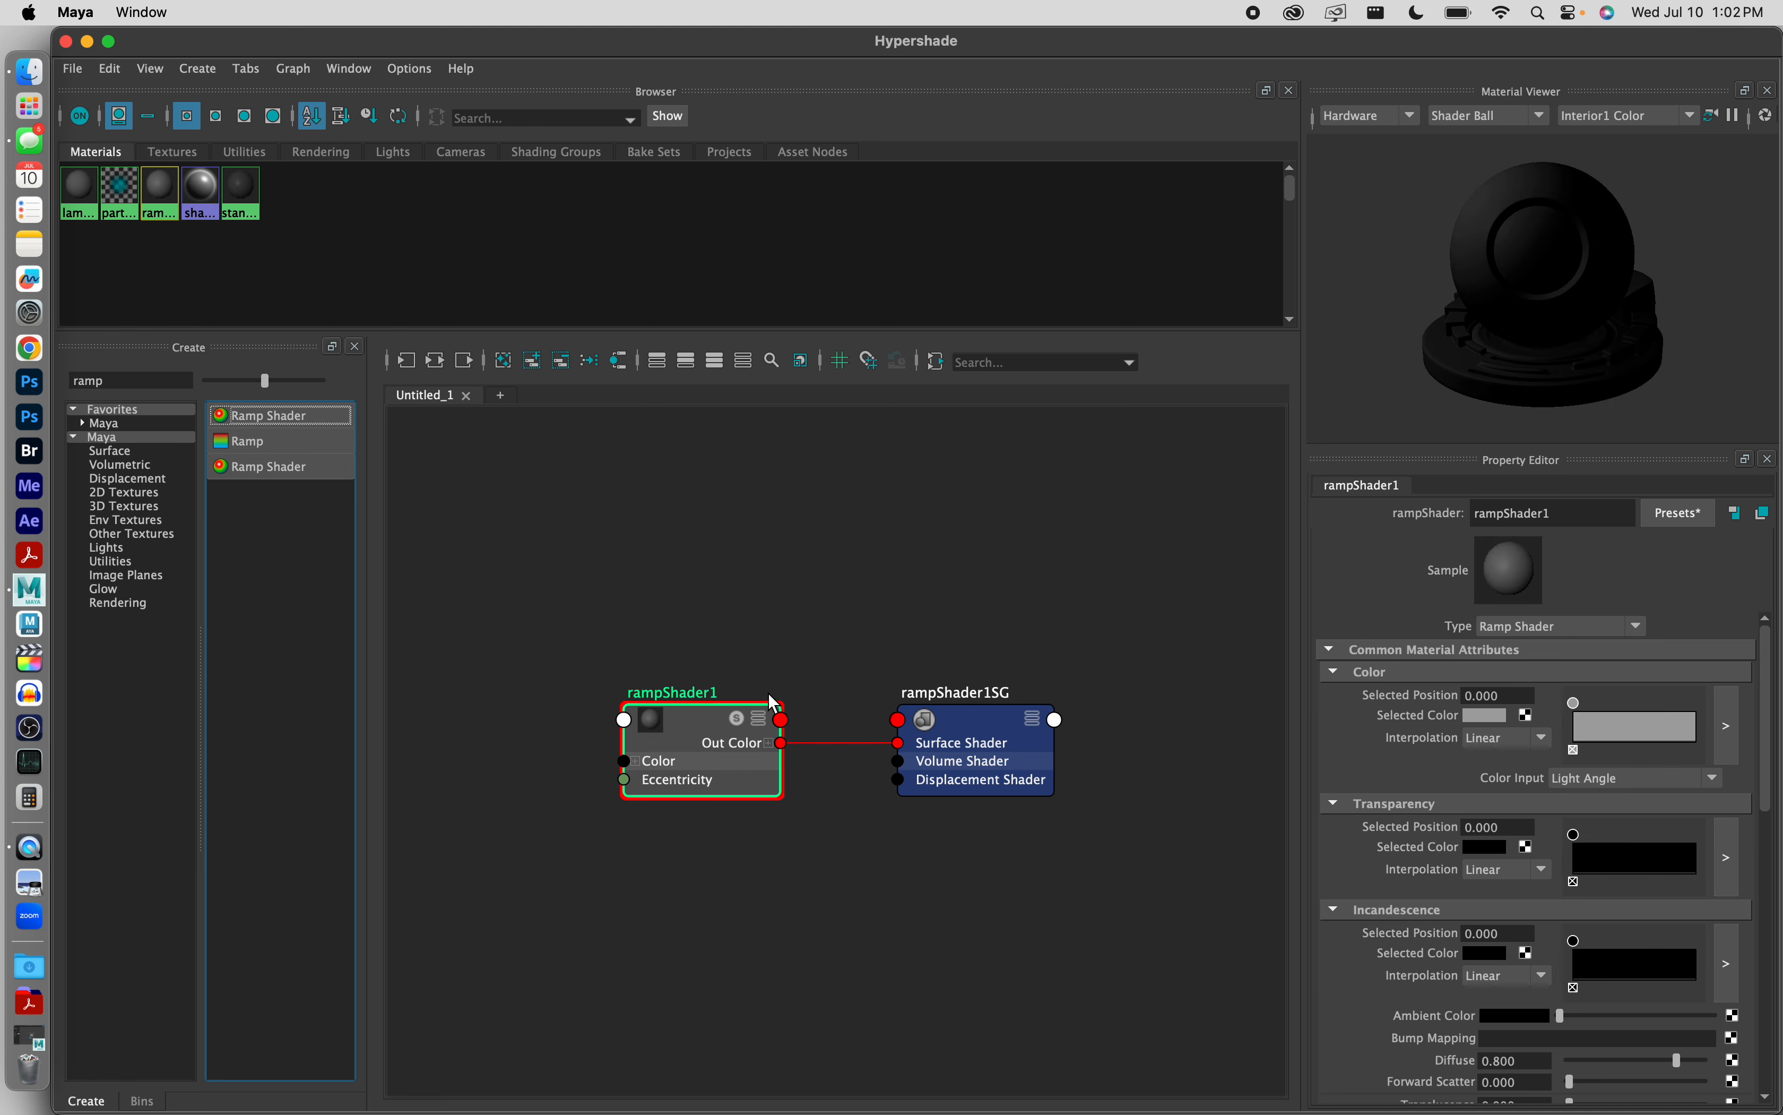
{"action": "left_click", "coordinate": [636, 728]}
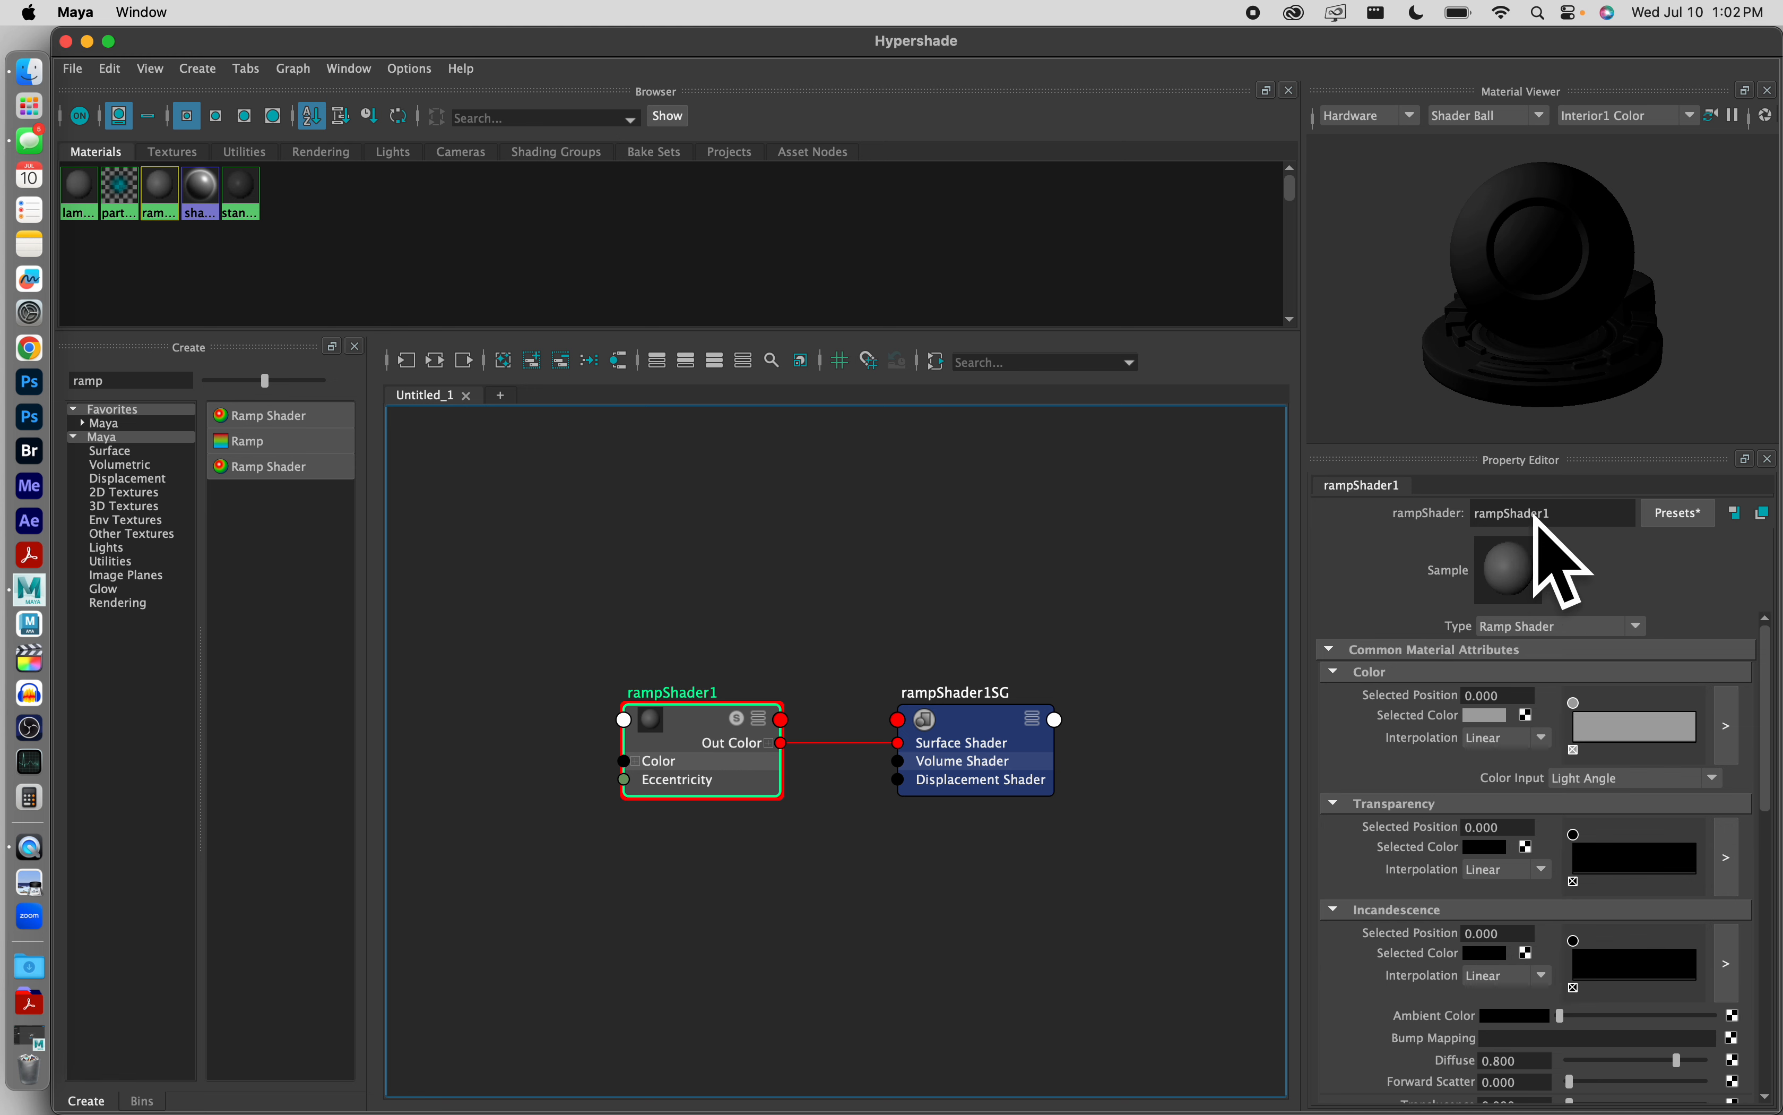
{"action": "double_click", "coordinate": [1590, 514]}
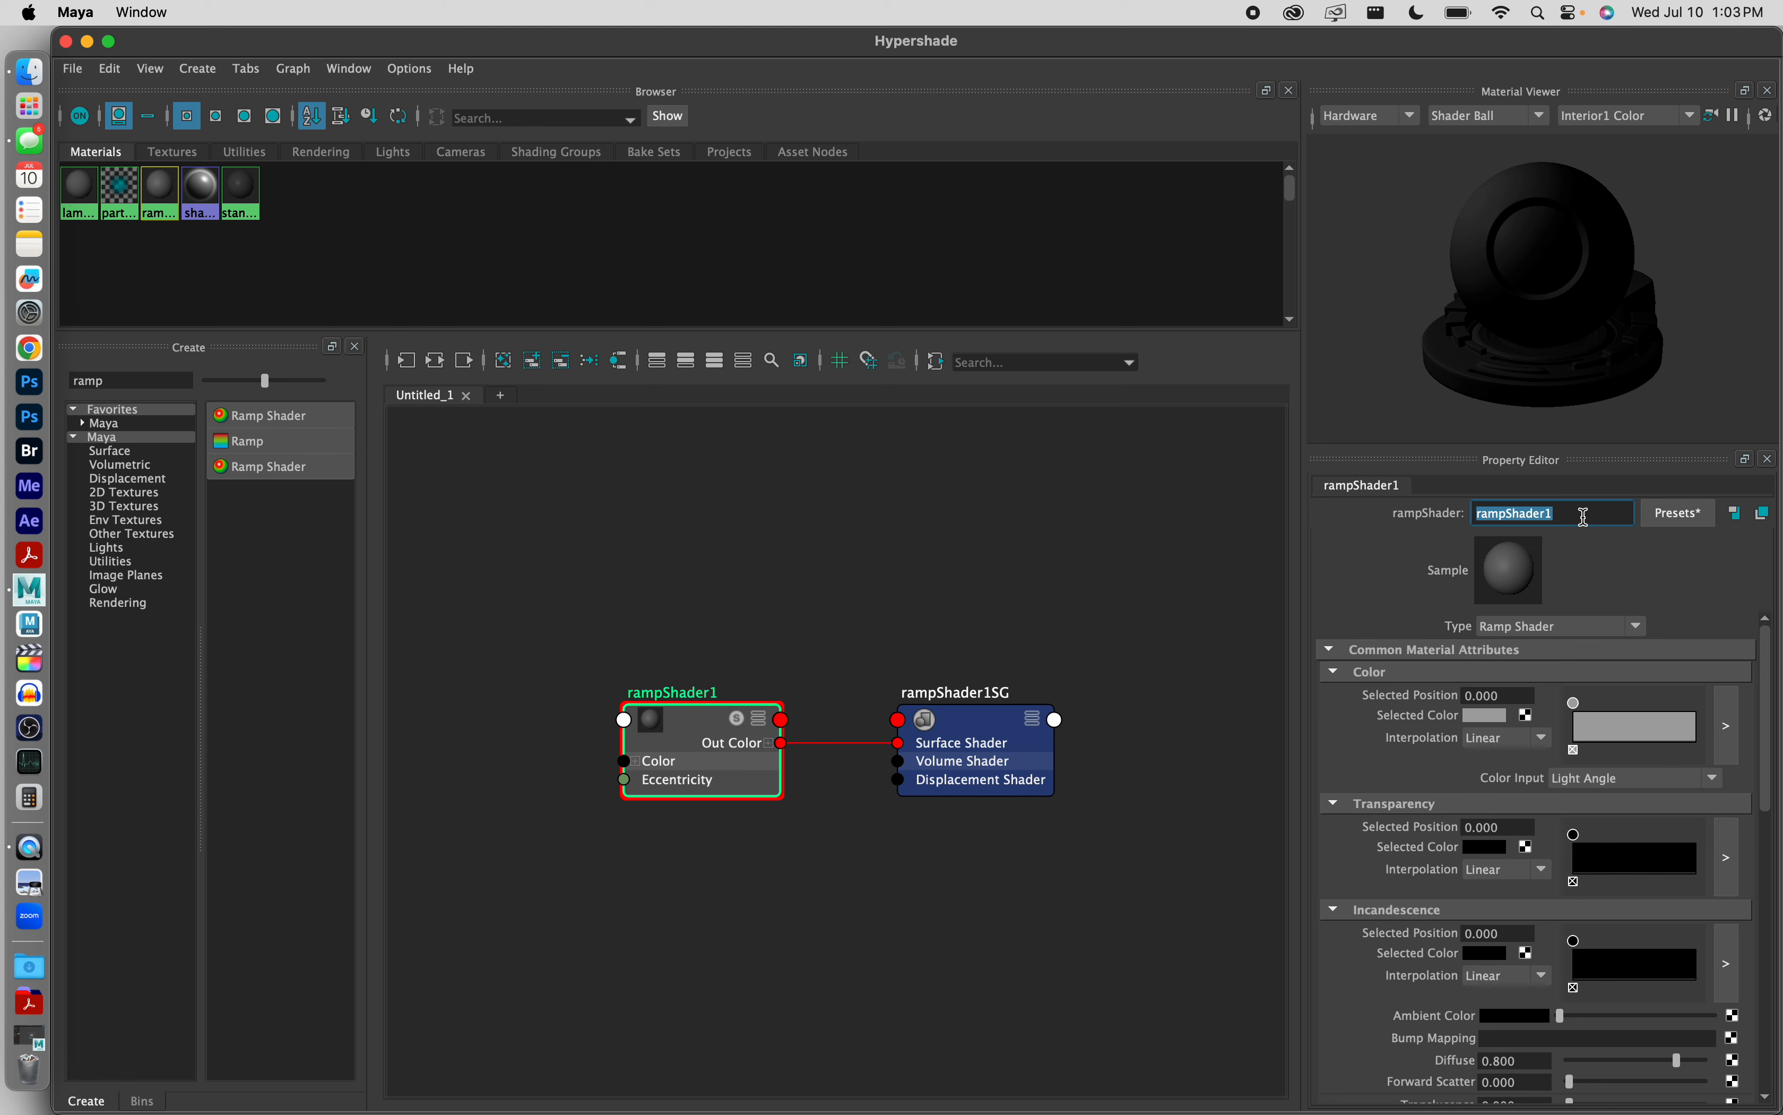
{"action": "type", "text": "White_Inner"}
{"action": "key", "text": "Return"}
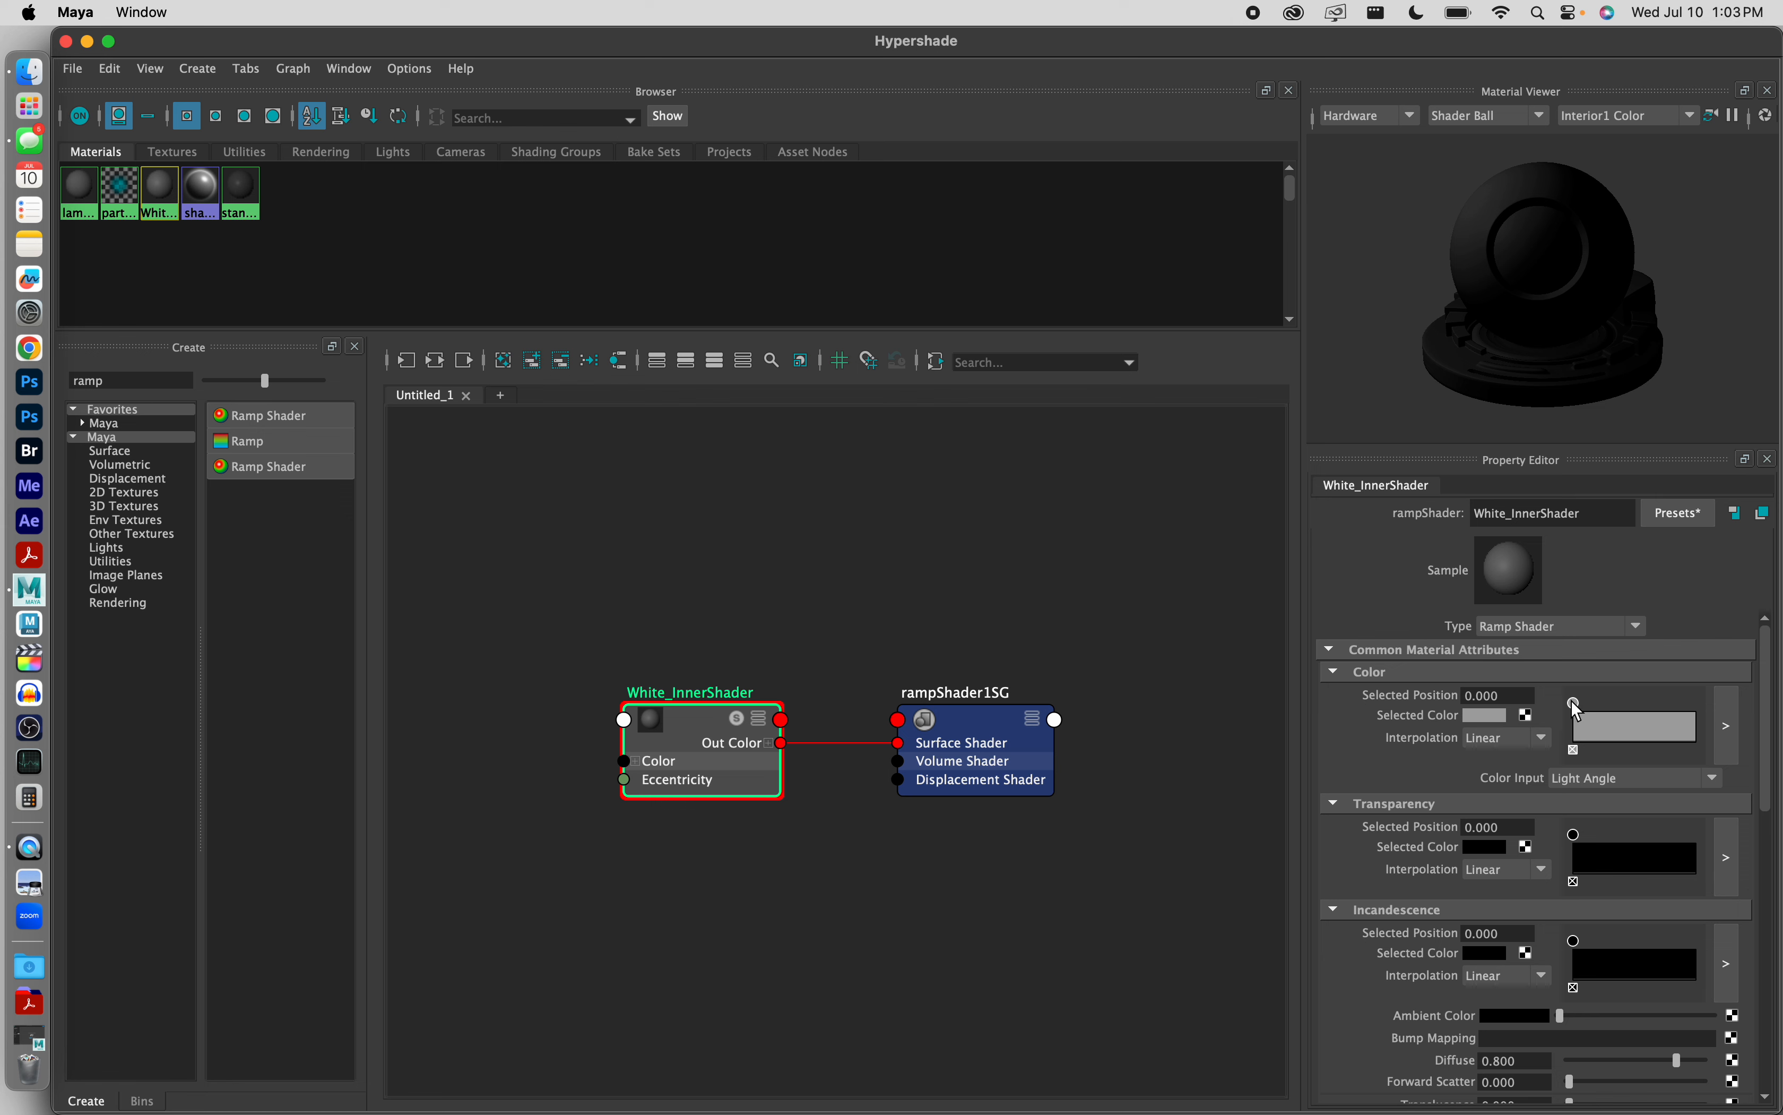
Step: Add a second point at about 0.496 on the shader's Color ramp and make it white with a value of 1.000
{"action": "left_click", "coordinate": [1471, 715]}
{"action": "left_click", "coordinate": [1633, 724]}
{"action": "left_click", "coordinate": [1494, 715]}
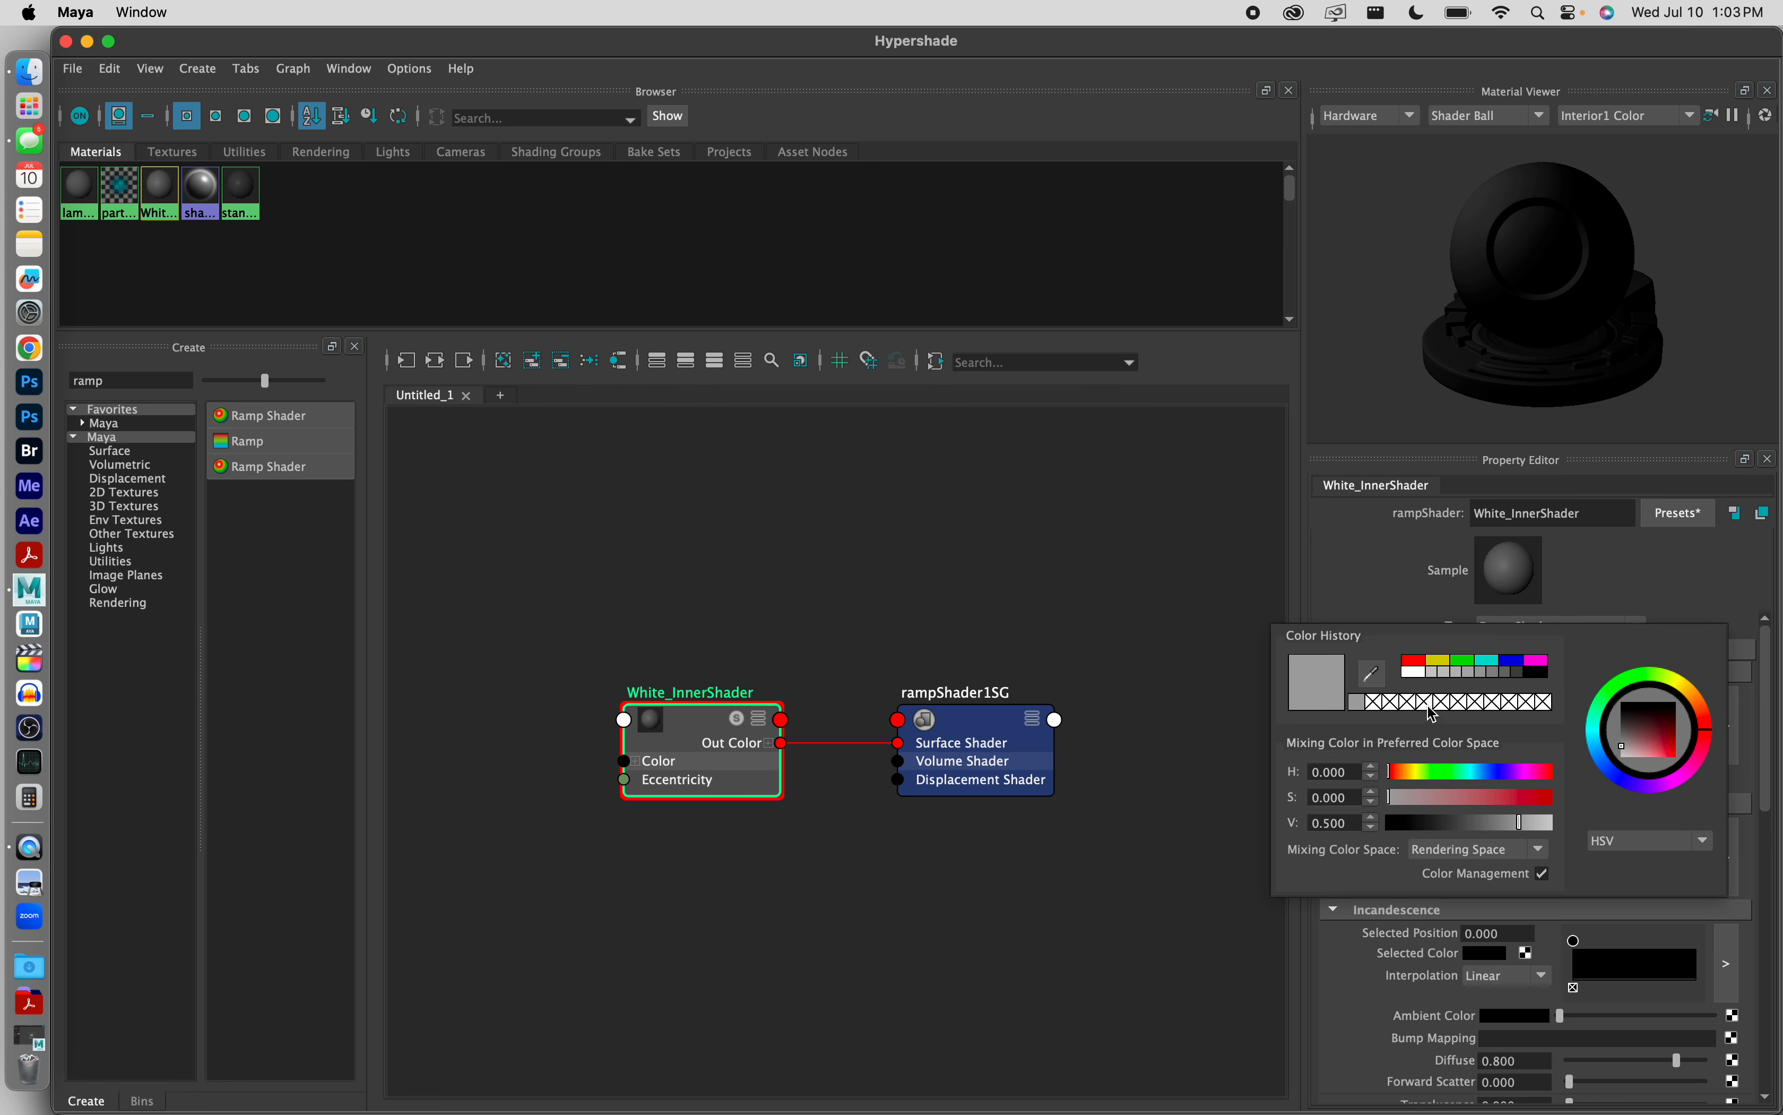
{"action": "left_click", "coordinate": [1421, 674]}
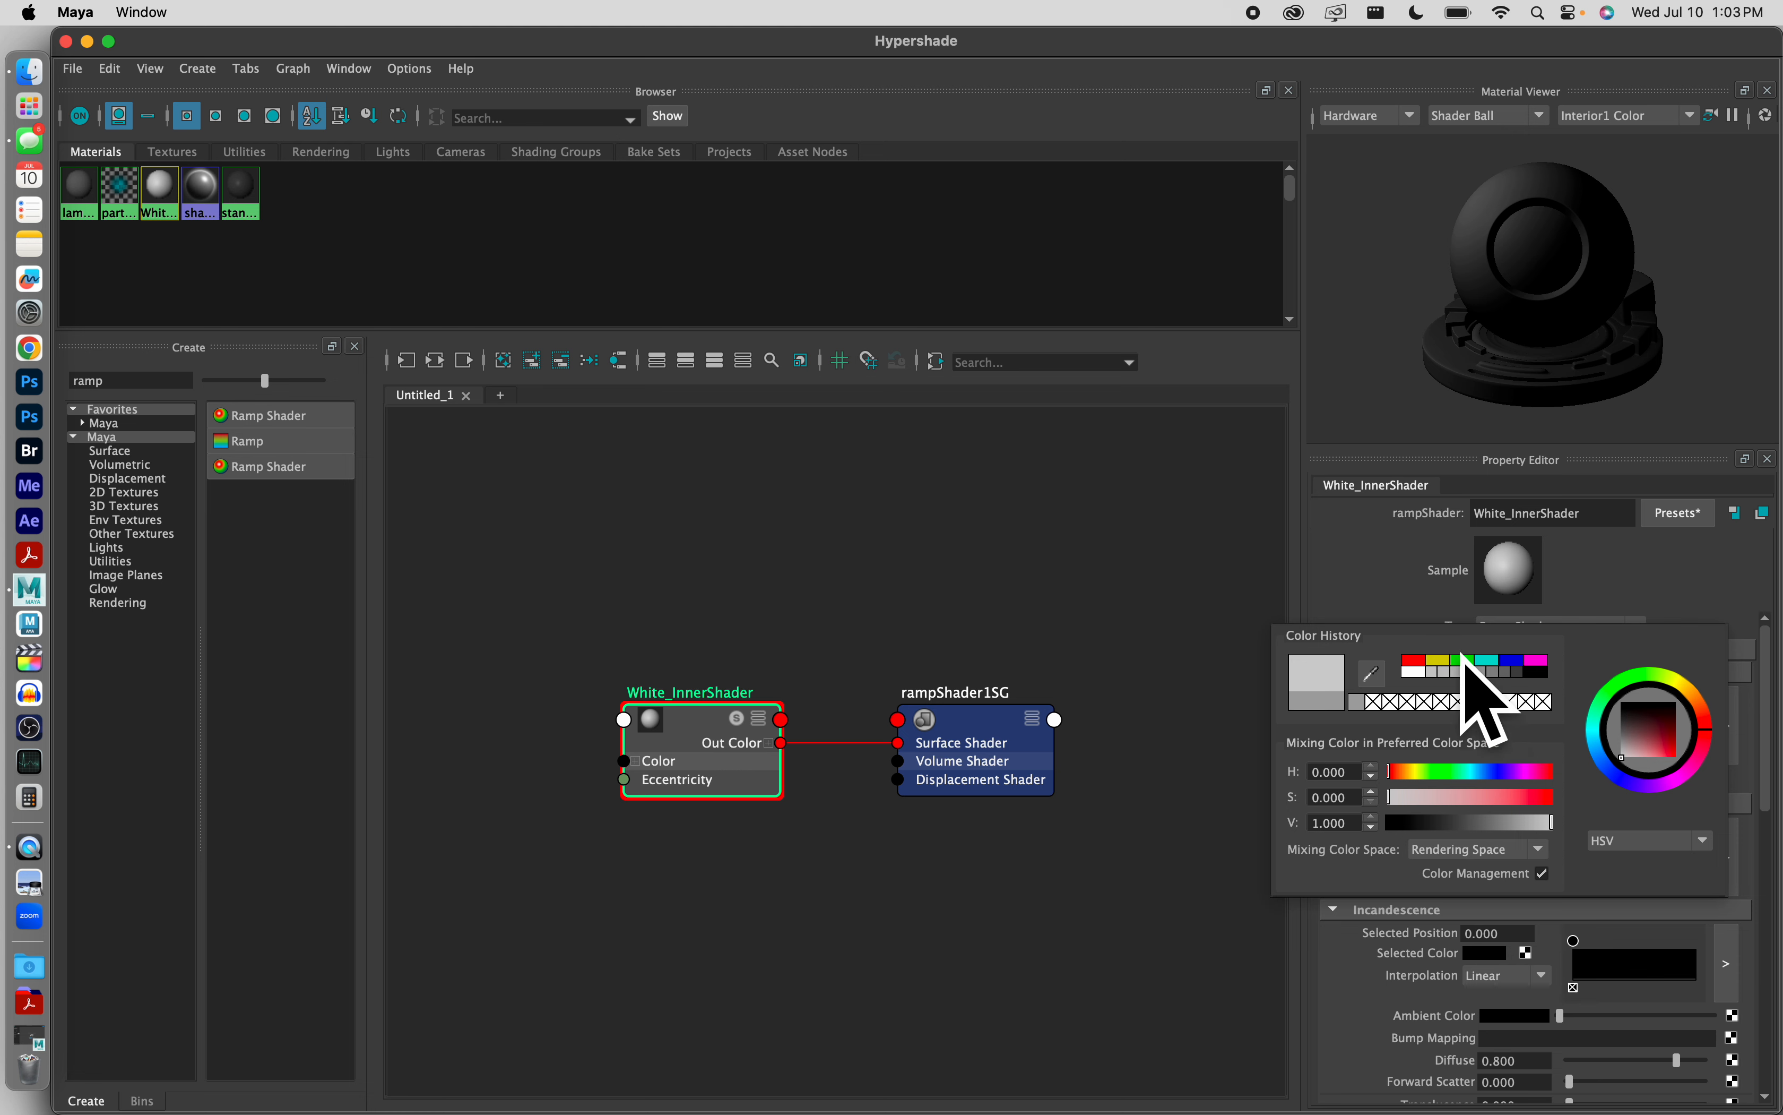
{"action": "mouse_move", "coordinate": [1658, 746]}
{"action": "left_mouse_down"}
{"action": "mouse_move", "coordinate": [1660, 730]}
{"action": "mouse_move", "coordinate": [1577, 800]}
{"action": "left_mouse_up"}
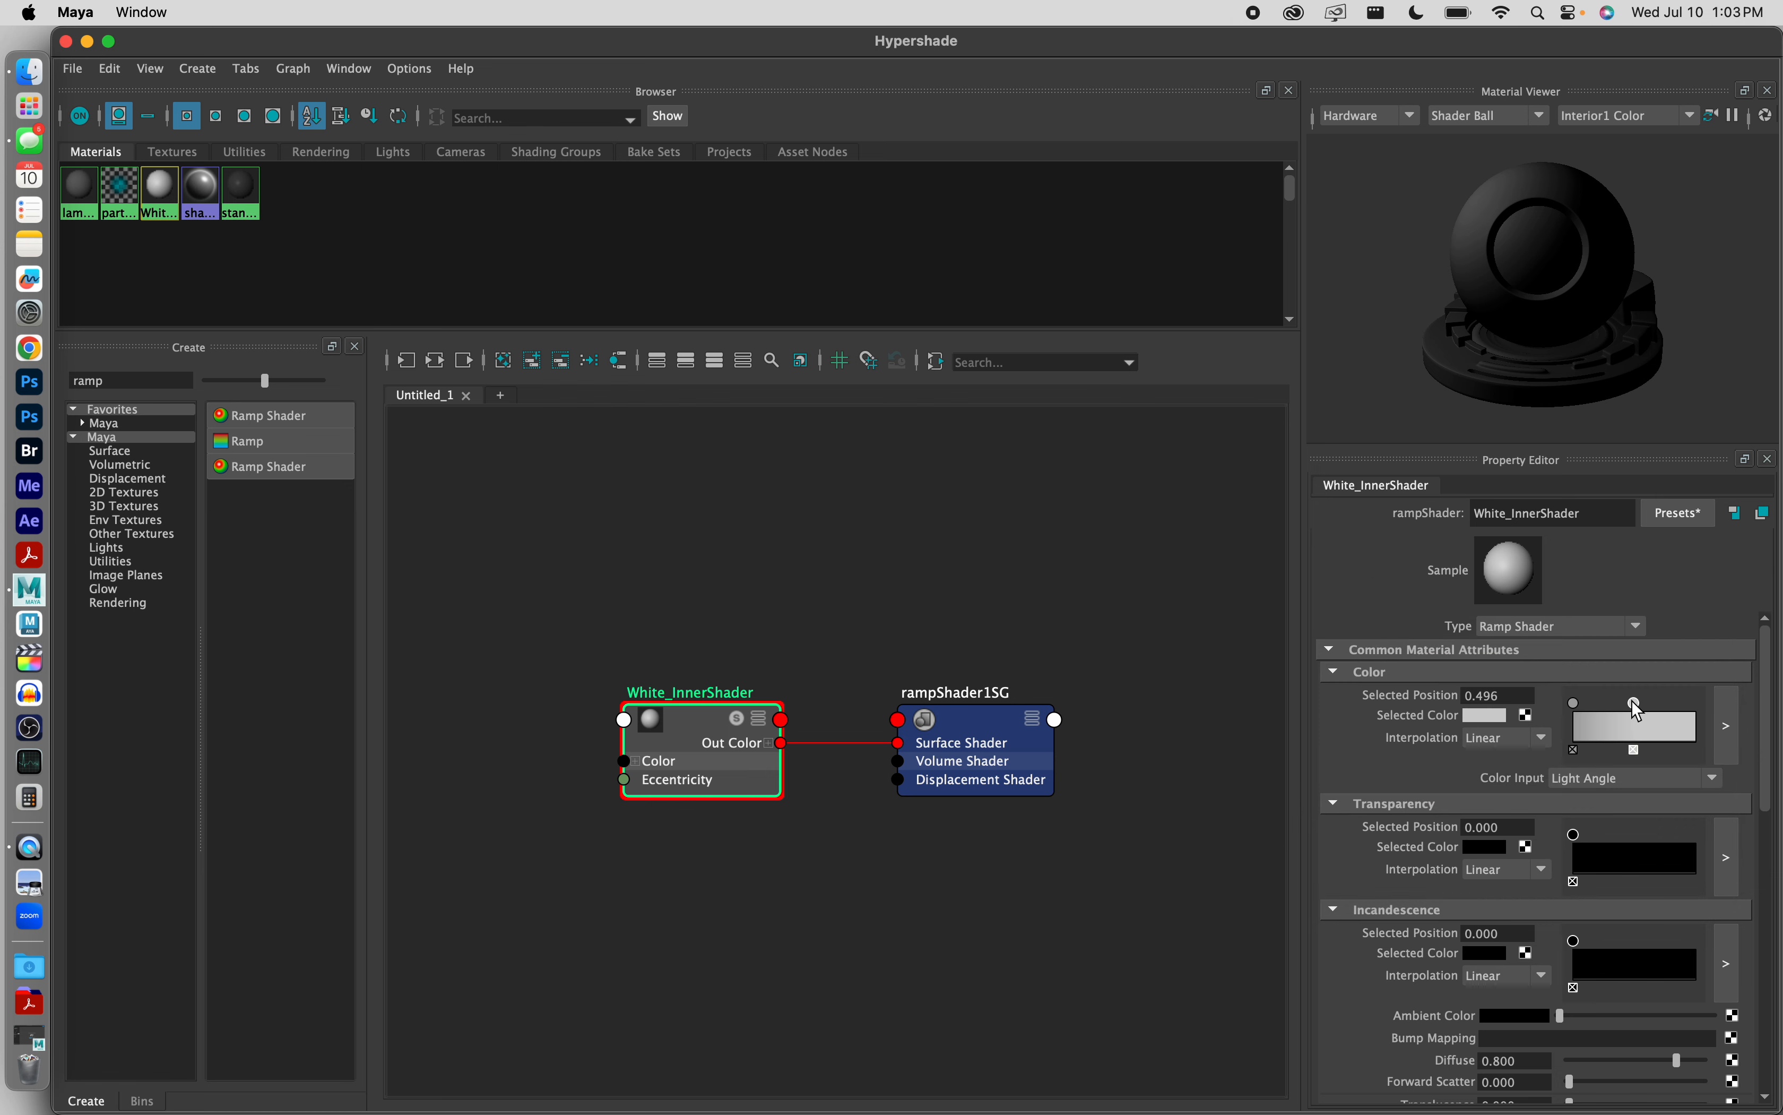
Step: Select the Color ramp's first point at position 0, check its color, and set its interpolation to None
{"action": "left_click", "coordinate": [1489, 717]}
{"action": "left_click", "coordinate": [1577, 704]}
{"action": "left_click", "coordinate": [1480, 718]}
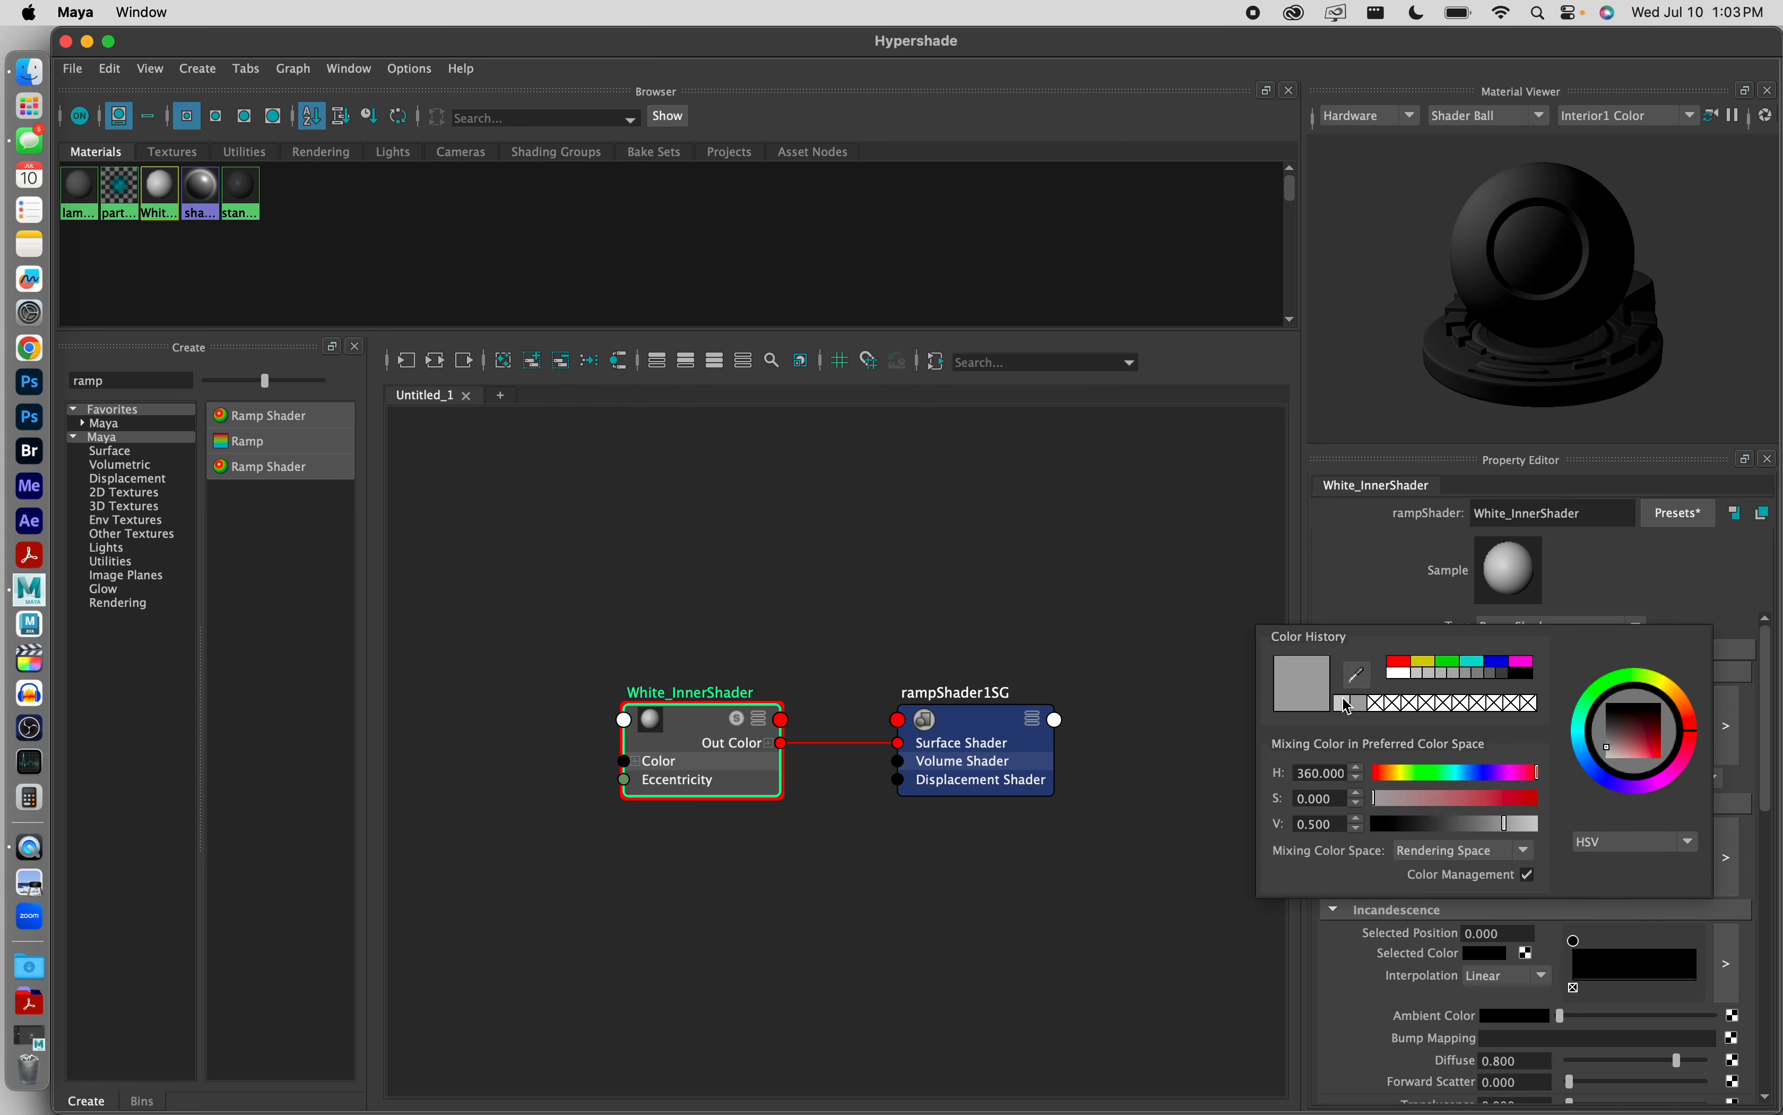
{"action": "left_click", "coordinate": [1387, 593]}
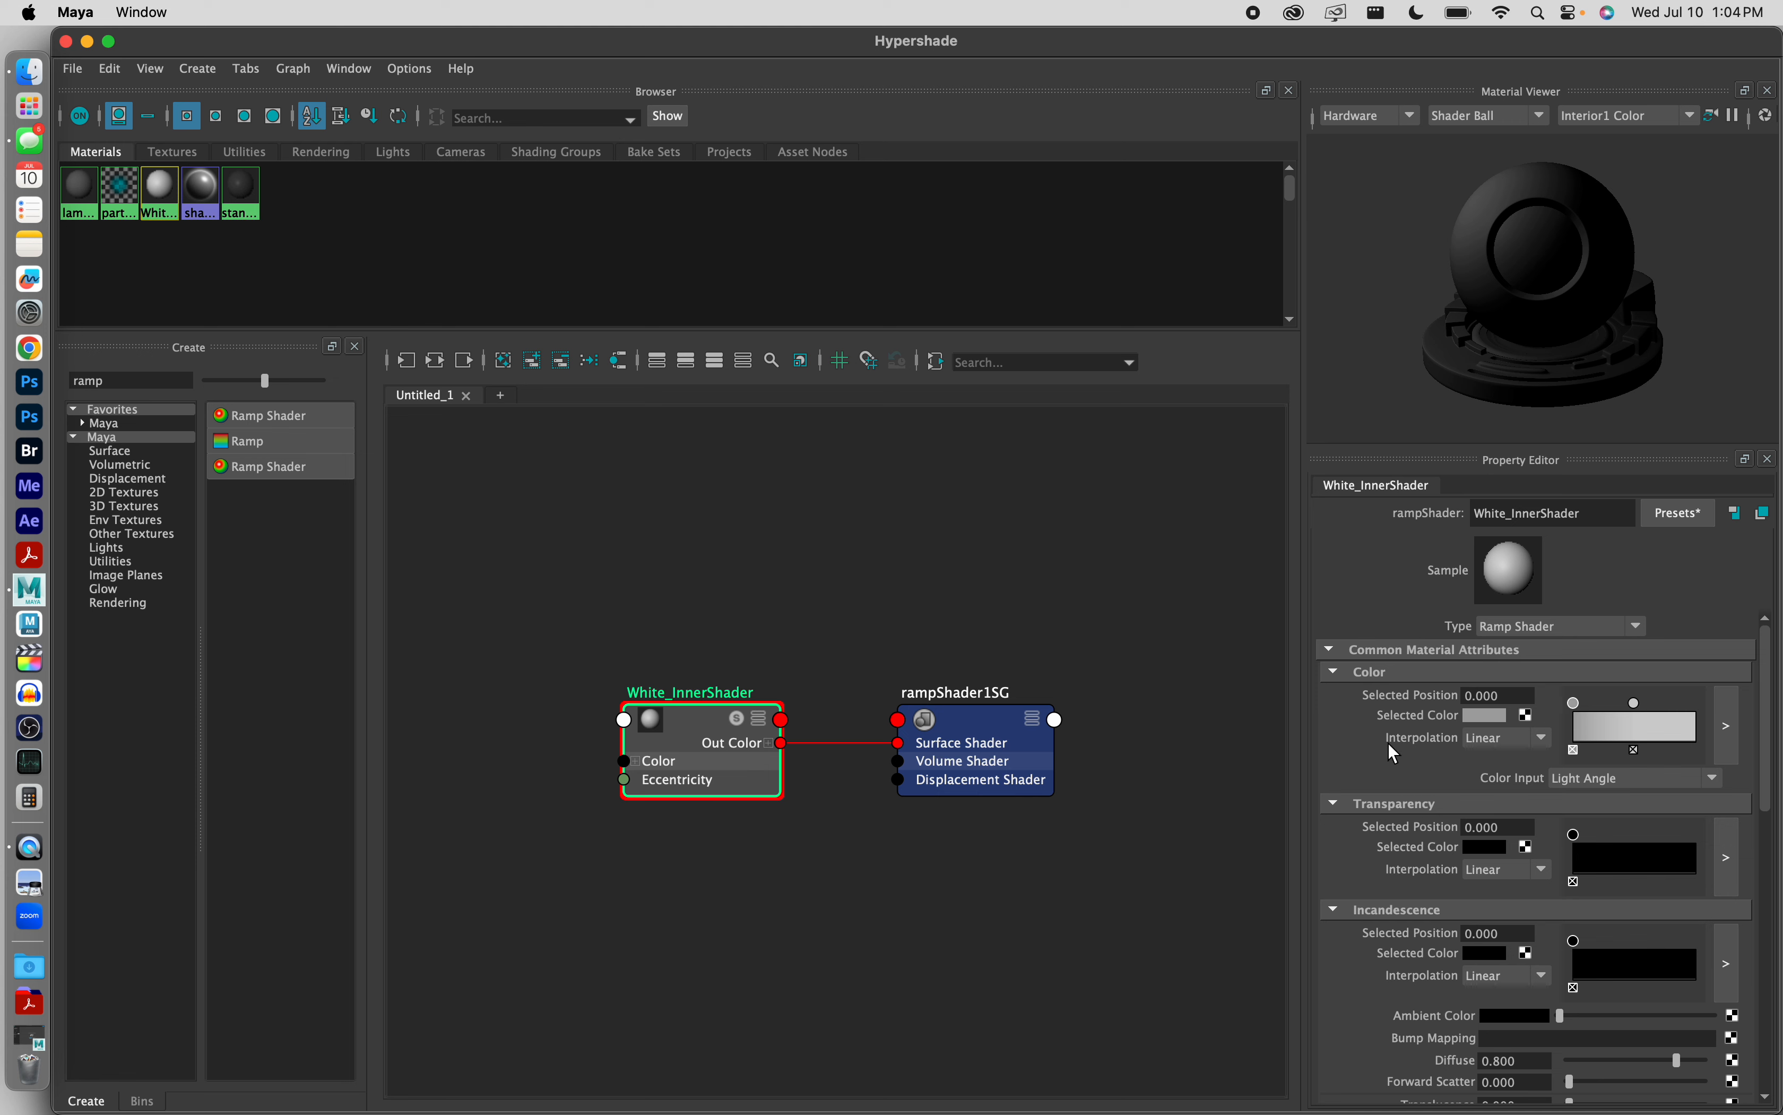
{"action": "left_click", "coordinate": [1522, 738]}
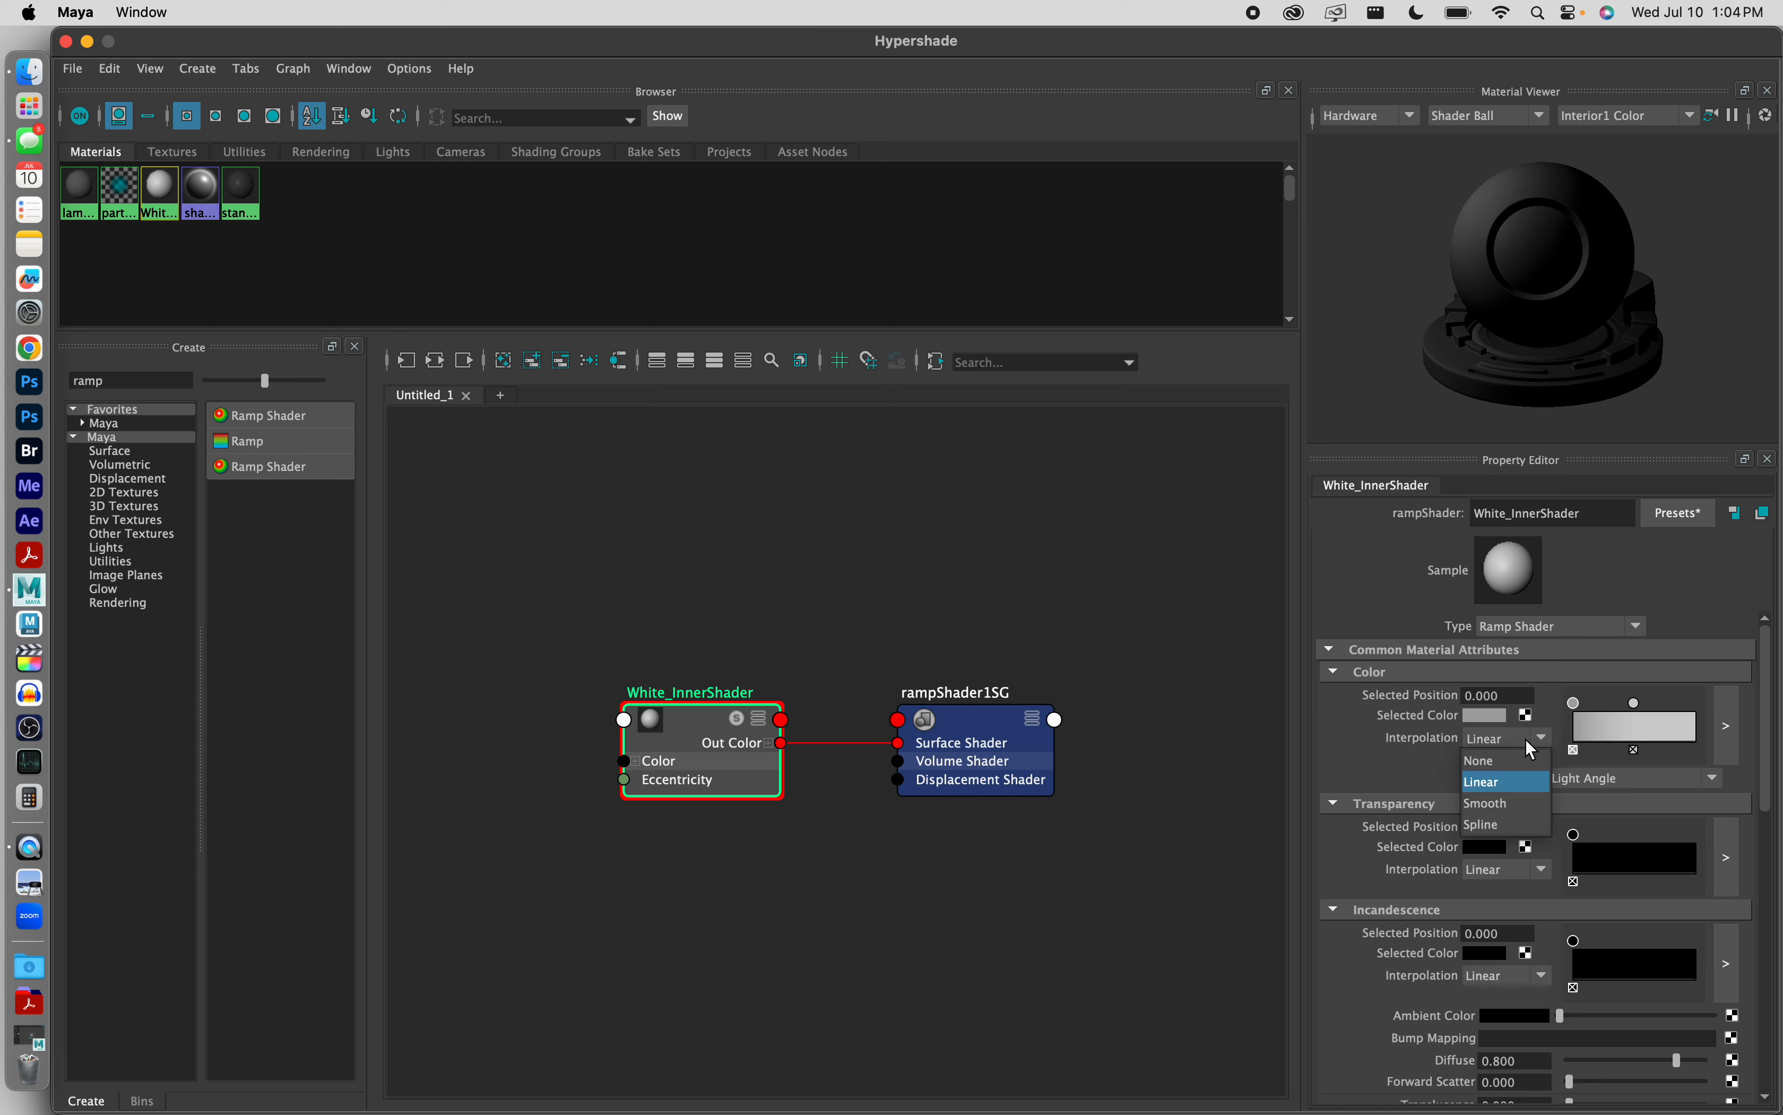
{"action": "left_click", "coordinate": [1508, 760]}
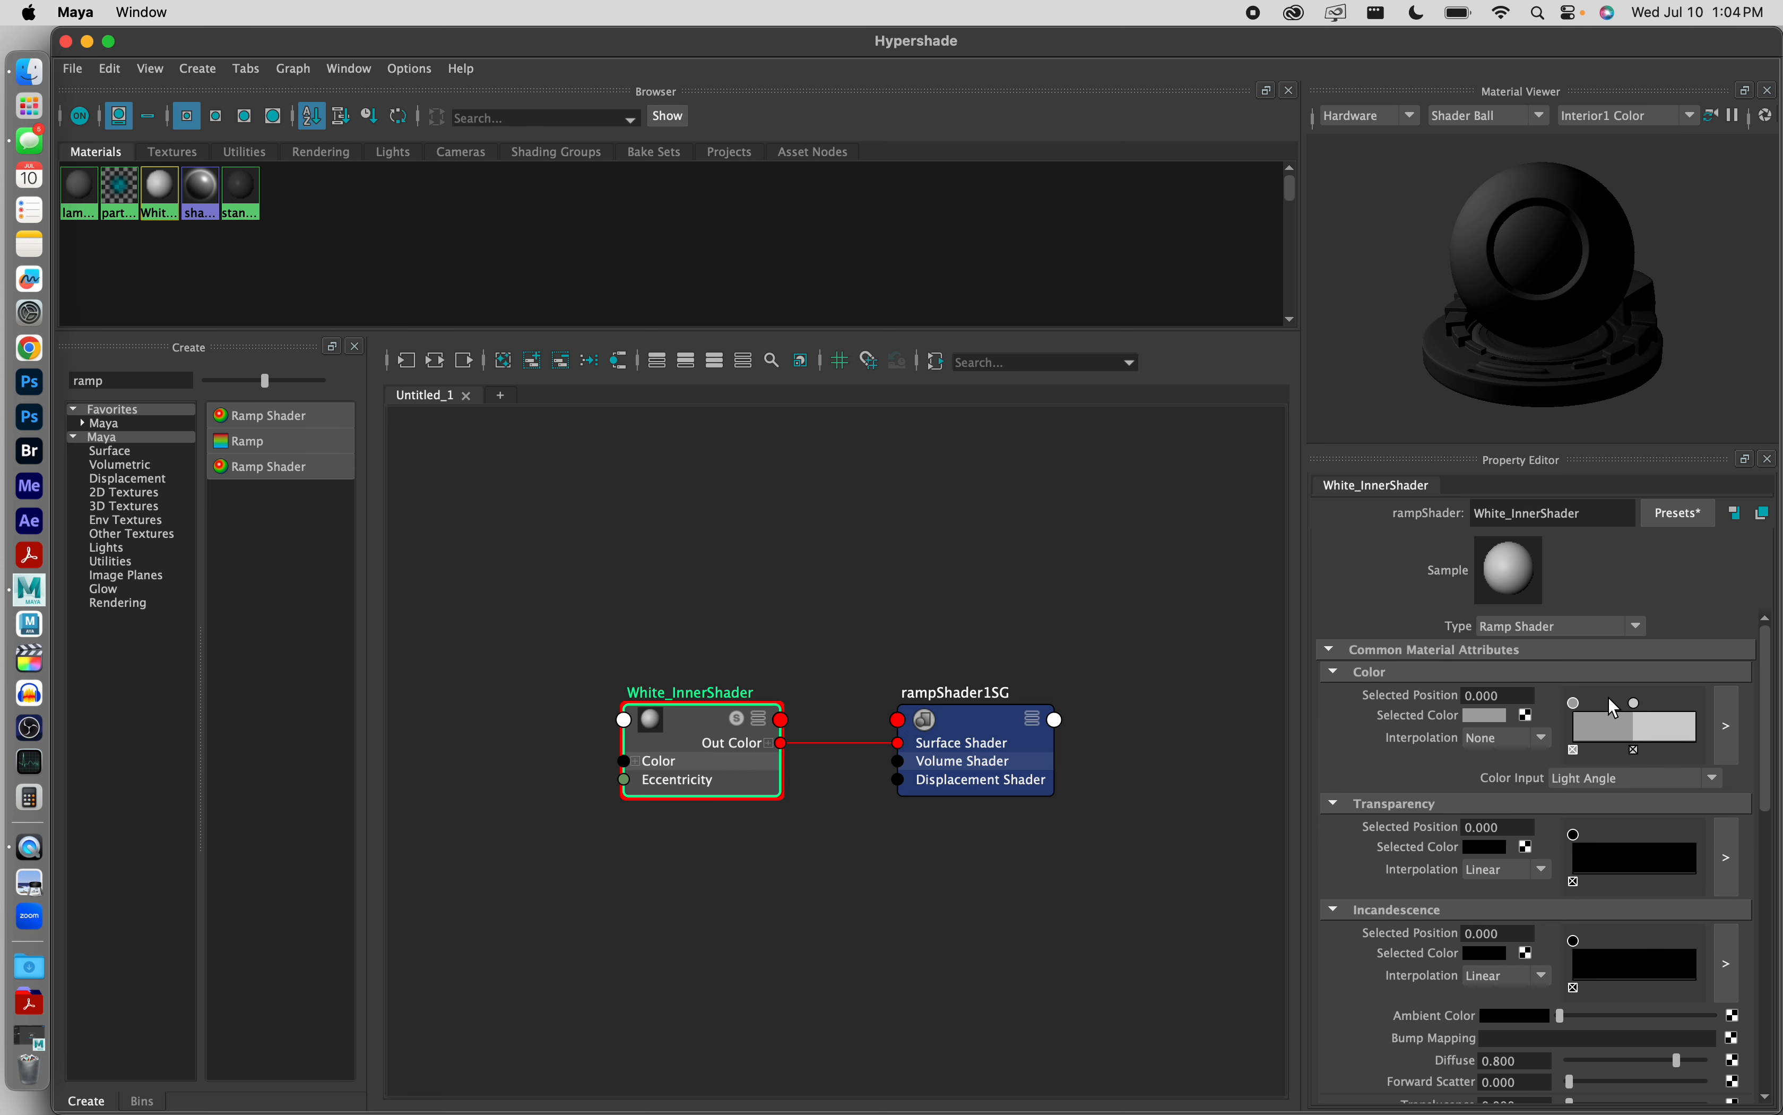
Step: Set the interpolation of the Color ramp's second point to None
{"action": "left_click", "coordinate": [1628, 703]}
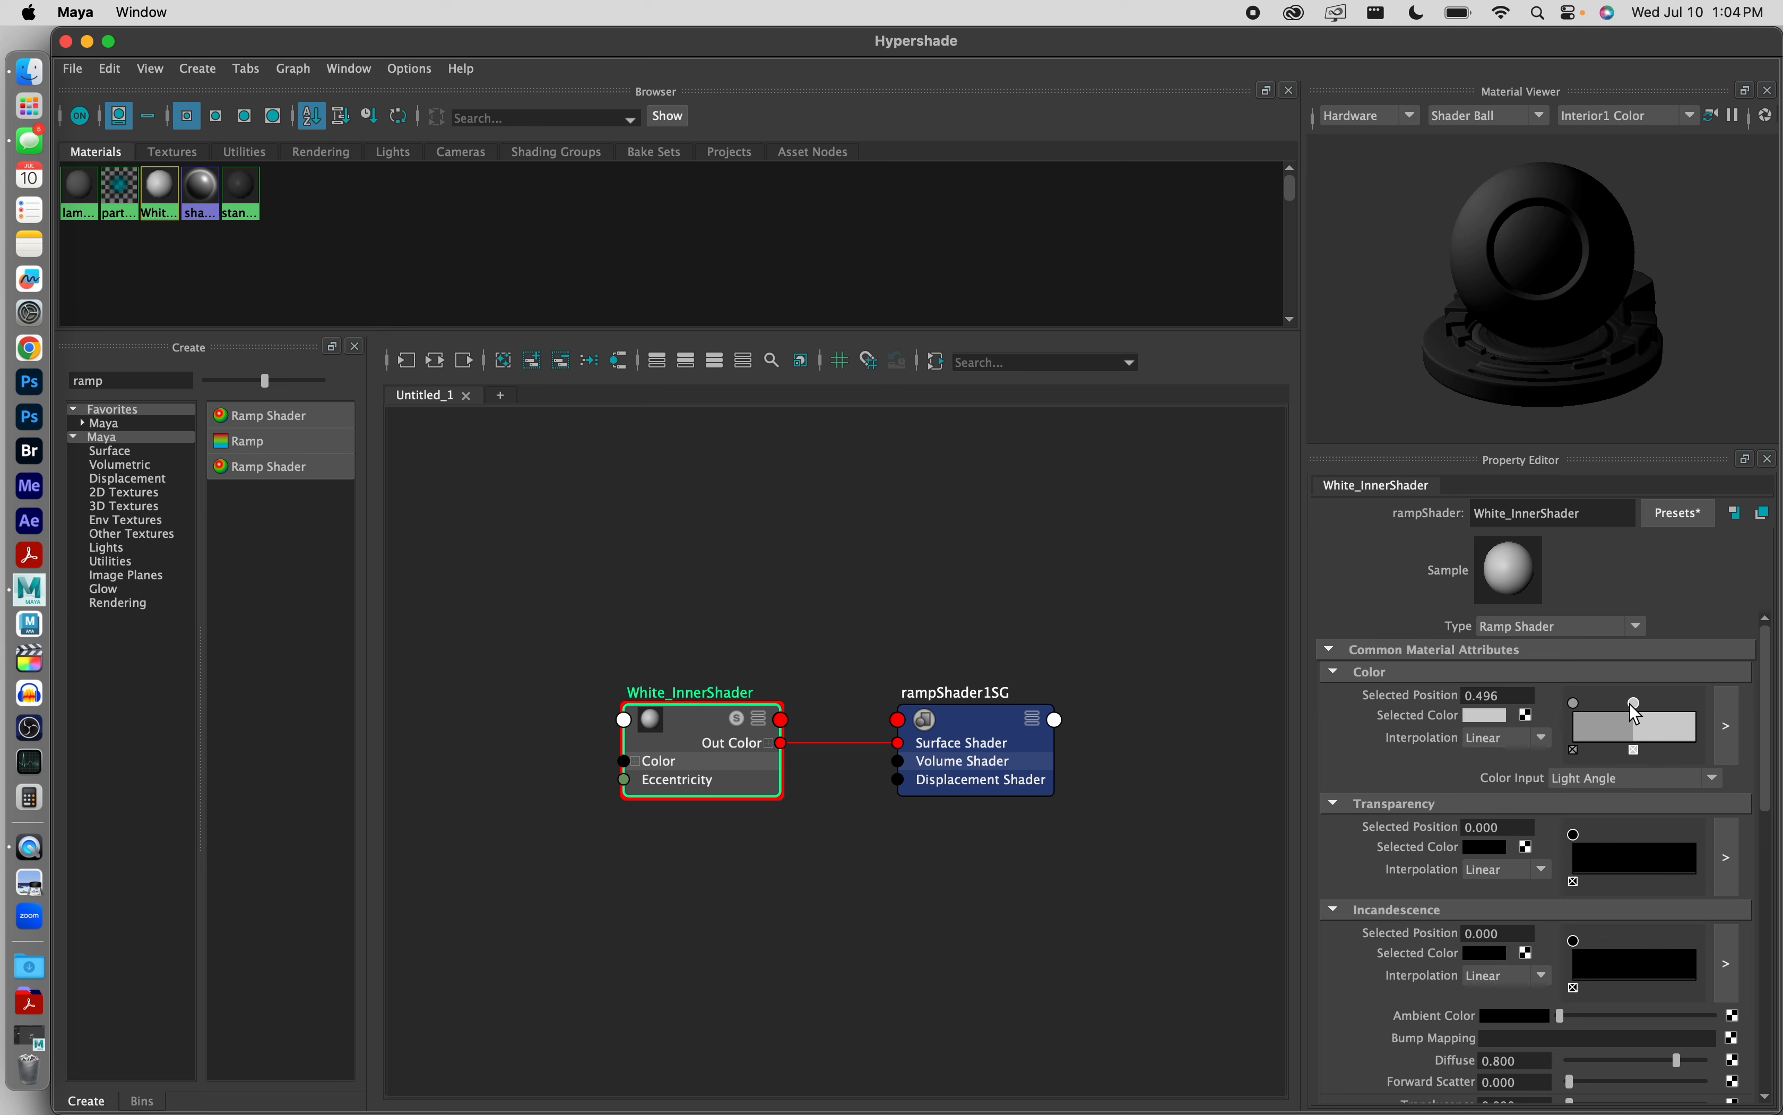
{"action": "left_click", "coordinate": [1510, 737]}
{"action": "left_click", "coordinate": [1510, 760]}
Step: Move the Color ramp's second point to position 0.5 and set the Color Input to Brightness
{"action": "left_click", "coordinate": [1575, 704]}
{"action": "left_click", "coordinate": [1493, 697]}
{"action": "left_click", "coordinate": [1635, 704]}
{"action": "left_click", "coordinate": [1499, 696]}
{"action": "type", "text": ".5"}
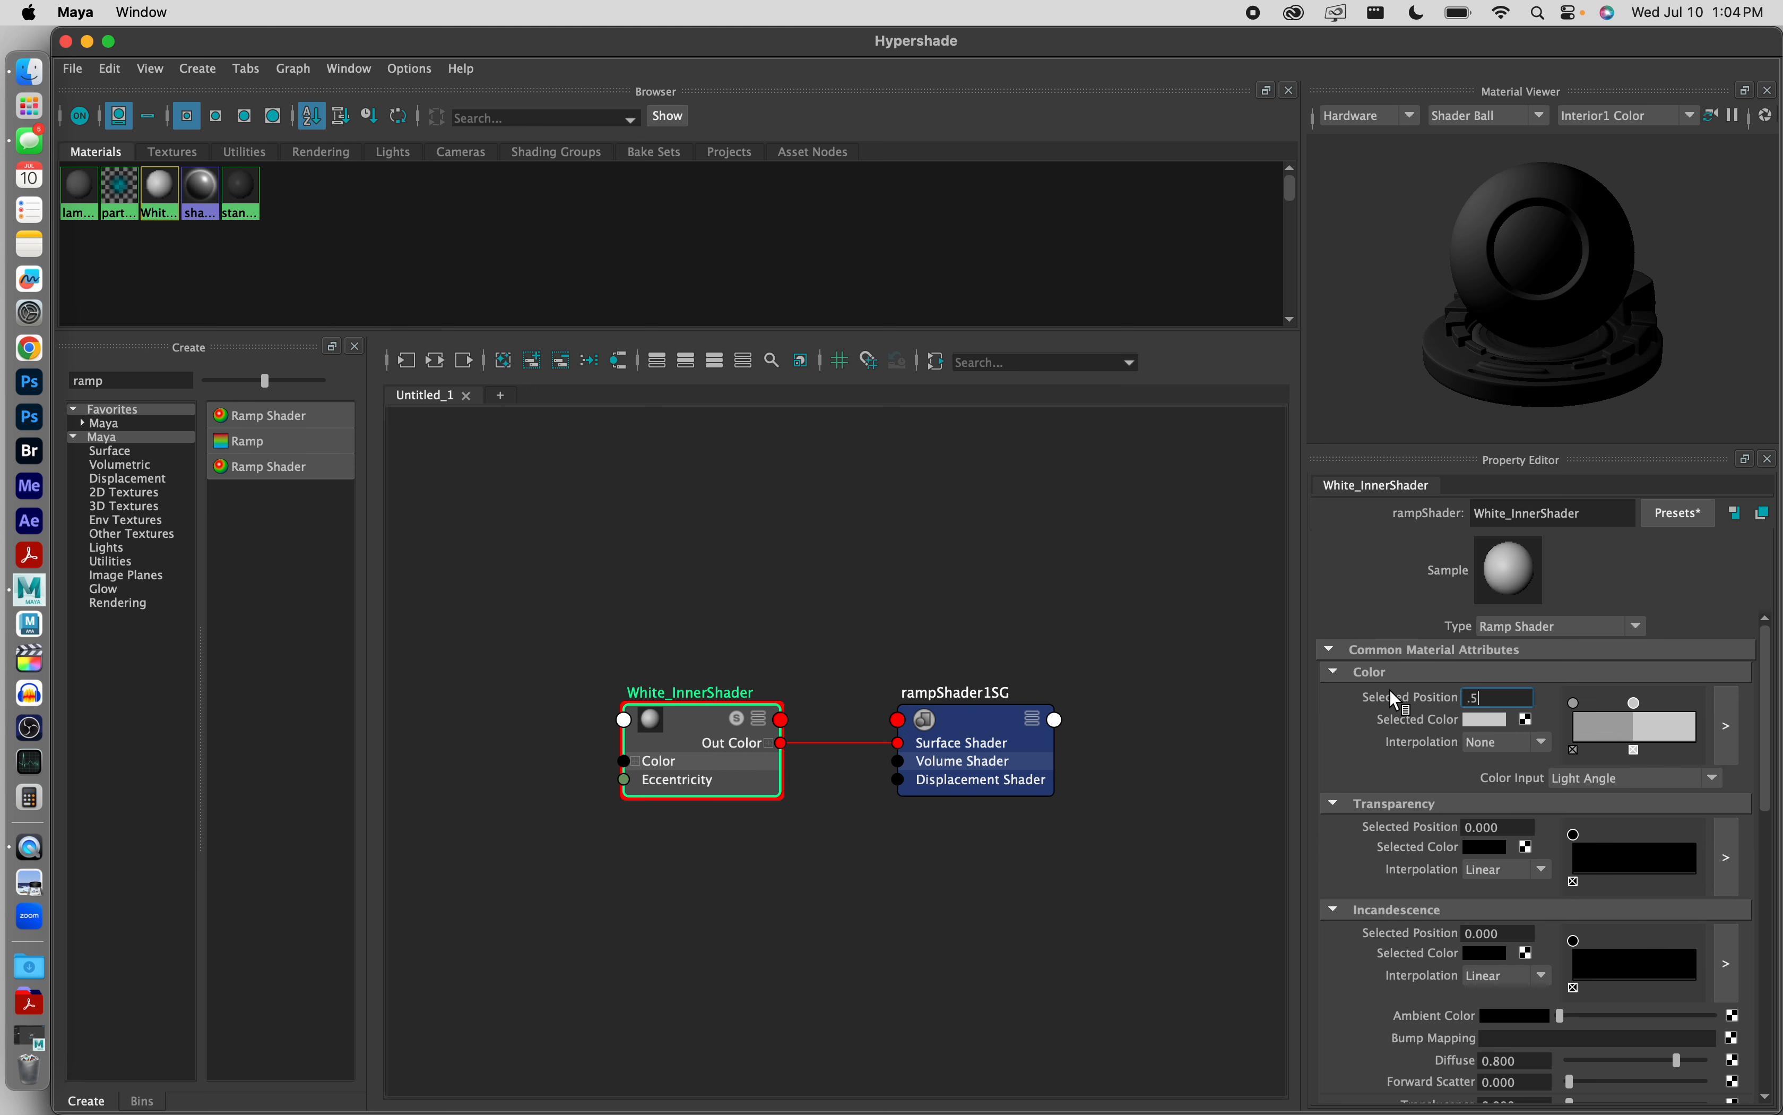
{"action": "key", "text": "Return"}
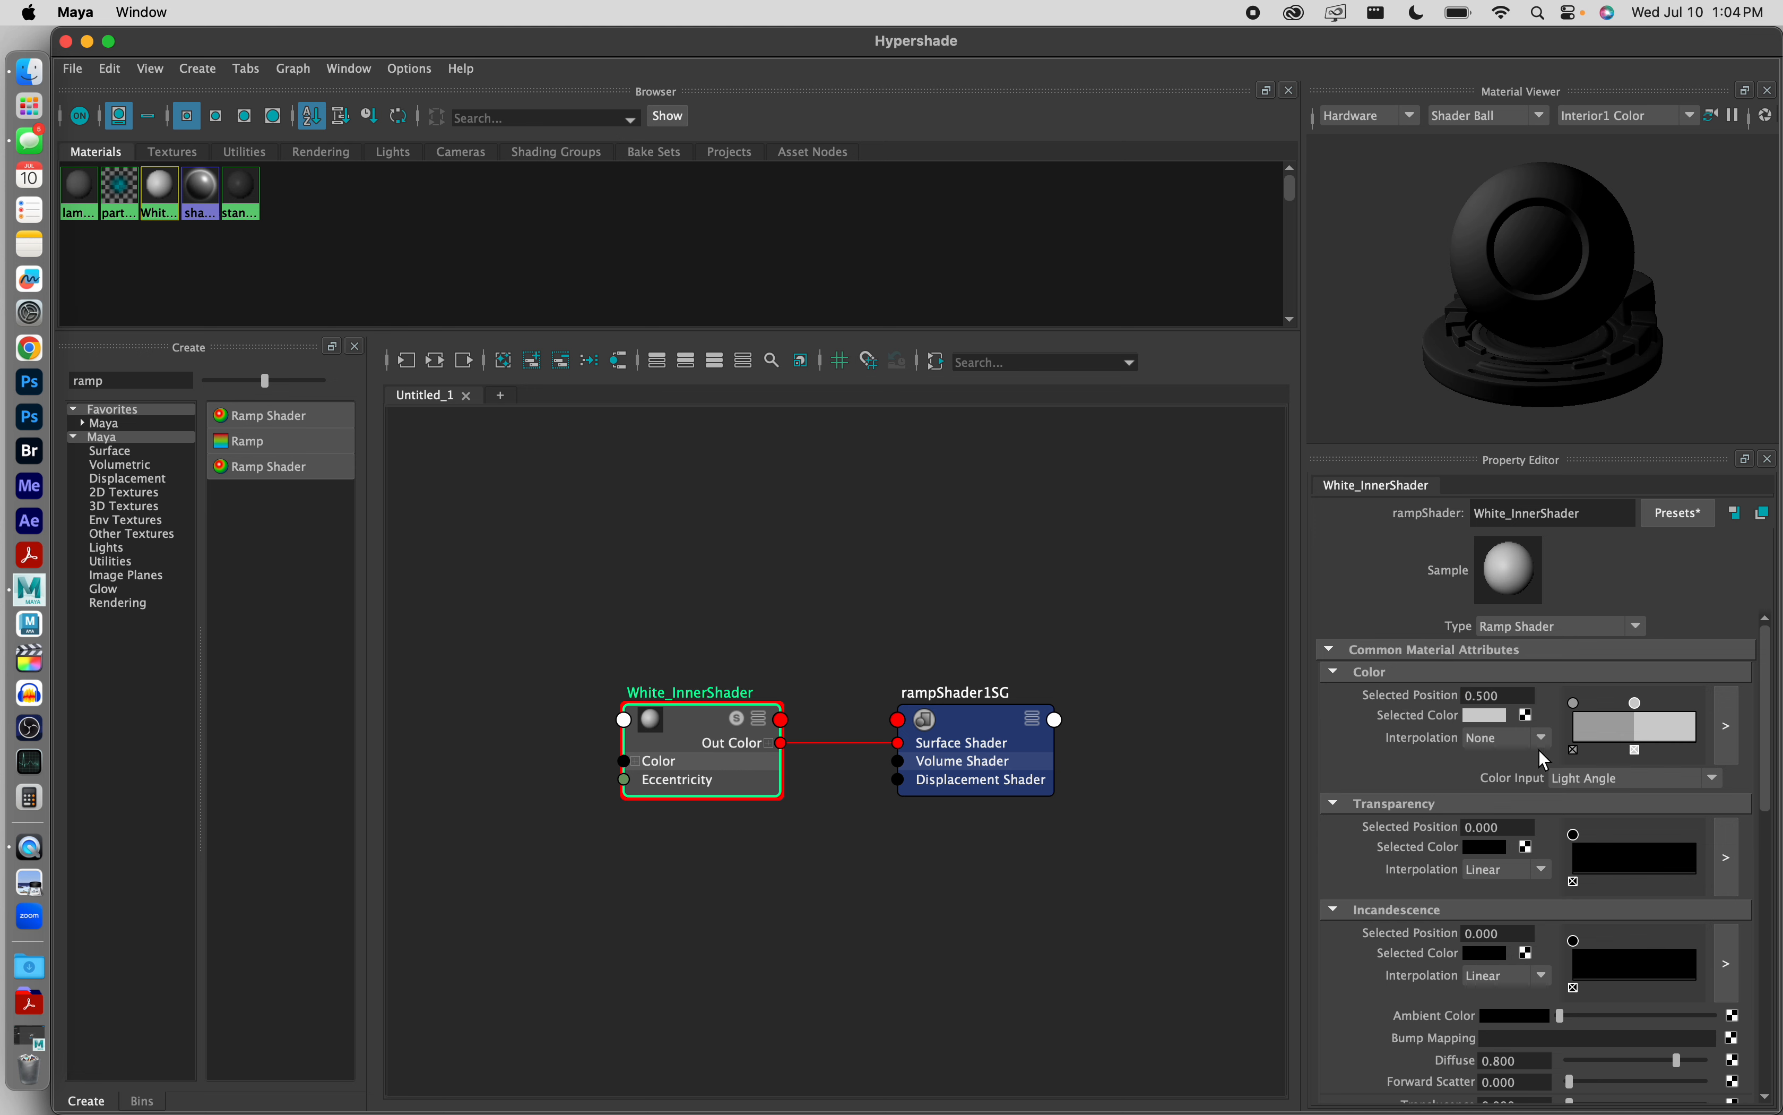
{"action": "left_click", "coordinate": [1659, 775]}
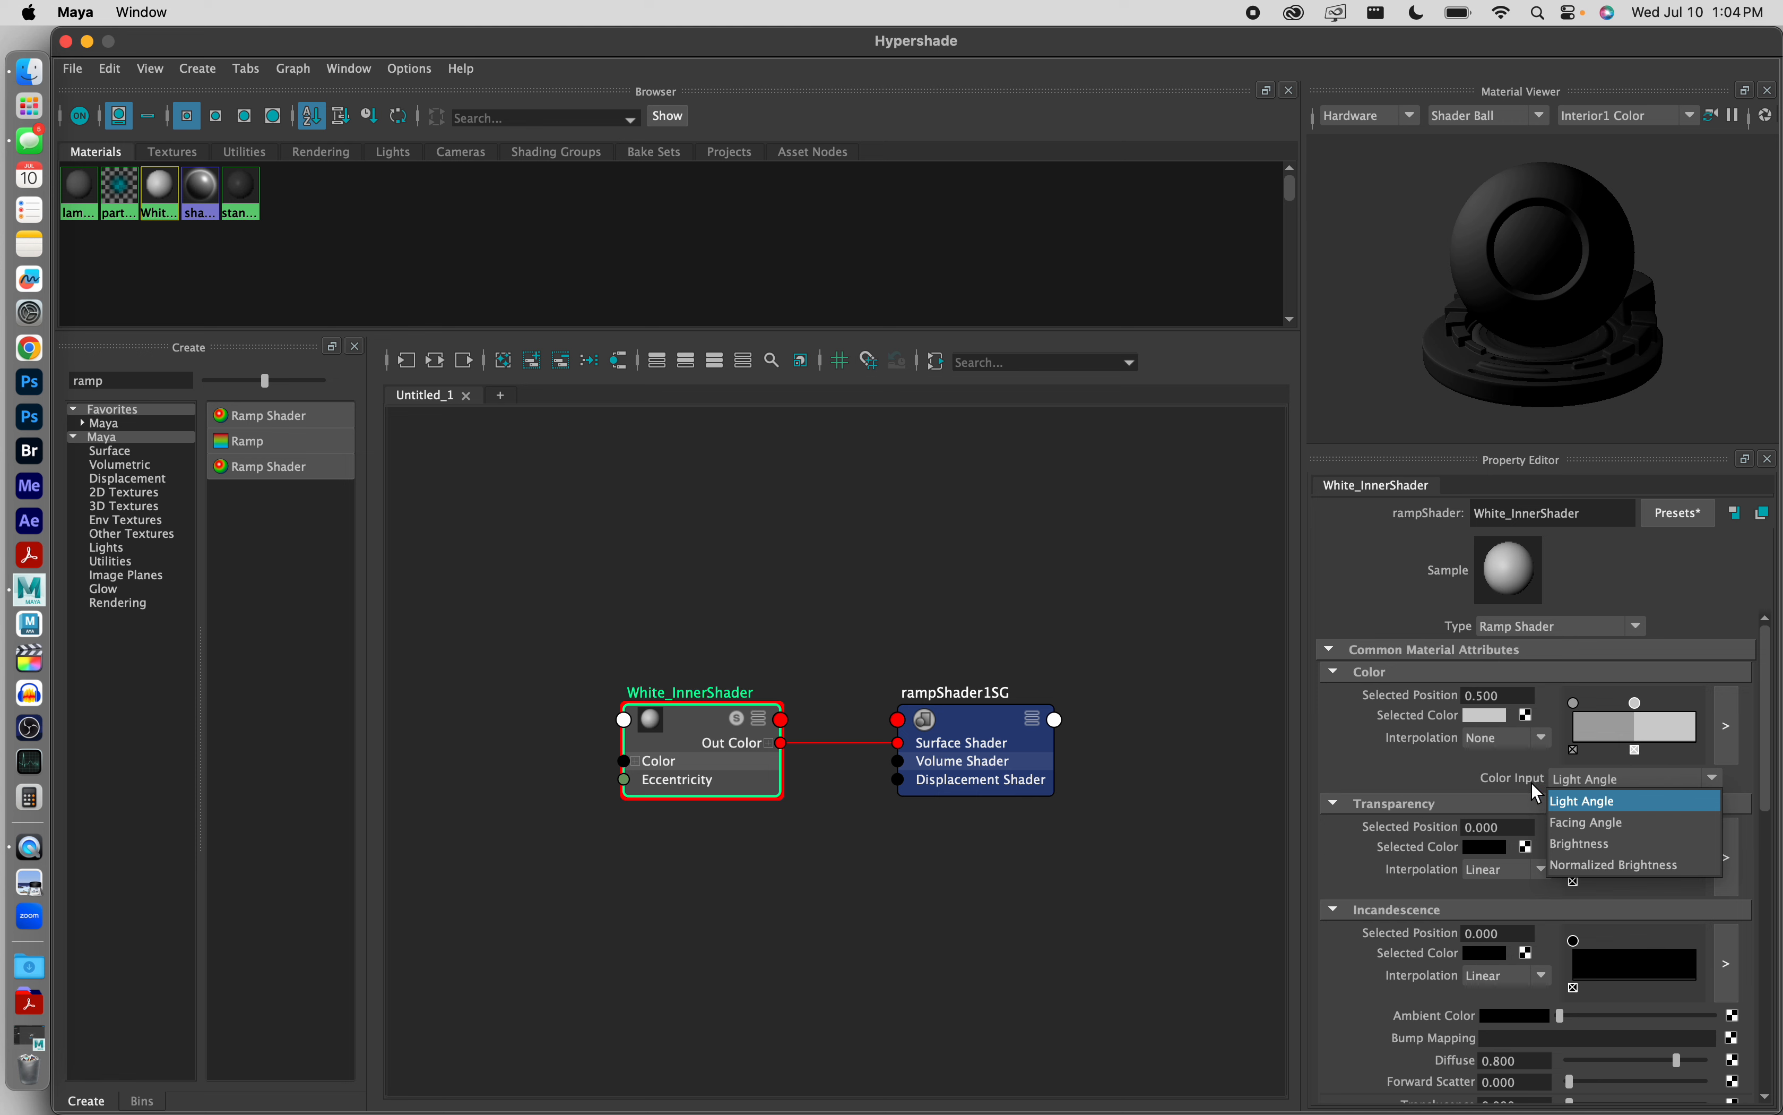
{"action": "left_click", "coordinate": [1621, 843]}
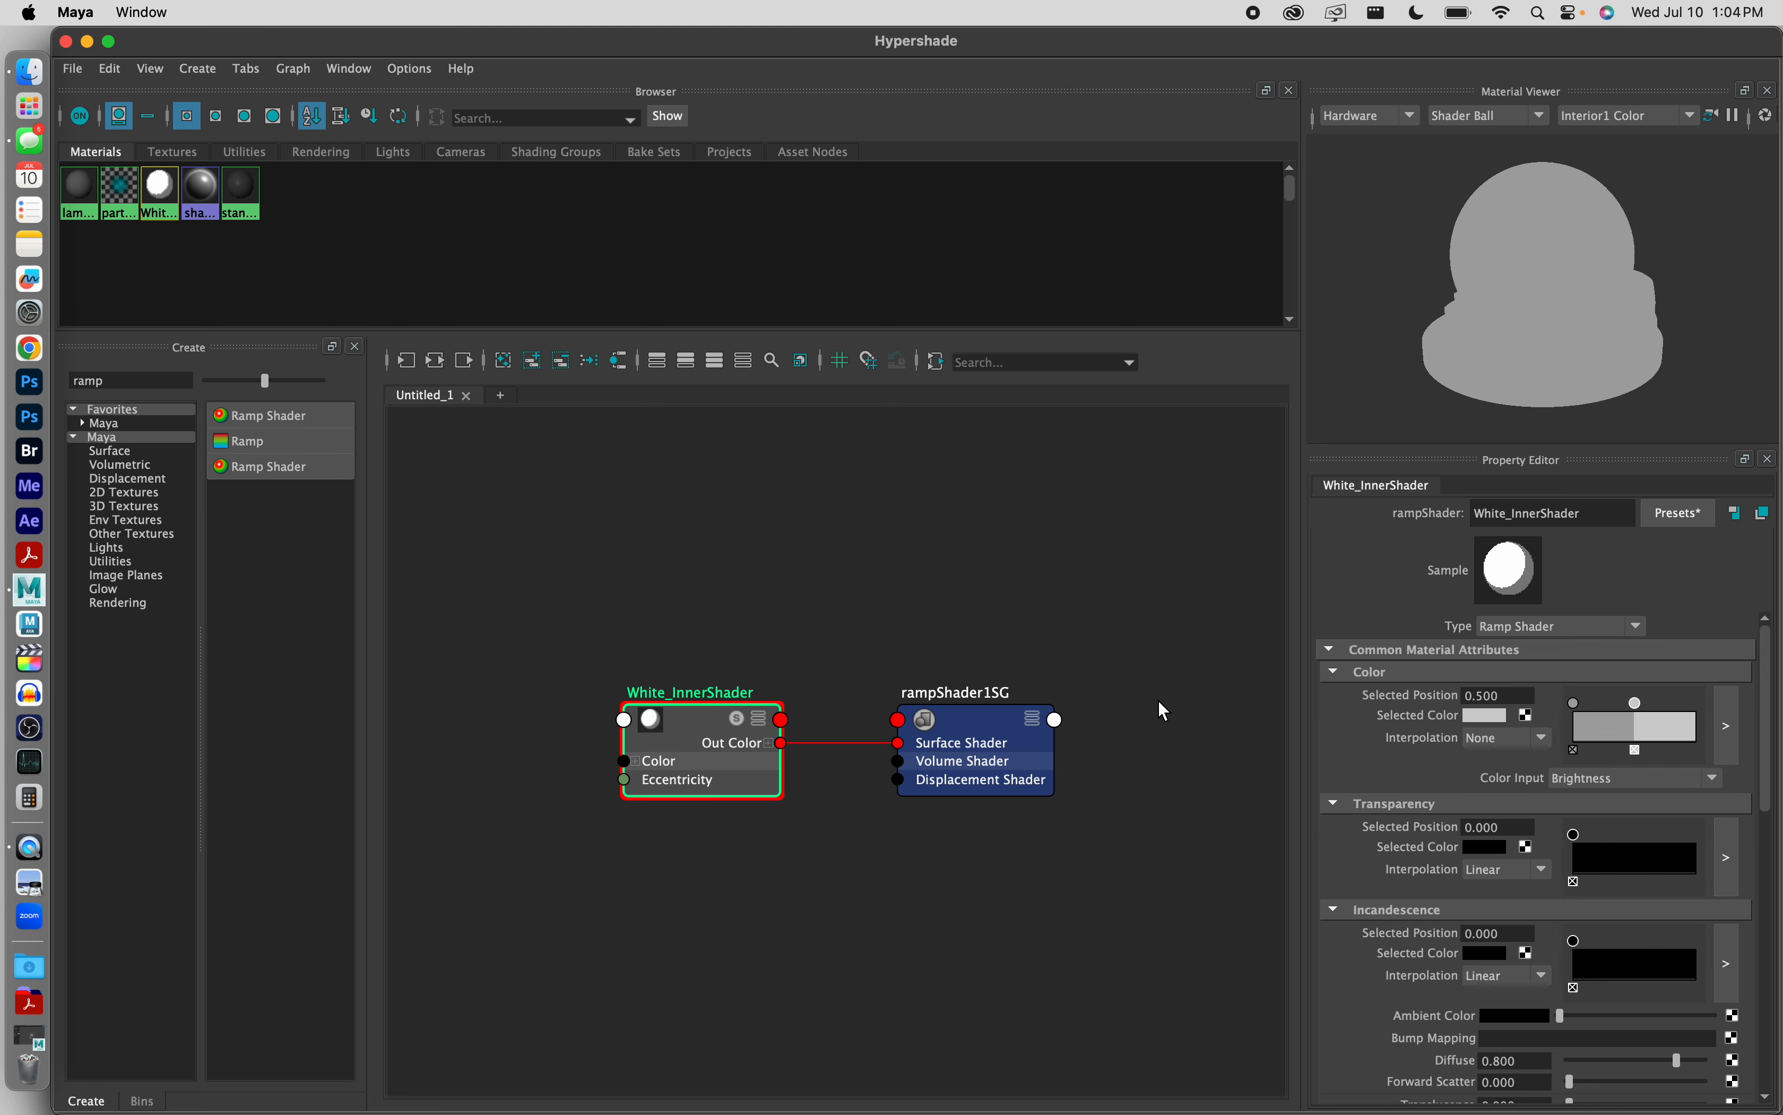
Step: Duplicate the White_InnerShader node together with its rampShader1SG shading group in the node graph
{"action": "left_click", "coordinate": [945, 602]}
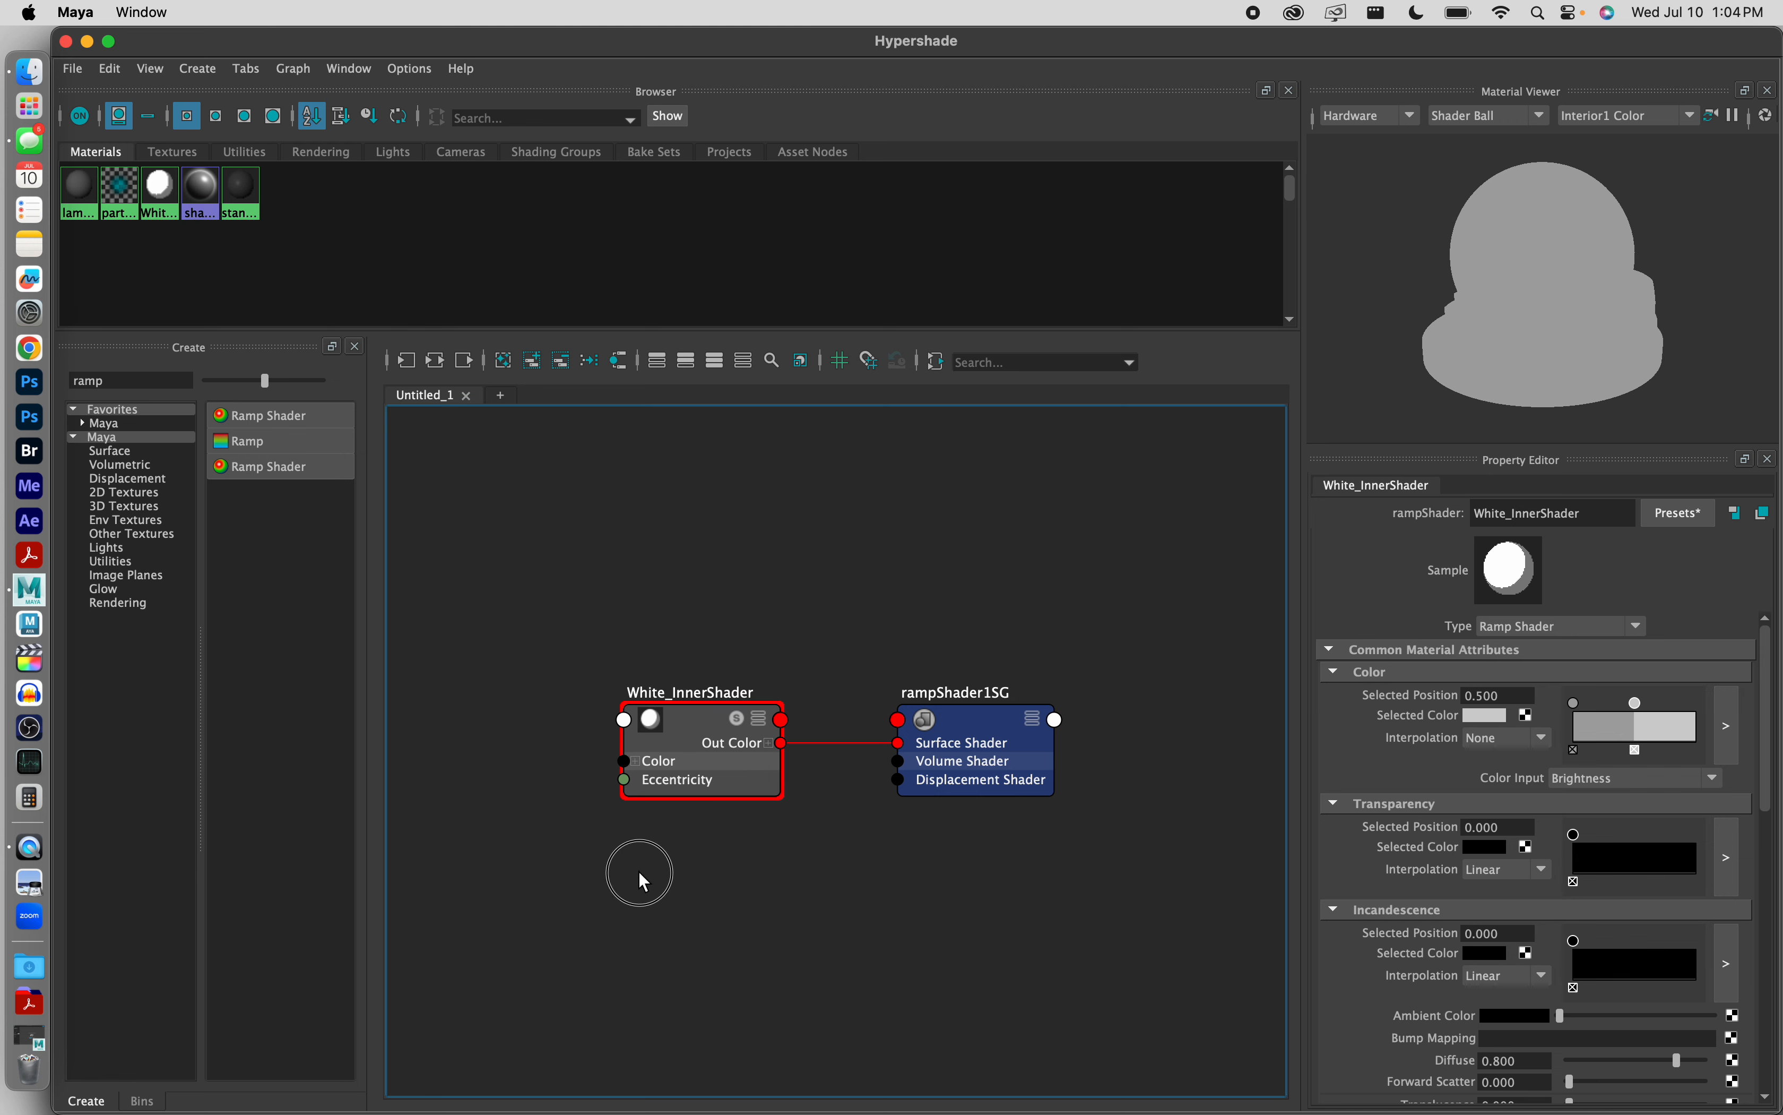
{"action": "left_click_drag", "start_coordinate": [639, 873], "coordinate": [1072, 646]}
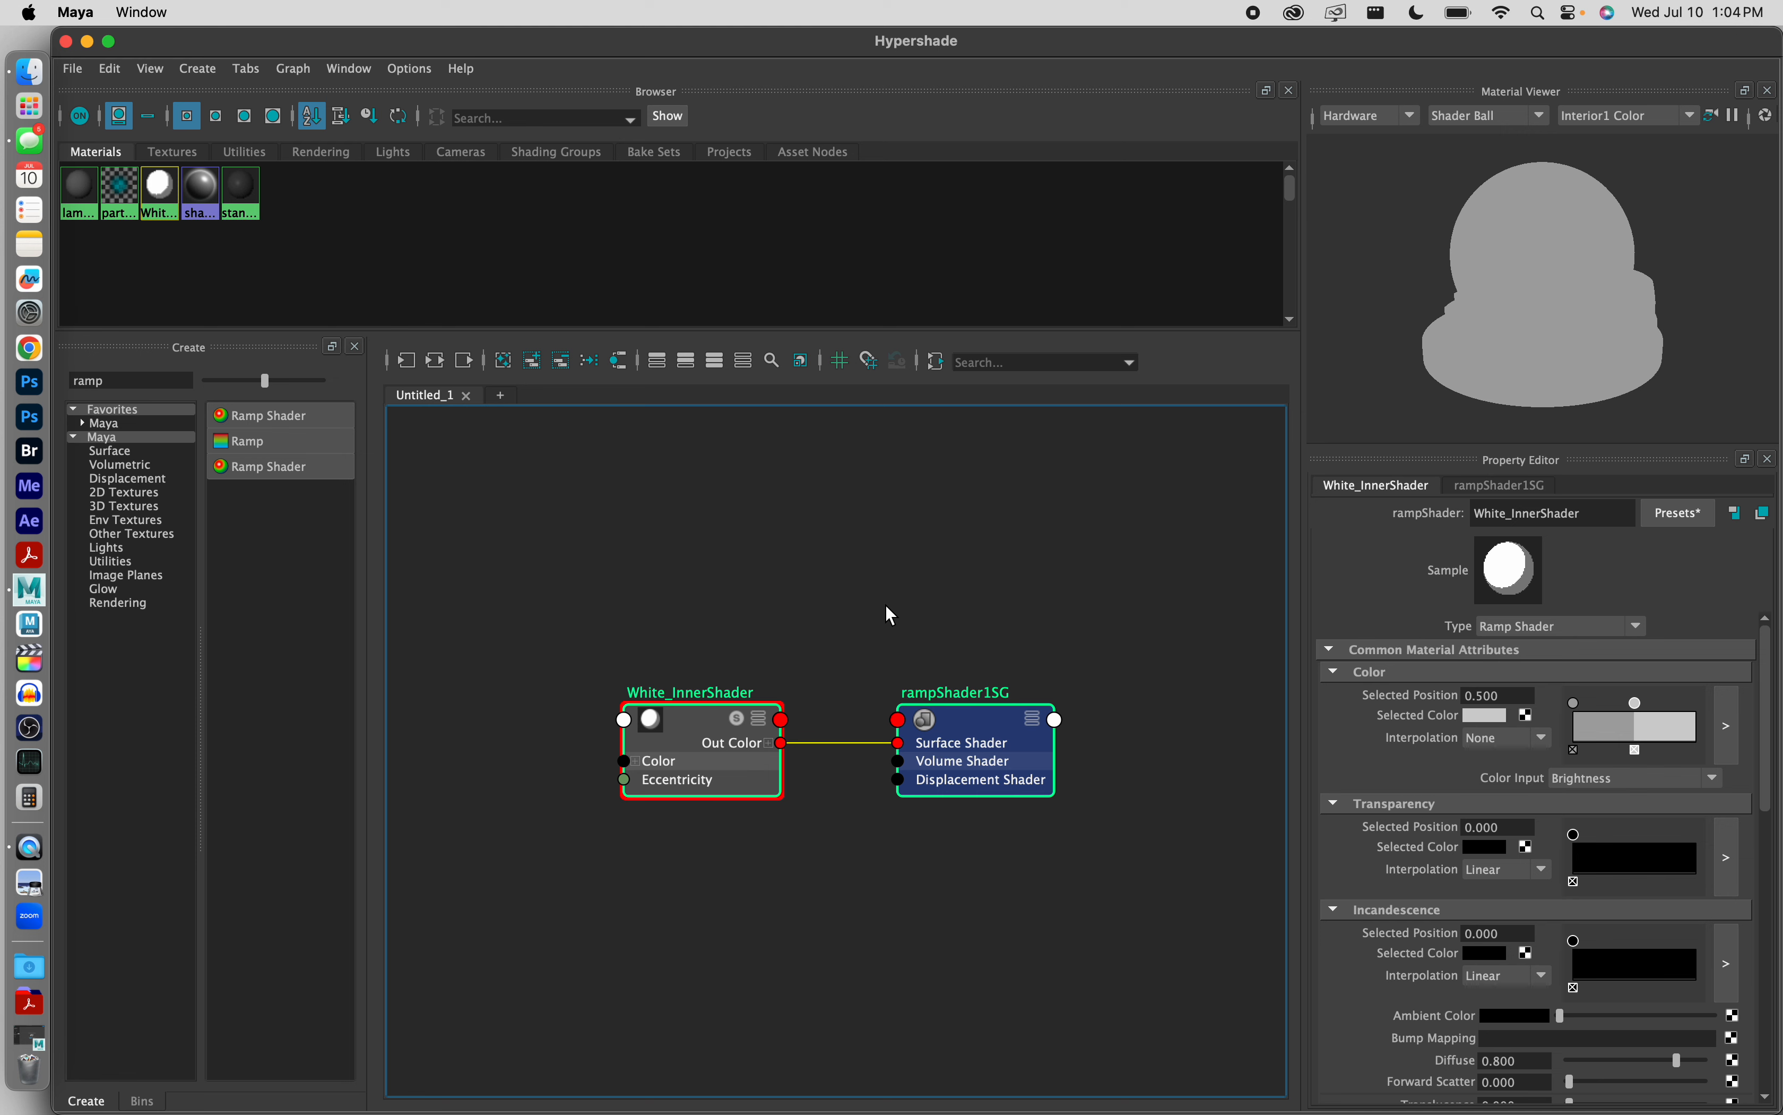
{"action": "key", "text": "super+d"}
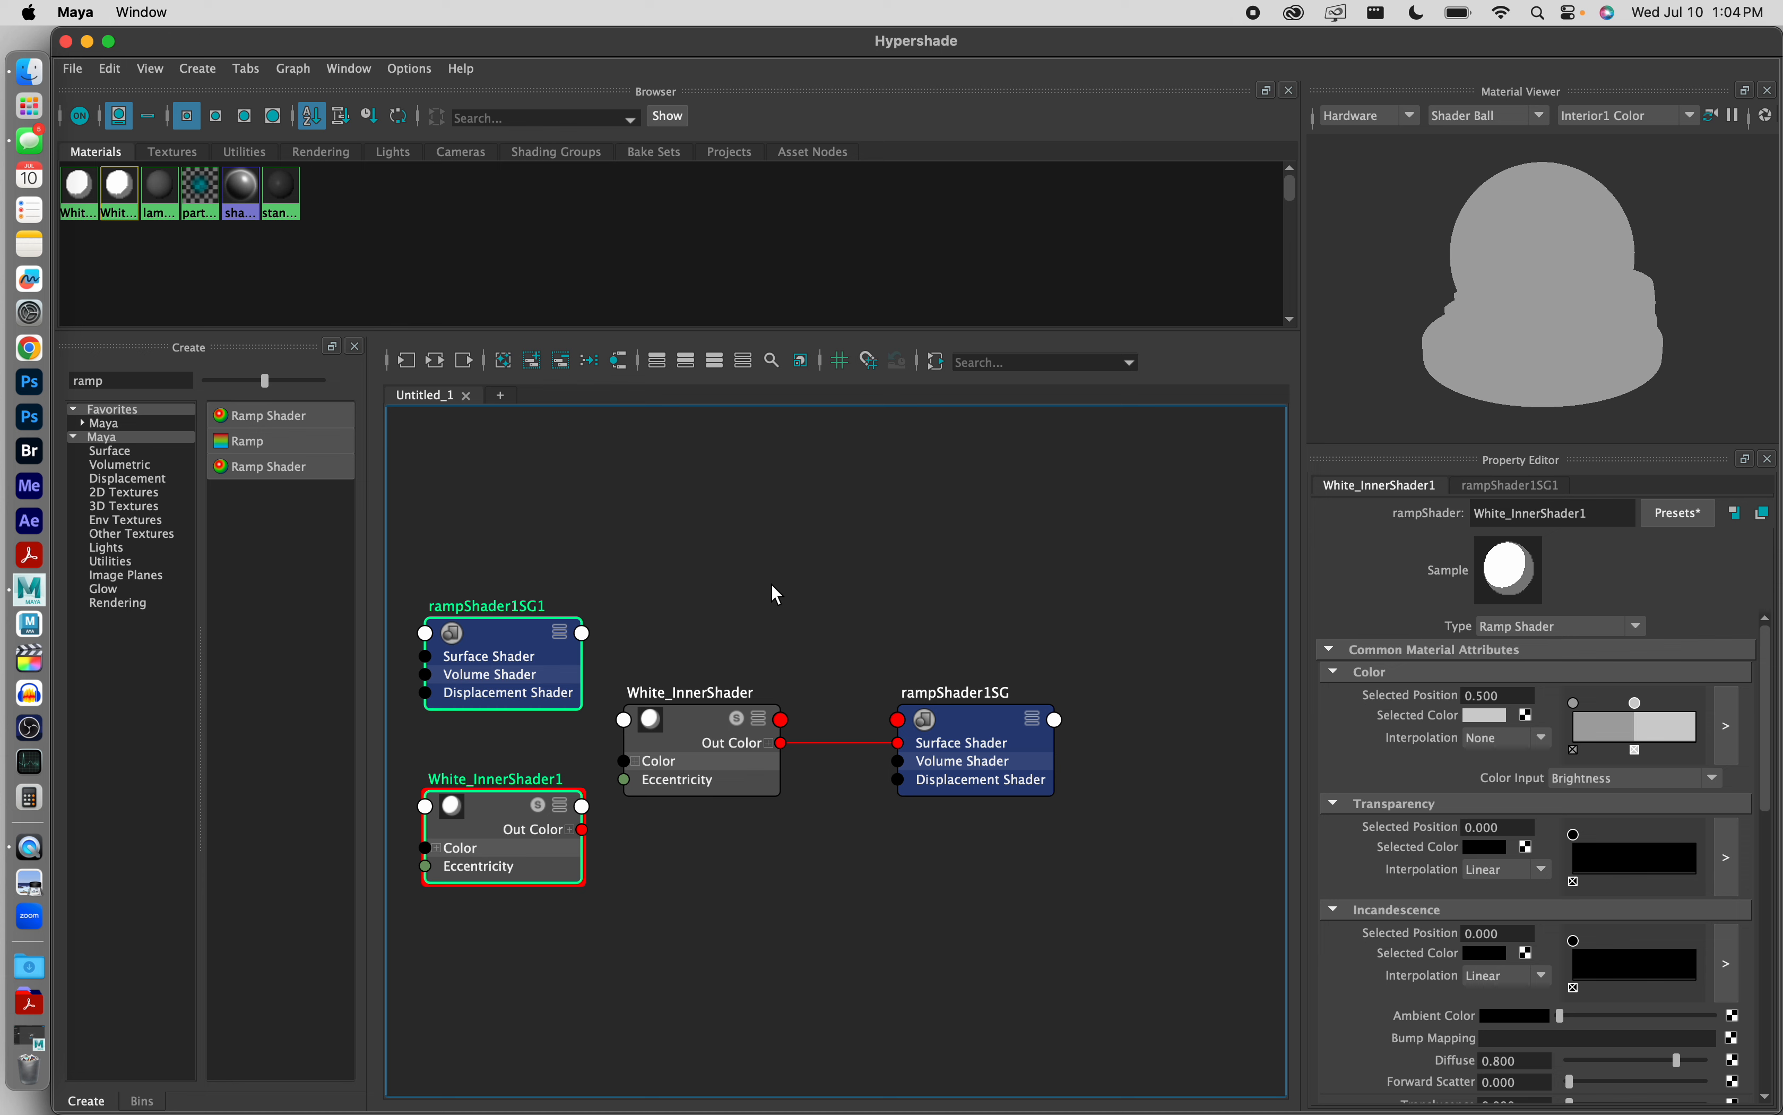
Step: Arrange the duplicated shader and shading group nodes side by side directly below their originals
{"action": "left_click", "coordinate": [771, 579]}
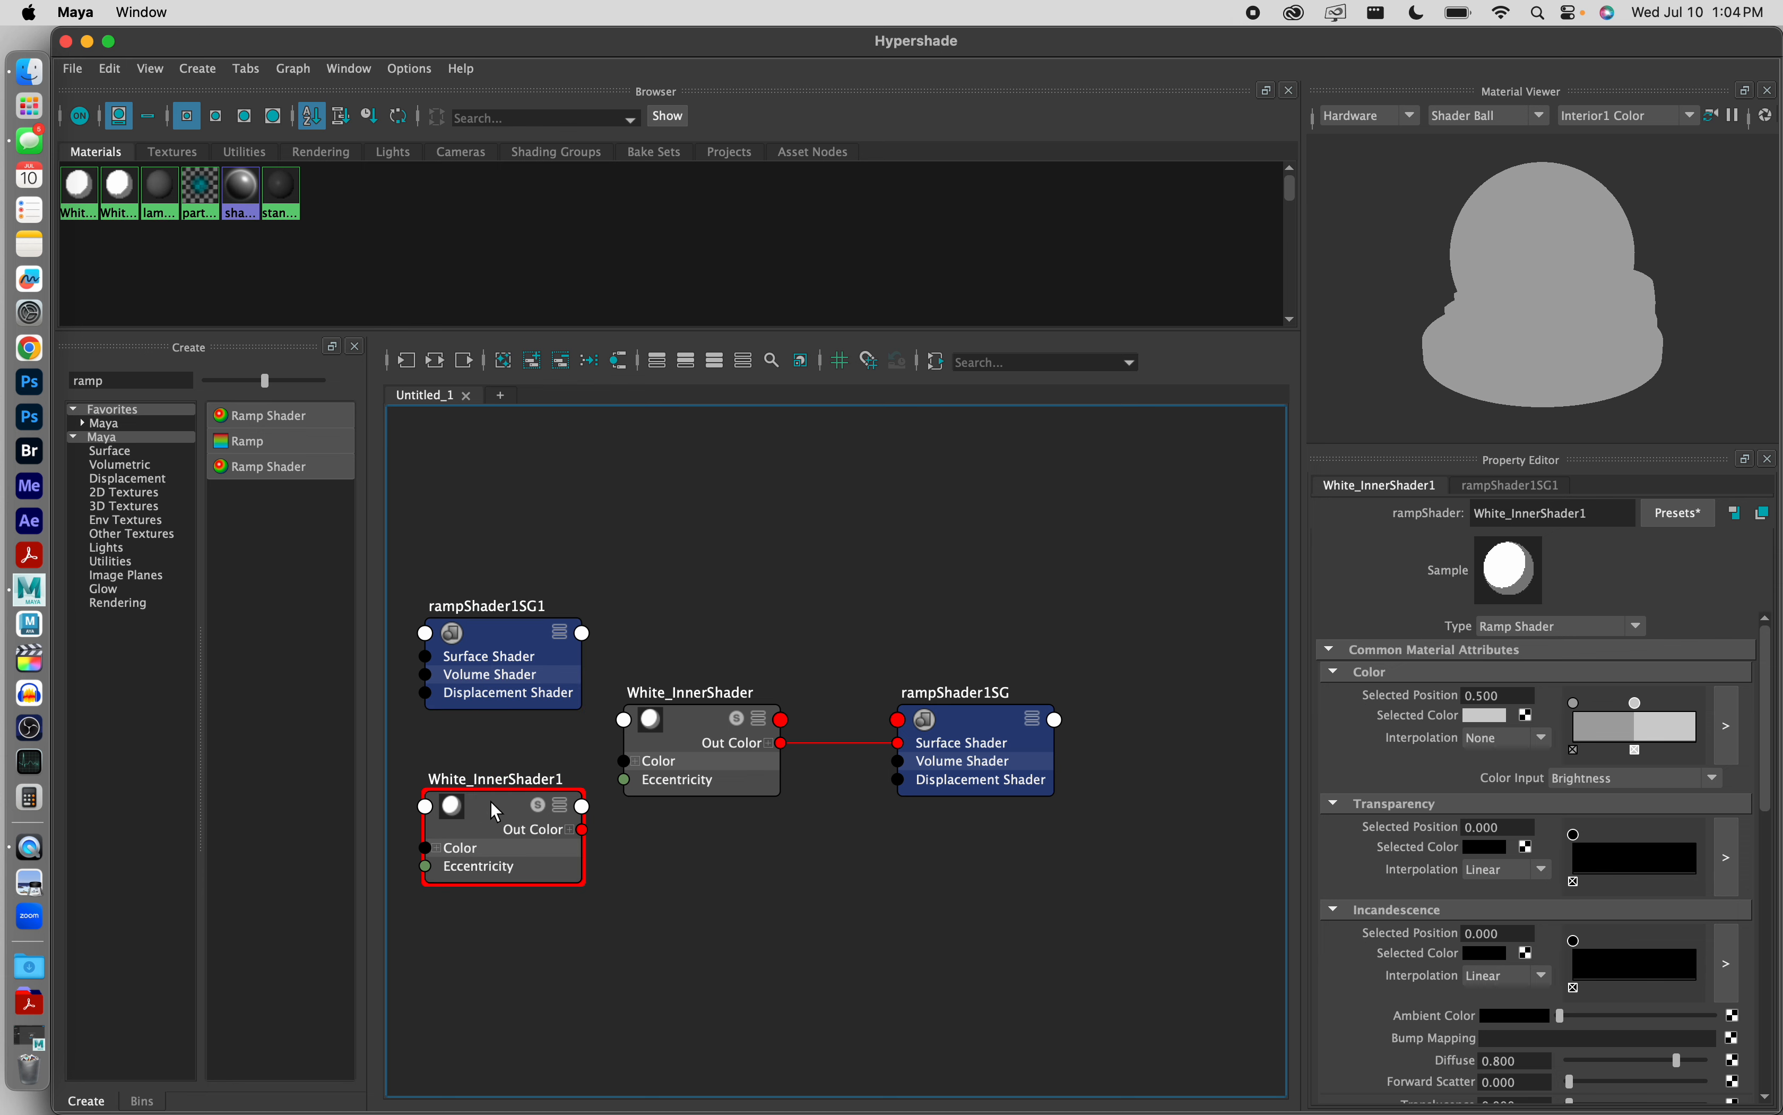
{"action": "left_click_drag", "start_coordinate": [490, 815], "coordinate": [691, 848]}
{"action": "mouse_move", "coordinate": [516, 633]}
{"action": "left_mouse_down"}
{"action": "mouse_move", "coordinate": [994, 891]}
{"action": "mouse_move", "coordinate": [982, 849]}
{"action": "left_mouse_up"}
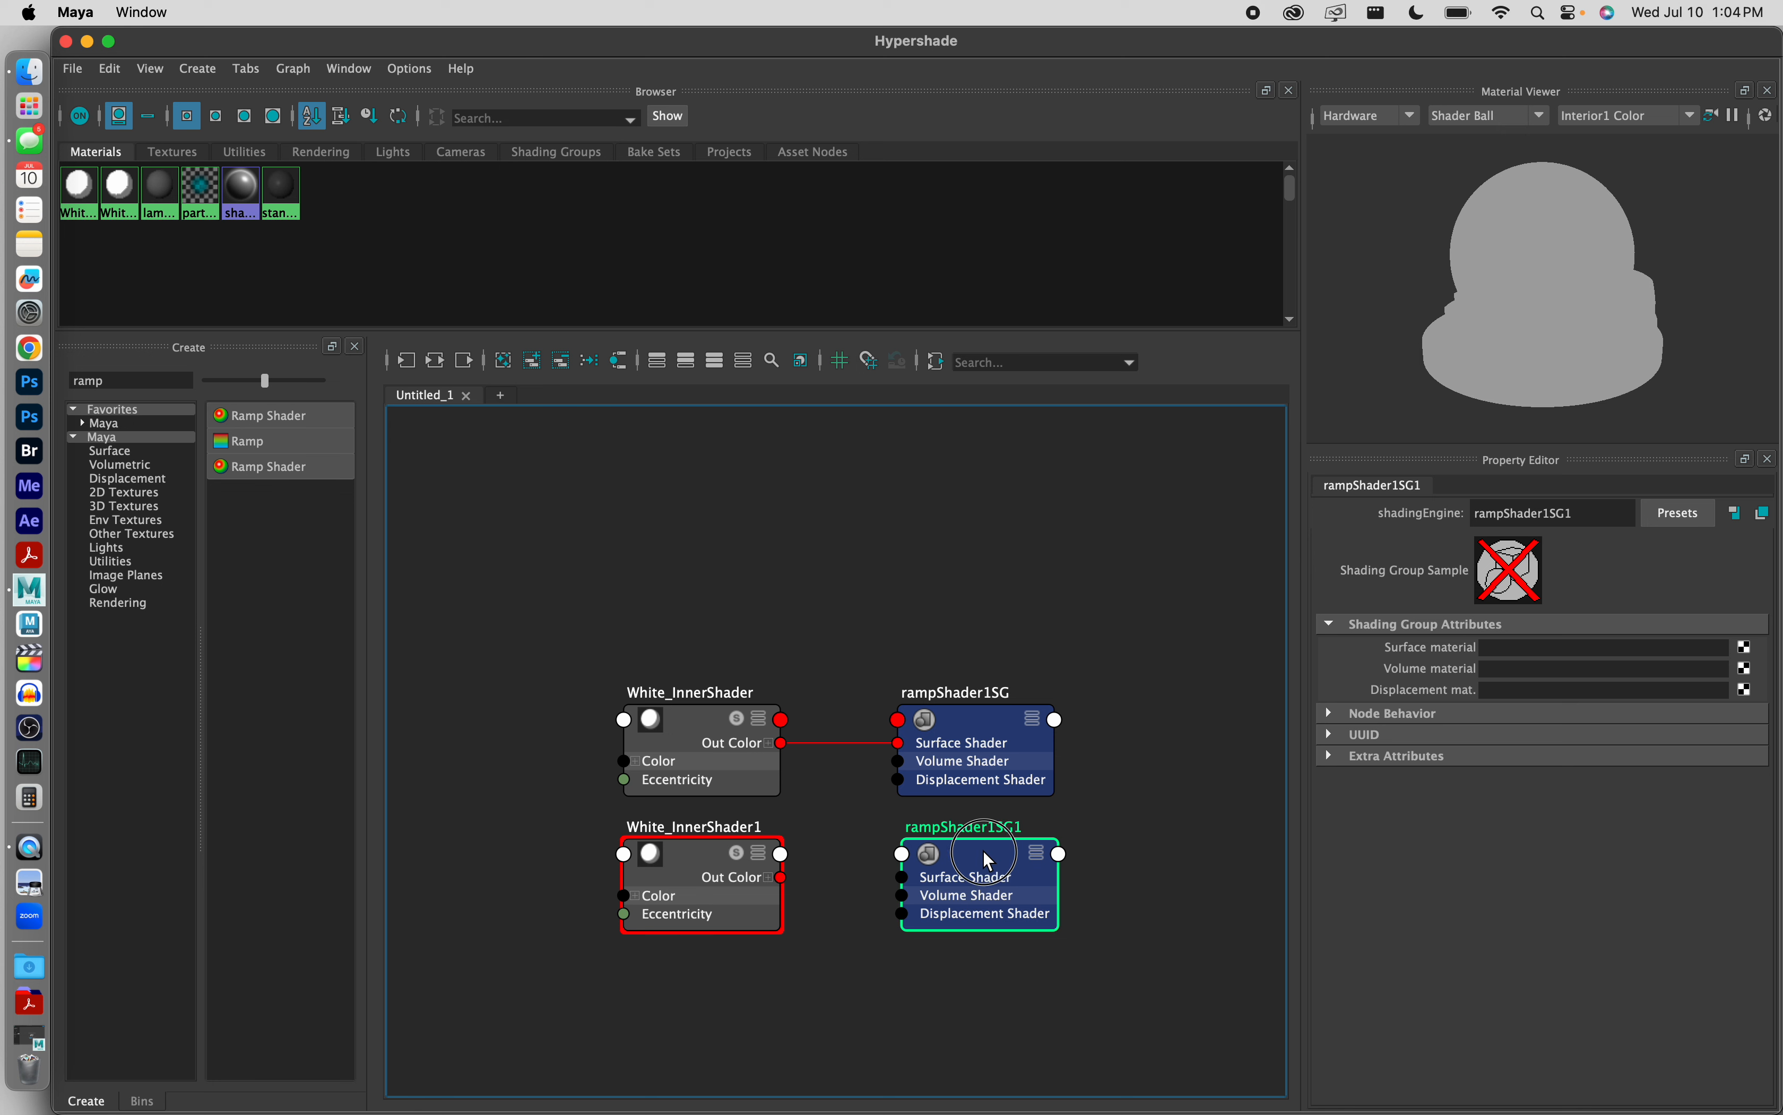
{"action": "left_click", "coordinate": [1189, 611]}
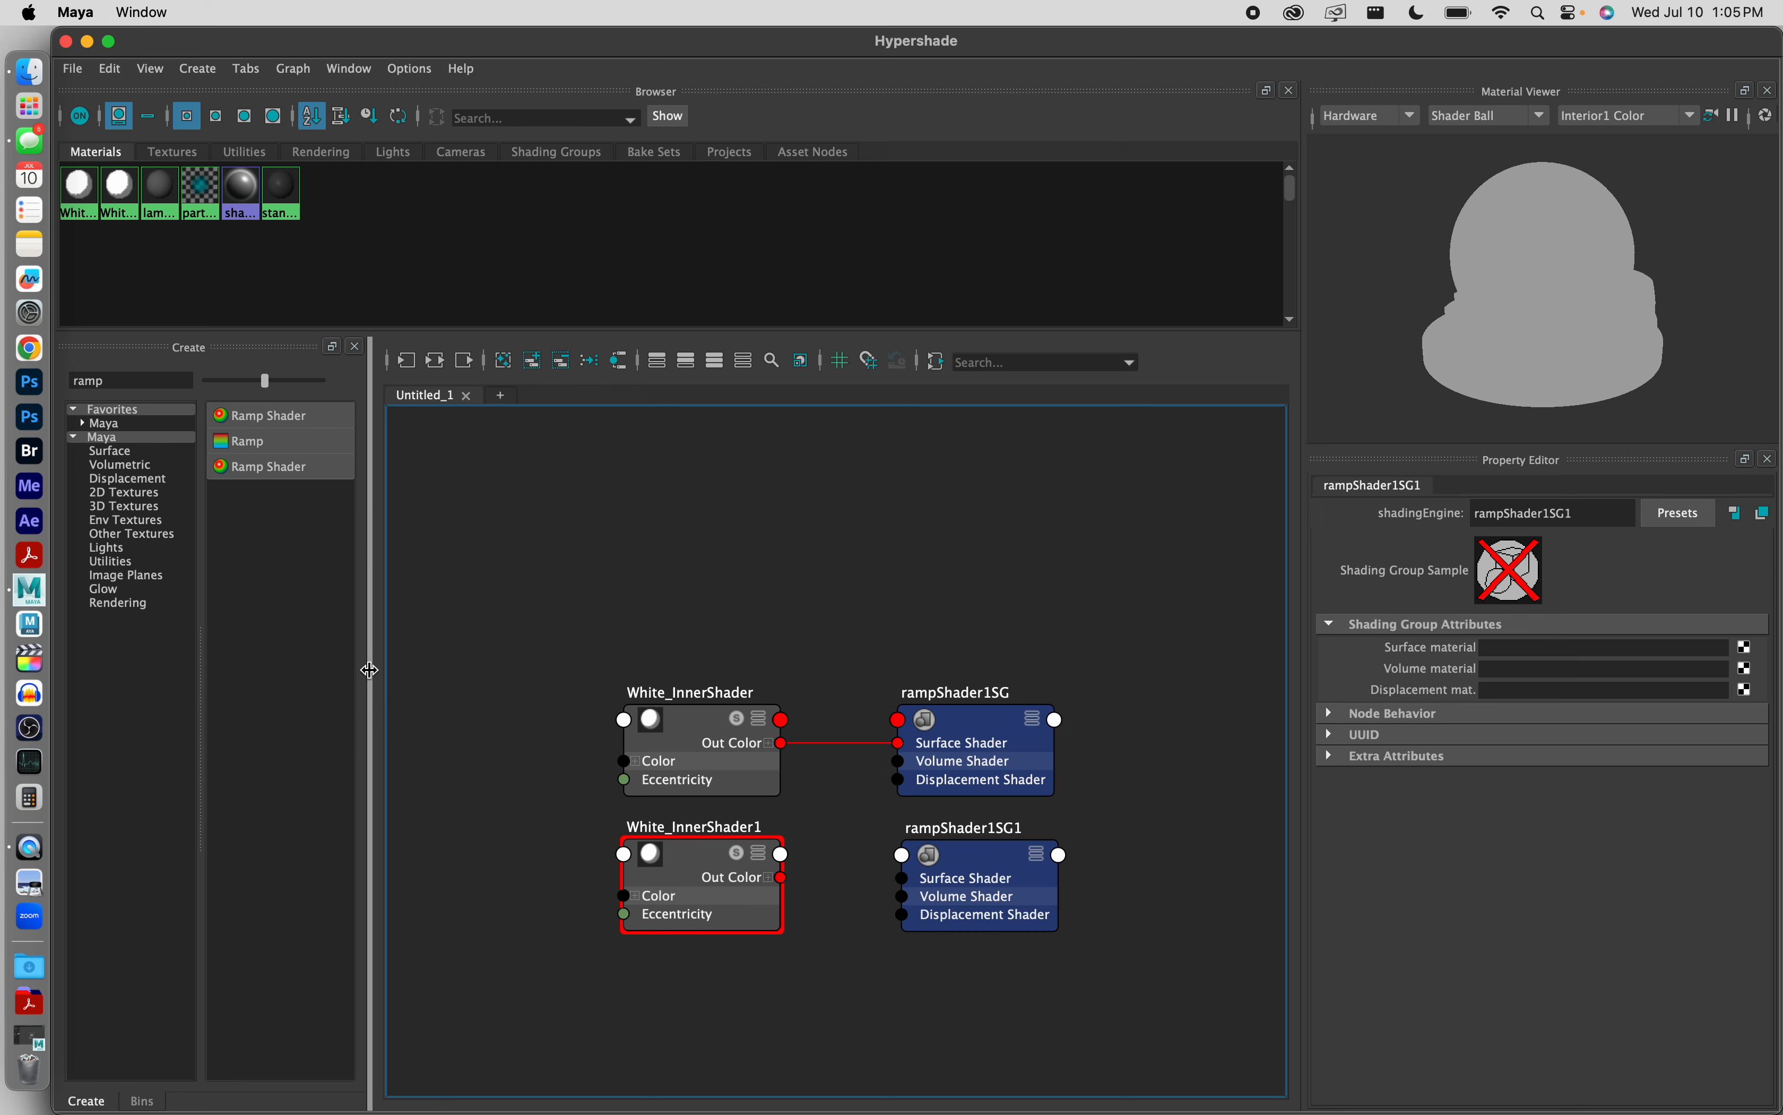
Step: Connect the Out Color of White_InnerShader1 to the Surface Shader input of rampShader1SG1
{"action": "mouse_move", "coordinate": [367, 667]}
{"action": "left_mouse_down"}
{"action": "mouse_move", "coordinate": [561, 637]}
{"action": "mouse_move", "coordinate": [589, 653]}
{"action": "mouse_move", "coordinate": [589, 776]}
{"action": "mouse_move", "coordinate": [815, 677]}
{"action": "mouse_move", "coordinate": [340, 684]}
{"action": "left_mouse_up"}
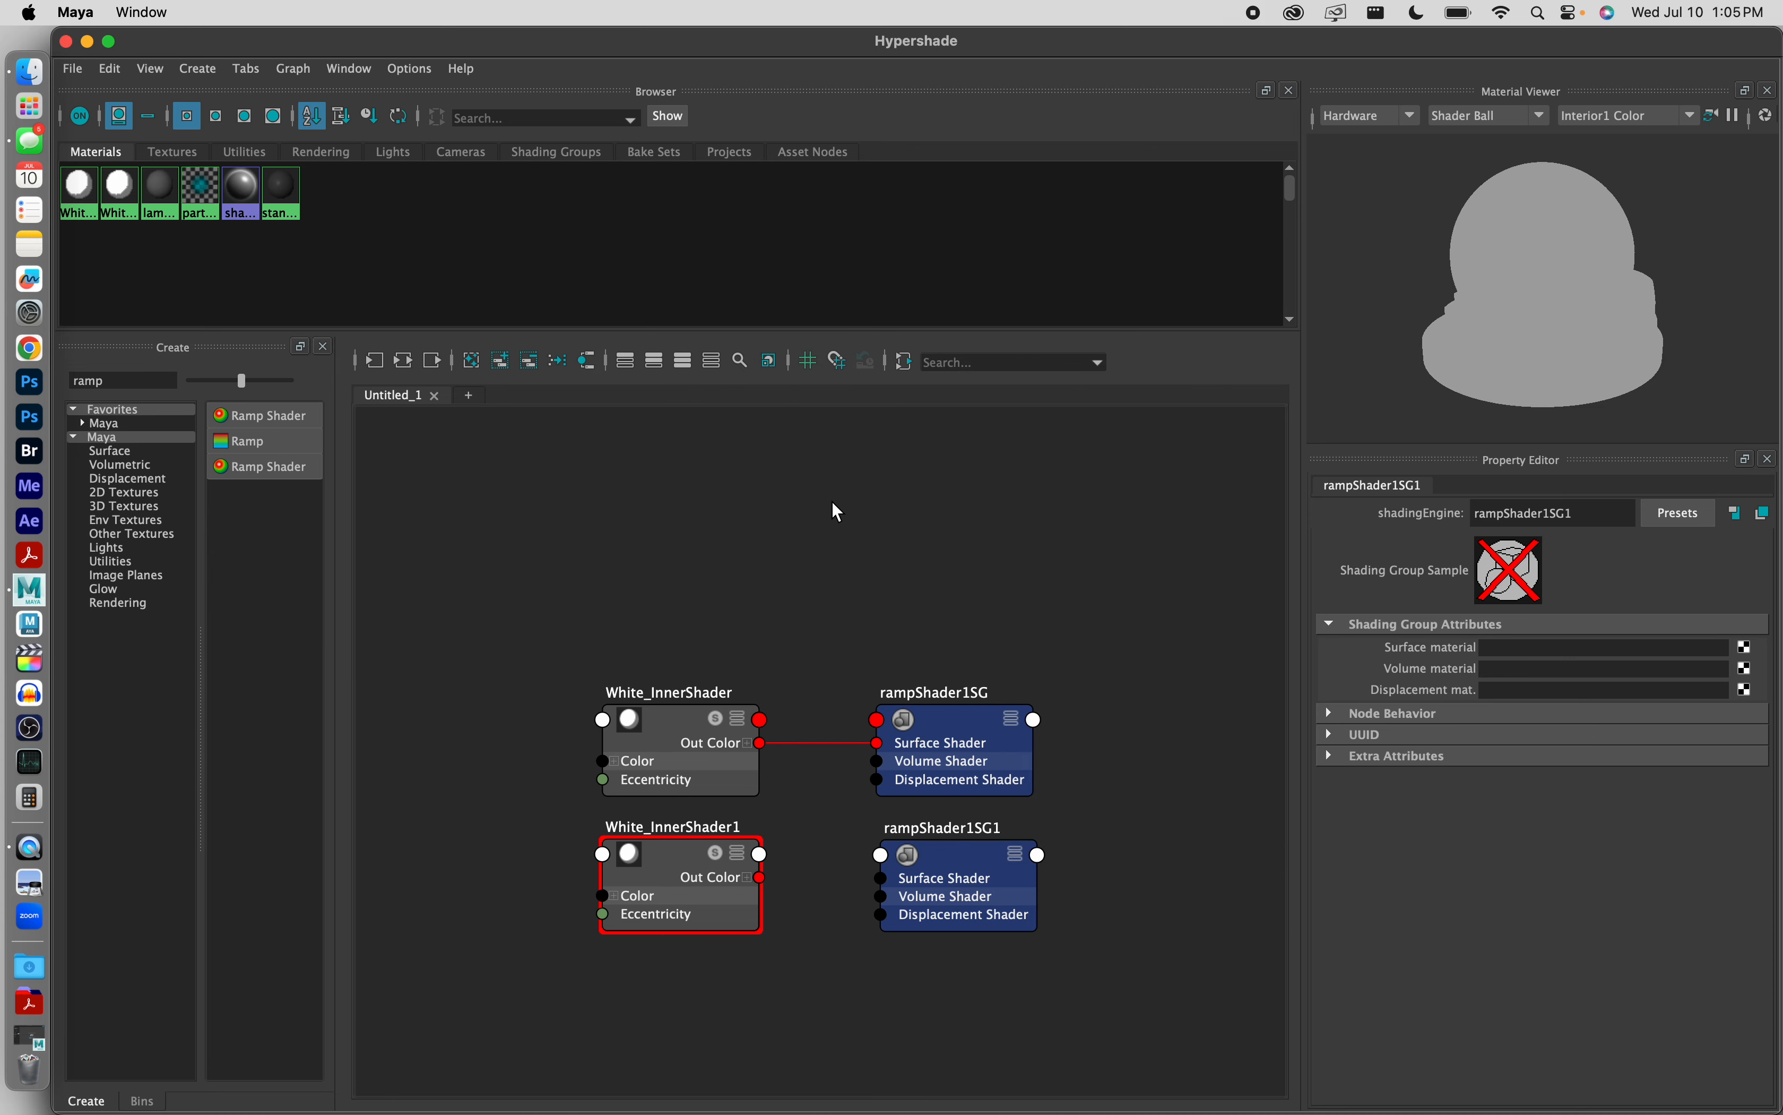
{"action": "left_click", "coordinate": [649, 869]}
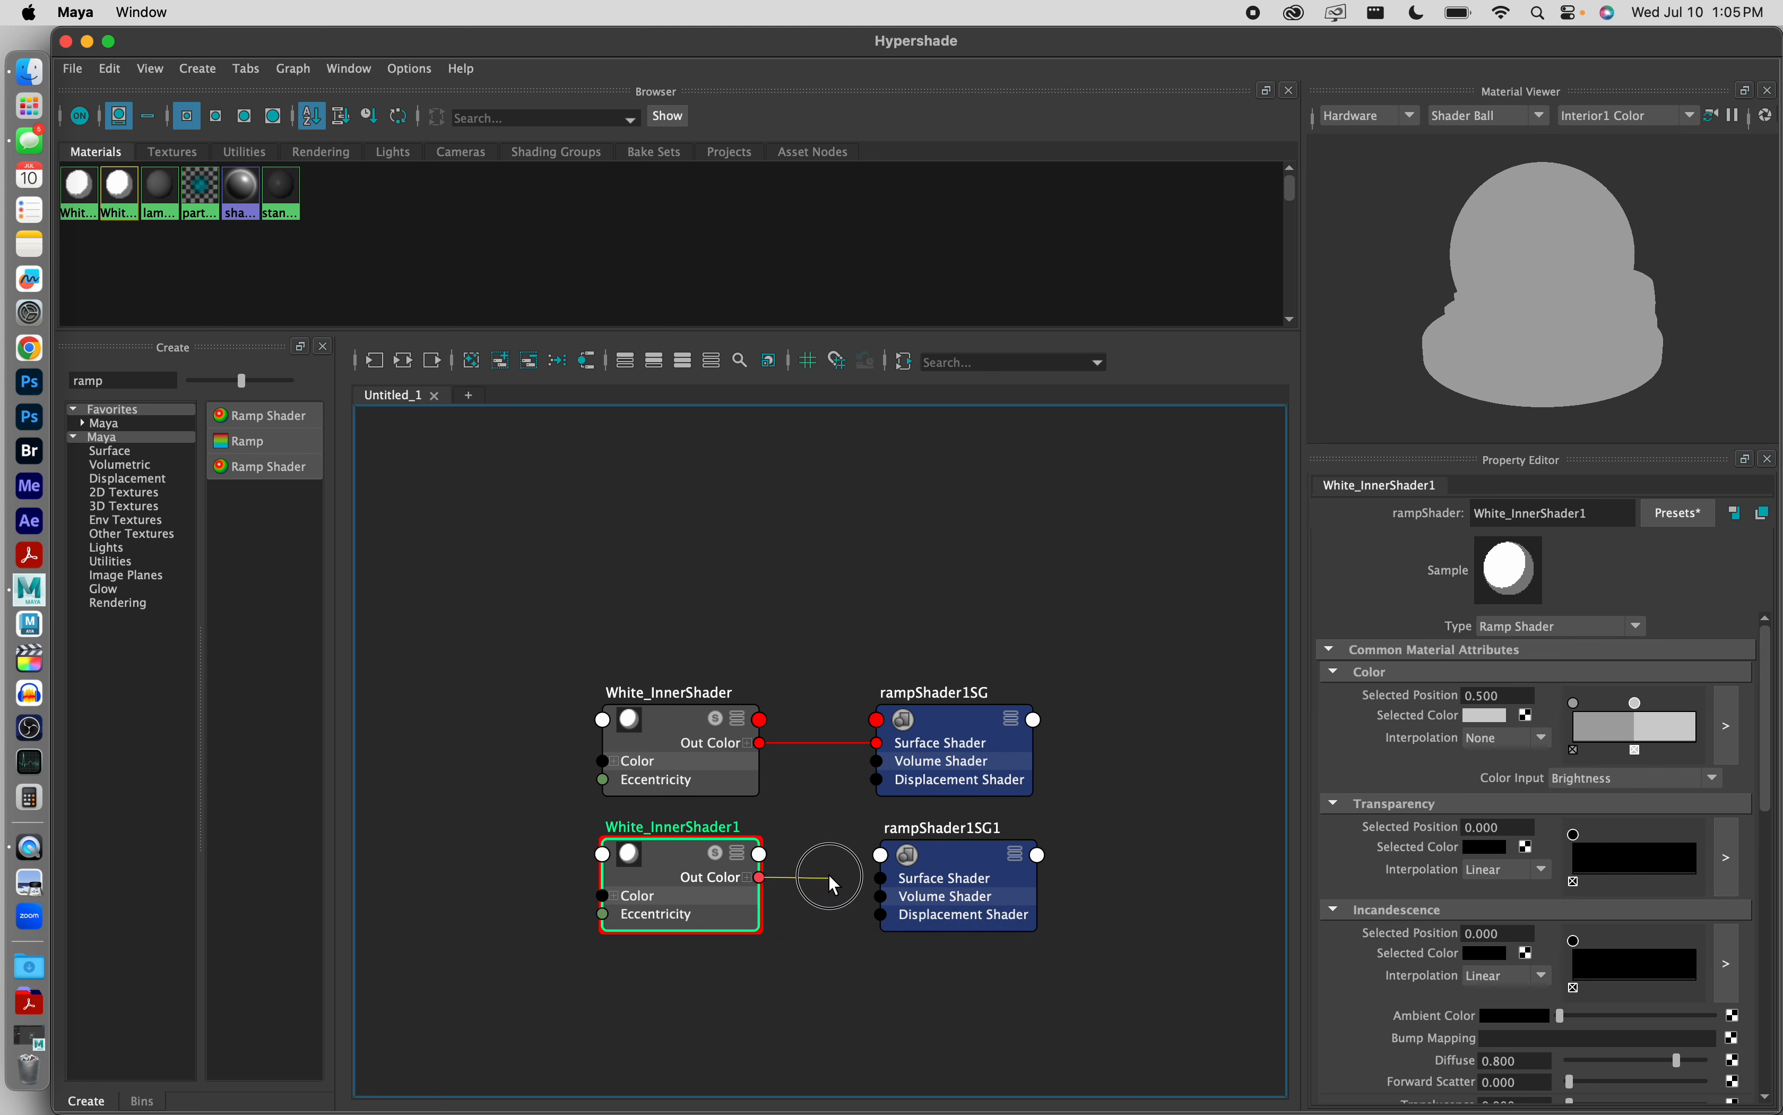
{"action": "left_click_drag", "start_coordinate": [829, 876], "coordinate": [882, 879]}
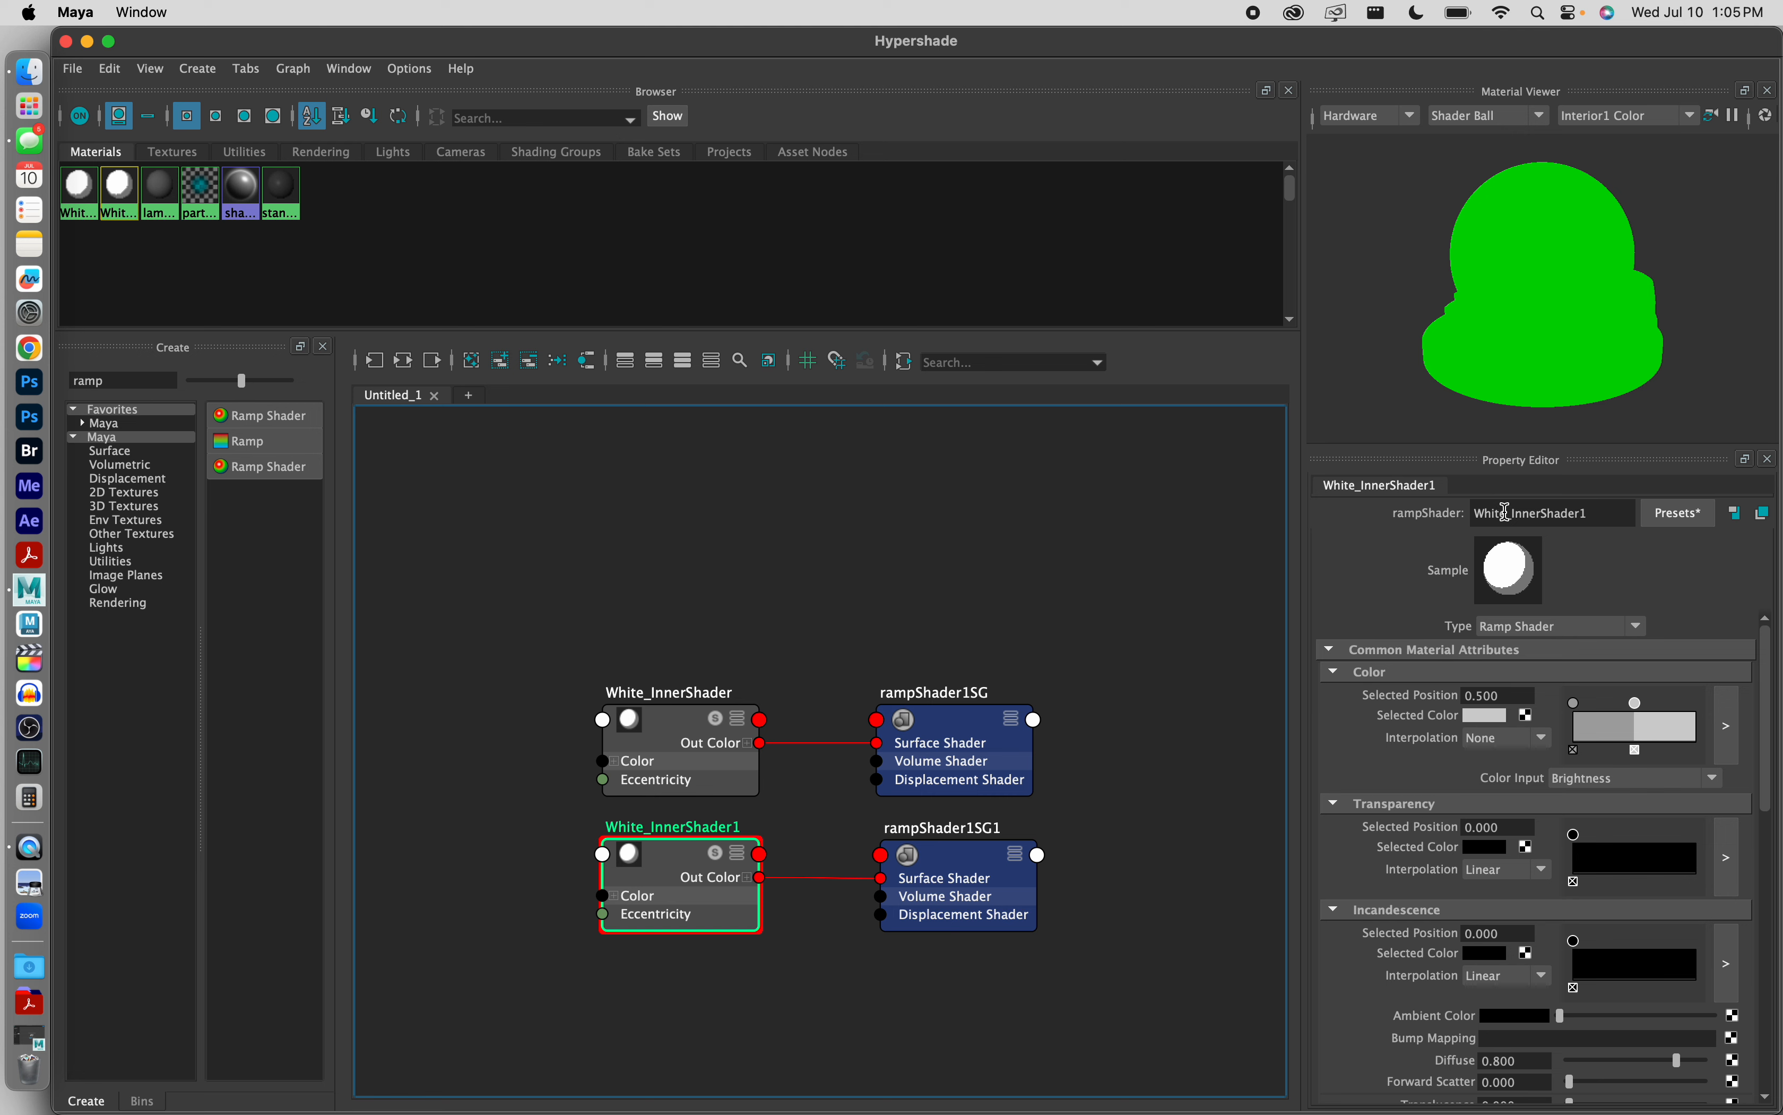
Step: Rename the duplicated shader White_InnerShader1 as Red_OuterShader
{"action": "left_click_drag", "start_coordinate": [1506, 511], "coordinate": [1433, 516]}
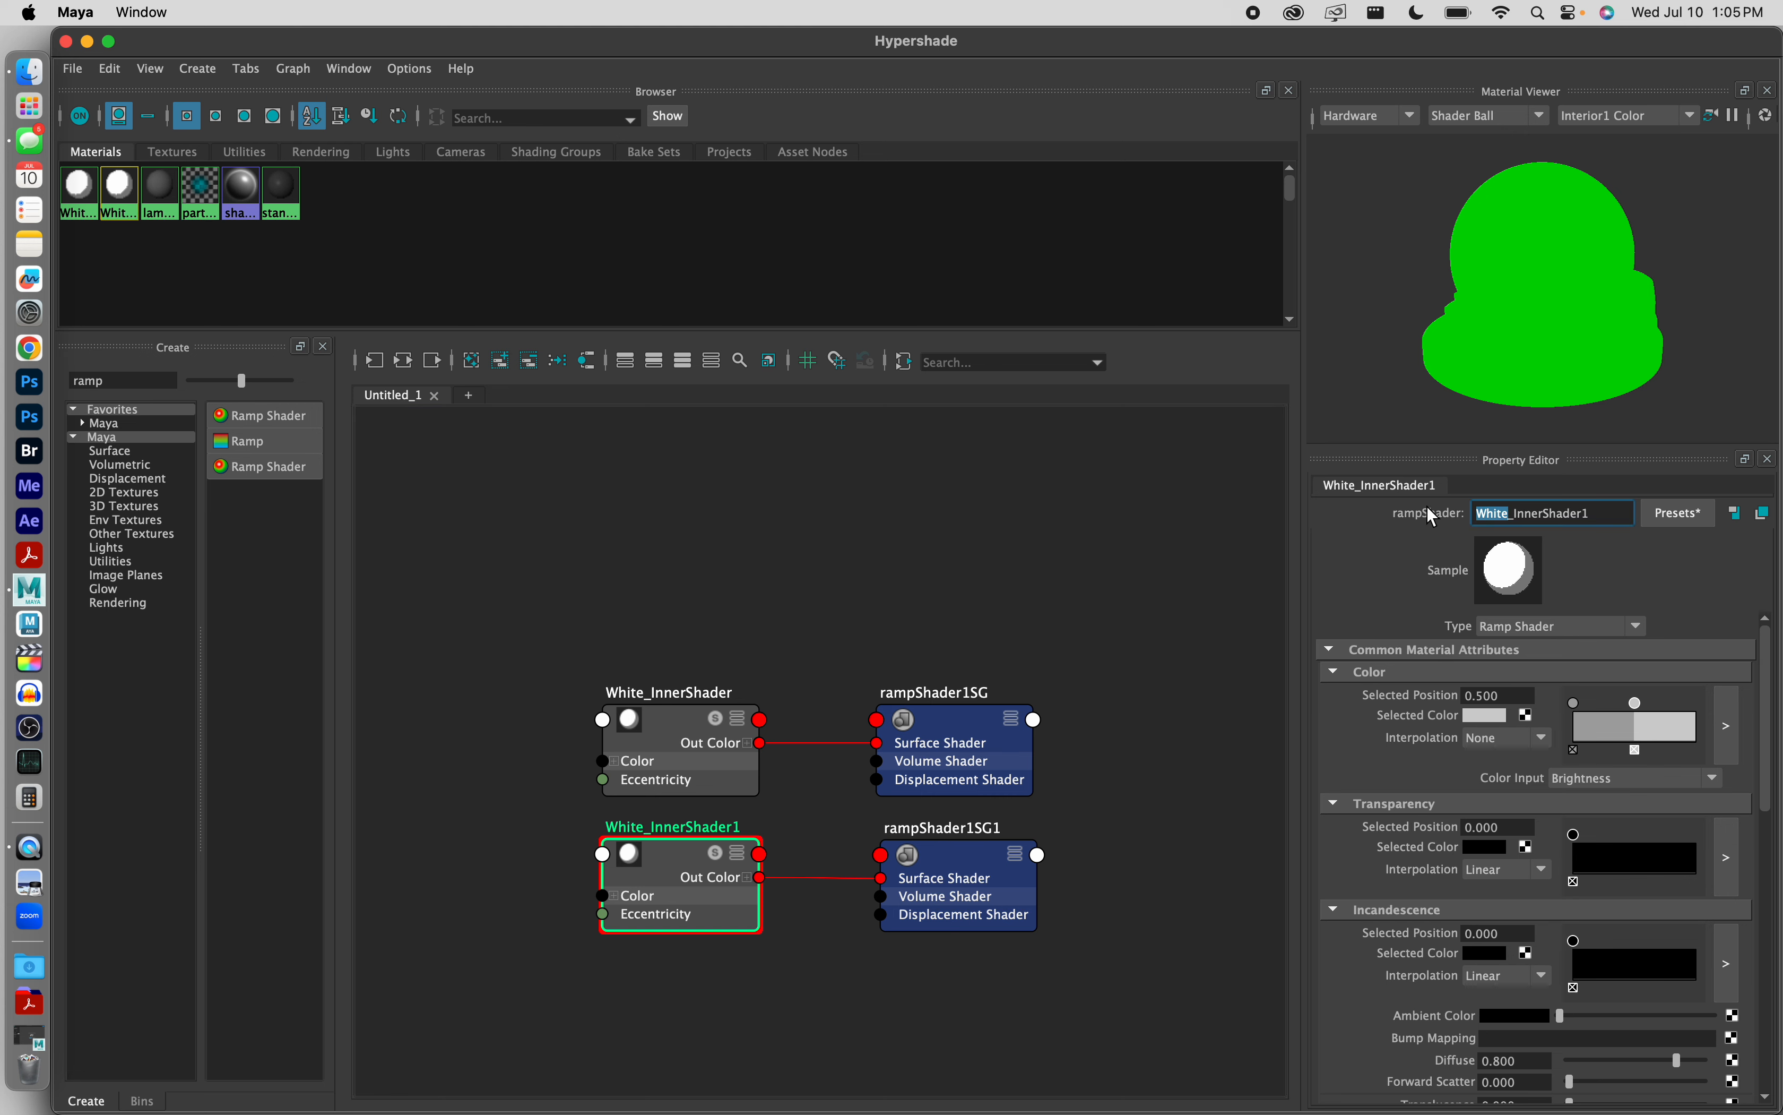
{"action": "type", "text": "Red"}
{"action": "left_click", "coordinate": [1535, 513]}
{"action": "key", "text": "BackSpace"}
{"action": "key", "text": "BackSpace"}
{"action": "key", "text": "BackSpace"}
{"action": "key", "text": "BackSpace"}
{"action": "key", "text": "BackSpace"}
{"action": "type", "text": "Outer"}
{"action": "left_click", "coordinate": [1618, 512]}
{"action": "key", "text": "BackSpace"}
Step: Color the first point of Red_OuterShader's Color ramp dark red by choosing pure red and lowering its value
{"action": "left_click", "coordinate": [1570, 704]}
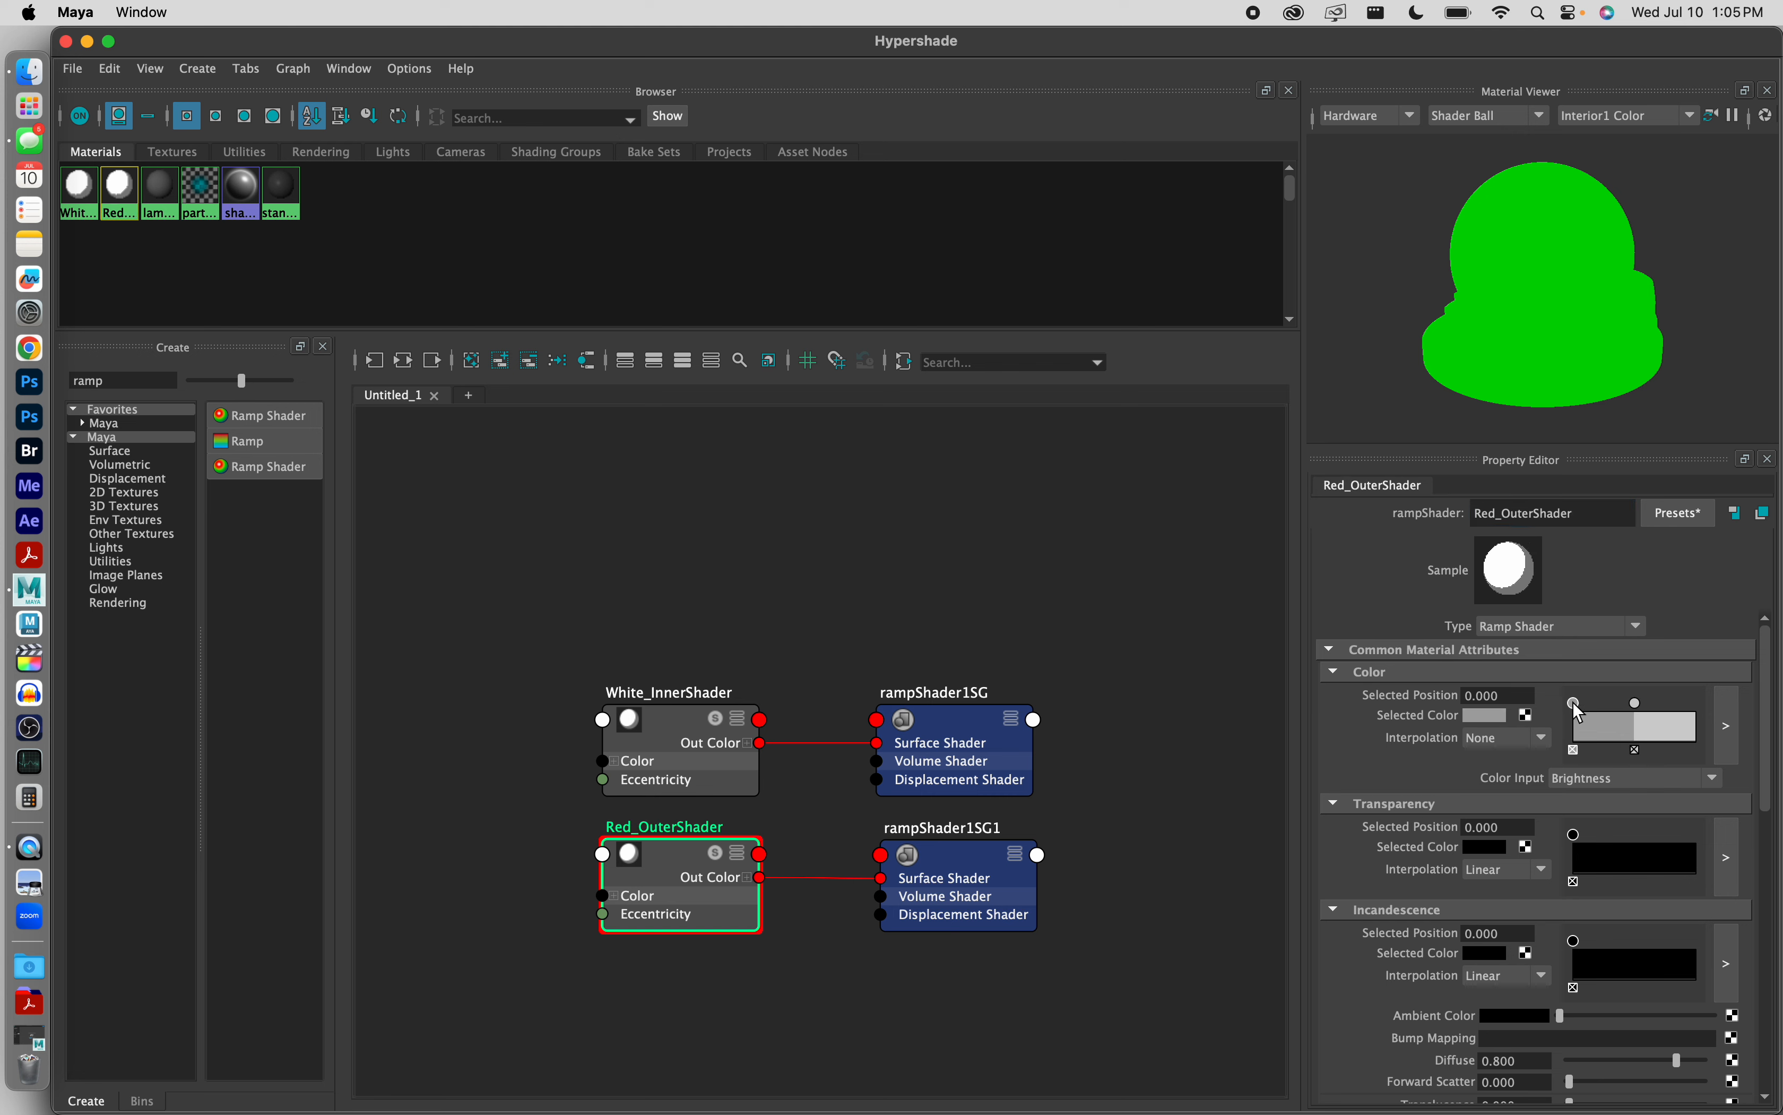
{"action": "left_click", "coordinate": [1483, 715]}
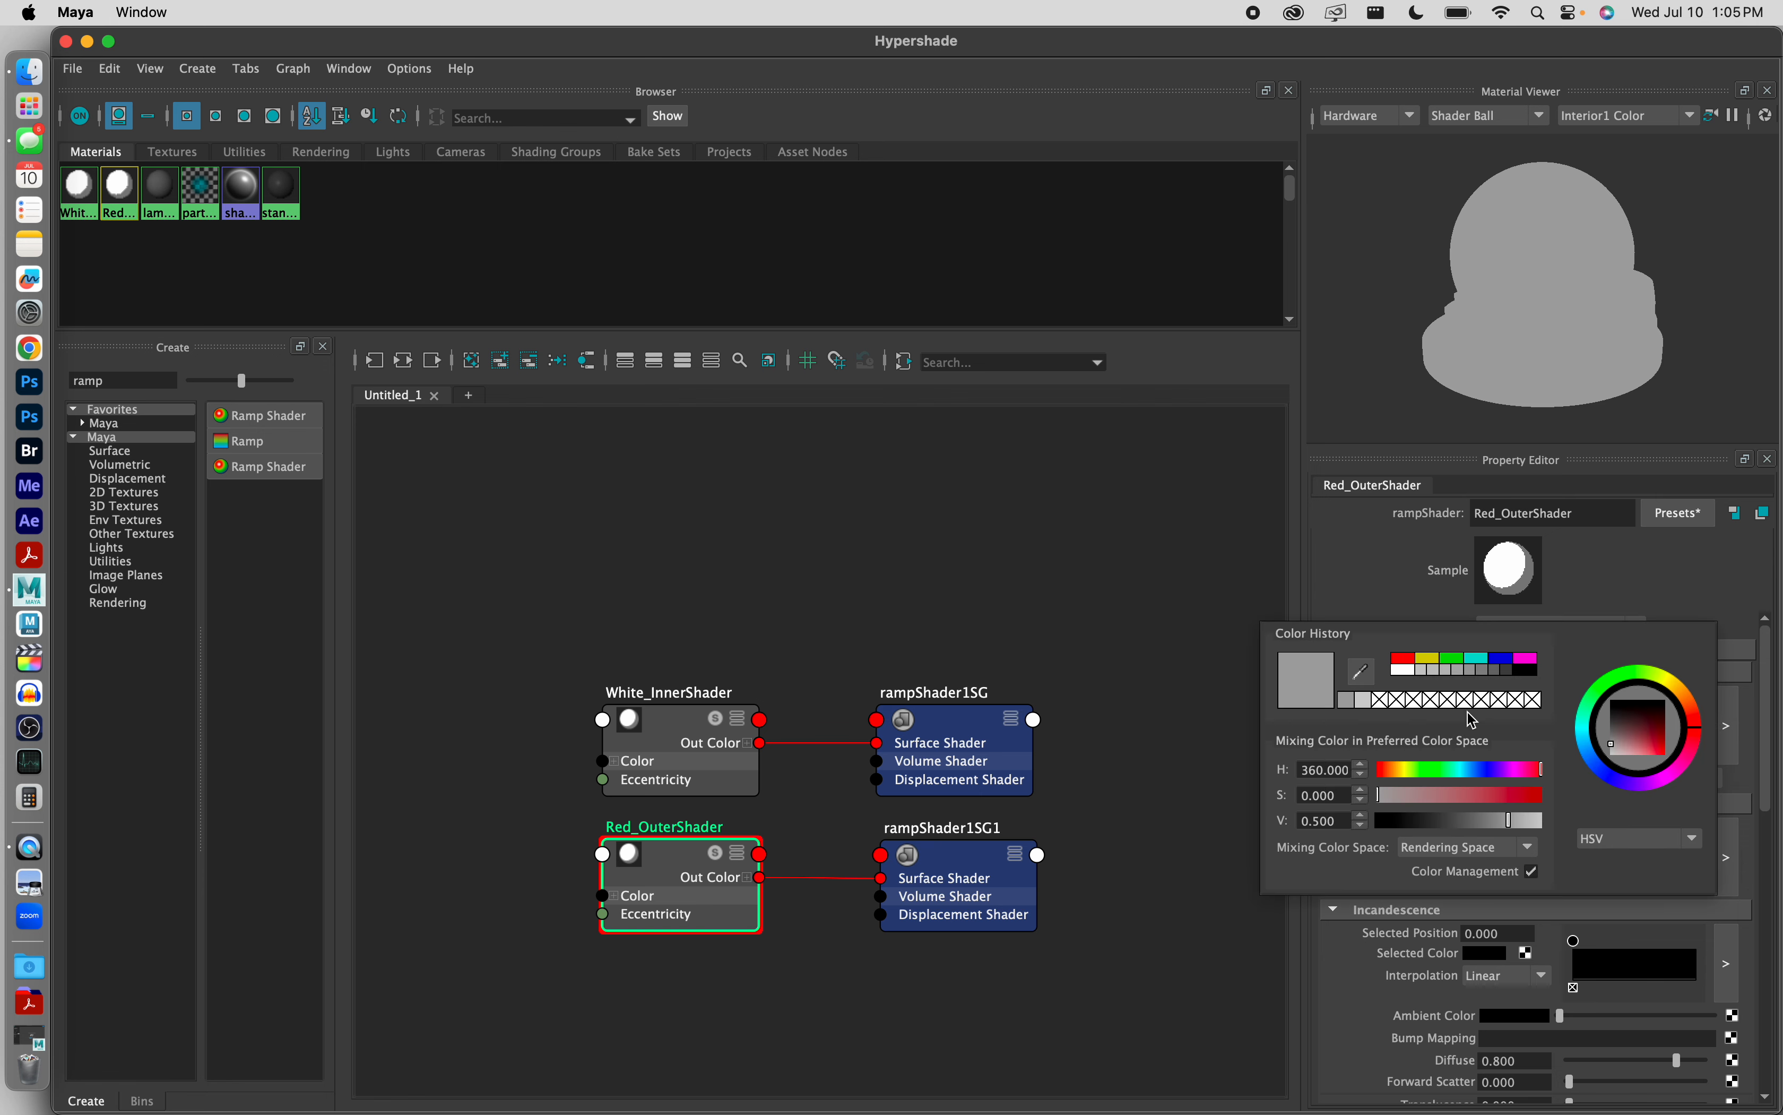
{"action": "left_click", "coordinate": [1409, 665]}
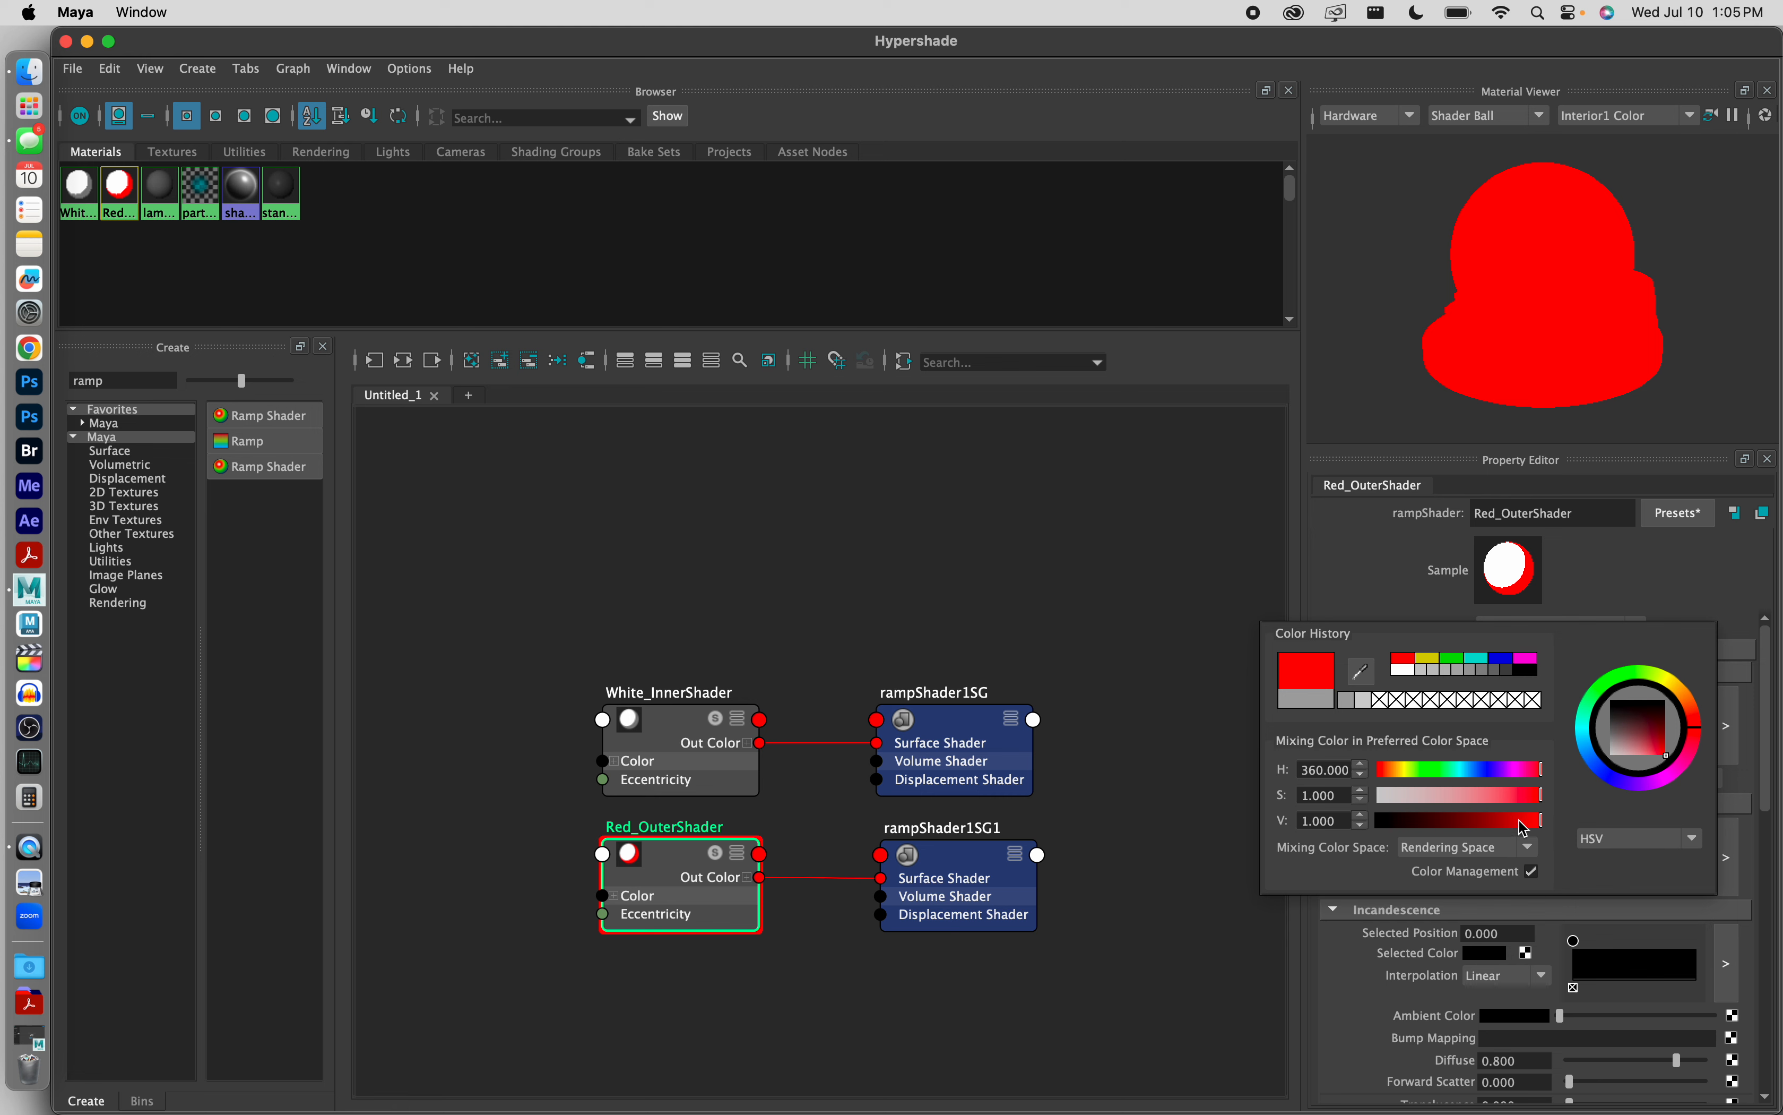
{"action": "left_click_drag", "start_coordinate": [1538, 826], "coordinate": [1496, 829]}
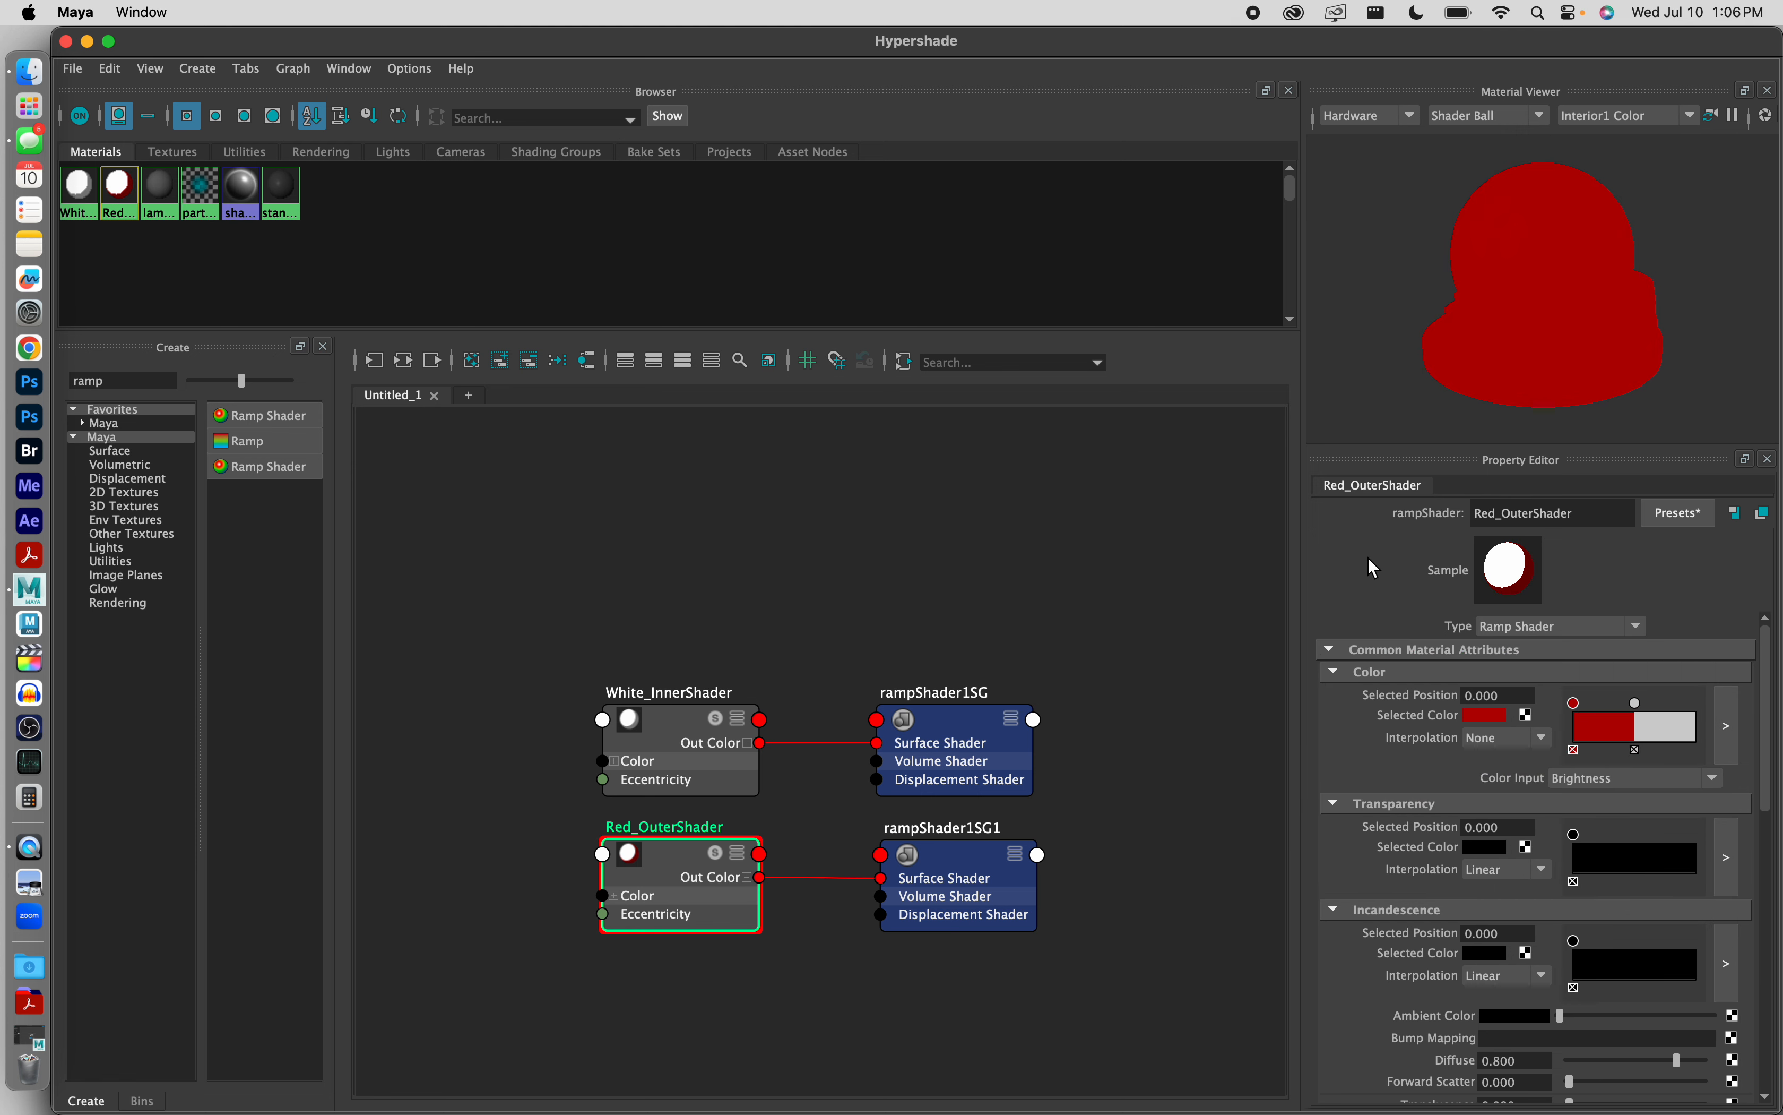
Step: Color the Color ramp's second point, at position 0.500, bright red
{"action": "left_click", "coordinate": [1637, 703]}
{"action": "left_click", "coordinate": [1482, 715]}
{"action": "left_click", "coordinate": [1387, 656]}
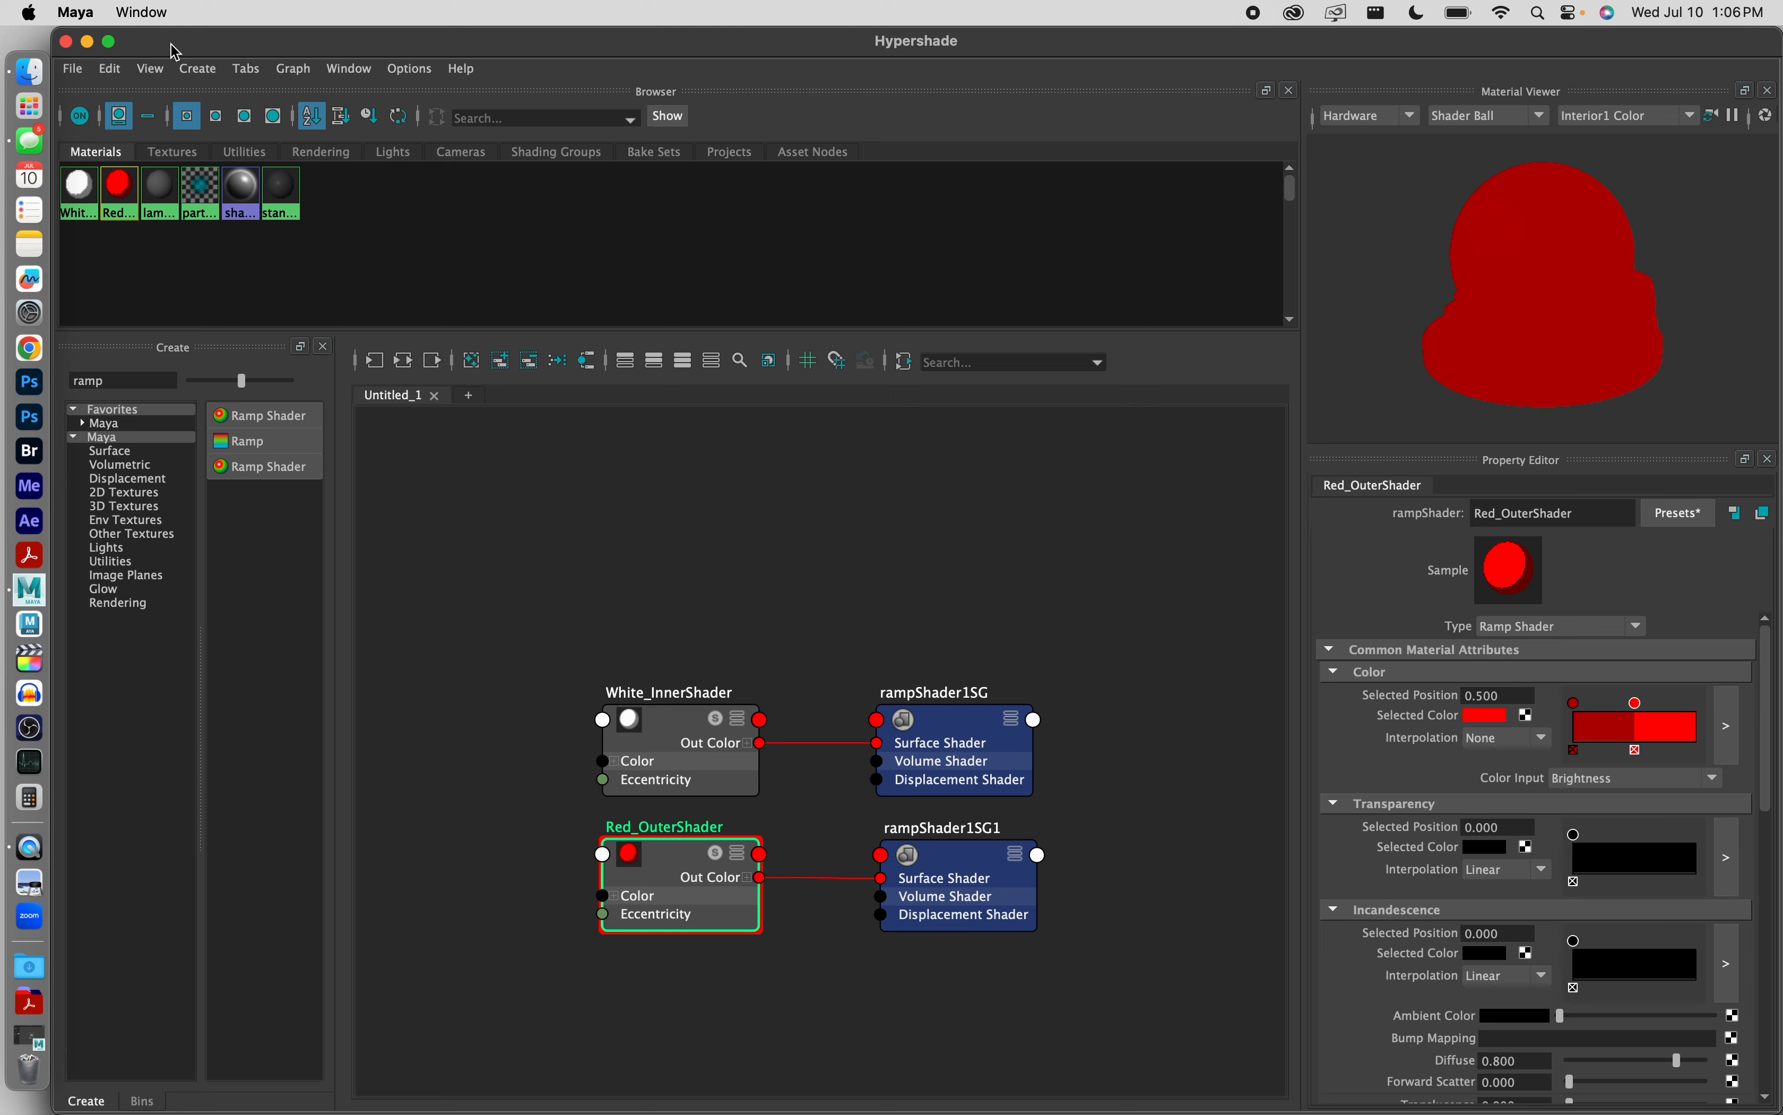
Step: Close the Hypershade and assign the existing material Red_OuterShader to Linear_Sphere_Geo
{"action": "double_click", "coordinate": [220, 51]}
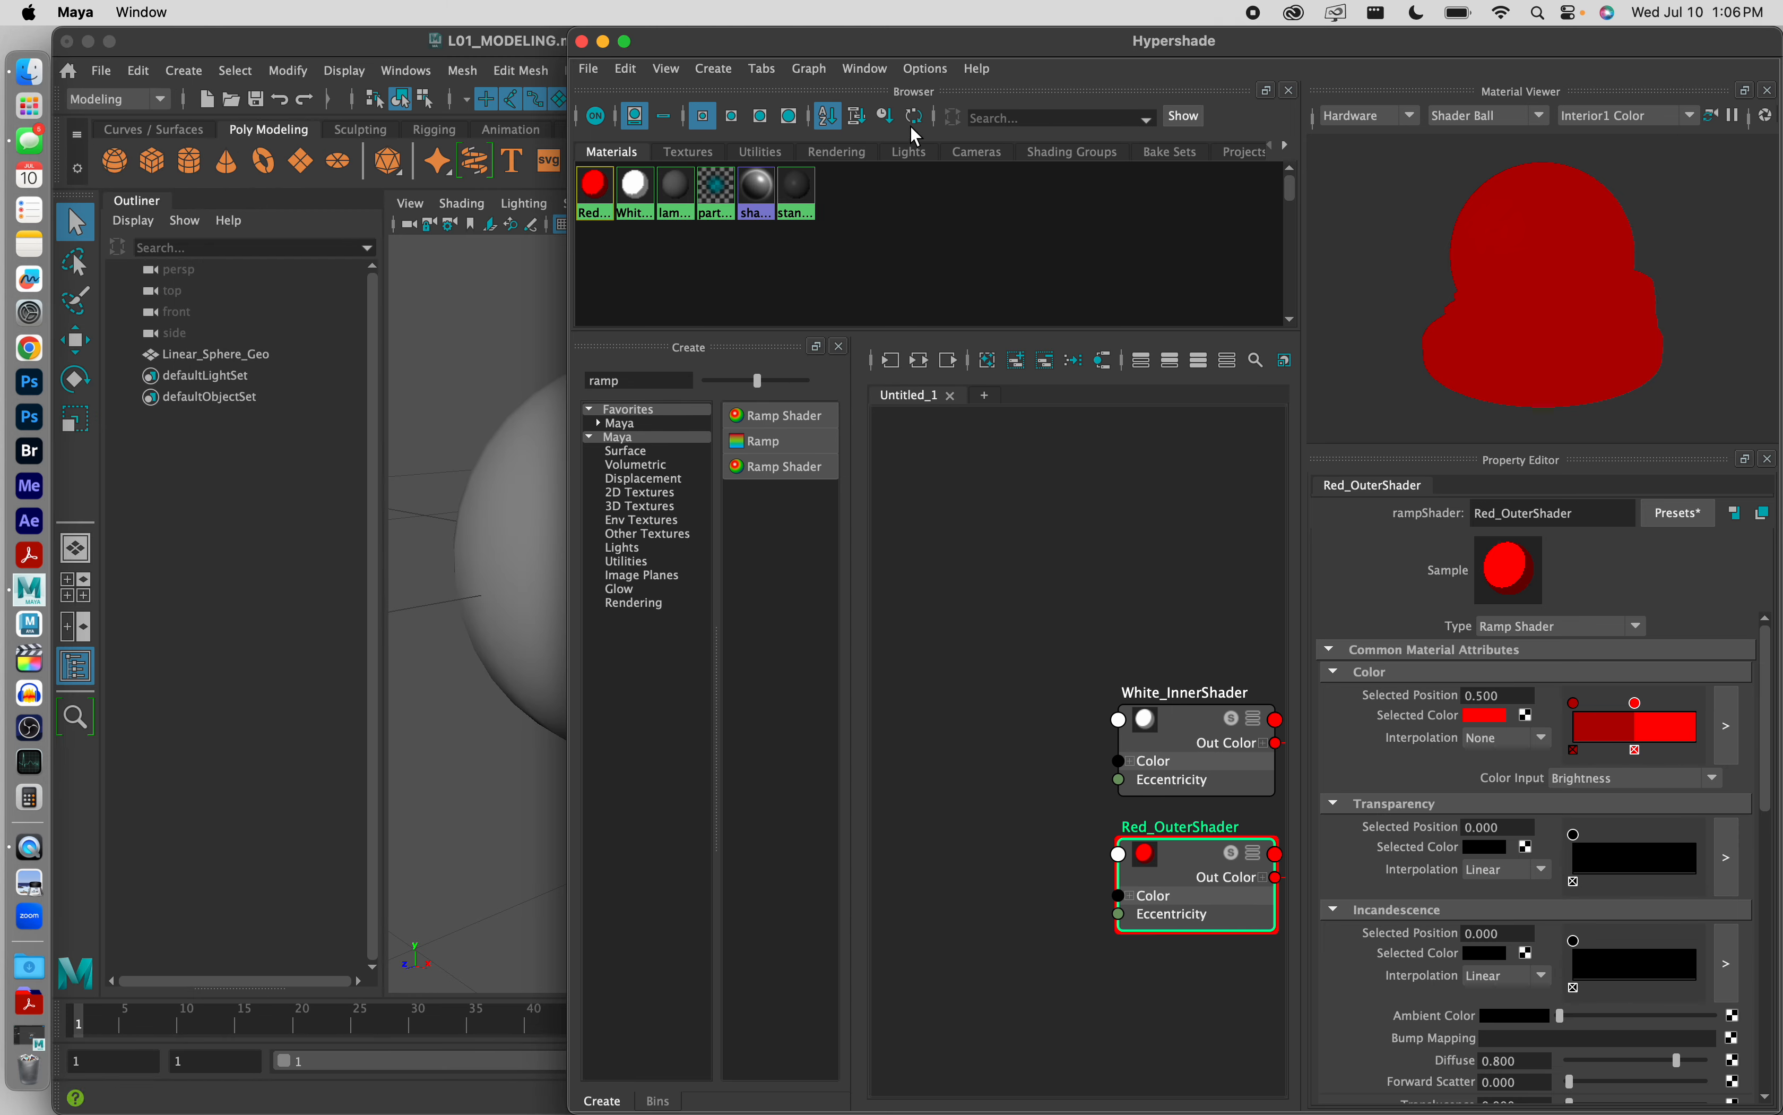
{"action": "left_click", "coordinate": [582, 42]}
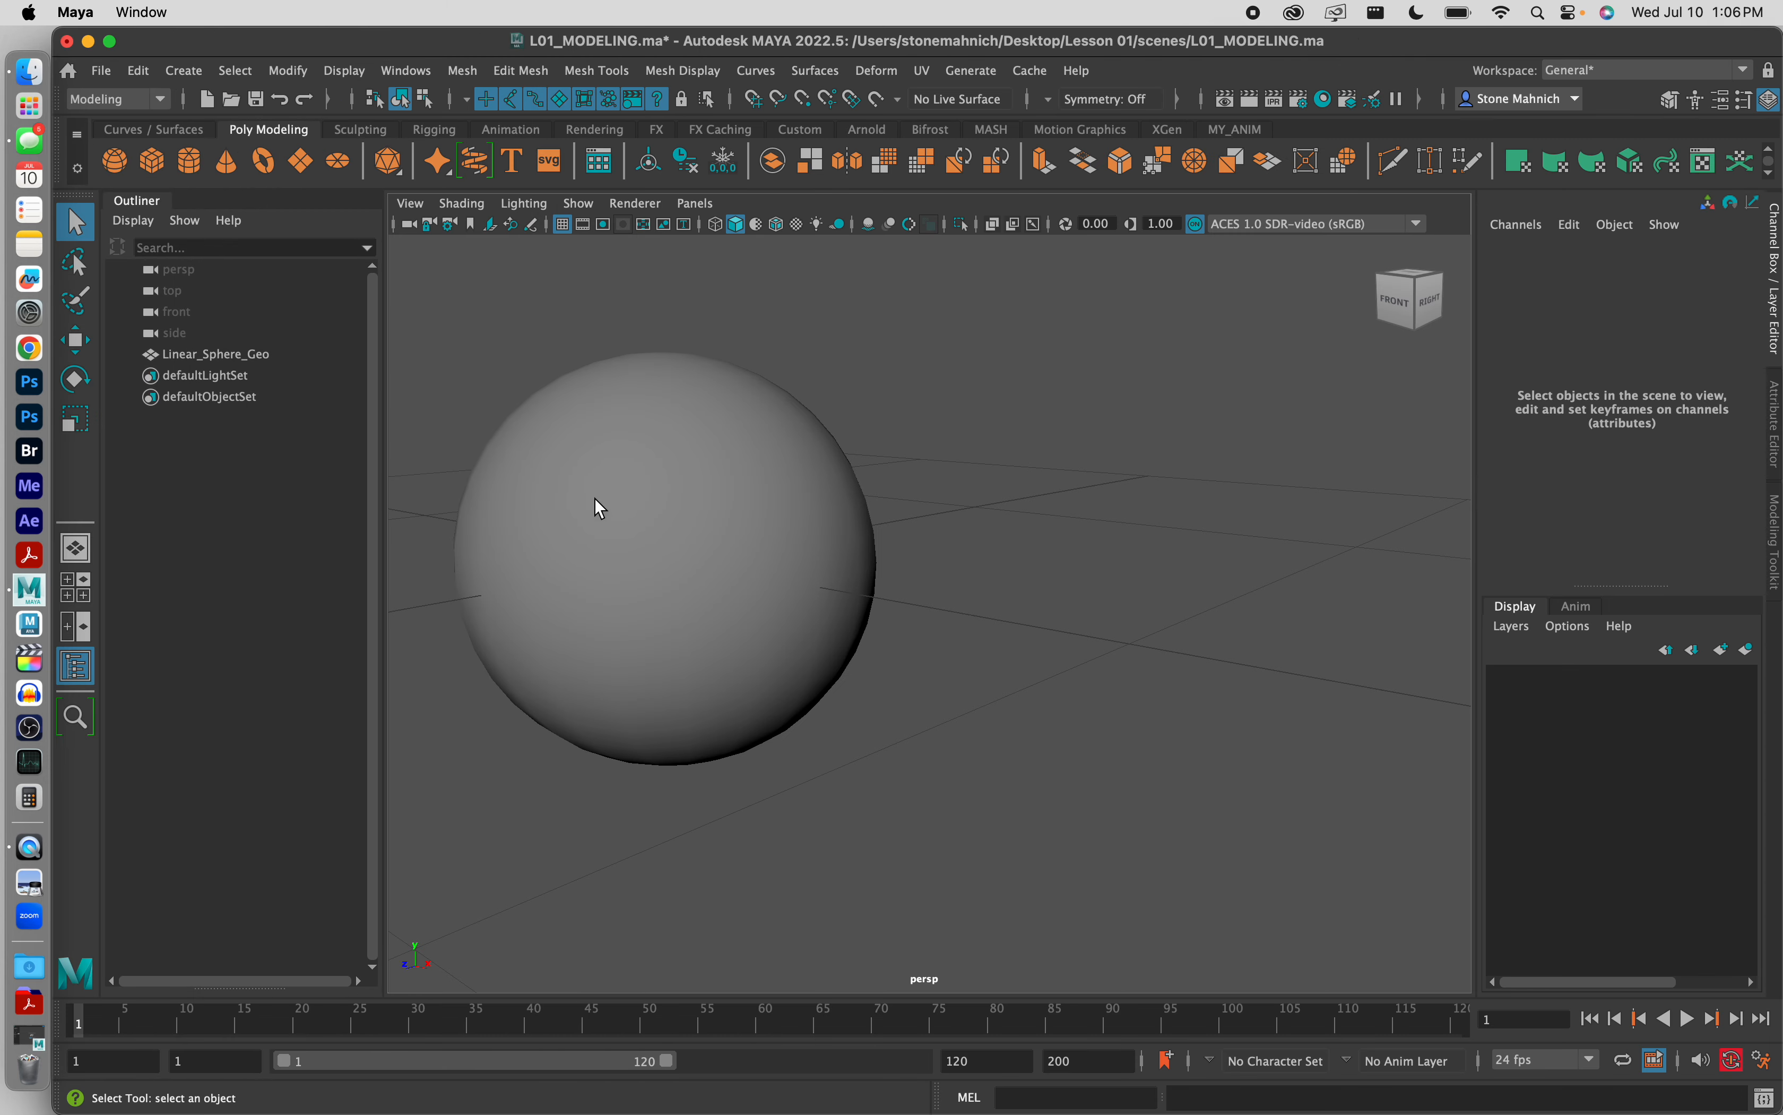
{"action": "left_click", "coordinate": [694, 495]}
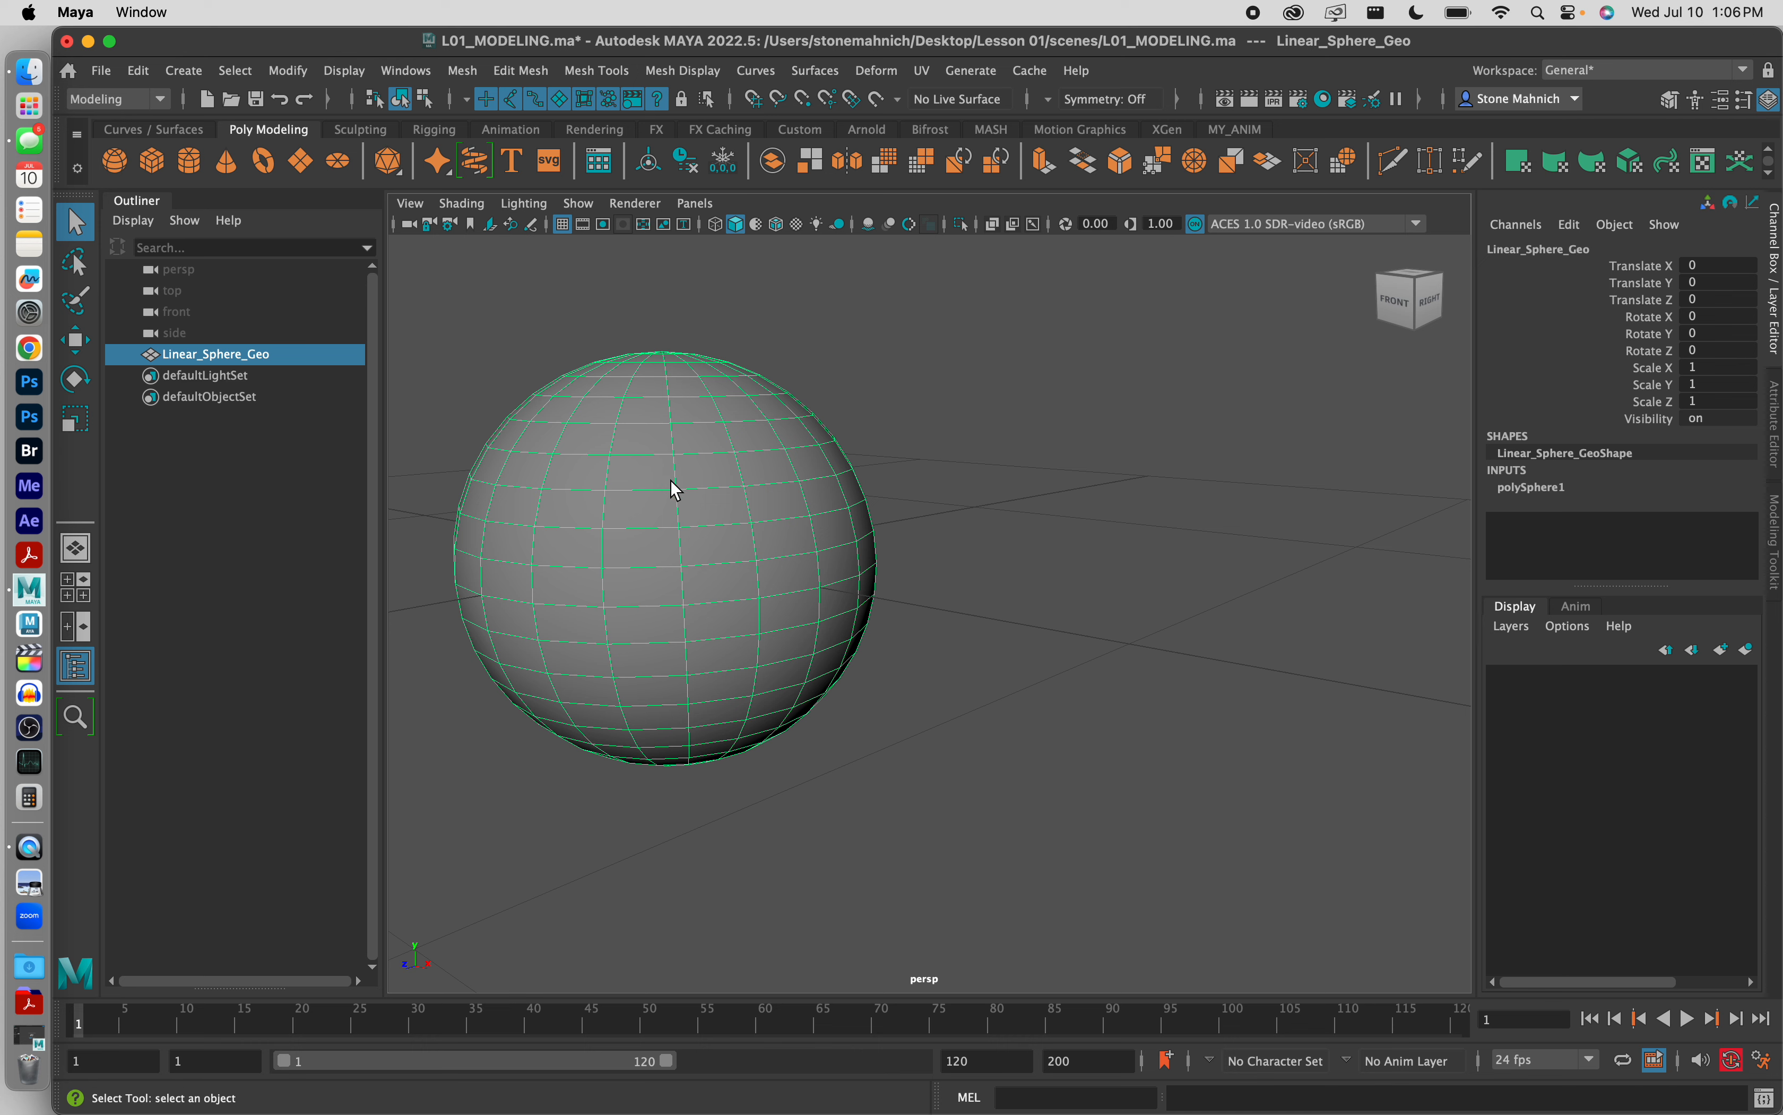
{"action": "right_click", "coordinate": [676, 489]}
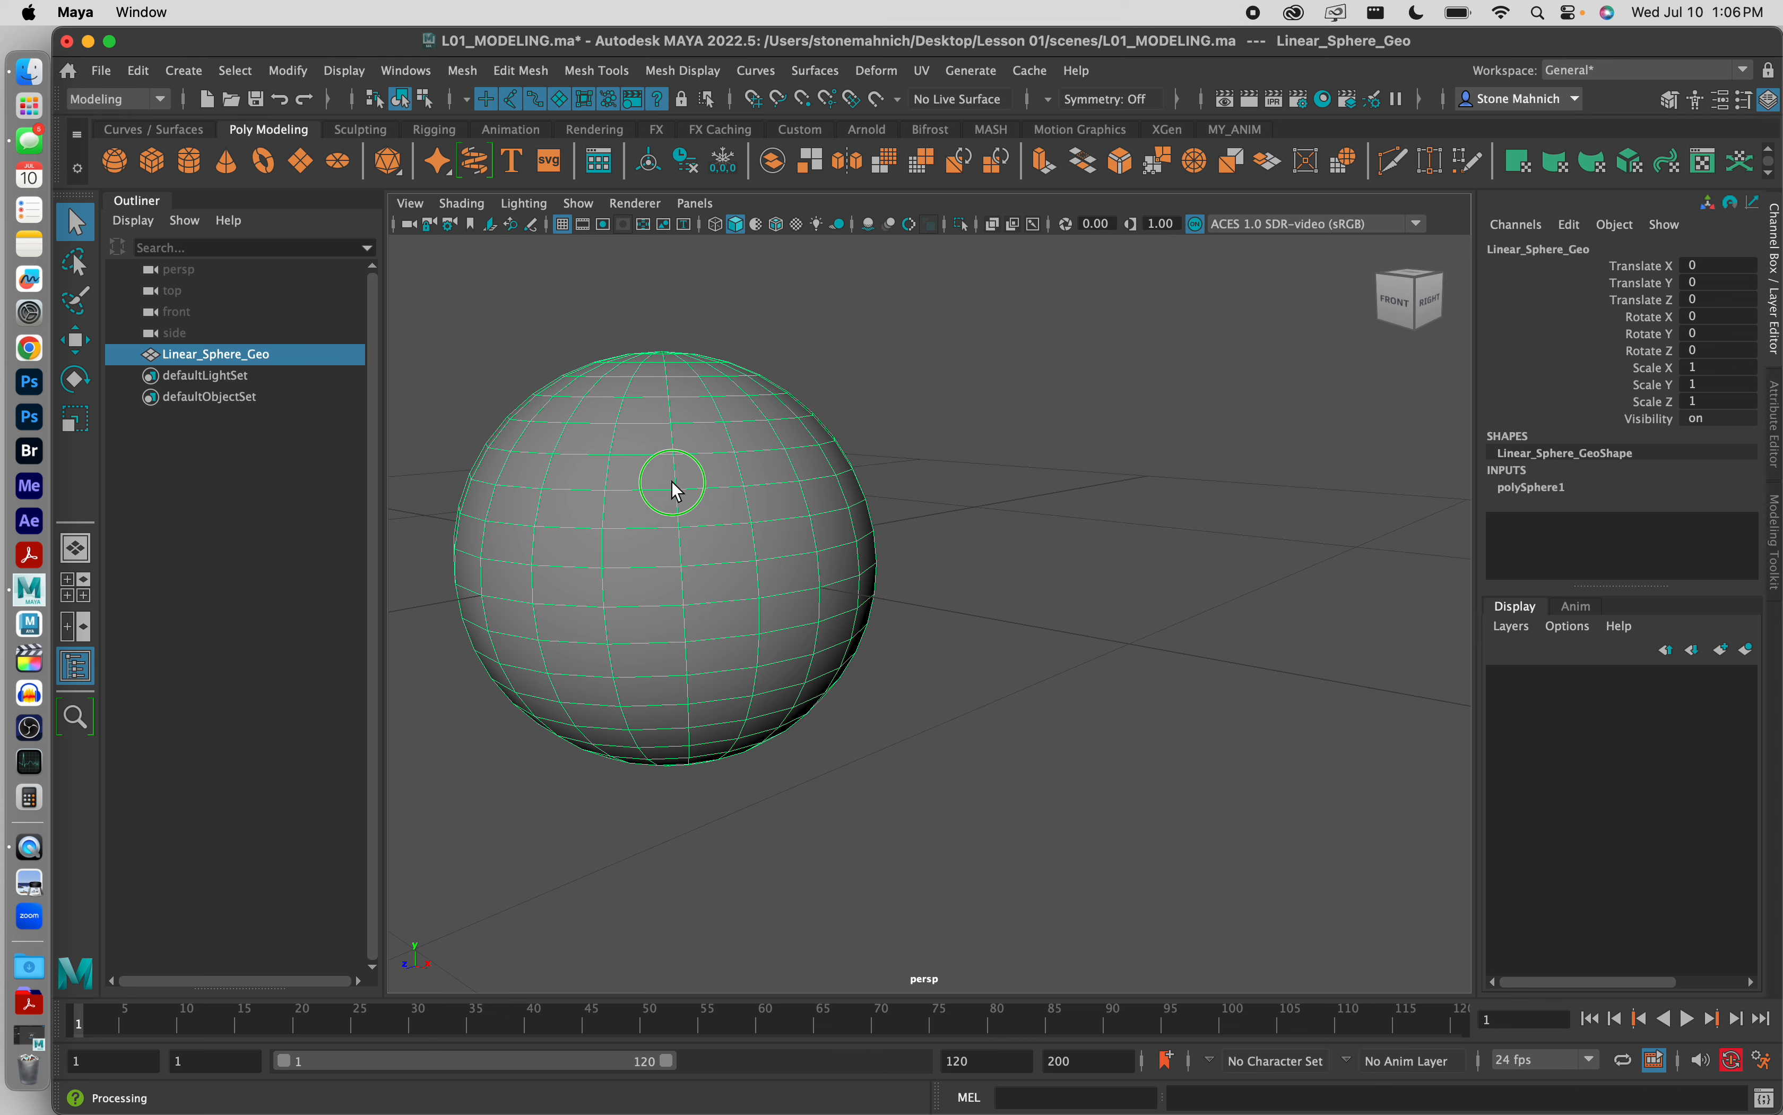
{"action": "right_click_drag", "start_coordinate": [675, 489], "coordinate": [822, 1026]}
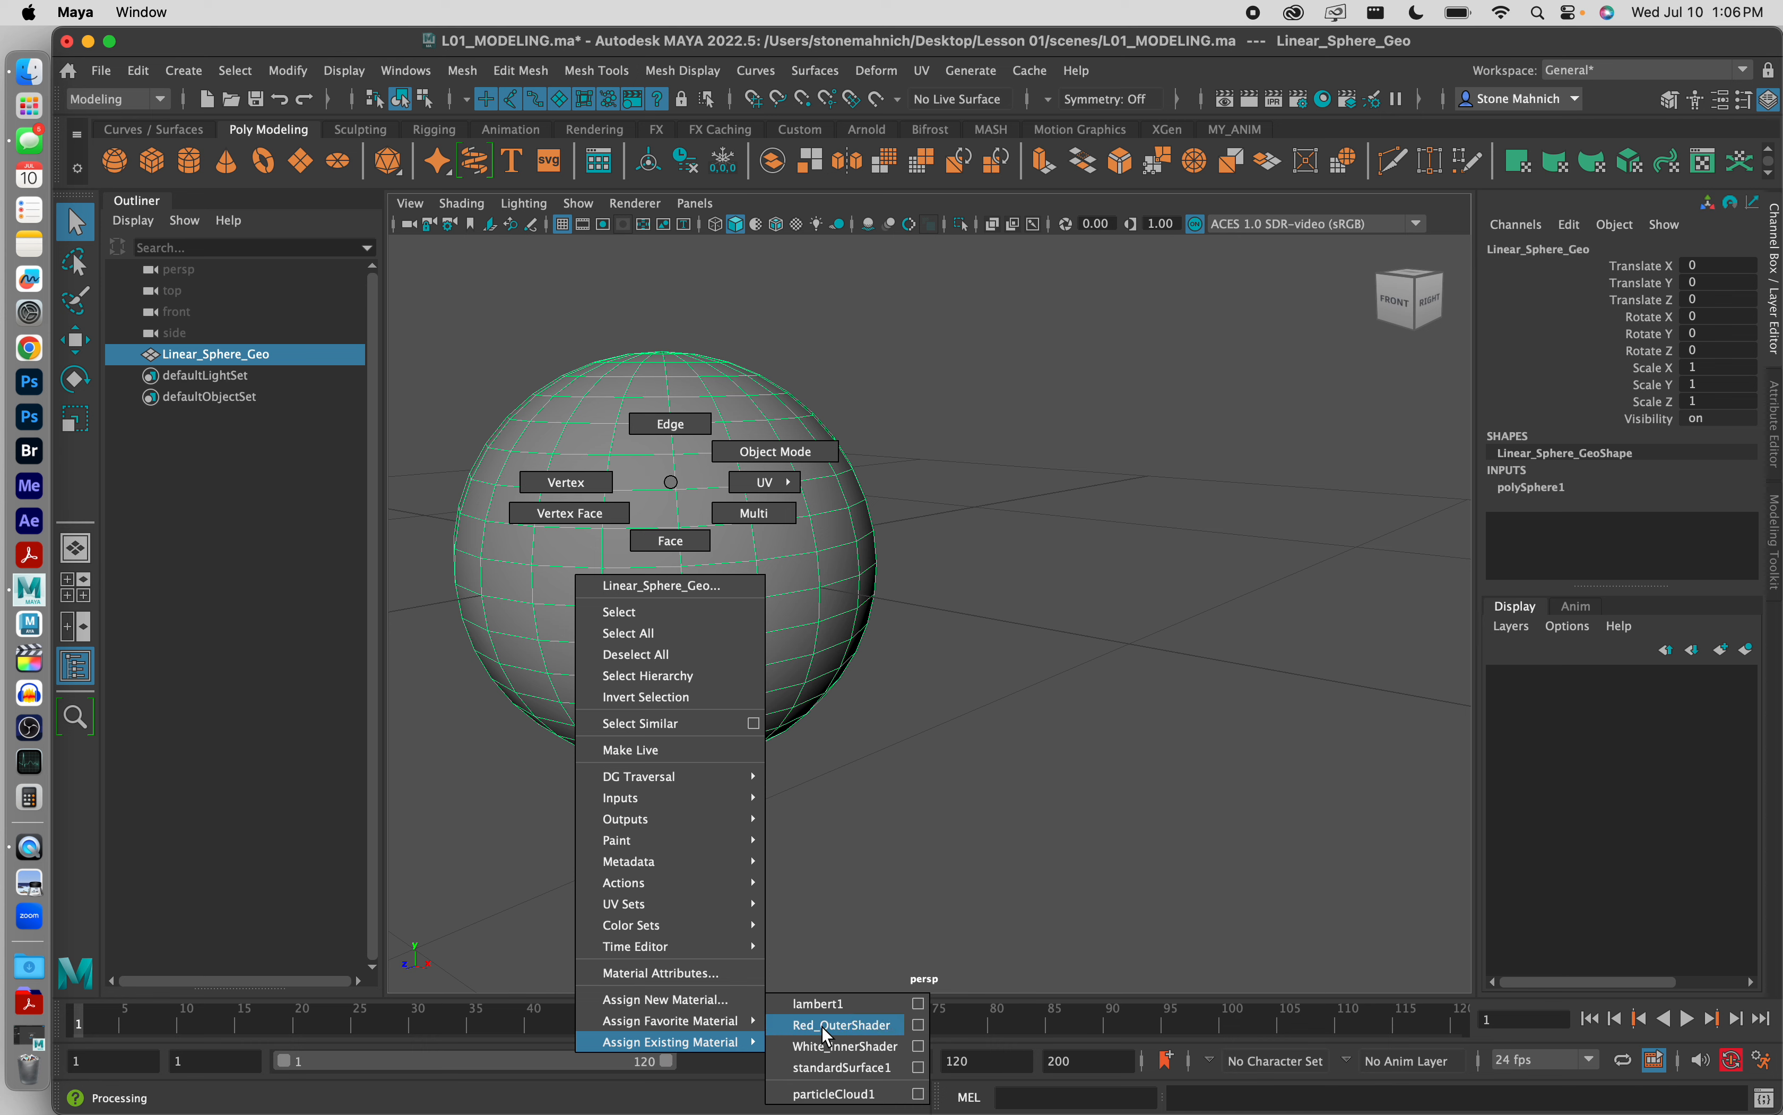
{"action": "left_click", "coordinate": [825, 1028]}
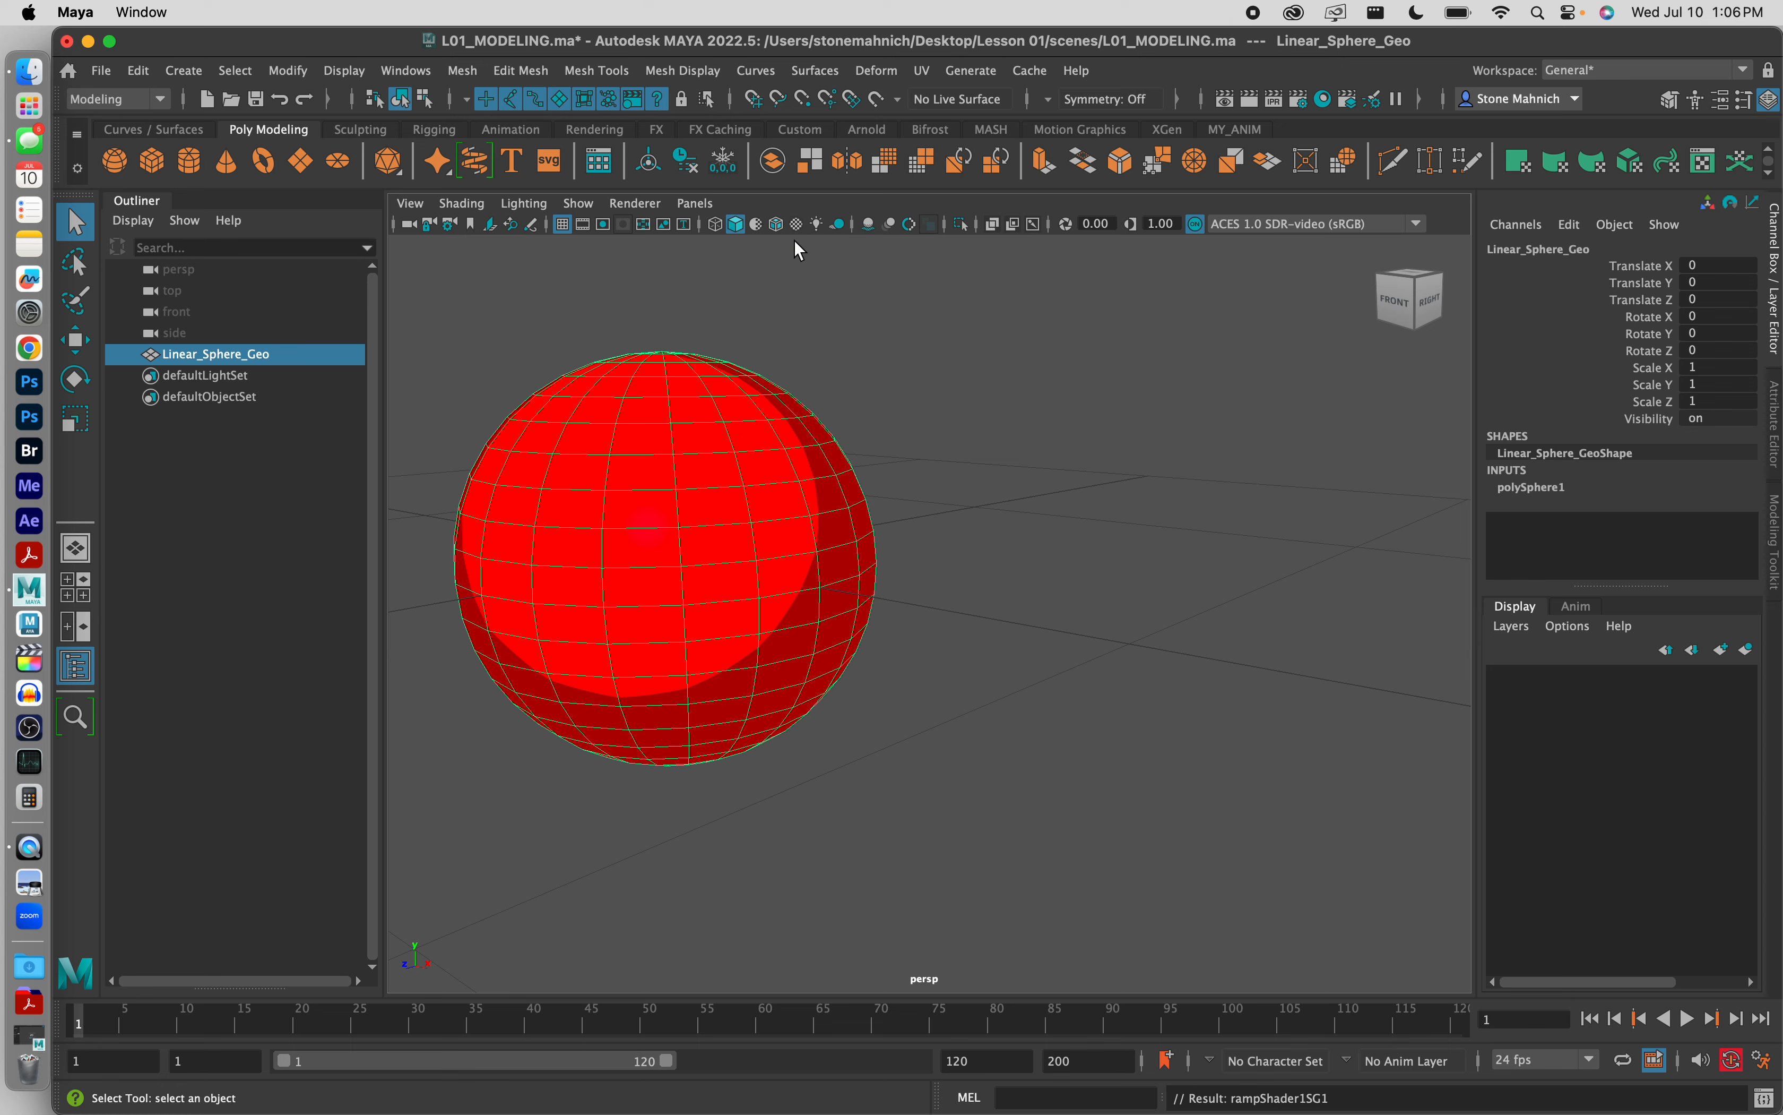
Step: Switch Linear_Sphere_Geo to face selection mode
{"action": "left_click", "coordinate": [937, 326]}
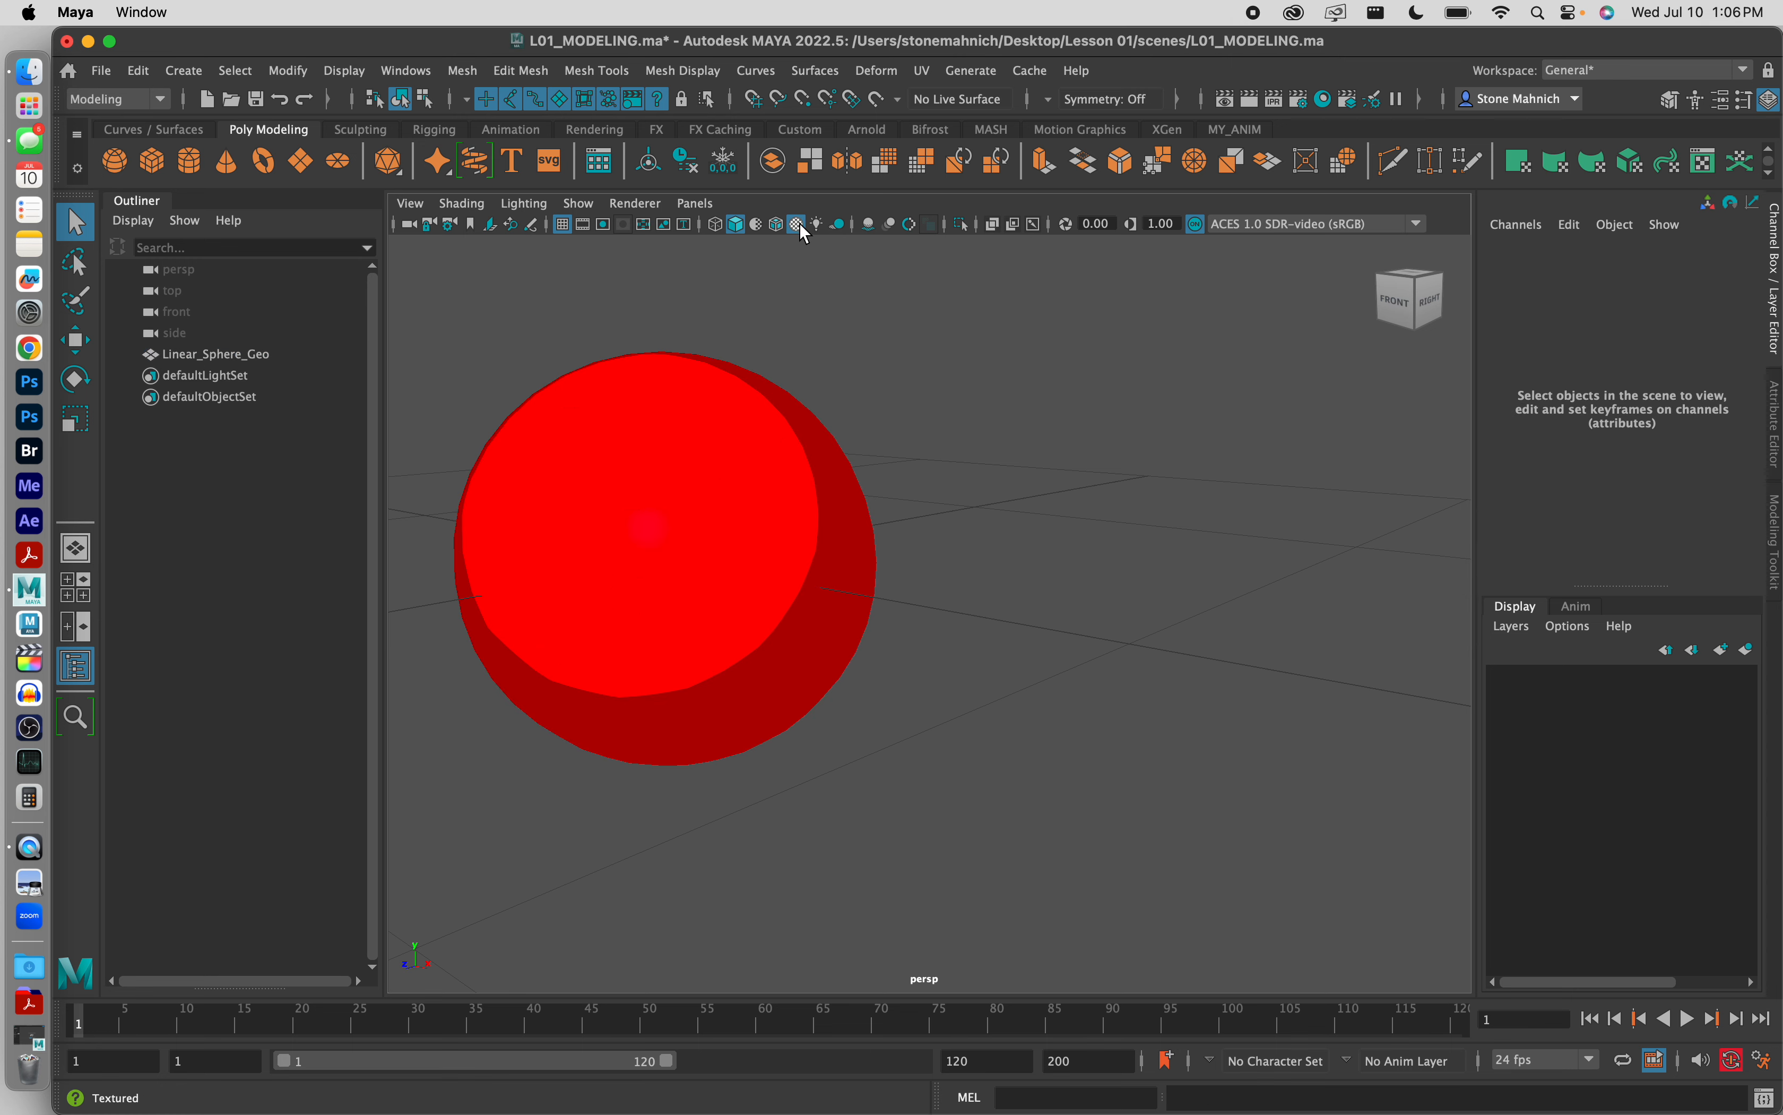
{"action": "left_click", "coordinate": [694, 516]}
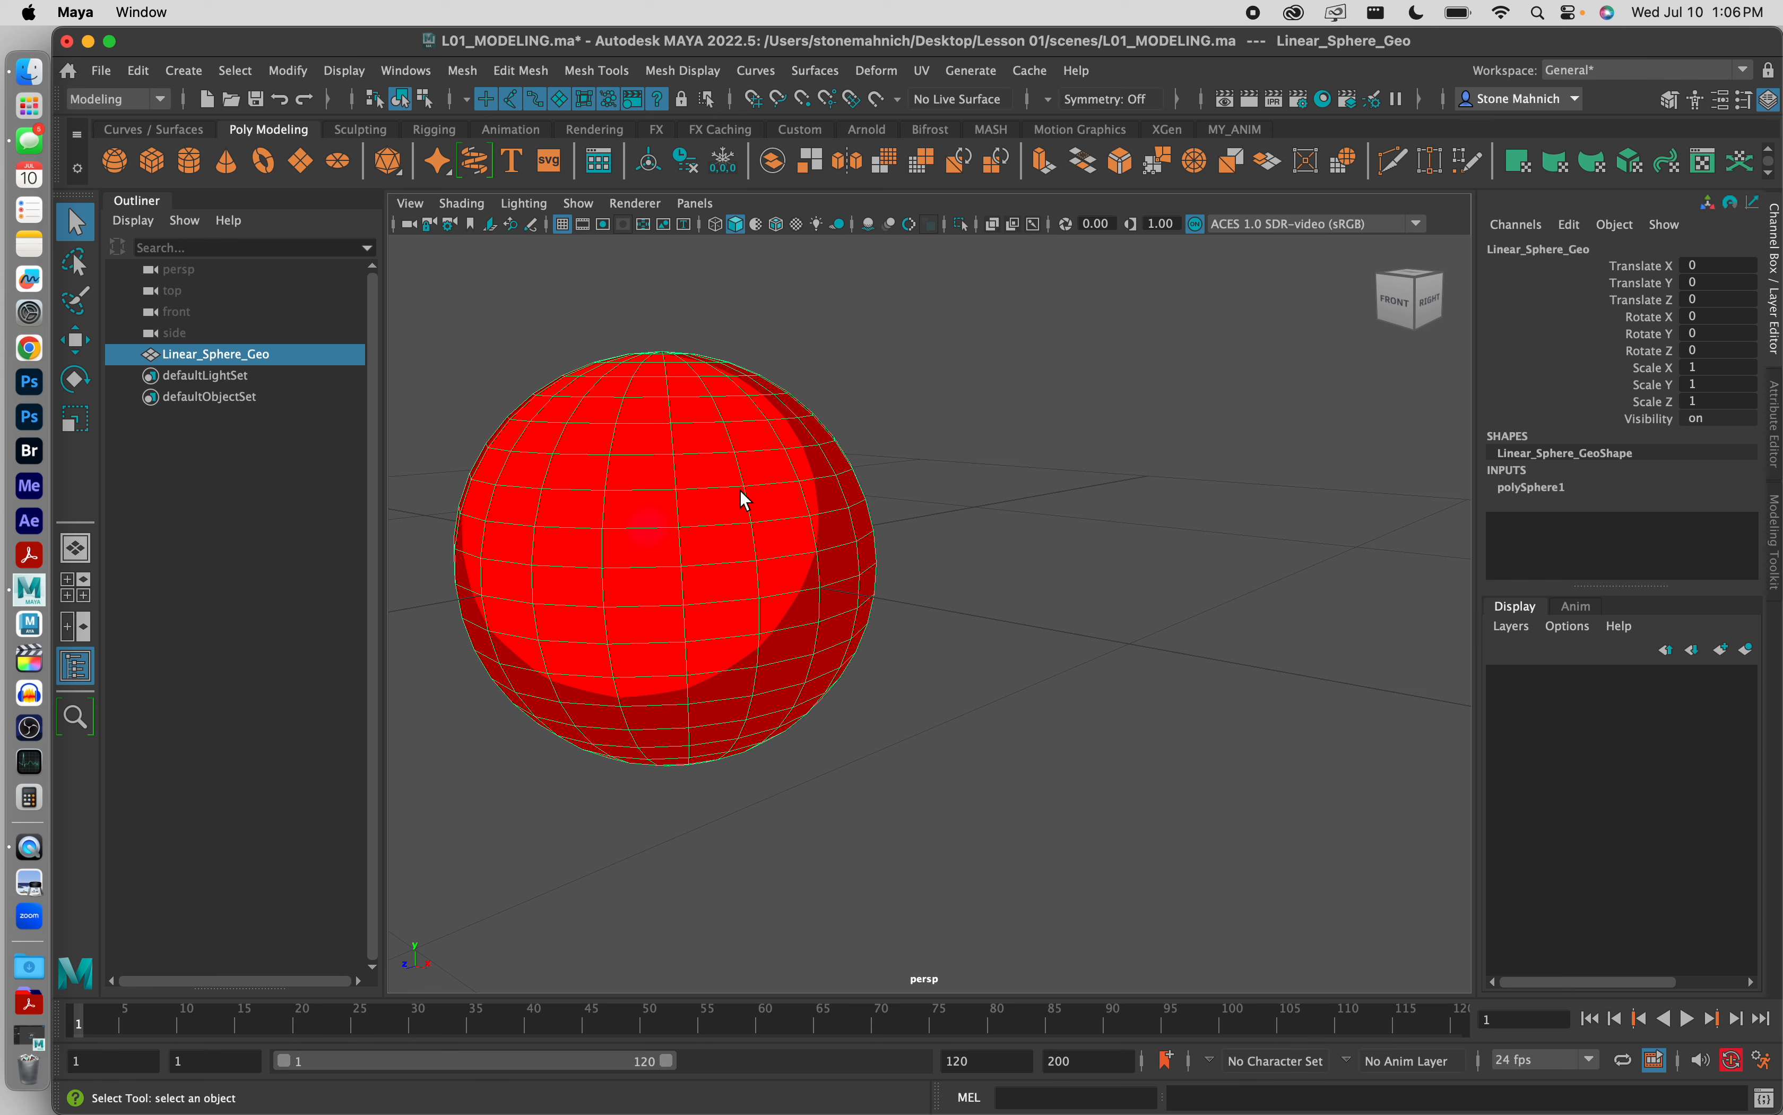
{"action": "scroll", "coordinate": [493, 562], "scroll_direction": "up", "scroll_amount": 2}
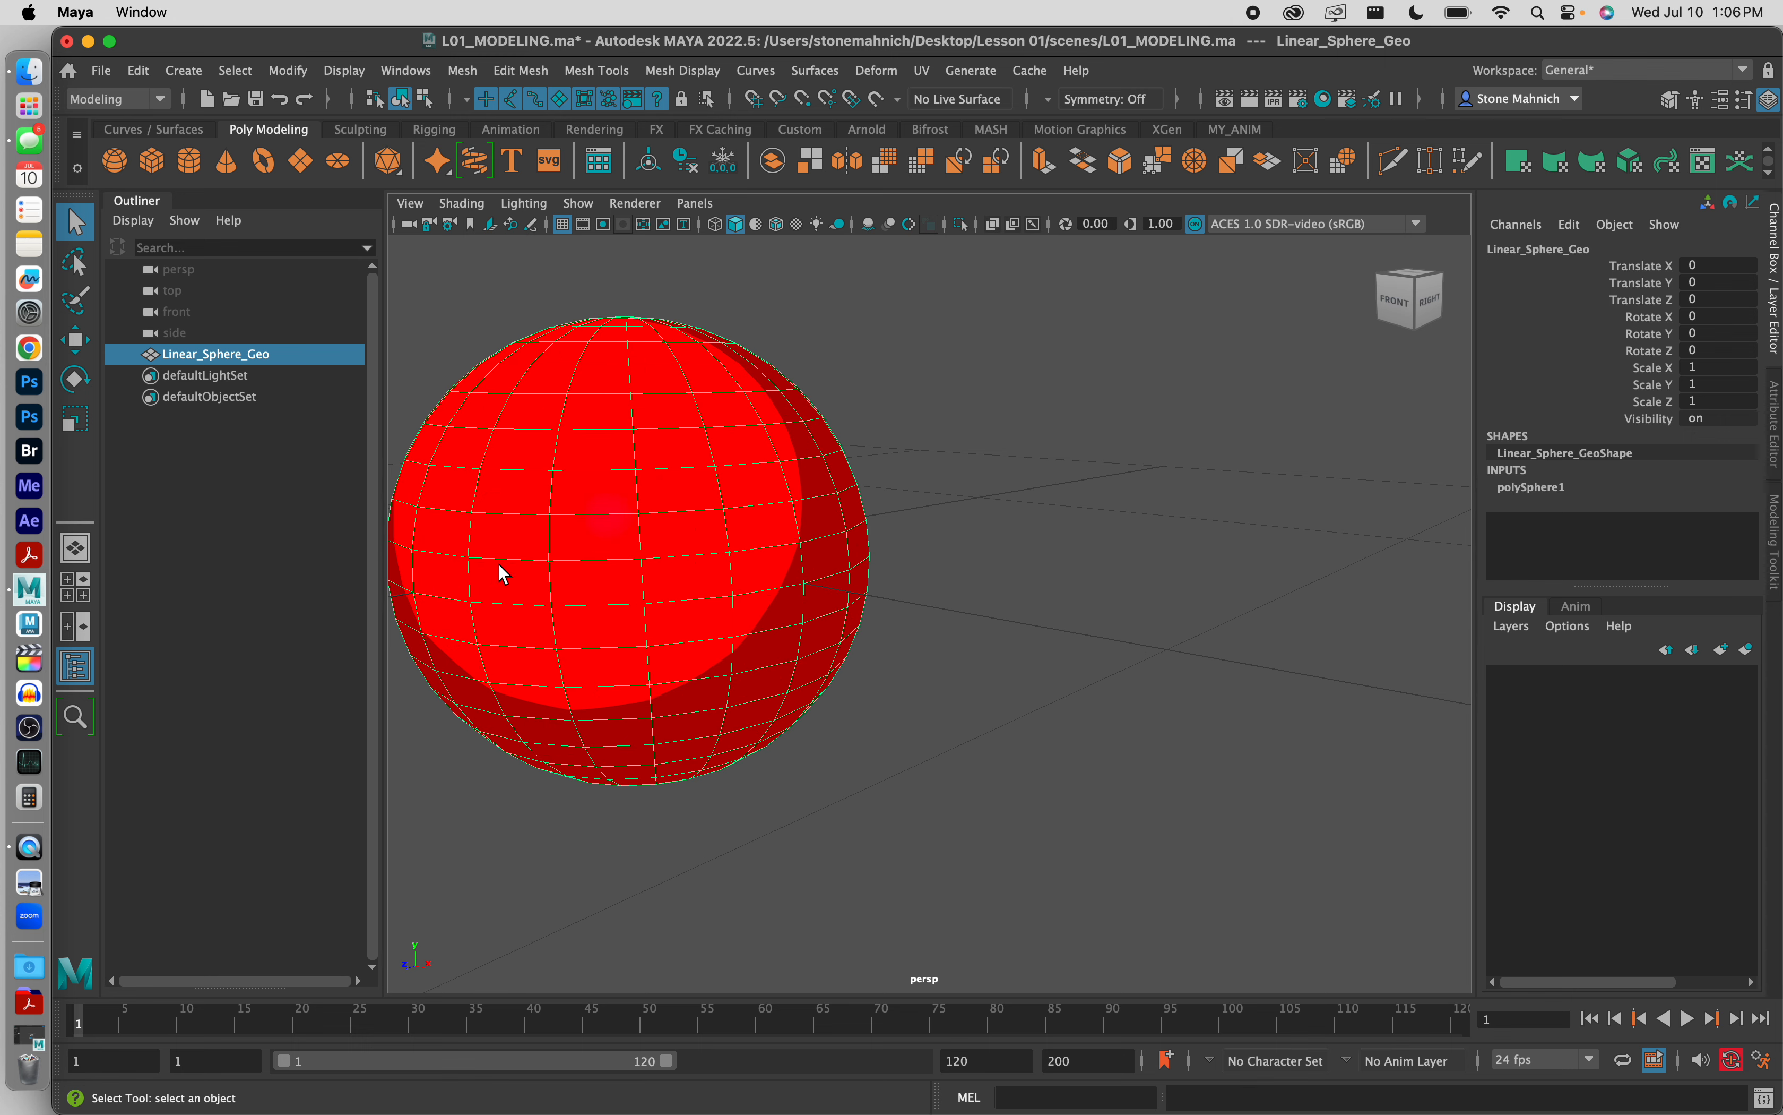
{"action": "middle_click_drag", "start_coordinate": [624, 543], "coordinate": [809, 590], "text": "alt"}
{"action": "scroll", "coordinate": [833, 558], "scroll_direction": "up", "scroll_amount": 3}
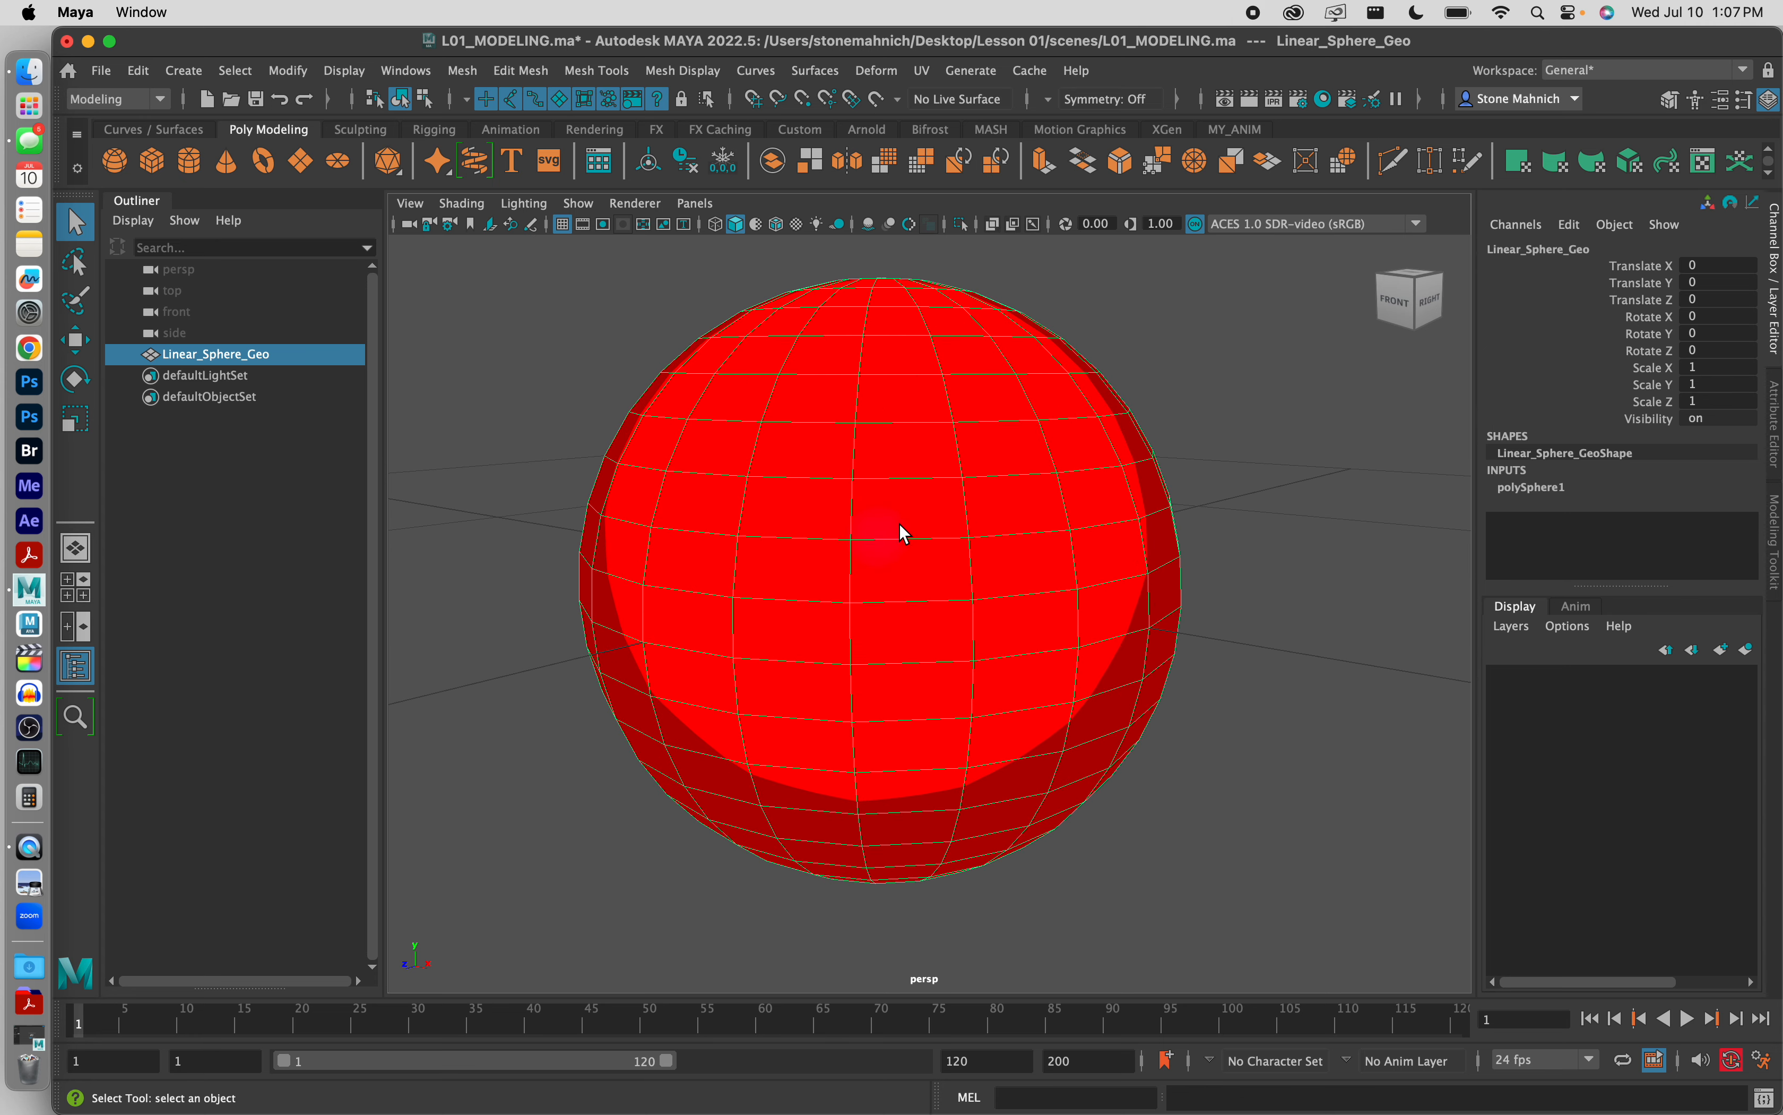
{"action": "right_click_drag", "start_coordinate": [896, 514], "coordinate": [898, 573]}
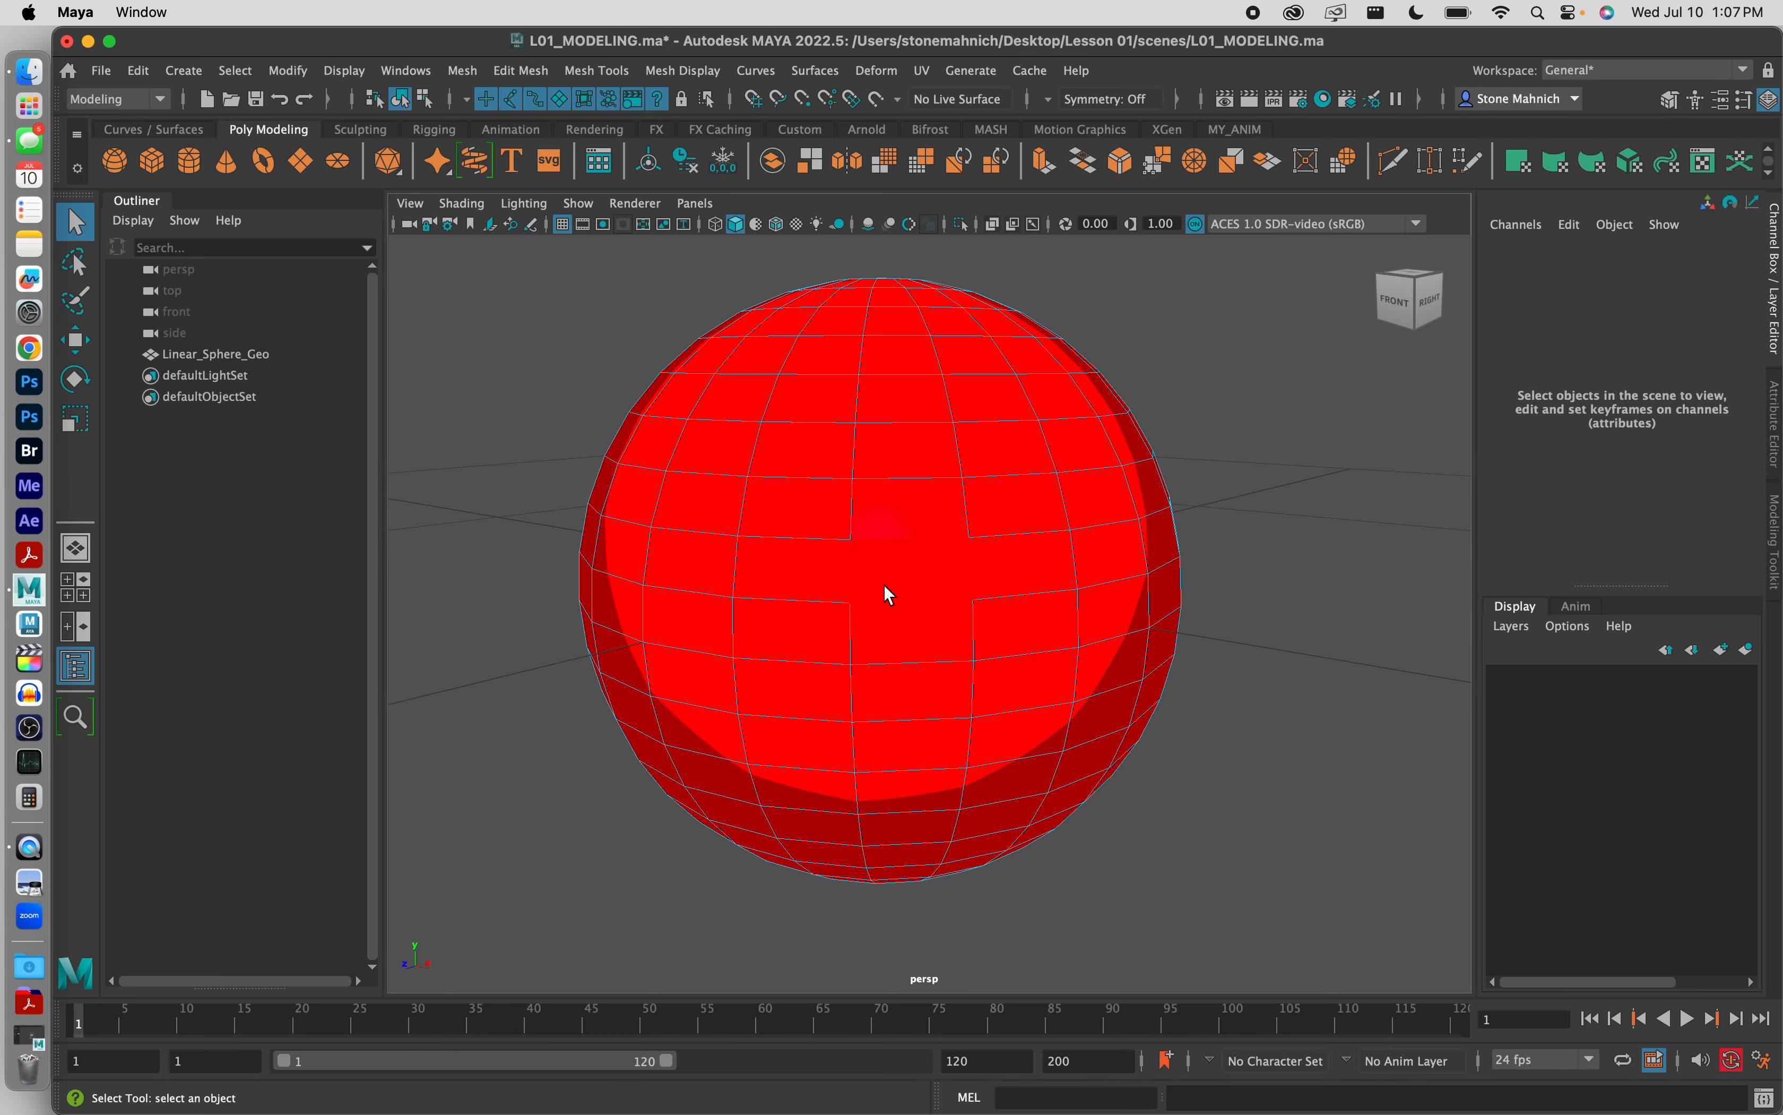
Step: Select the two adjacent horizontal face loops around the middle of Linear_Sphere_Geo
{"action": "left_click_drag", "start_coordinate": [884, 587], "coordinate": [884, 577], "text": "alt"}
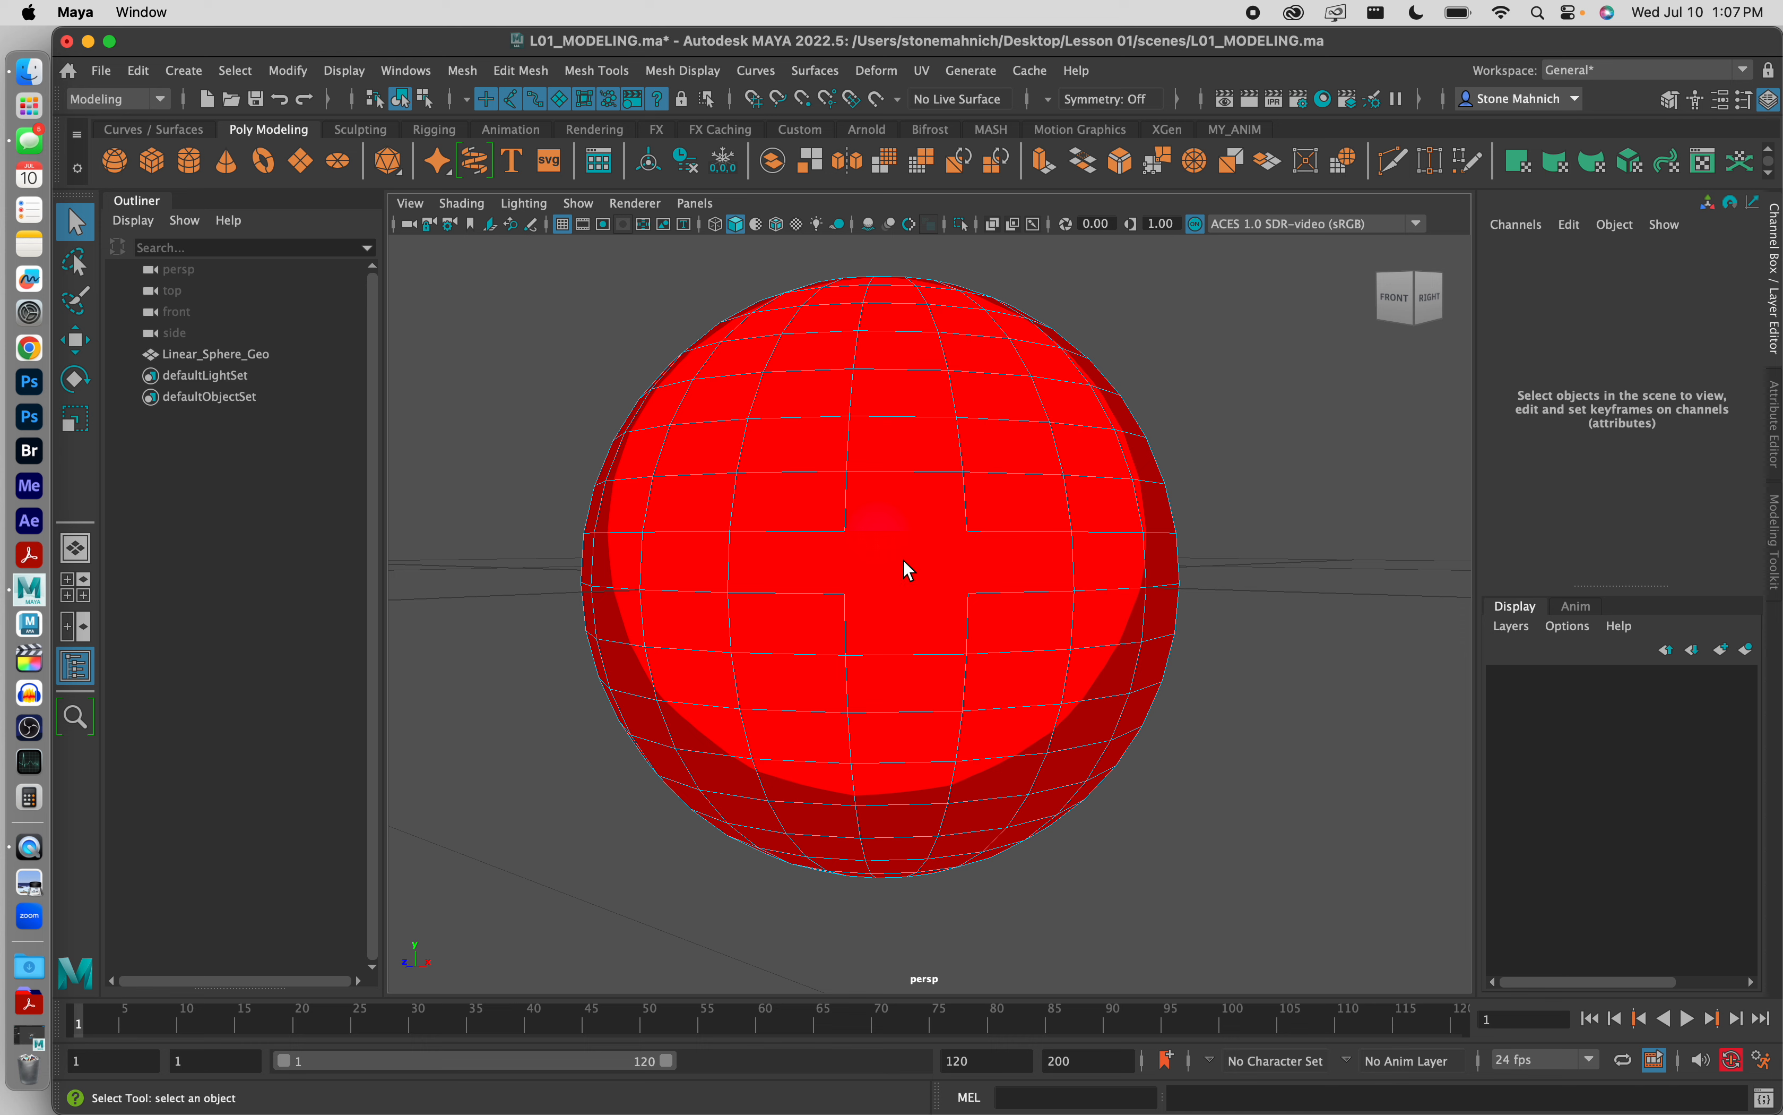
{"action": "left_click", "coordinate": [905, 561]}
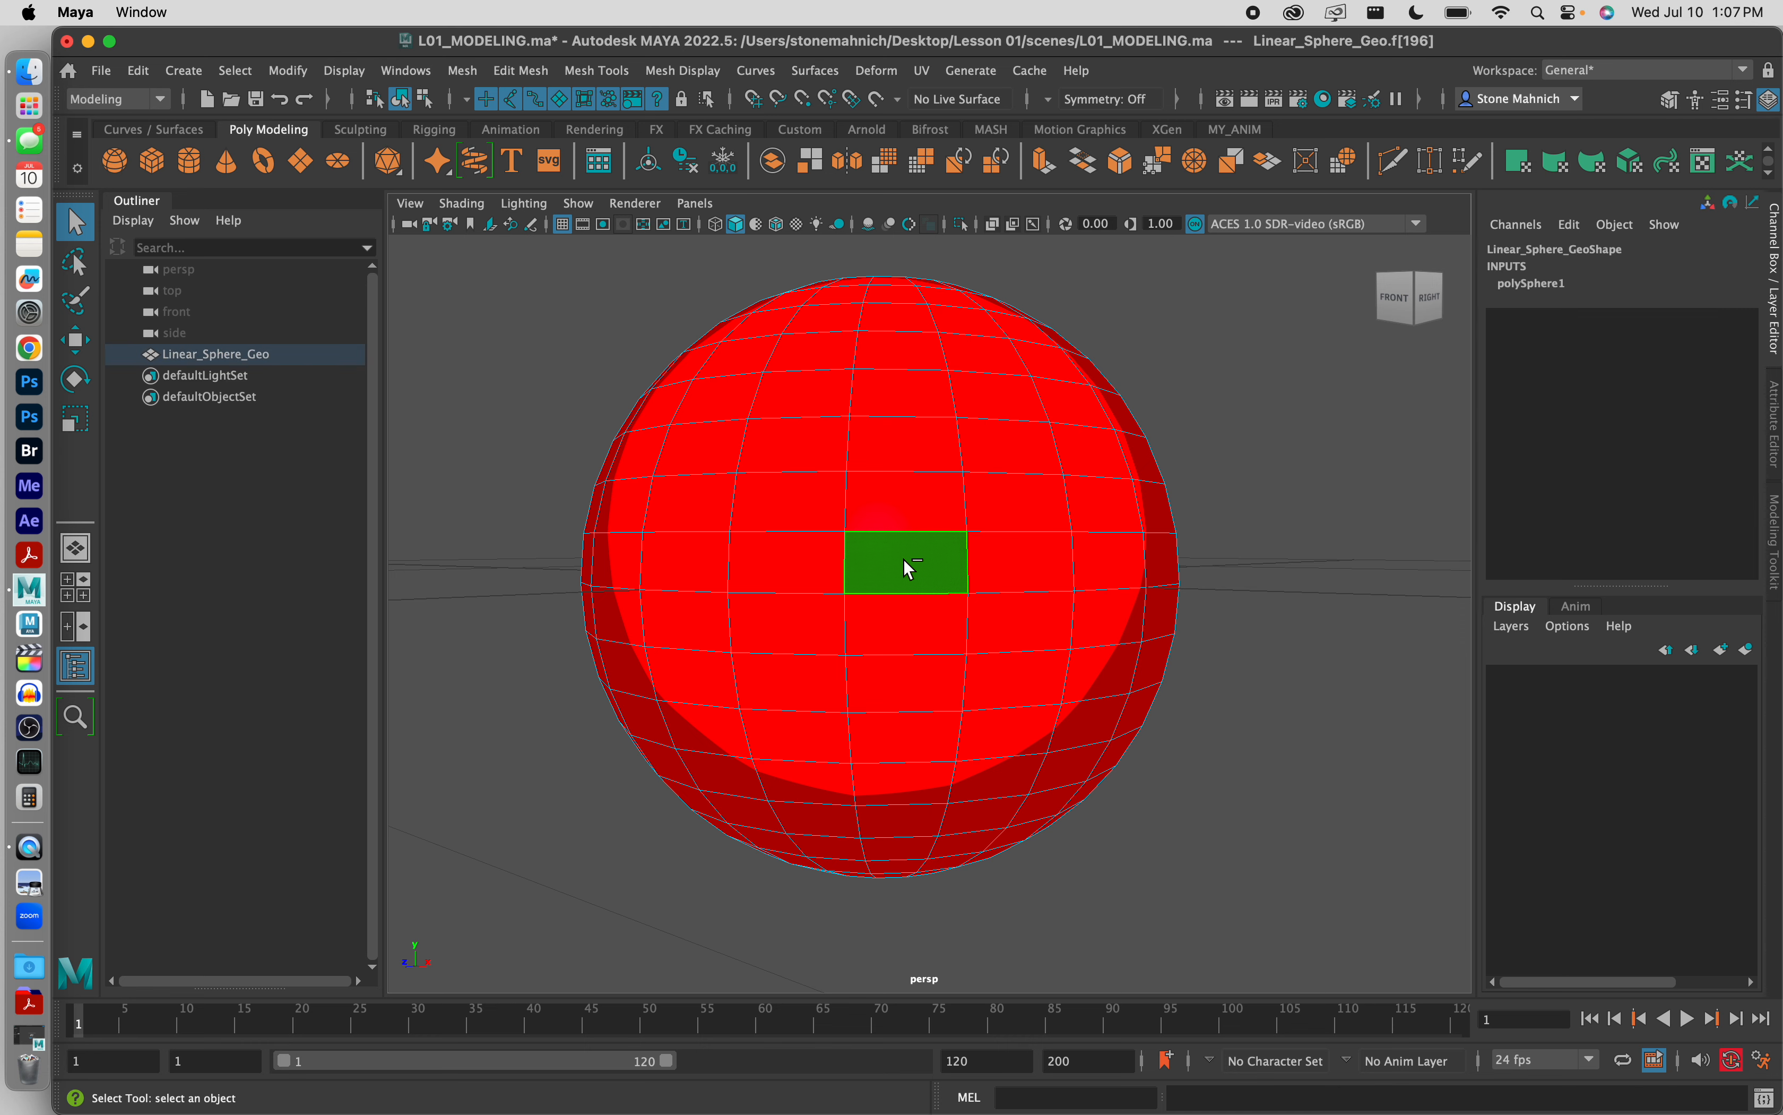
{"action": "double_click", "coordinate": [791, 563], "text": "shift"}
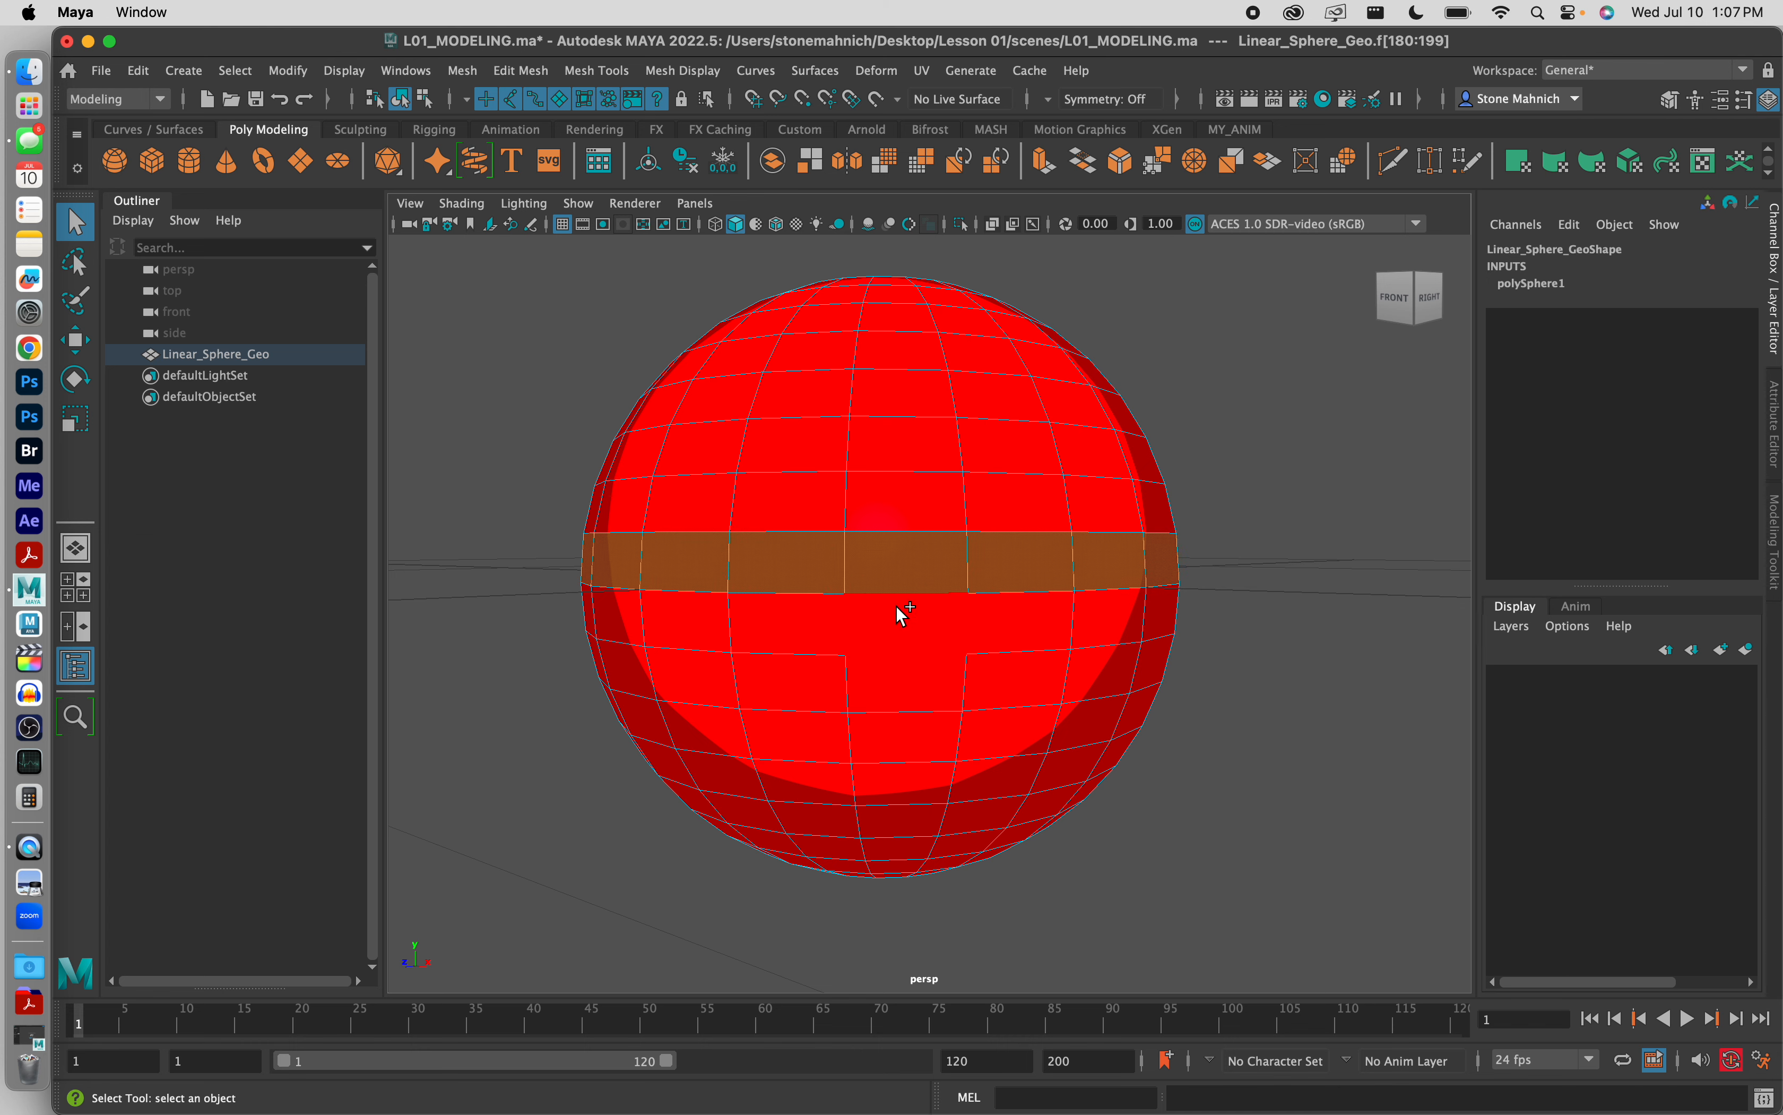
{"action": "left_click", "coordinate": [916, 624], "text": "shift"}
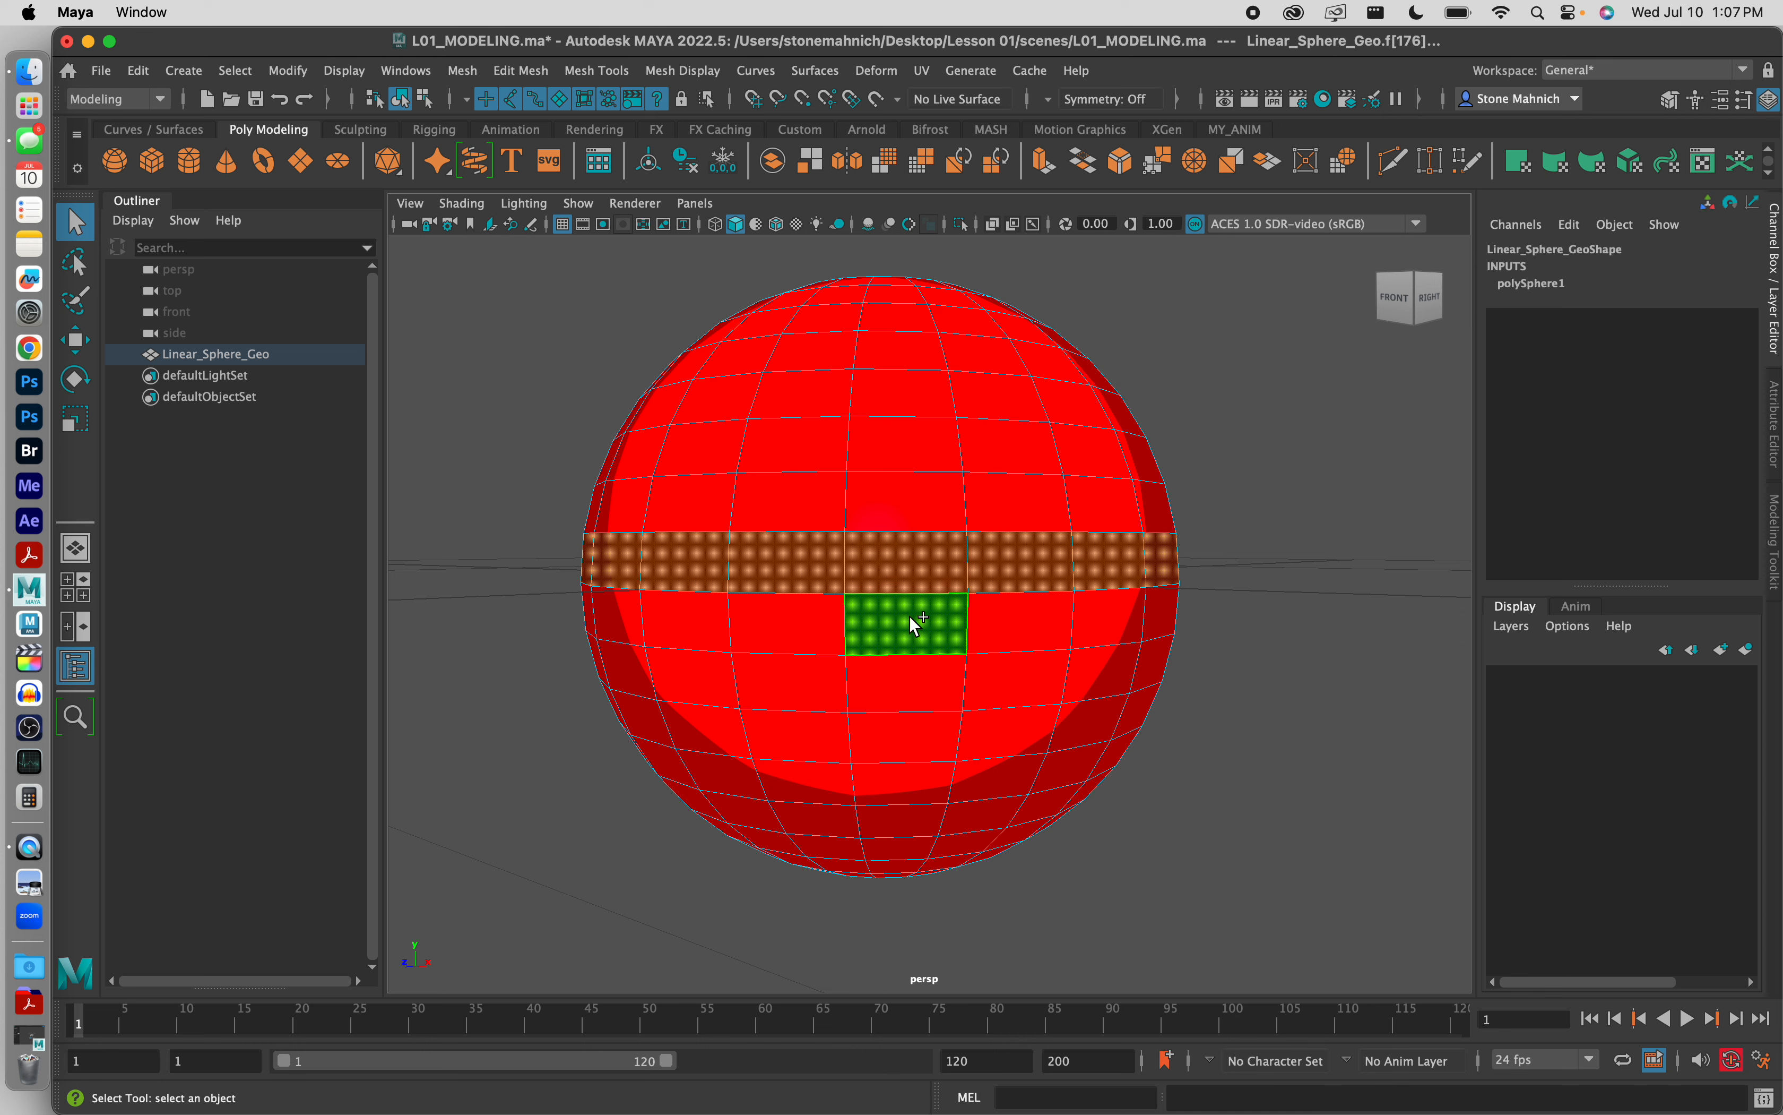
{"action": "double_click", "coordinate": [792, 619], "text": "shift"}
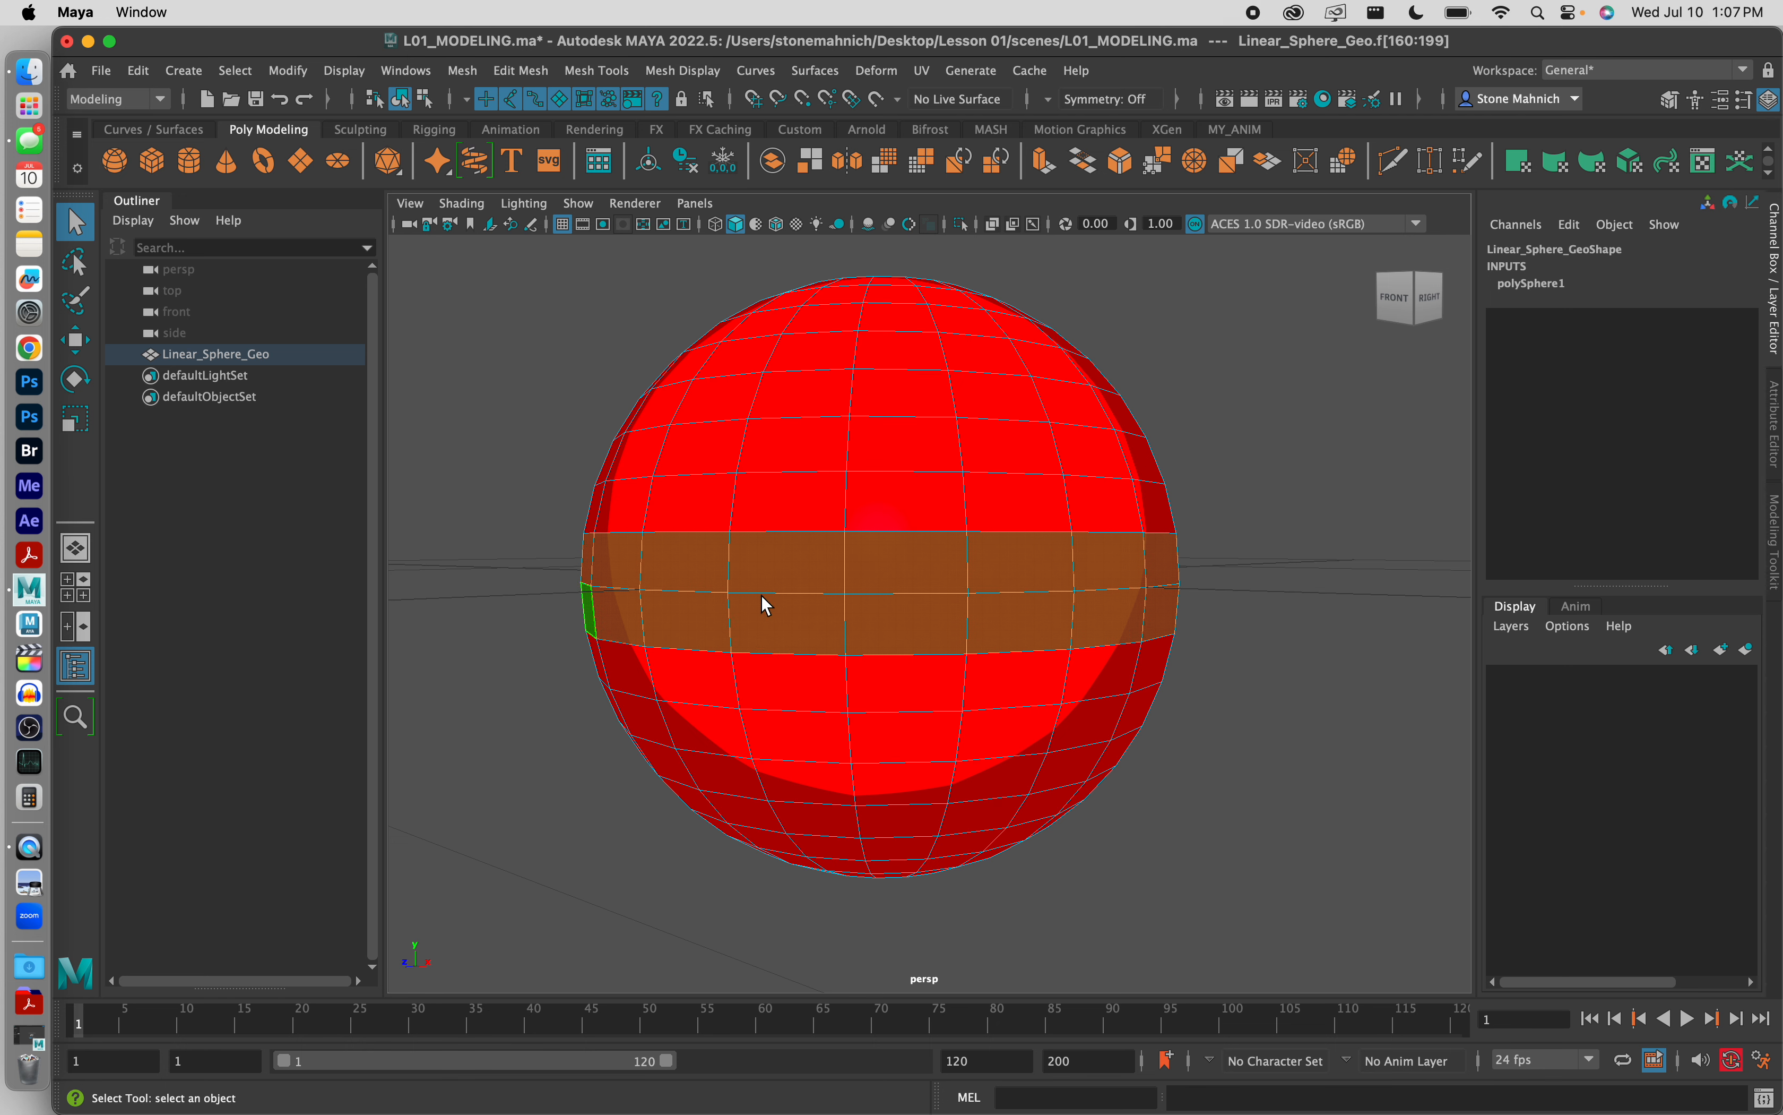
Step: Assign the existing material White_InnerShader to the selected middle face loops and clear the selection
{"action": "right_click", "coordinate": [939, 590]}
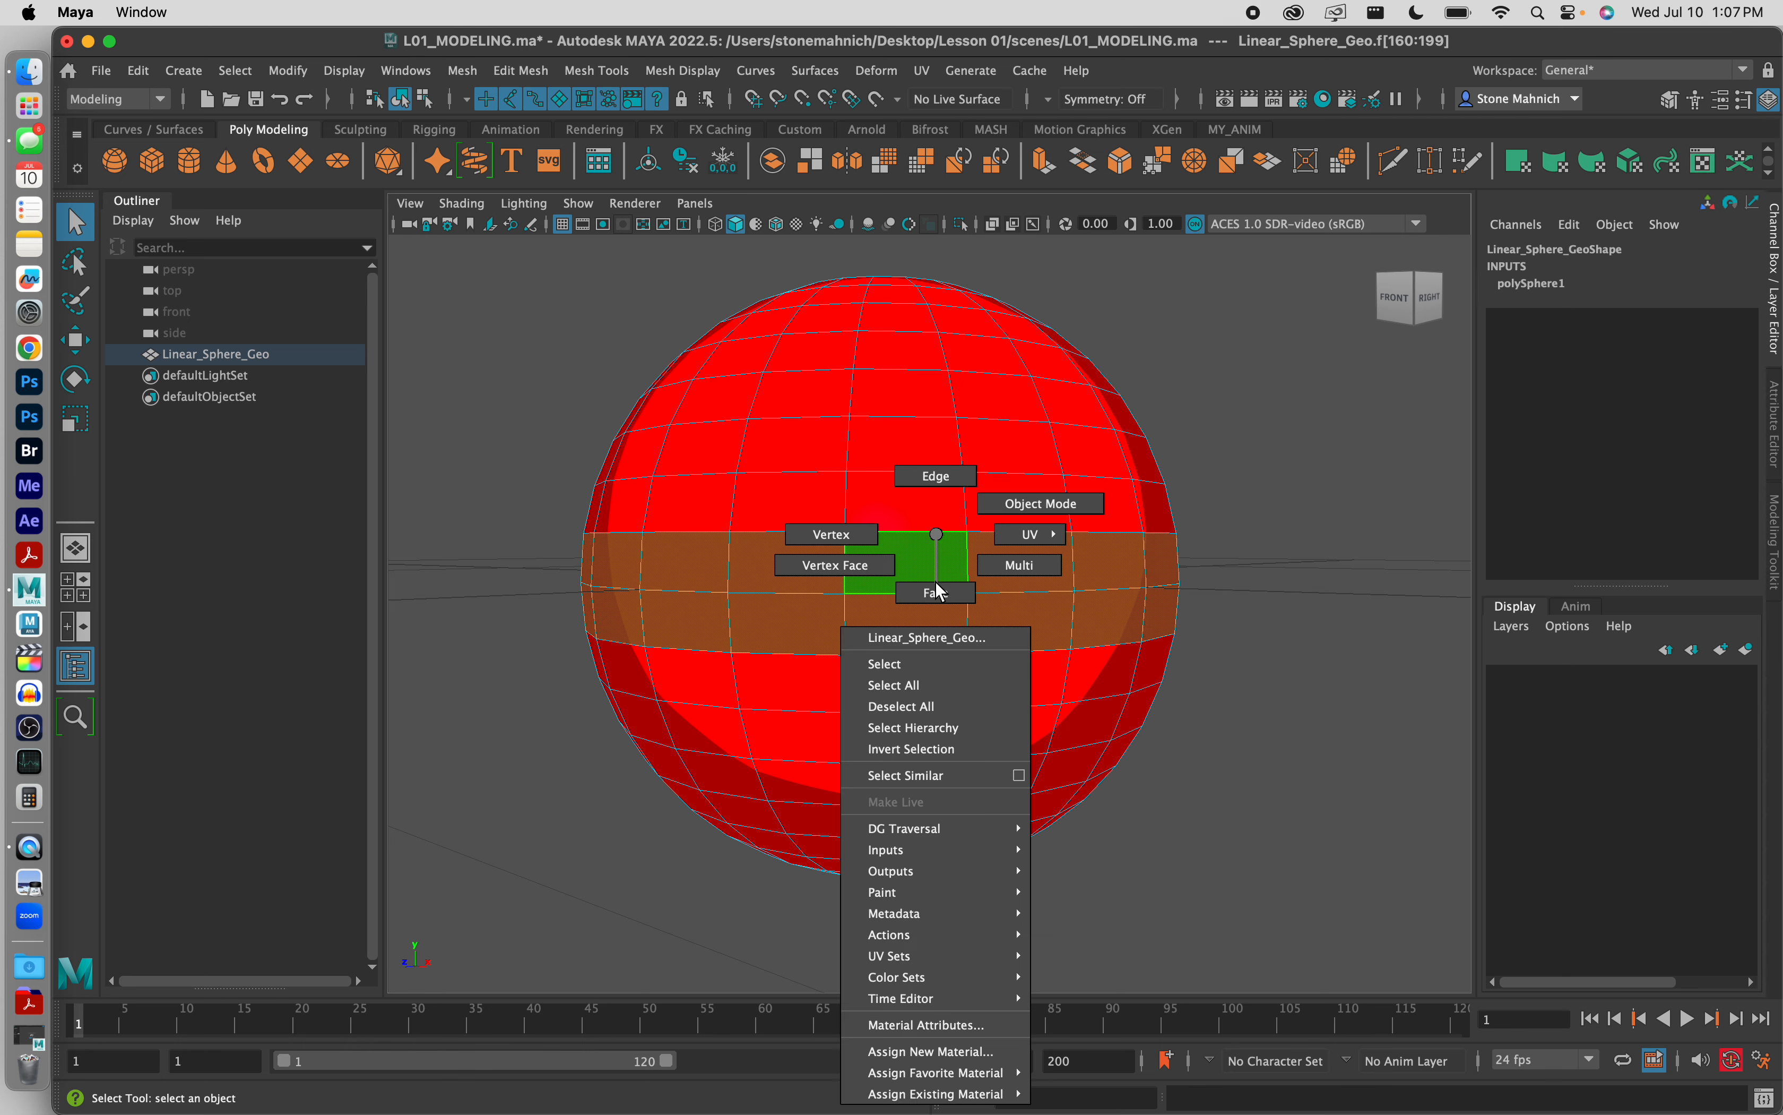
{"action": "left_click", "coordinate": [888, 1094]}
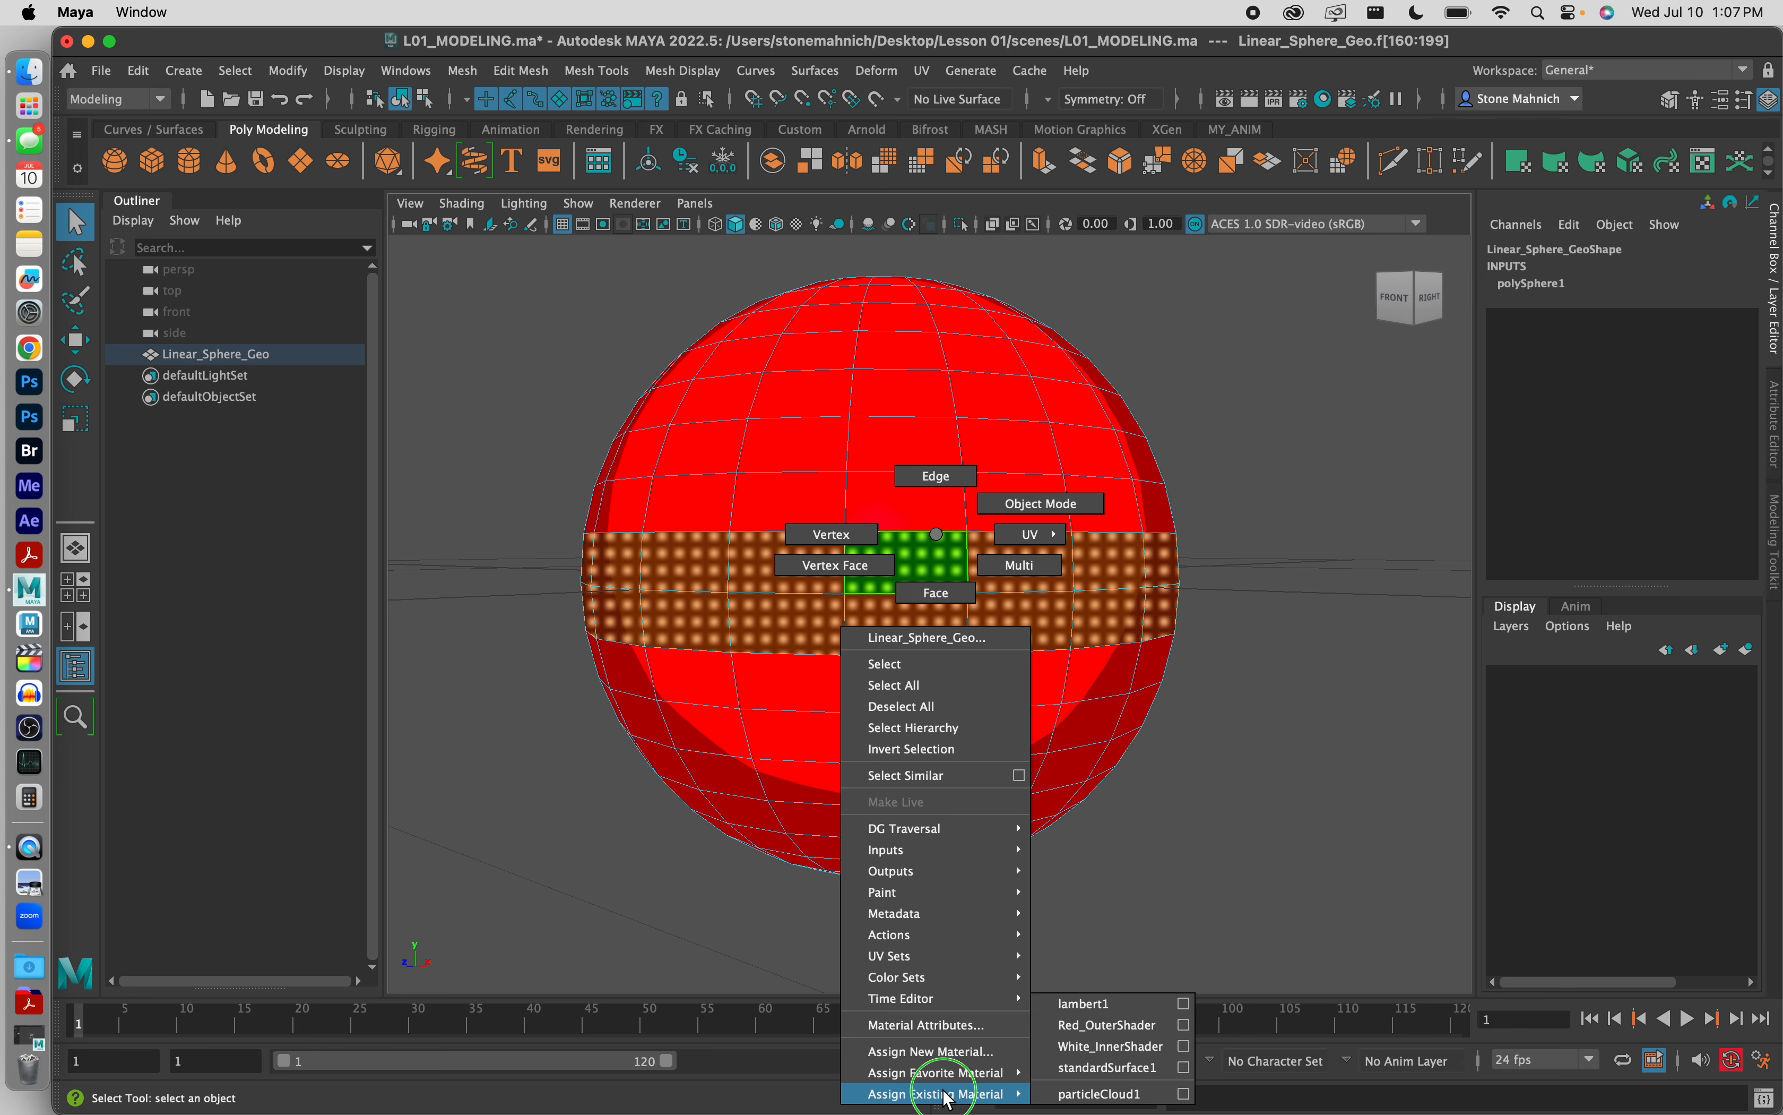
{"action": "left_click", "coordinate": [1089, 1045]}
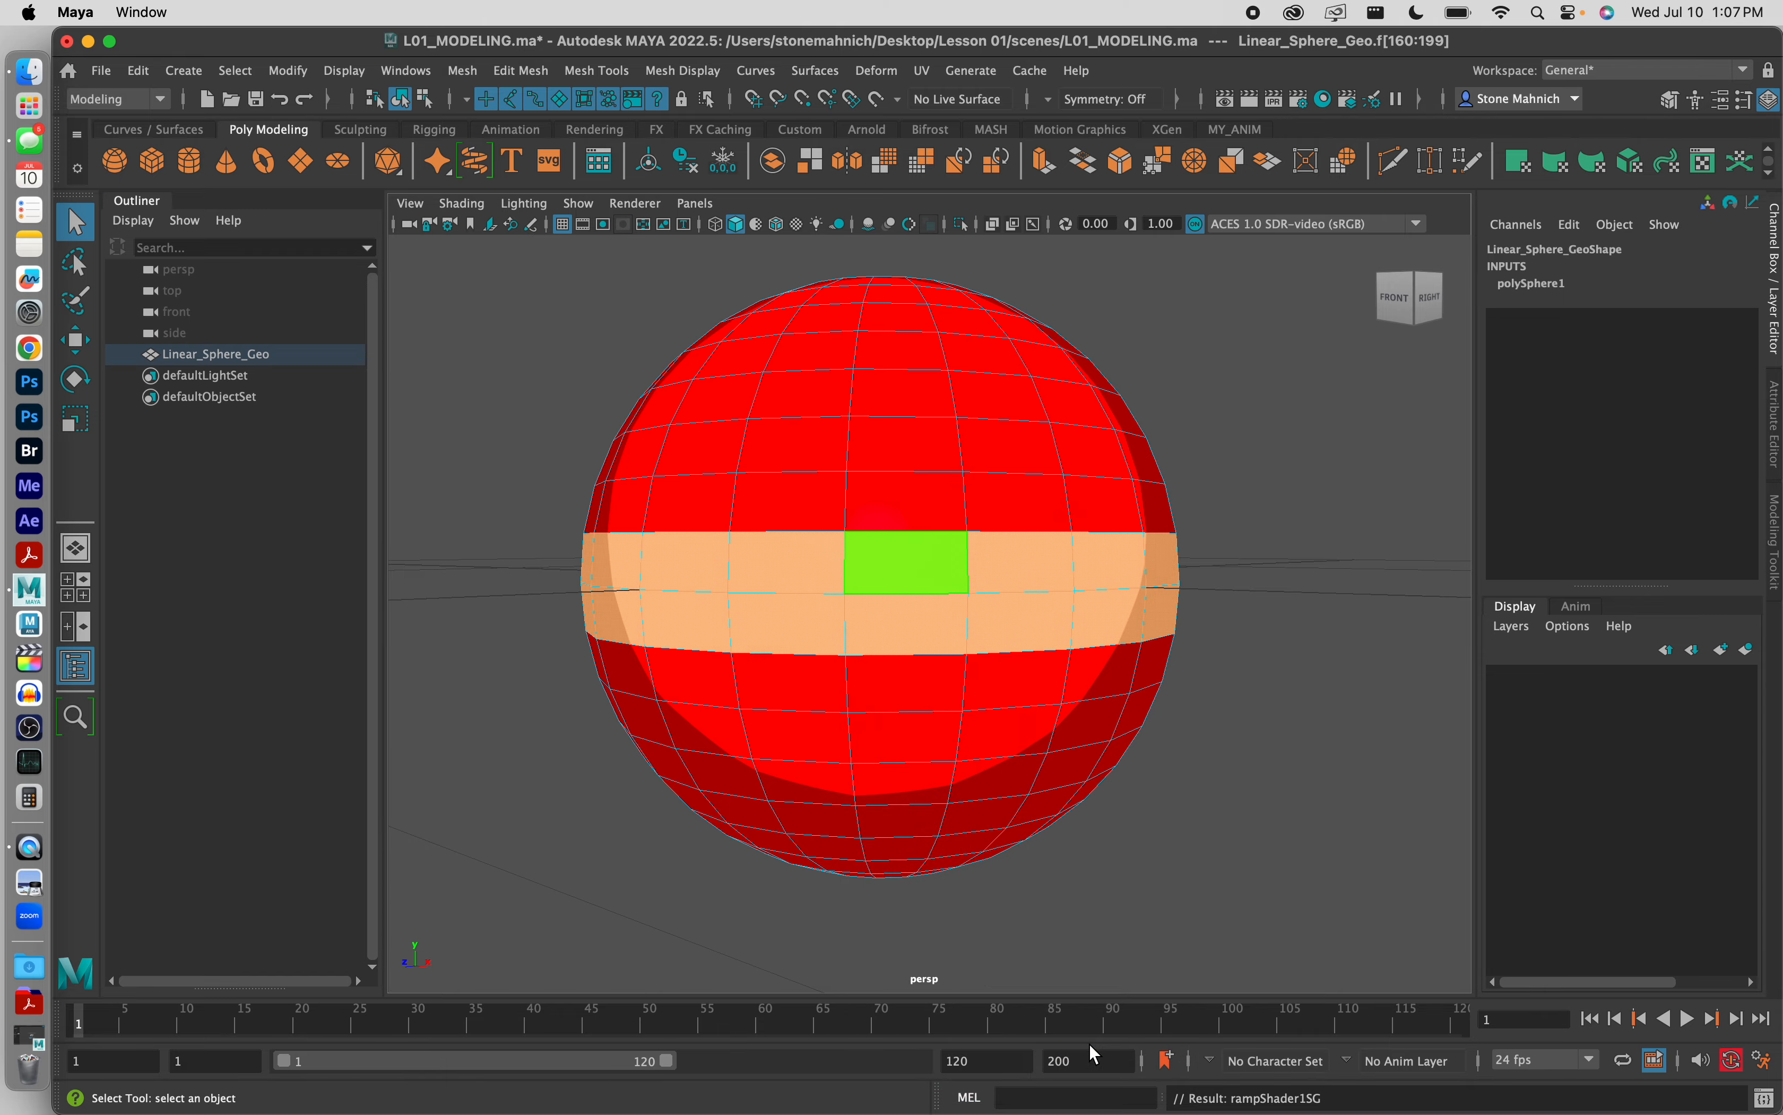
{"action": "left_click", "coordinate": [1254, 636]}
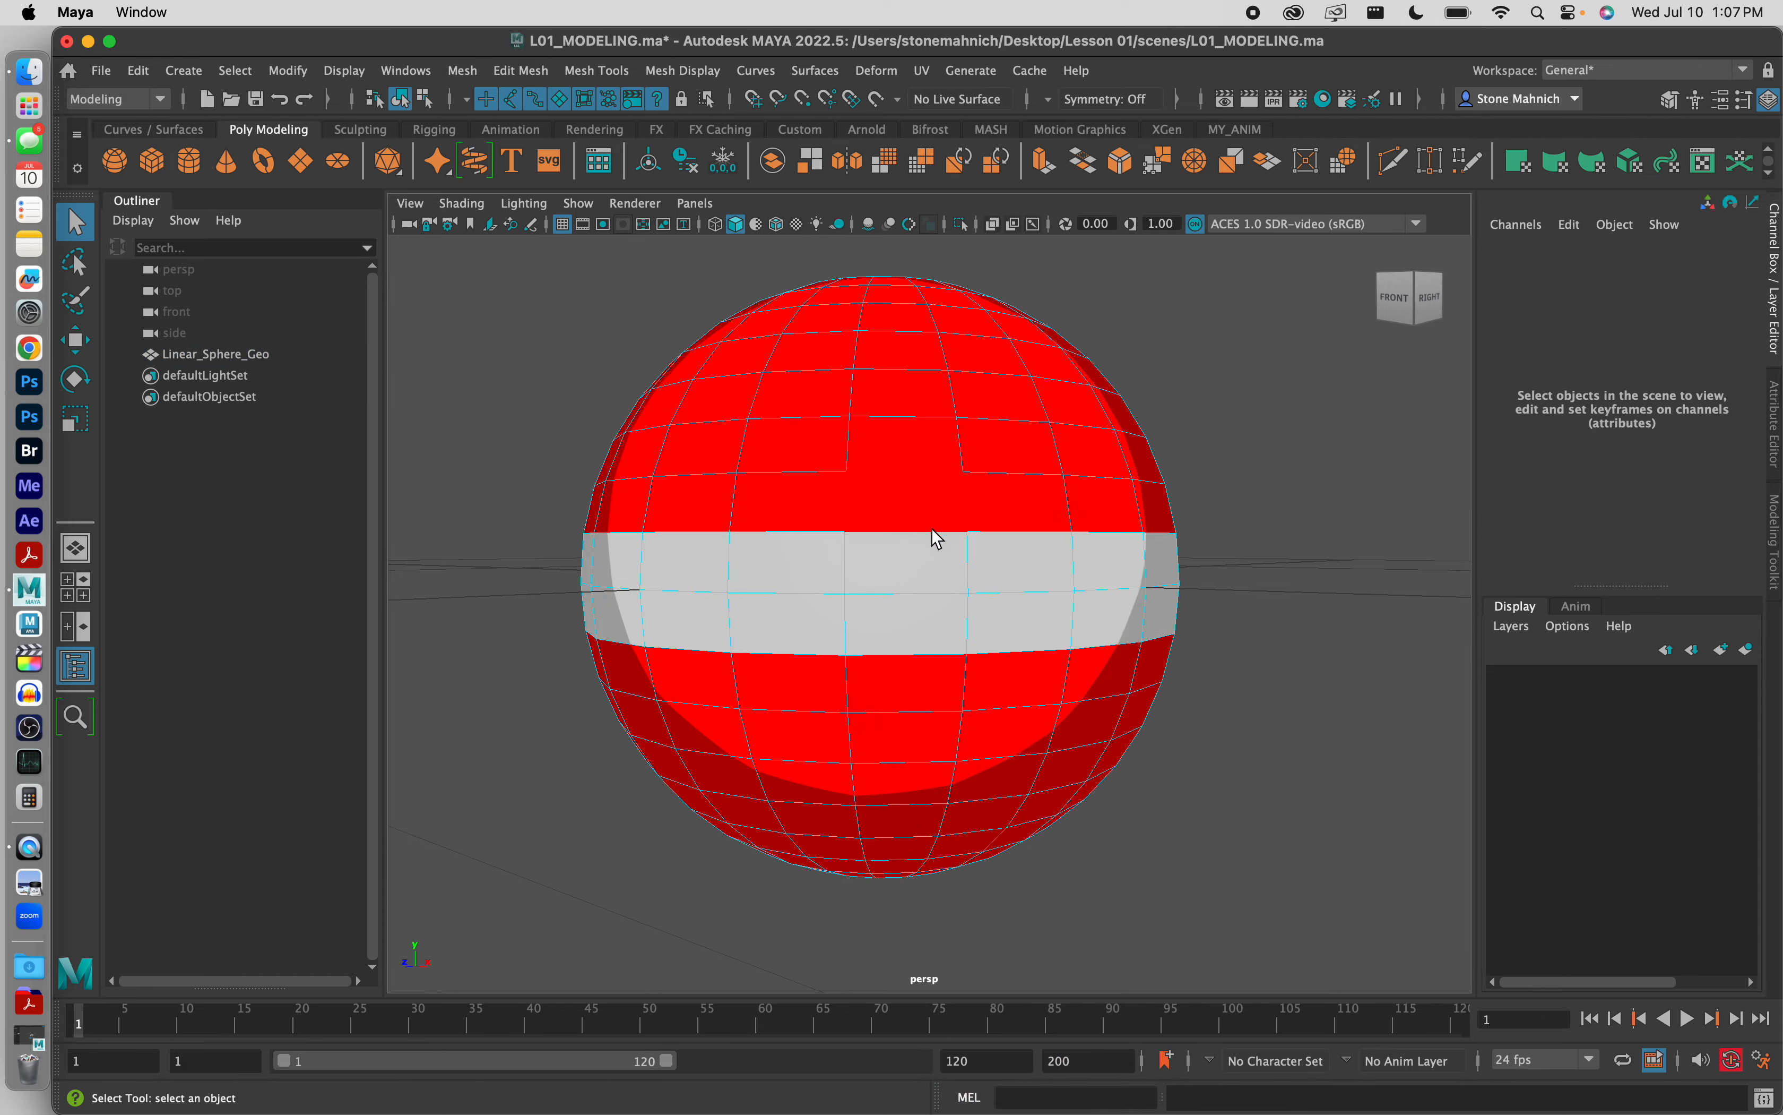
Step: Return Linear_Sphere_Geo to object mode and deselect it
{"action": "left_click_drag", "start_coordinate": [951, 544], "coordinate": [990, 560], "text": "alt"}
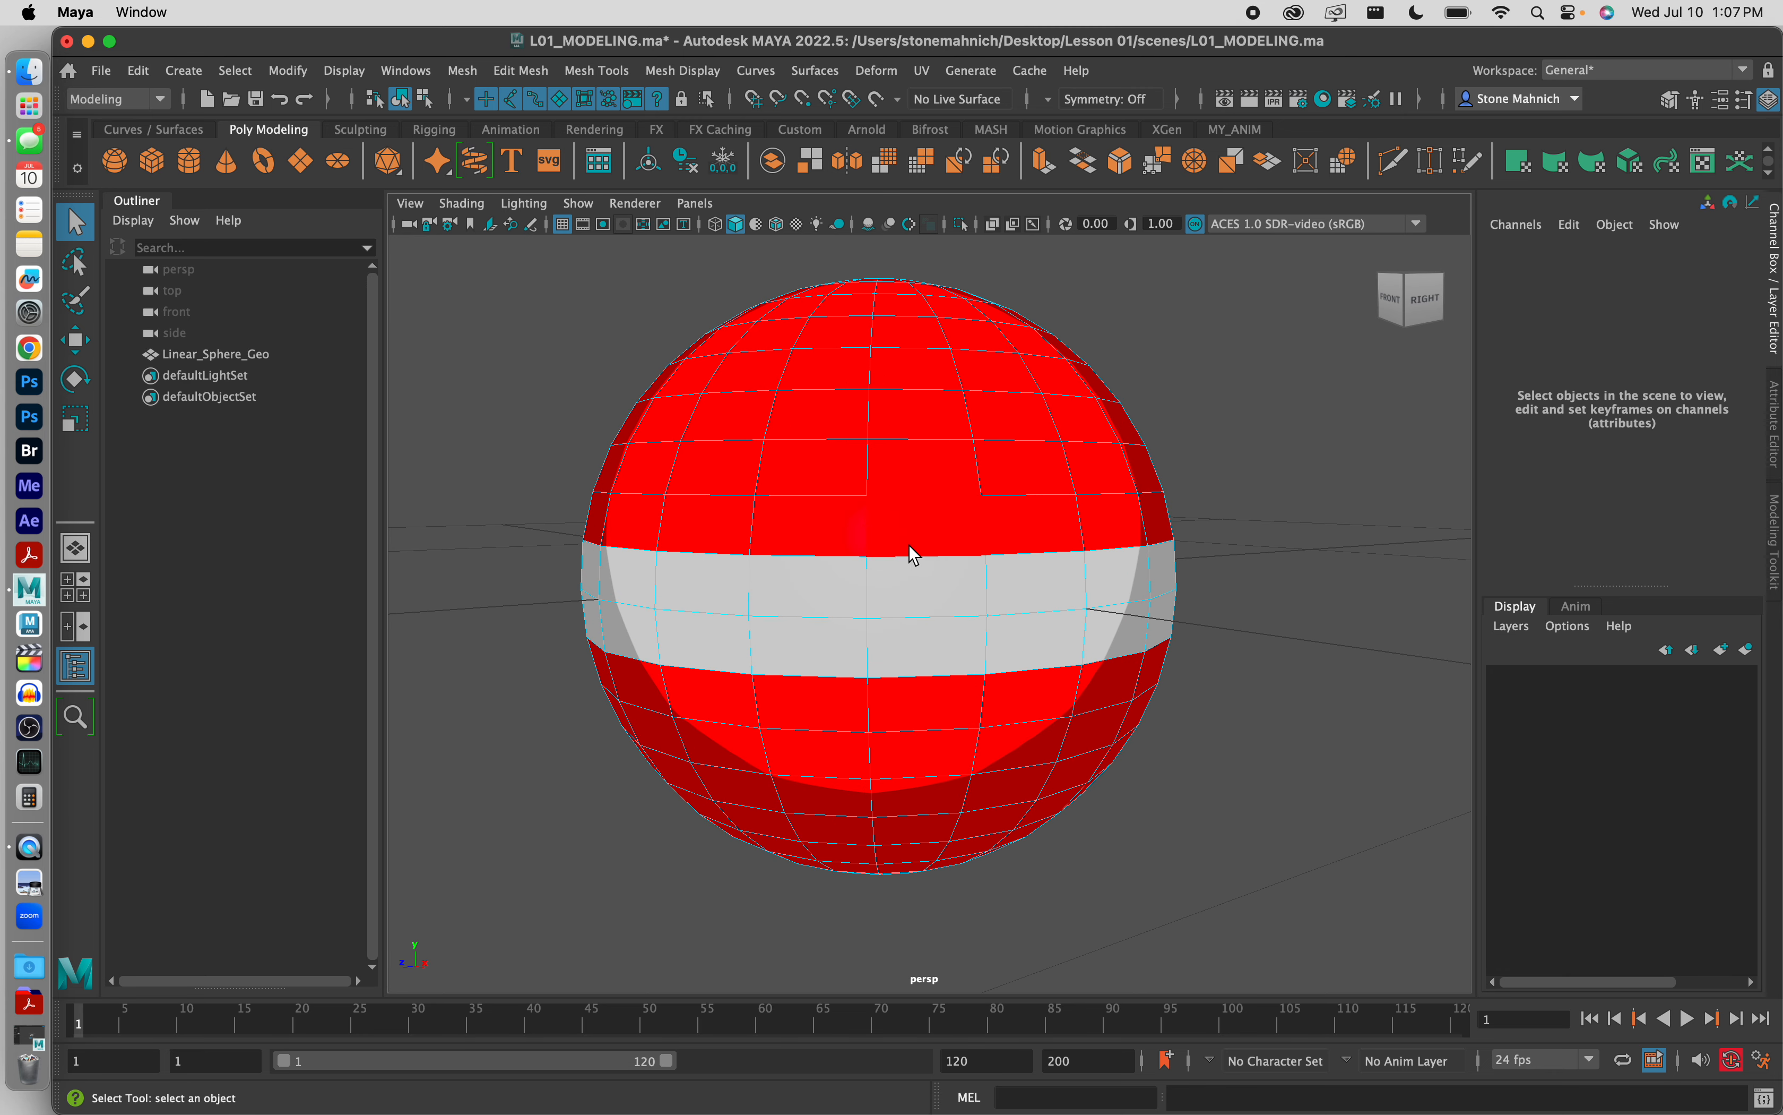
{"action": "right_click_drag", "start_coordinate": [857, 534], "coordinate": [939, 498]}
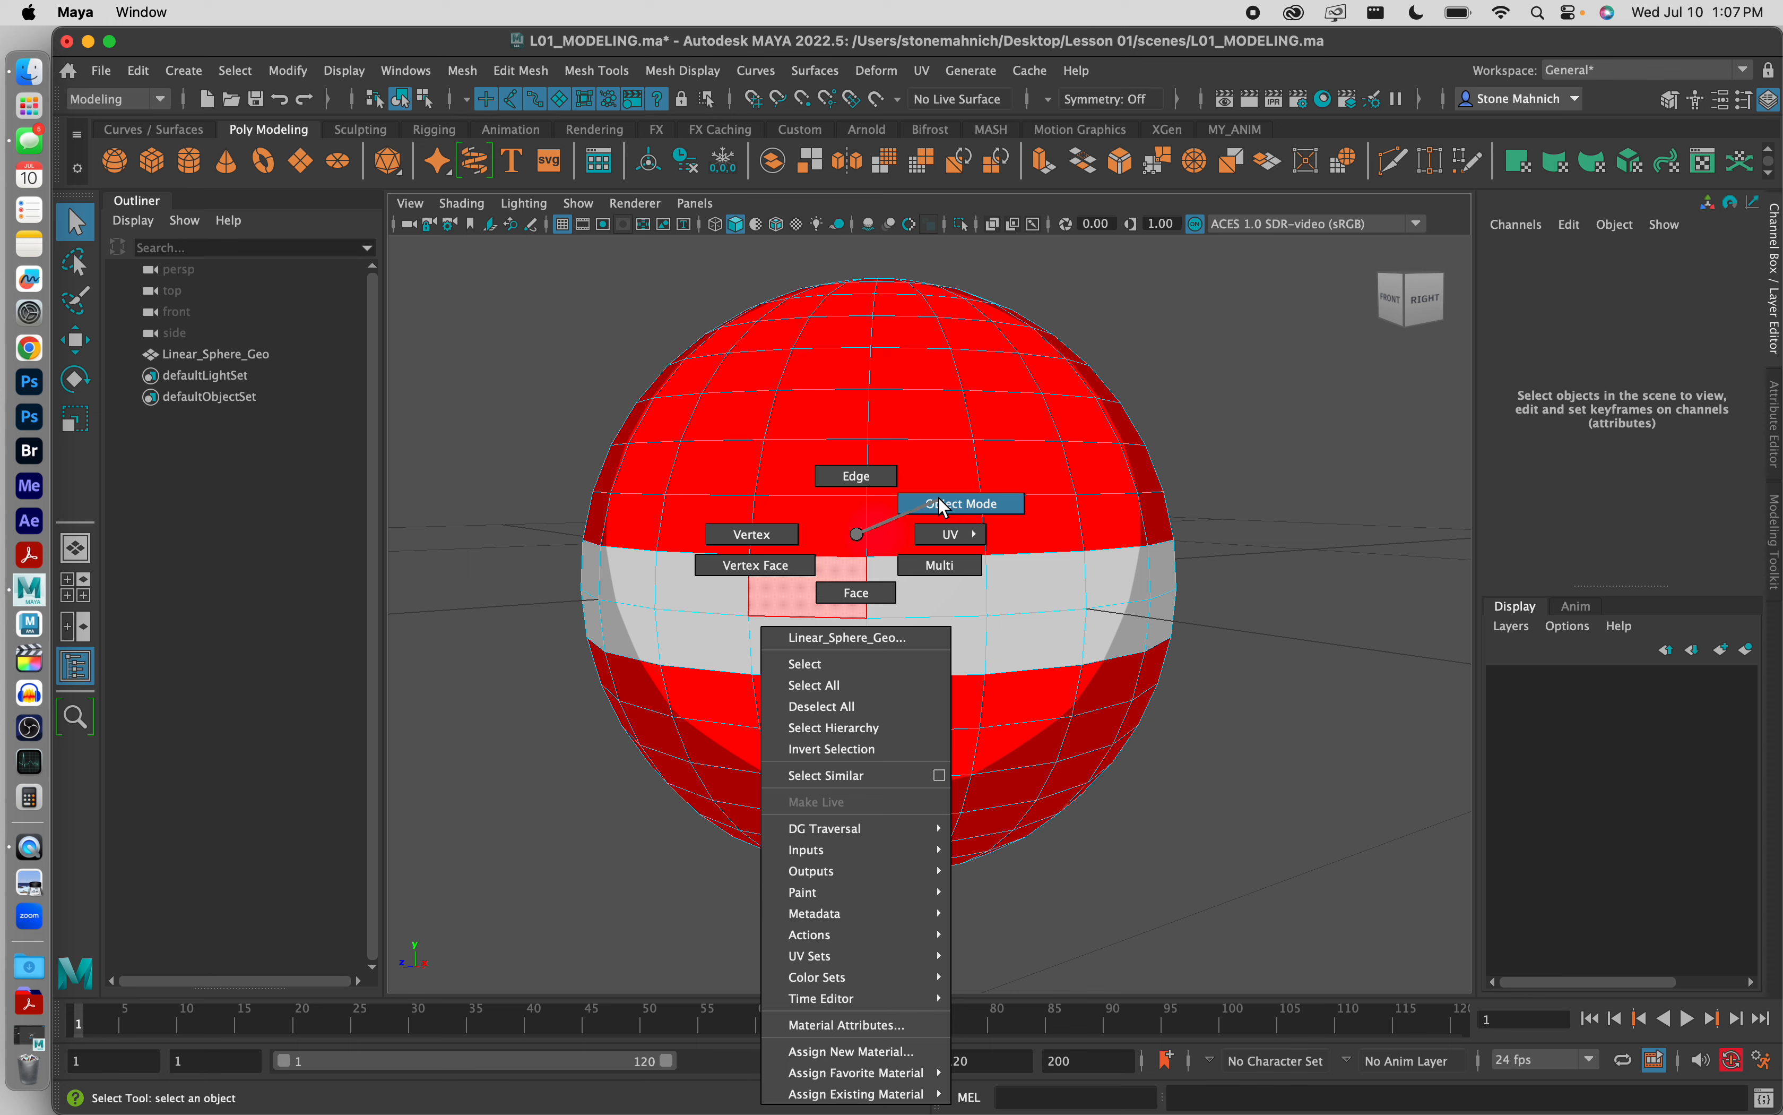
{"action": "left_click", "coordinate": [1205, 452]}
{"action": "left_click", "coordinate": [886, 520]}
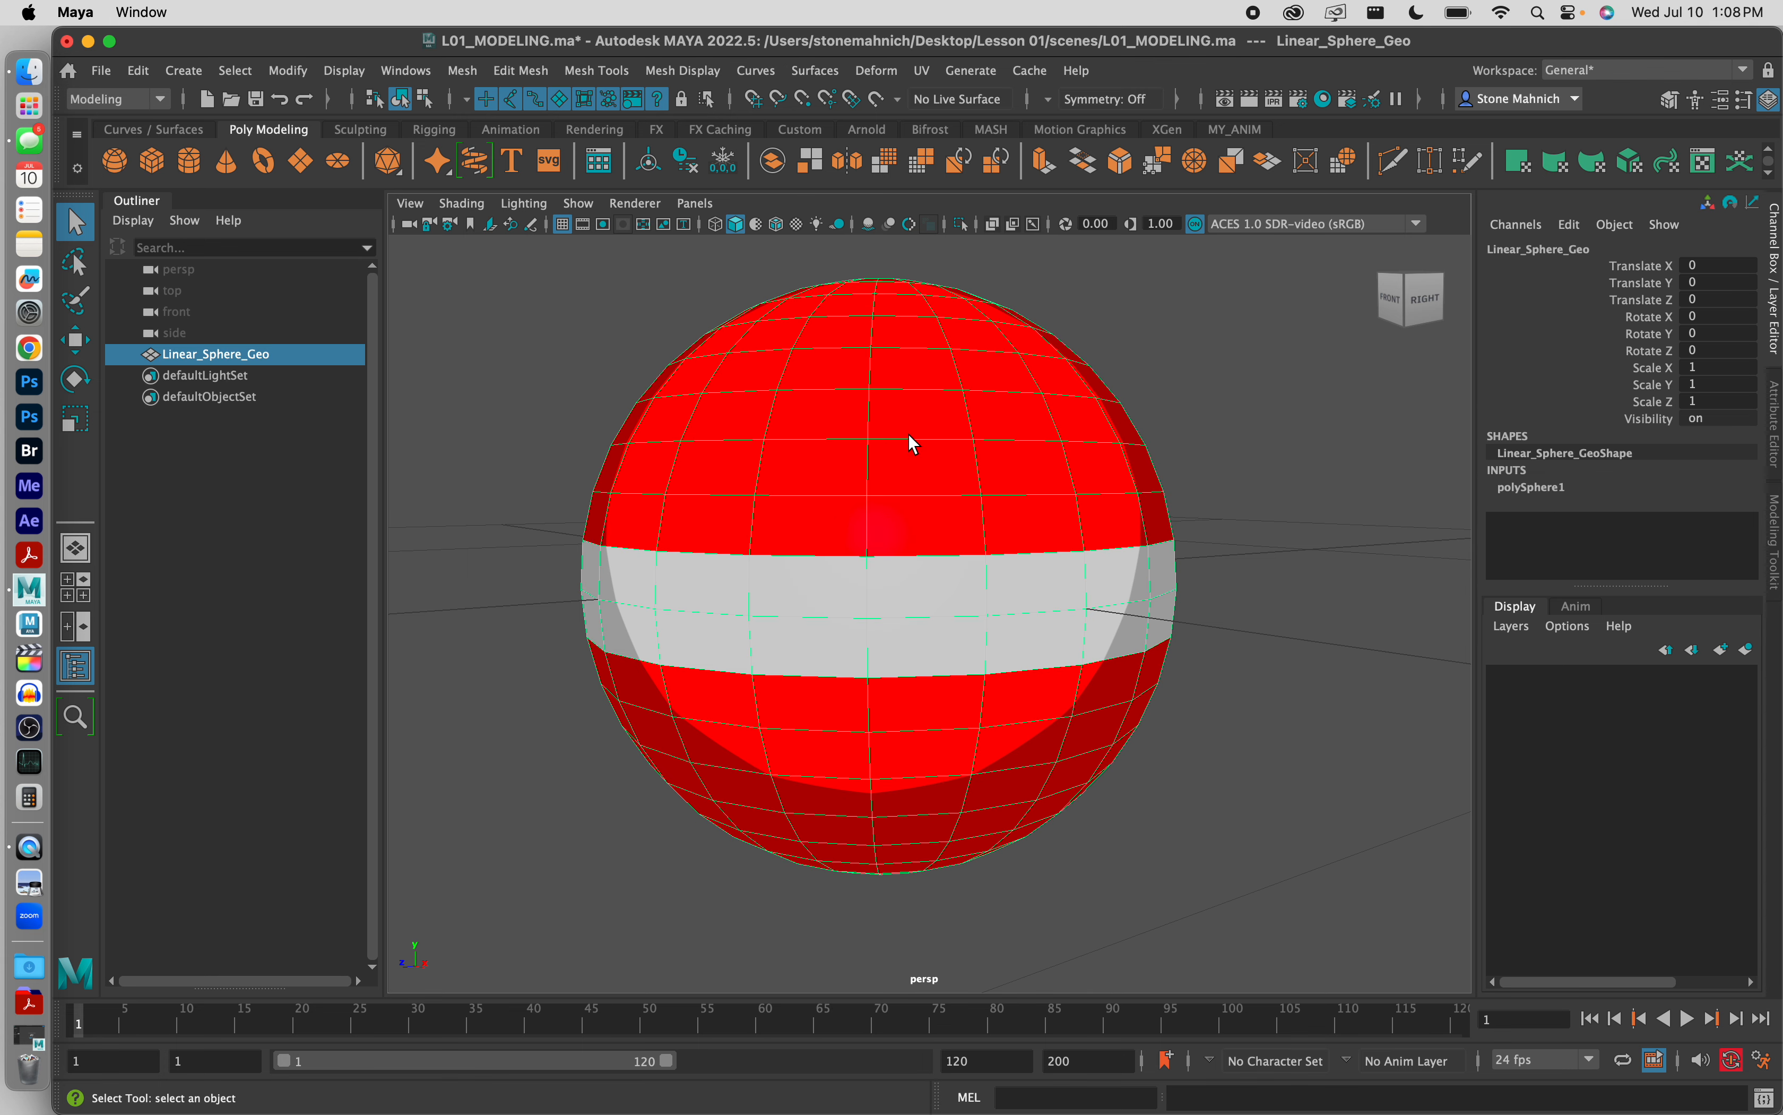
{"action": "left_click", "coordinate": [1194, 423]}
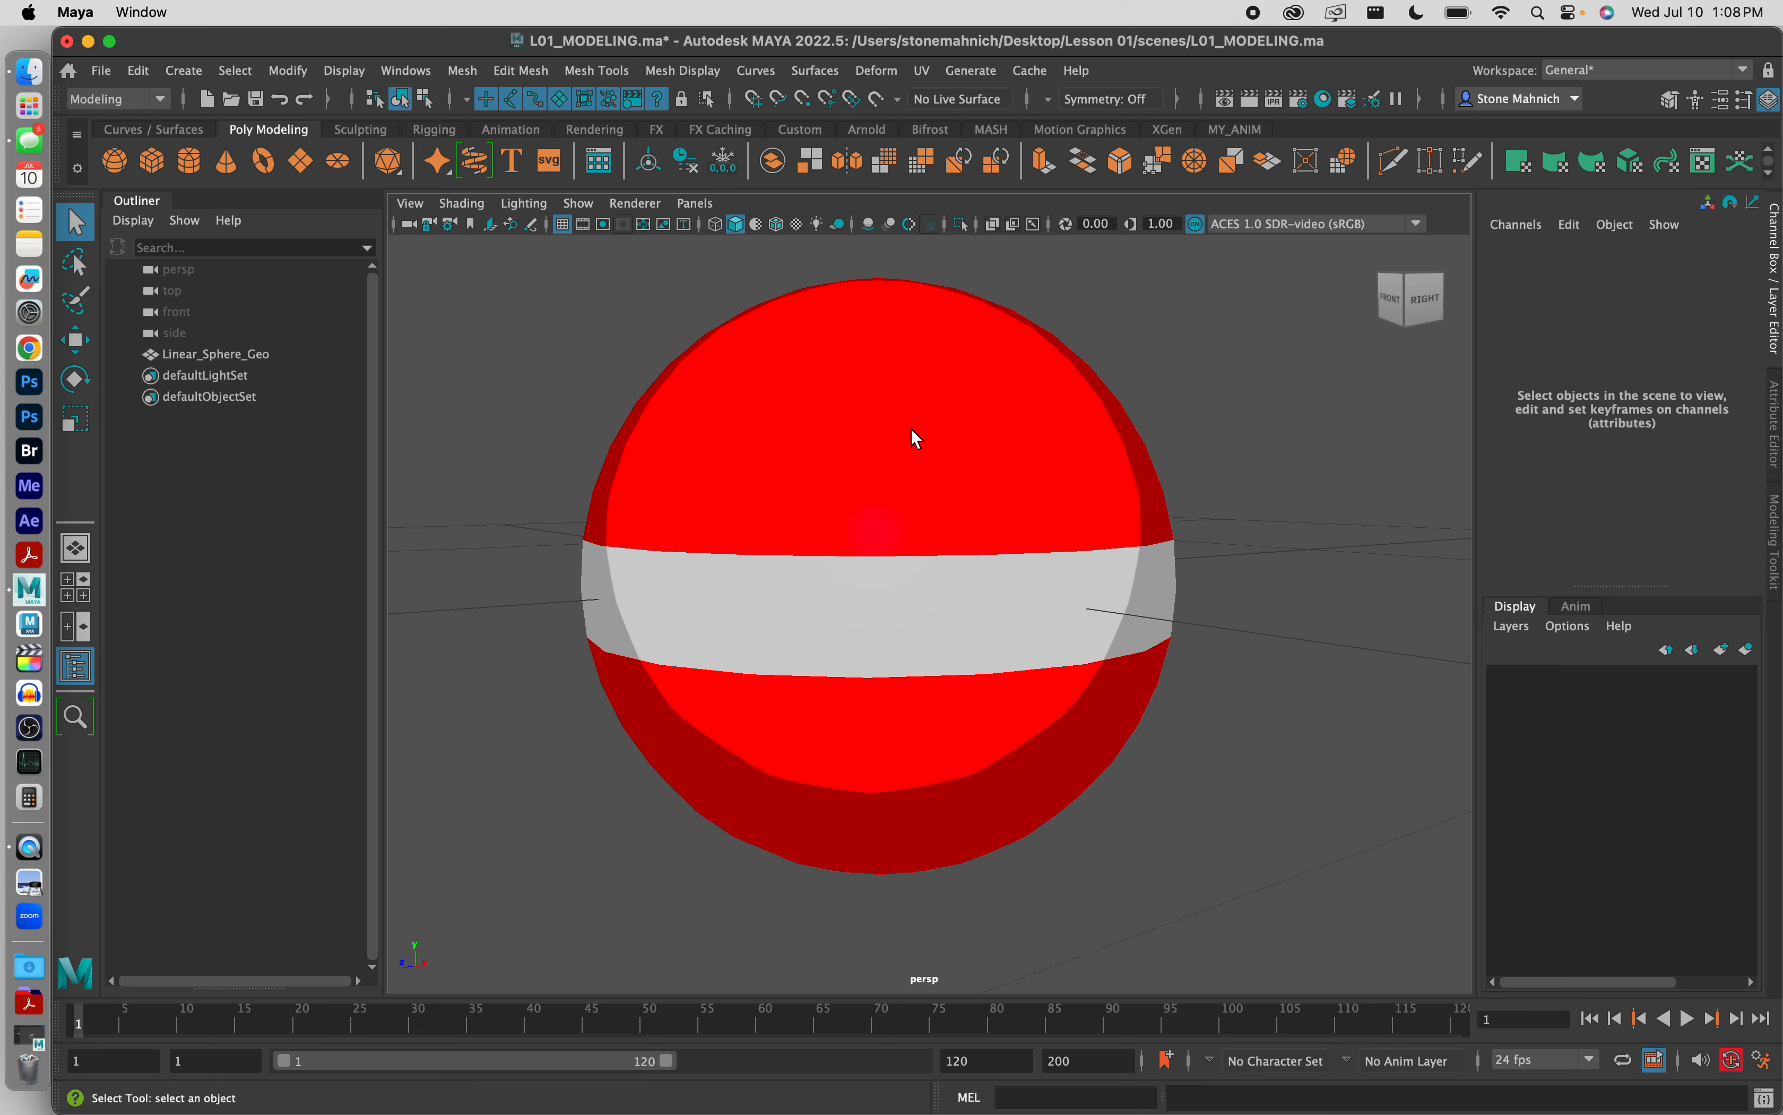
Step: Create two NURBS circles at the origin around the sphere
{"action": "left_click_drag", "start_coordinate": [911, 430], "coordinate": [911, 473], "text": "alt"}
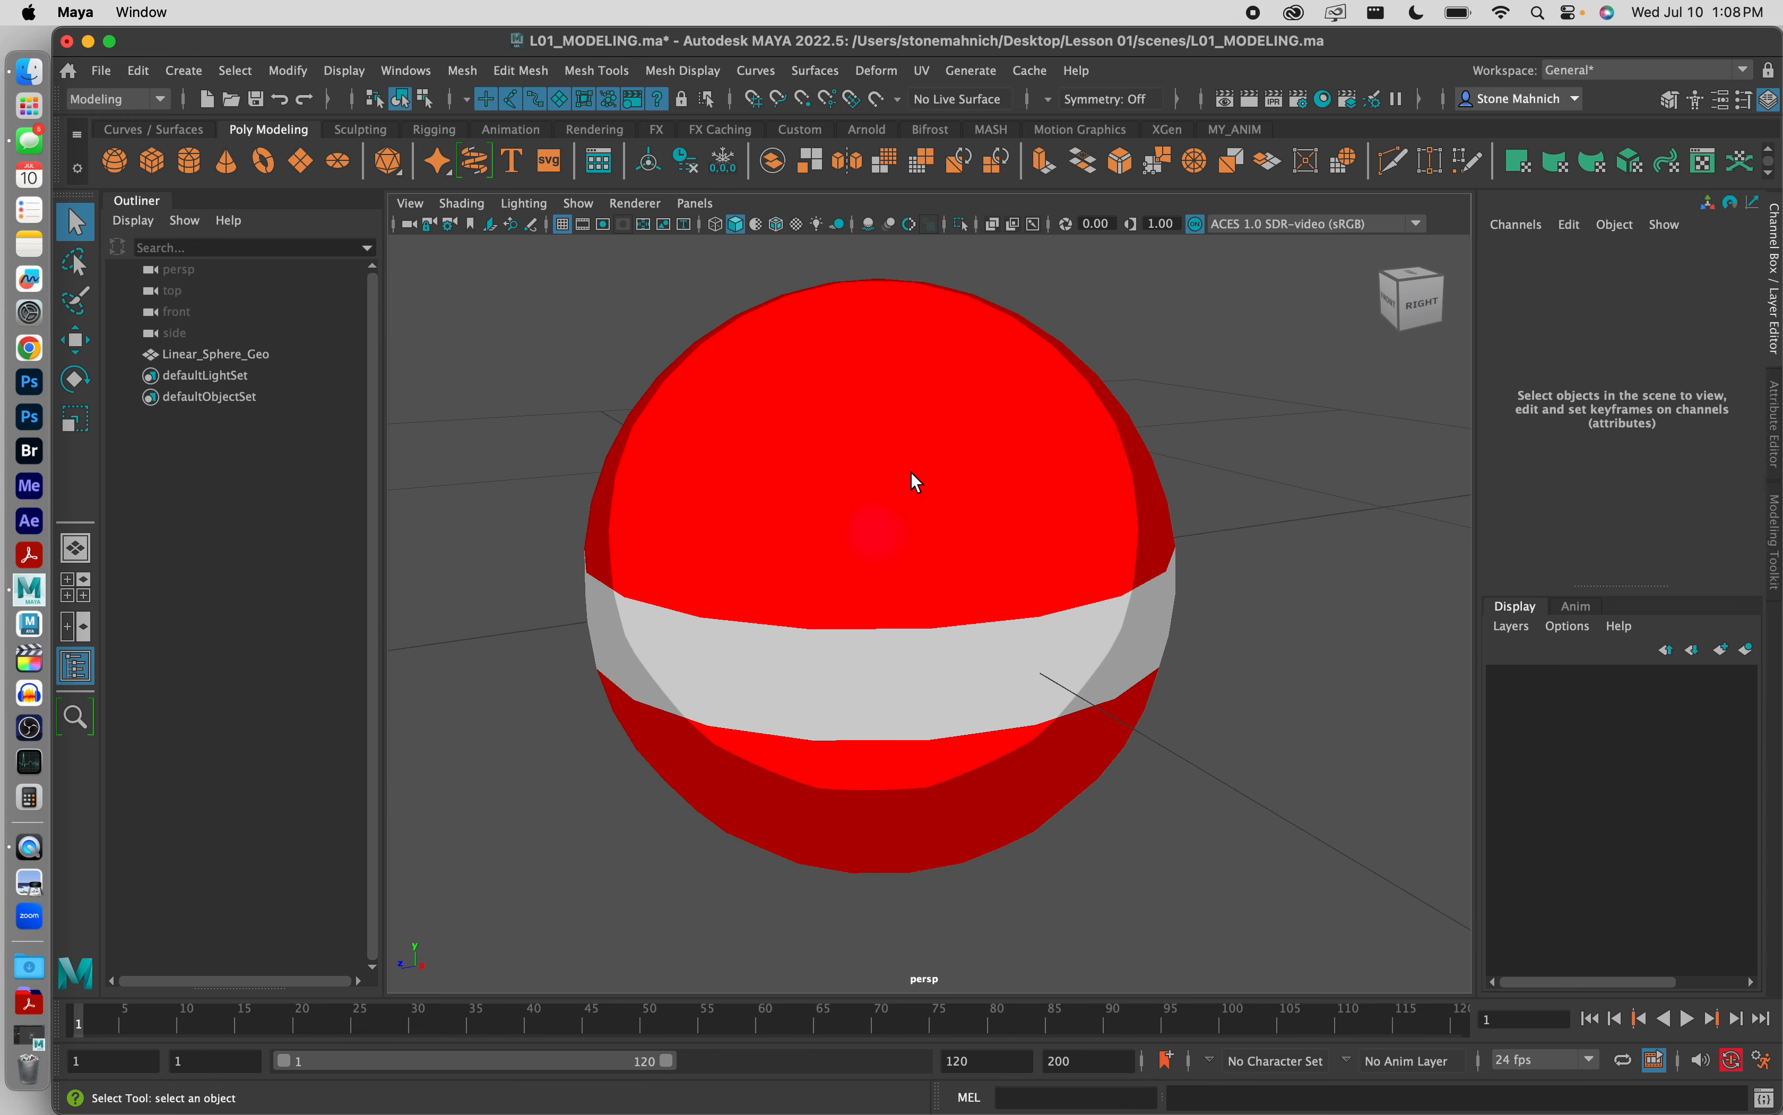
{"action": "scroll", "coordinate": [912, 476], "scroll_direction": "down", "scroll_amount": 8}
{"action": "scroll", "coordinate": [856, 495], "scroll_direction": "up", "scroll_amount": 4}
{"action": "mouse_move", "coordinate": [912, 475]}
{"action": "middle_mouse_down", "text": "alt"}
{"action": "mouse_move", "coordinate": [856, 495]}
{"action": "mouse_move", "coordinate": [914, 506]}
{"action": "middle_mouse_up", "text": "alt"}
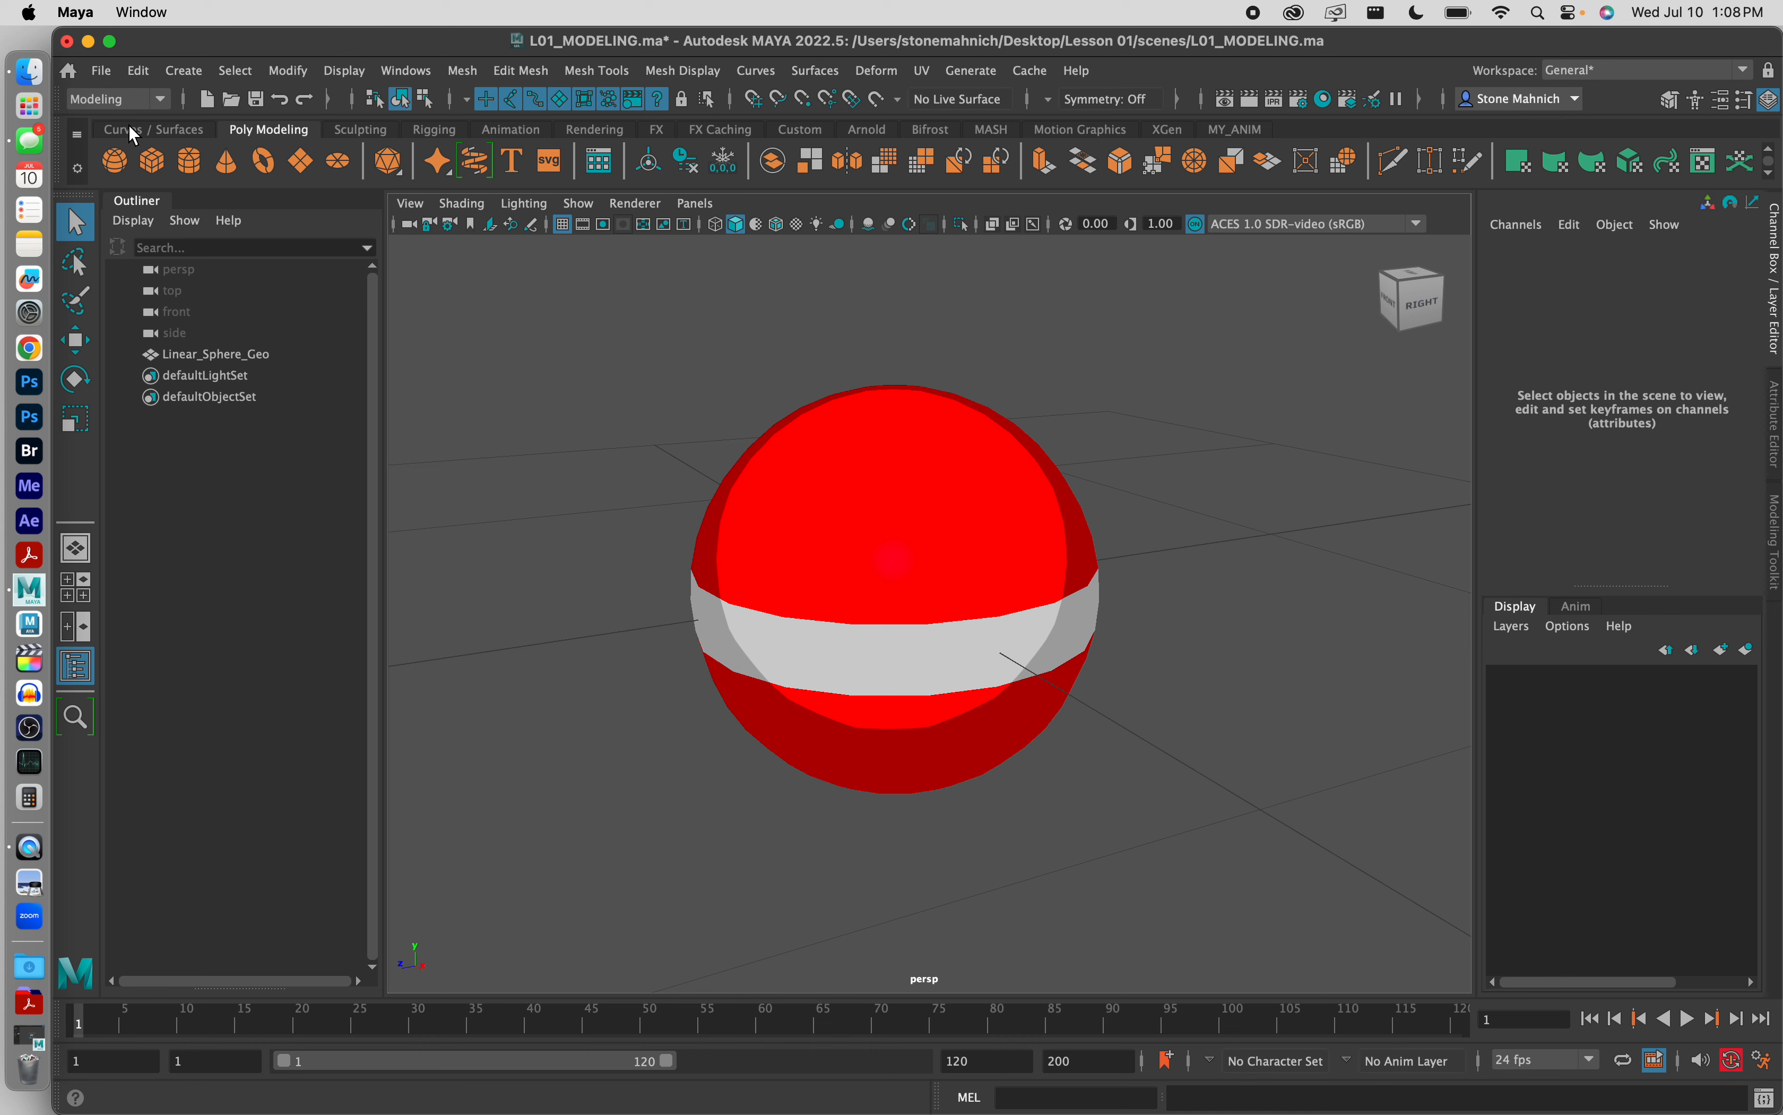
{"action": "left_click", "coordinate": [147, 129]}
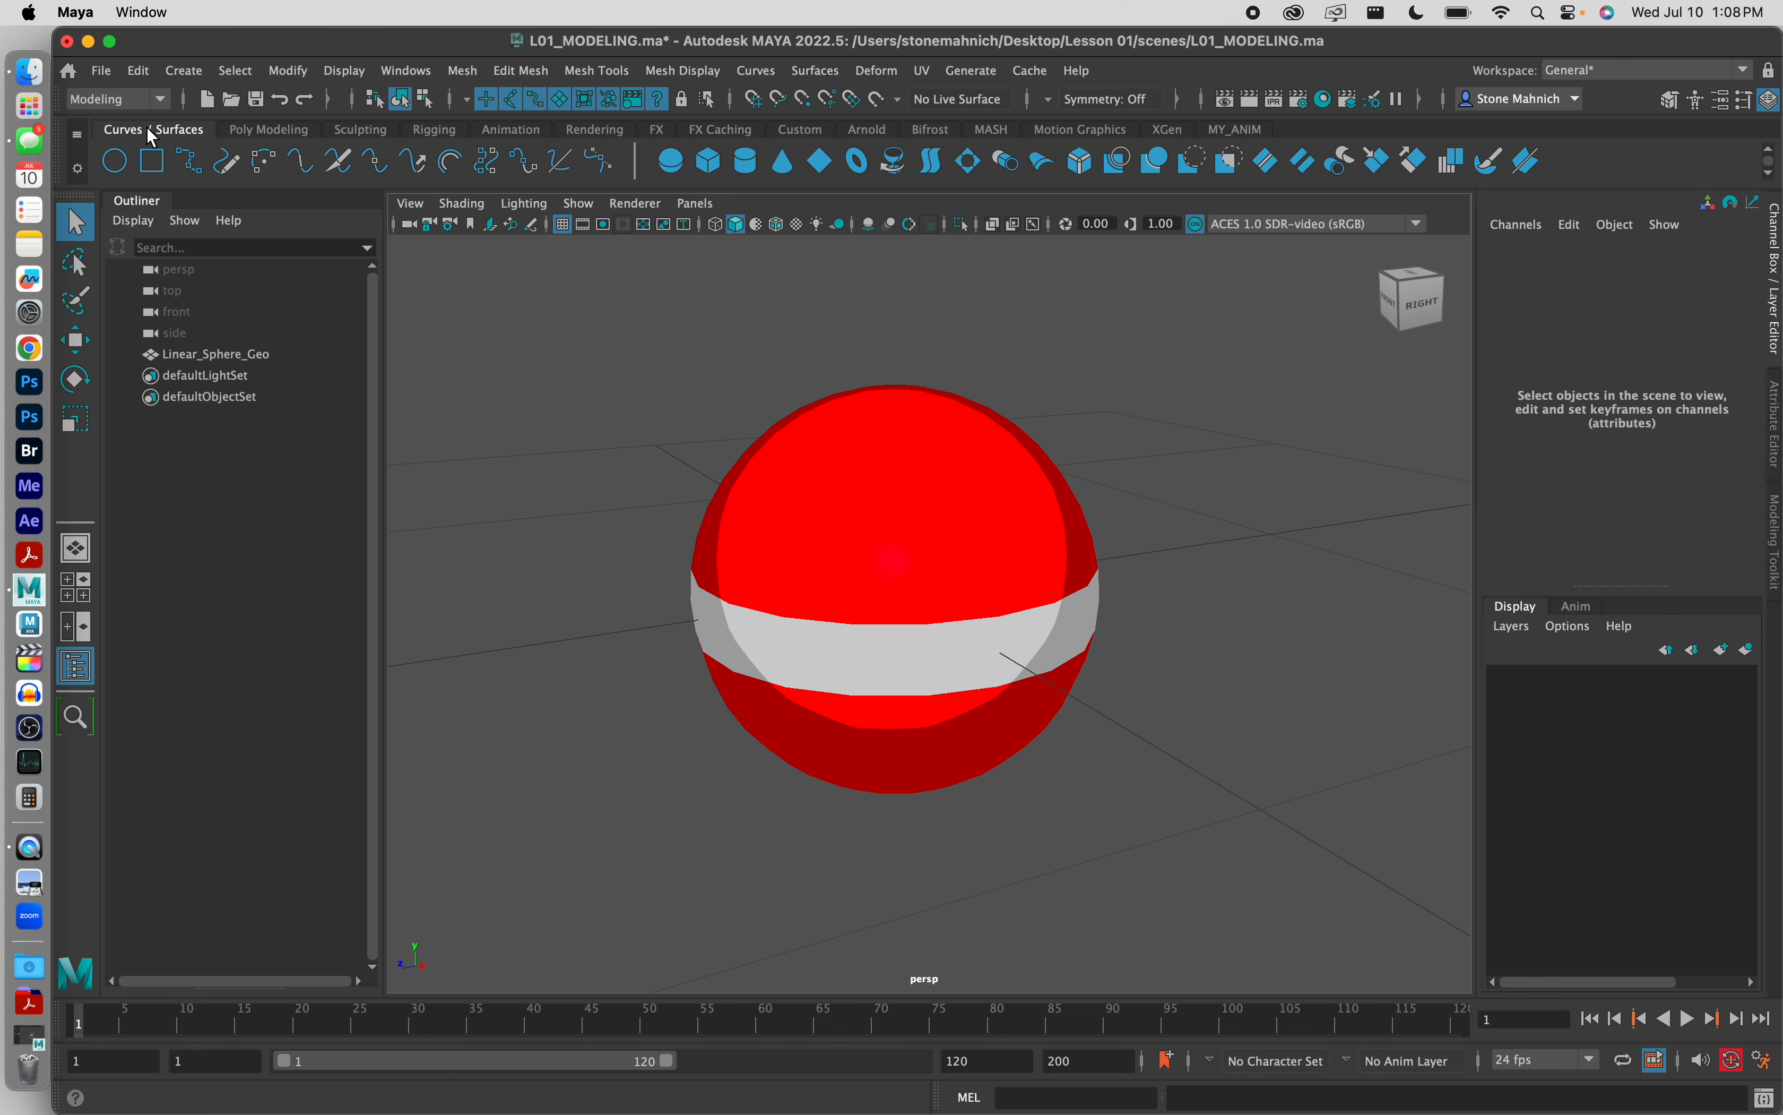
{"action": "left_click", "coordinate": [117, 161]}
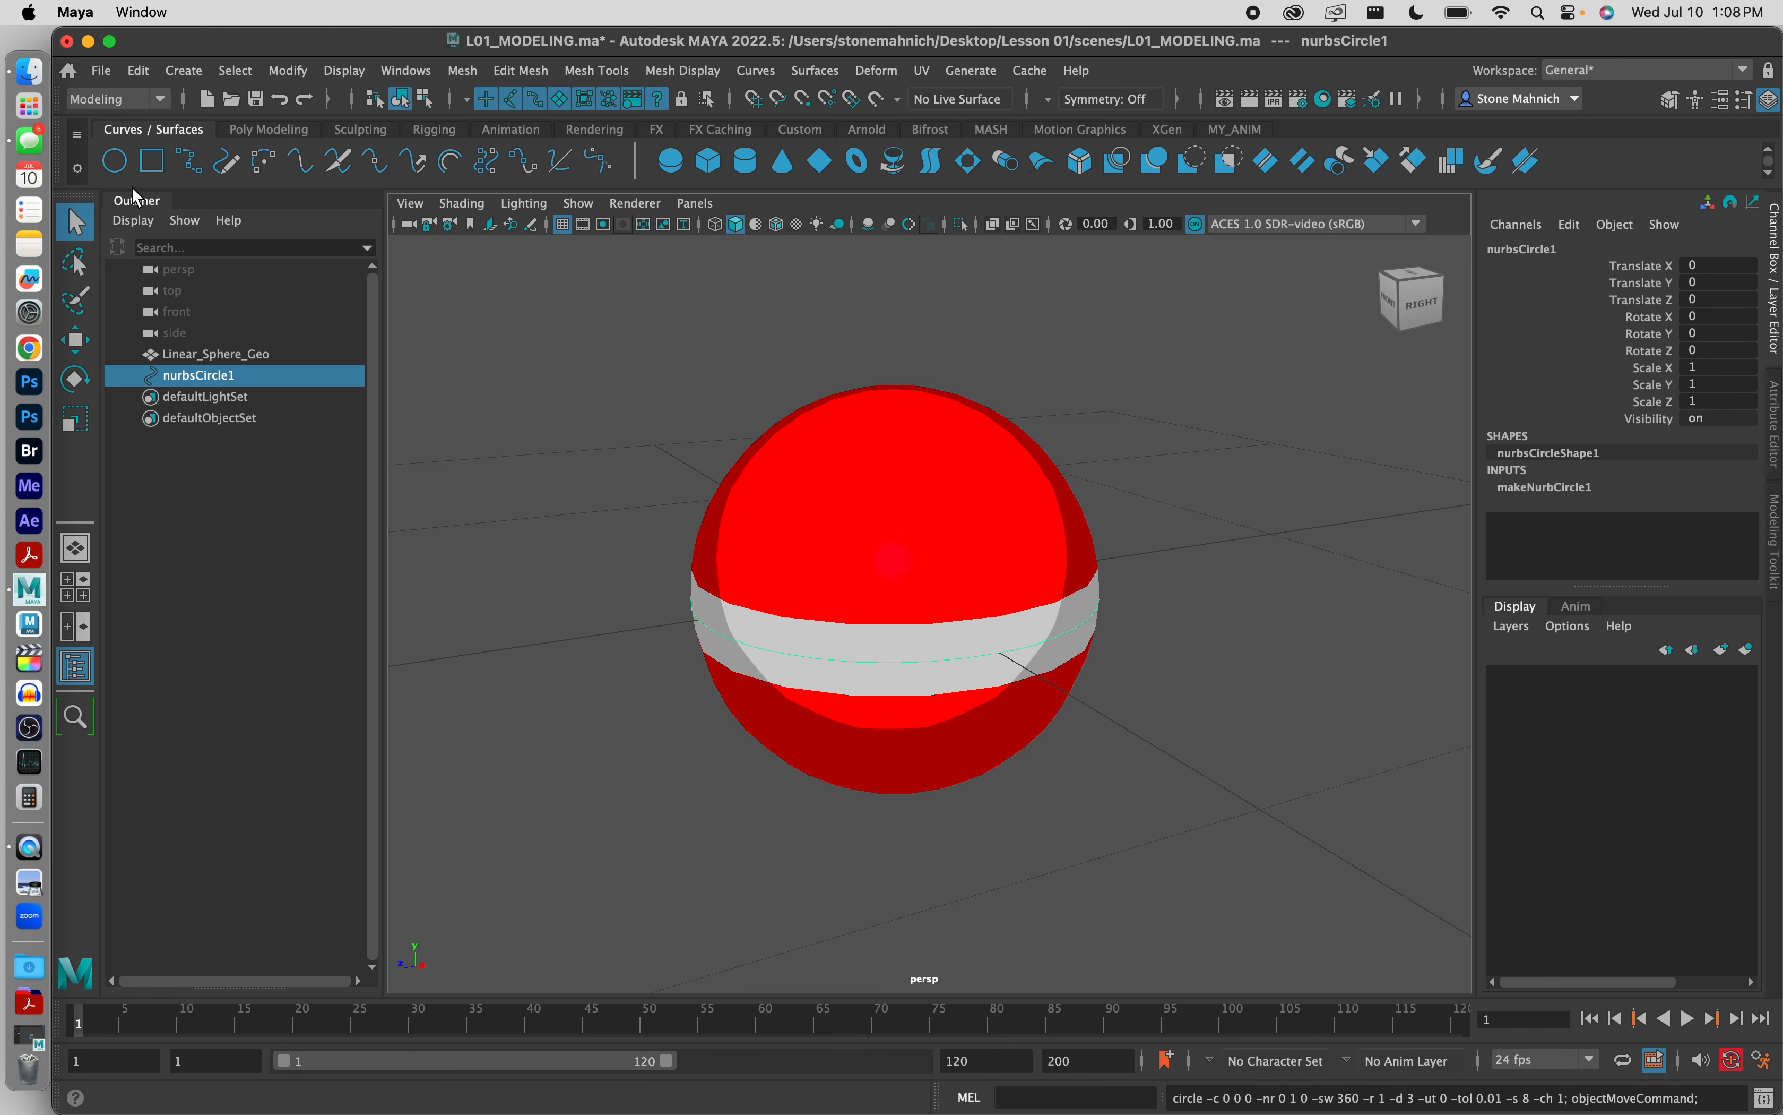
{"action": "left_click", "coordinate": [124, 167]}
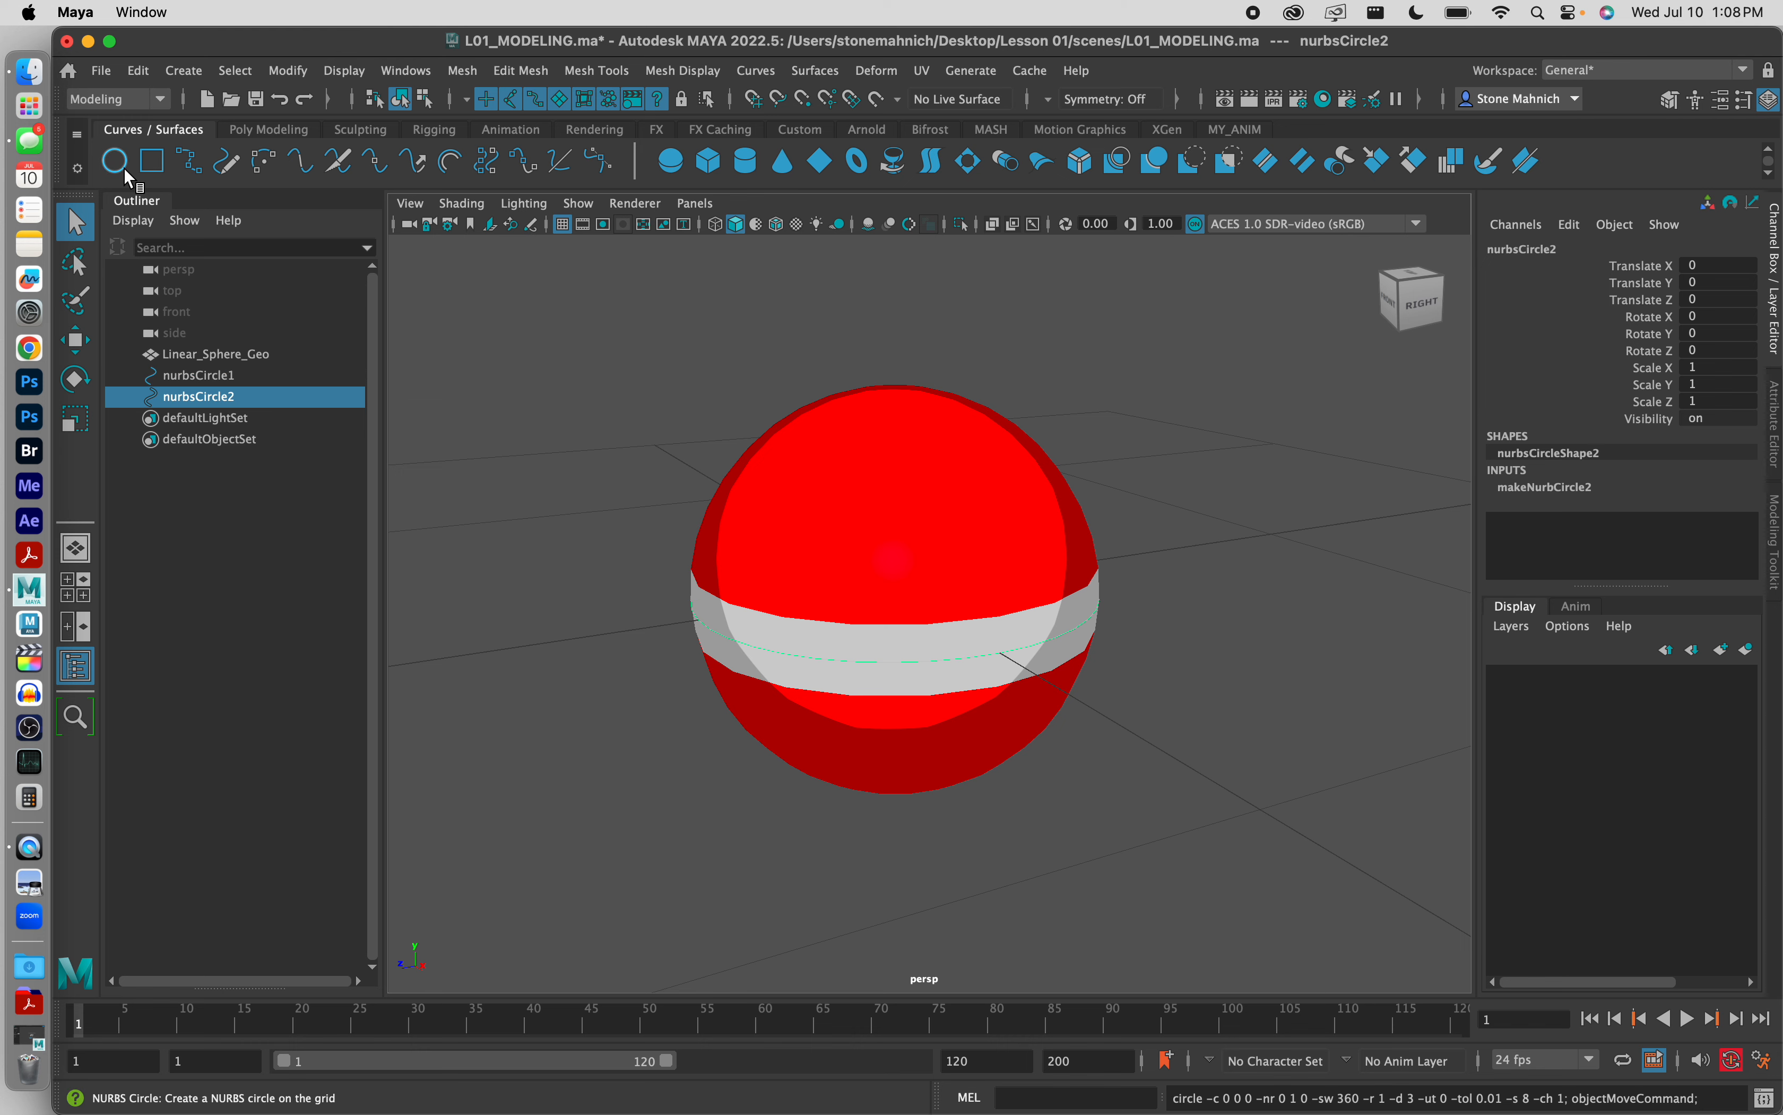
Step: Rename the first NURBS circle as Linear_Main_Ctrl
{"action": "left_click", "coordinate": [230, 373]}
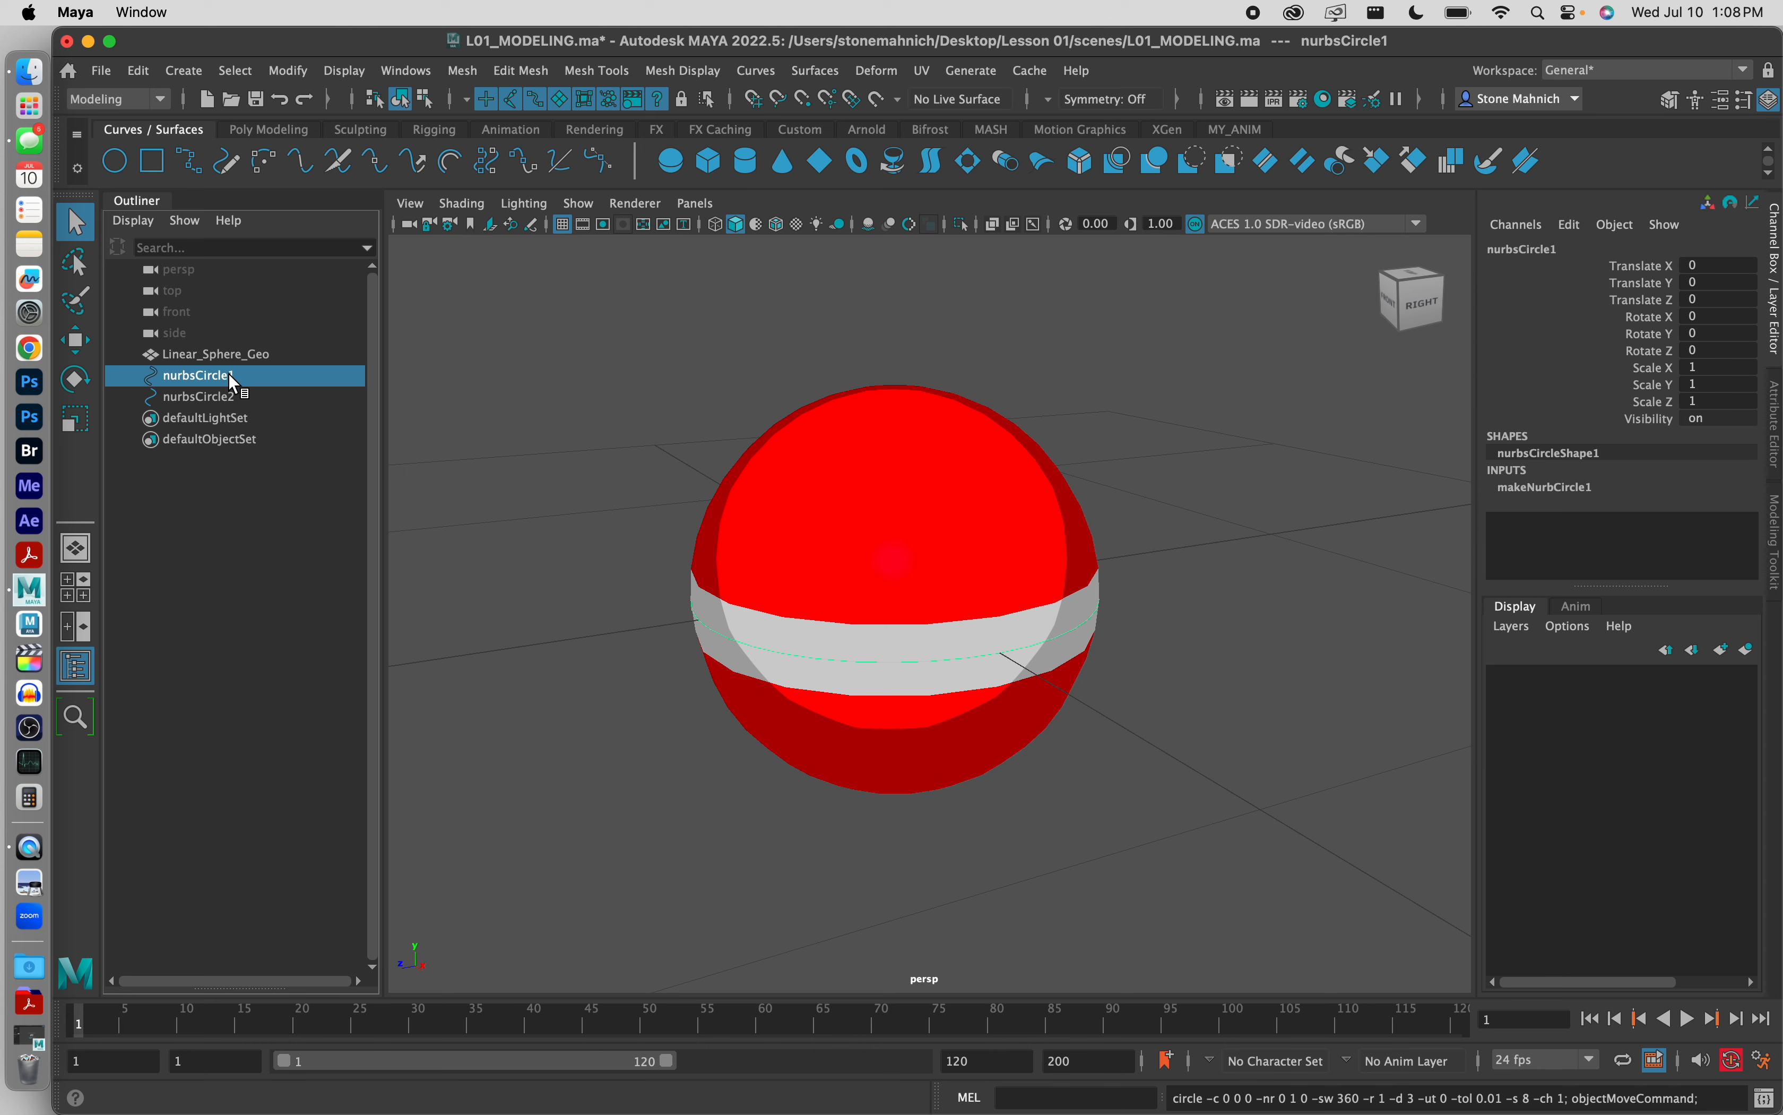
{"action": "double_click", "coordinate": [208, 379]}
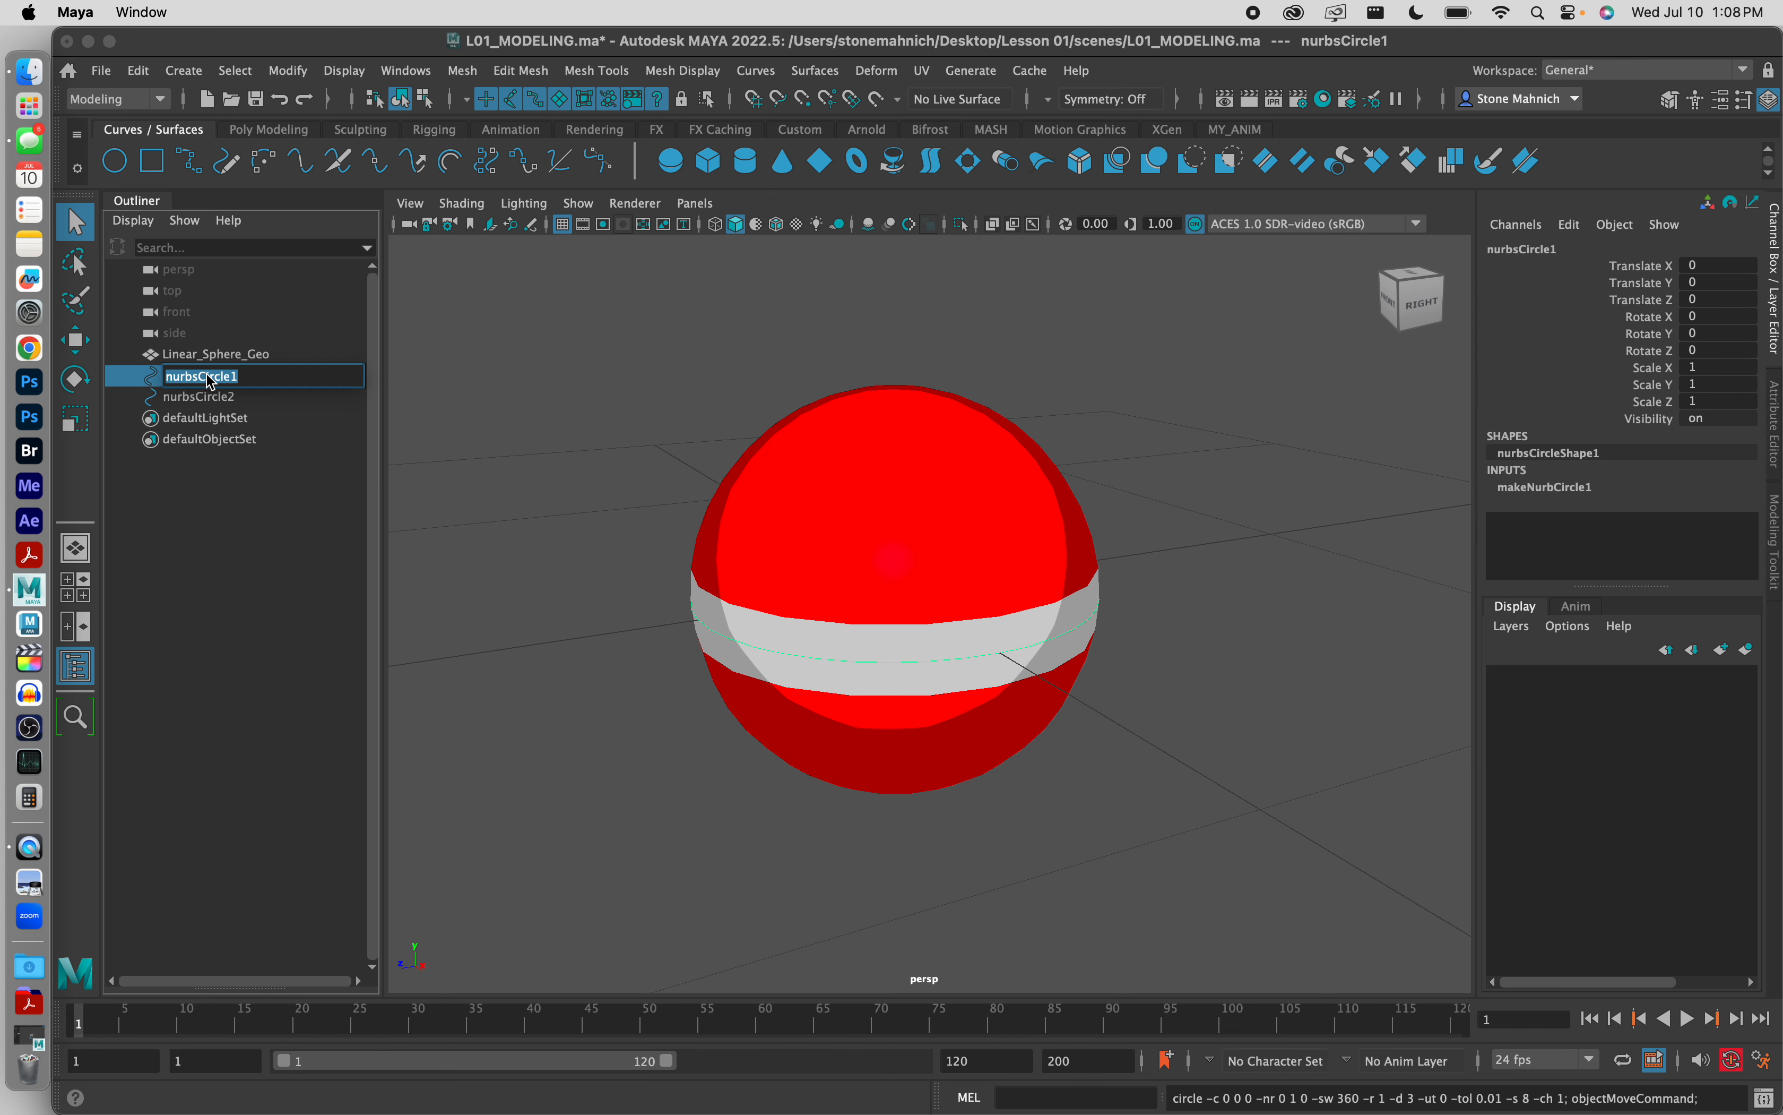
{"action": "type", "text": "Linear_Main_Ctrl"}
Step: Rename the second NURBS circle as Linear_Ghost_Ctrl
{"action": "left_click", "coordinate": [240, 402]}
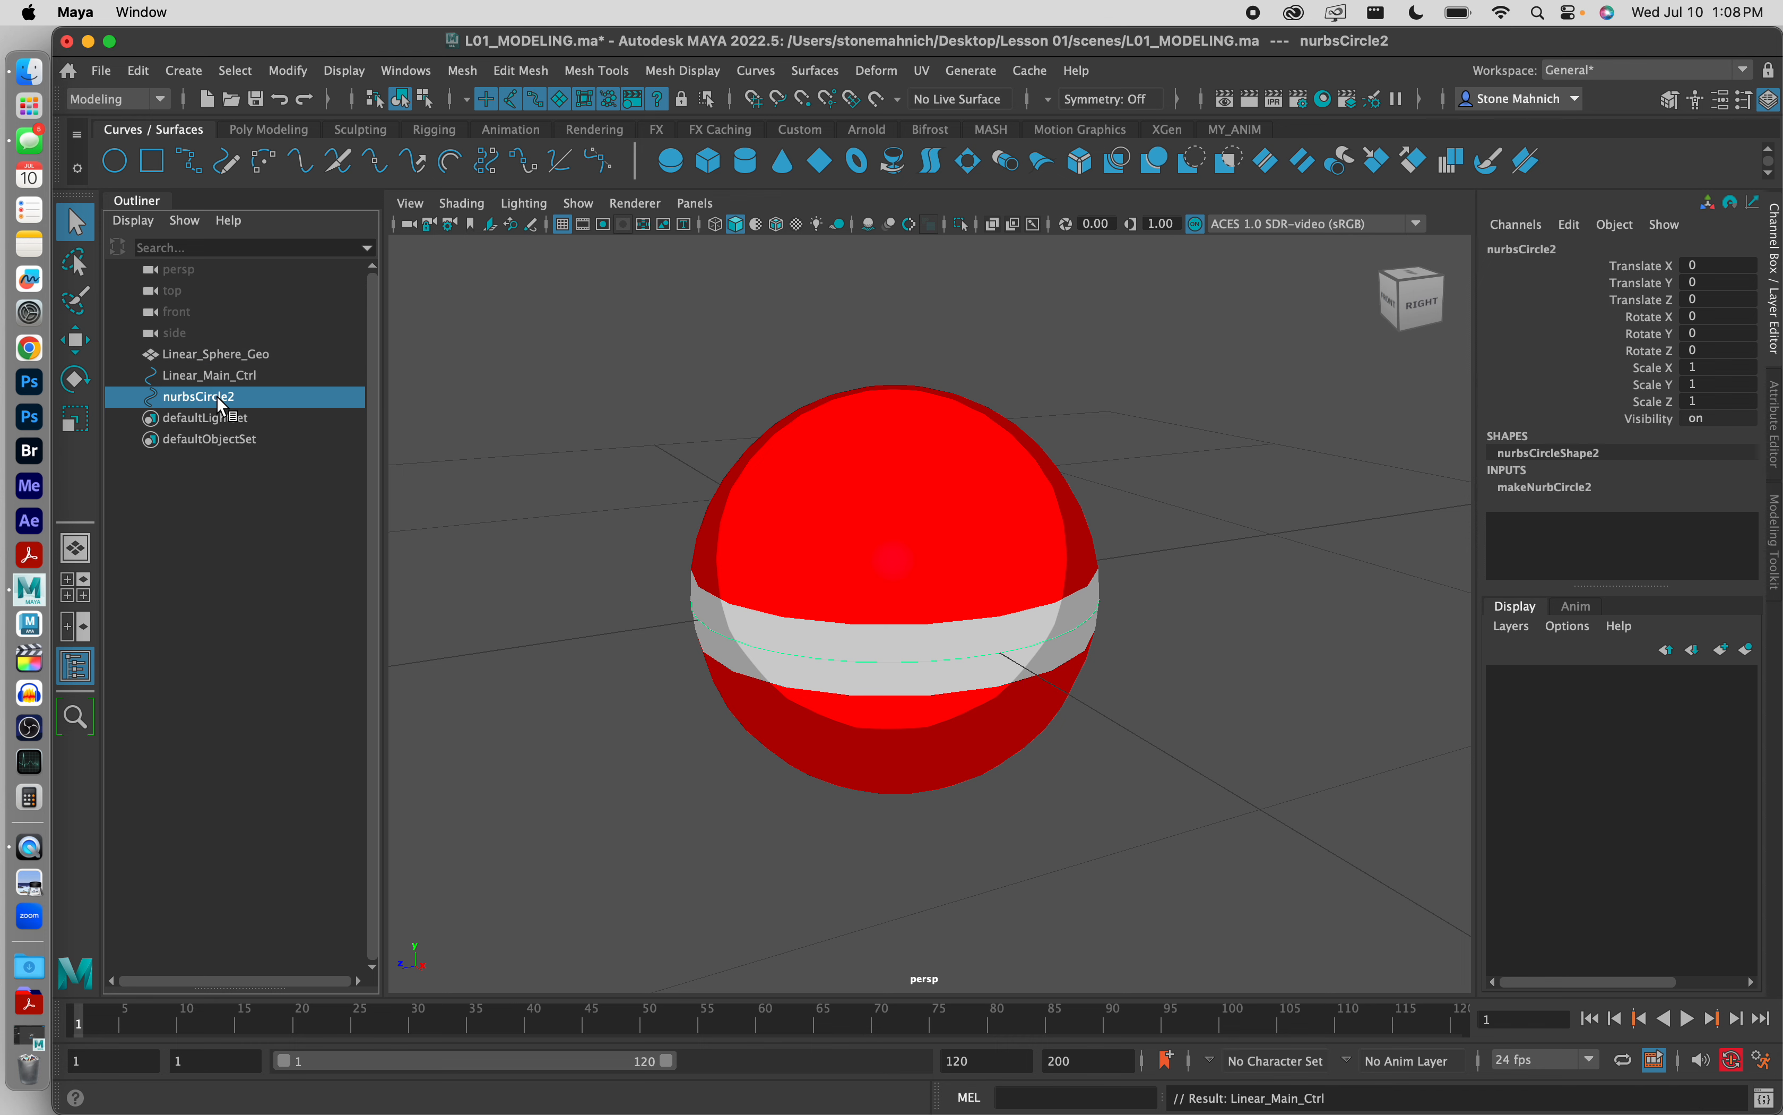
{"action": "double_click", "coordinate": [223, 401]}
{"action": "type", "text": "Linea"}
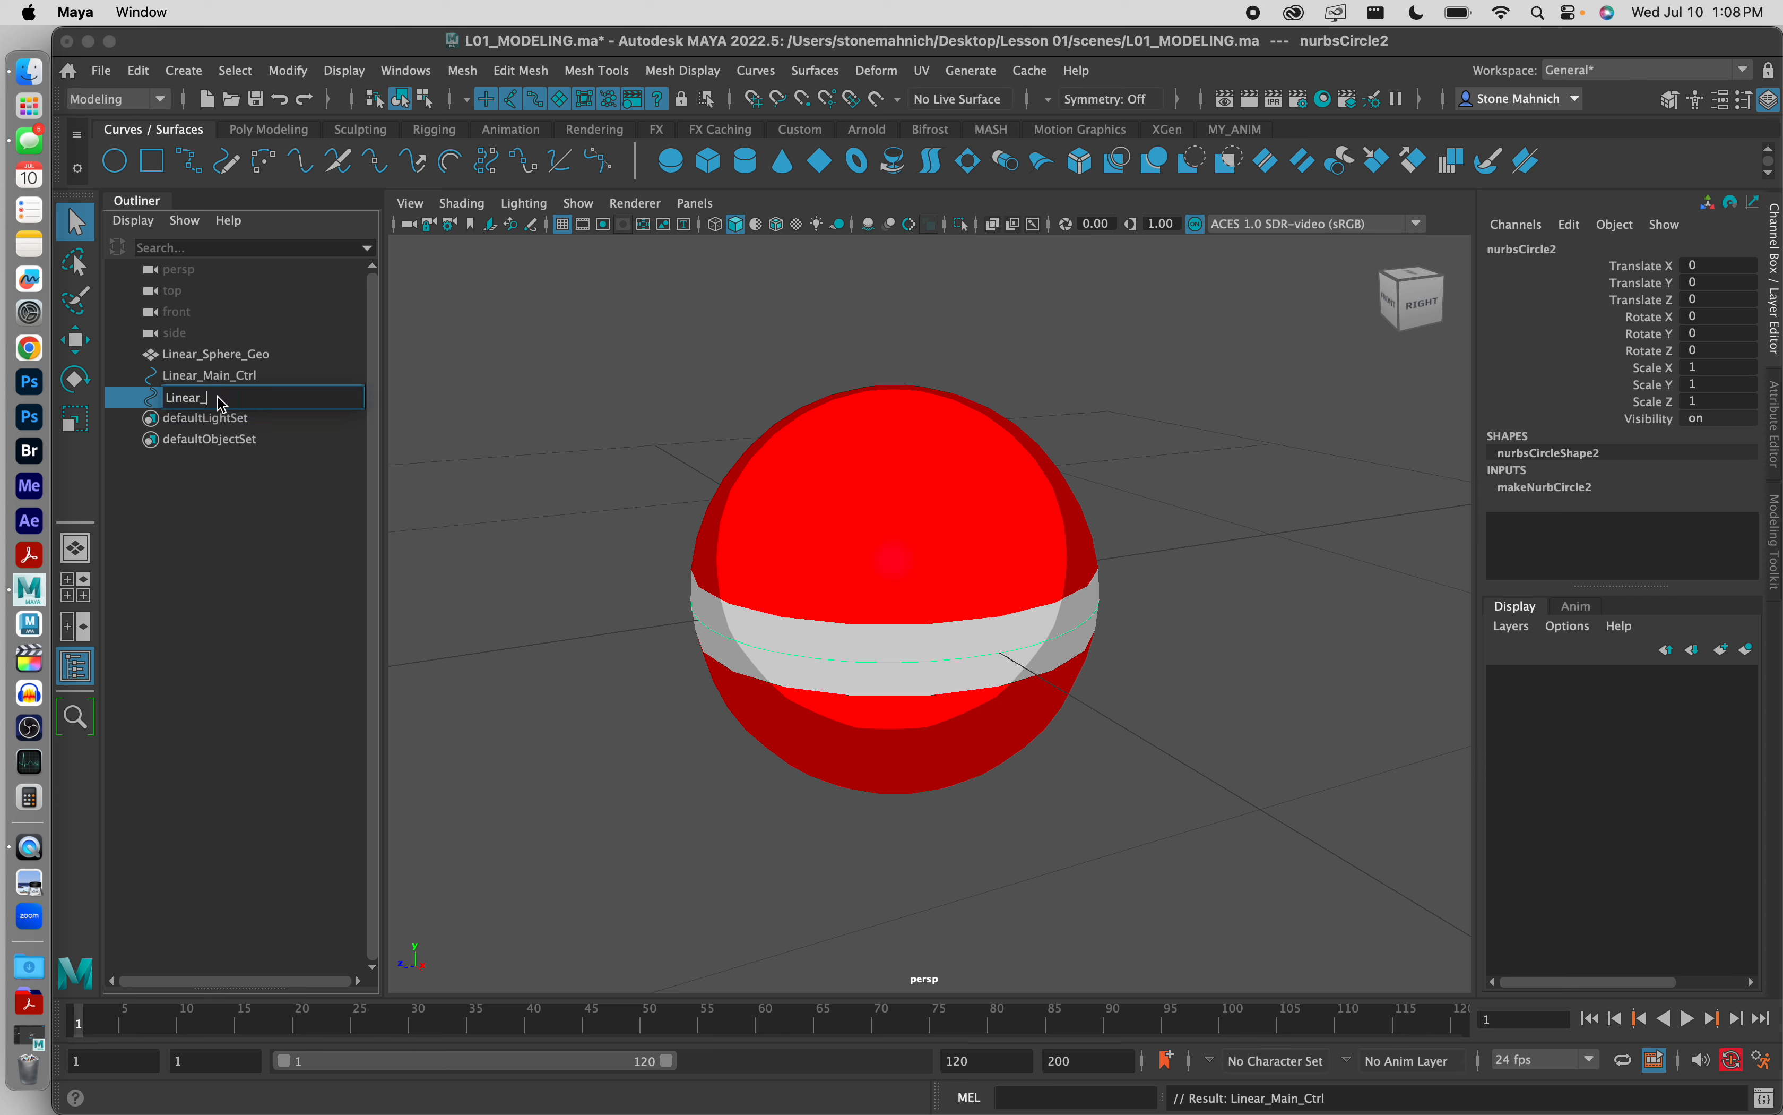
{"action": "type", "text": "r_Ghost_Ctrl"}
Step: Set Rotate X of Linear_Ghost_Ctrl to 90 and deselect the curve
{"action": "left_click", "coordinate": [257, 375]}
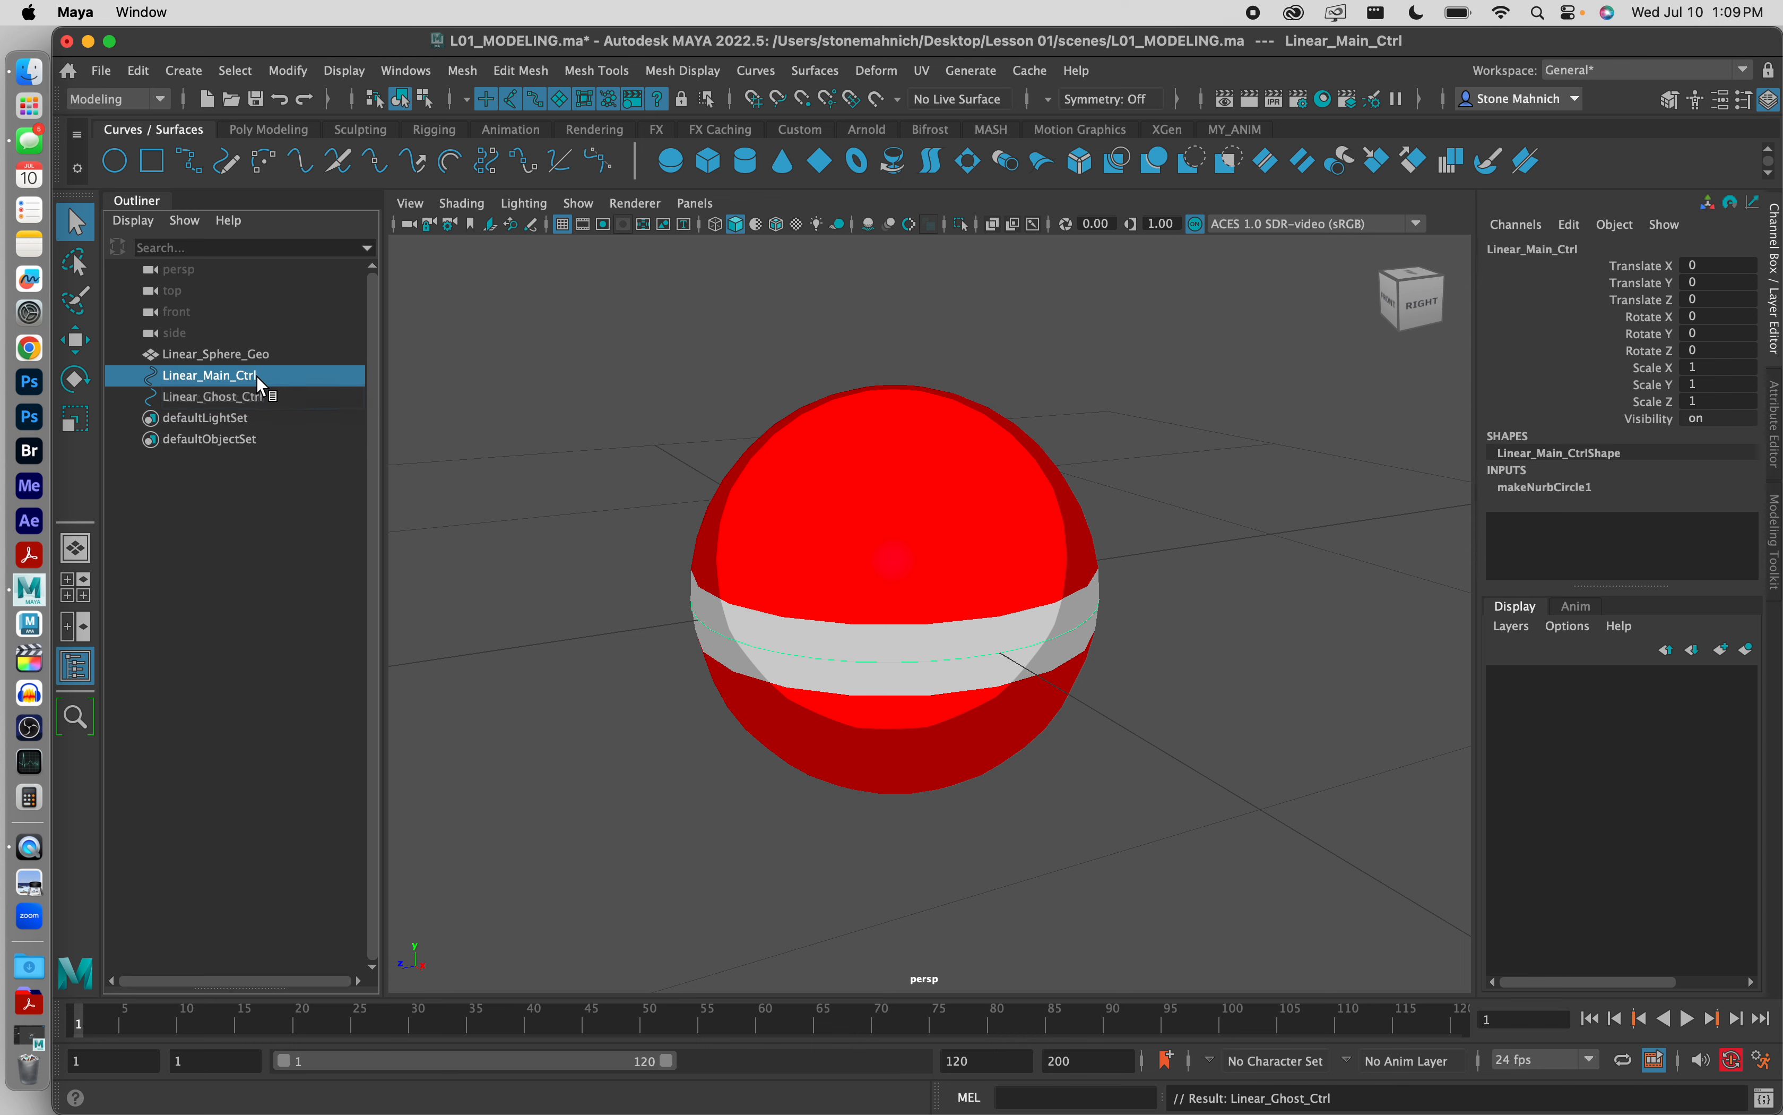
{"action": "left_click", "coordinate": [259, 390]}
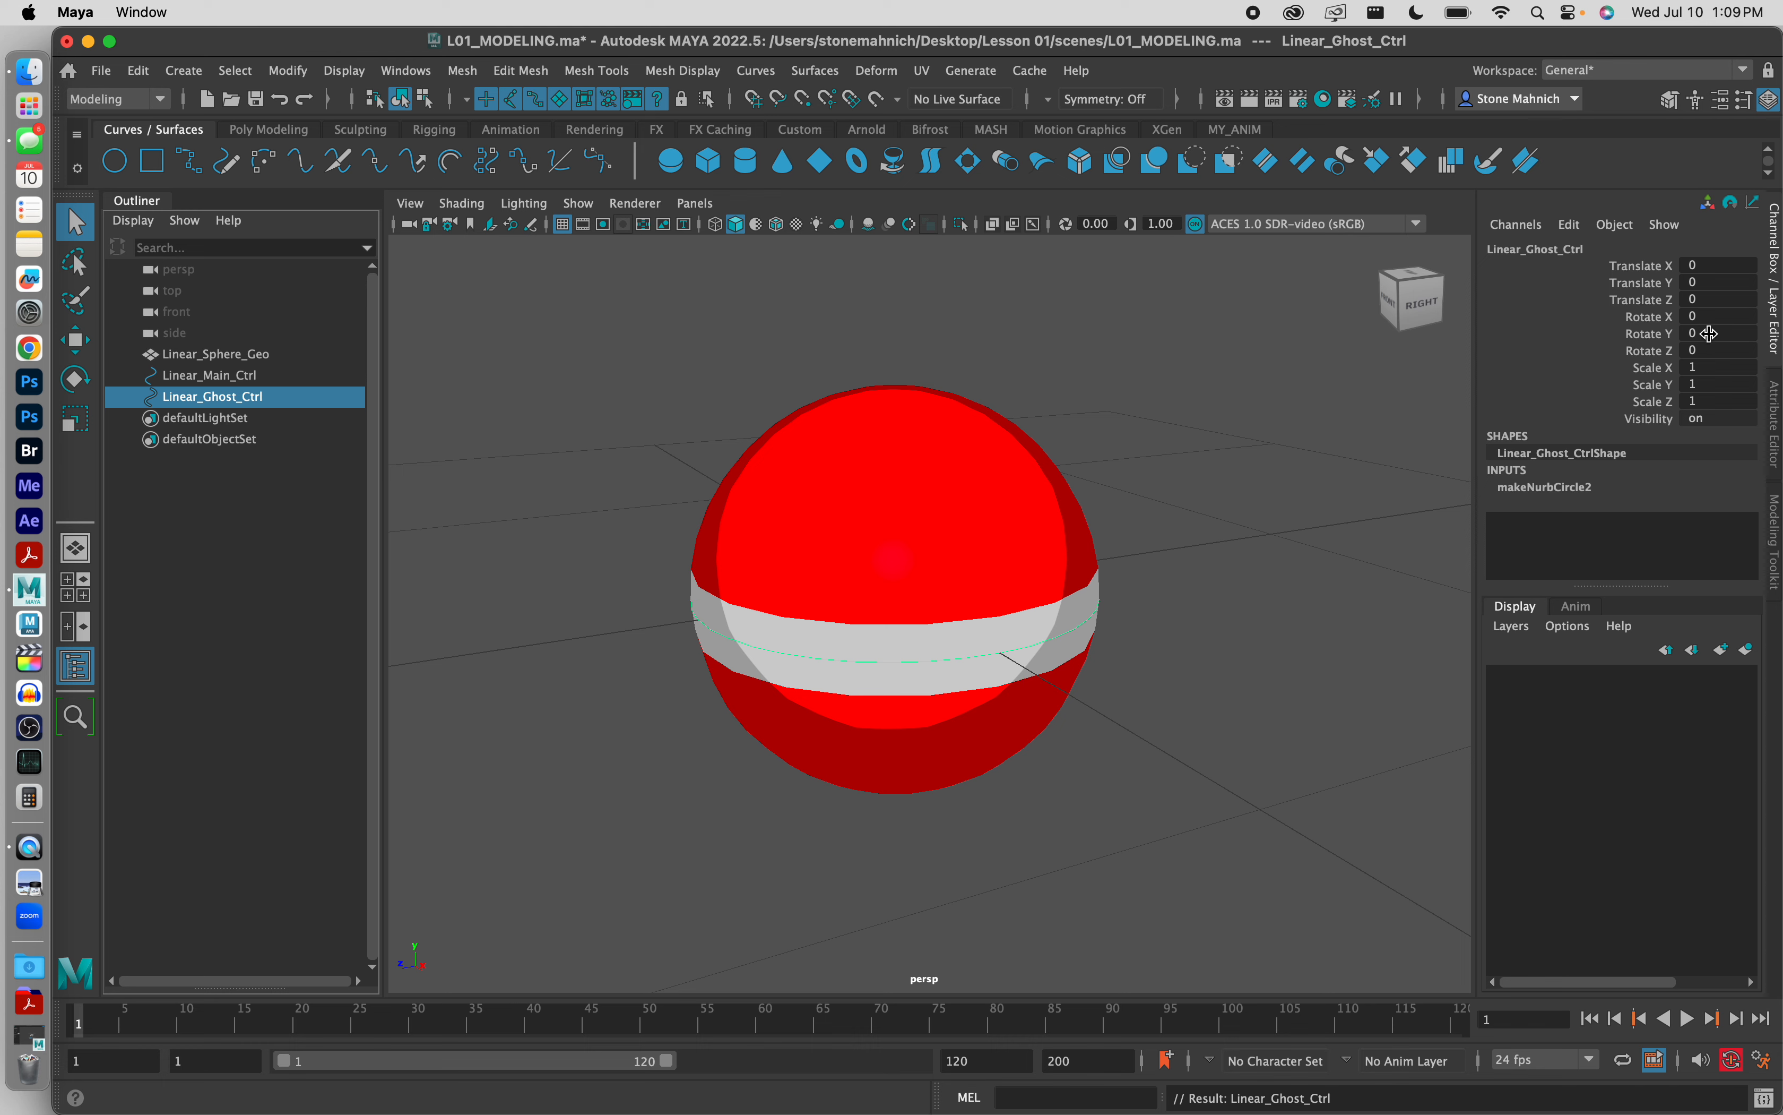
{"action": "left_click", "coordinate": [1704, 317]}
{"action": "type", "text": "90"}
{"action": "key", "text": "Return"}
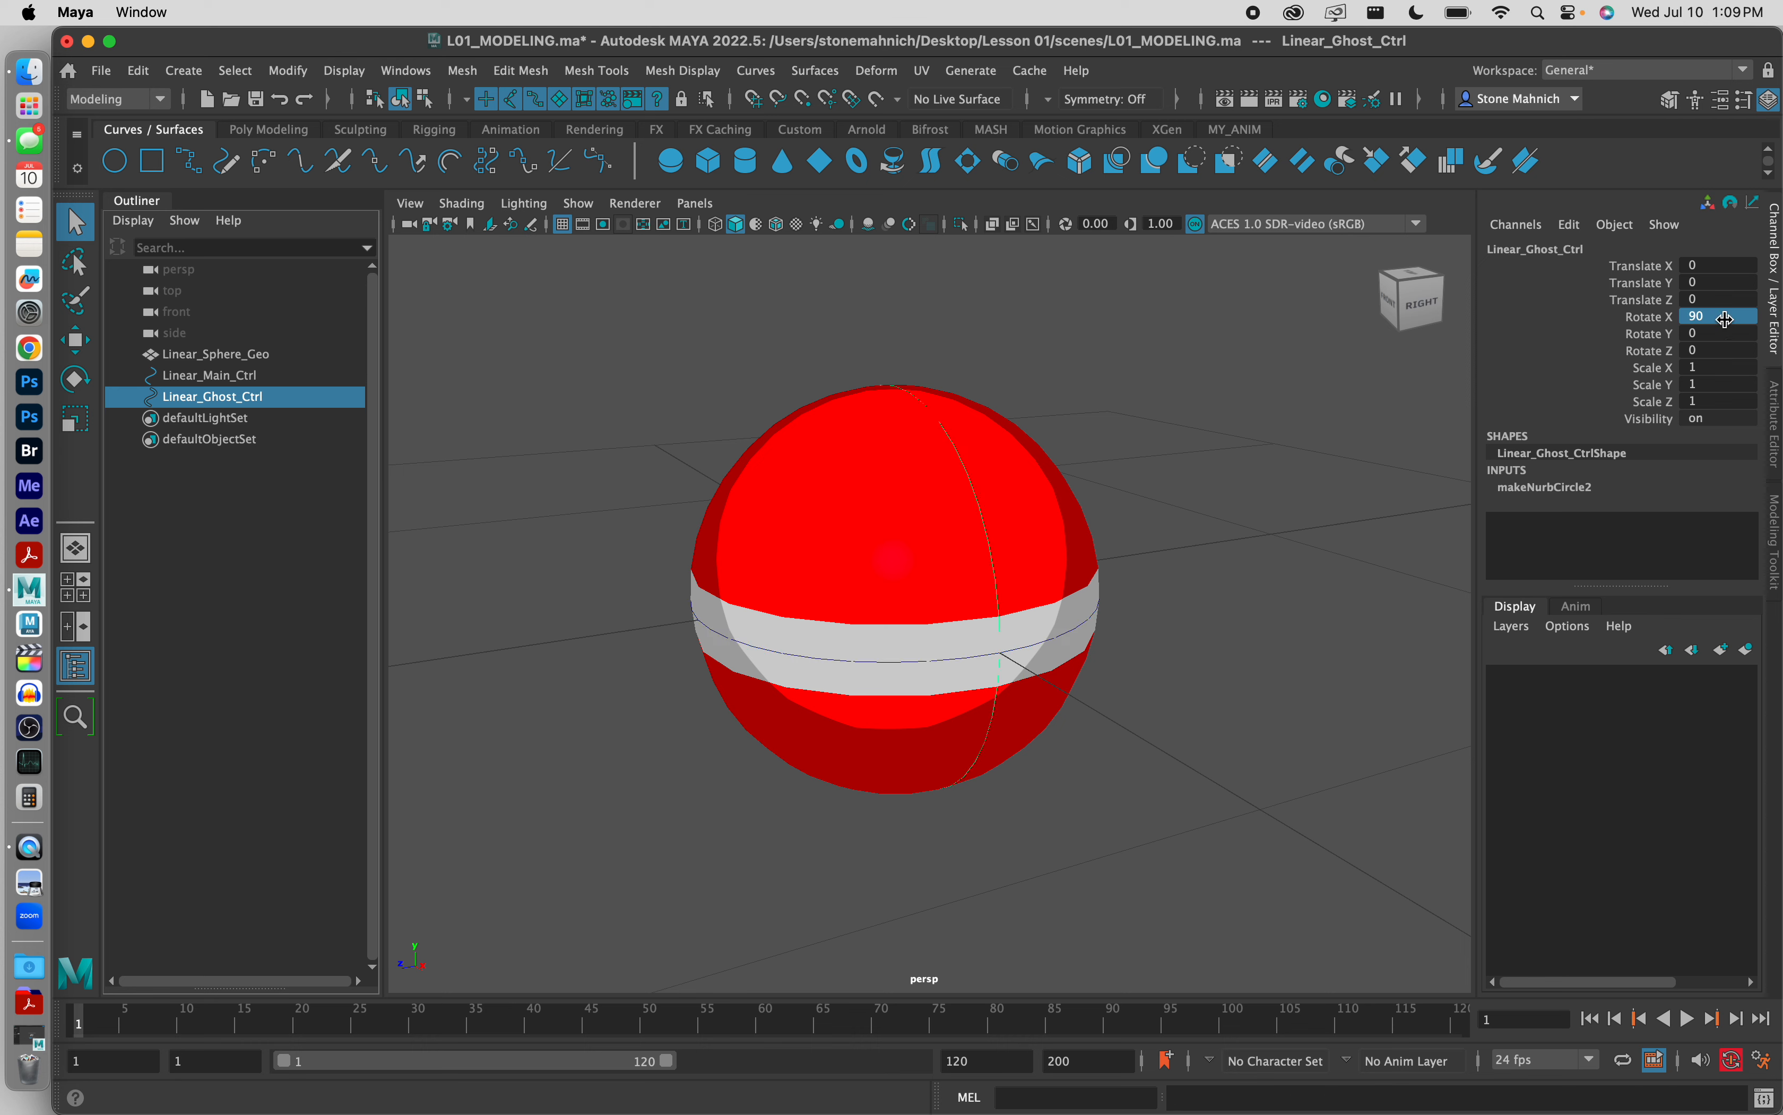
{"action": "left_click", "coordinate": [1229, 387]}
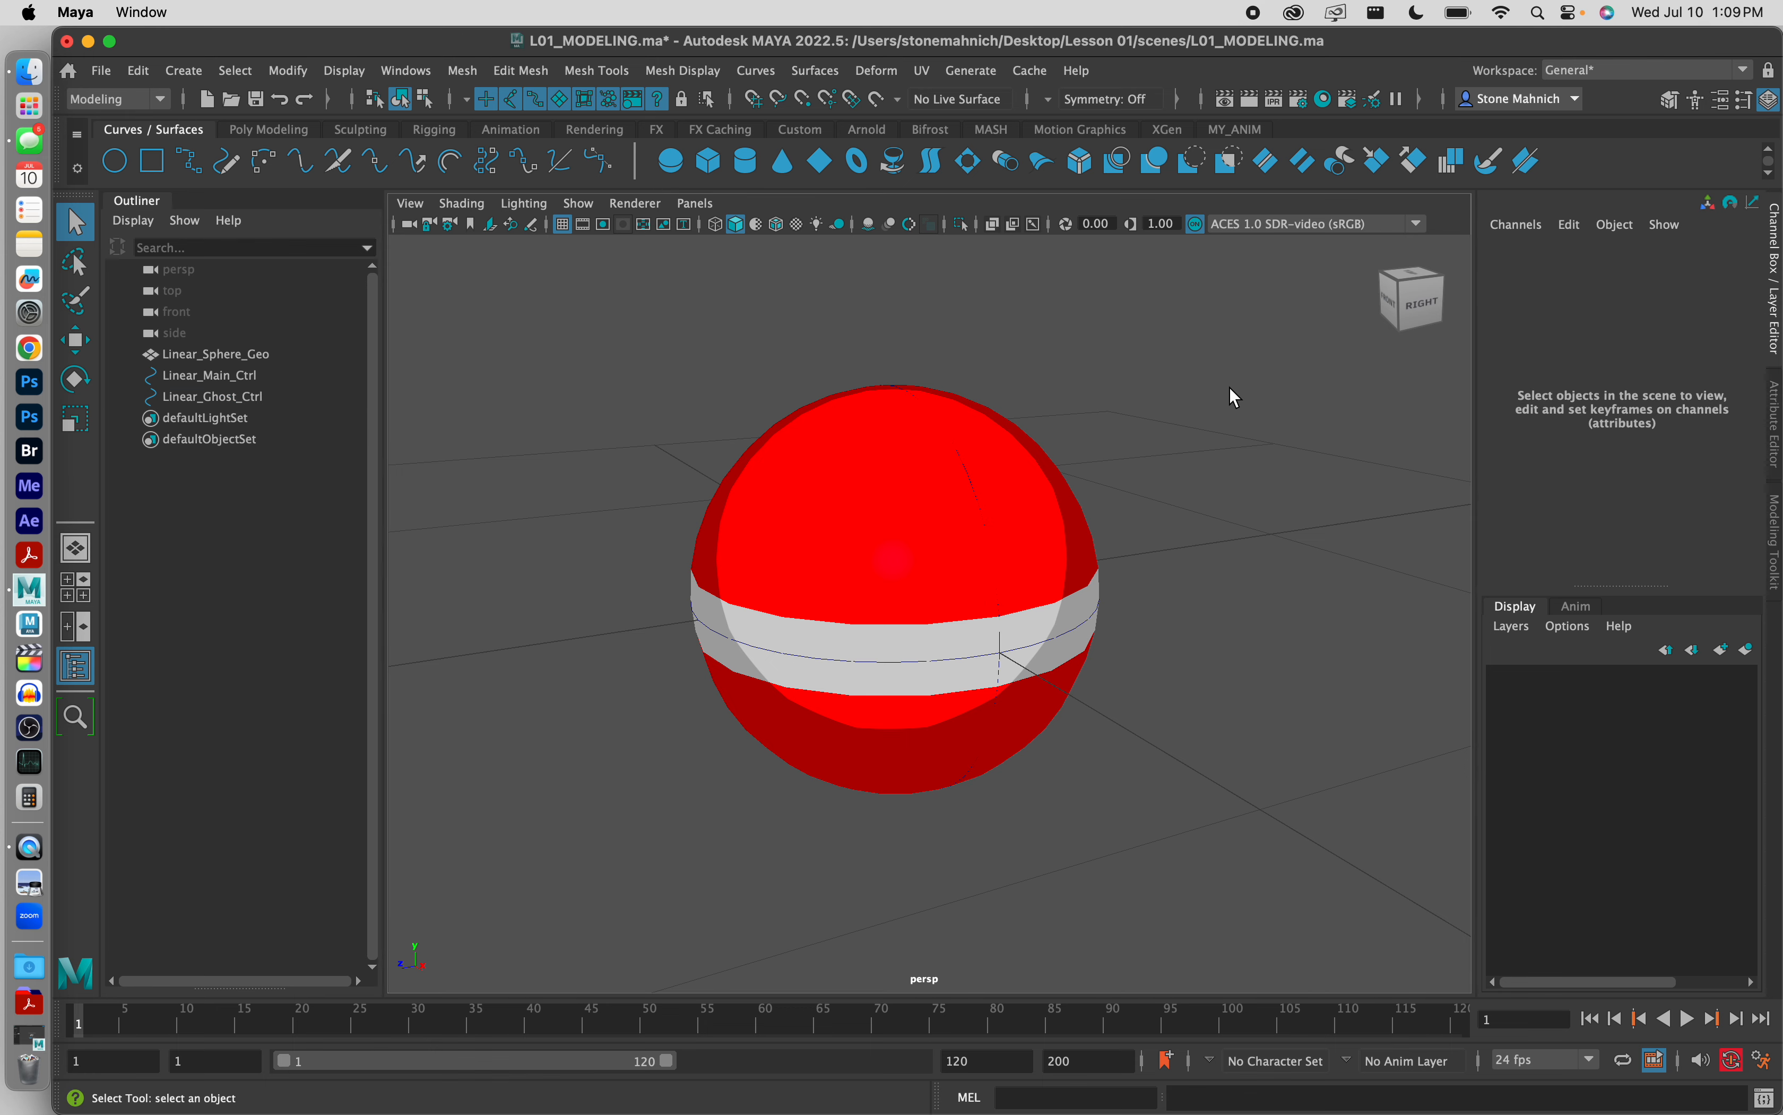
Step: Toggle the visibility of Linear_Sphere_Geo off and on to inspect the two control circles
{"action": "left_click_drag", "start_coordinate": [941, 451], "coordinate": [973, 441], "text": "alt"}
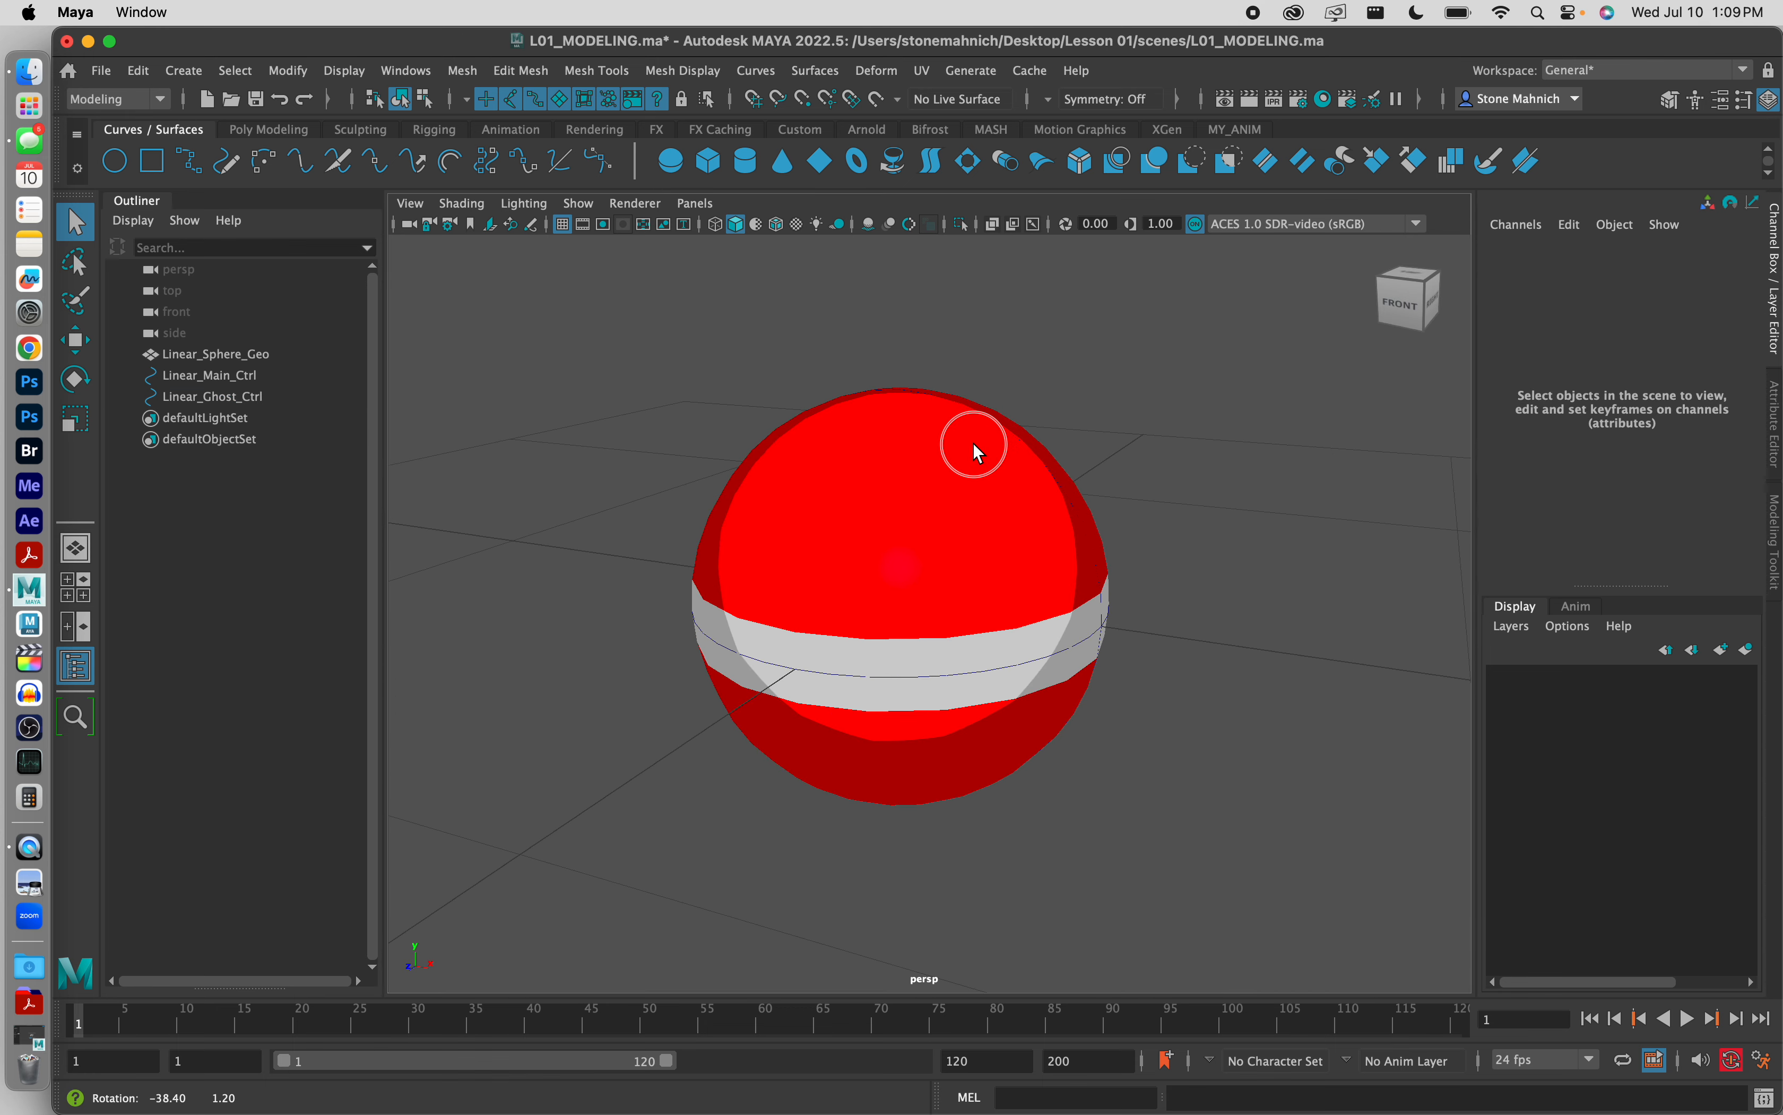
{"action": "left_click", "coordinate": [244, 352]}
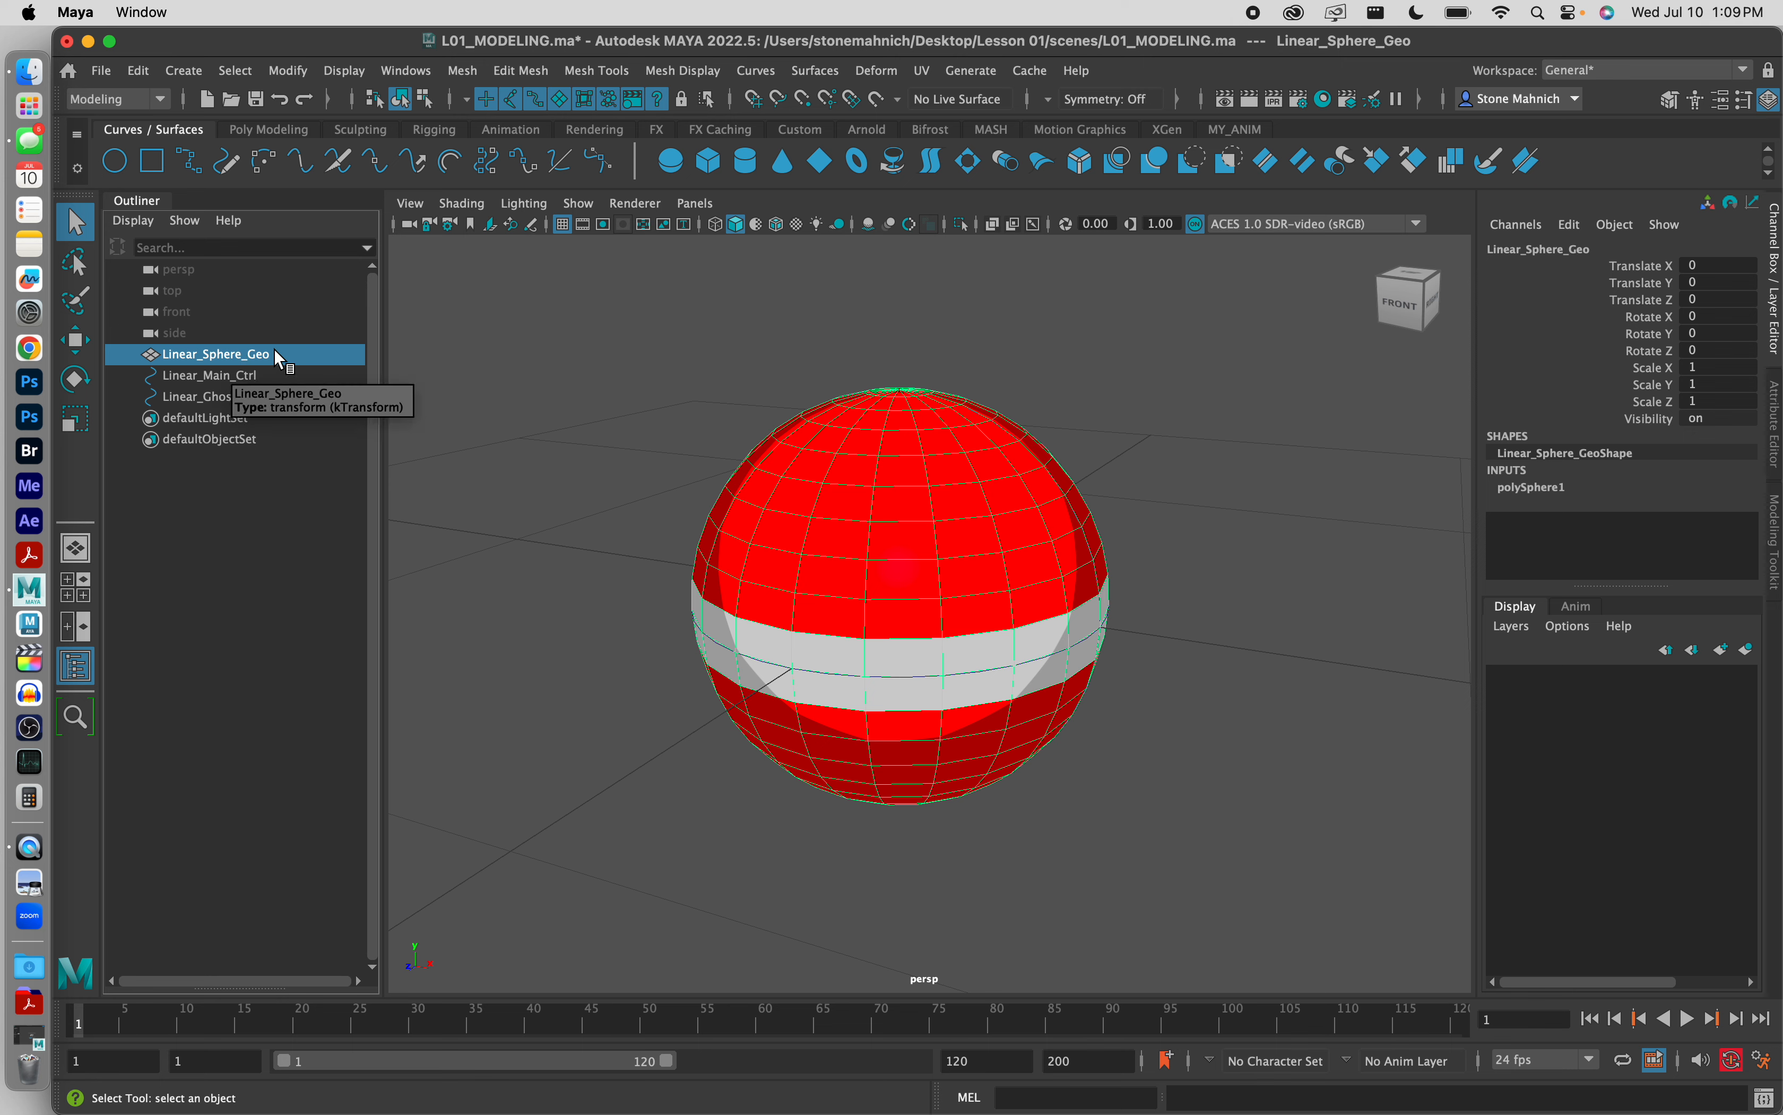
{"action": "key", "text": "h"}
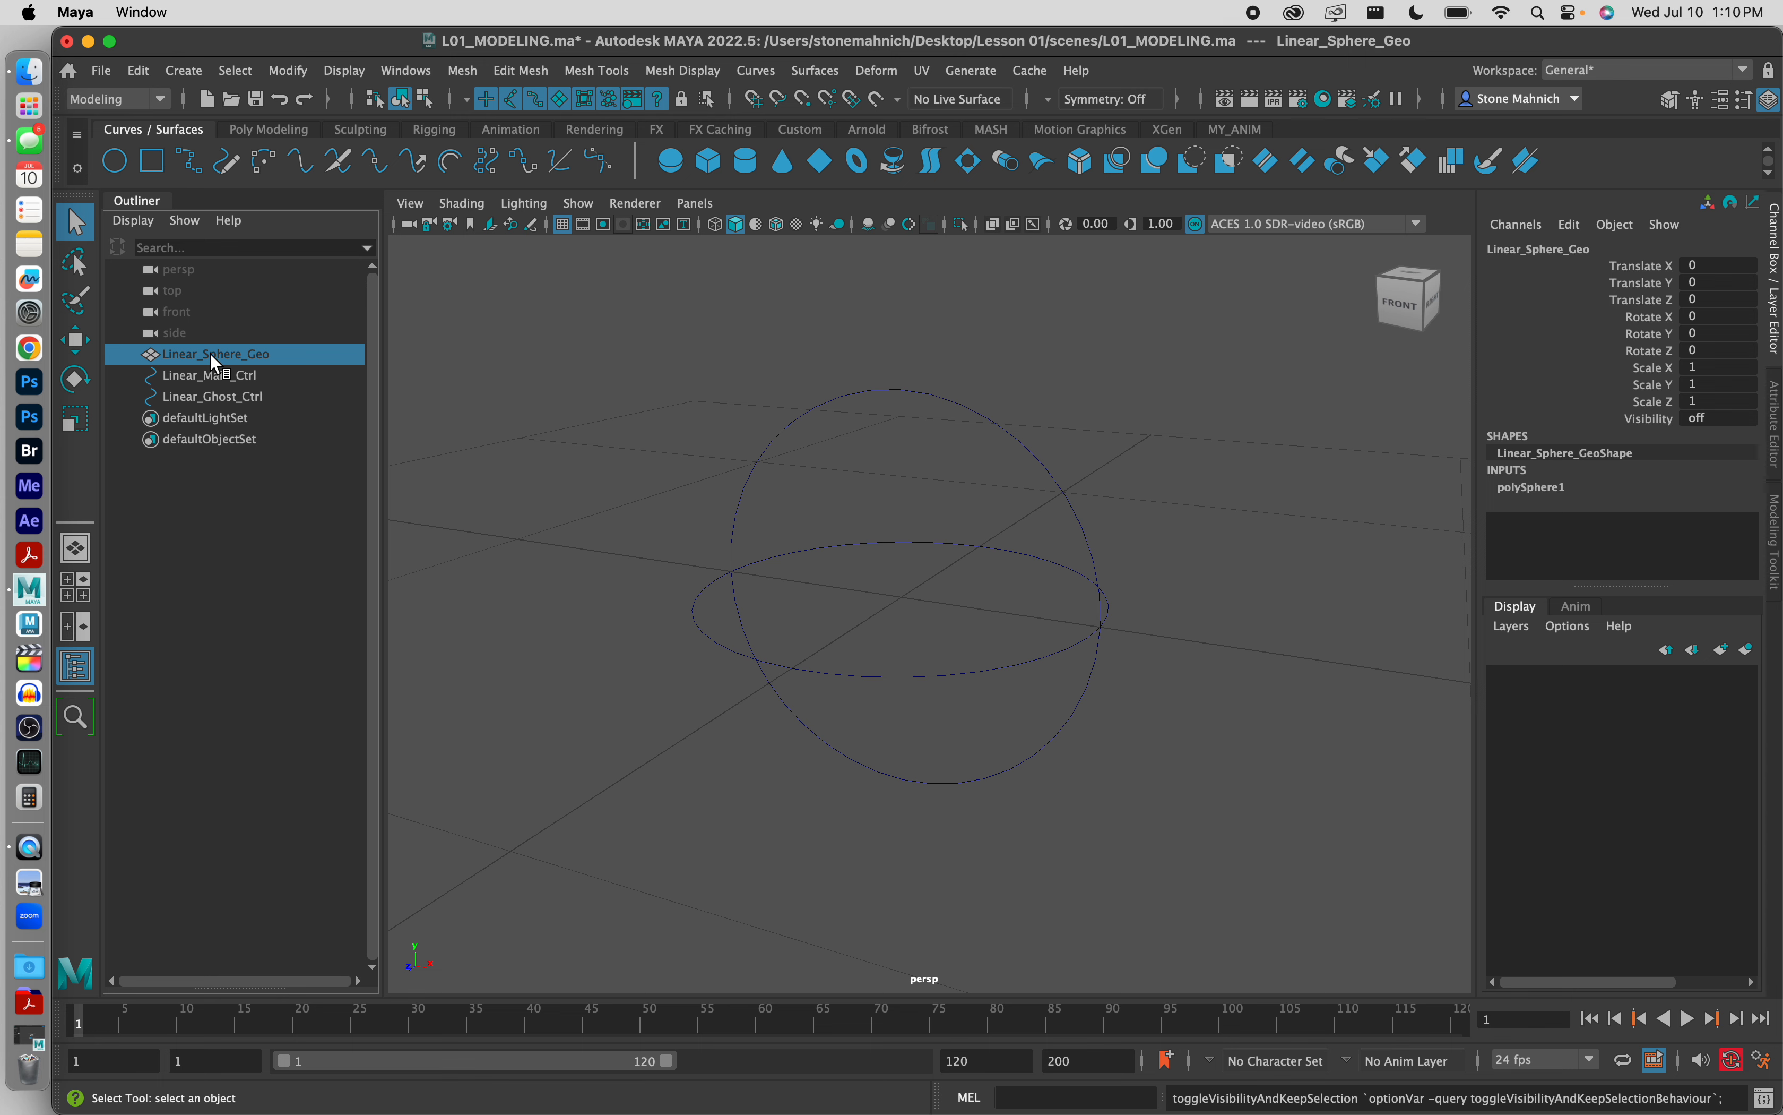
{"action": "key", "text": "6"}
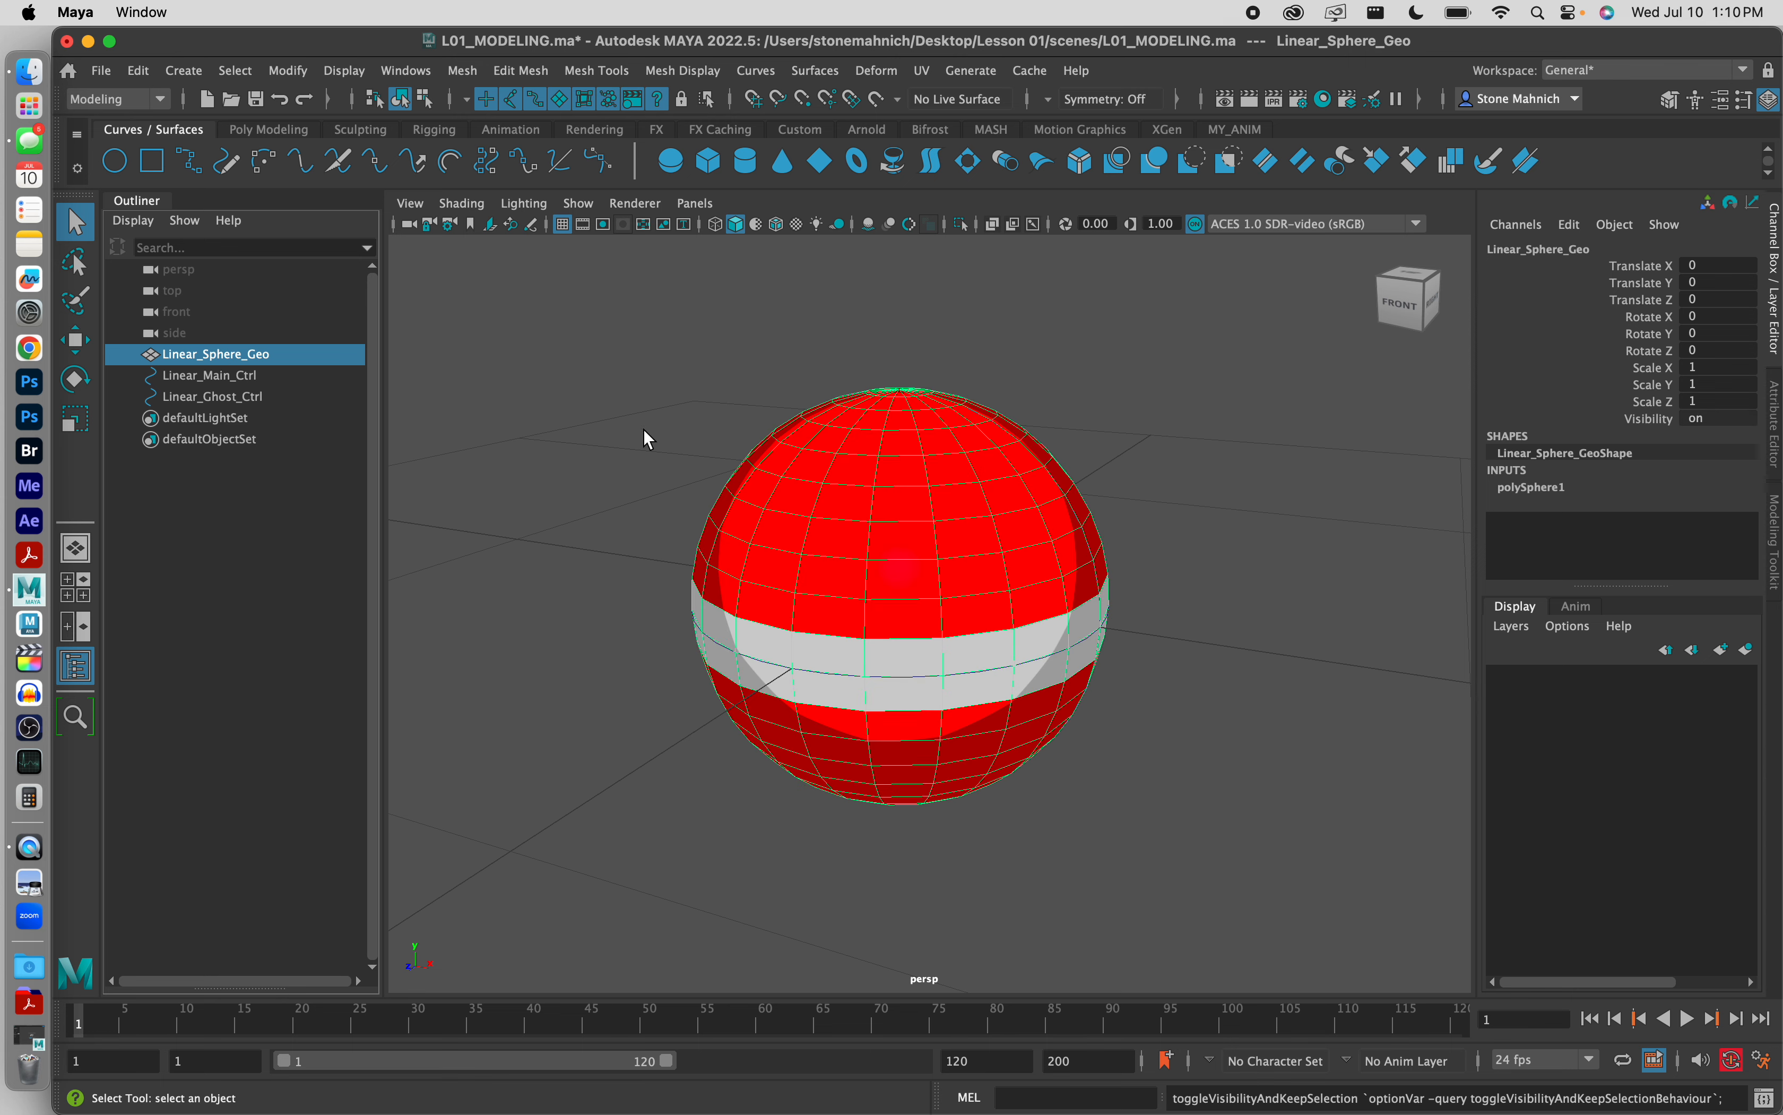
{"action": "left_click", "coordinate": [557, 435]}
{"action": "left_click", "coordinate": [249, 355]}
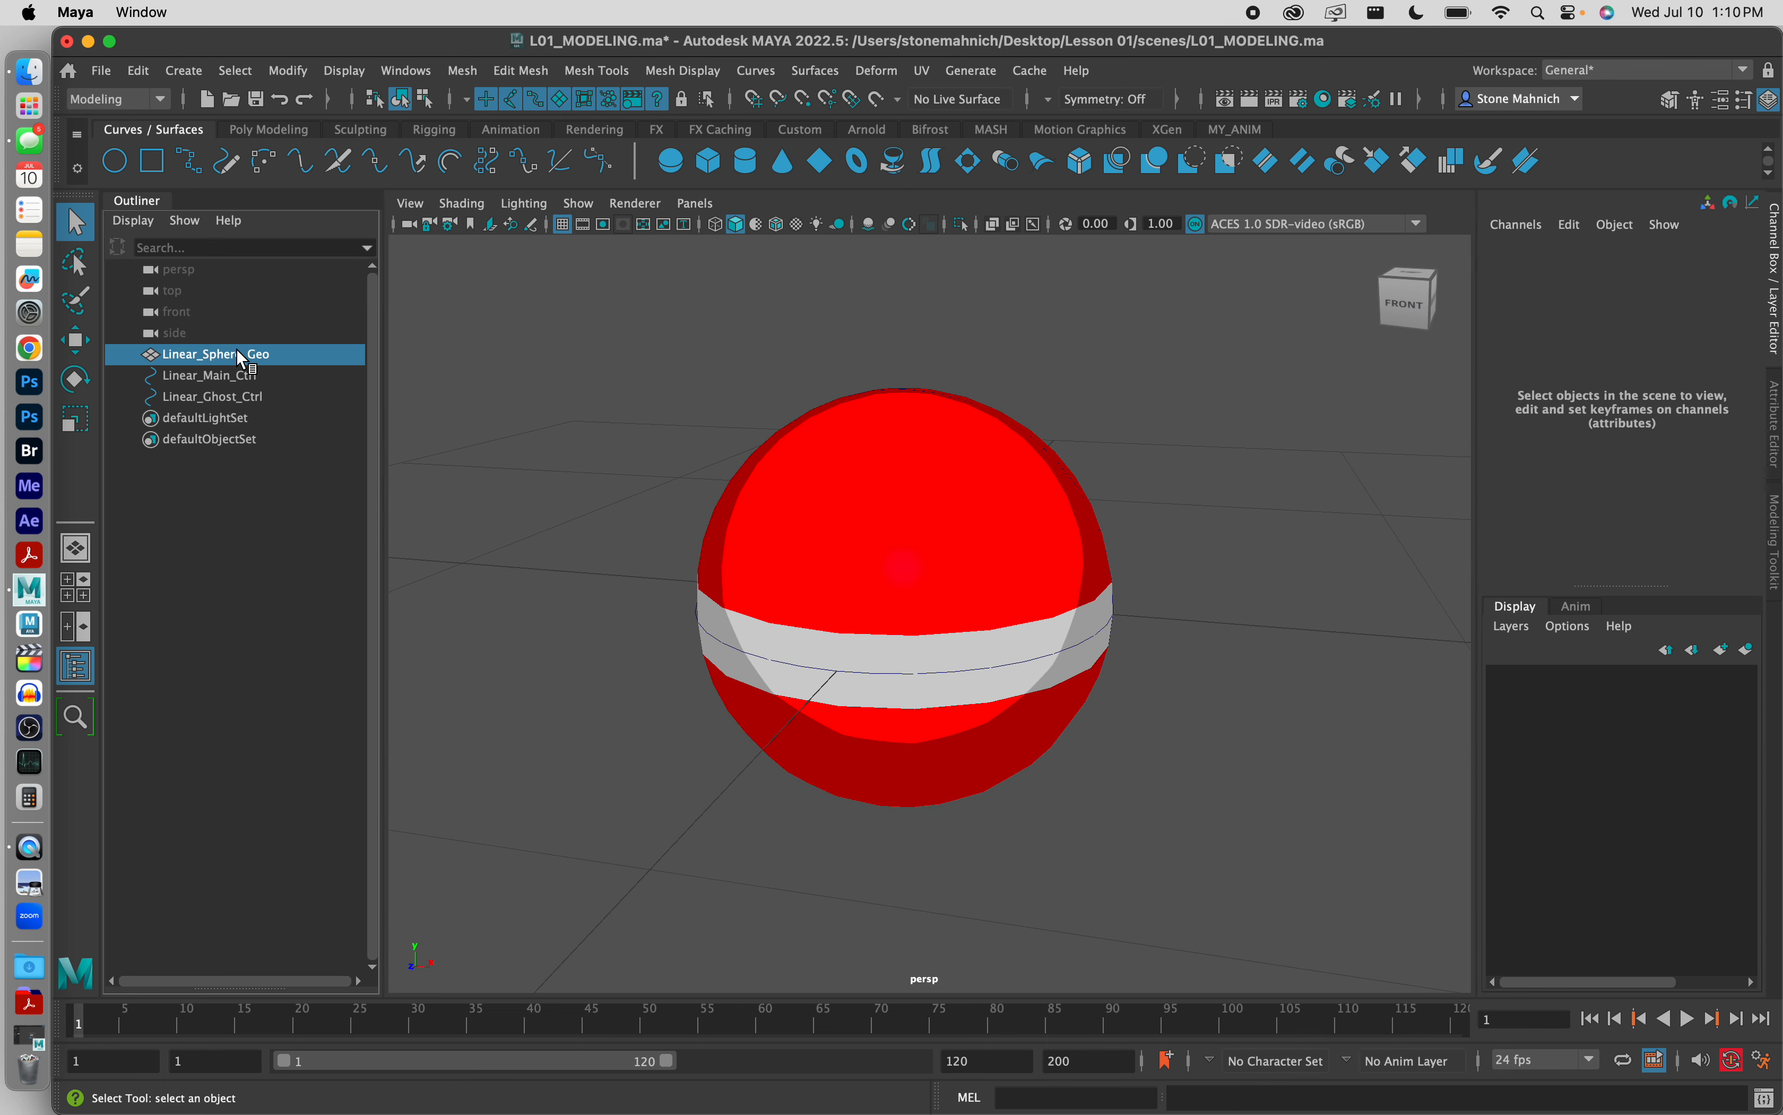
{"action": "key", "text": "ctrl+h"}
{"action": "key", "text": "ctrl+h"}
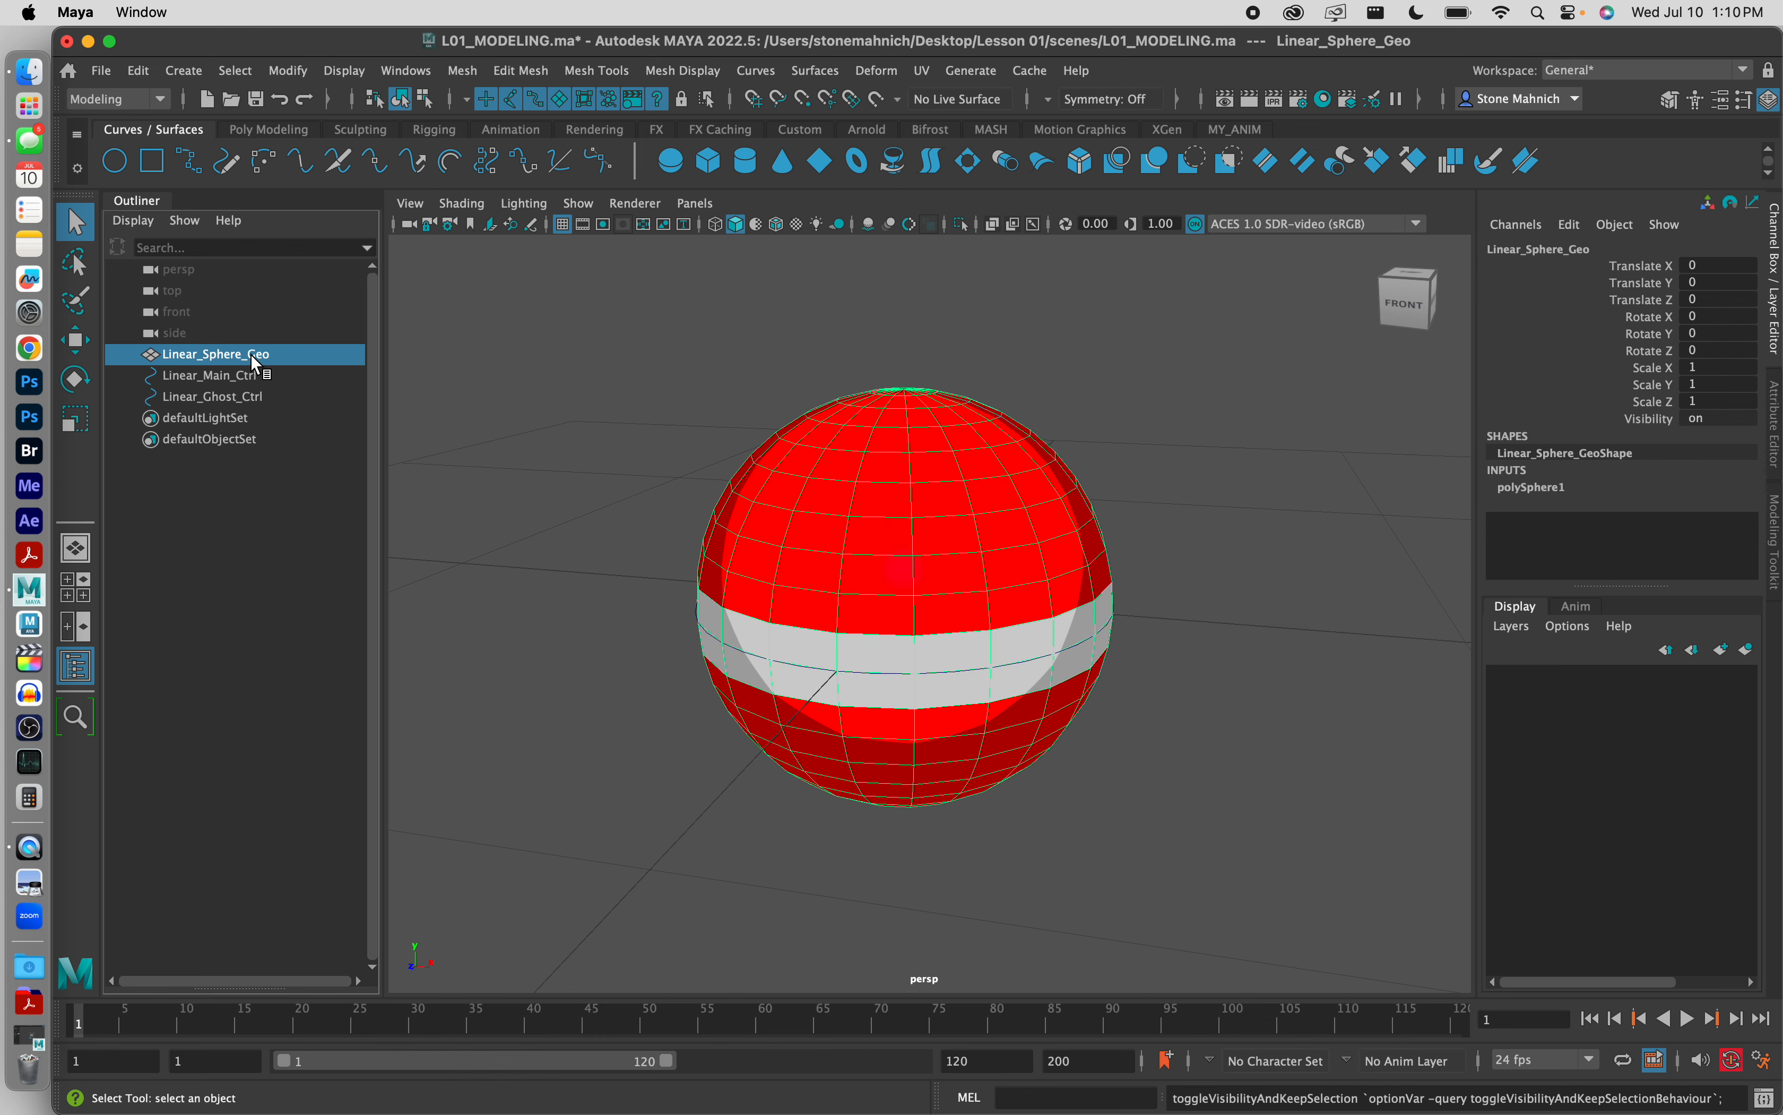
{"action": "left_click", "coordinate": [595, 453]}
Step: Freeze the transformations of Linear_Sphere_Geo, Linear_Main_Ctrl and Linear_Ghost_Ctrl, and check the channels of Linear_Ghost_Ctrl
{"action": "left_click_drag", "start_coordinate": [588, 442], "coordinate": [683, 398], "text": "alt"}
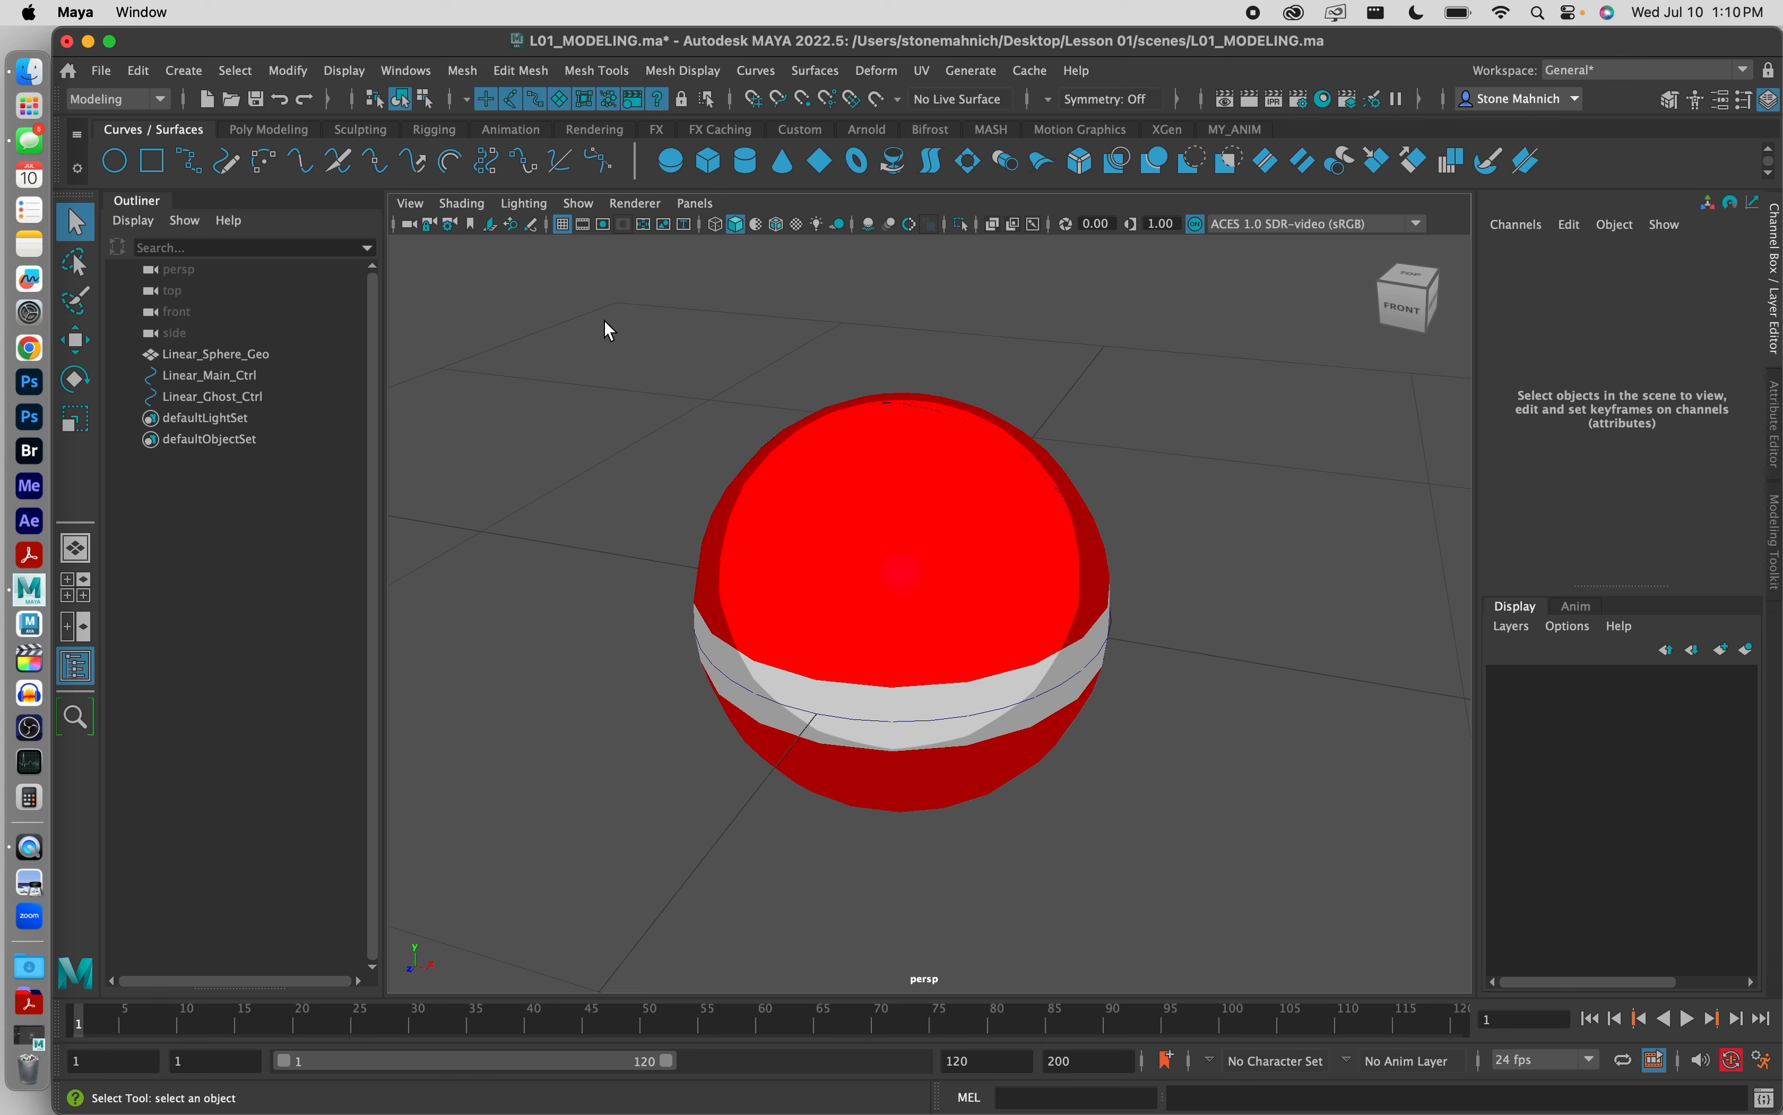
{"action": "left_click_drag", "start_coordinate": [606, 324], "coordinate": [1245, 883]}
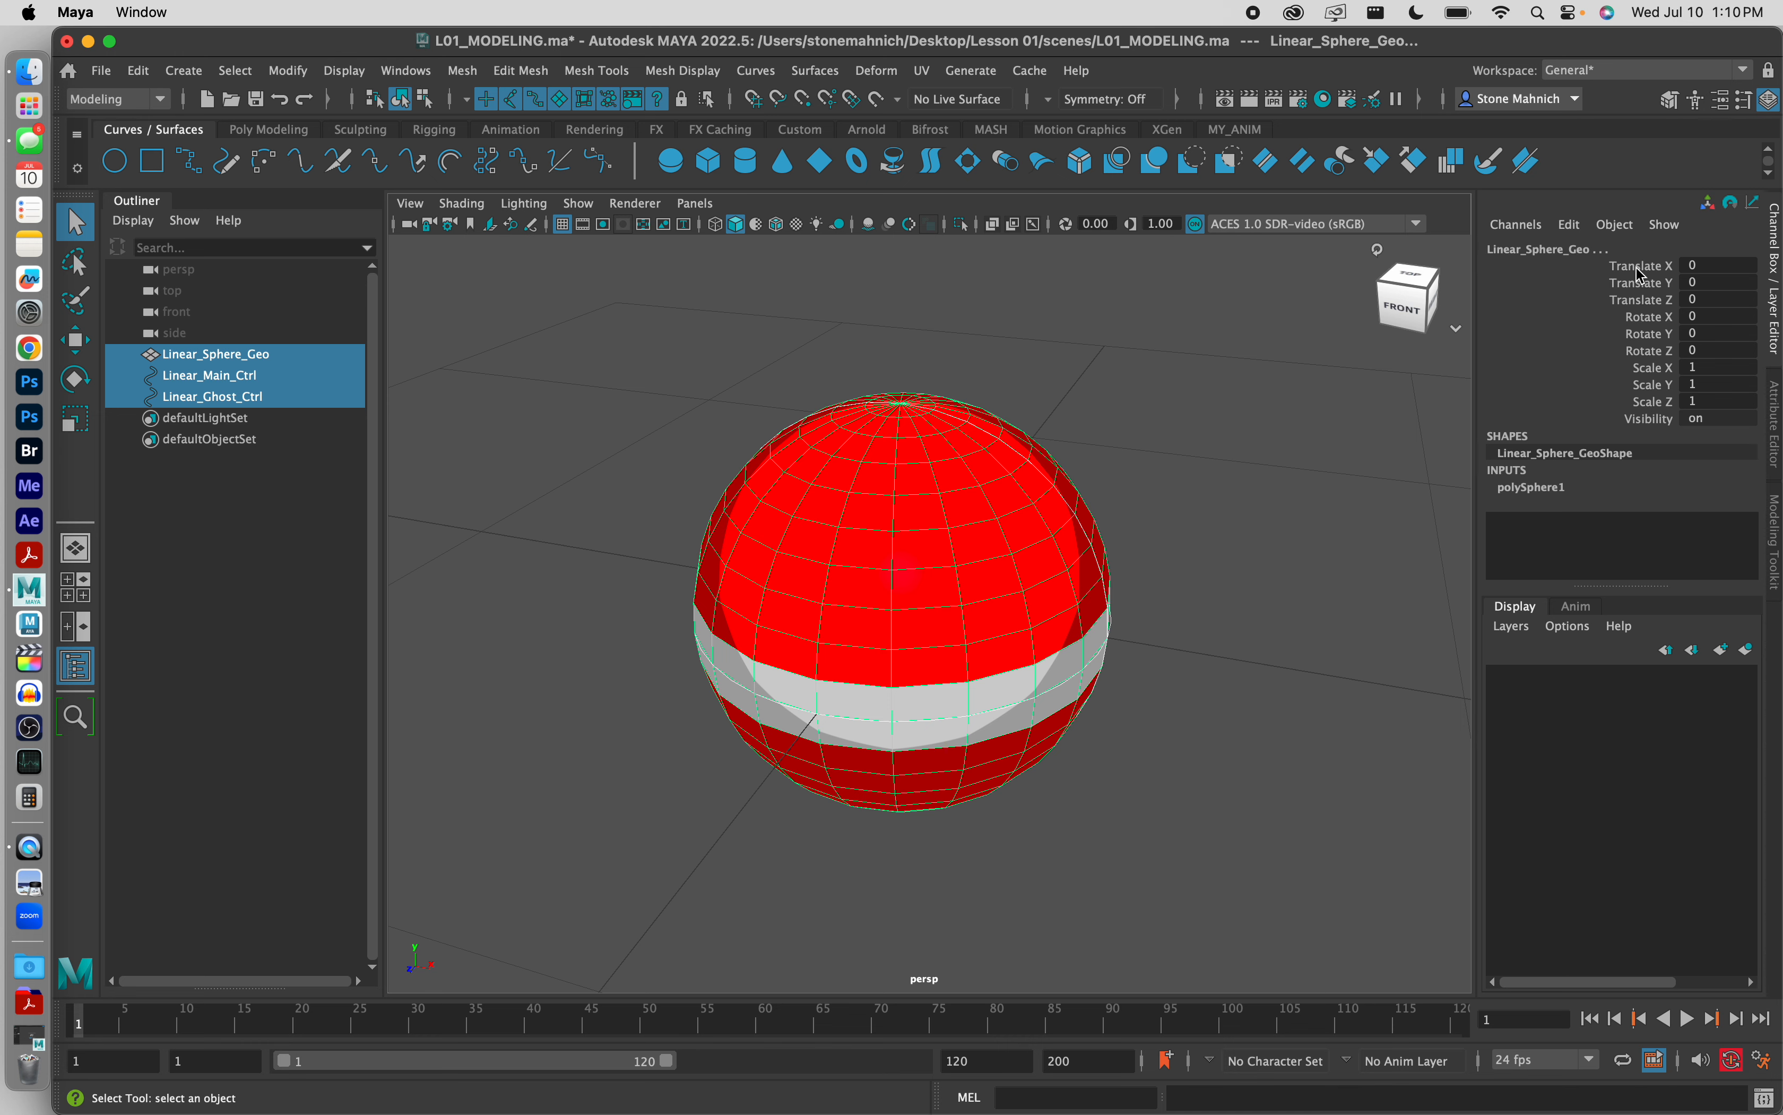
{"action": "left_click", "coordinate": [1666, 271]}
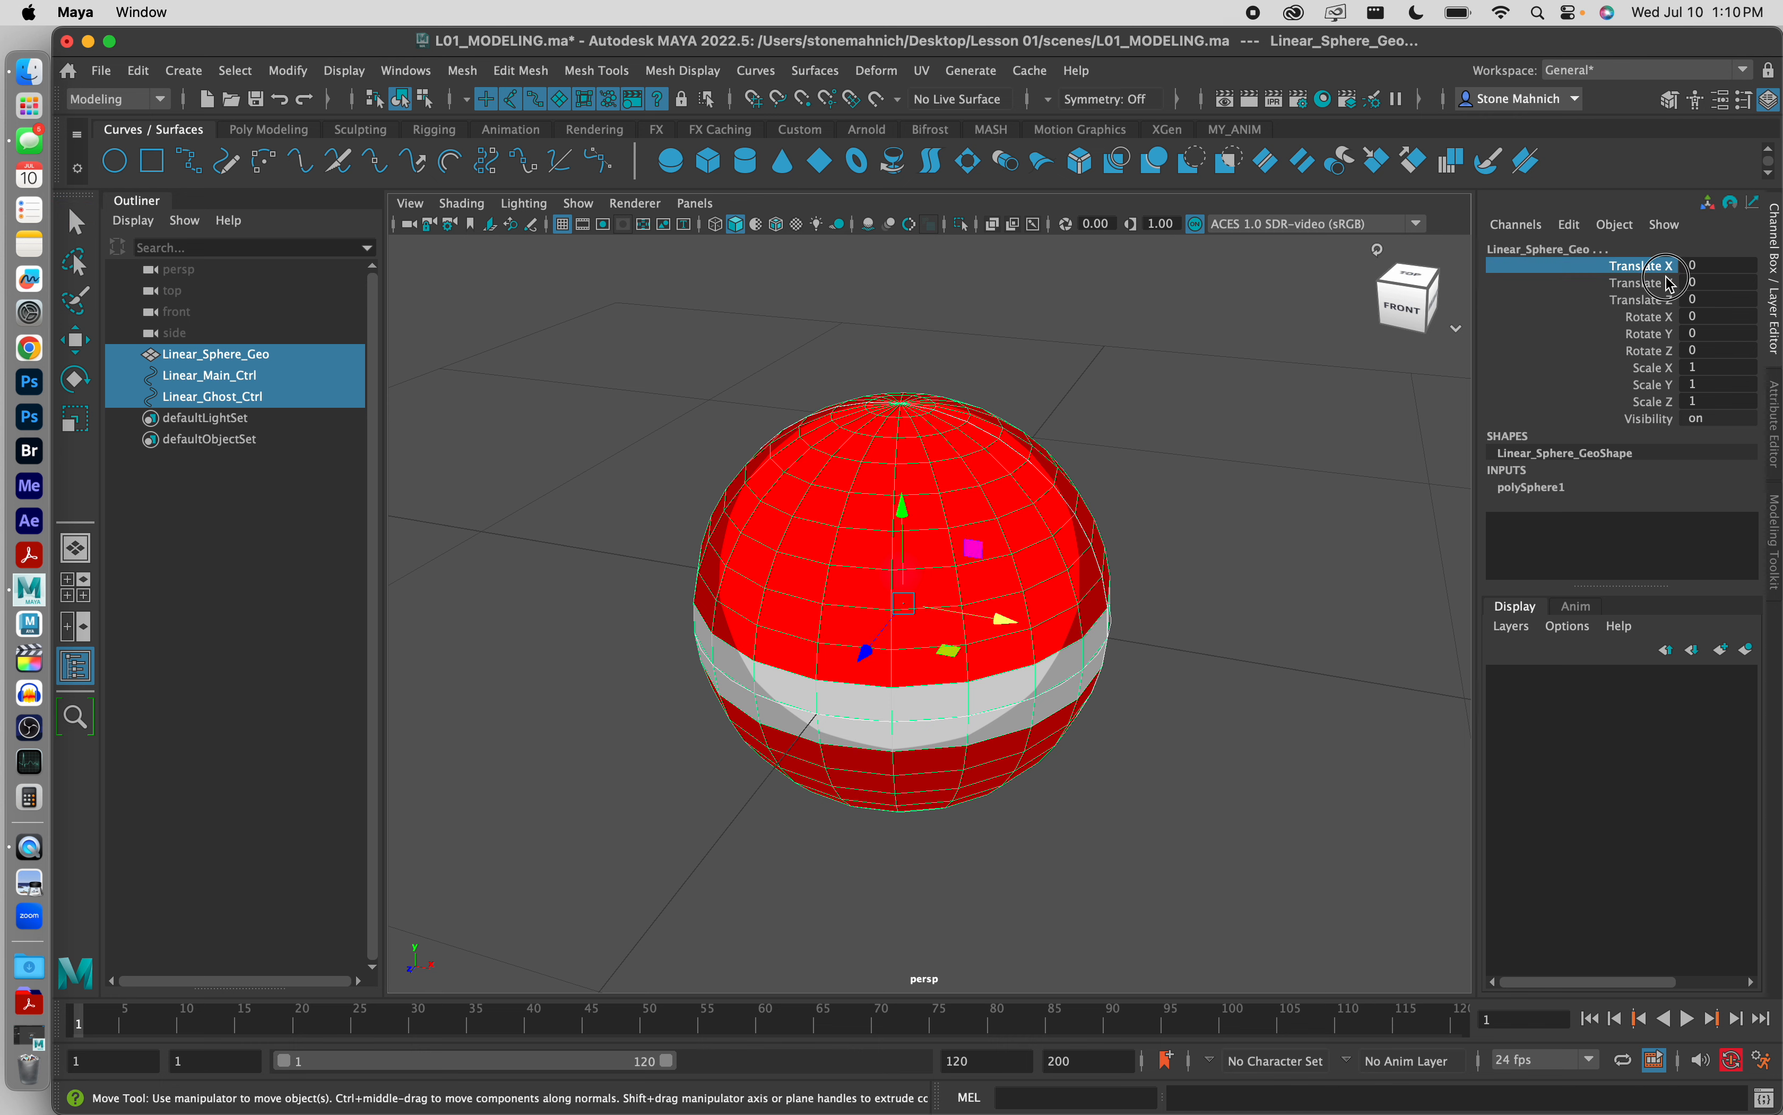
{"action": "left_click_drag", "start_coordinate": [1669, 282], "coordinate": [1657, 421]}
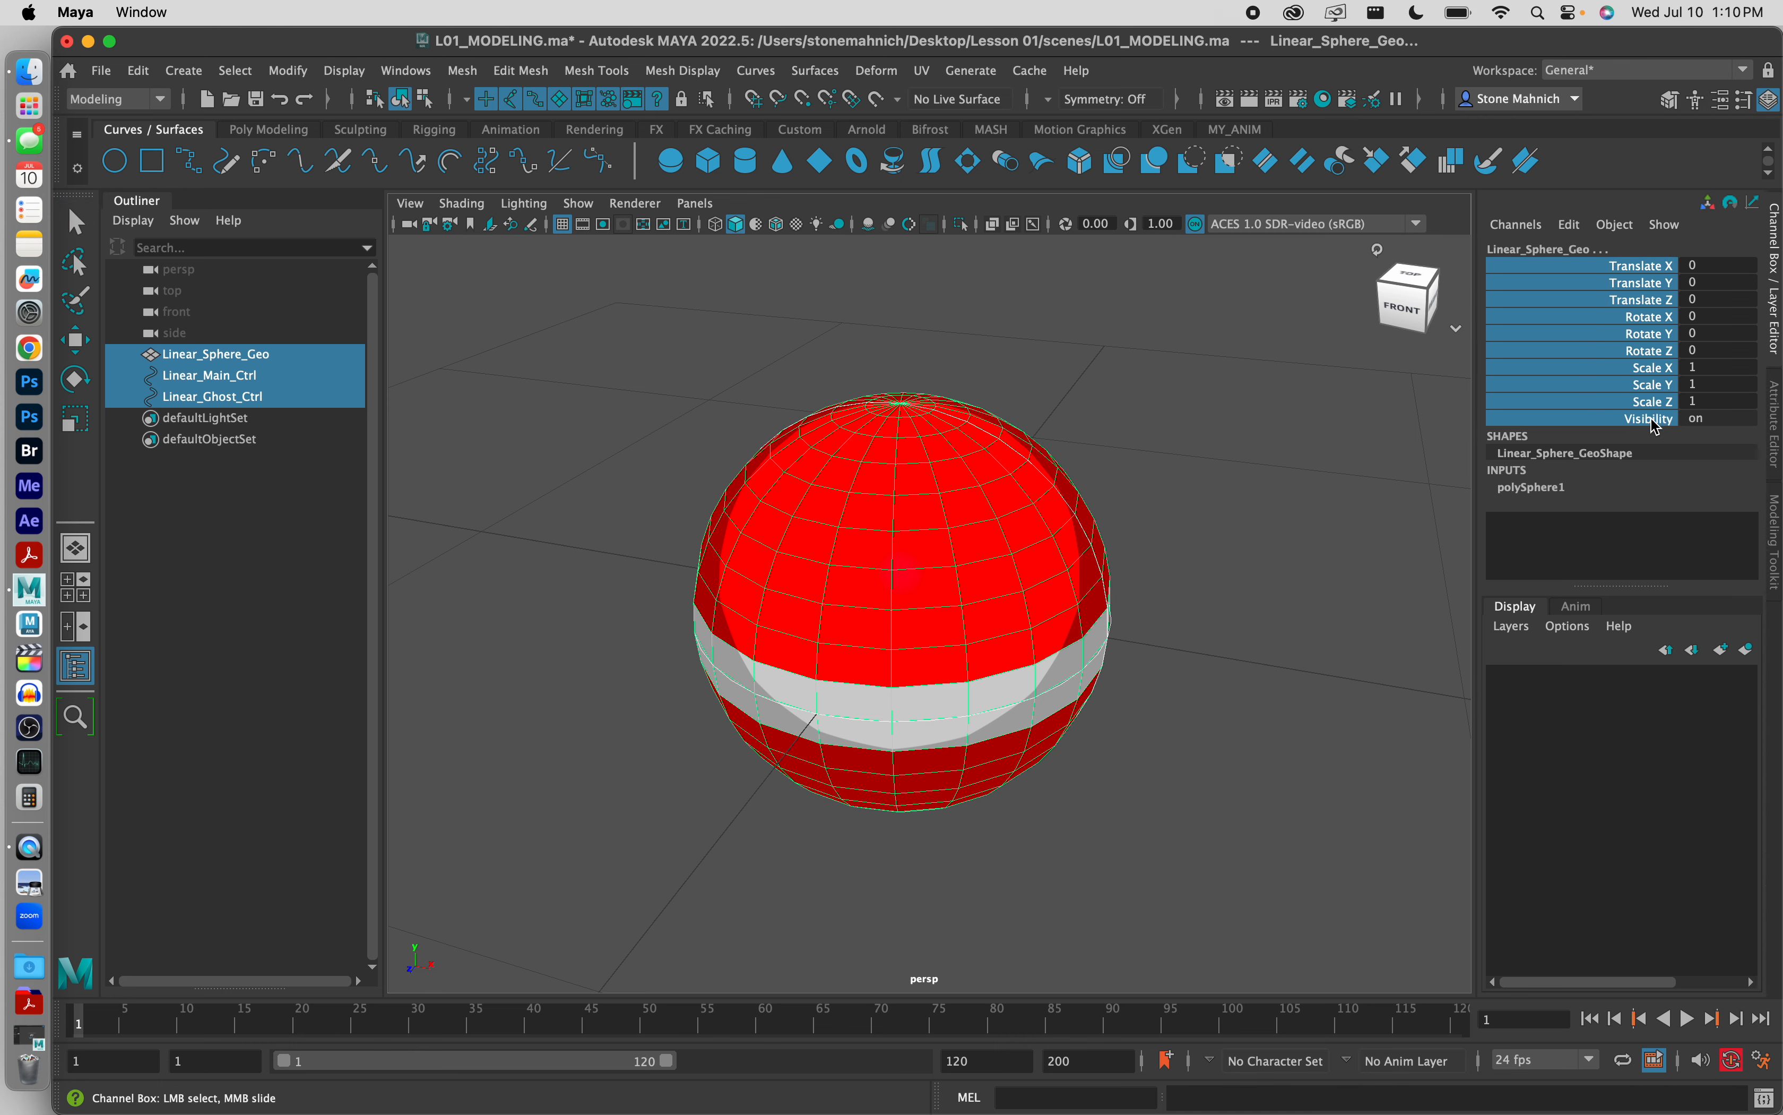
{"action": "right_click_drag", "start_coordinate": [1655, 426], "coordinate": [1446, 863]}
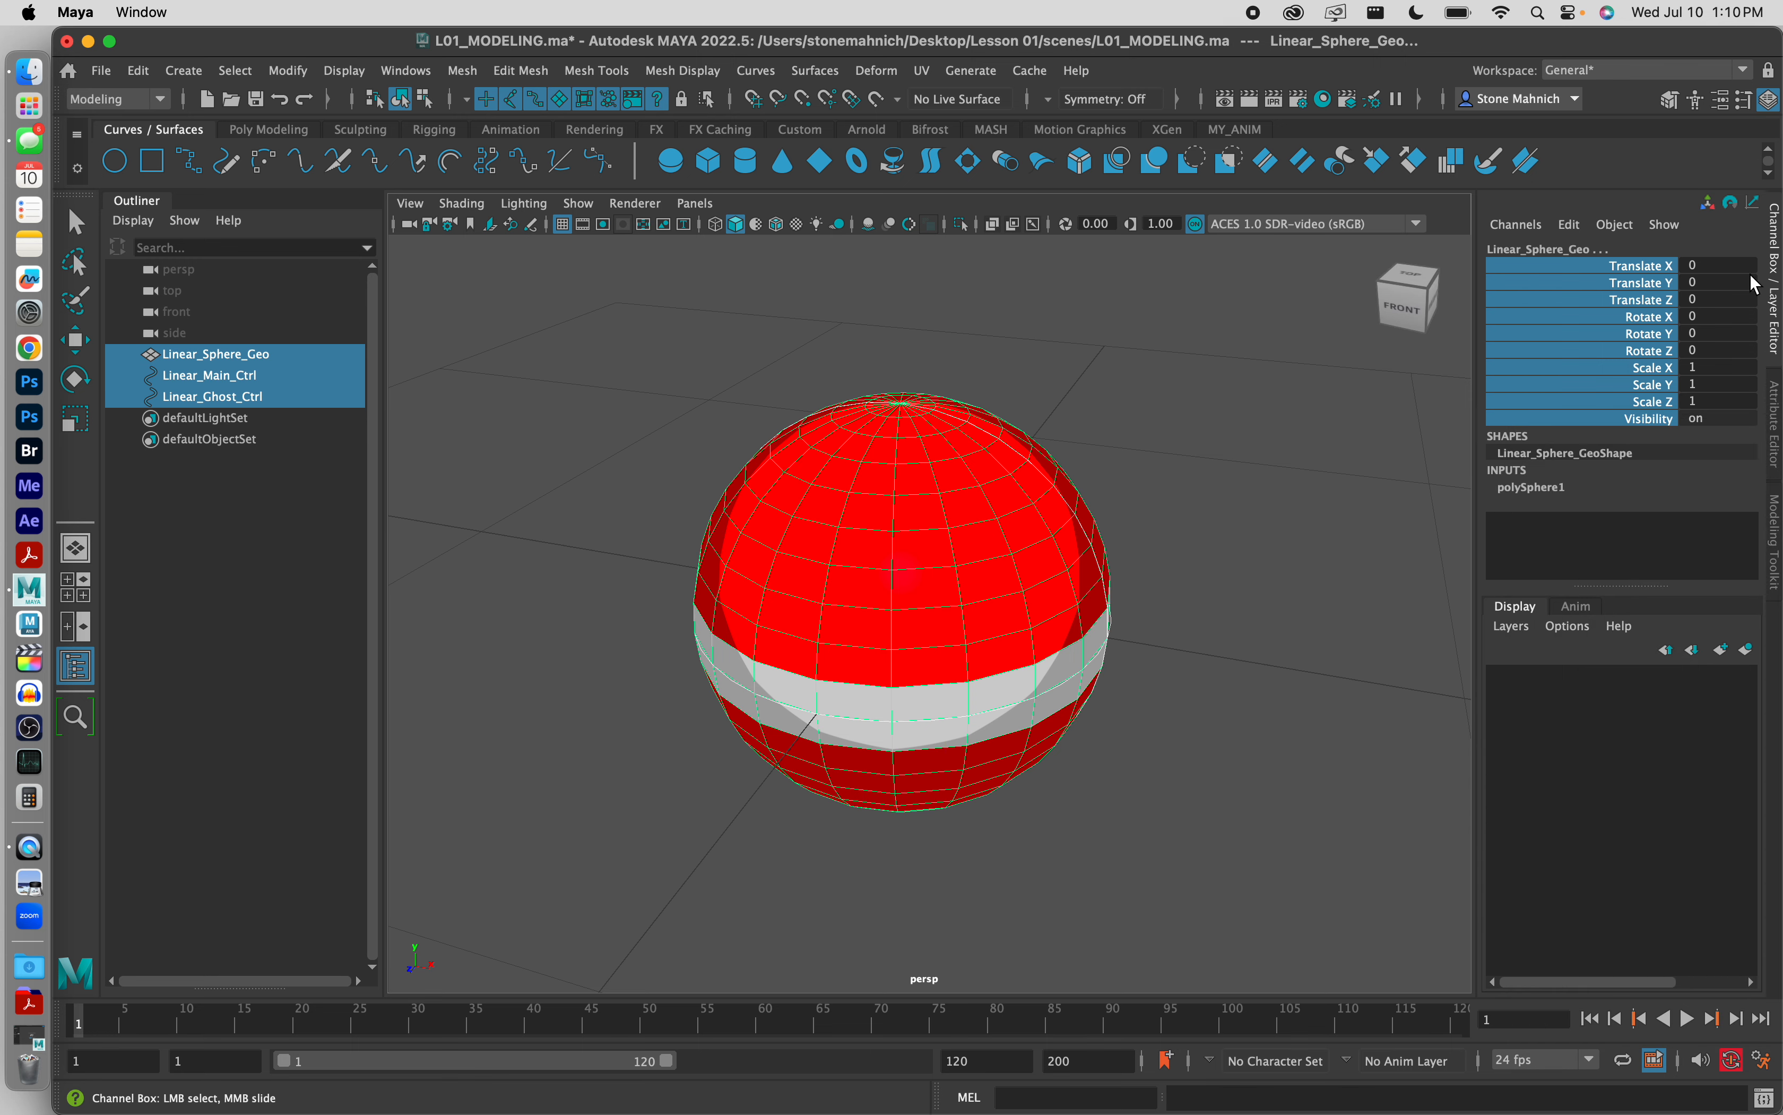
{"action": "key", "text": "q"}
{"action": "left_click", "coordinate": [1238, 538]}
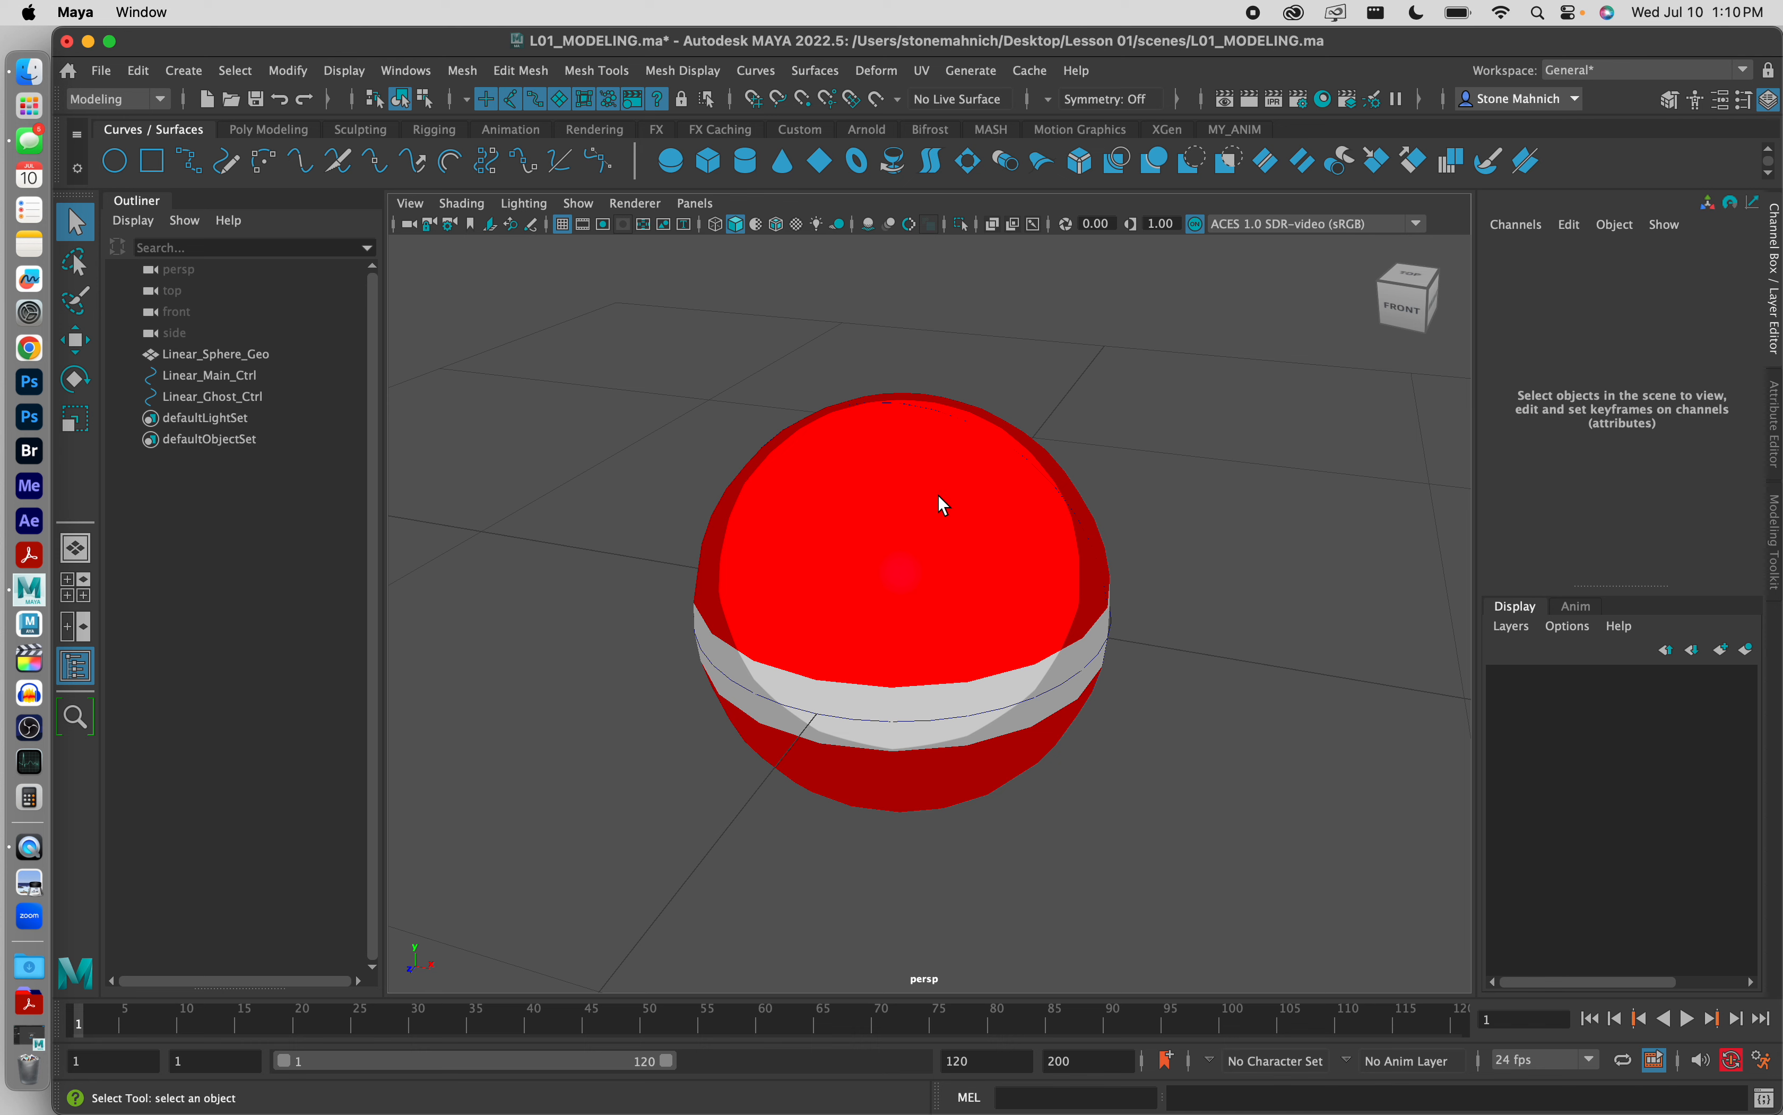
{"action": "left_click", "coordinate": [206, 398]}
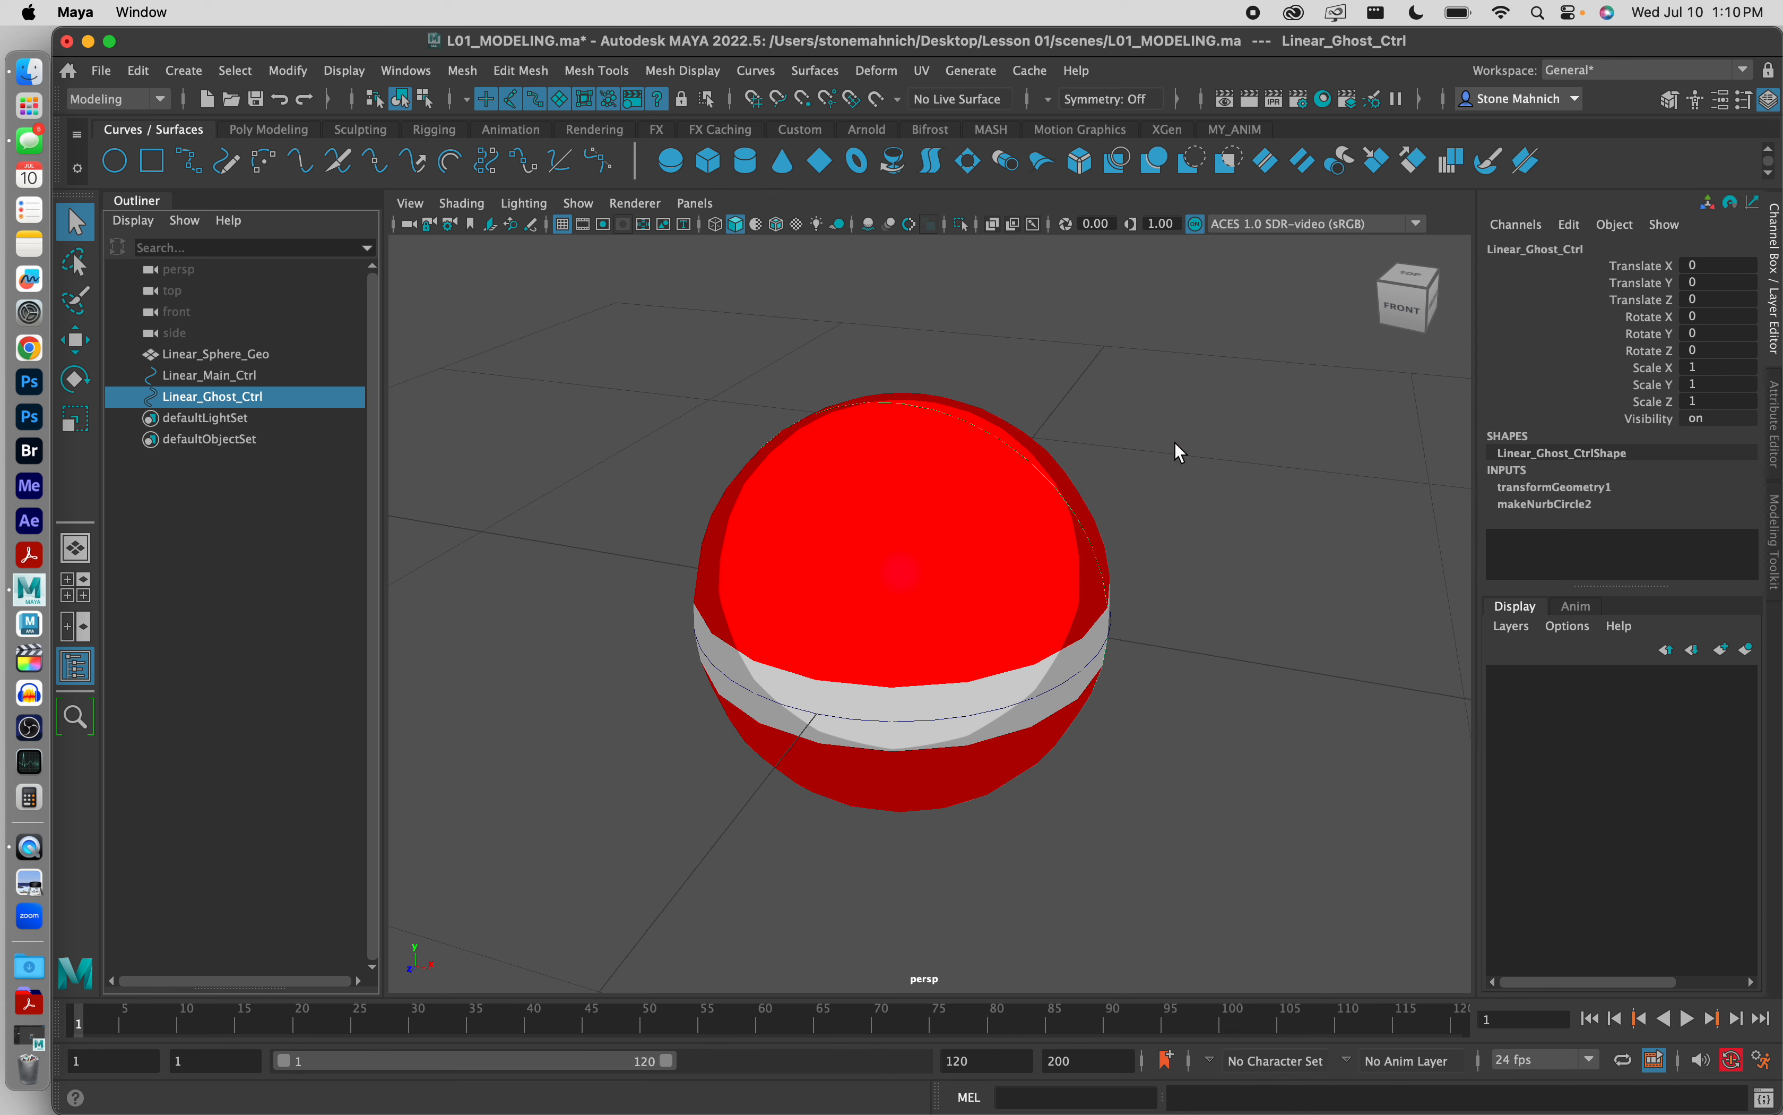
{"action": "left_click", "coordinate": [1032, 405]}
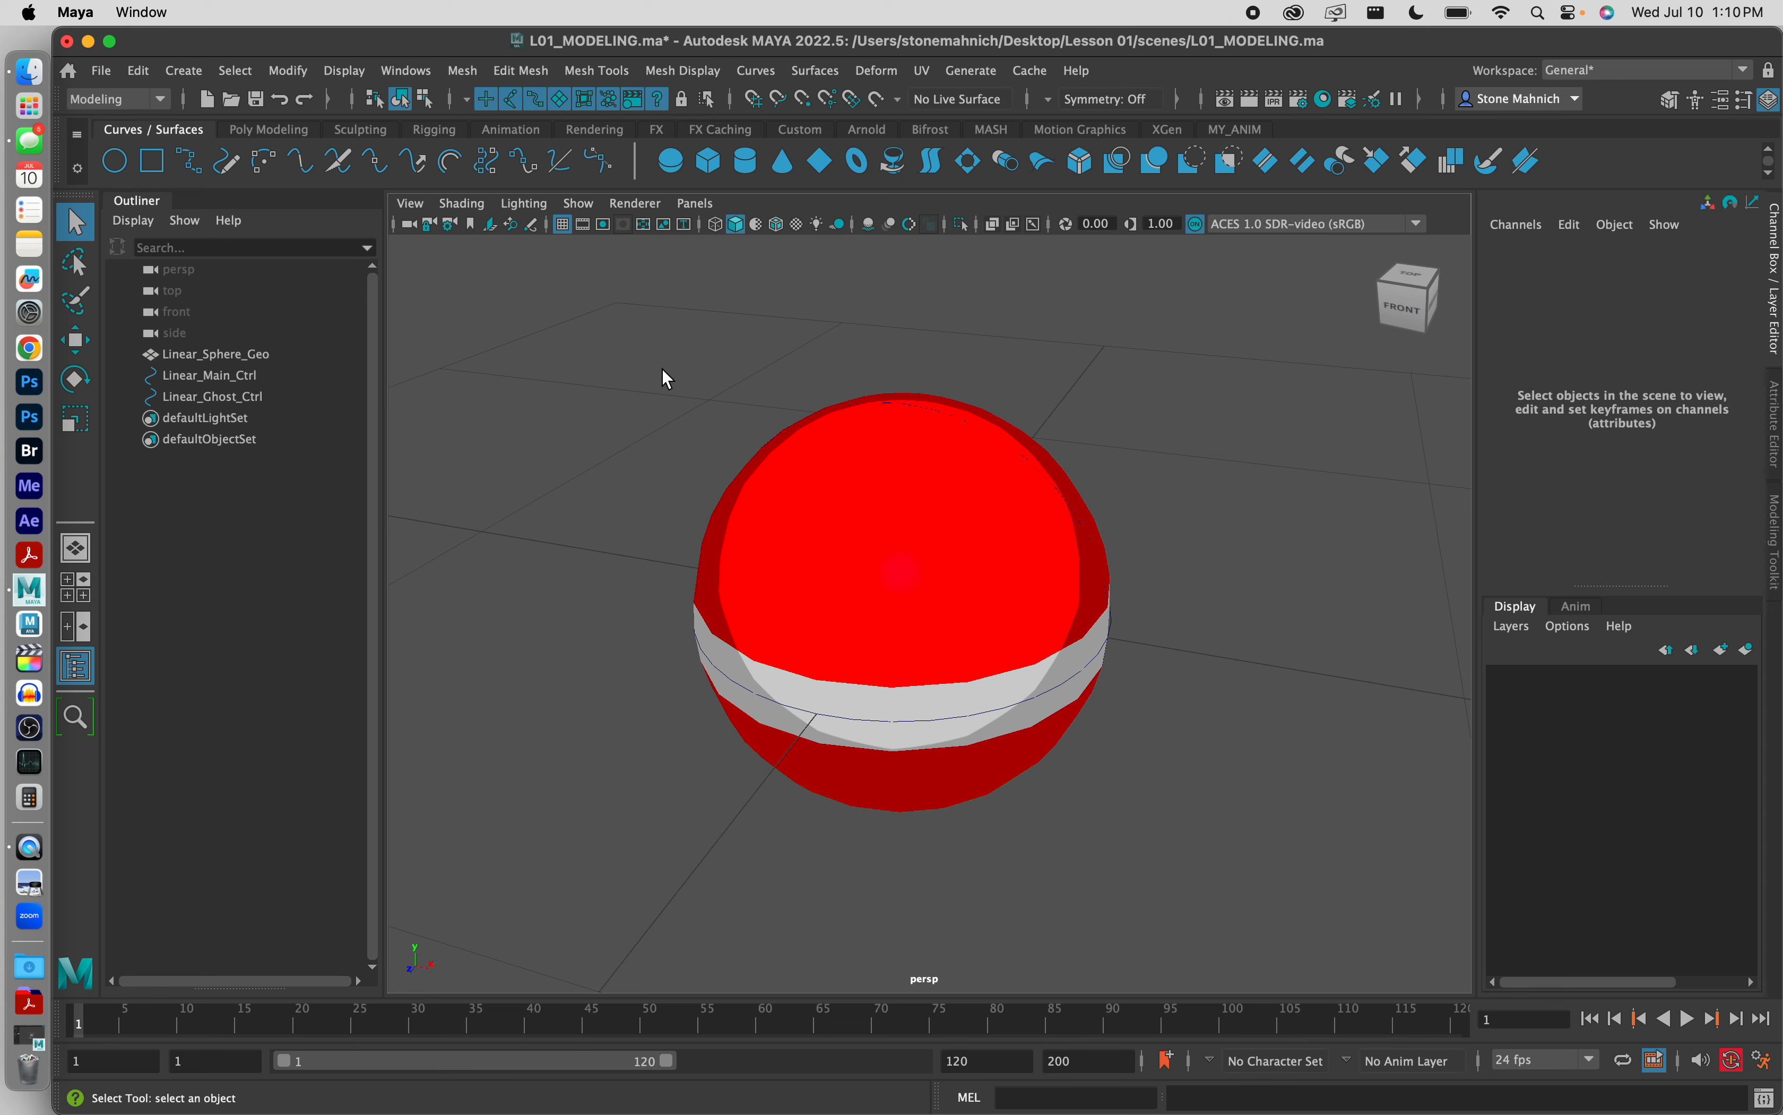
Step: Delete the construction history of all objects in the scene and clear the selection
{"action": "left_click_drag", "start_coordinate": [668, 340], "coordinate": [1231, 877]}
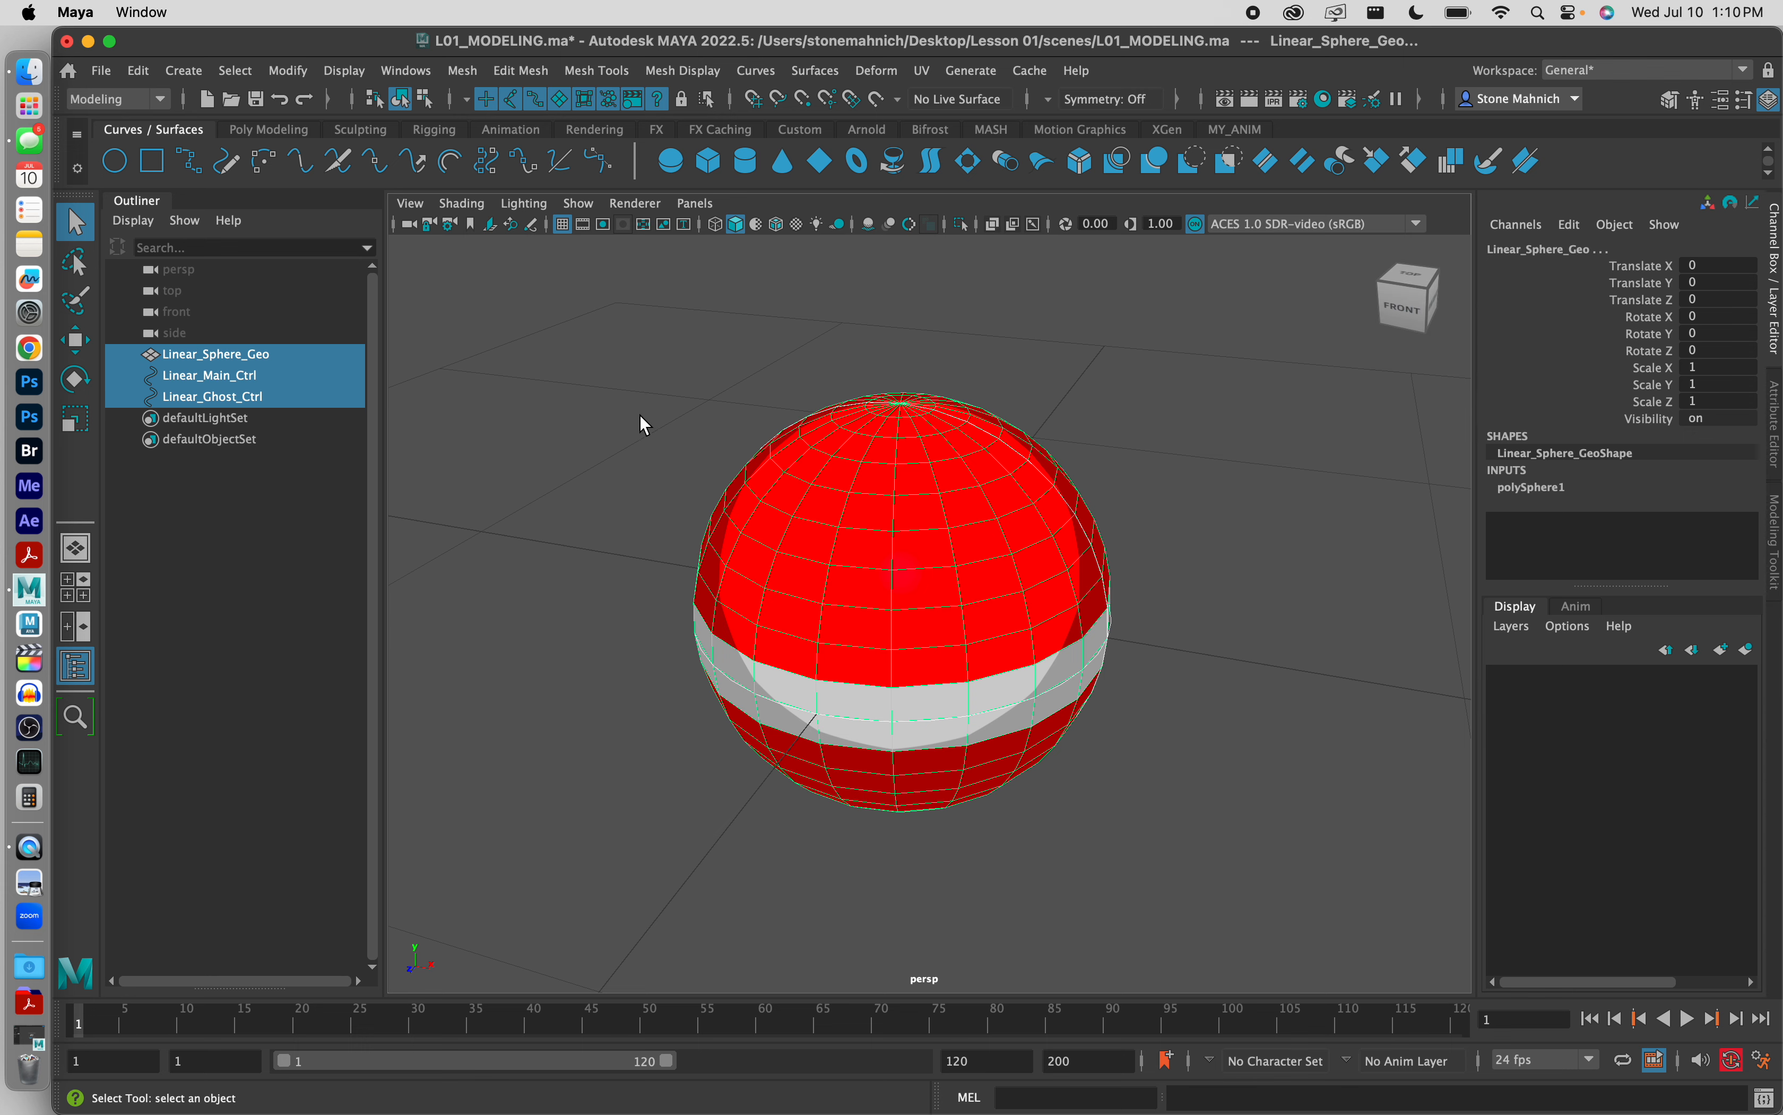
{"action": "left_click", "coordinate": [1147, 521]}
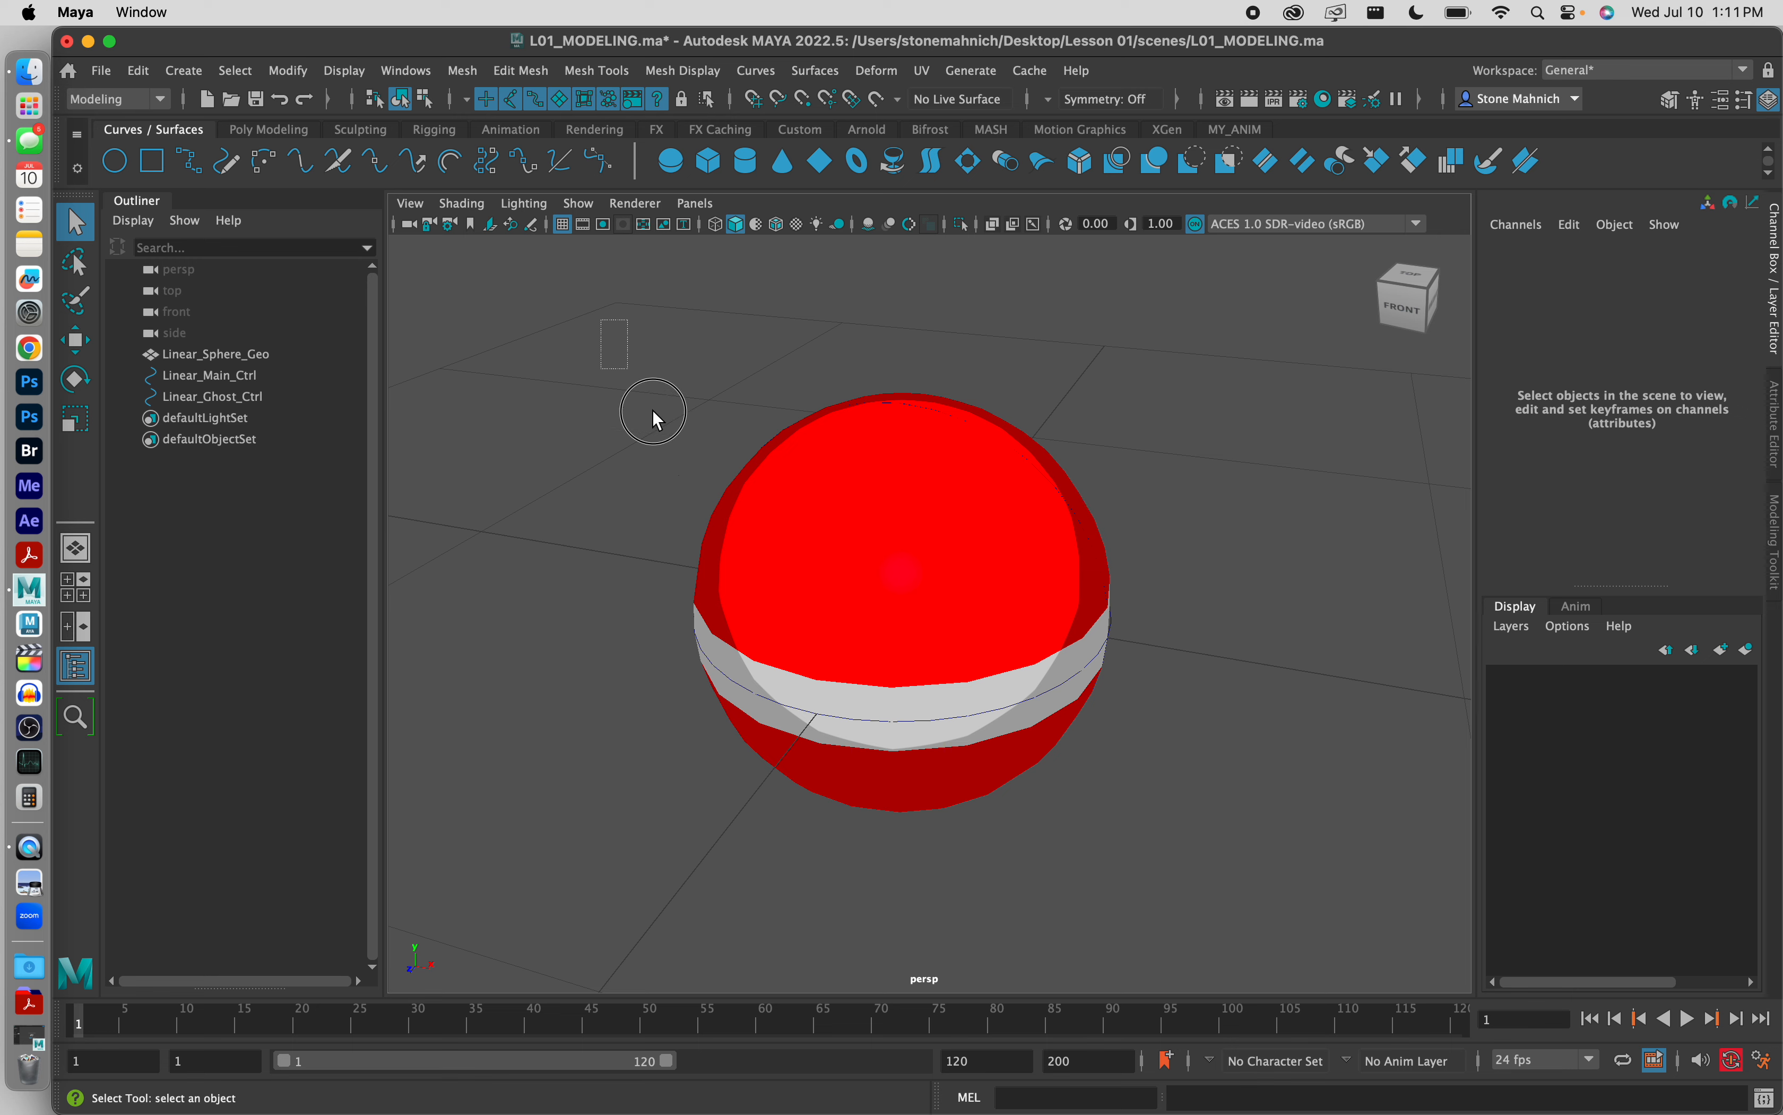
{"action": "left_click_drag", "start_coordinate": [653, 410], "coordinate": [1212, 861]}
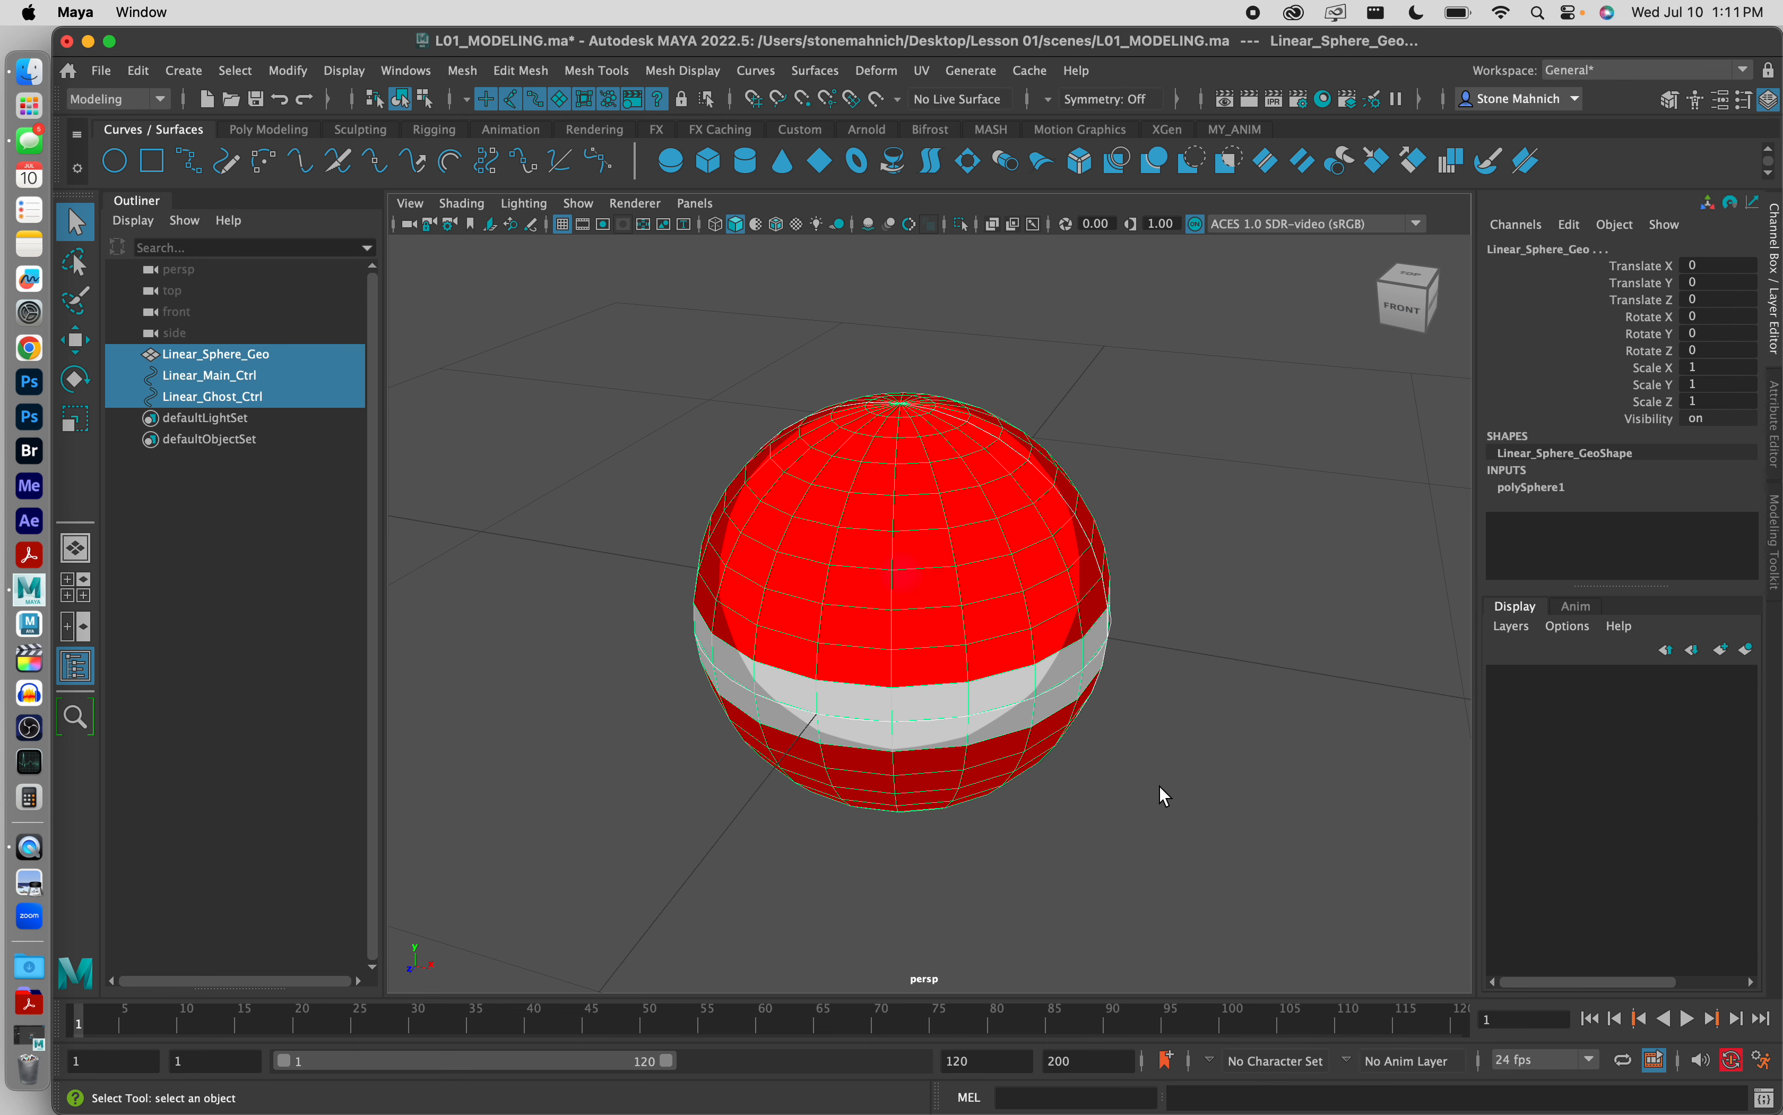
{"action": "left_click", "coordinate": [148, 71]}
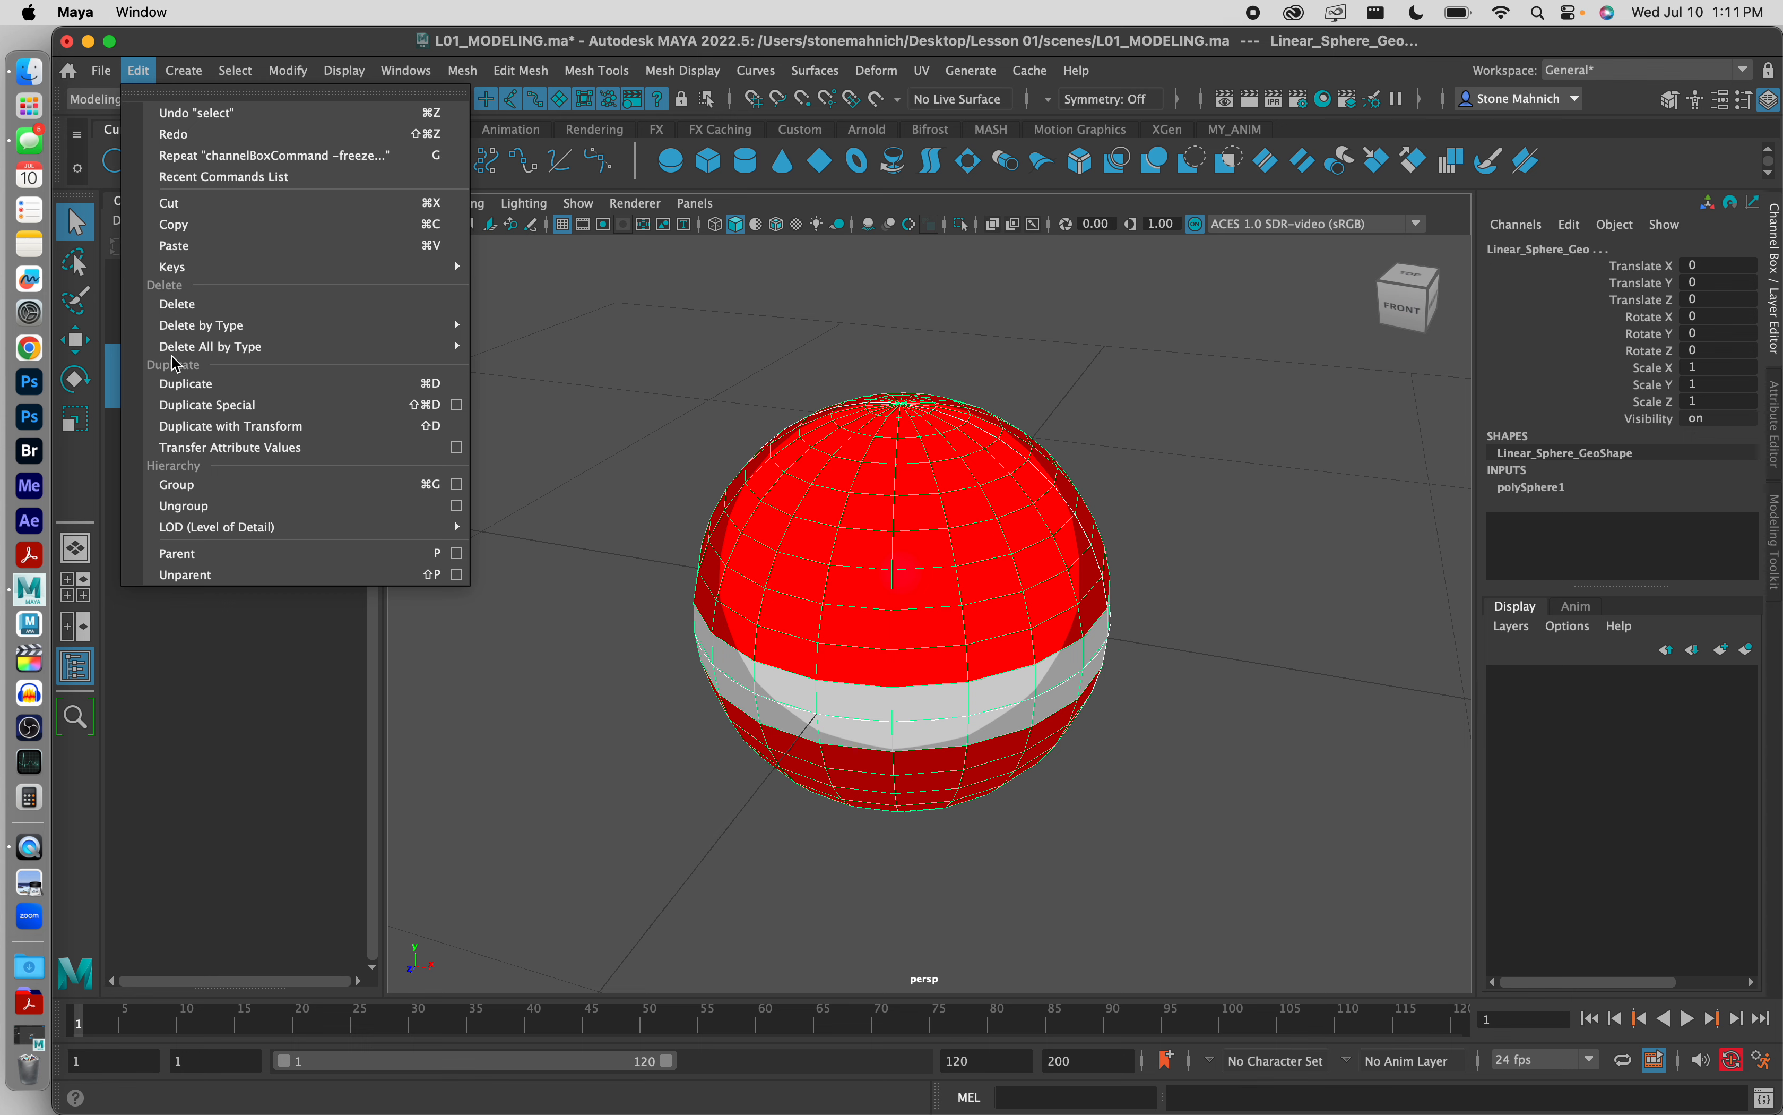
{"action": "mouse_move", "coordinate": [177, 348]}
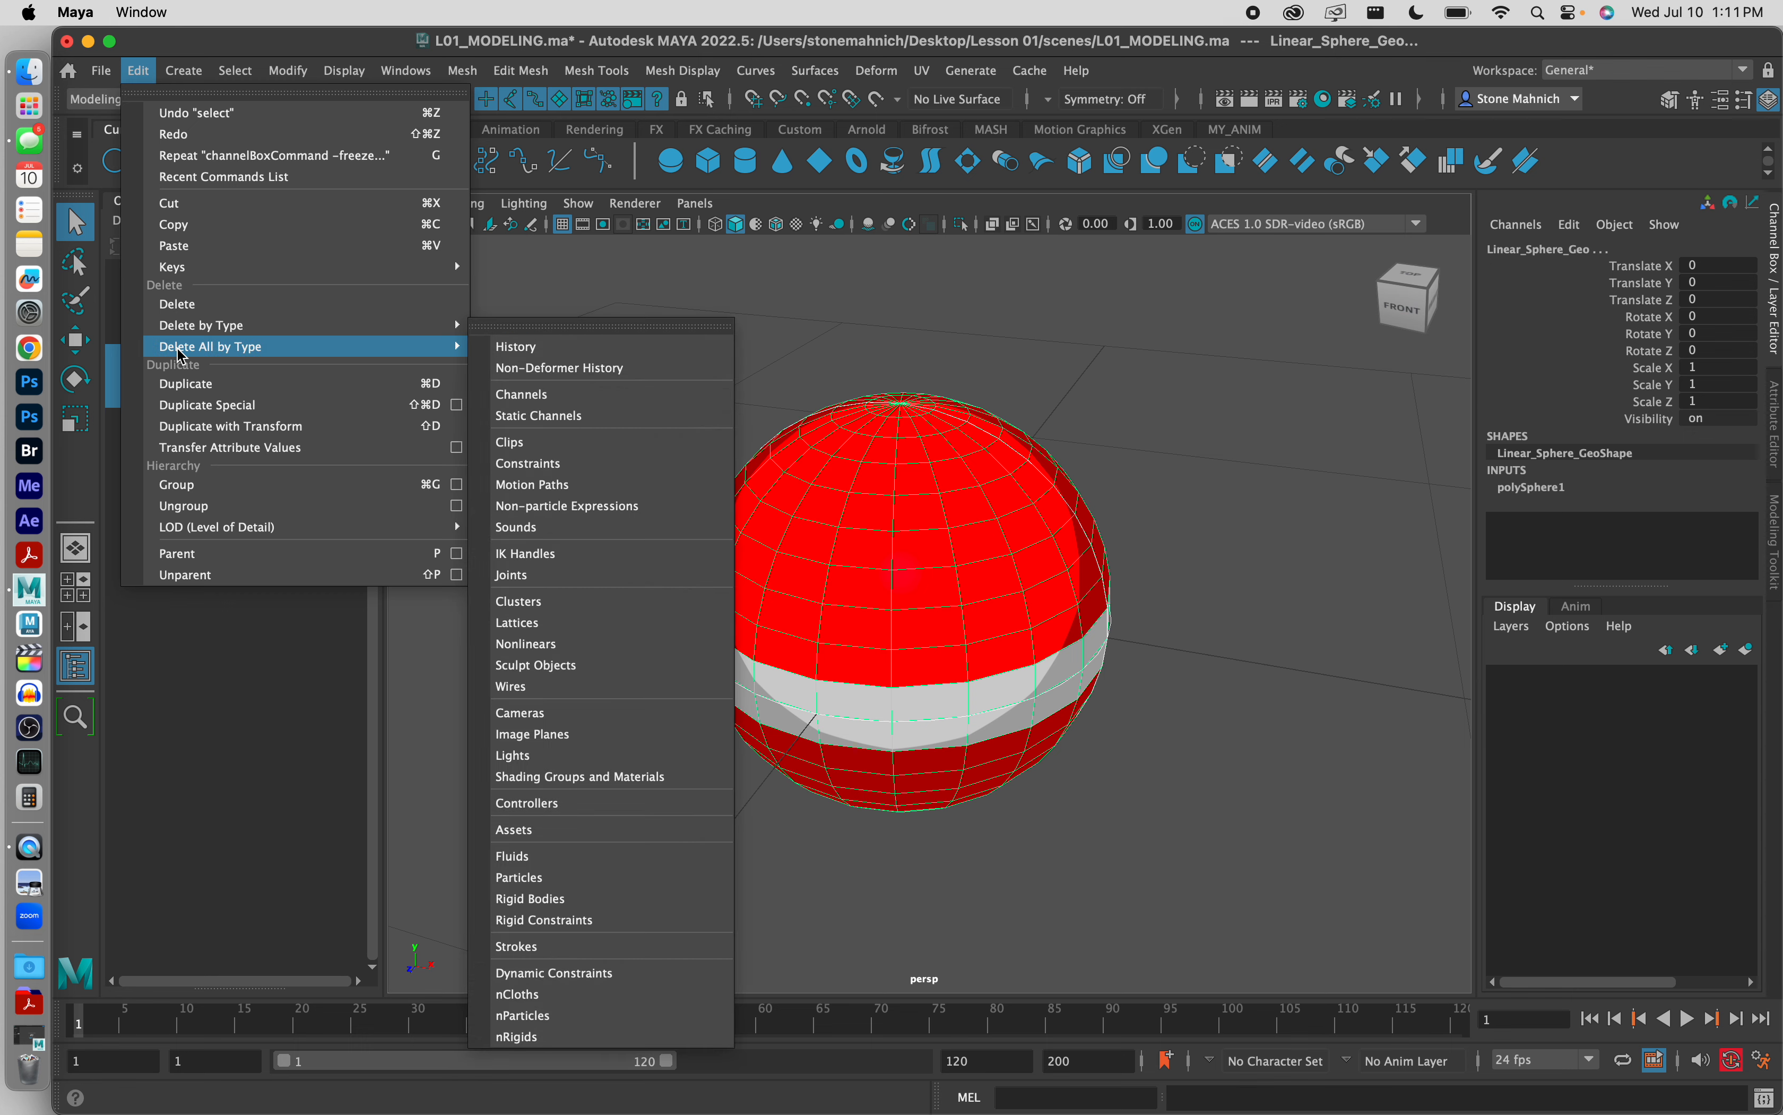
{"action": "left_click", "coordinate": [571, 355]}
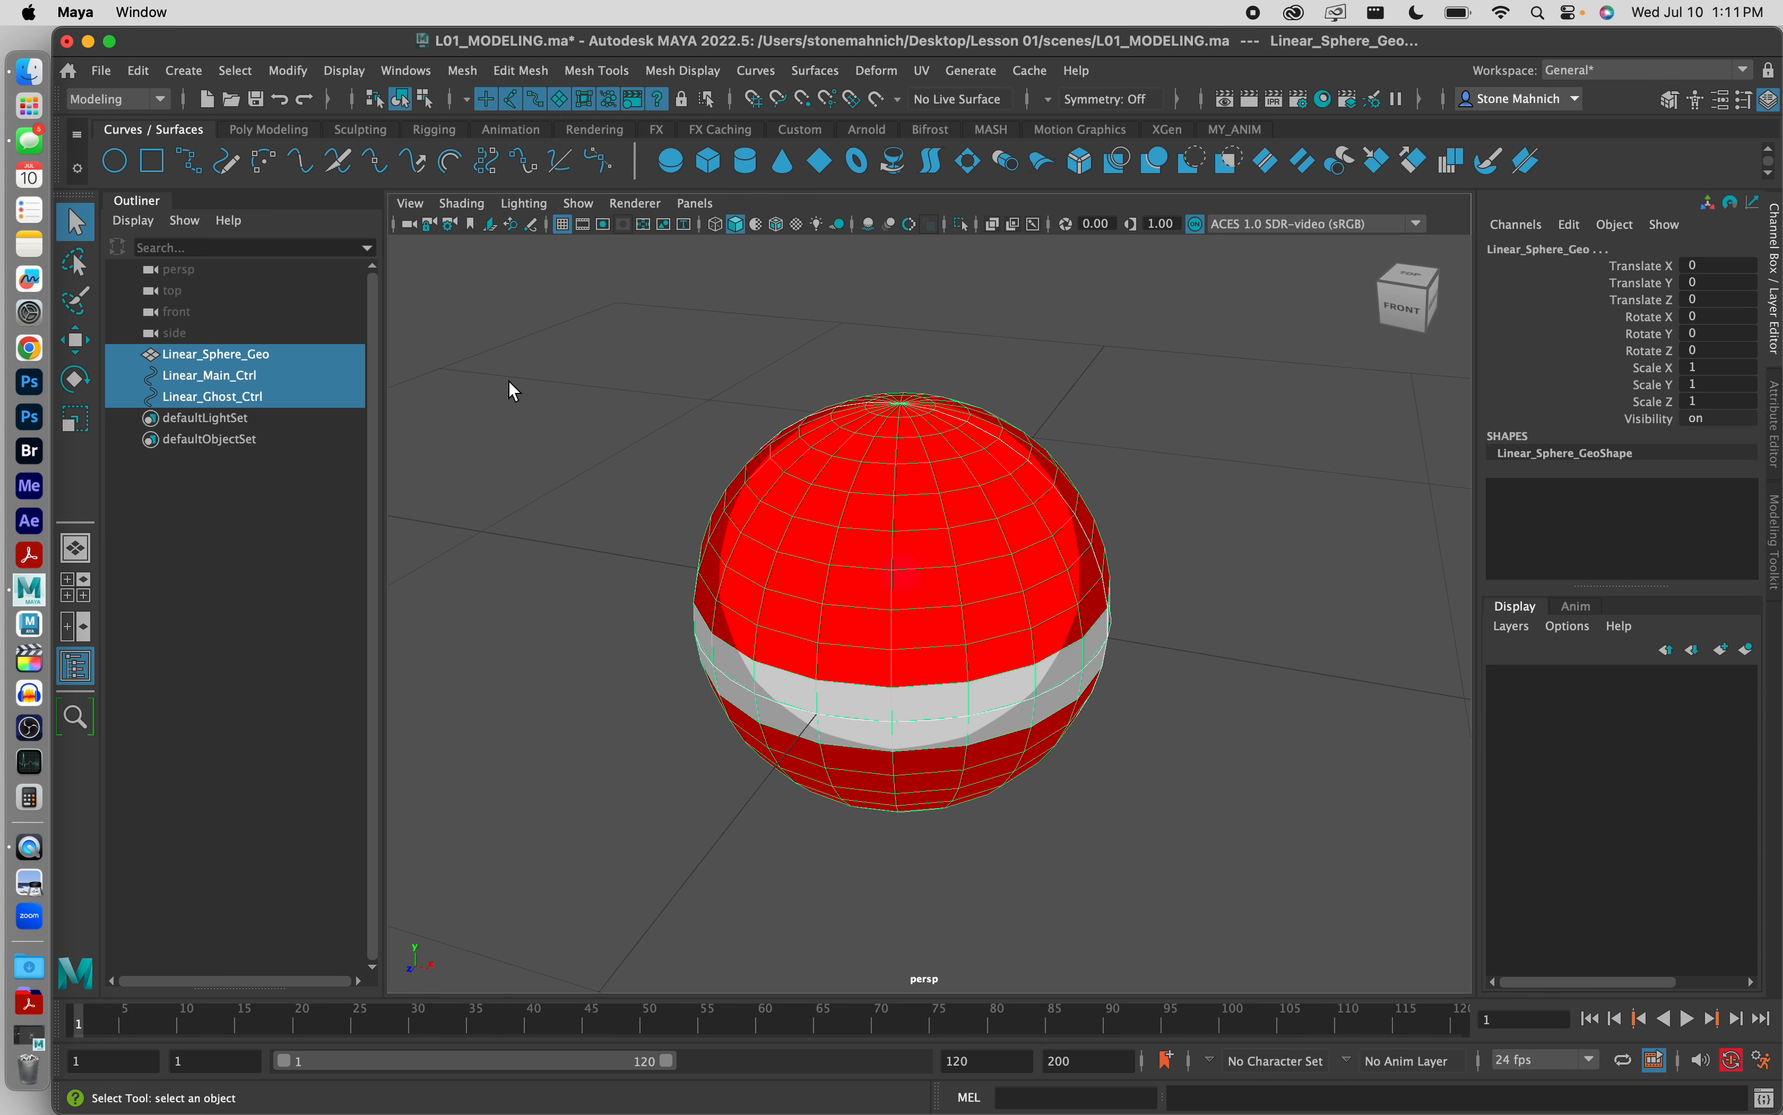
{"action": "left_click", "coordinate": [146, 74]}
{"action": "mouse_move", "coordinate": [238, 349]}
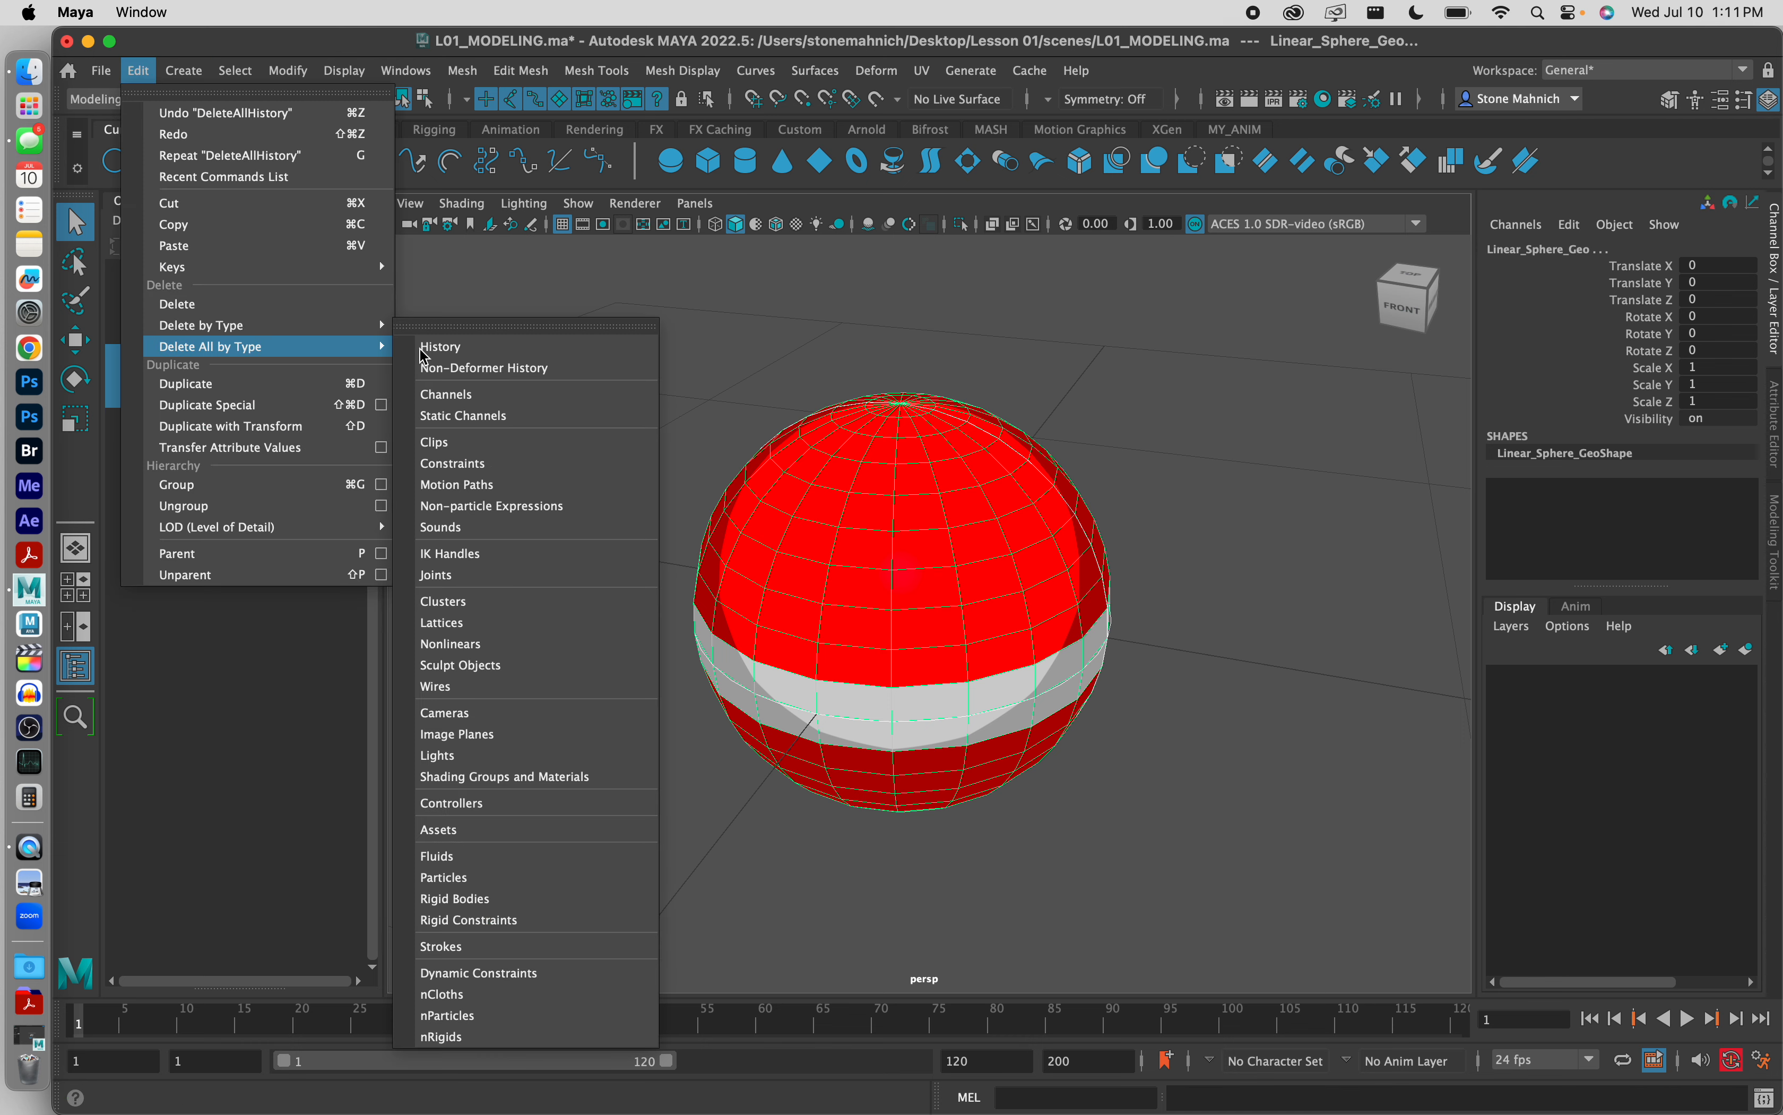
{"action": "left_click", "coordinate": [467, 351]}
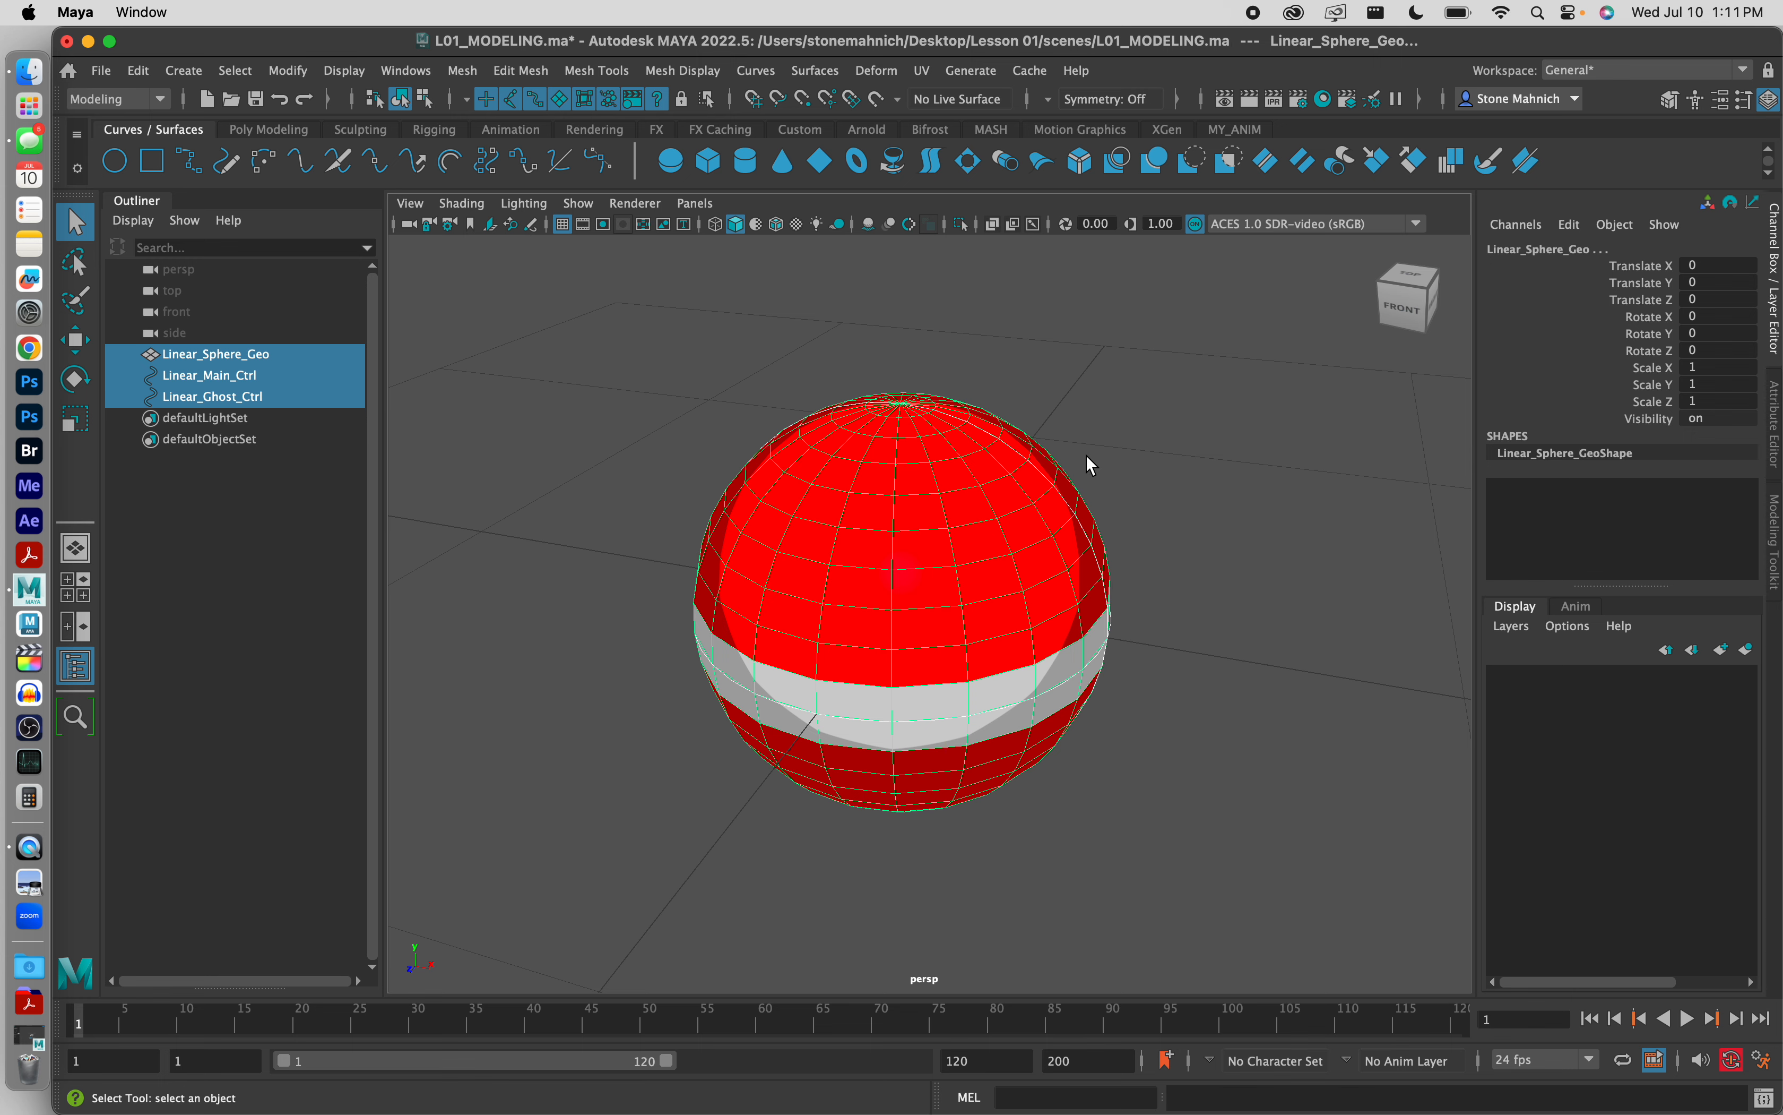
{"action": "left_click", "coordinate": [1141, 438]}
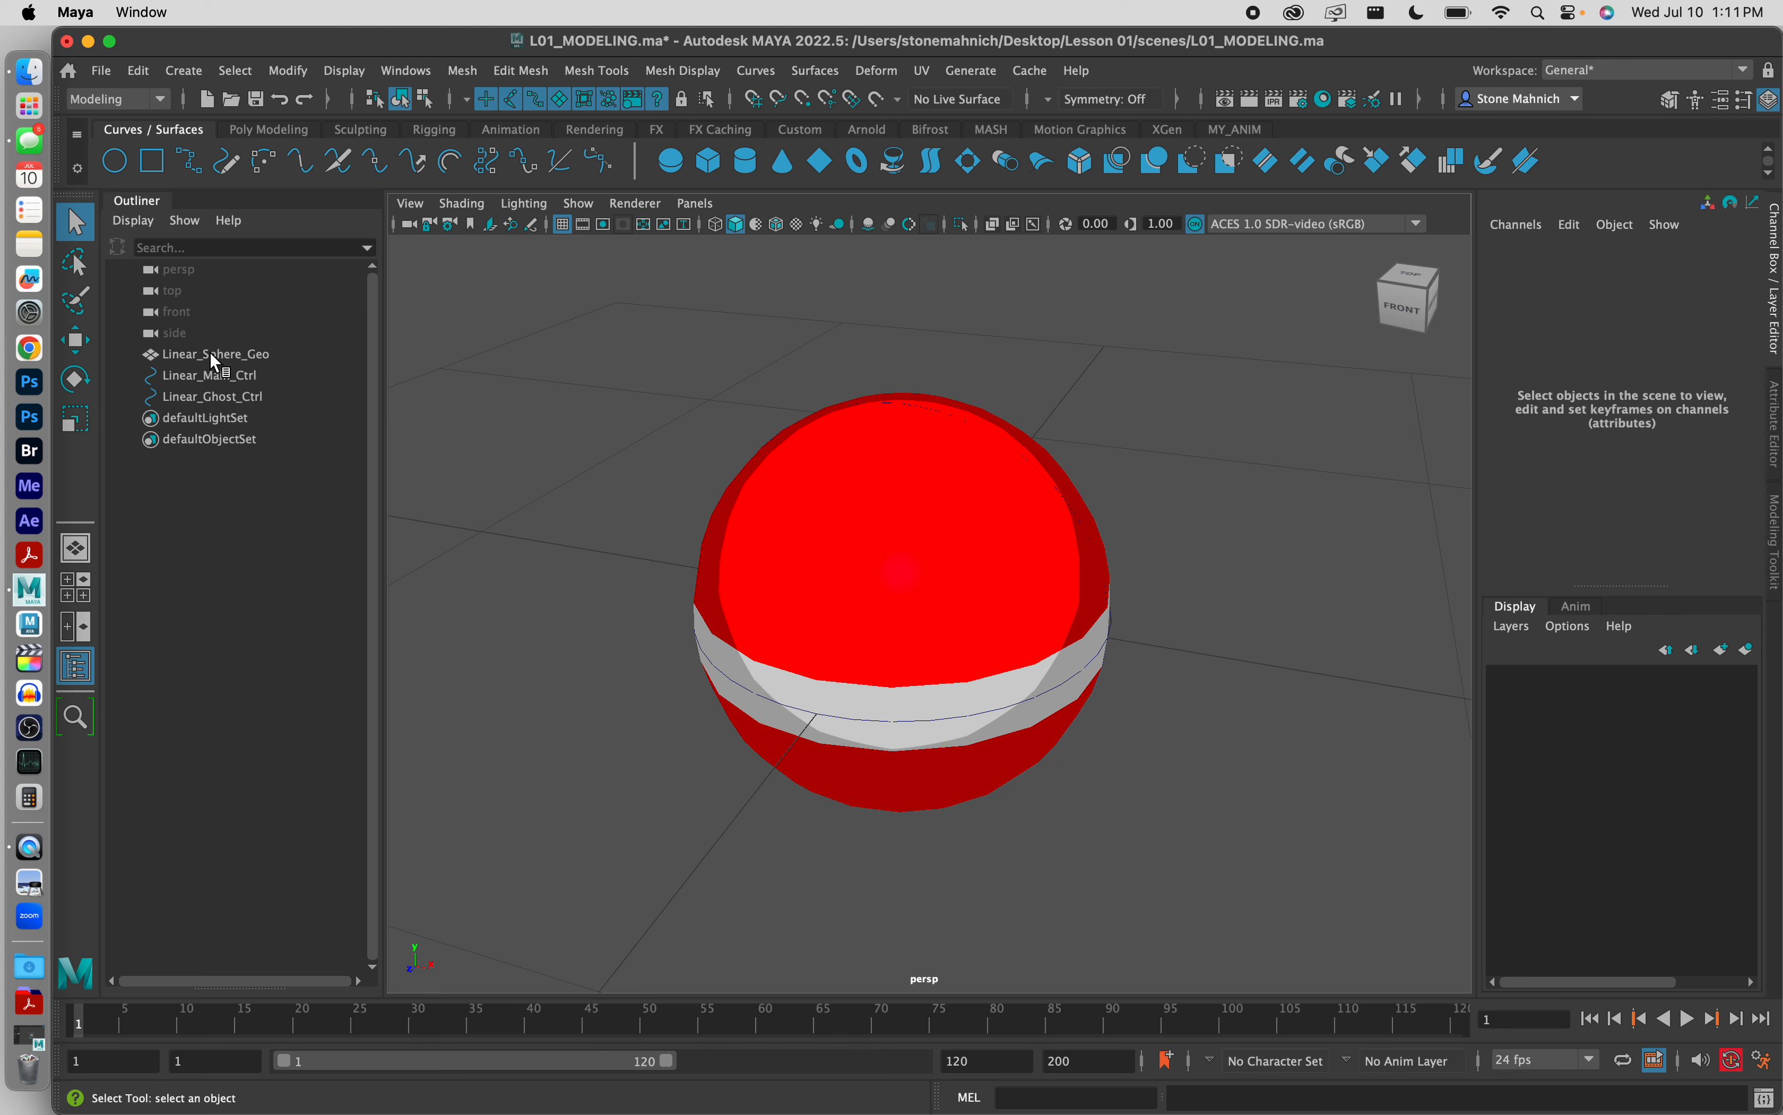
Step: Create a display layer from Linear_Sphere_Geo and Linear_Ghost_Ctrl and name it Linear_NO_TOUCH
{"action": "left_click", "coordinate": [240, 354]}
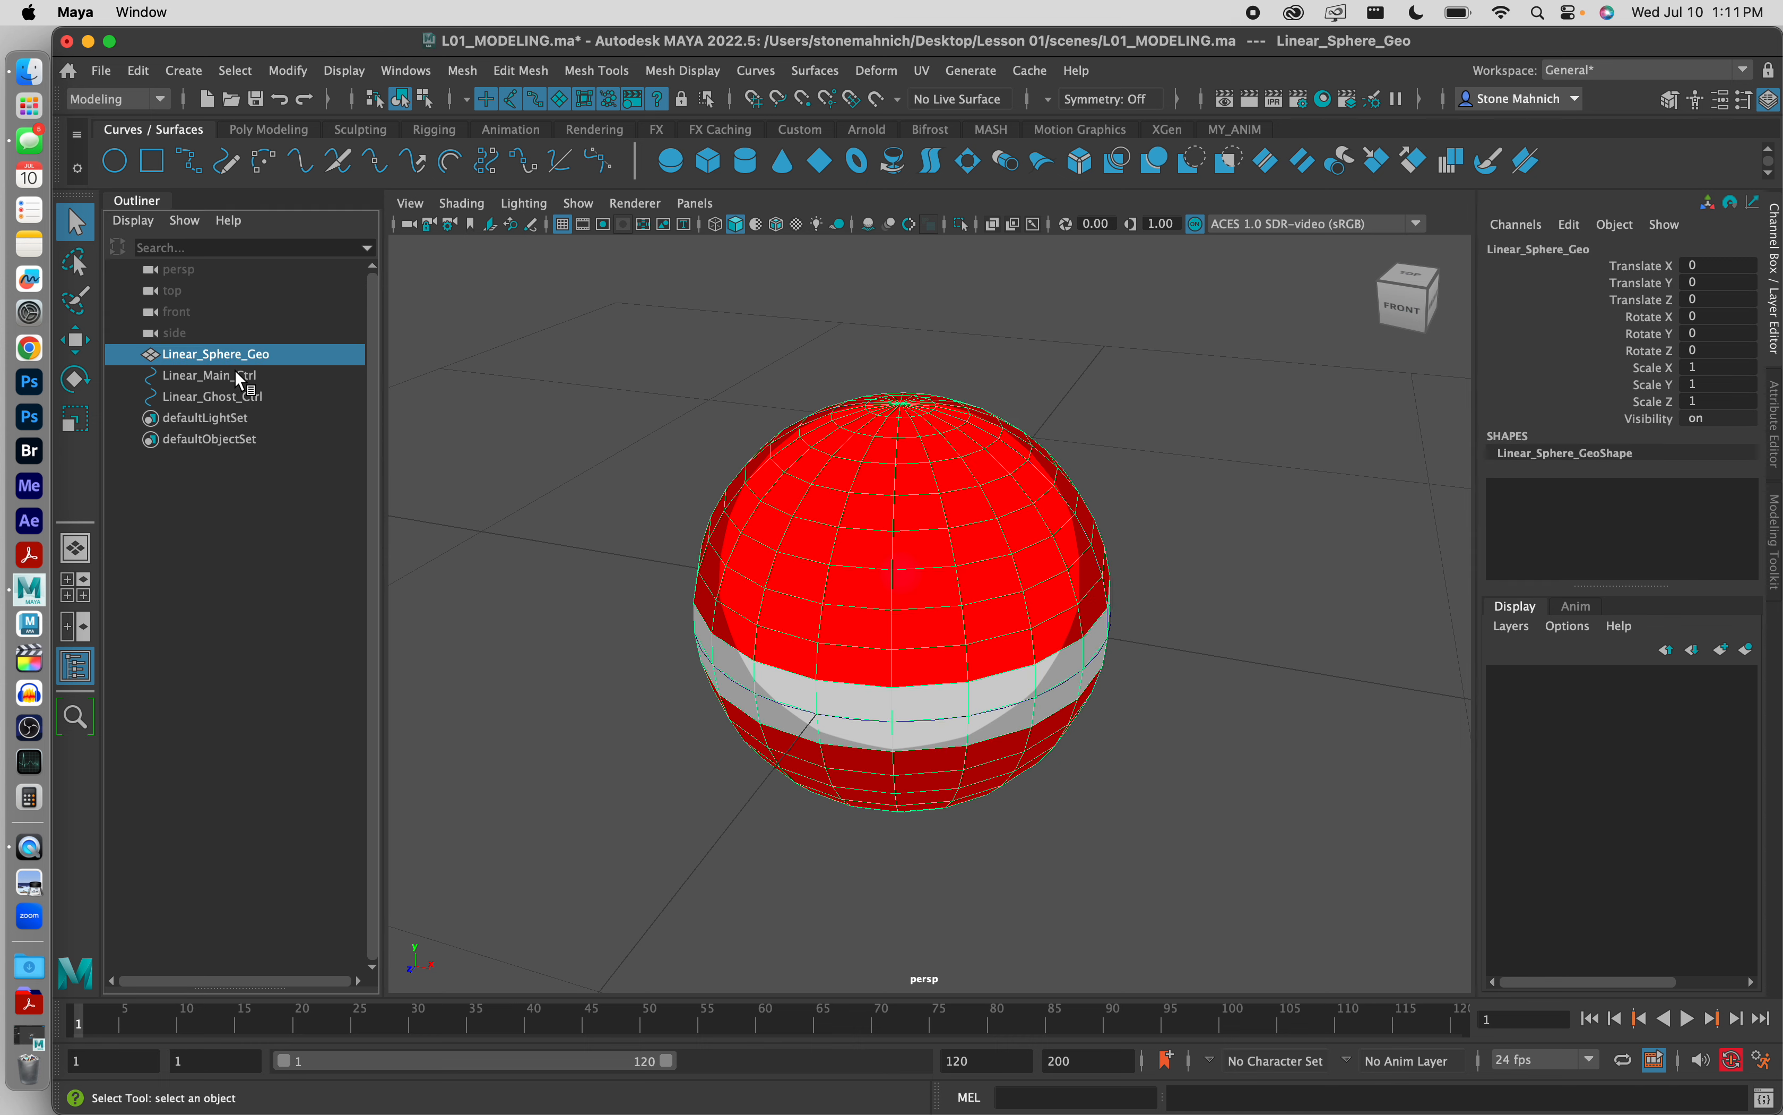
{"action": "left_click", "coordinate": [235, 397], "text": "ctrl"}
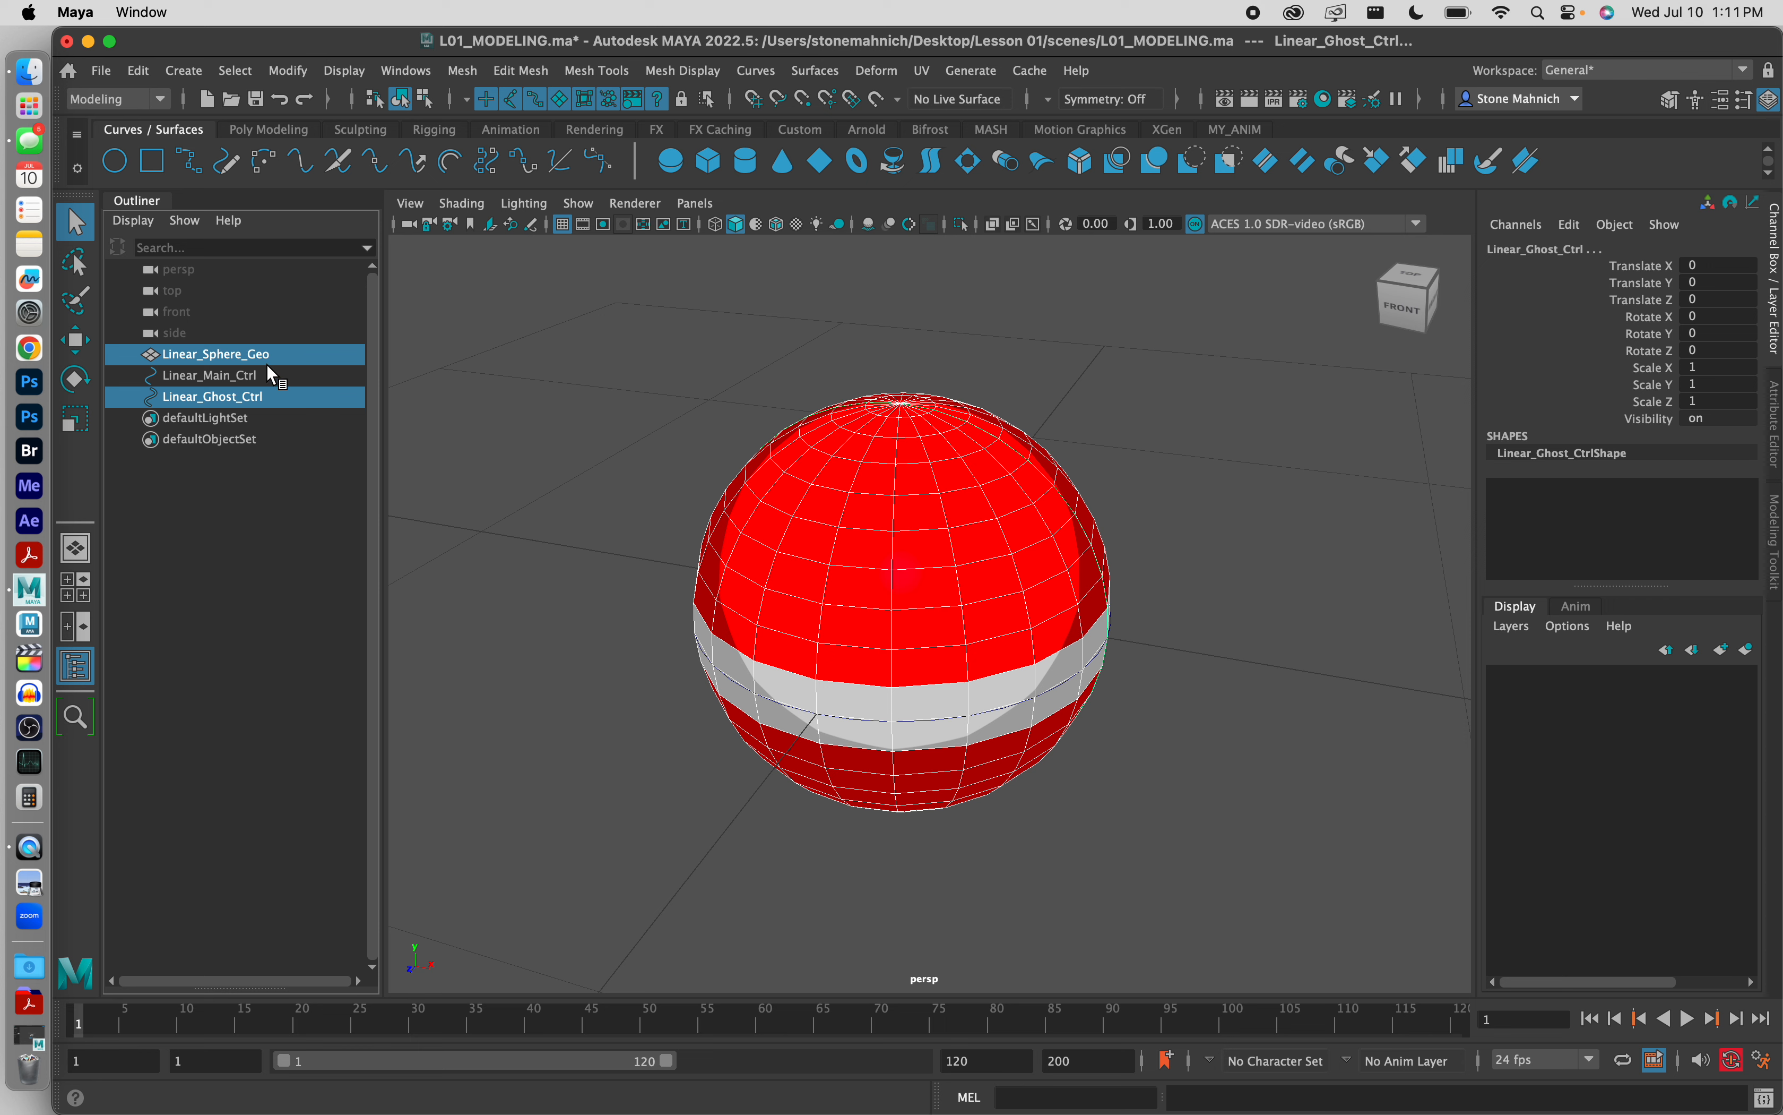
{"action": "left_click", "coordinate": [1751, 652]}
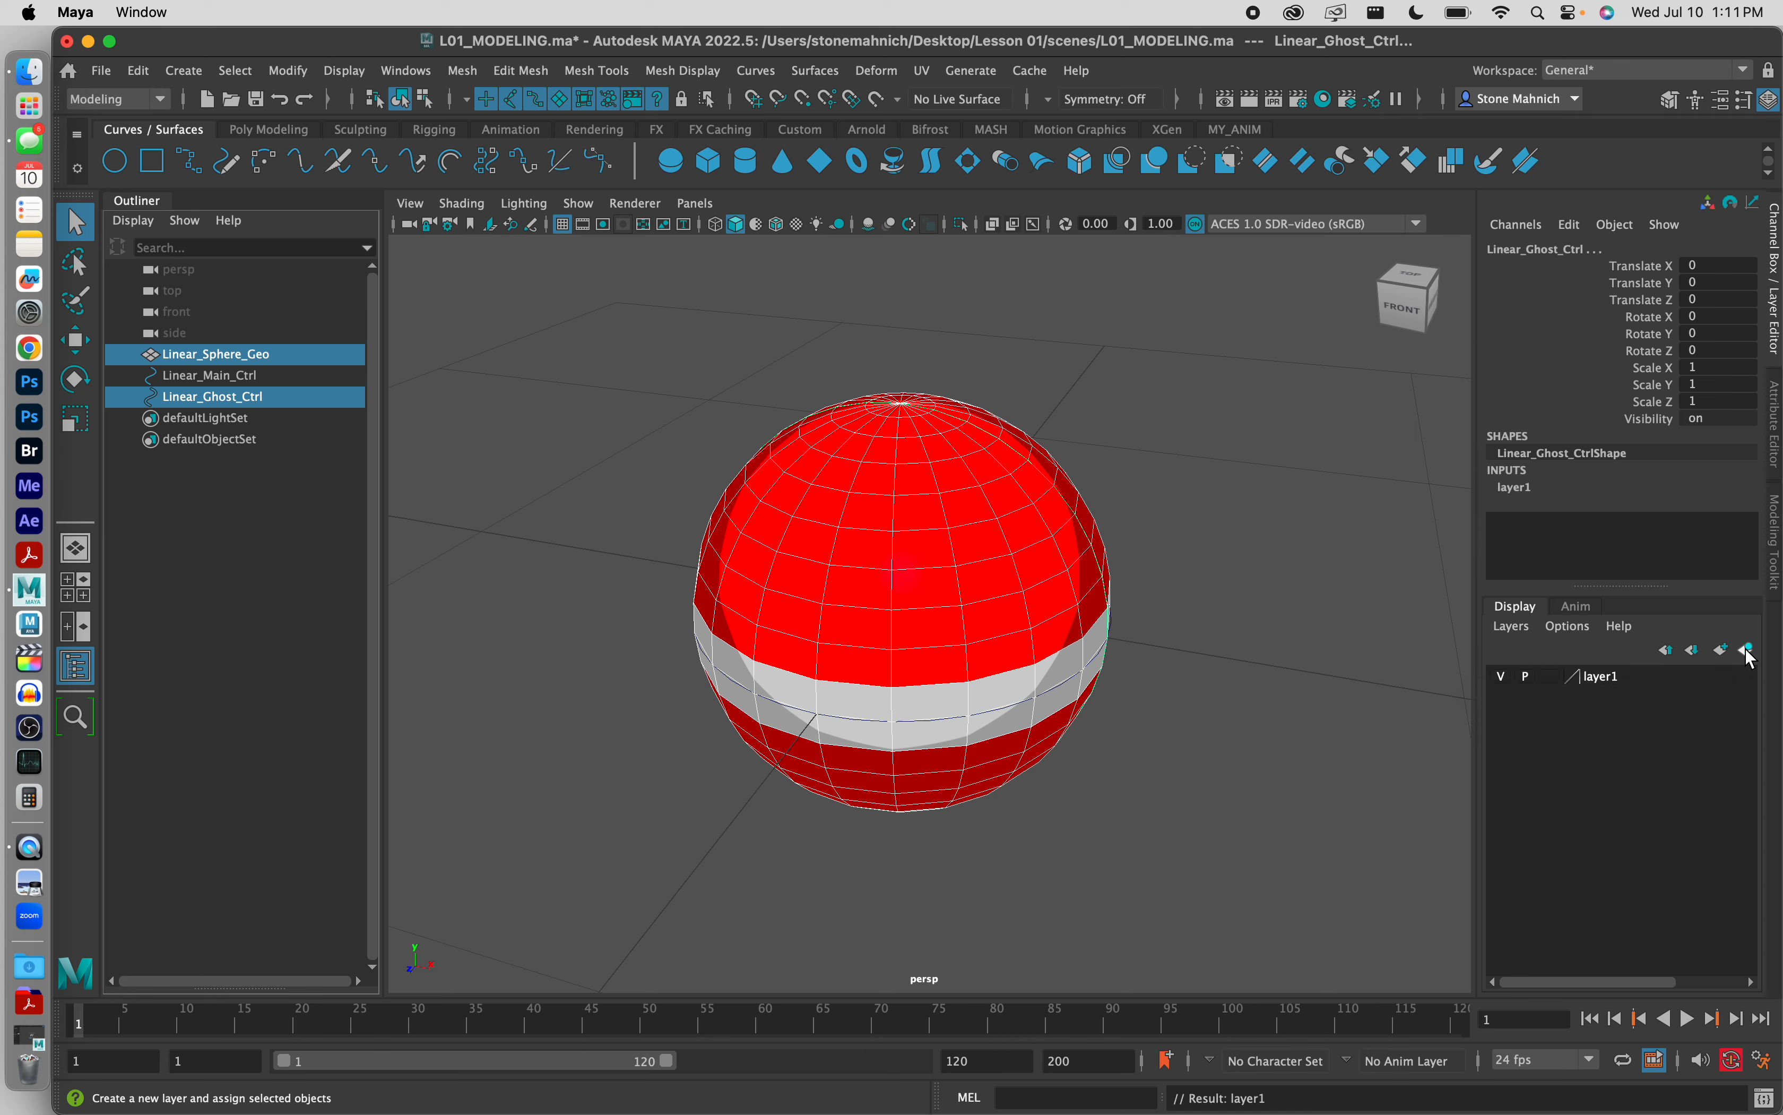
{"action": "double_click", "coordinate": [1611, 673]}
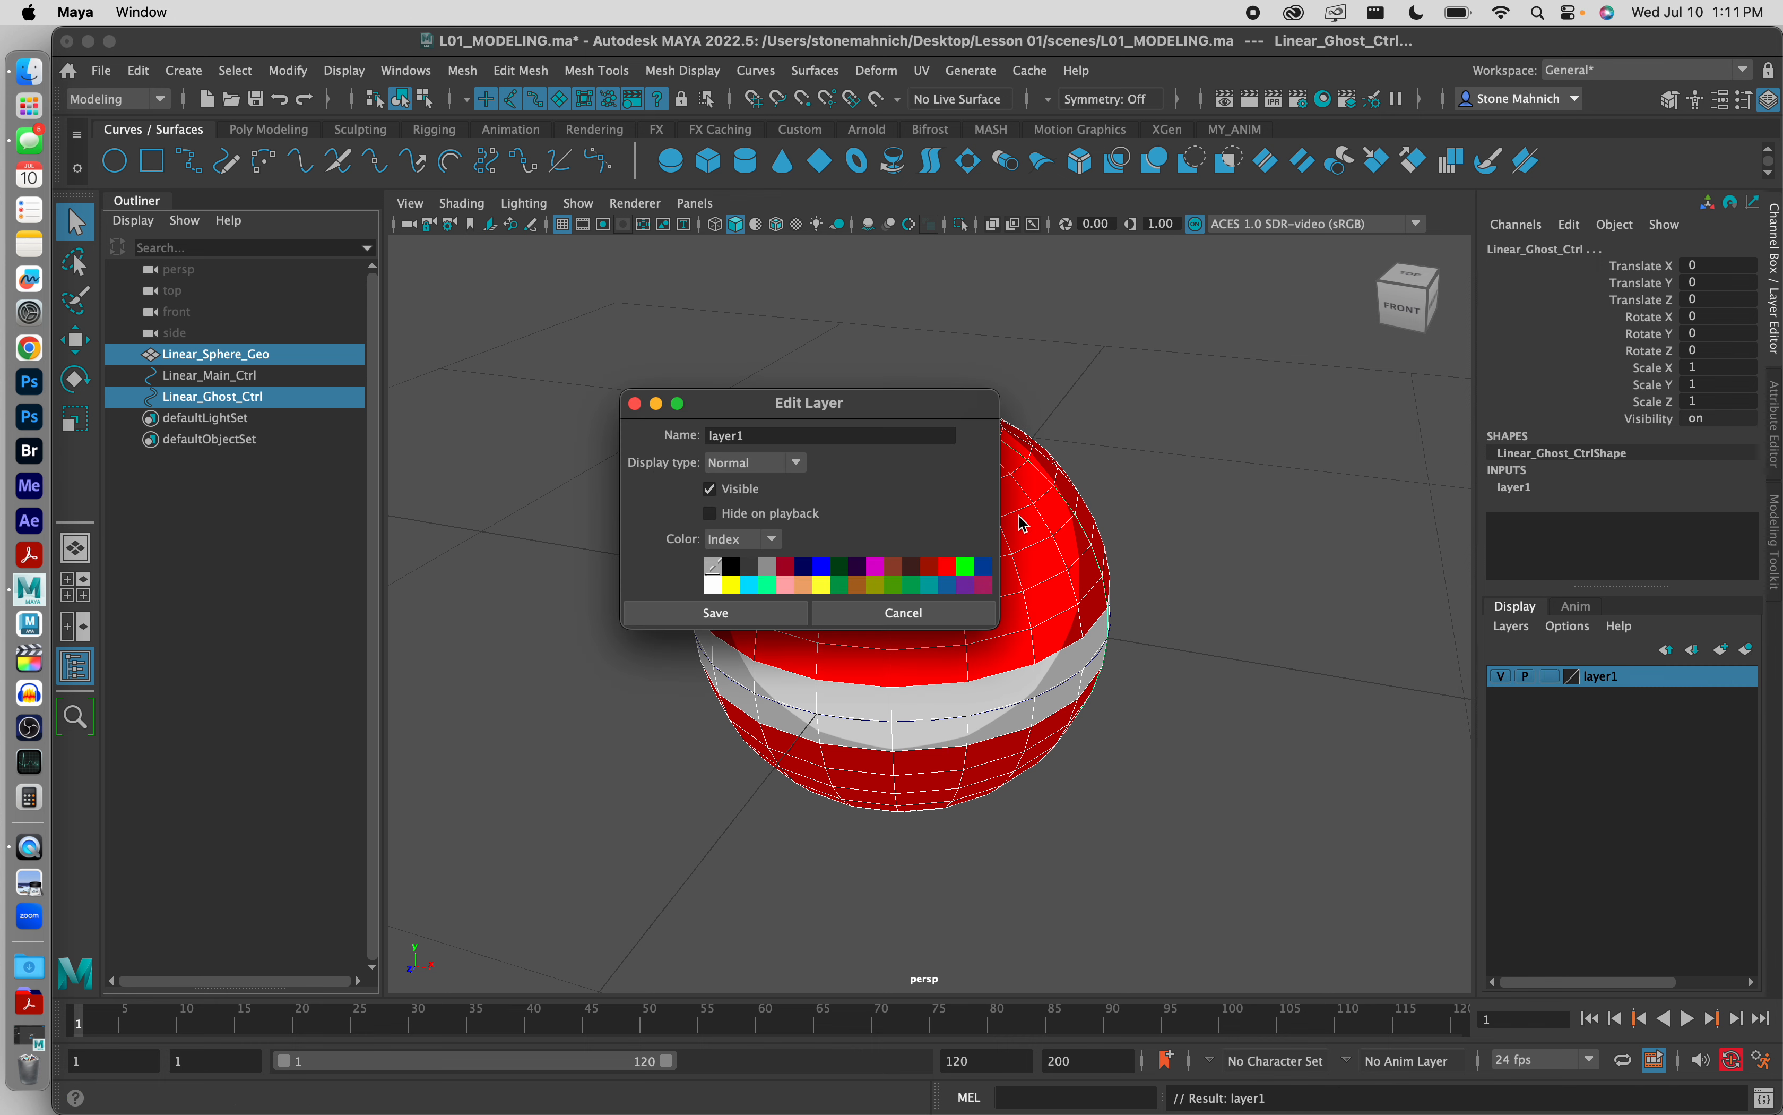
{"action": "double_click", "coordinate": [776, 434]}
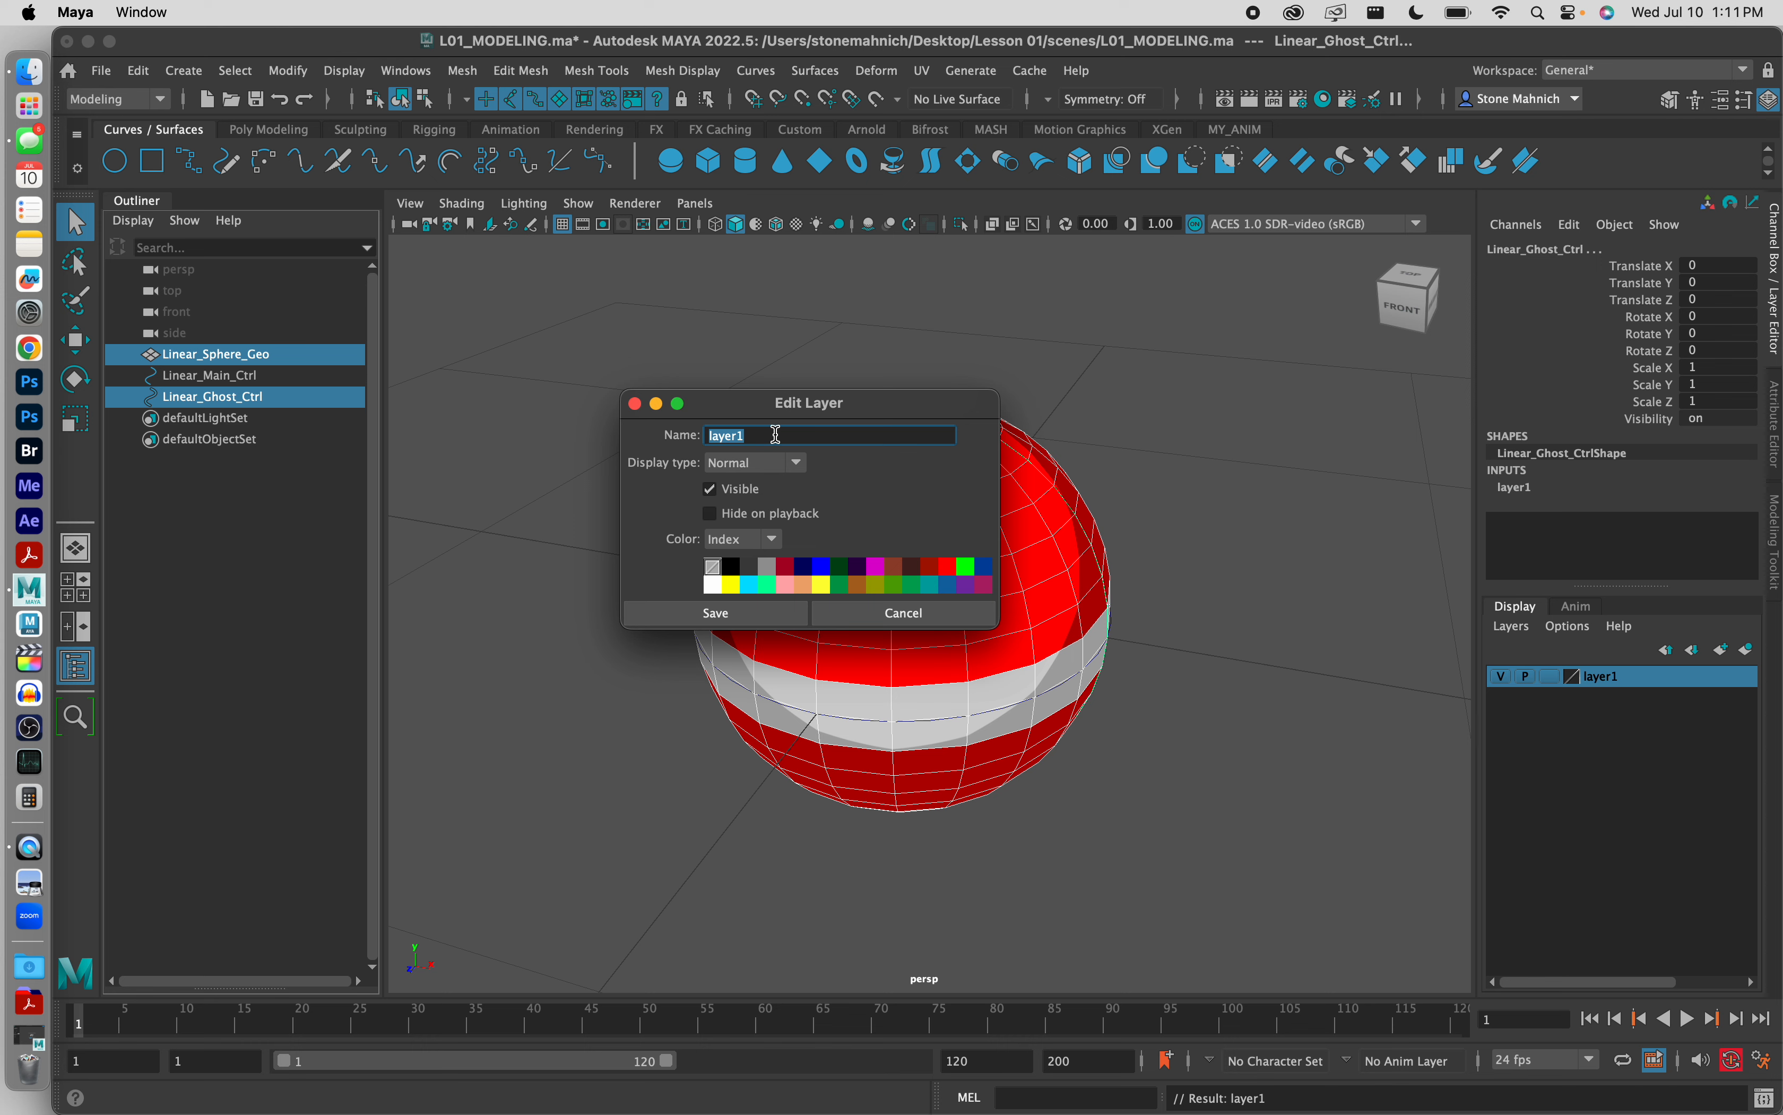
{"action": "type", "text": "Linear_"}
{"action": "key", "text": "Caps_Lock"}
{"action": "type", "text": "NO_TOUCH"}
{"action": "key", "text": "Caps_Lock"}
Step: Set the Linear_NO_TOUCH layer's display type to Reference and its color to red, and save the layer settings
{"action": "left_click", "coordinate": [795, 464]}
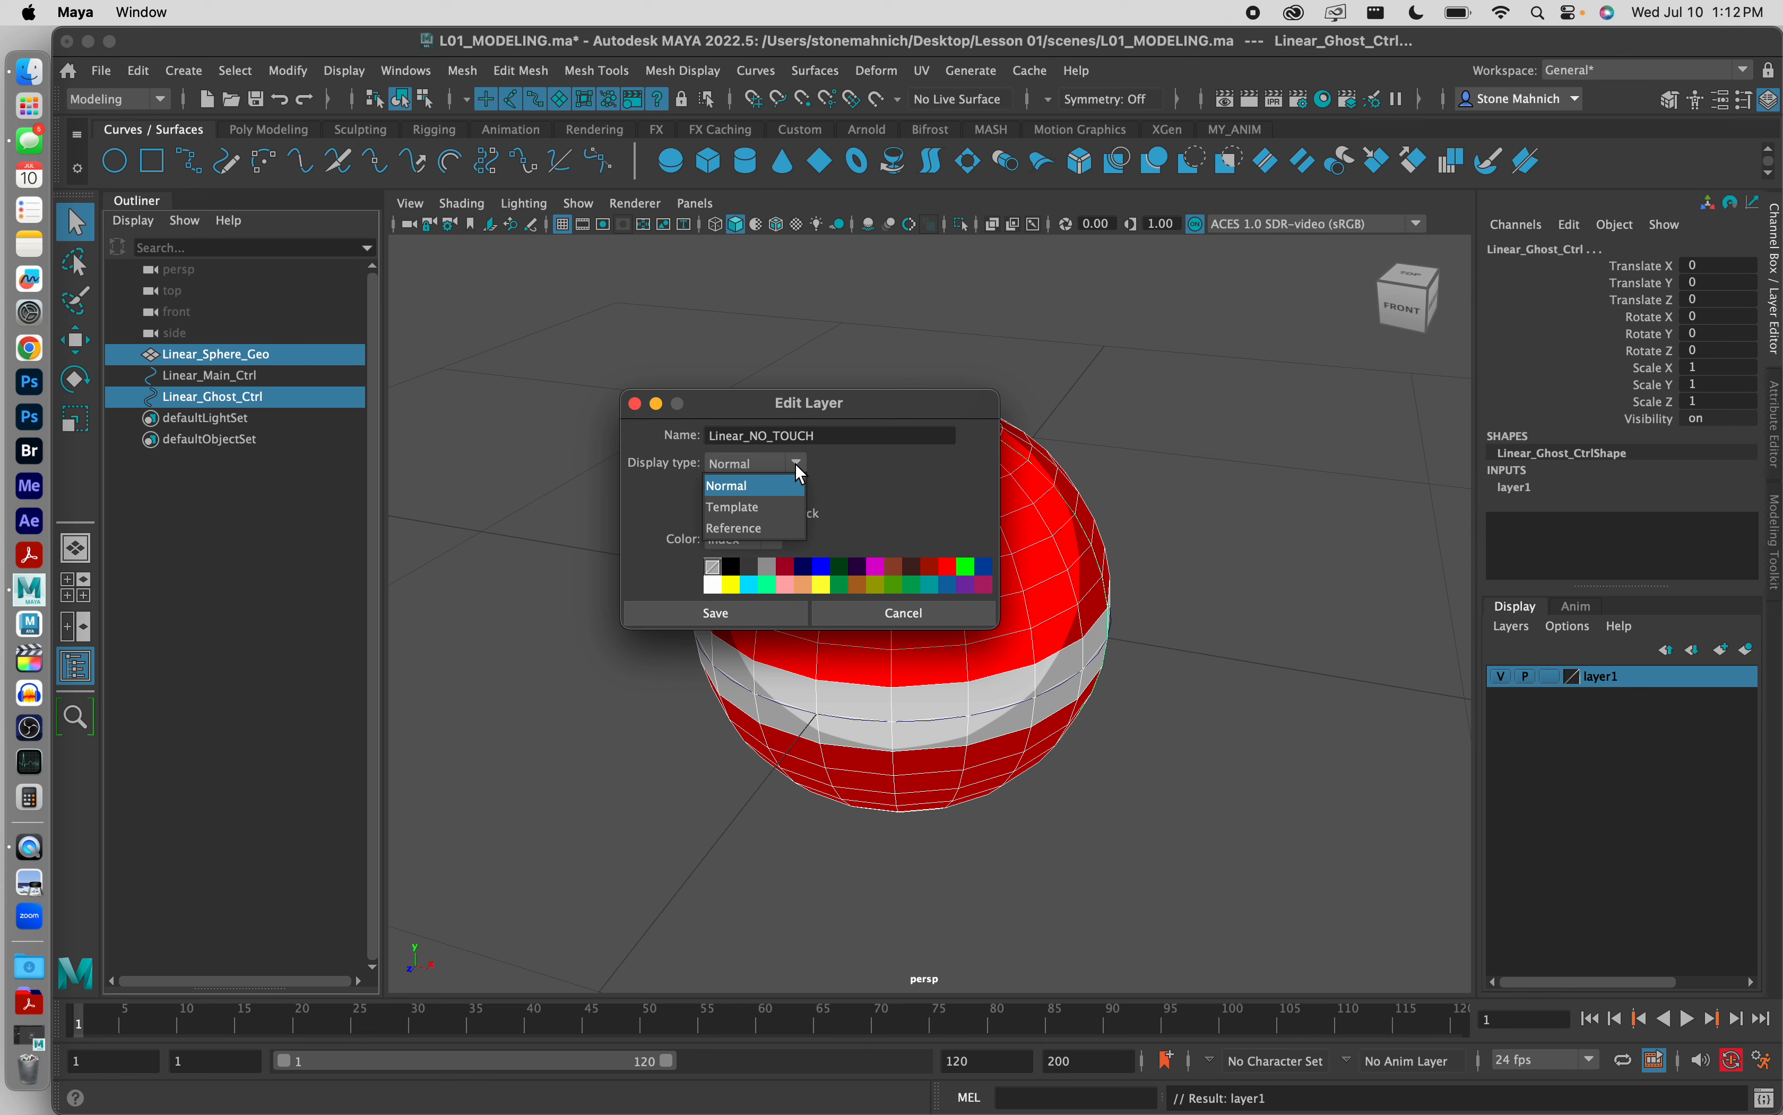
{"action": "left_click", "coordinate": [778, 529]}
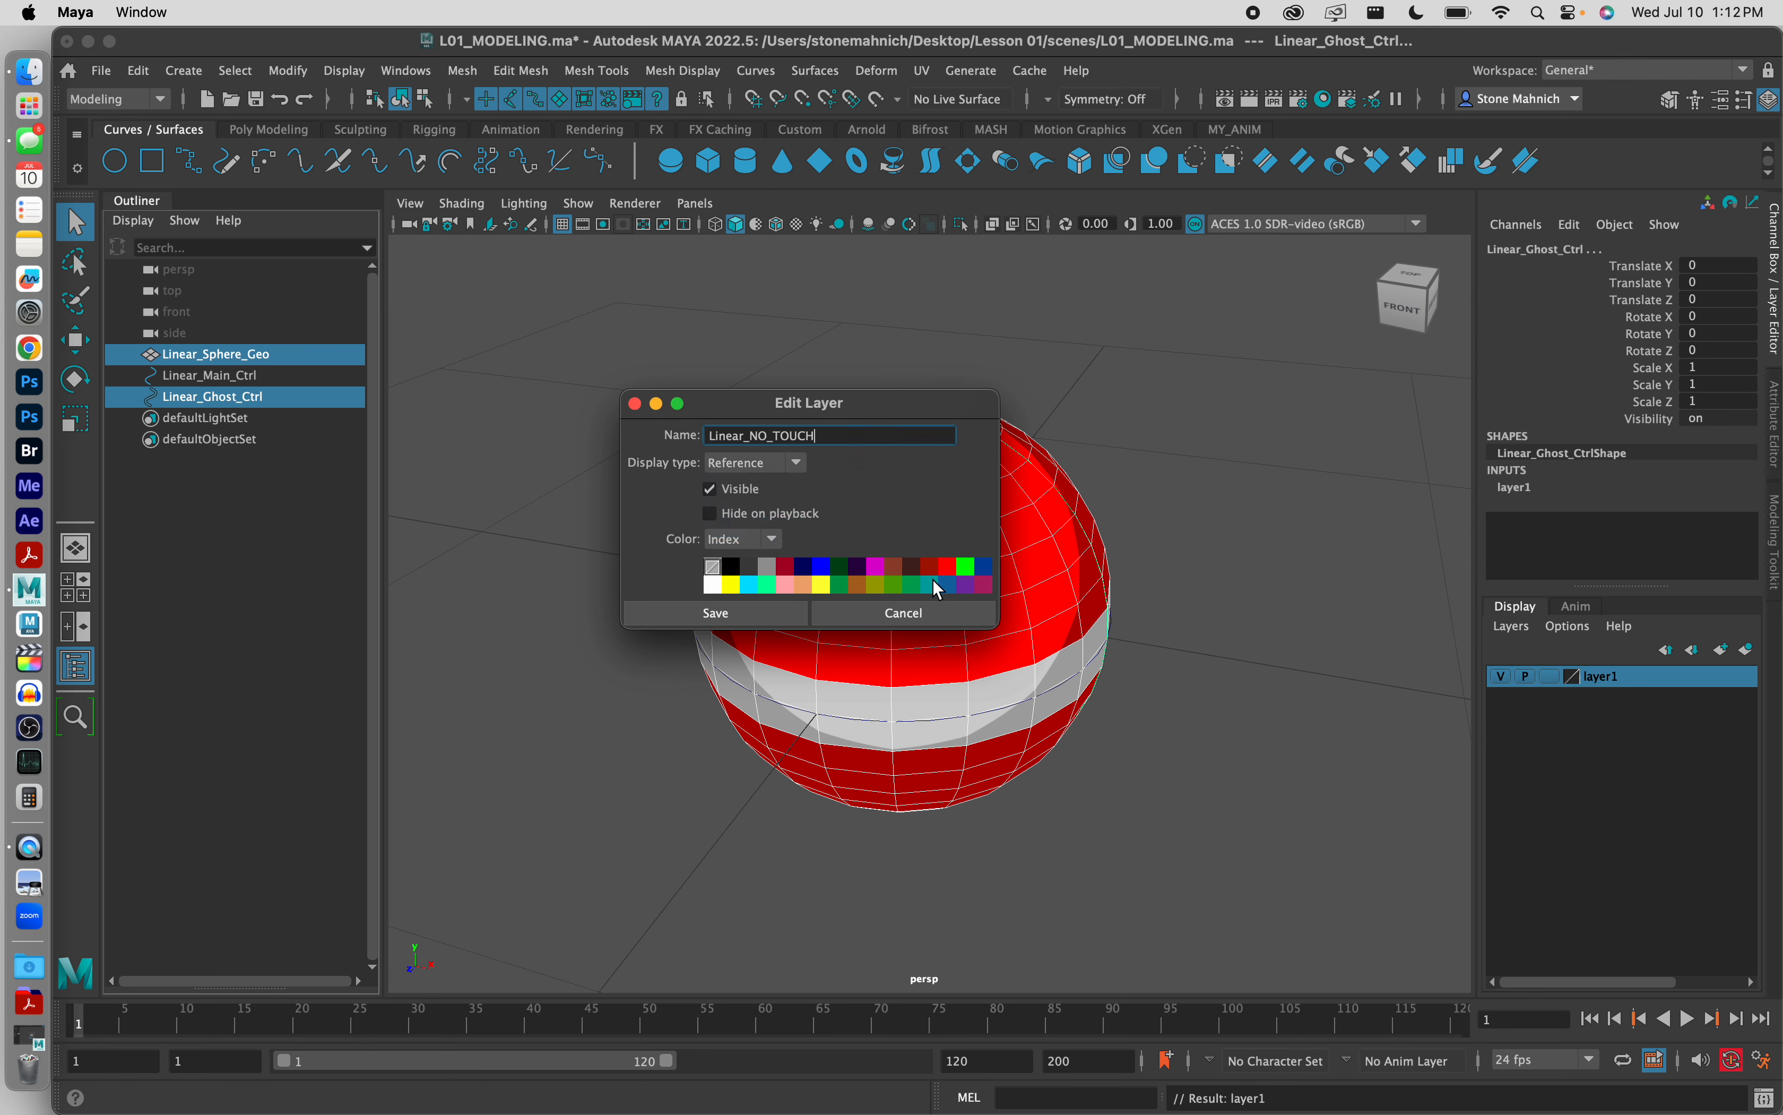
{"action": "left_click", "coordinate": [950, 566]}
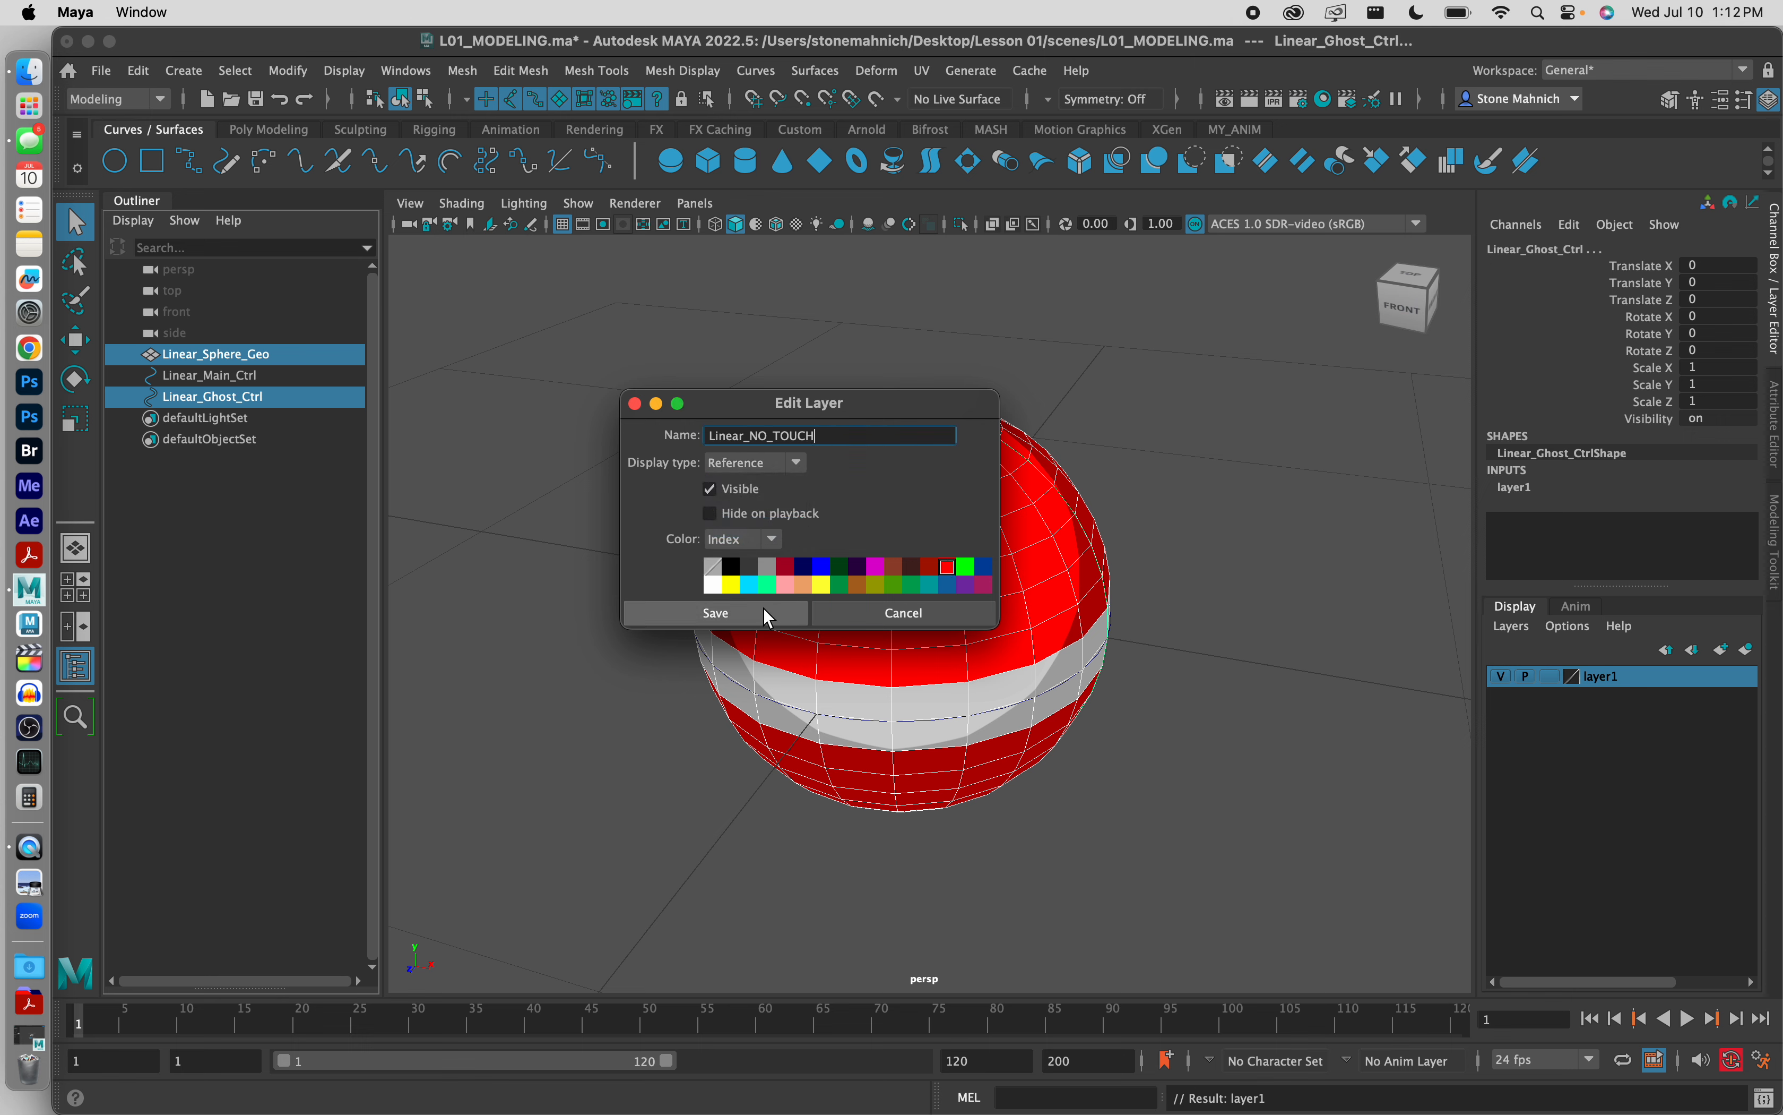
{"action": "left_click", "coordinate": [768, 616]}
{"action": "left_click", "coordinate": [1230, 467]}
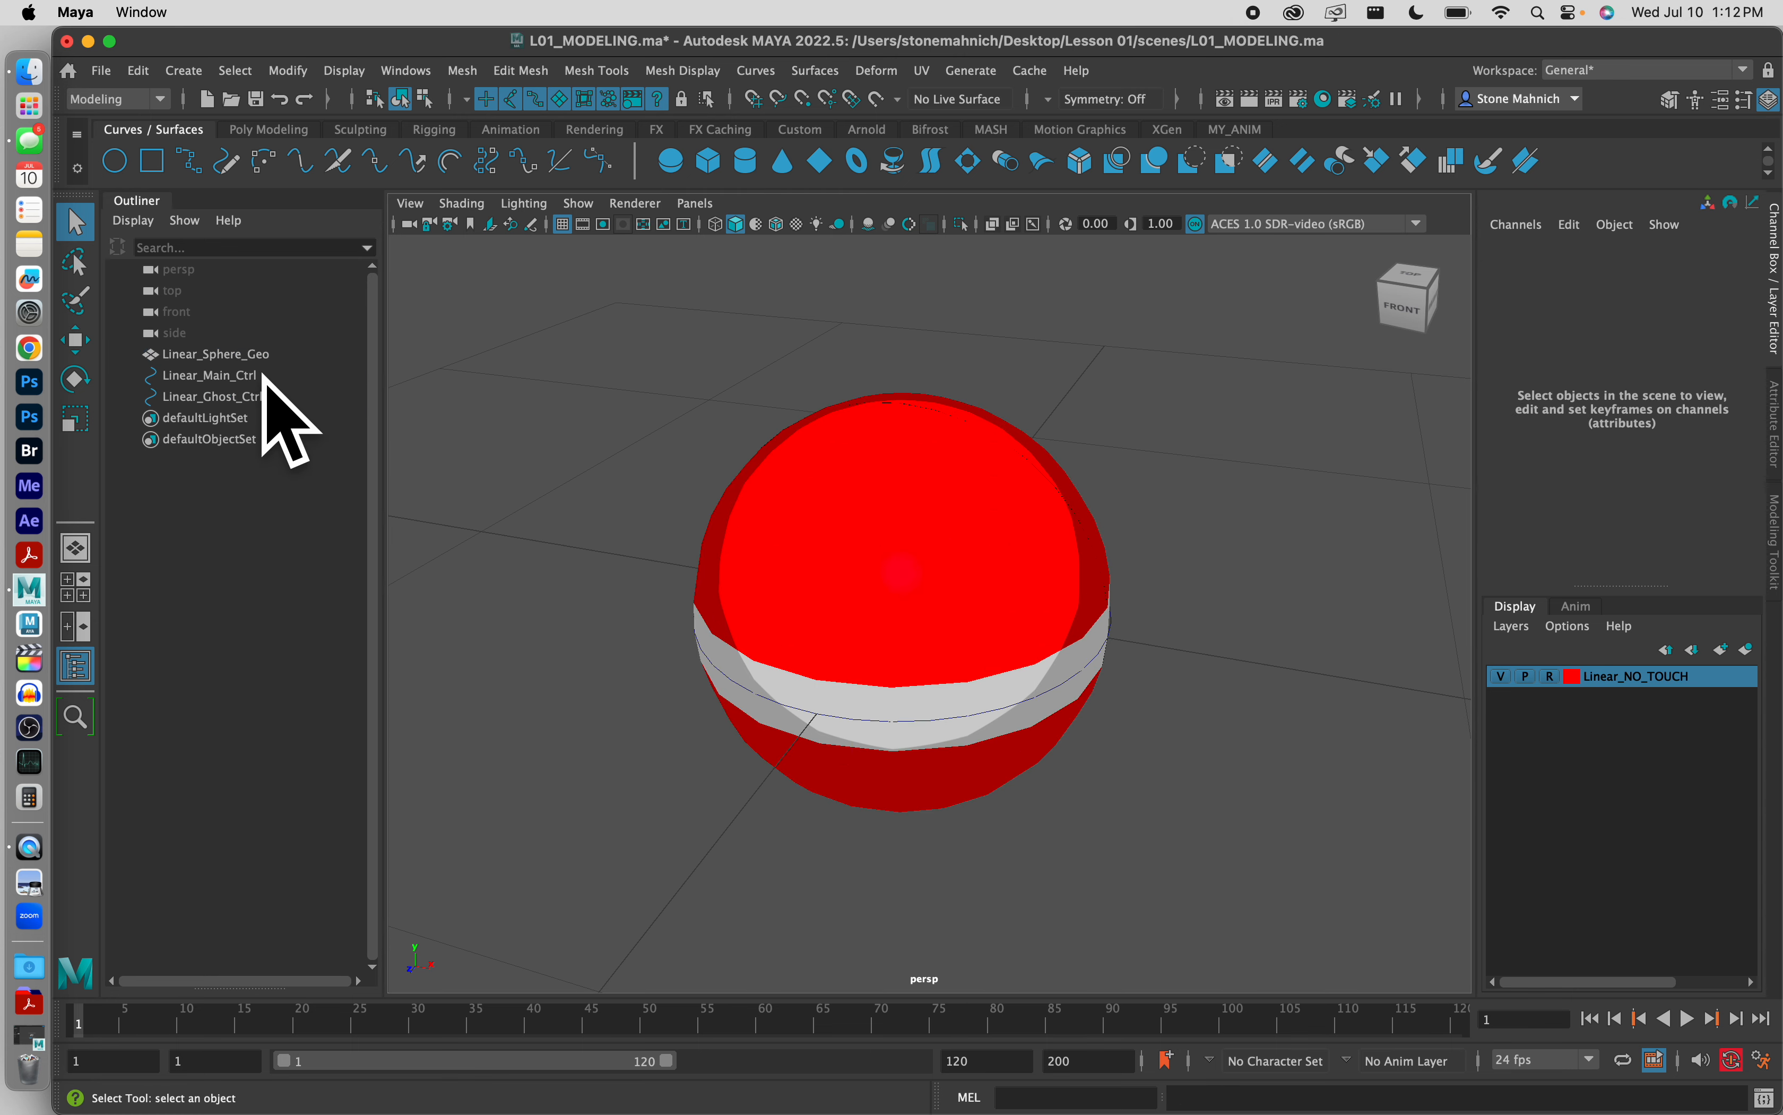
Step: Create a display layer from Linear_Main_Ctrl and name it Linear_Sphere_Layer
{"action": "left_click", "coordinate": [230, 377]}
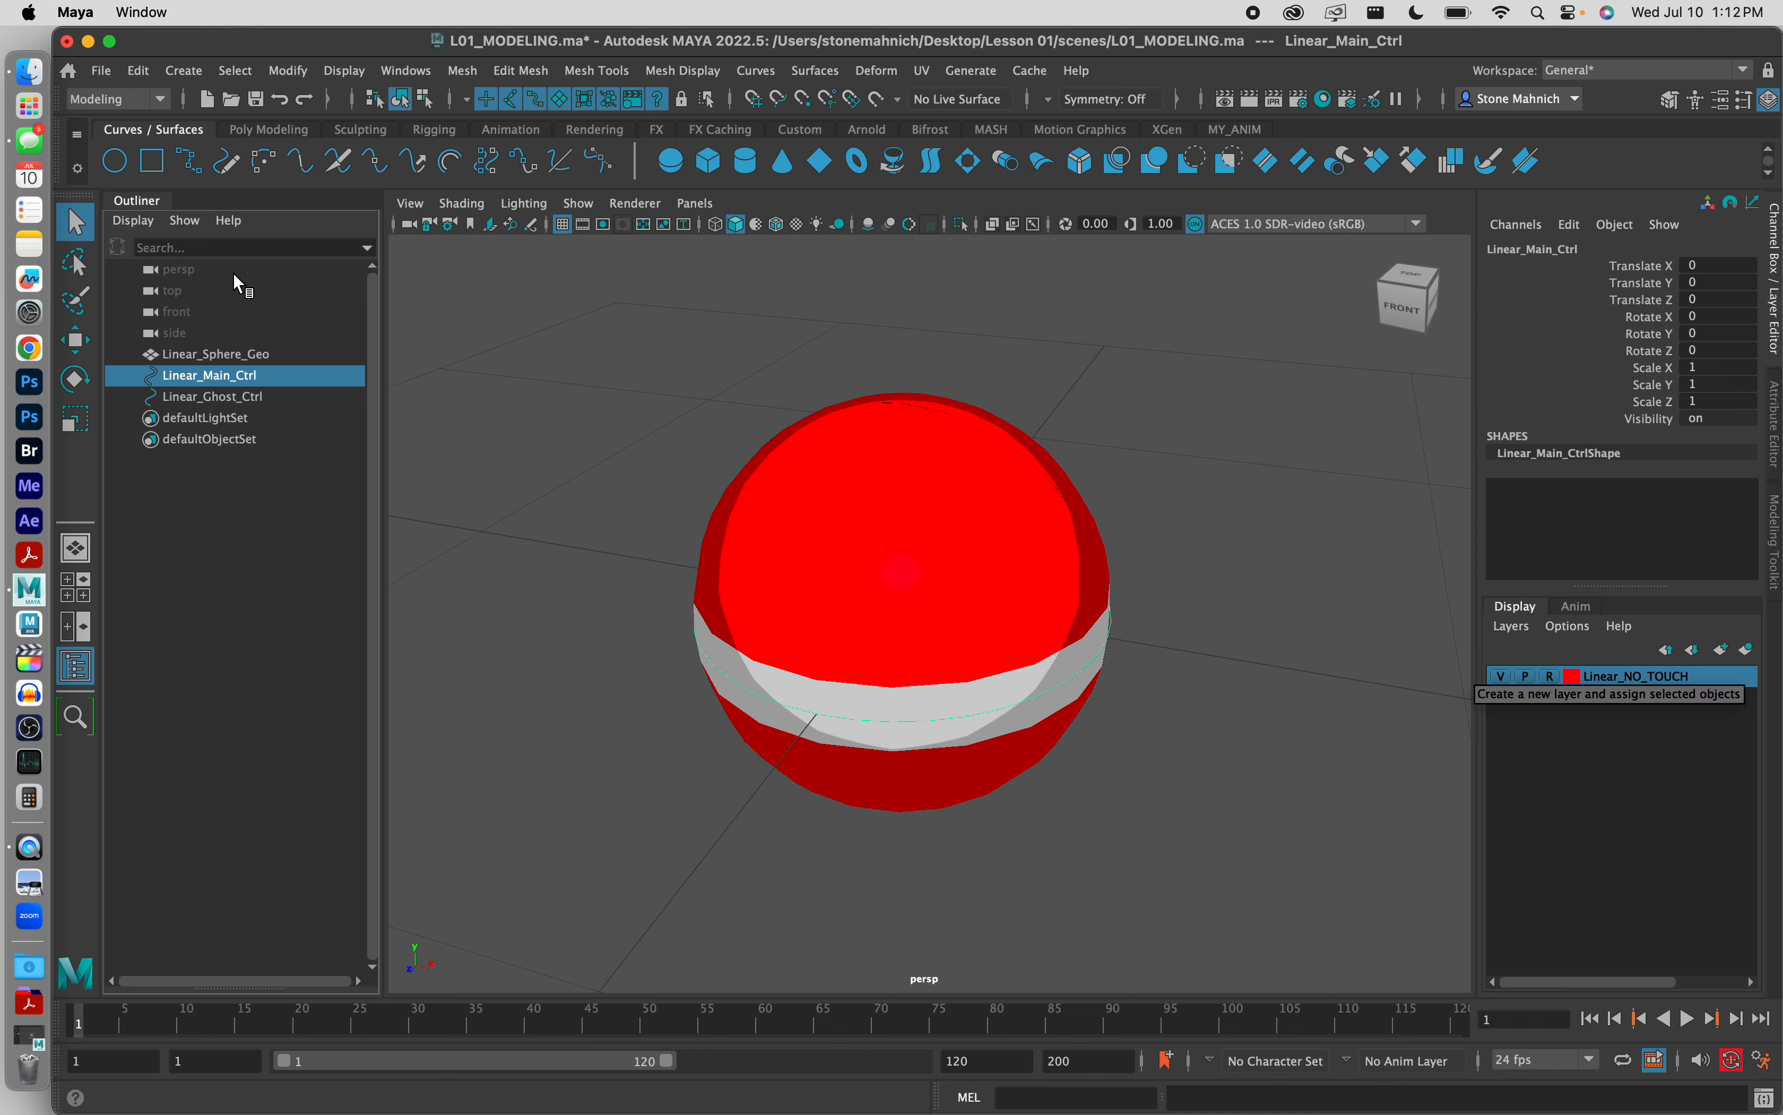
{"action": "left_click", "coordinate": [1749, 648]}
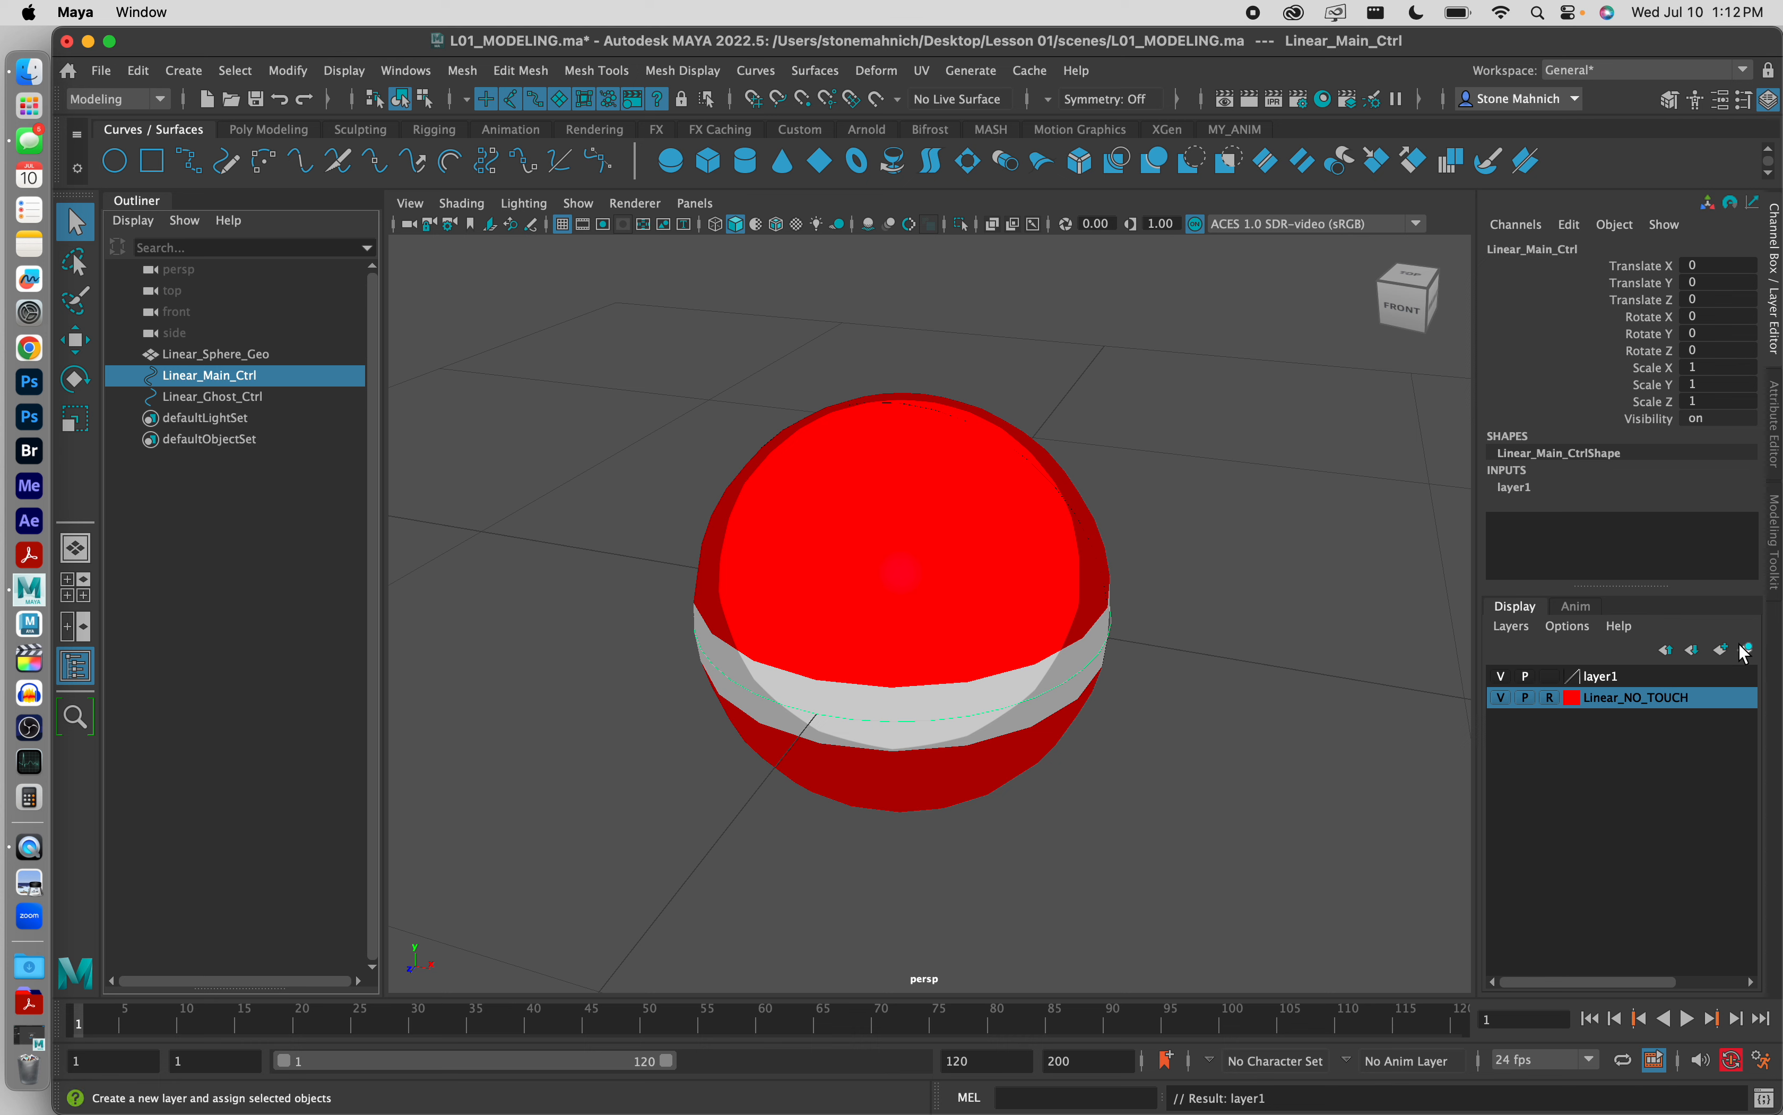
{"action": "left_click", "coordinate": [1690, 677]}
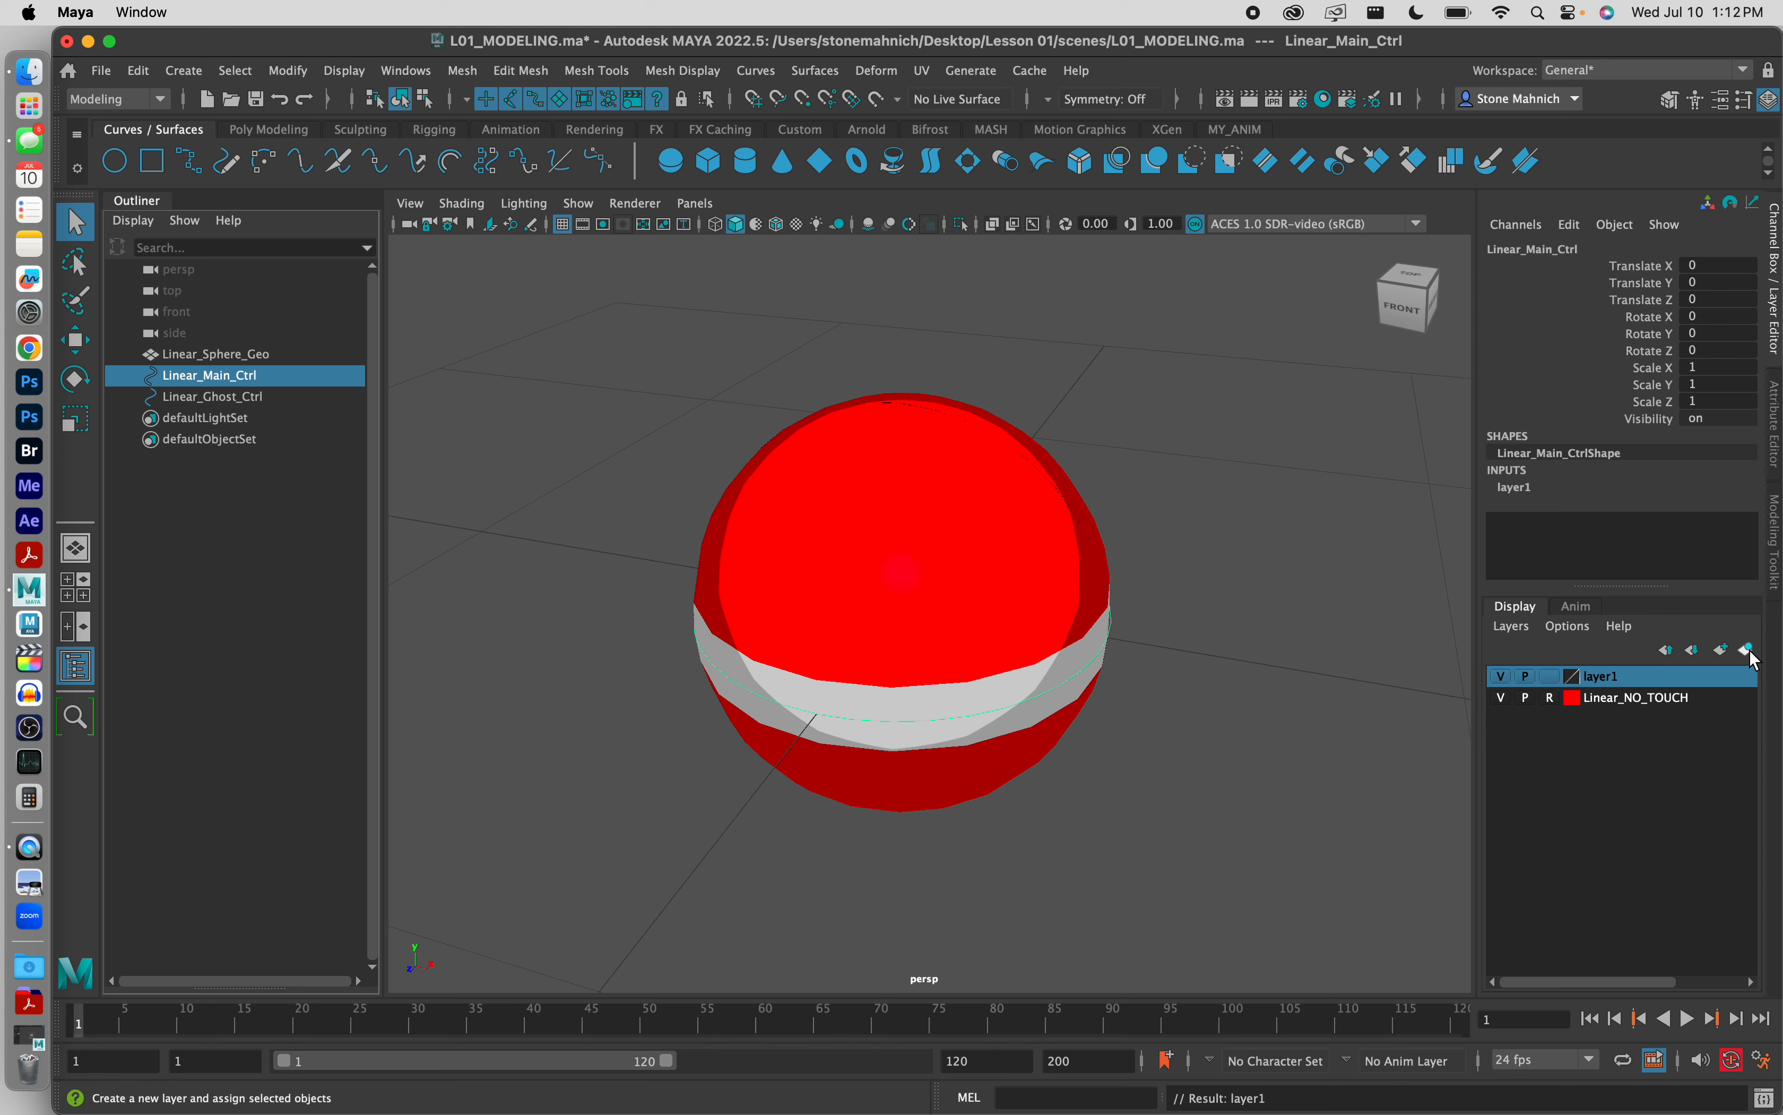
{"action": "double_click", "coordinate": [1602, 674]}
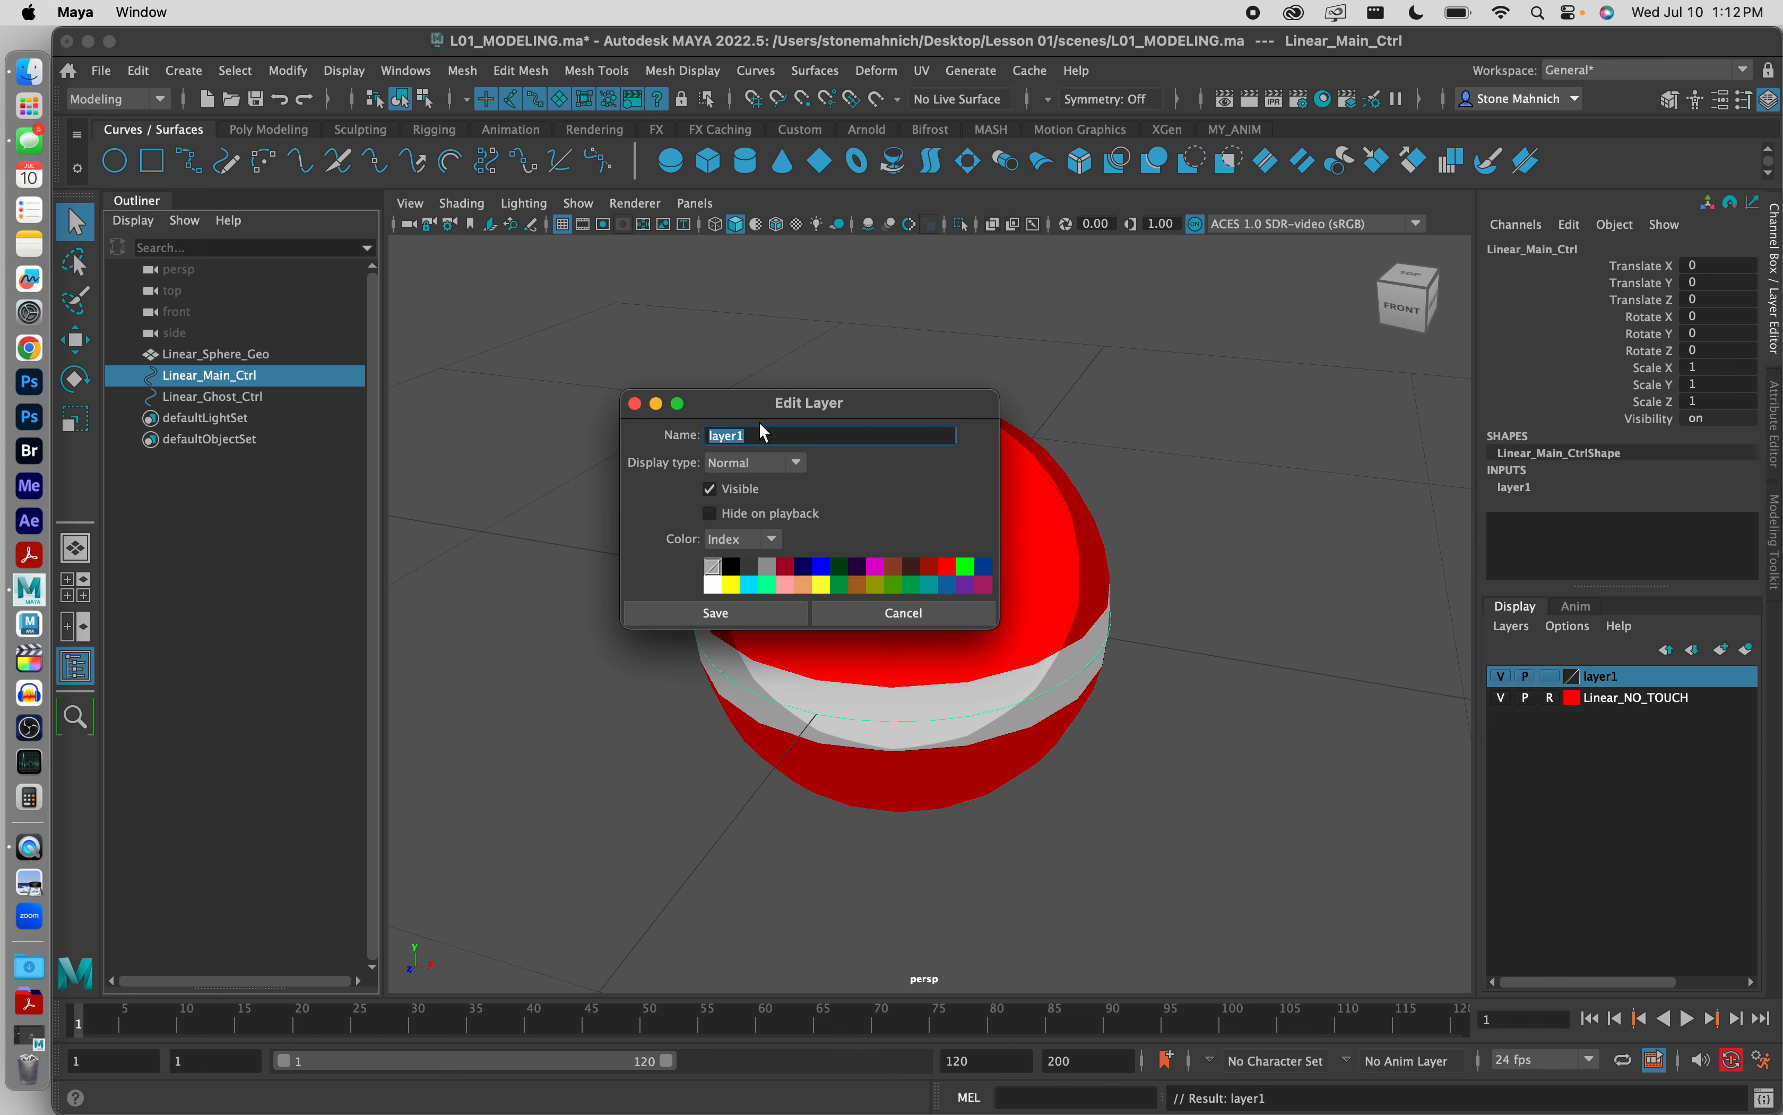
{"action": "type", "text": "Linea"}
{"action": "key", "text": "BackSpace"}
{"action": "key", "text": "BackSpace"}
{"action": "key", "text": "BackSpace"}
{"action": "type", "text": "Speh"}
{"action": "key", "text": "BackSpace"}
{"action": "key", "text": "BackSpace"}
{"action": "type", "text": "here_Layer"}
Step: Color Linear_Sphere_Layer red, keep its display type Normal, and save the layer settings
{"action": "left_click", "coordinate": [949, 568]}
{"action": "left_click", "coordinate": [783, 472]}
{"action": "left_click", "coordinate": [759, 475]}
{"action": "left_click", "coordinate": [712, 611]}
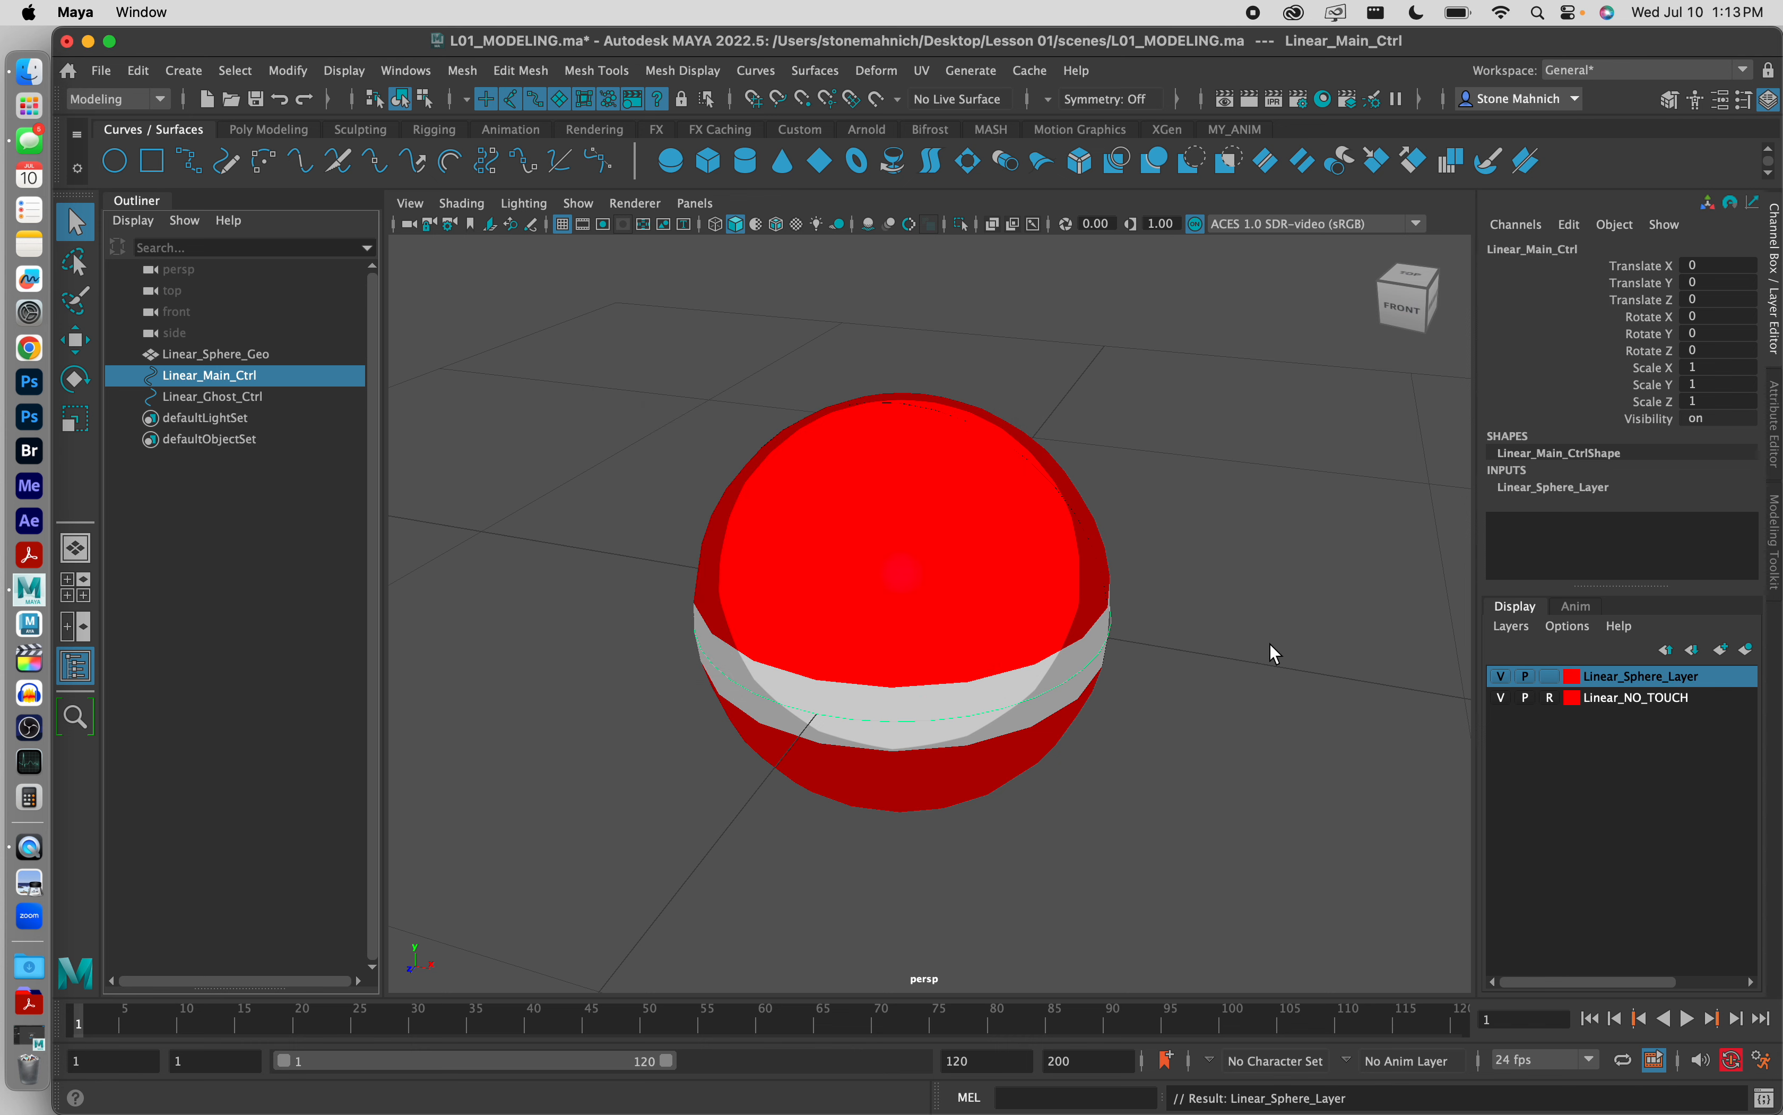
Step: Inspect the sphere geometry and both control curves, and box-select across the sphere to test which objects the layers leave selectable
{"action": "left_click", "coordinate": [288, 354]}
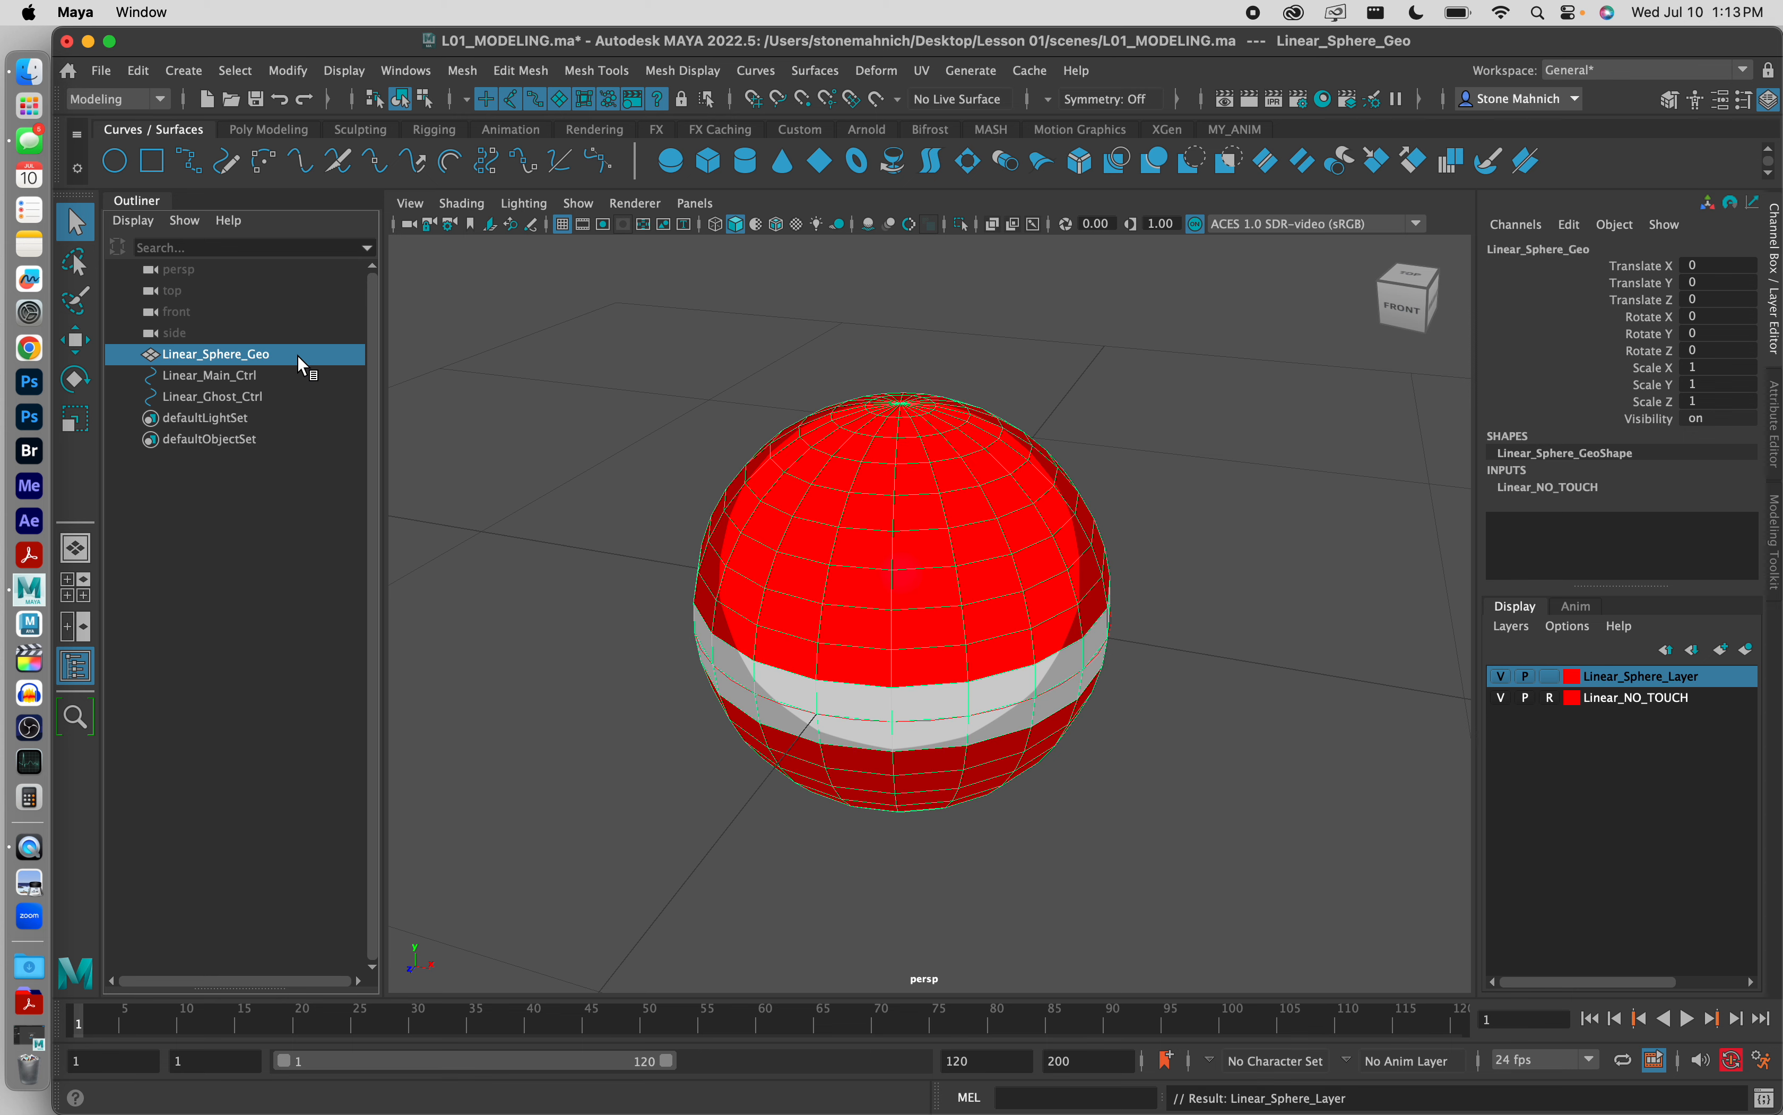
{"action": "left_click", "coordinate": [1283, 597]}
{"action": "left_click", "coordinate": [252, 358]}
{"action": "left_click", "coordinate": [248, 378]}
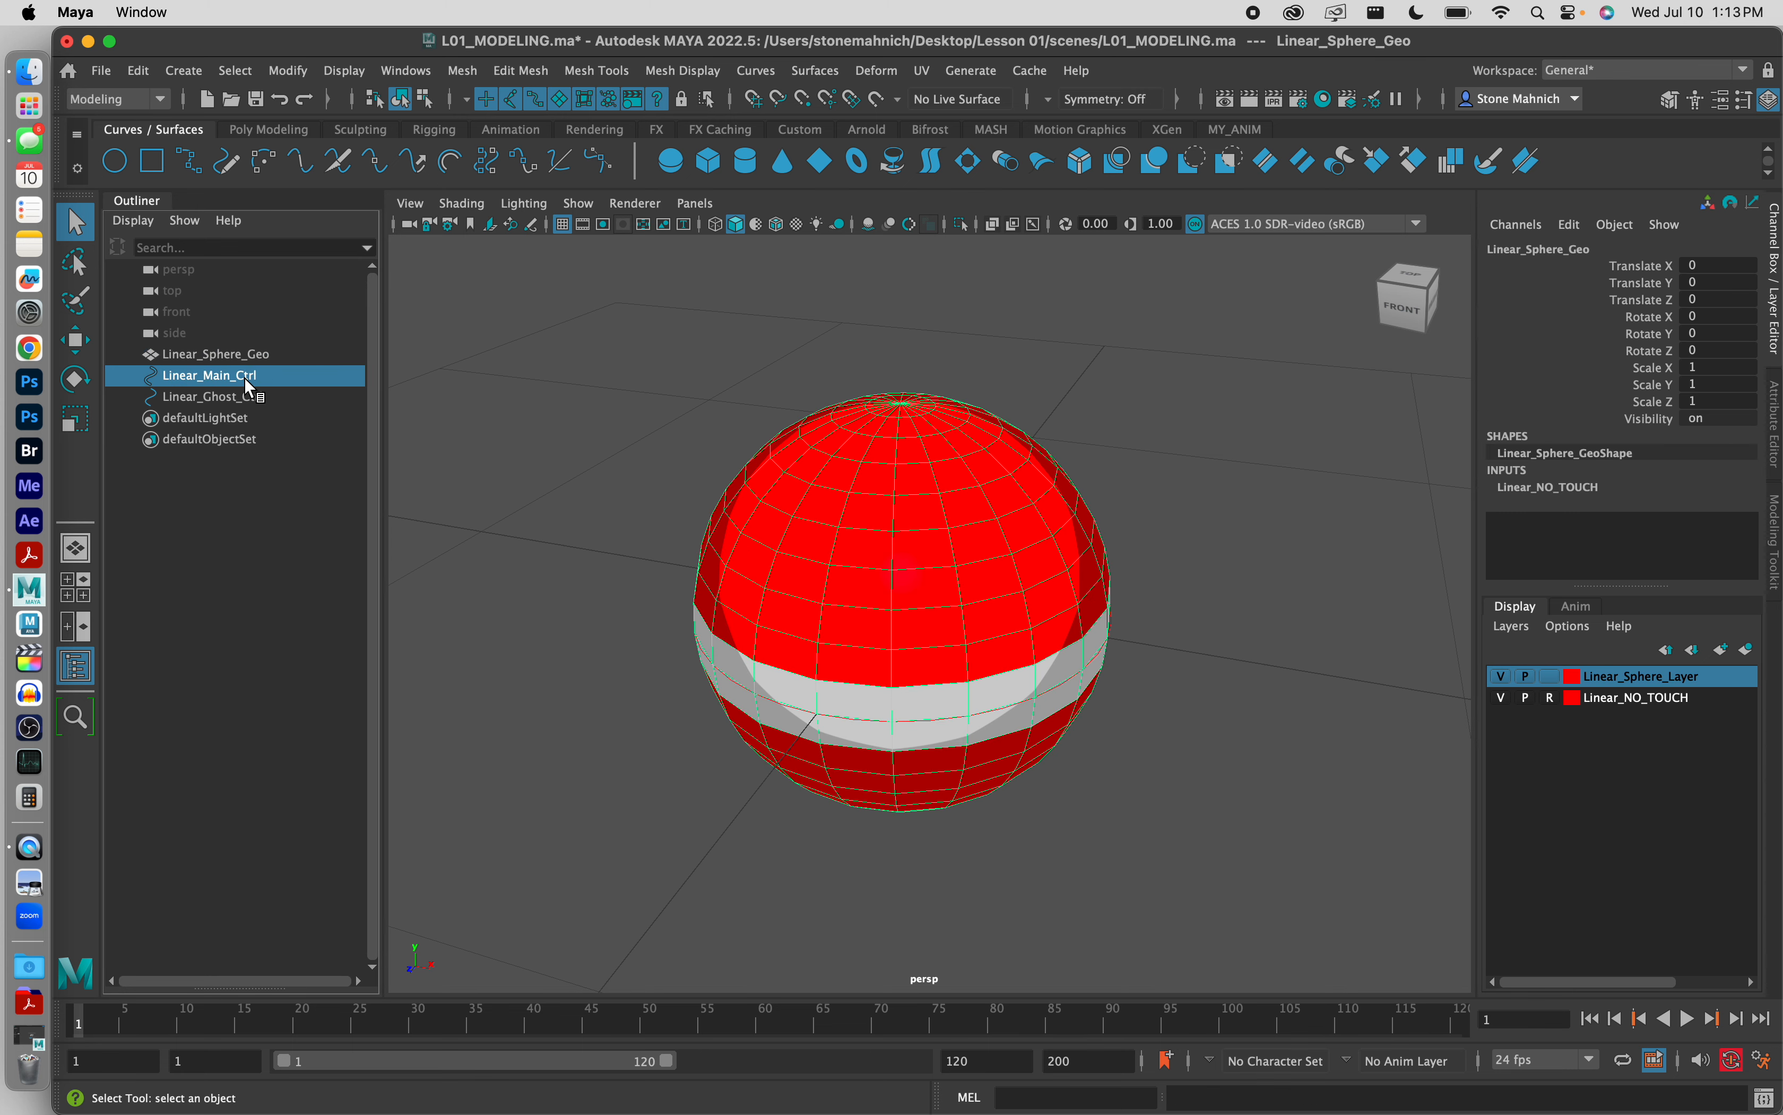
{"action": "left_click", "coordinate": [247, 397]}
{"action": "left_click", "coordinate": [253, 361]}
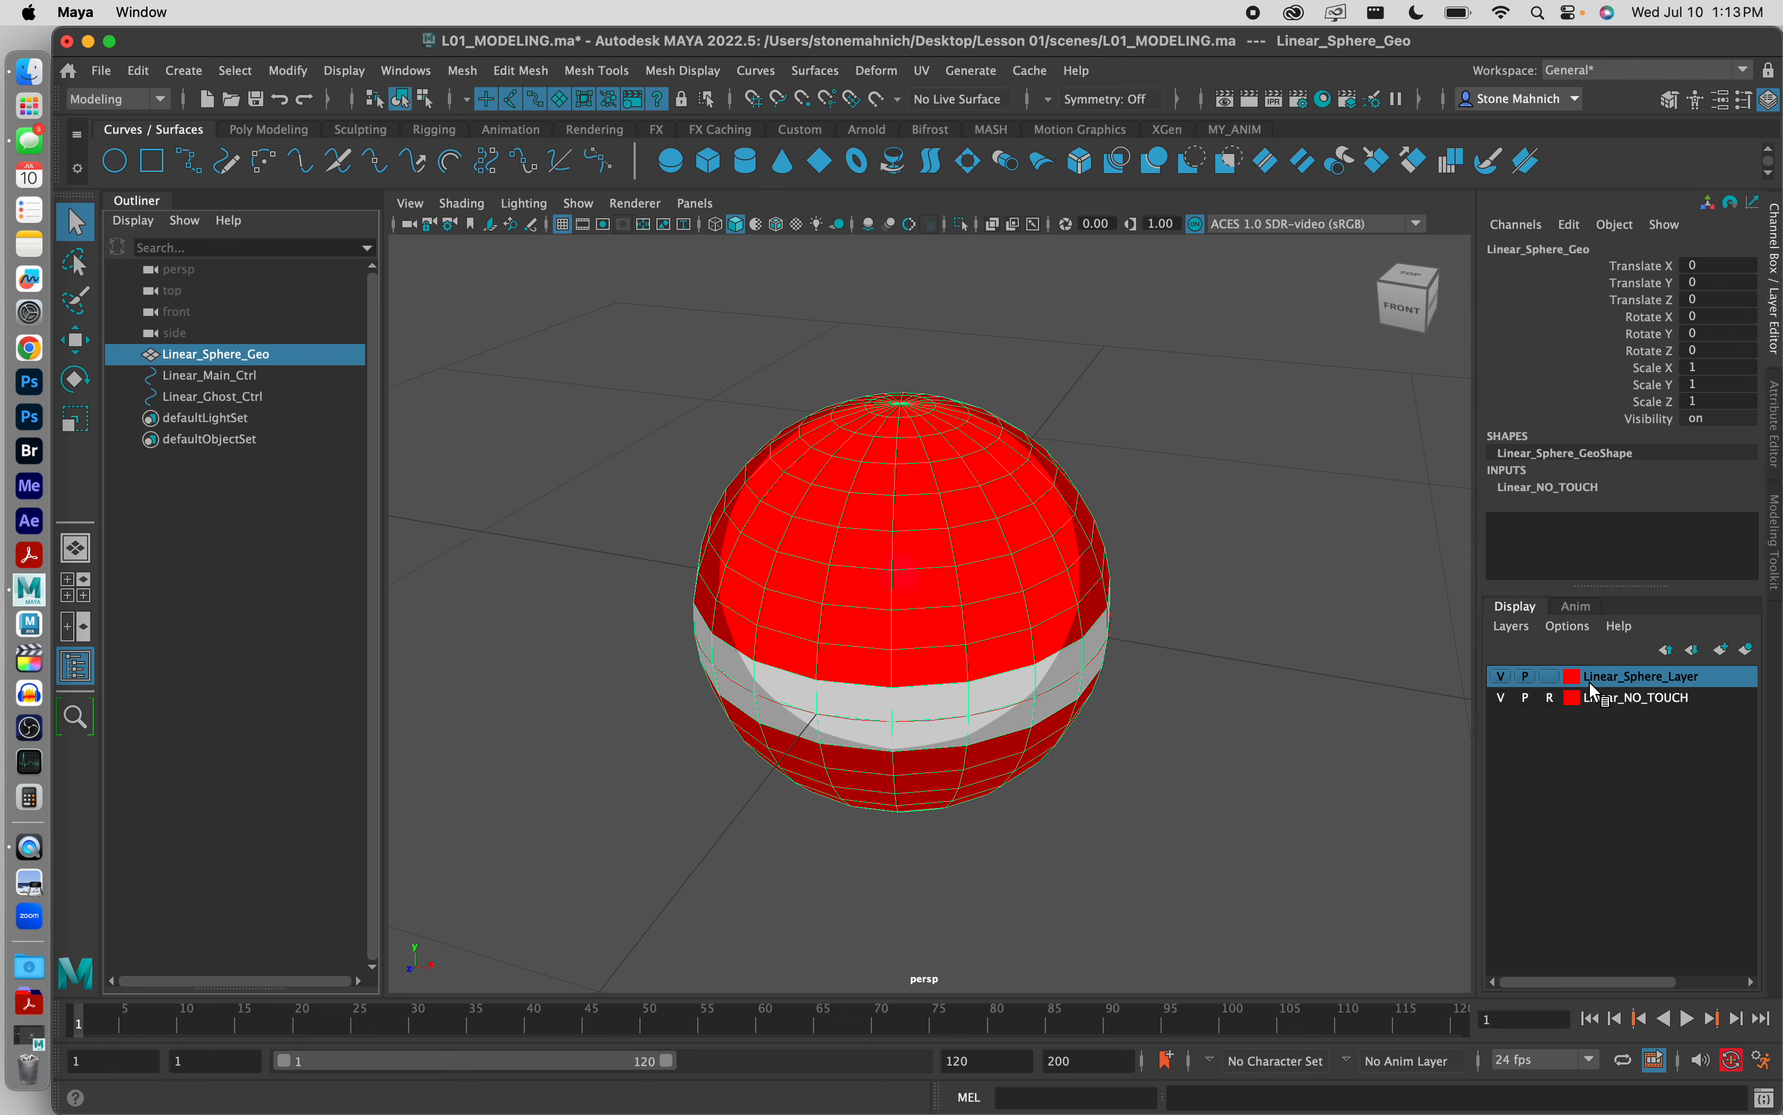
{"action": "left_click_drag", "start_coordinate": [1148, 418], "coordinate": [642, 756]}
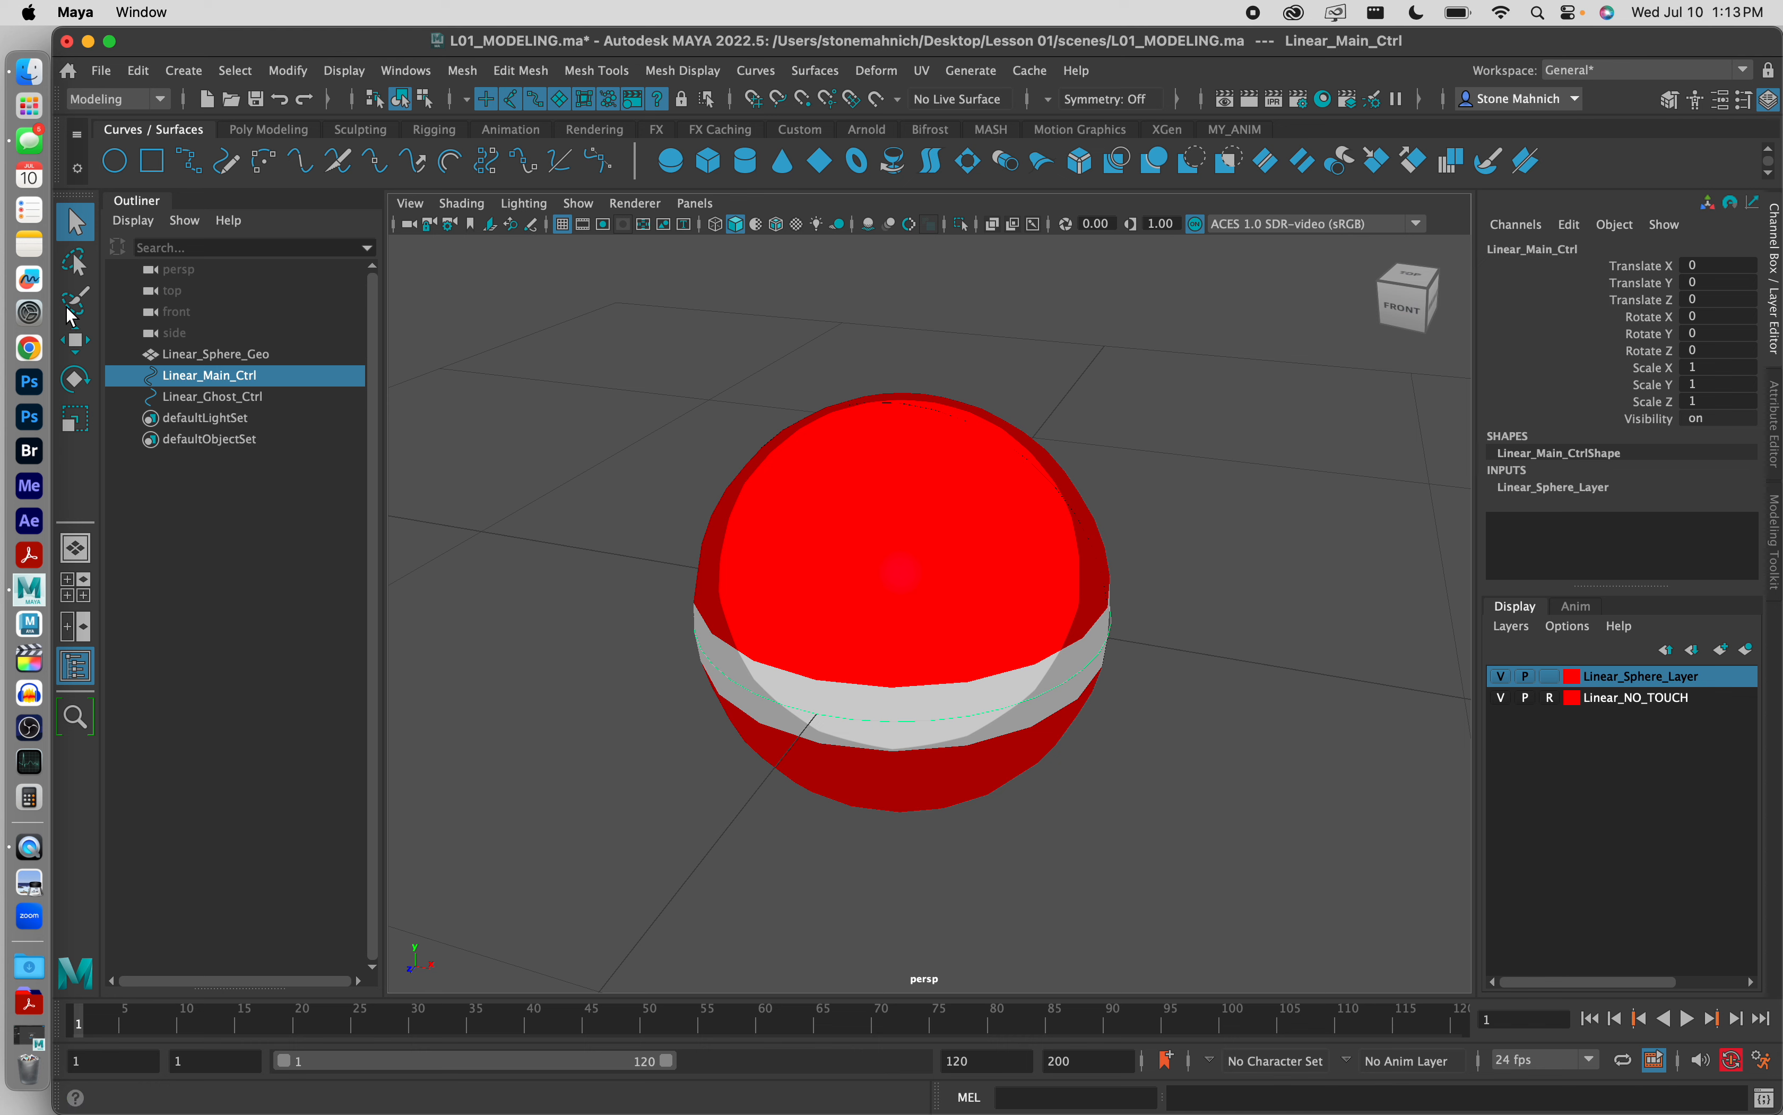
Step: Test-move Linear_Main_Ctrl about 0.206 units along X, undo the move and deselect the control
{"action": "key", "text": "w"}
{"action": "left_click_drag", "start_coordinate": [1000, 623], "coordinate": [1058, 615]}
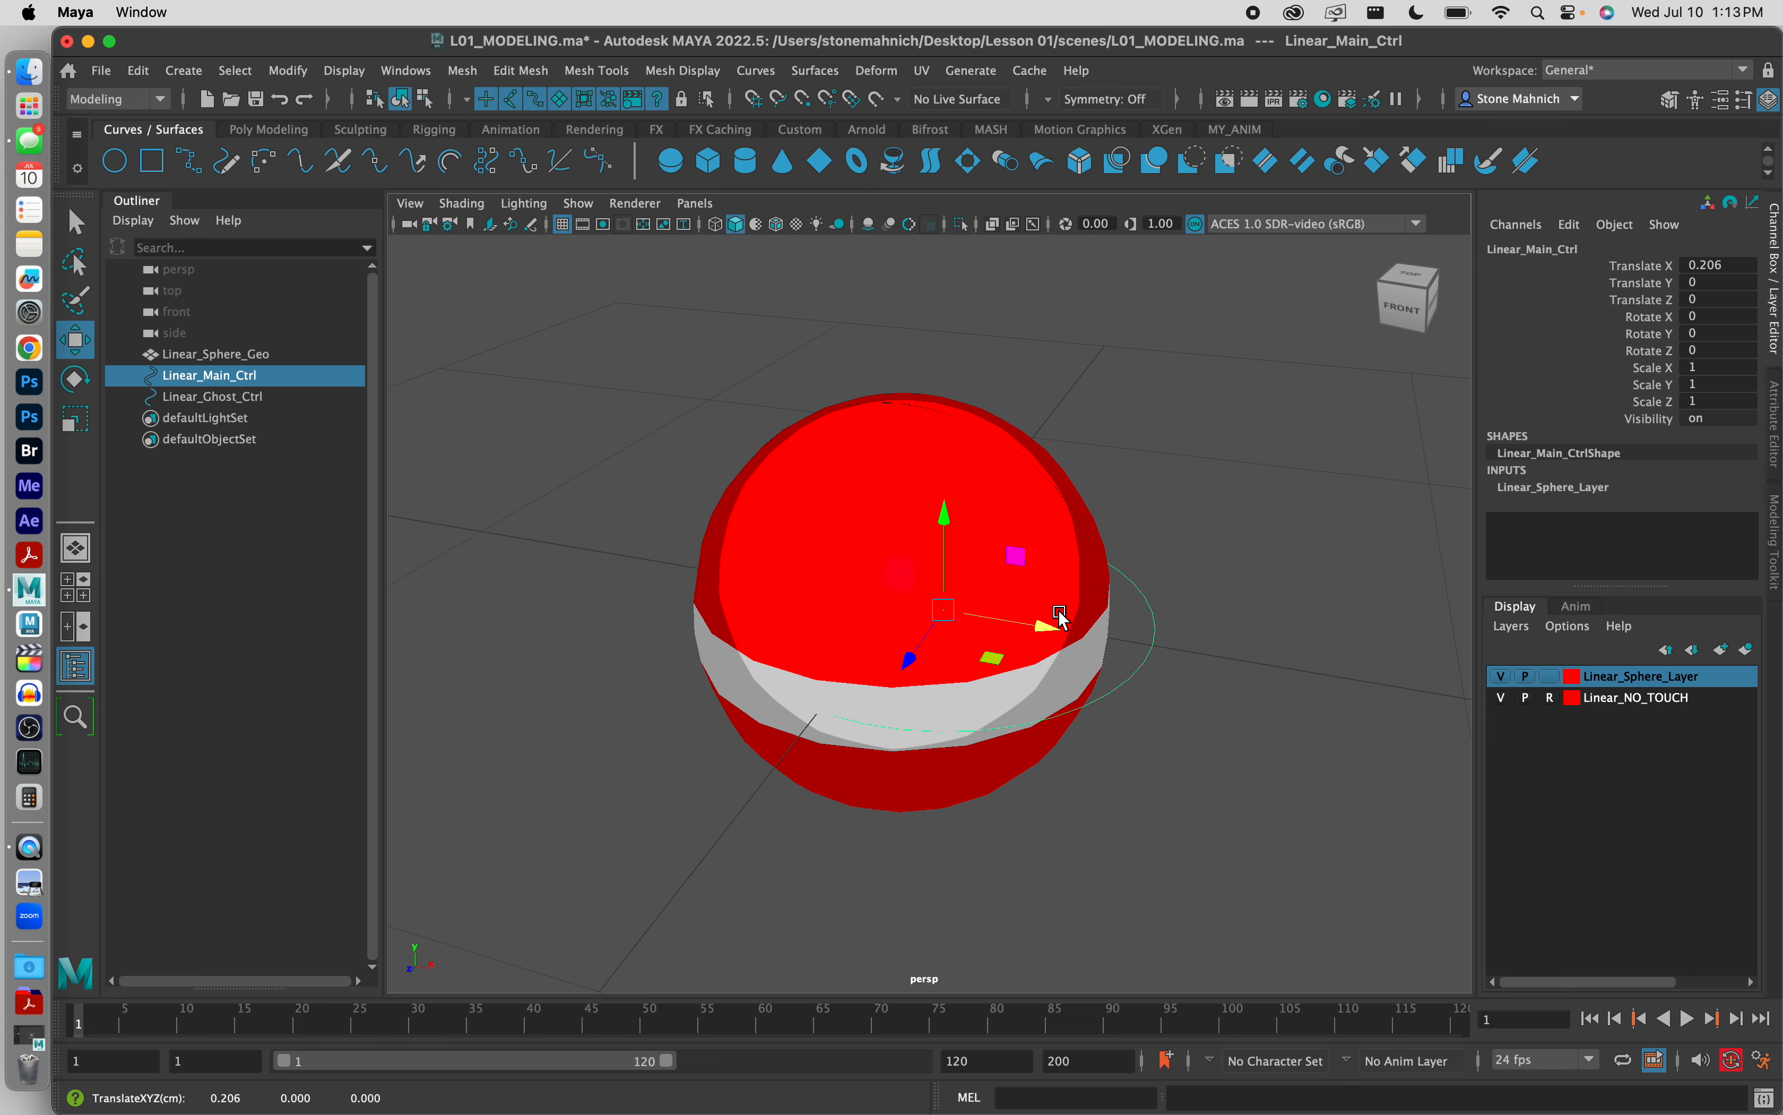
{"action": "key", "text": "super+z"}
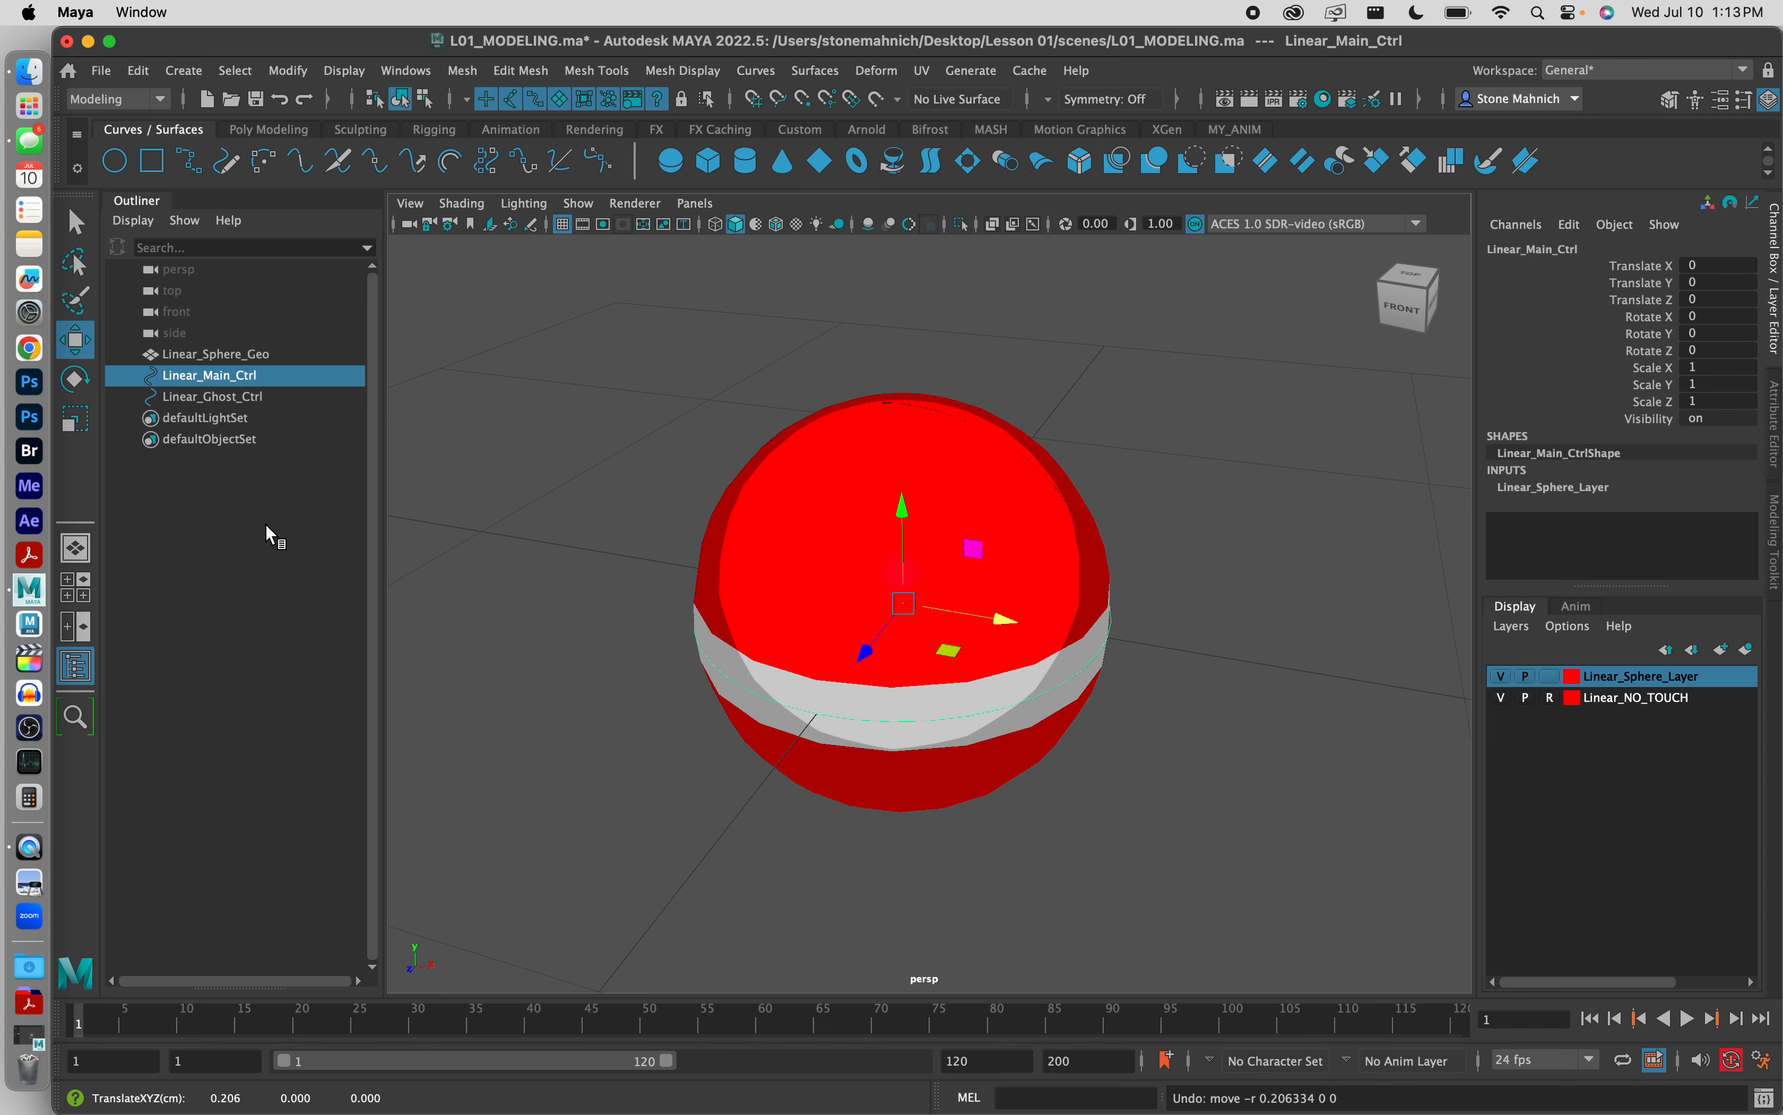
{"action": "left_click", "coordinate": [222, 453]}
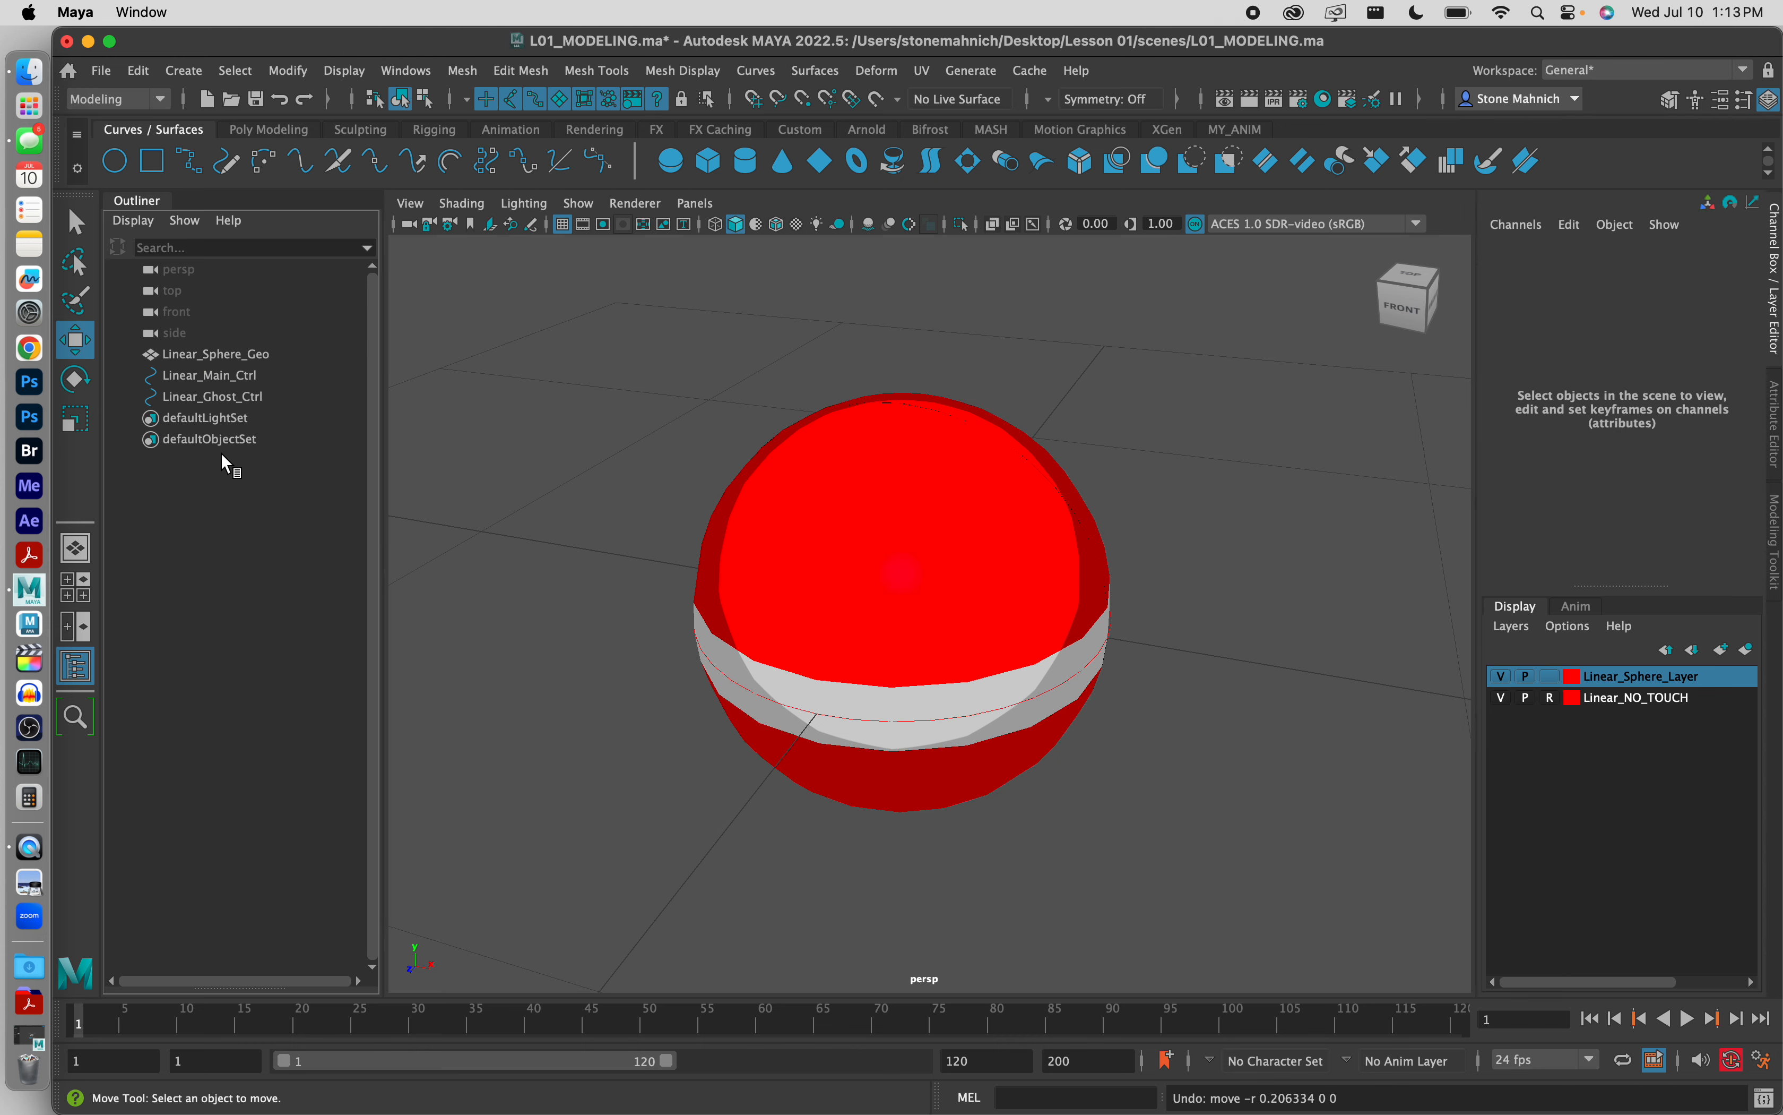
Step: Parent Linear_Sphere_Geo under Linear_Main_Ctrl and check the resulting hierarchy
{"action": "left_click", "coordinate": [210, 358]}
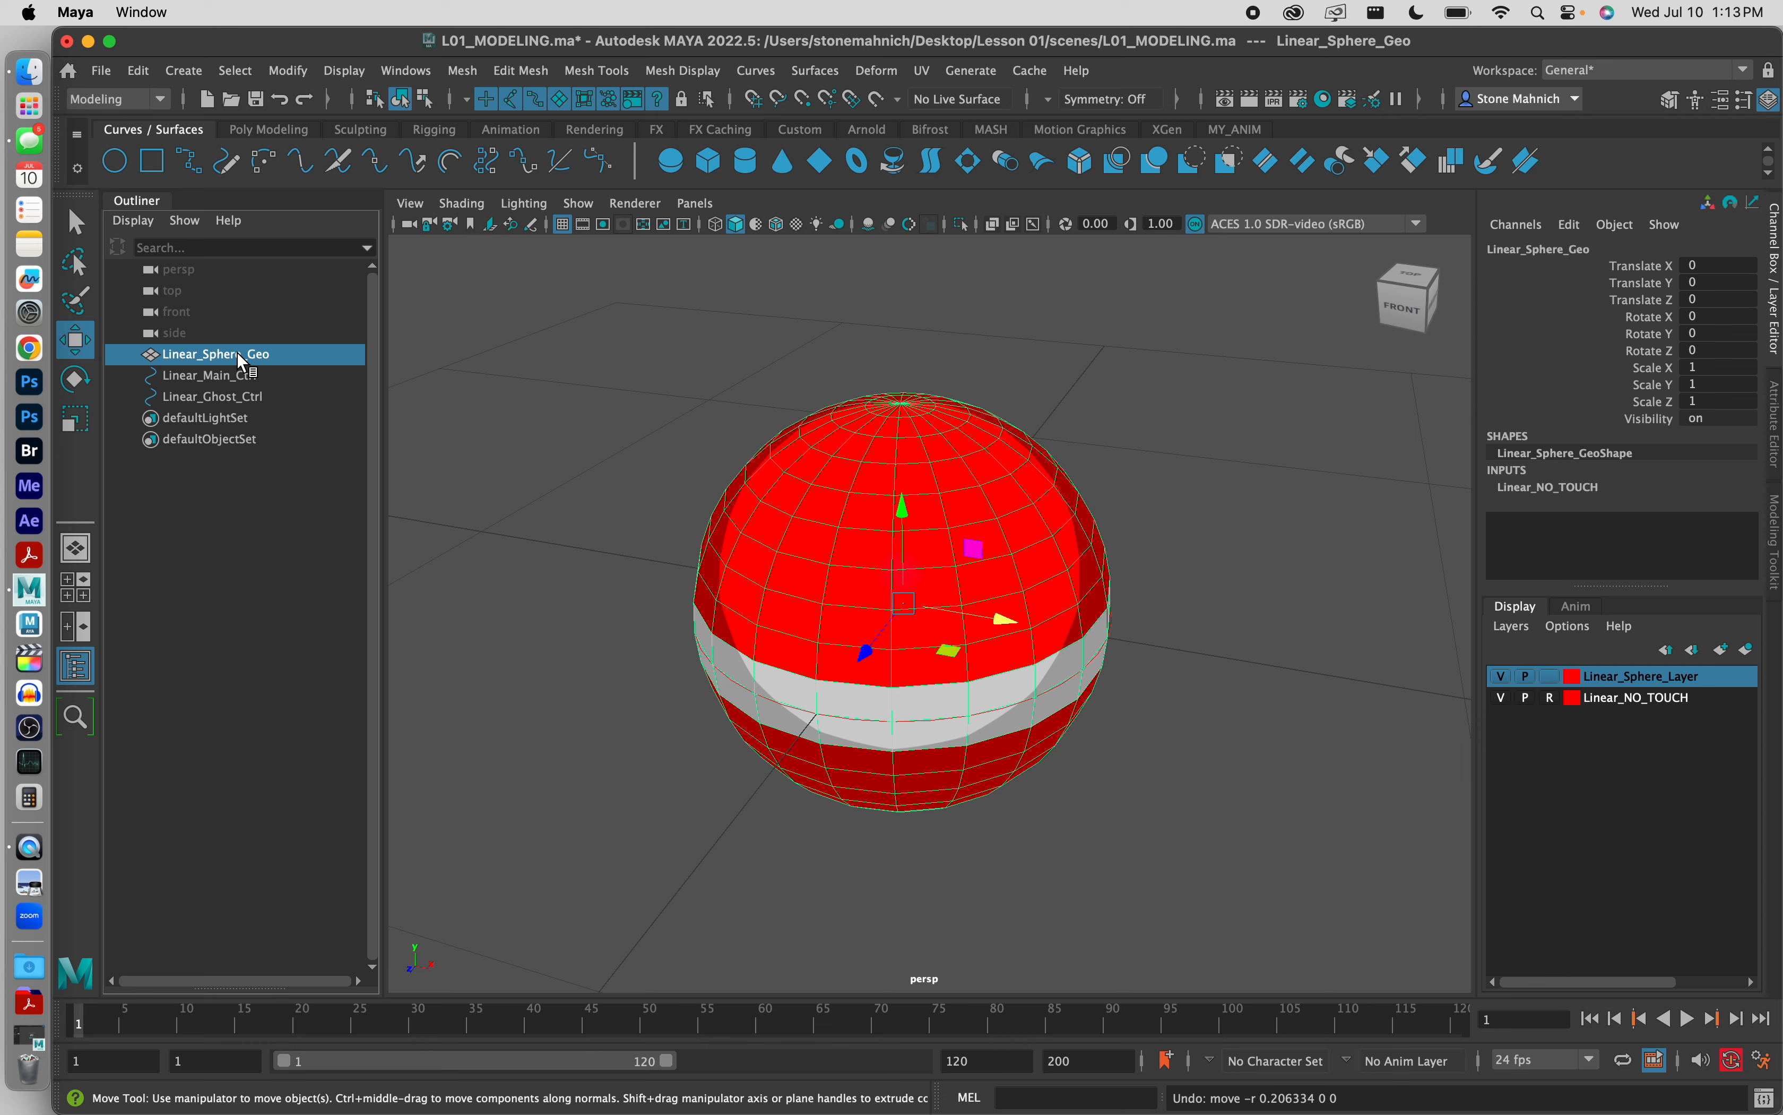
{"action": "left_click_drag", "start_coordinate": [239, 360], "coordinate": [247, 366]}
{"action": "left_click_drag", "start_coordinate": [233, 360], "coordinate": [234, 380]}
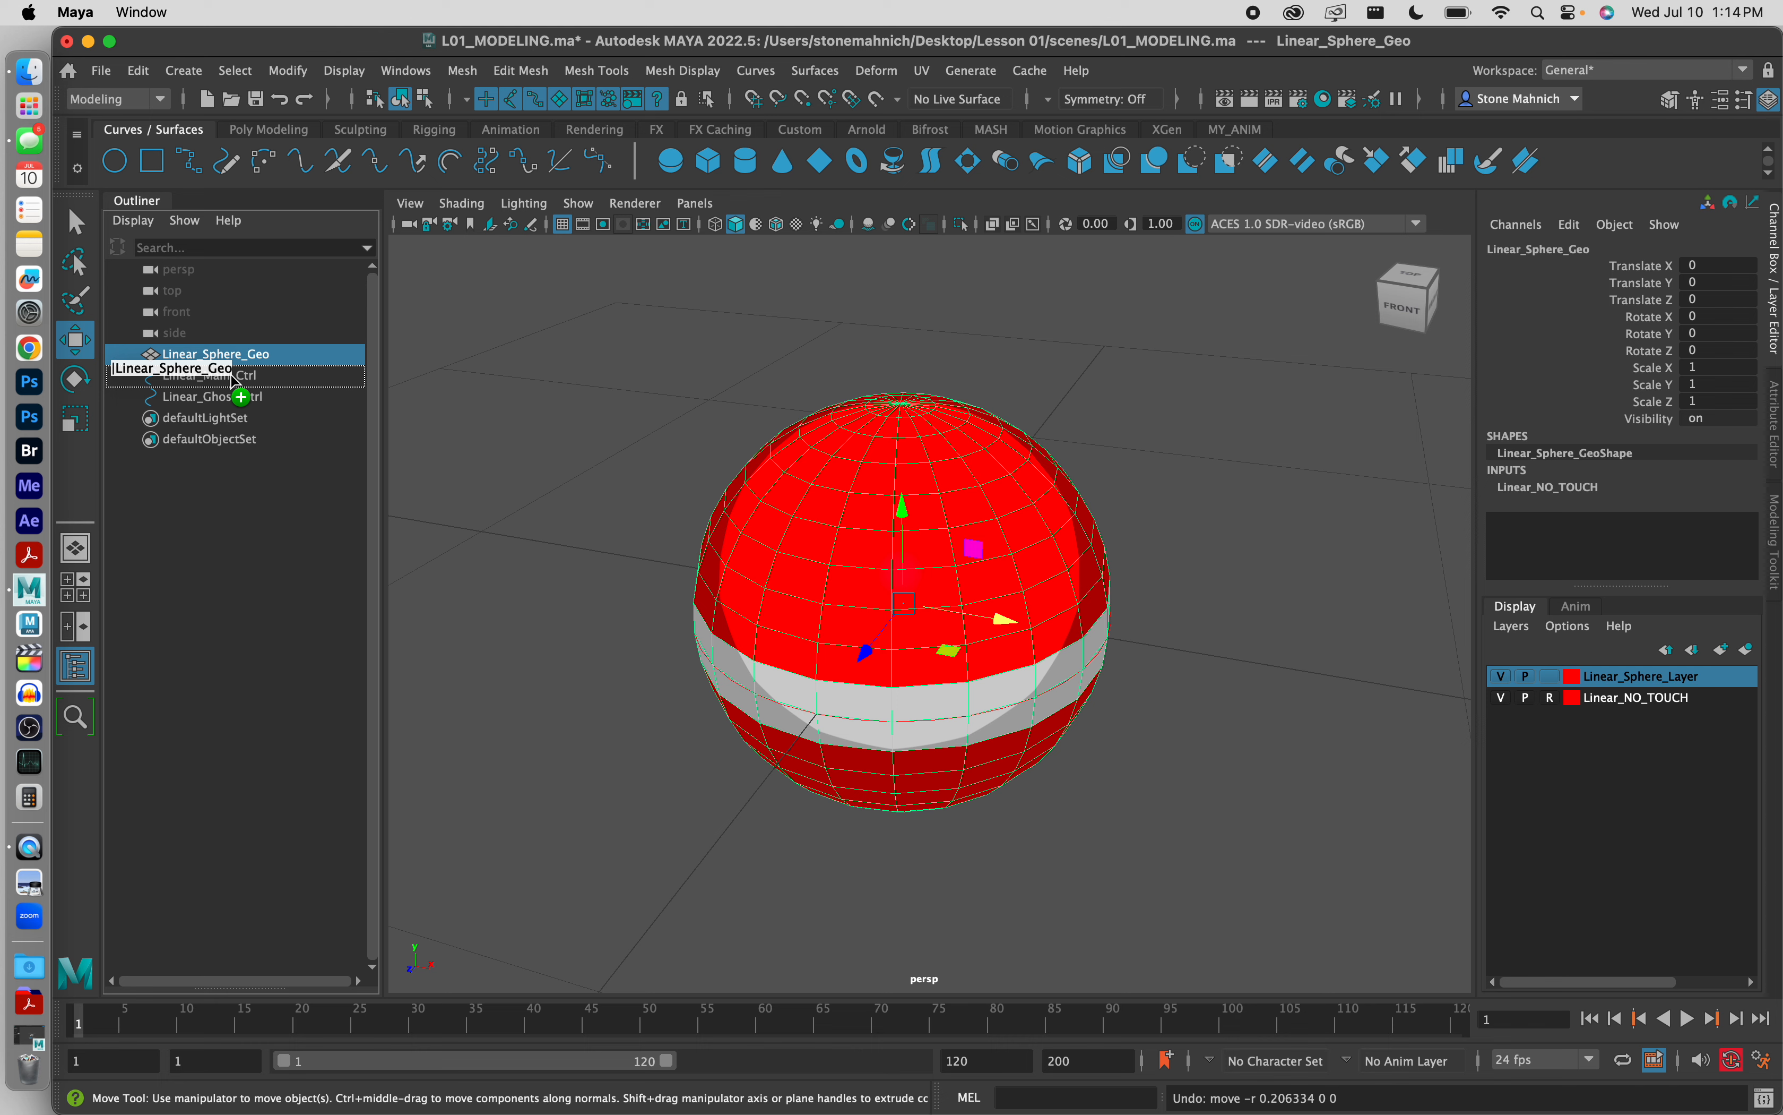
{"action": "left_click_drag", "start_coordinate": [232, 375], "coordinate": [229, 372]}
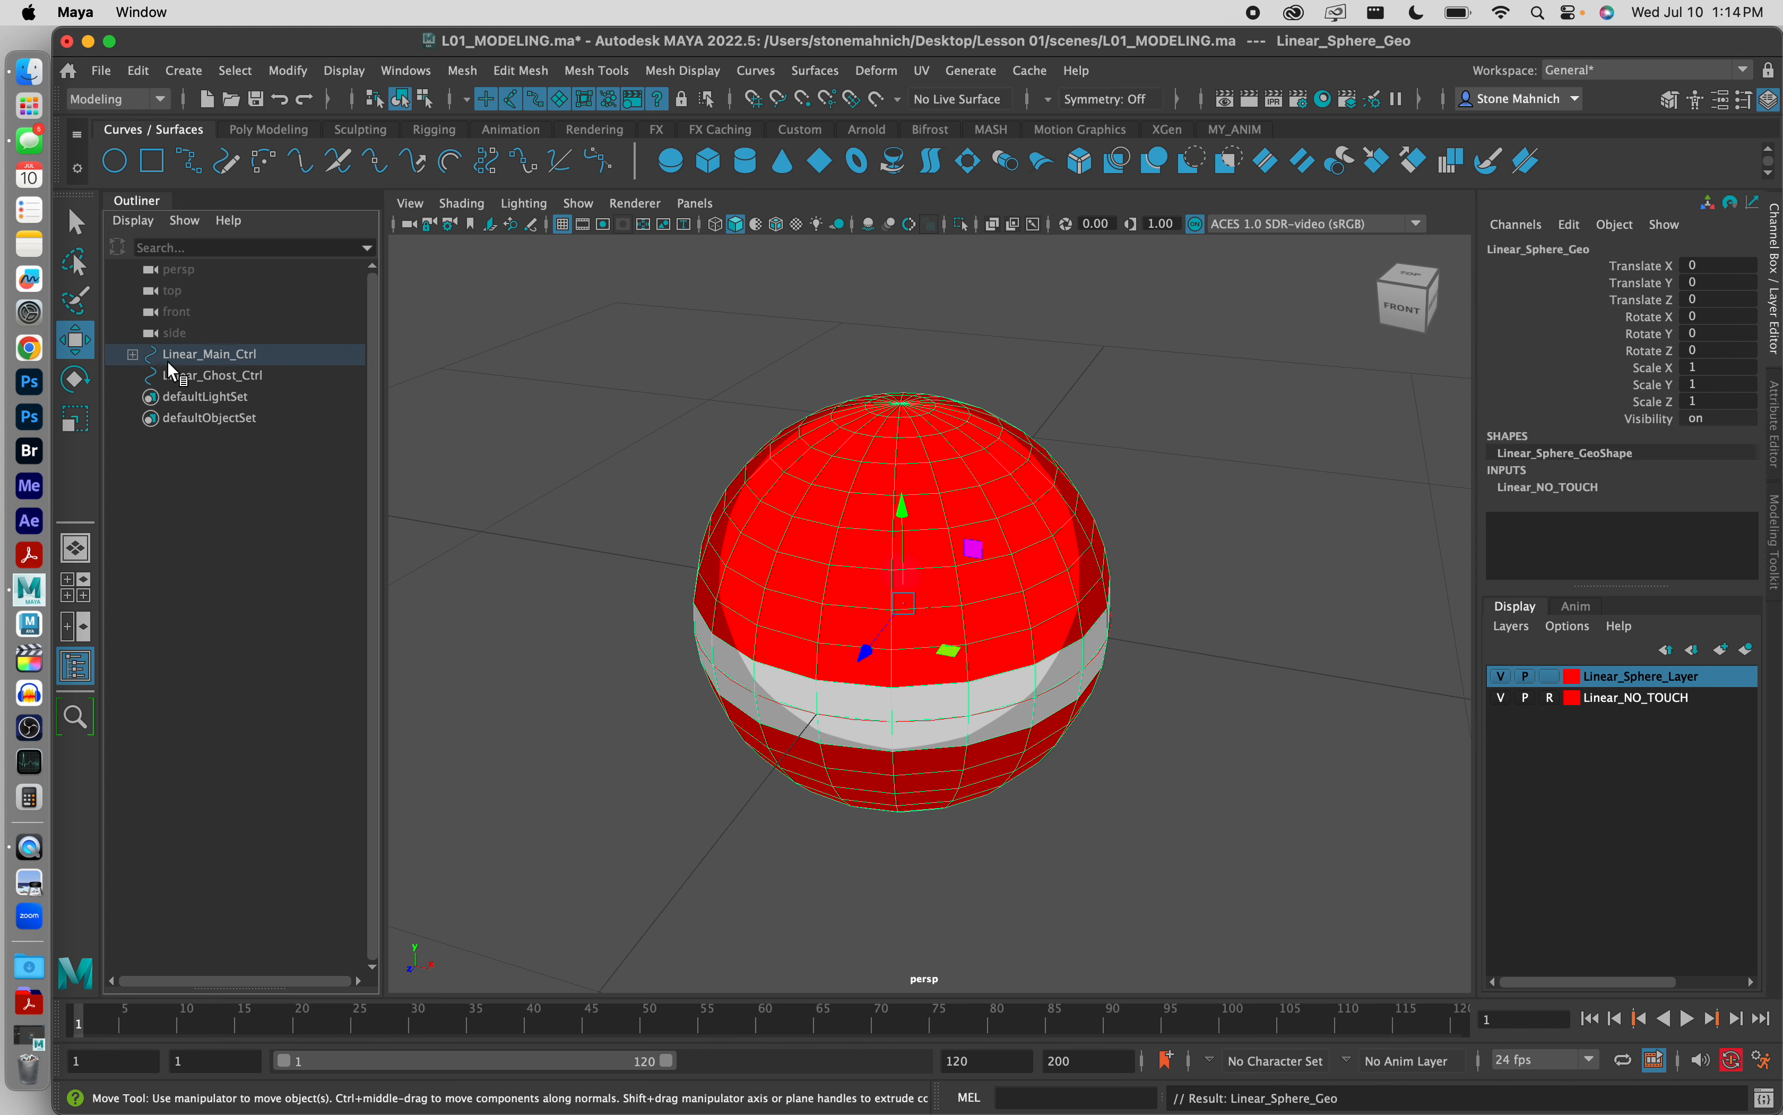
{"action": "left_click", "coordinate": [133, 355]}
{"action": "left_click", "coordinate": [133, 355]}
{"action": "left_click", "coordinate": [133, 355]}
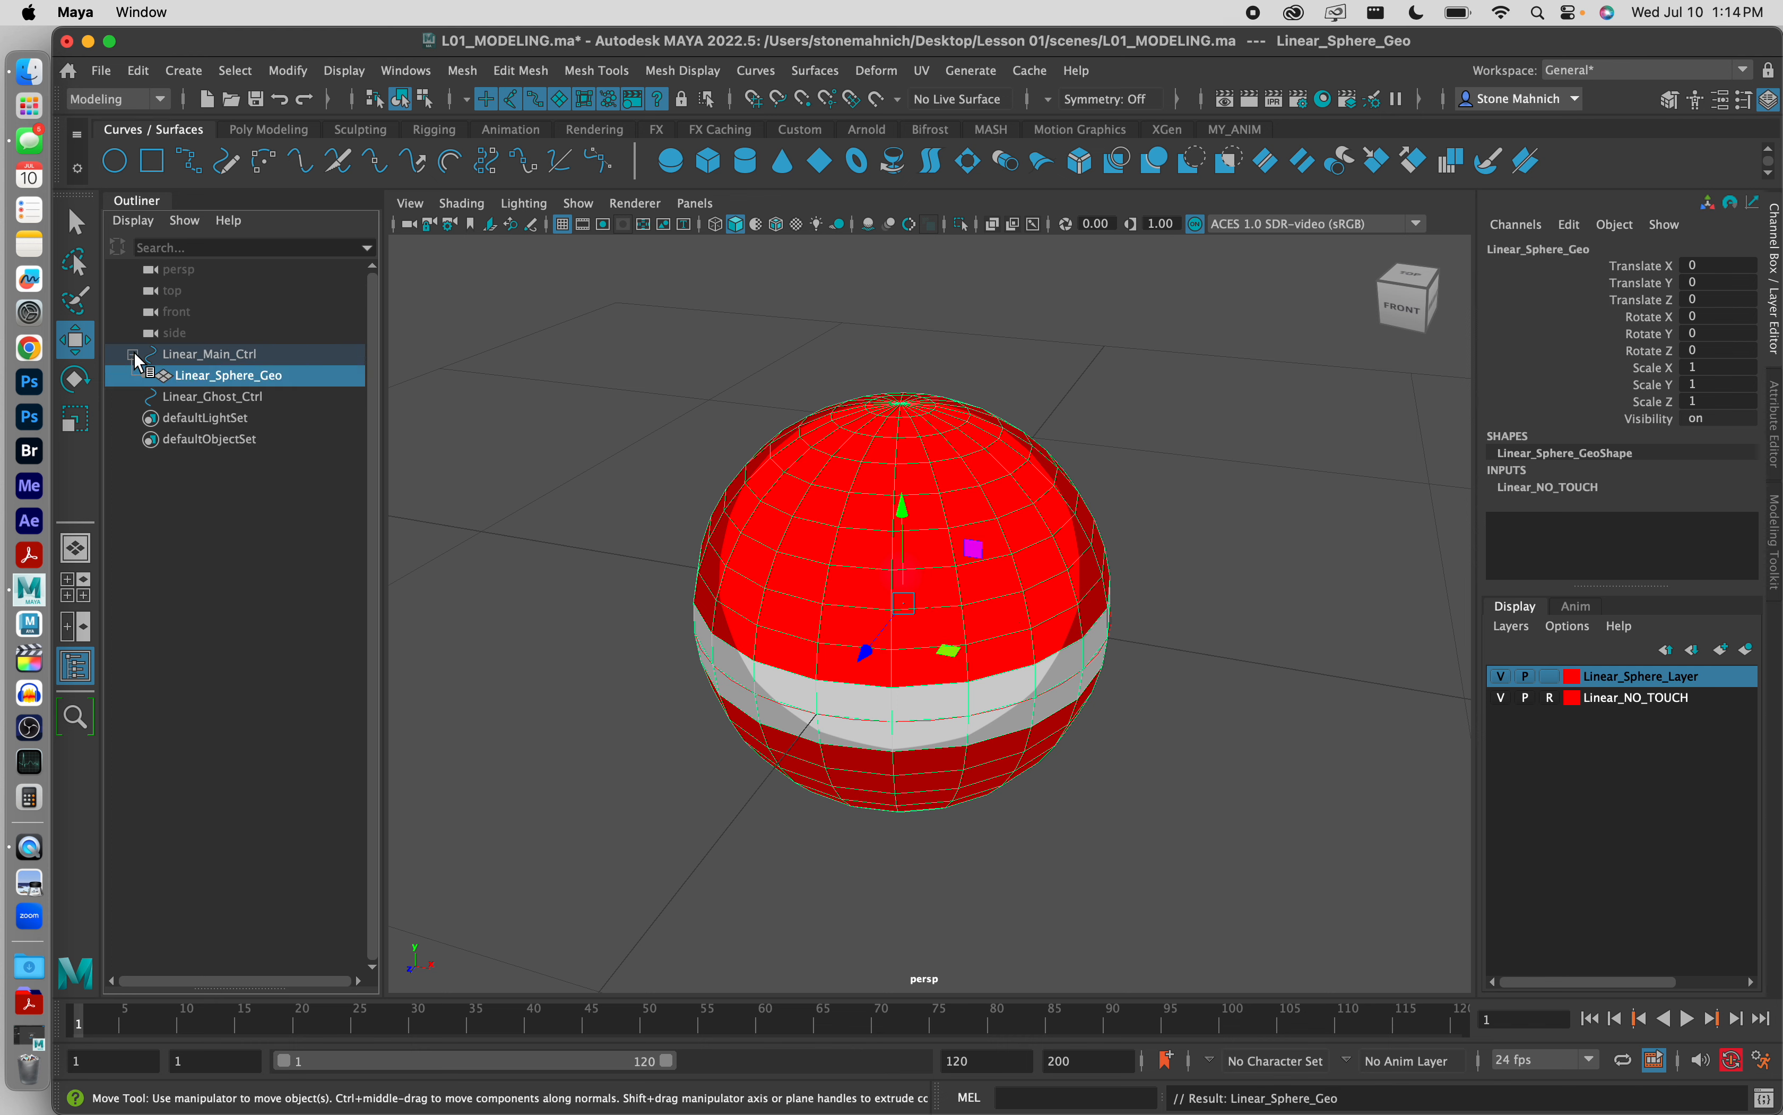
{"action": "left_click", "coordinate": [133, 355]}
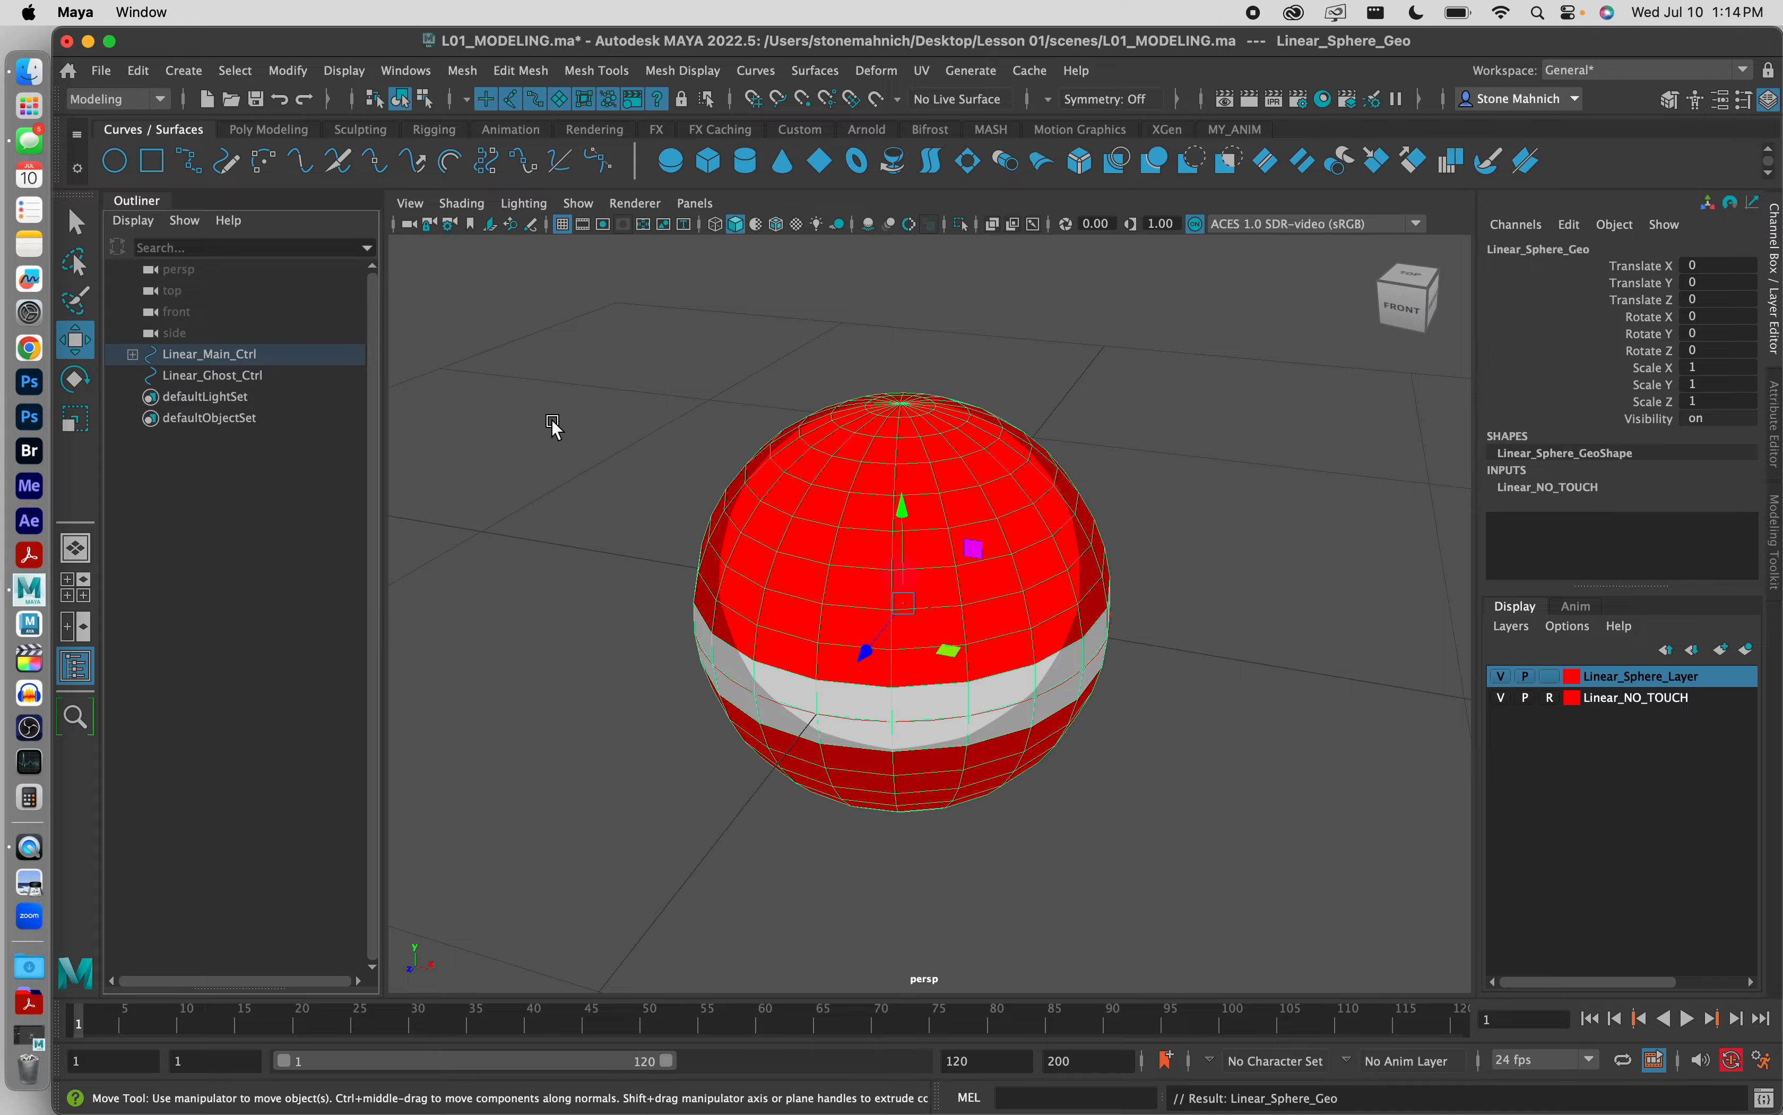
Step: Box-select across the sphere, test-move Linear_Main_Ctrl about -1.456 units along X, and undo the move
{"action": "left_click", "coordinate": [625, 506]}
{"action": "left_click_drag", "start_coordinate": [625, 411], "coordinate": [1151, 946]}
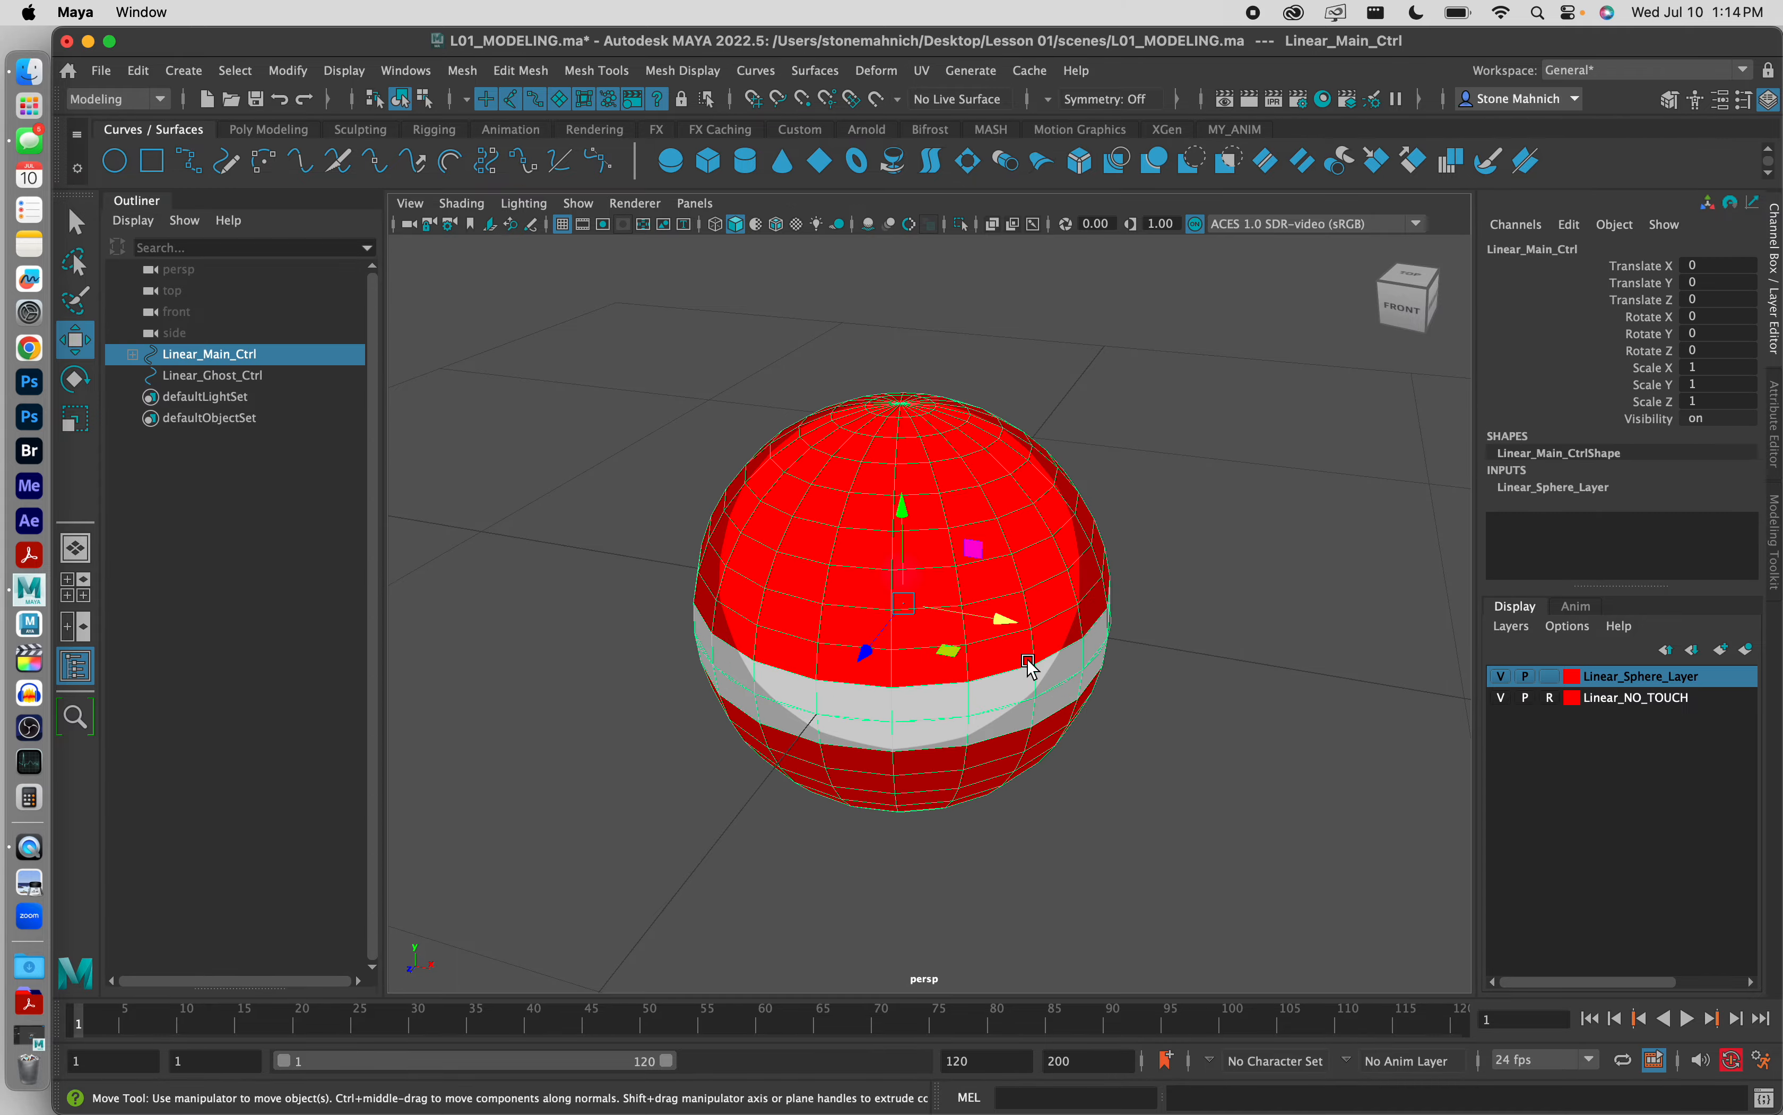
{"action": "left_click_drag", "start_coordinate": [1004, 625], "coordinate": [740, 574]}
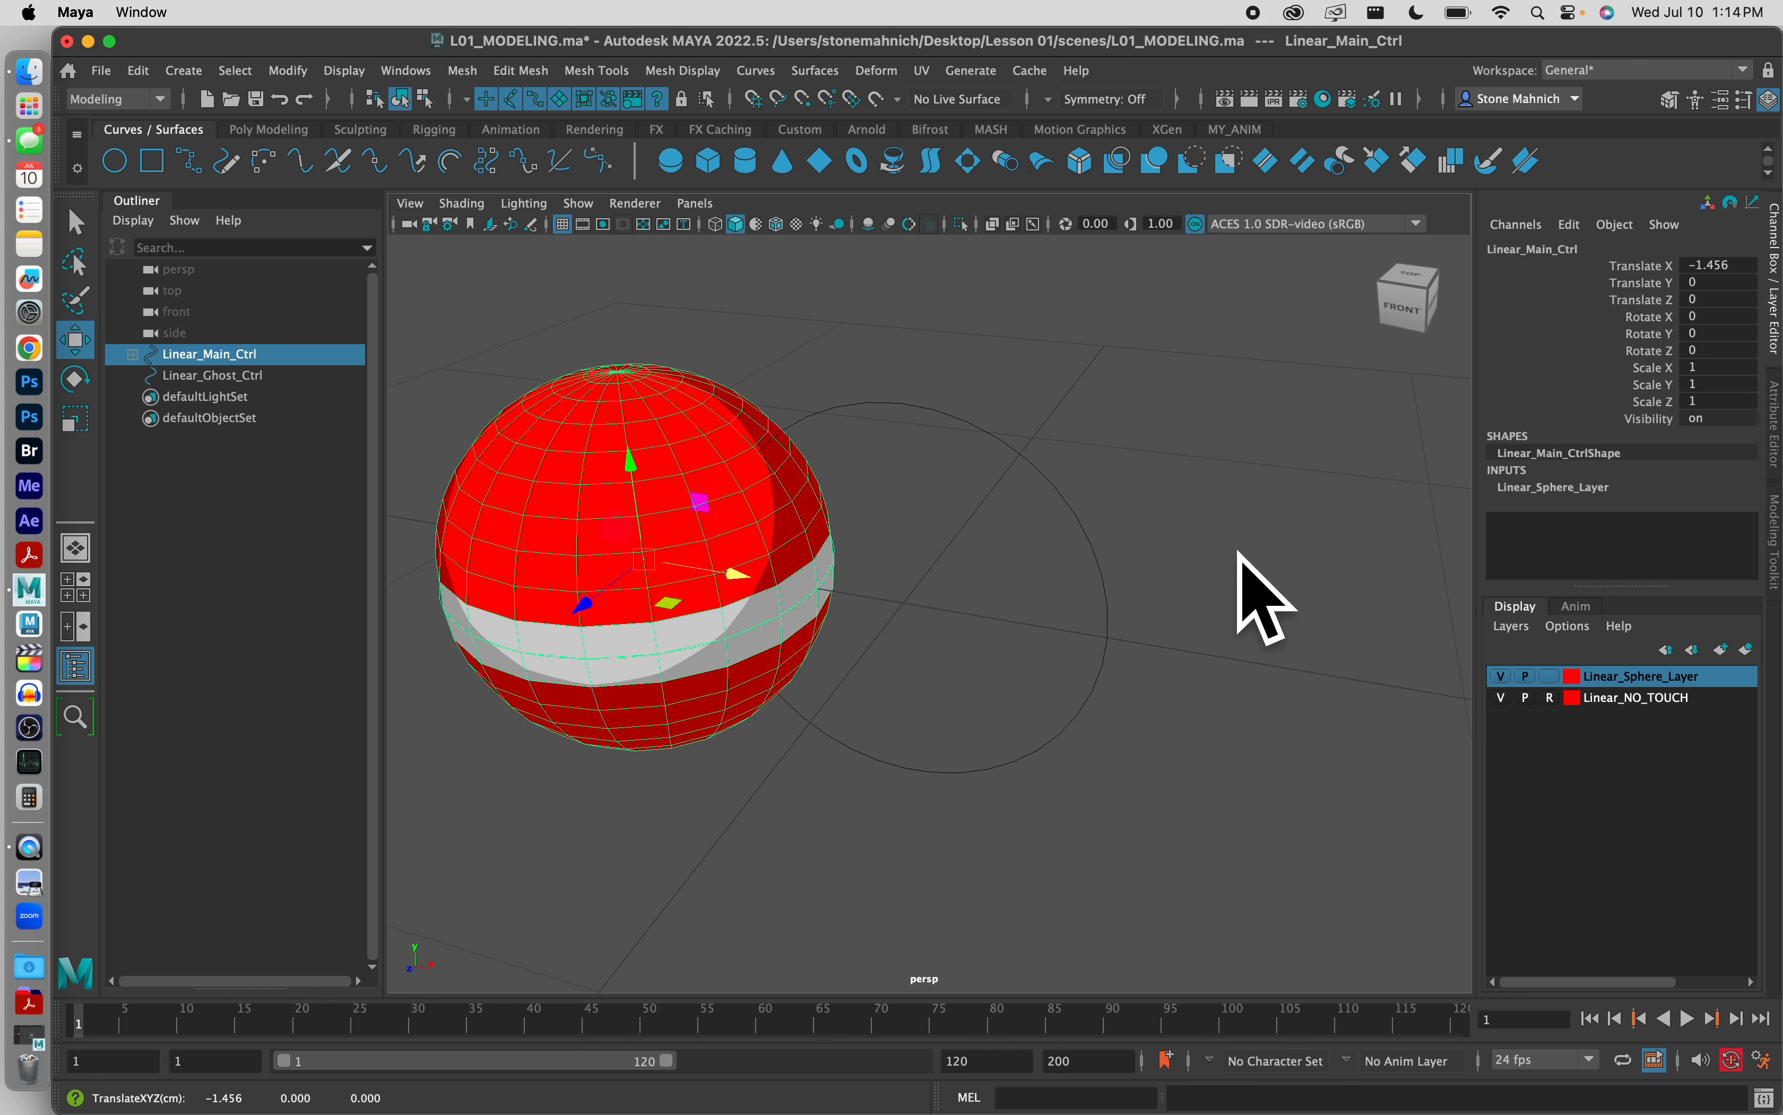
{"action": "key", "text": "ctrl+z"}
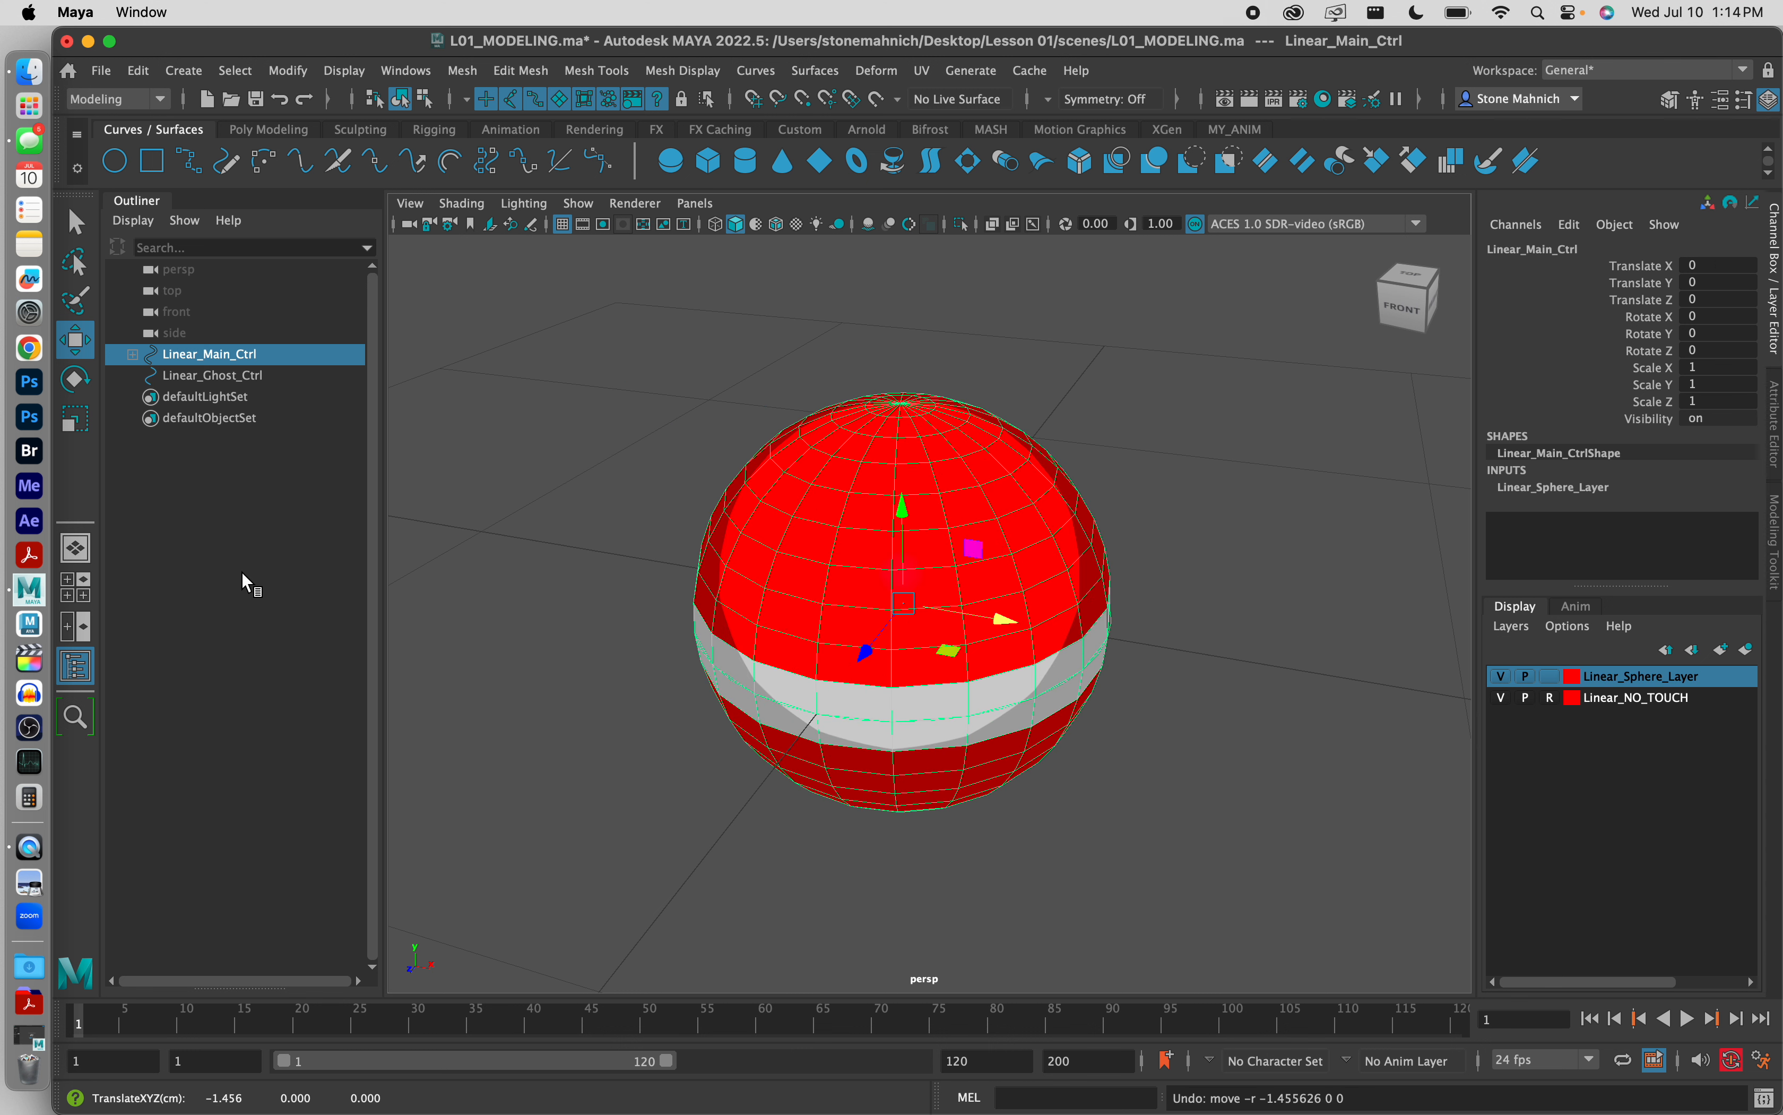
Step: Parent Linear_Ghost_Ctrl under Linear_Main_Ctrl and check the resulting hierarchy
{"action": "left_click", "coordinate": [214, 560]}
{"action": "left_click", "coordinate": [187, 372]}
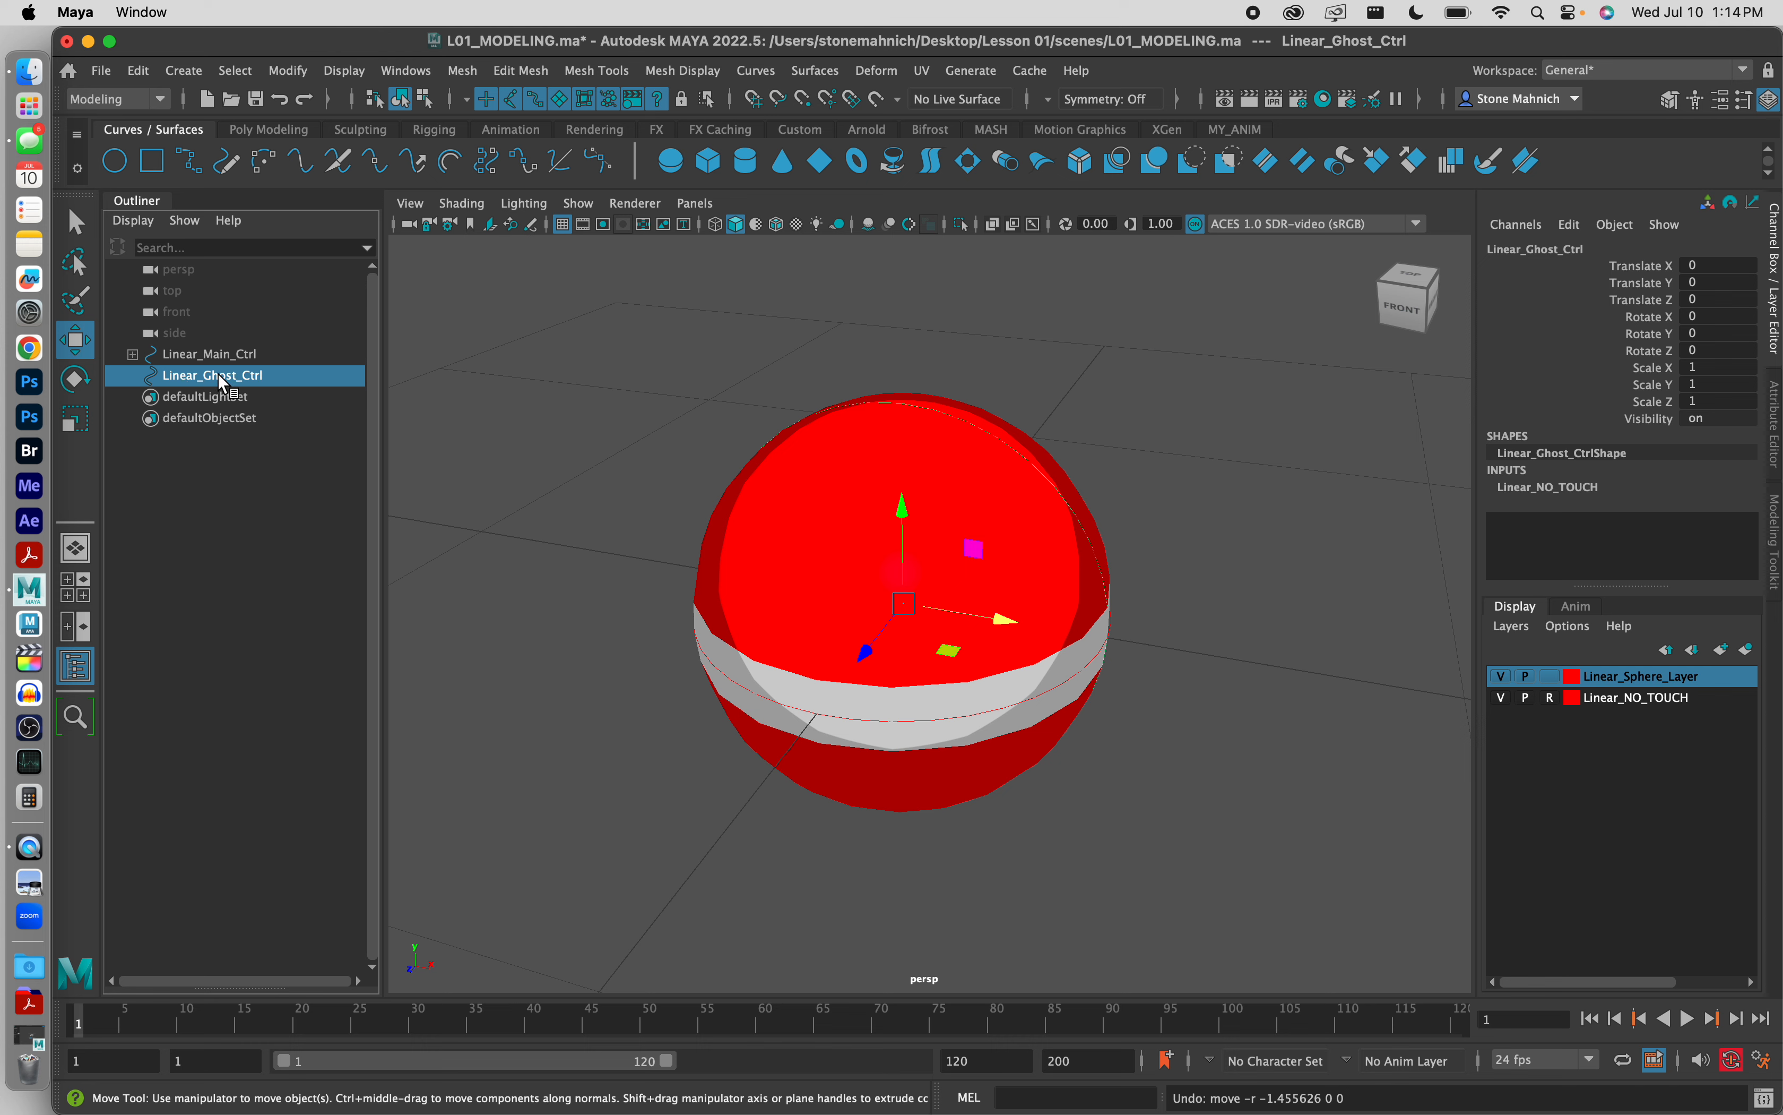
{"action": "left_click_drag", "start_coordinate": [221, 376], "coordinate": [220, 354]}
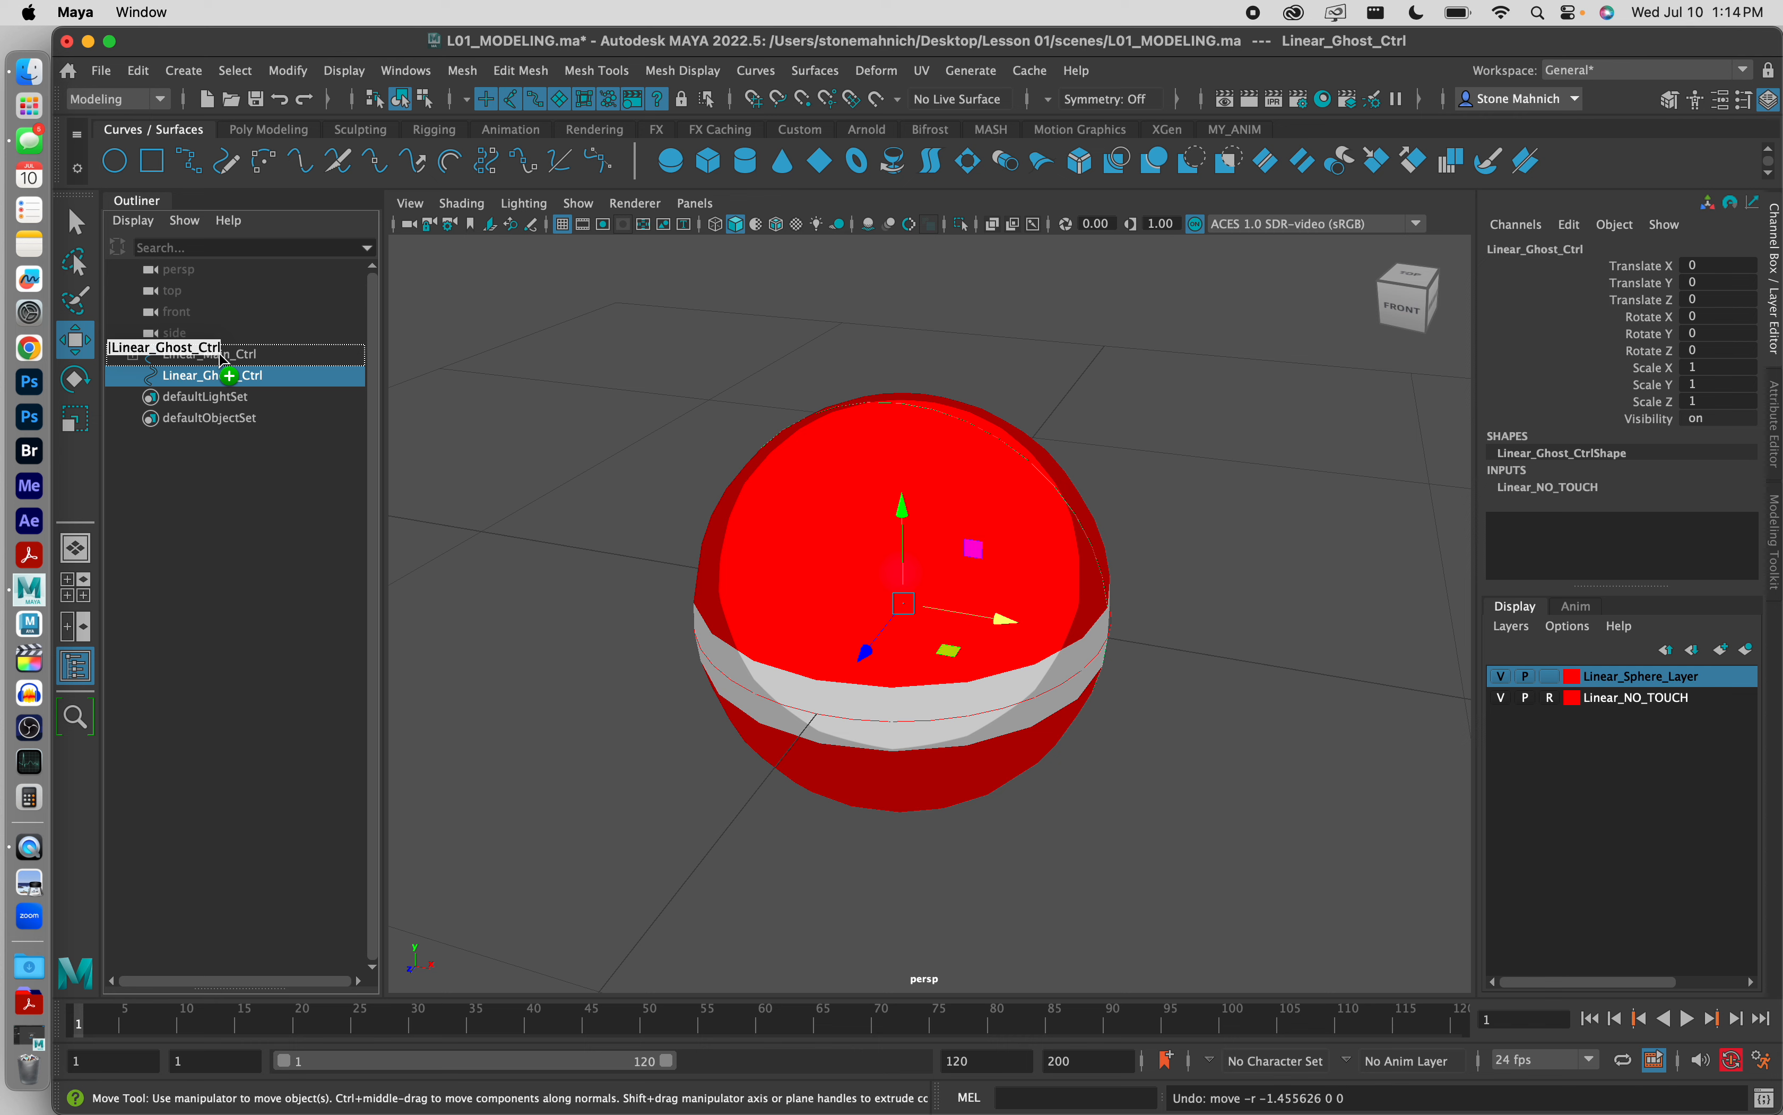
{"action": "left_click_drag", "start_coordinate": [222, 355], "coordinate": [220, 354]}
{"action": "left_click", "coordinate": [133, 355]}
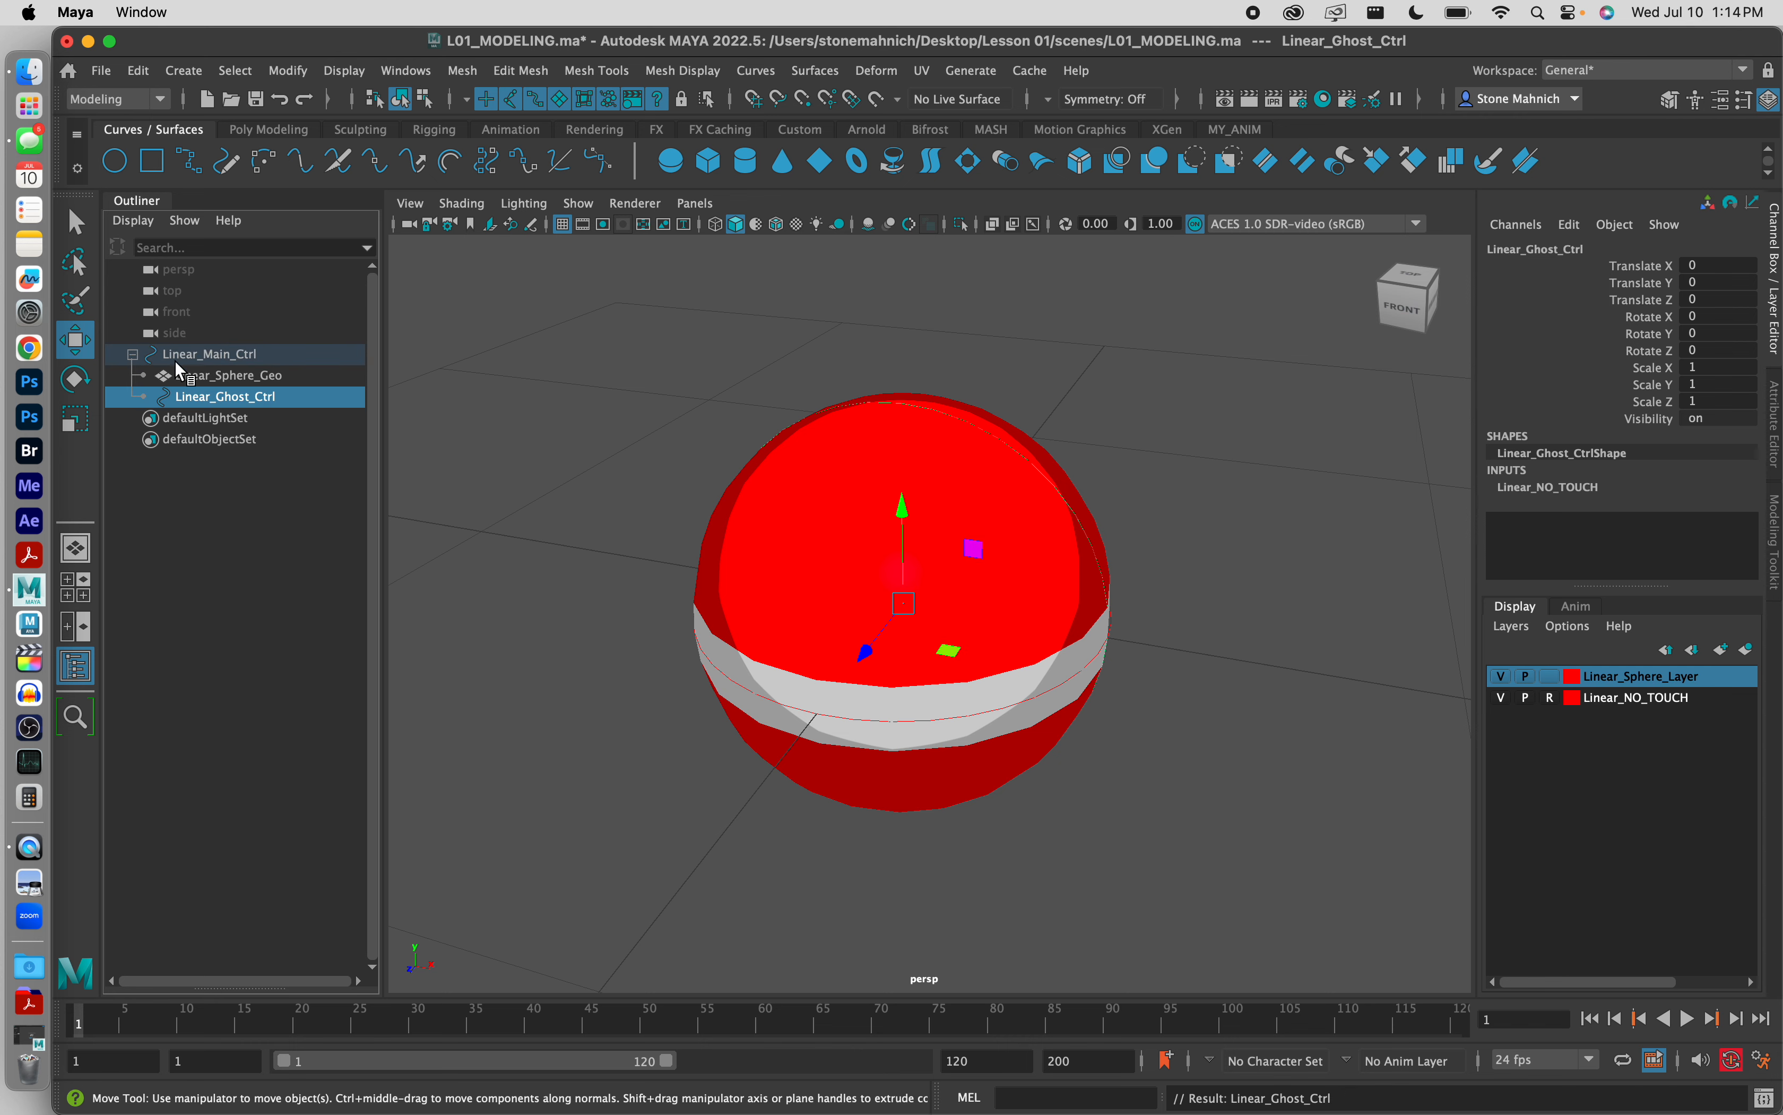
{"action": "left_click", "coordinate": [133, 355]}
Step: Box-select across the sphere and test-move Linear_Main_Ctrl about -1.029 units along X
{"action": "left_click", "coordinate": [747, 400]}
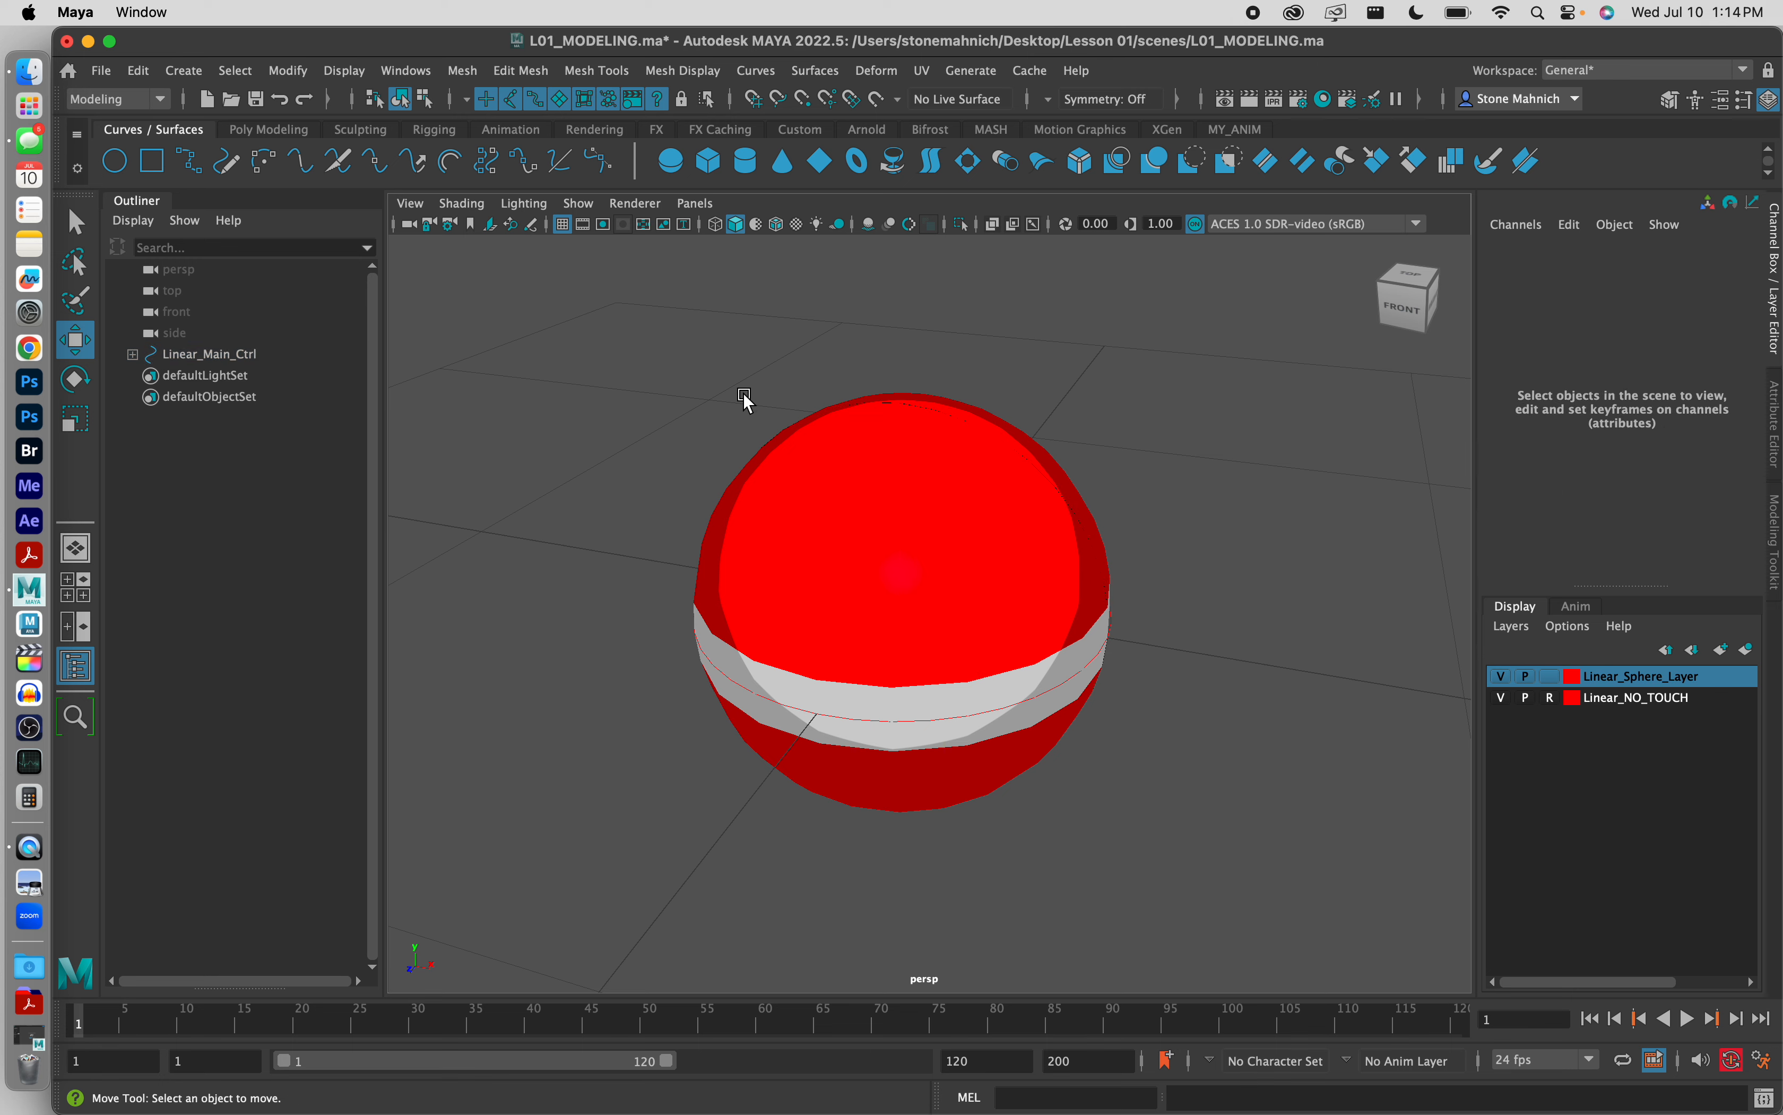
{"action": "left_click_drag", "start_coordinate": [688, 346], "coordinate": [1127, 867]}
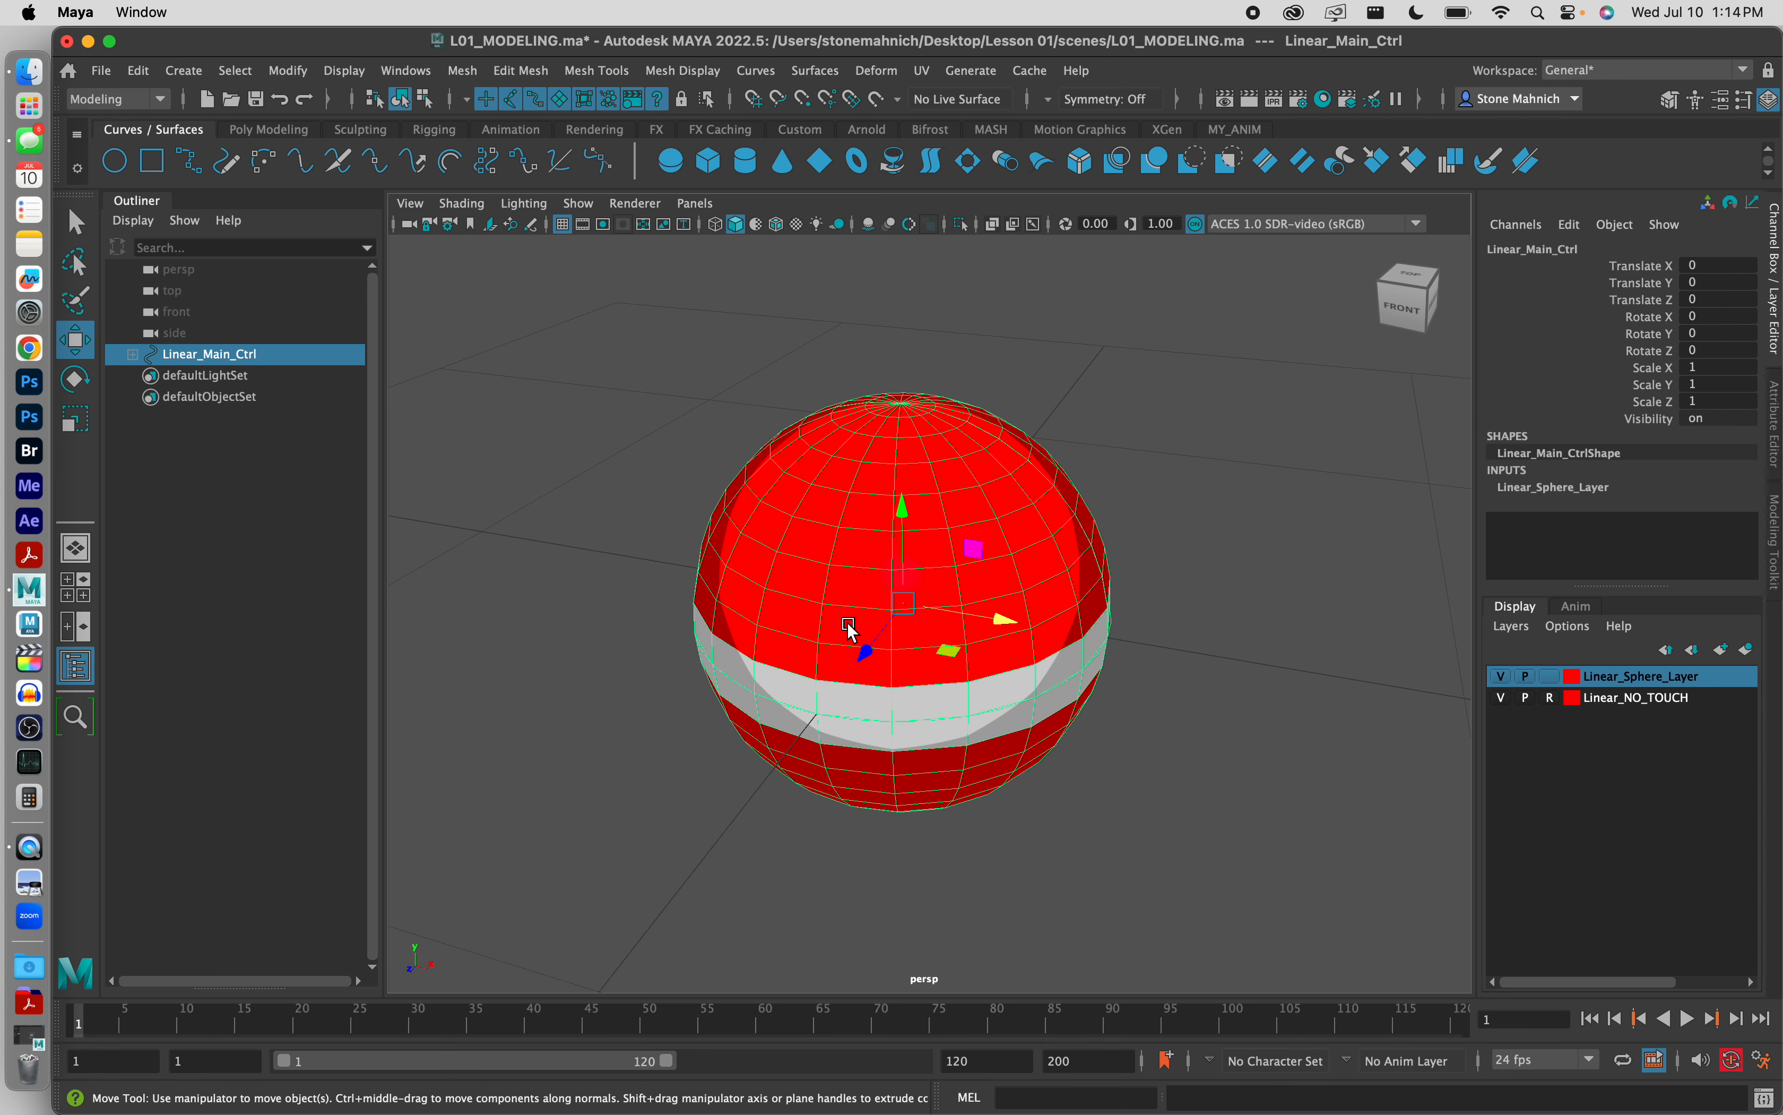
{"action": "left_click", "coordinate": [1030, 730]}
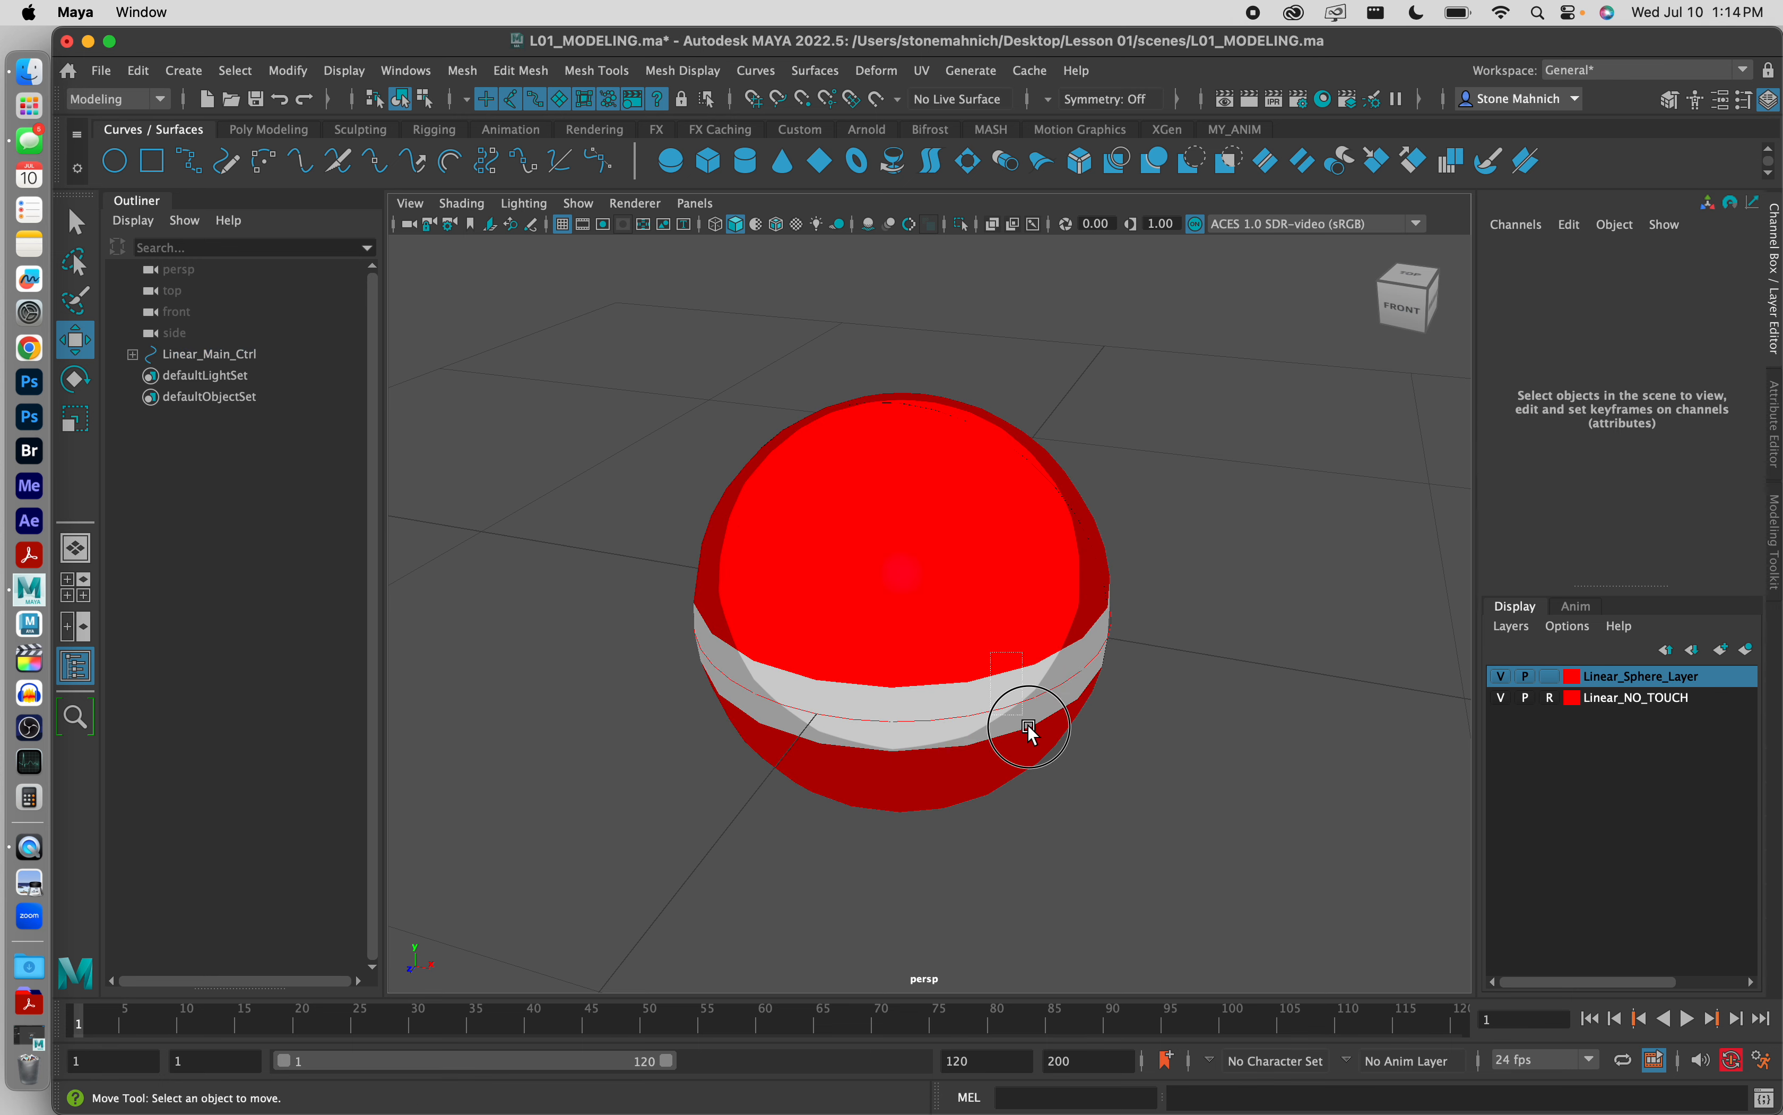
{"action": "left_click_drag", "start_coordinate": [1031, 730], "coordinate": [1057, 735]}
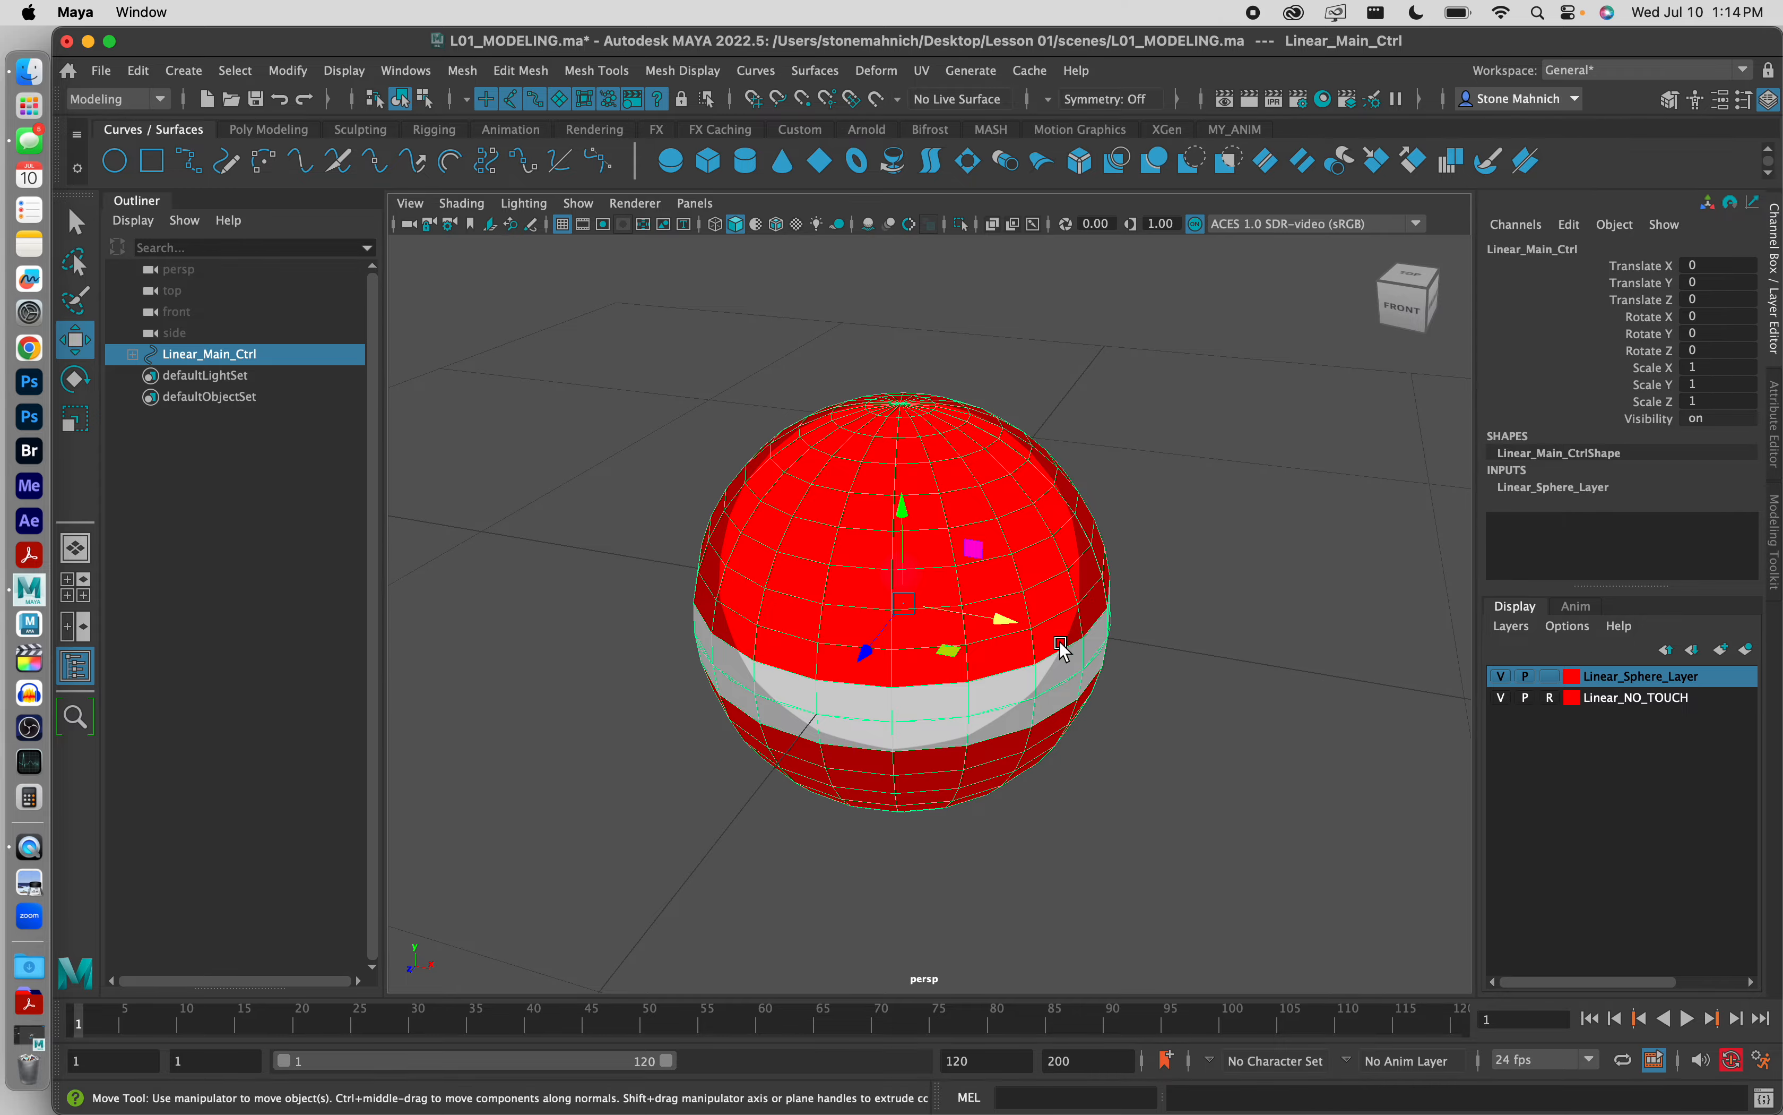
{"action": "middle_click_drag", "start_coordinate": [1007, 620], "coordinate": [808, 604]}
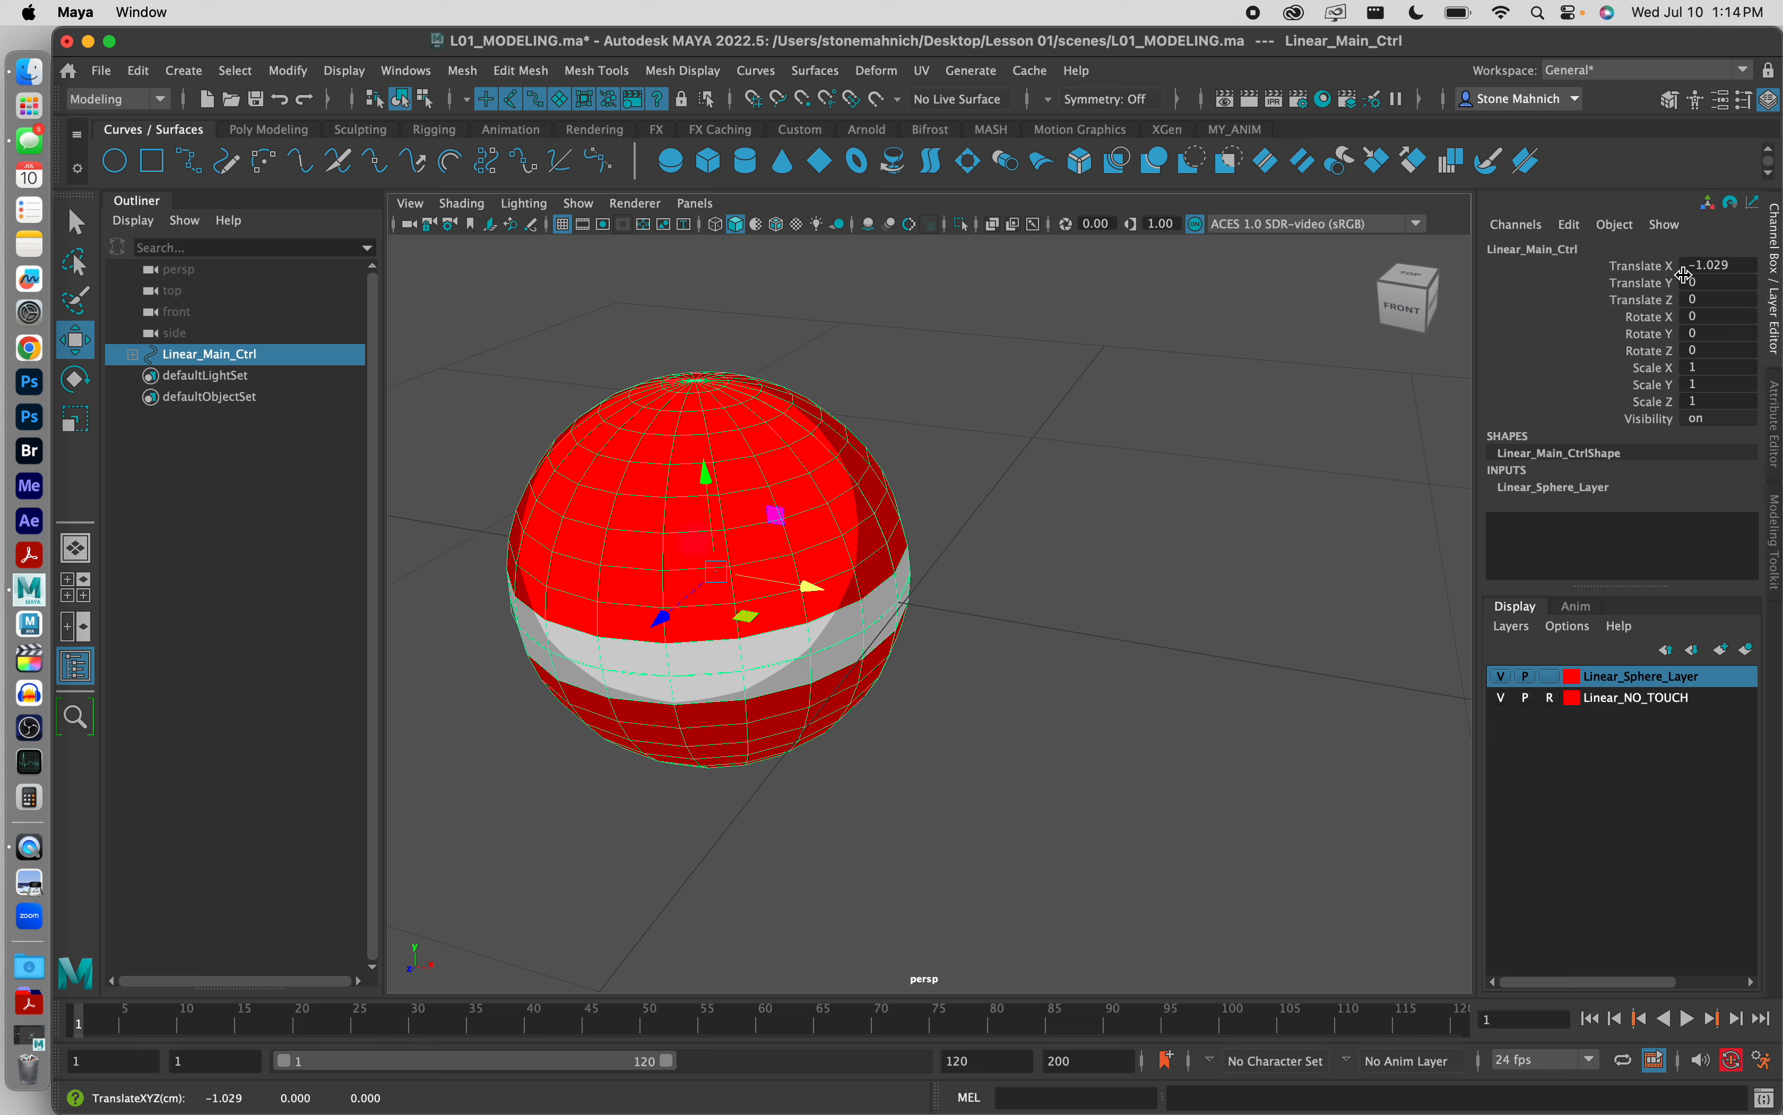
Step: Compare the transform values of Linear_Sphere_Geo and Linear_Ghost_Ctrl with those of their parent Linear_Main_Ctrl
{"action": "left_click", "coordinate": [134, 354]}
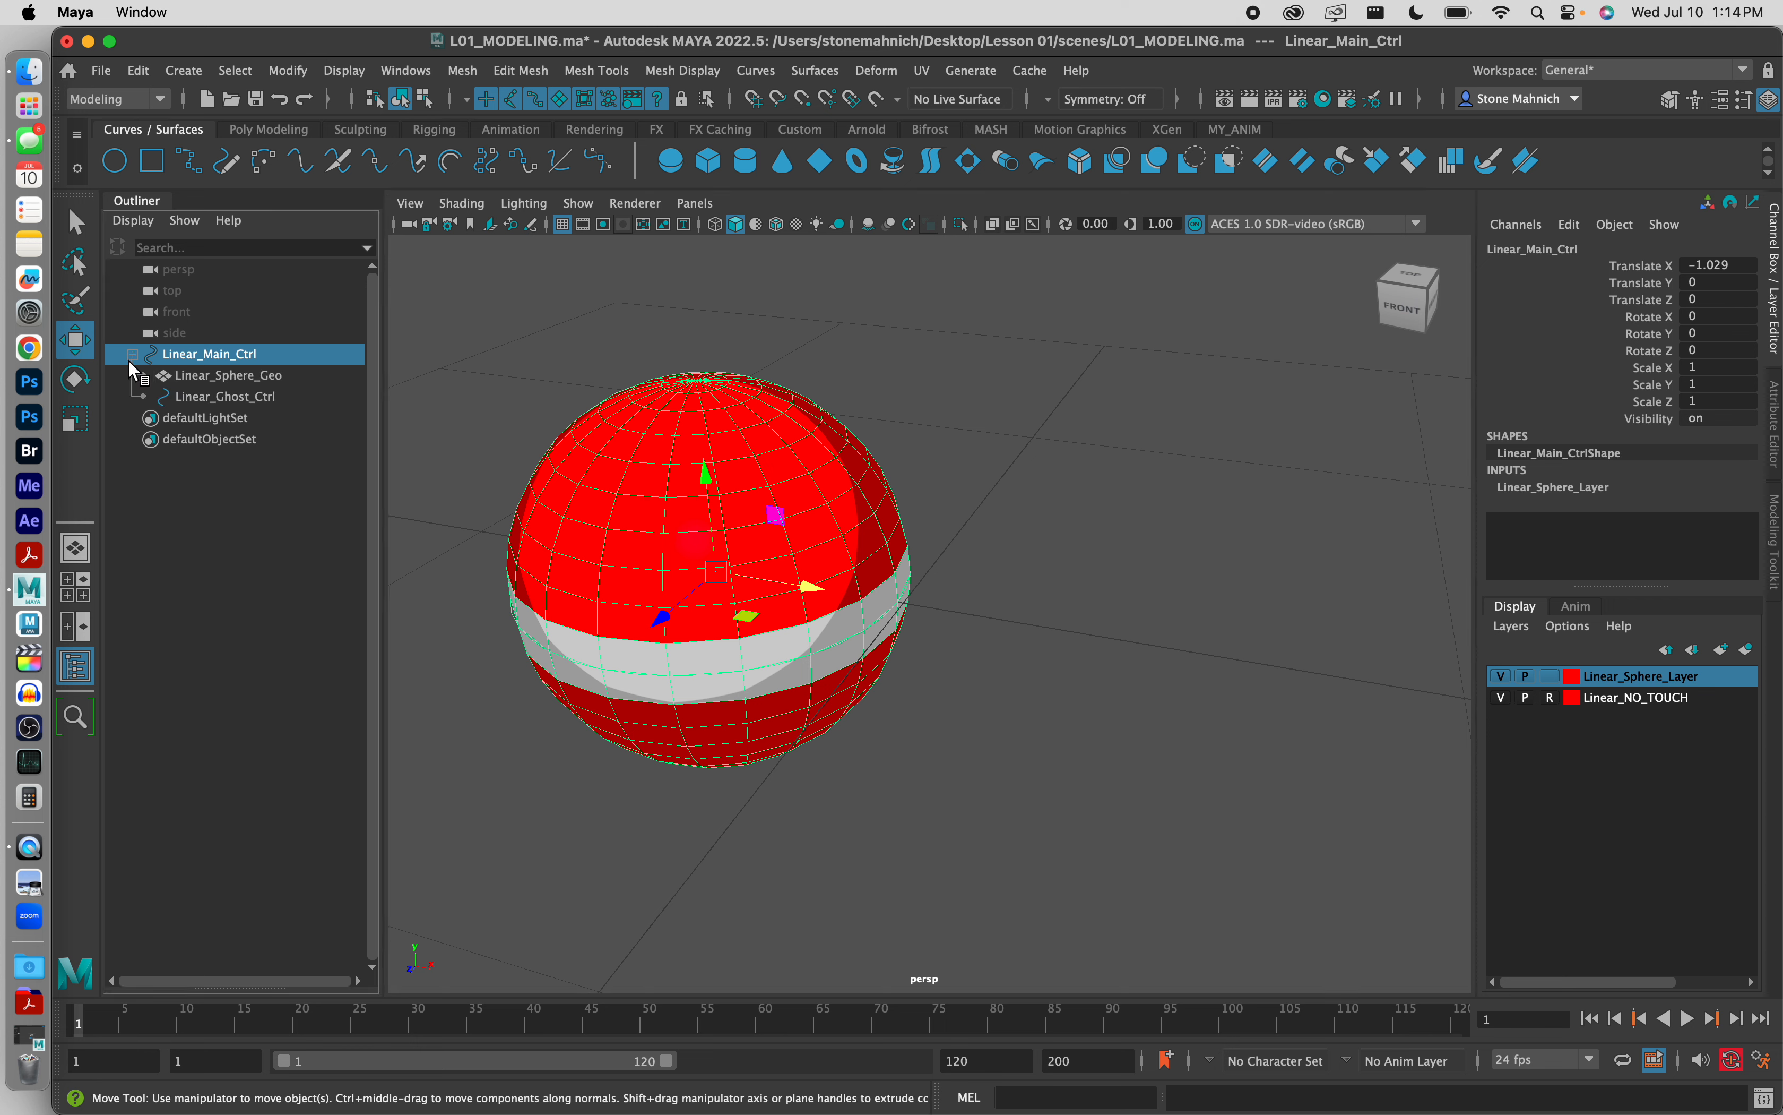
{"action": "left_click", "coordinate": [132, 357]}
{"action": "left_click", "coordinate": [132, 356]}
{"action": "left_click", "coordinate": [228, 377]}
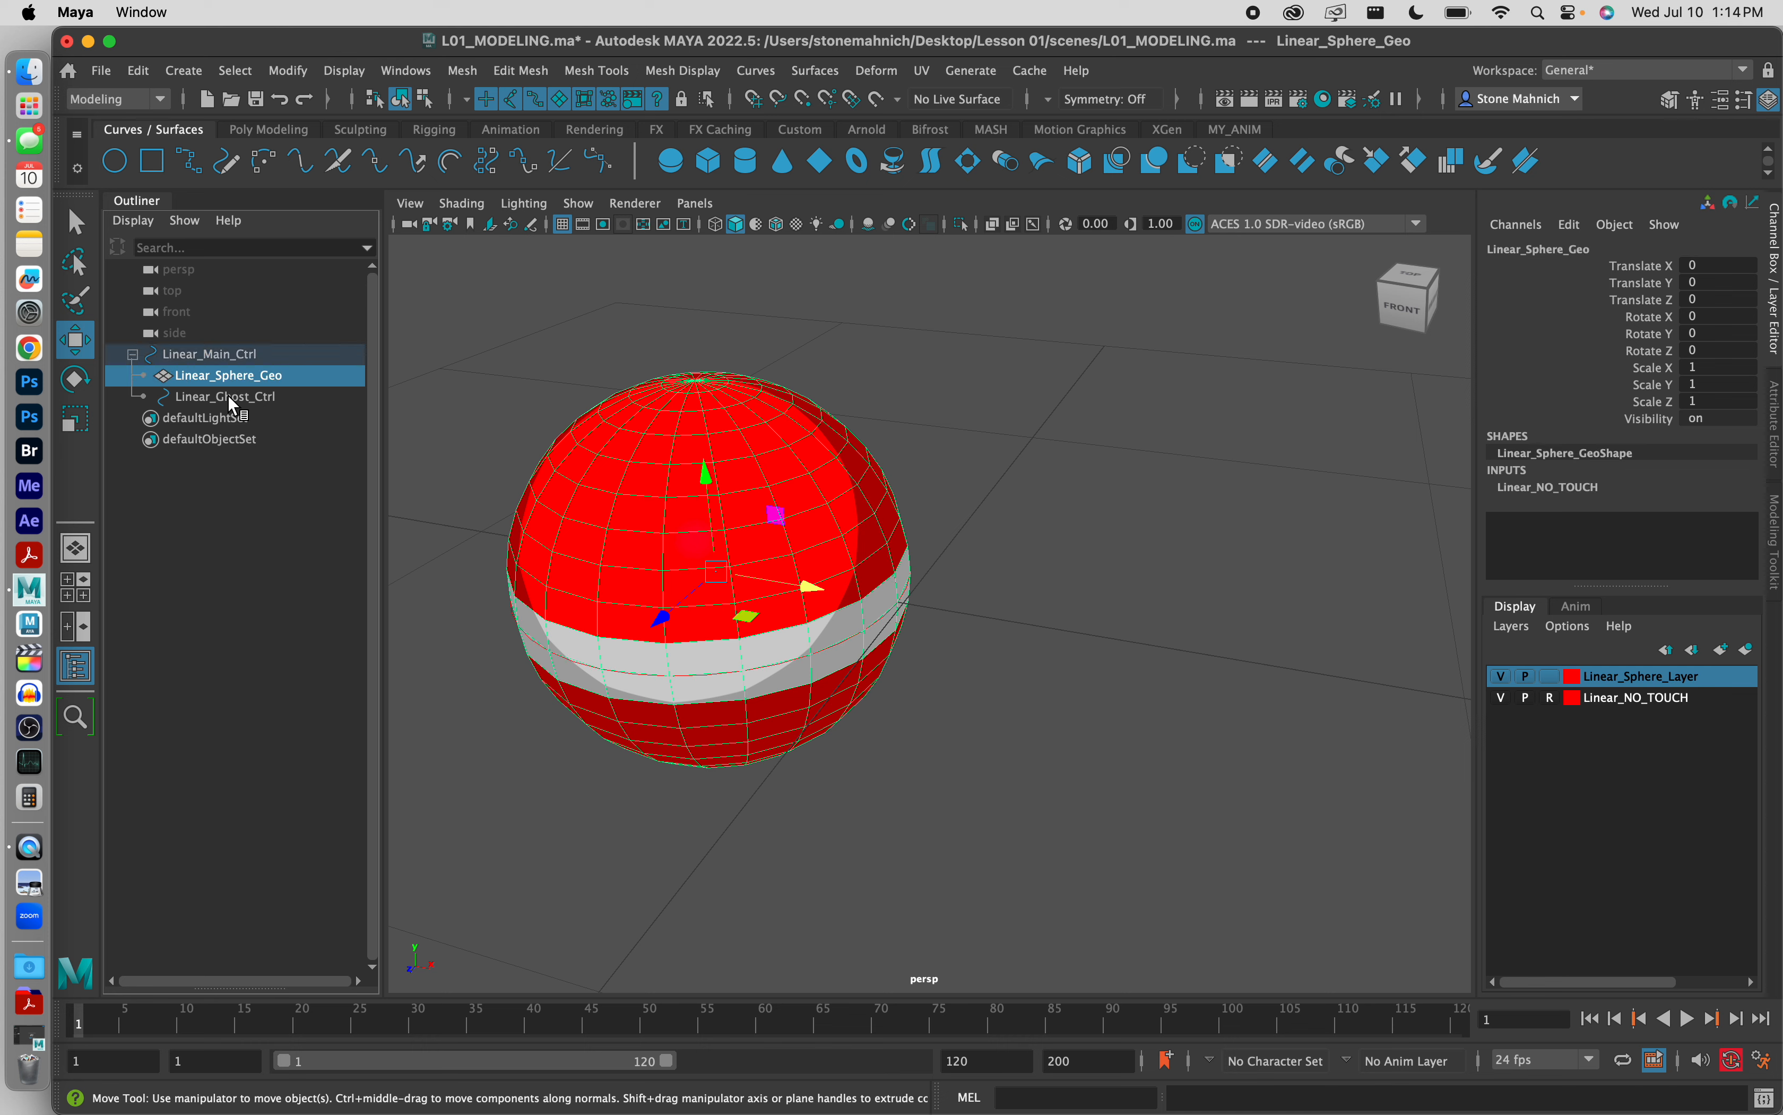
{"action": "left_click", "coordinate": [230, 397]}
{"action": "left_click", "coordinate": [231, 376]}
{"action": "left_click", "coordinate": [229, 397]}
{"action": "left_click", "coordinate": [232, 376]}
{"action": "left_click", "coordinate": [237, 398]}
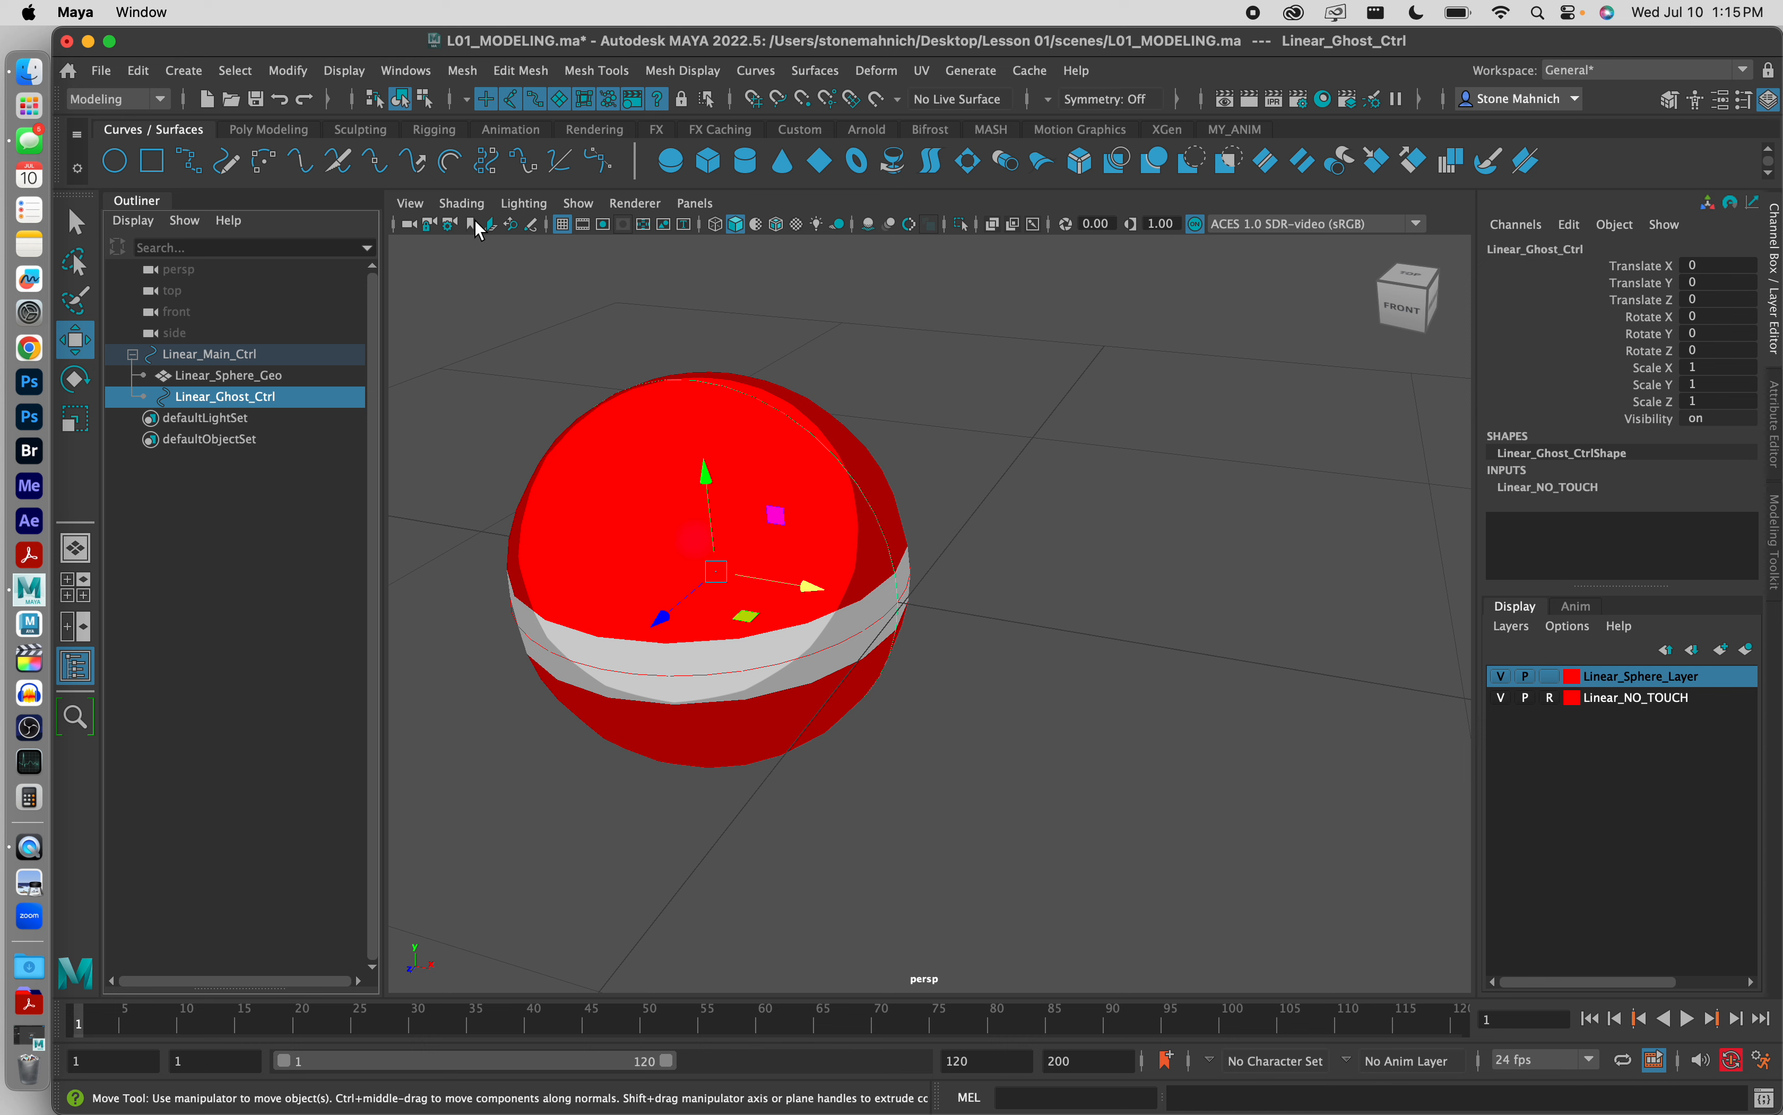
{"action": "left_click", "coordinate": [250, 377]}
{"action": "left_click", "coordinate": [249, 356]}
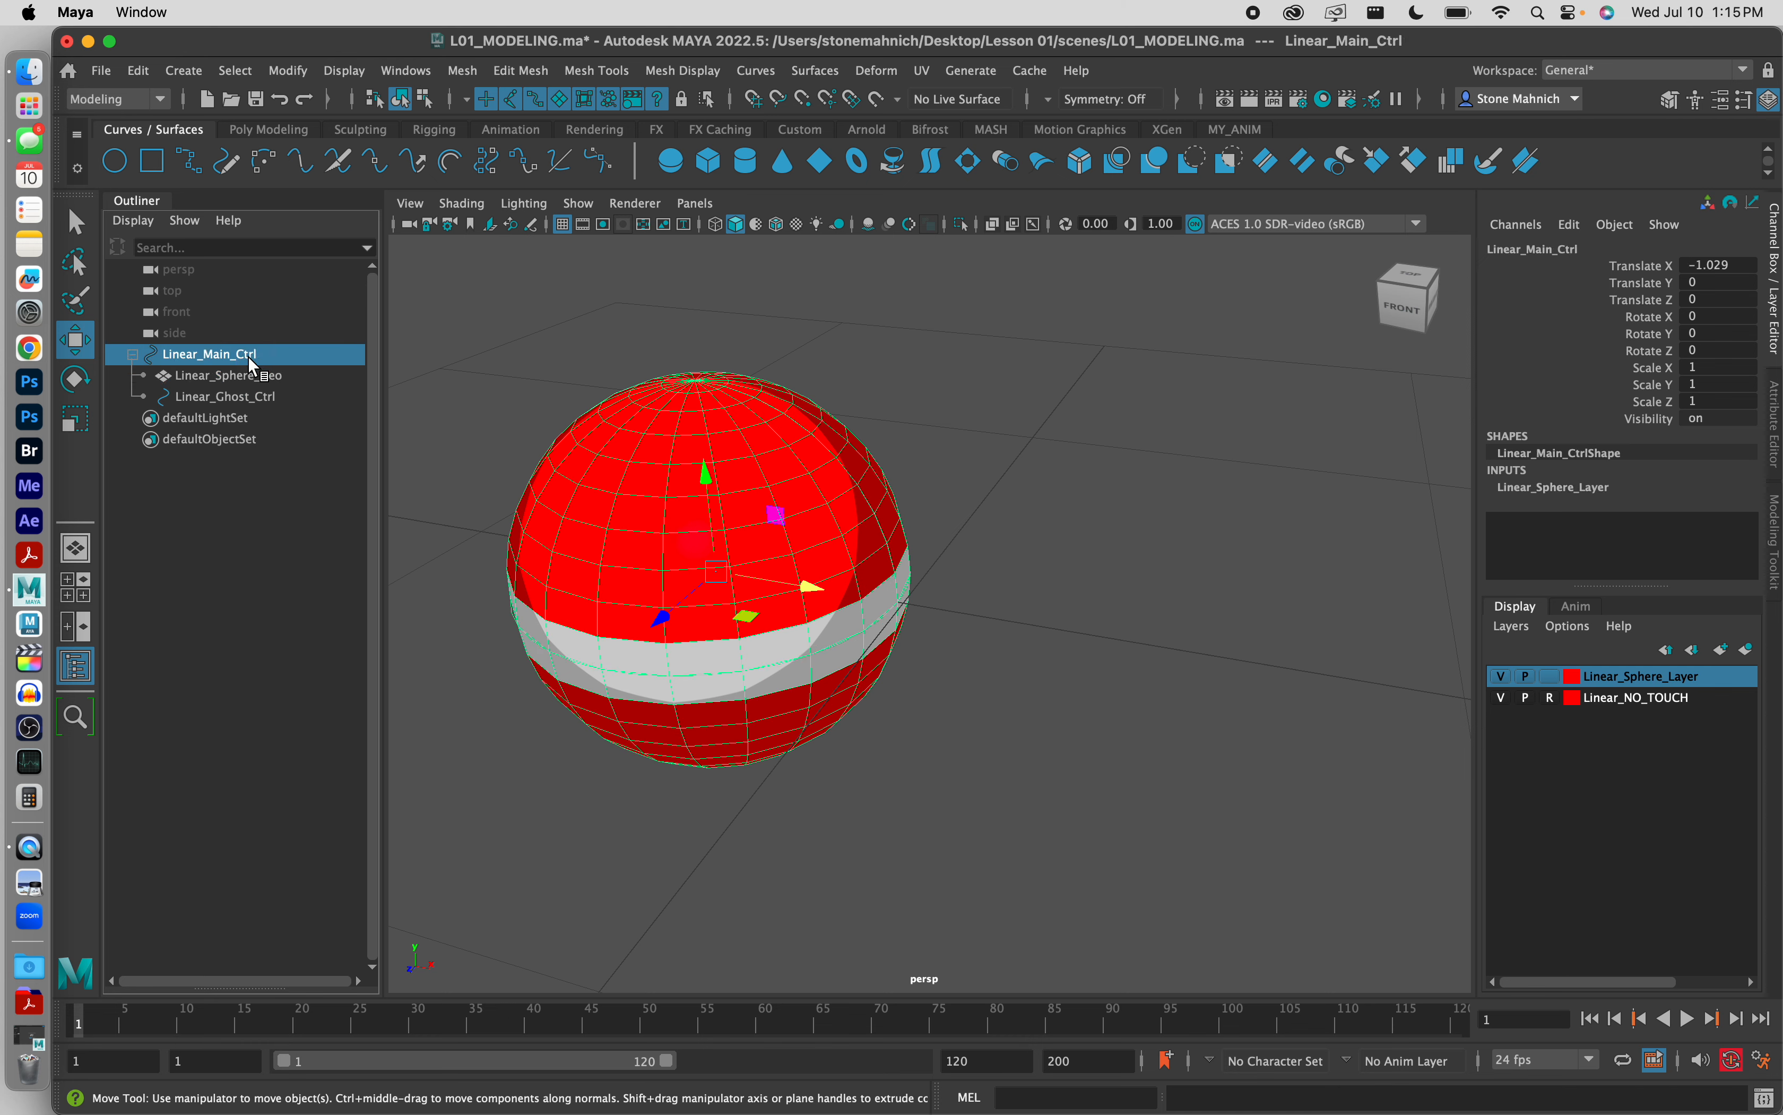
{"action": "left_click", "coordinate": [132, 354]}
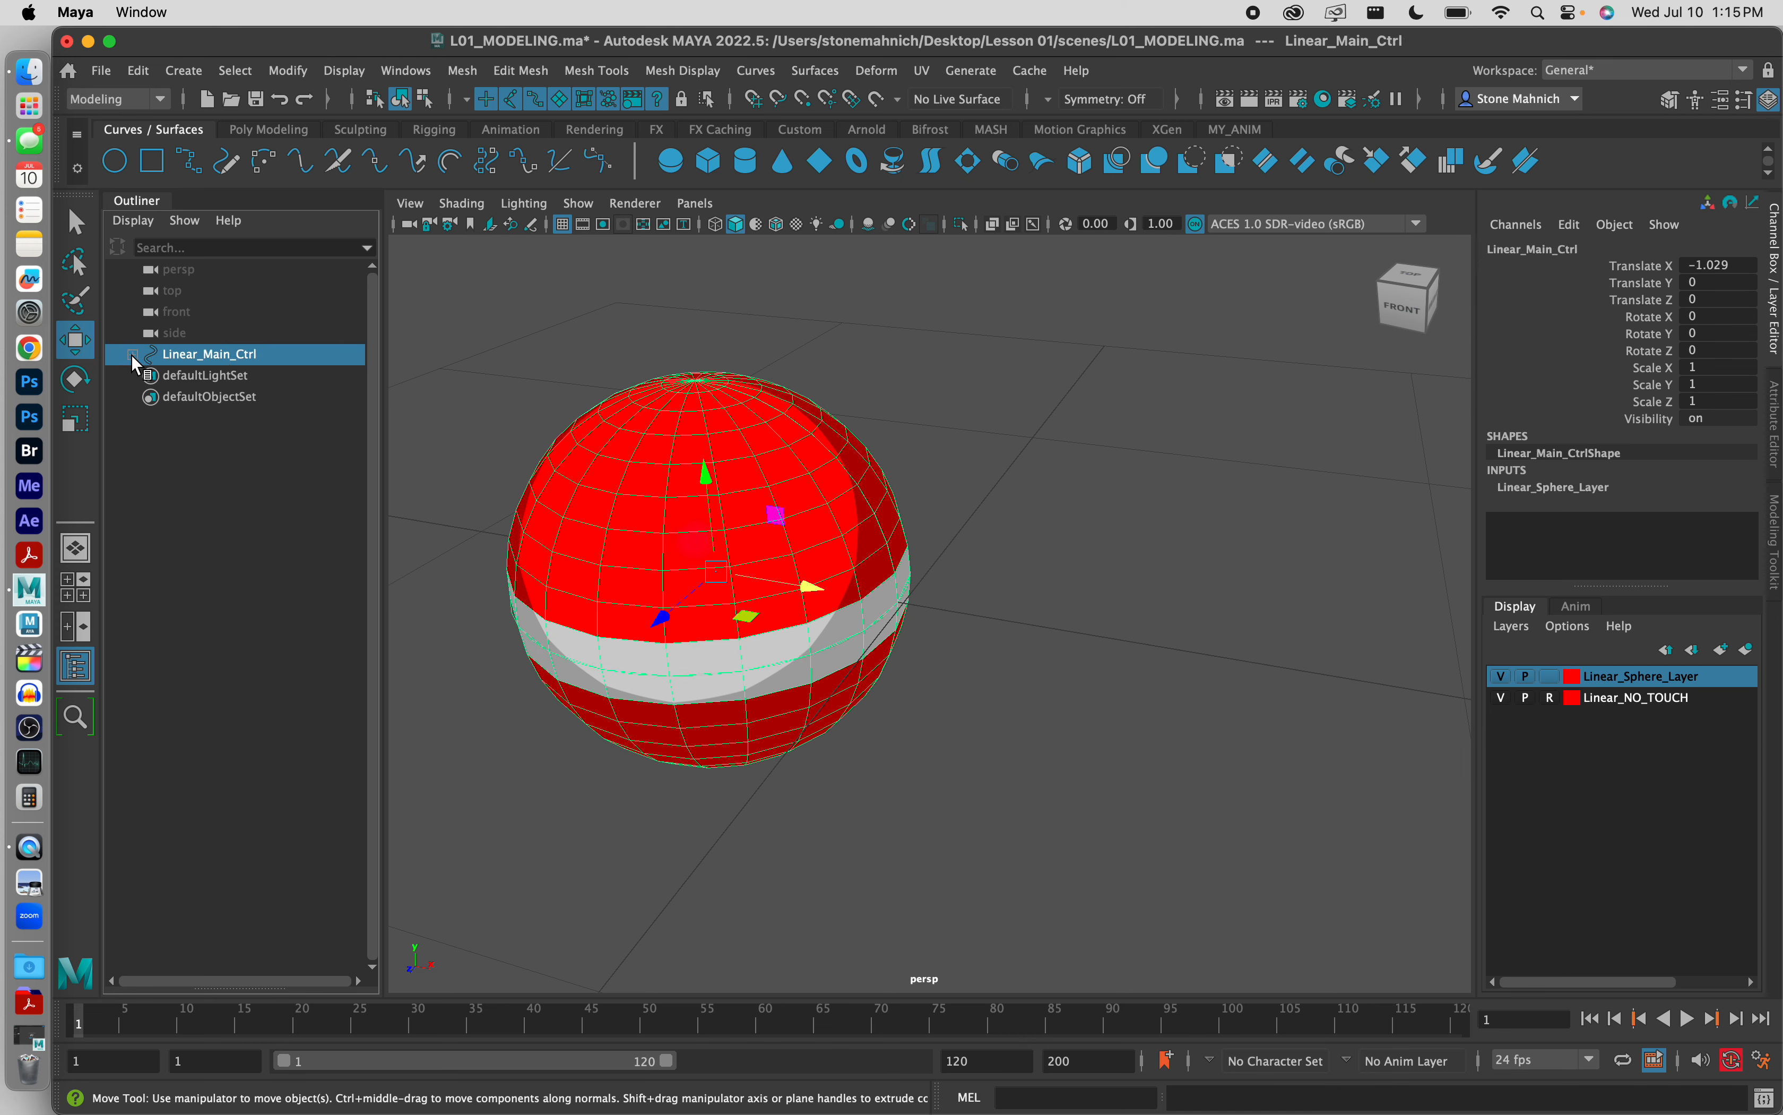
Step: Set Linear_Main_Ctrl's Translate X to 0 and deselect the control
{"action": "left_click", "coordinate": [1729, 265]}
{"action": "type", "text": "0"}
{"action": "key", "text": "Return"}
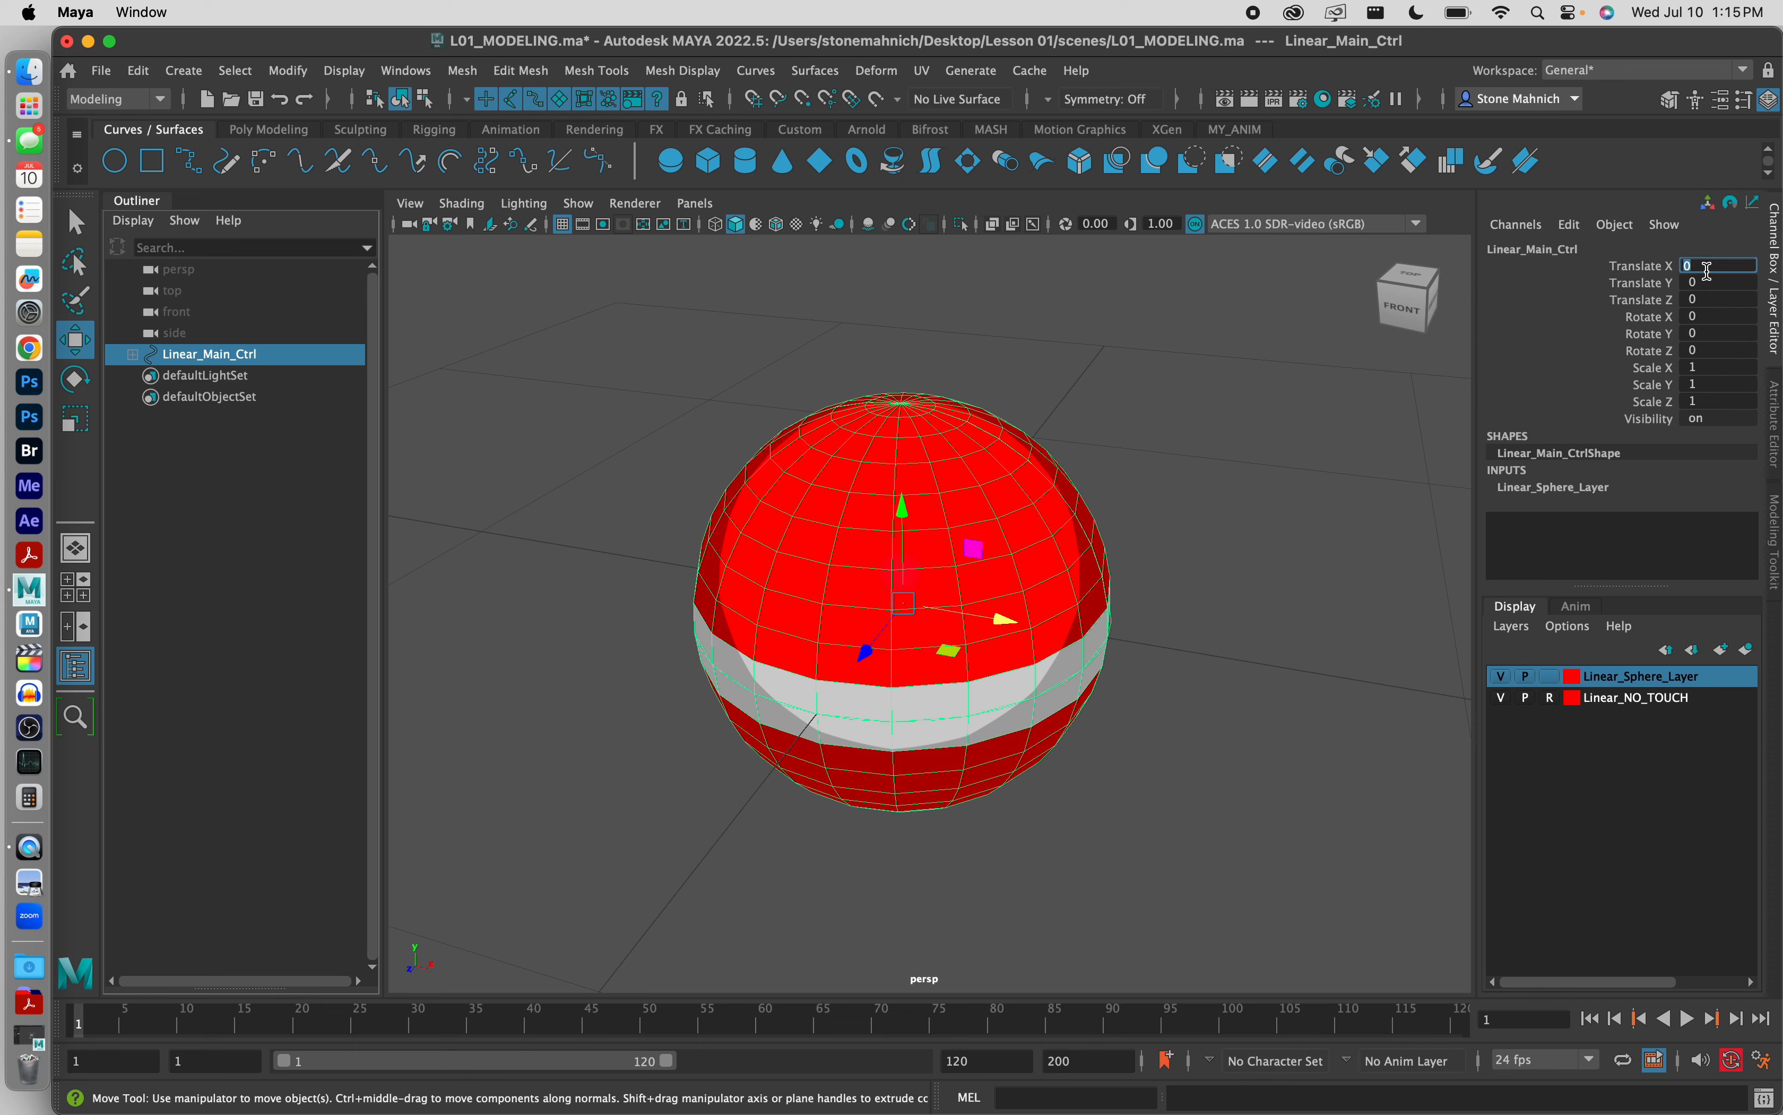
{"action": "left_click", "coordinate": [1339, 420]}
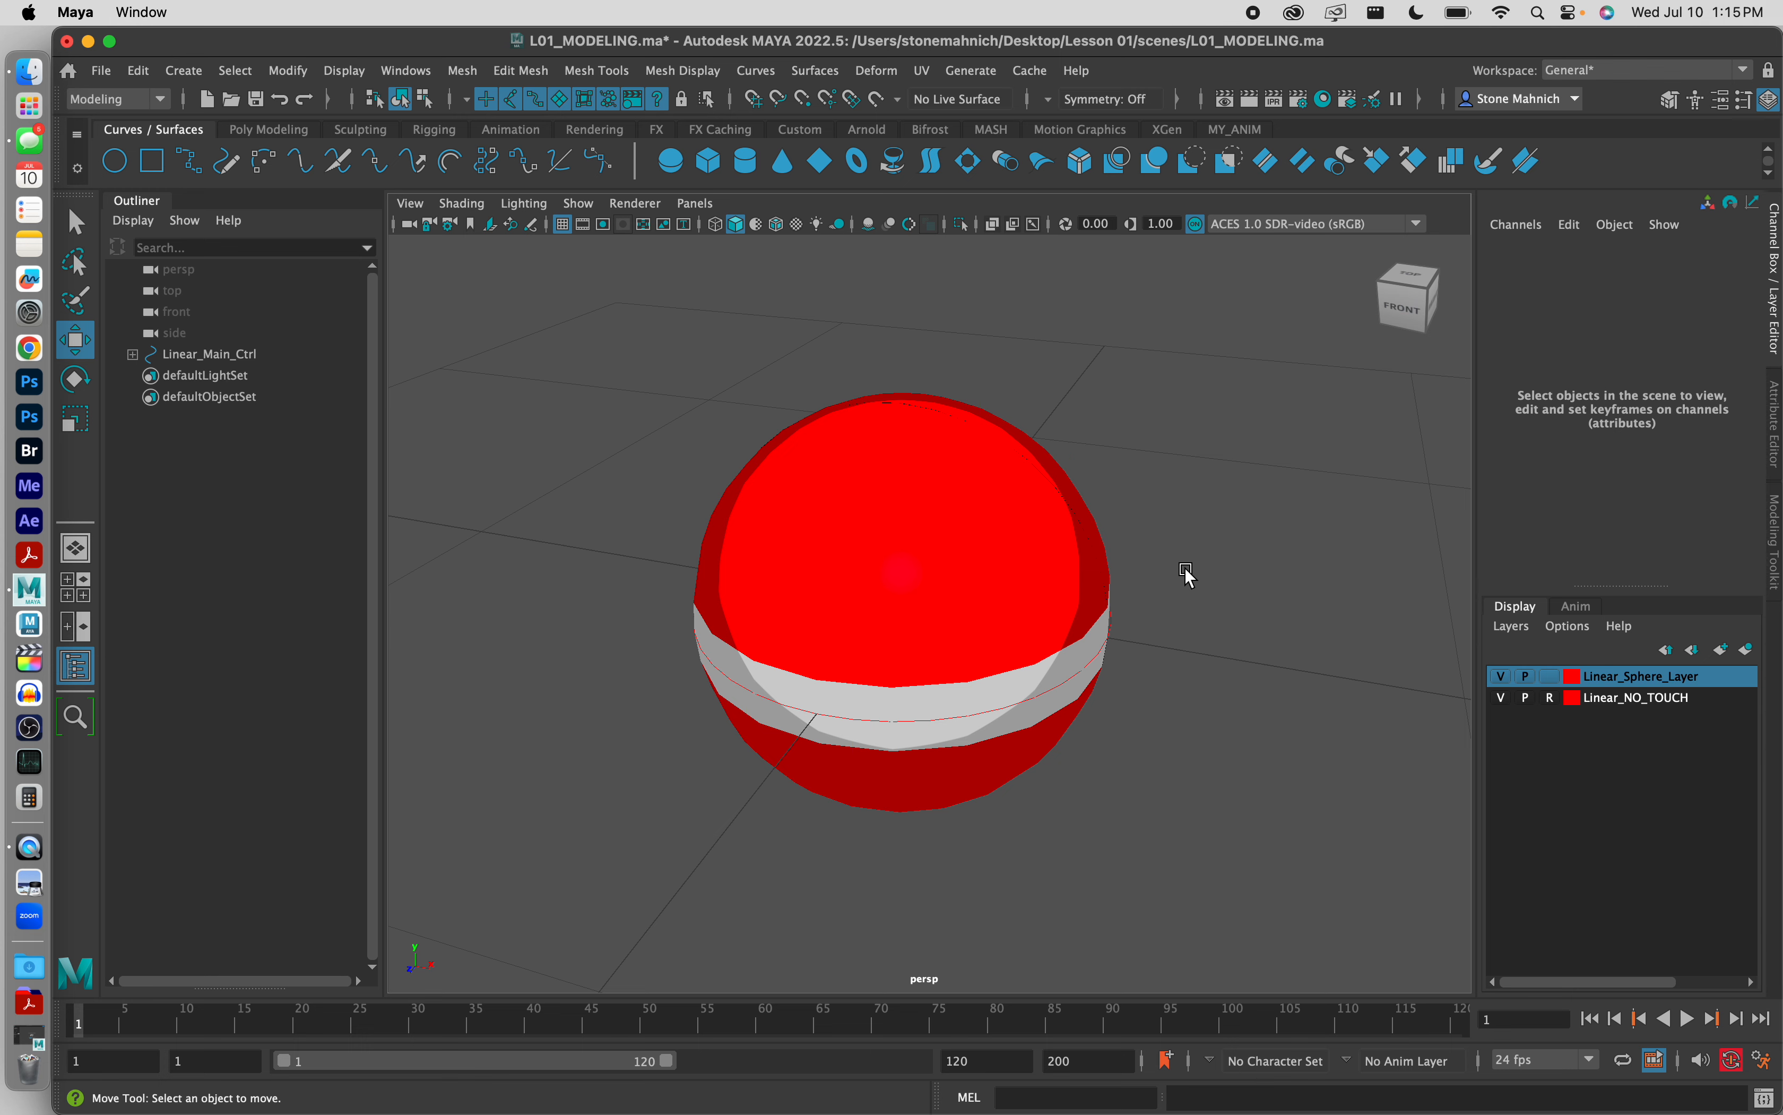
Step: Toggle the visibility of Linear_Sphere_Layer off and on to check how it affects the Linear_Main_Ctrl hierarchy
{"action": "scroll", "coordinate": [1131, 625], "scroll_direction": "down", "scroll_amount": 2}
{"action": "right_click_drag", "start_coordinate": [1130, 623], "coordinate": [1462, 708], "text": "alt"}
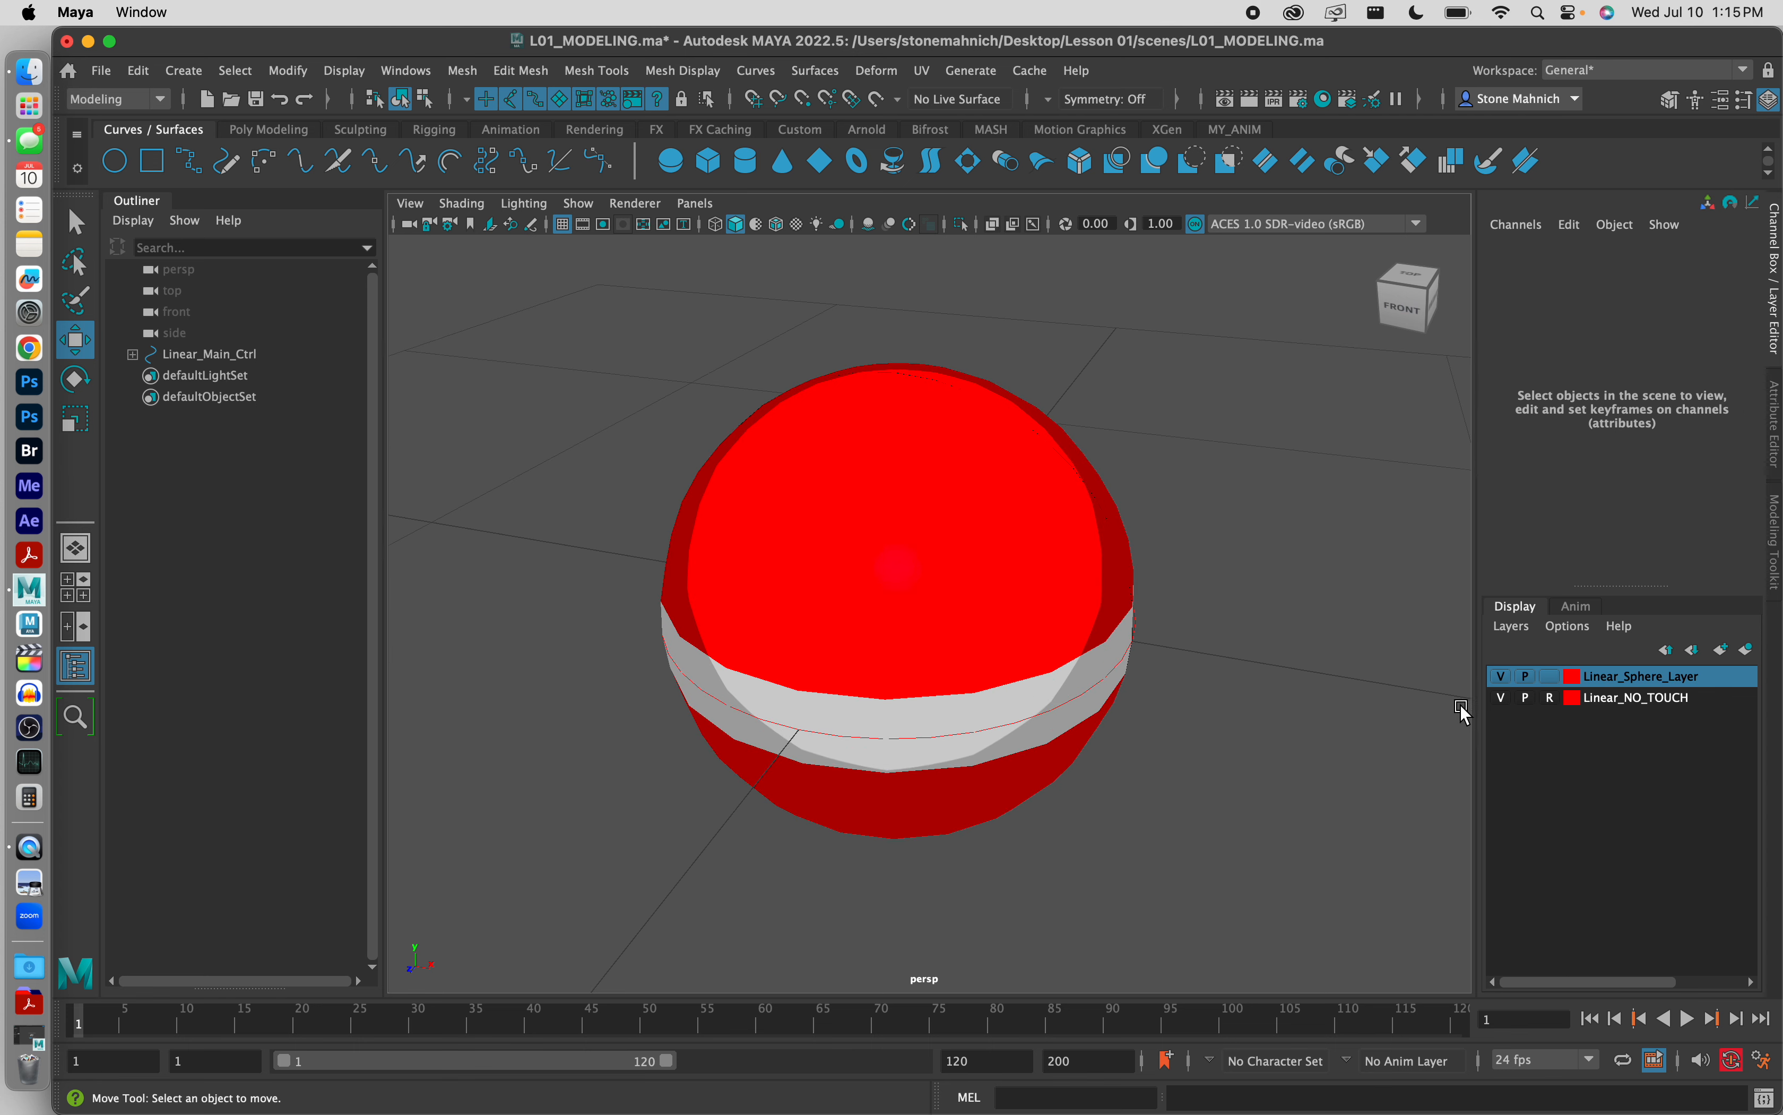
{"action": "left_click", "coordinate": [1505, 679]}
{"action": "left_click", "coordinate": [1505, 679]}
{"action": "left_click", "coordinate": [1504, 679]}
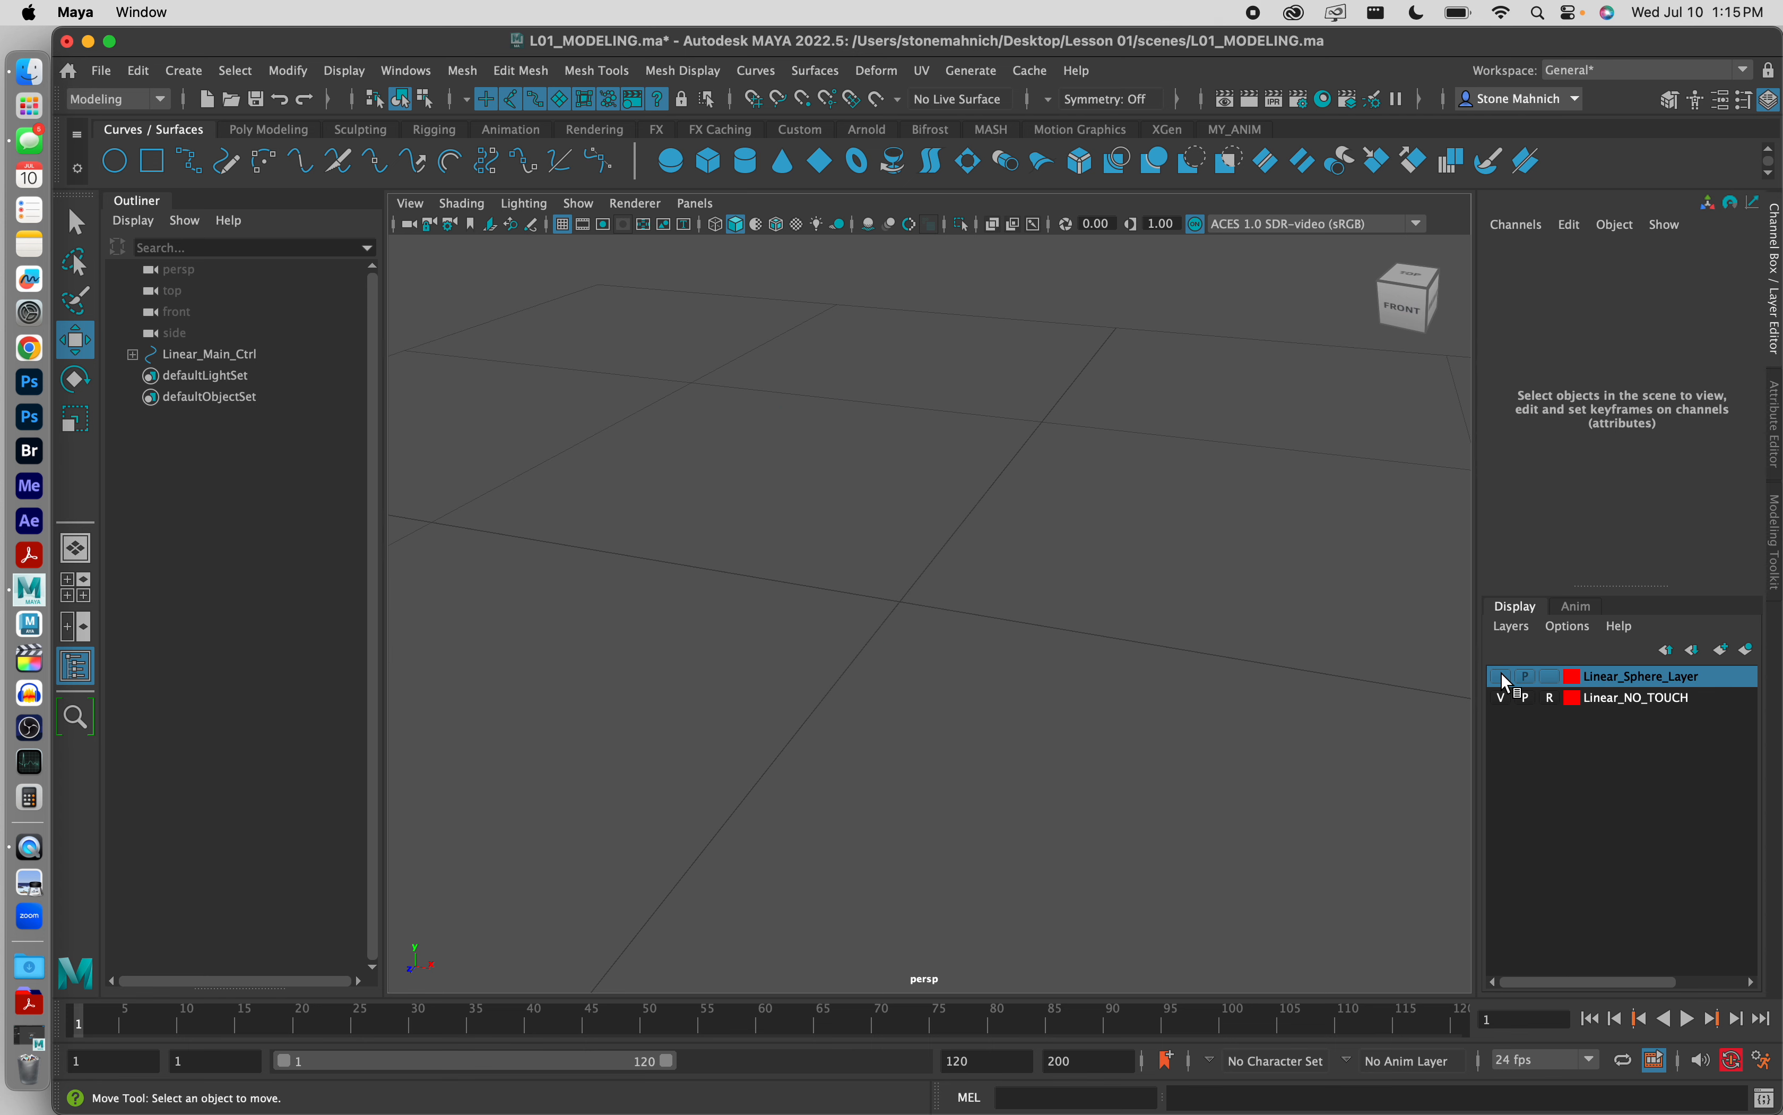
{"action": "left_click", "coordinate": [1506, 679]}
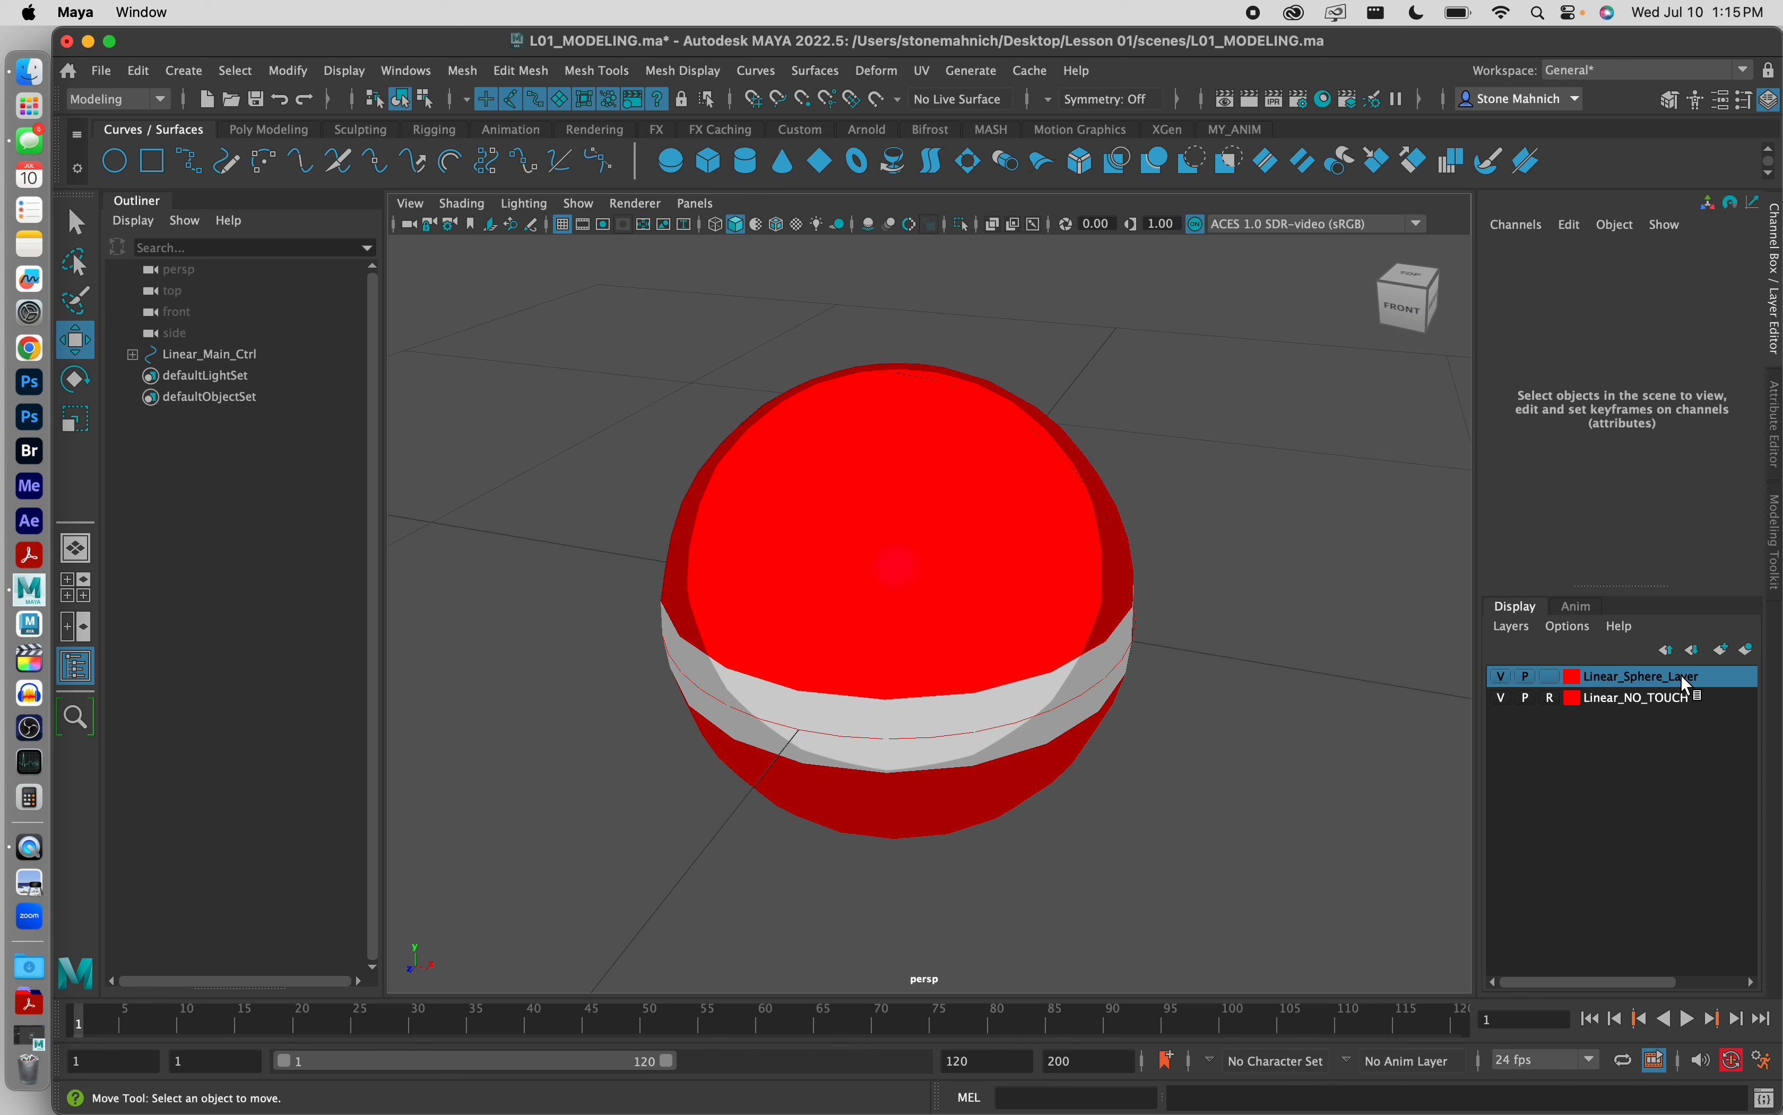
{"action": "left_click", "coordinate": [132, 355]}
{"action": "left_click", "coordinate": [133, 354]}
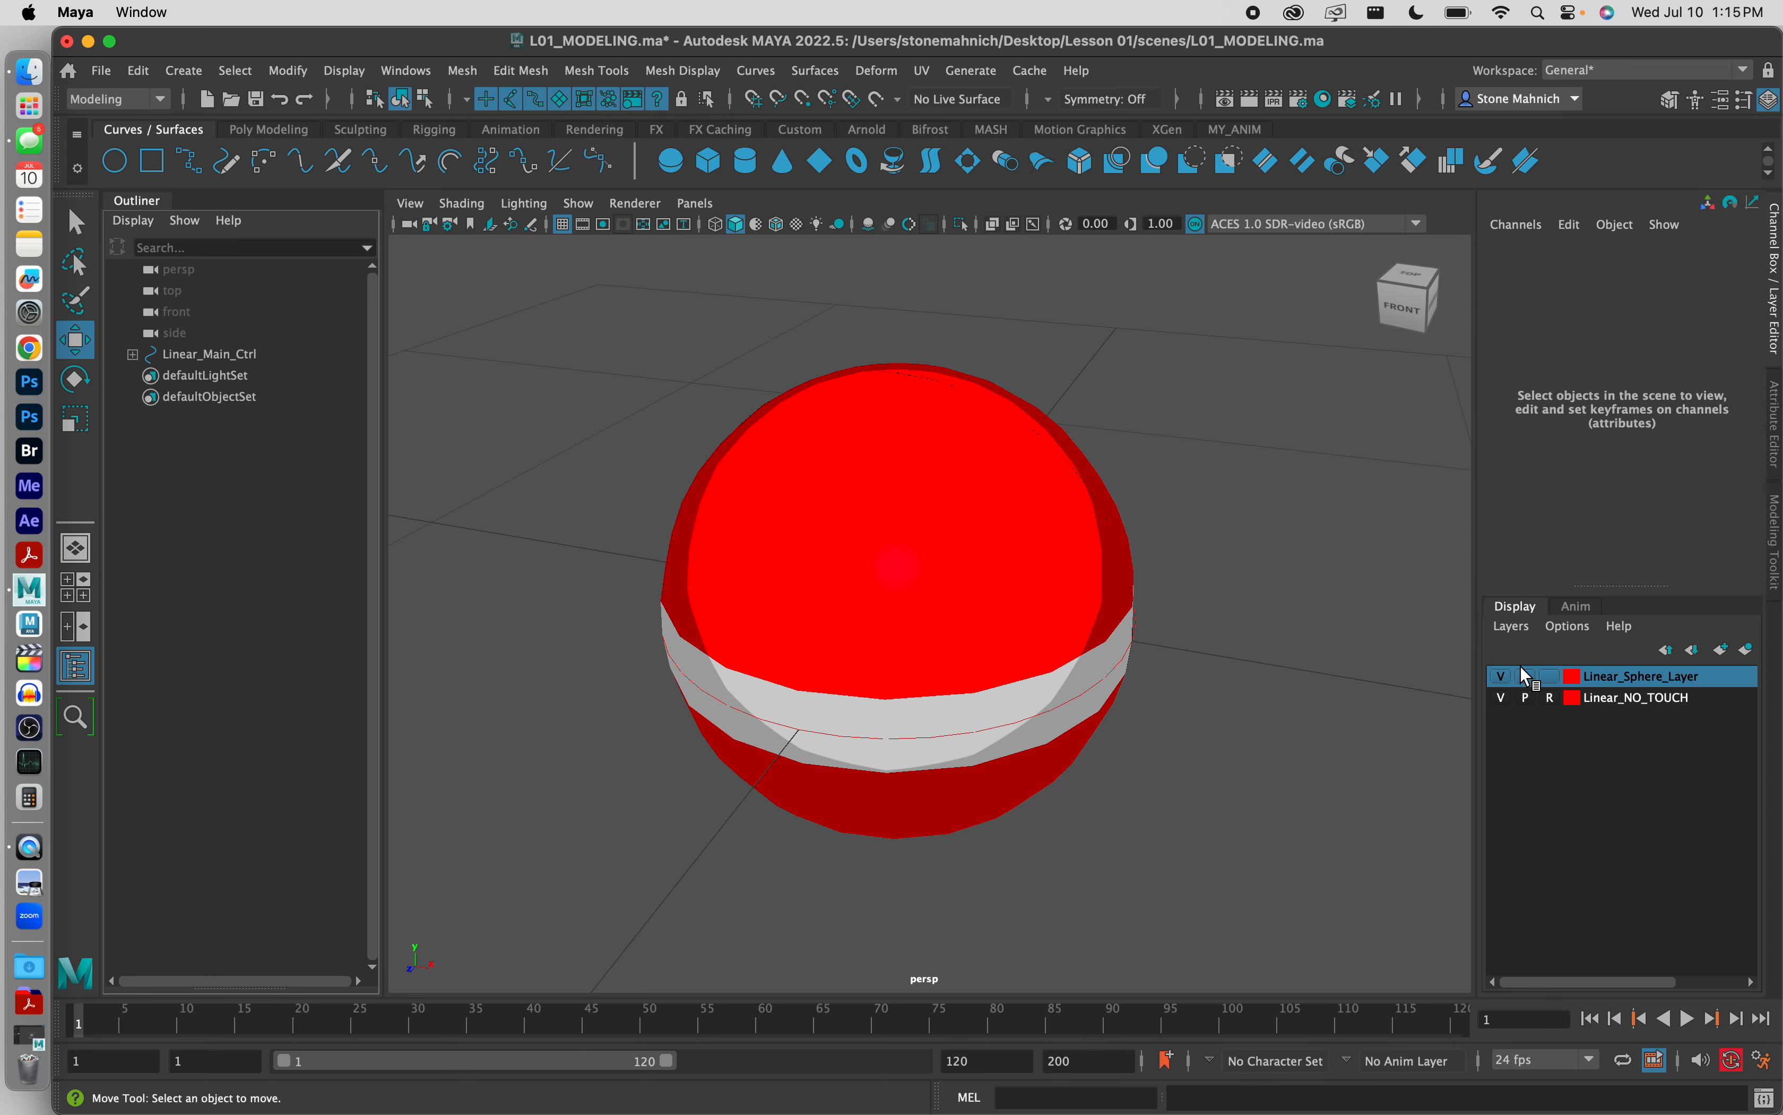
{"action": "left_click", "coordinate": [1504, 677]}
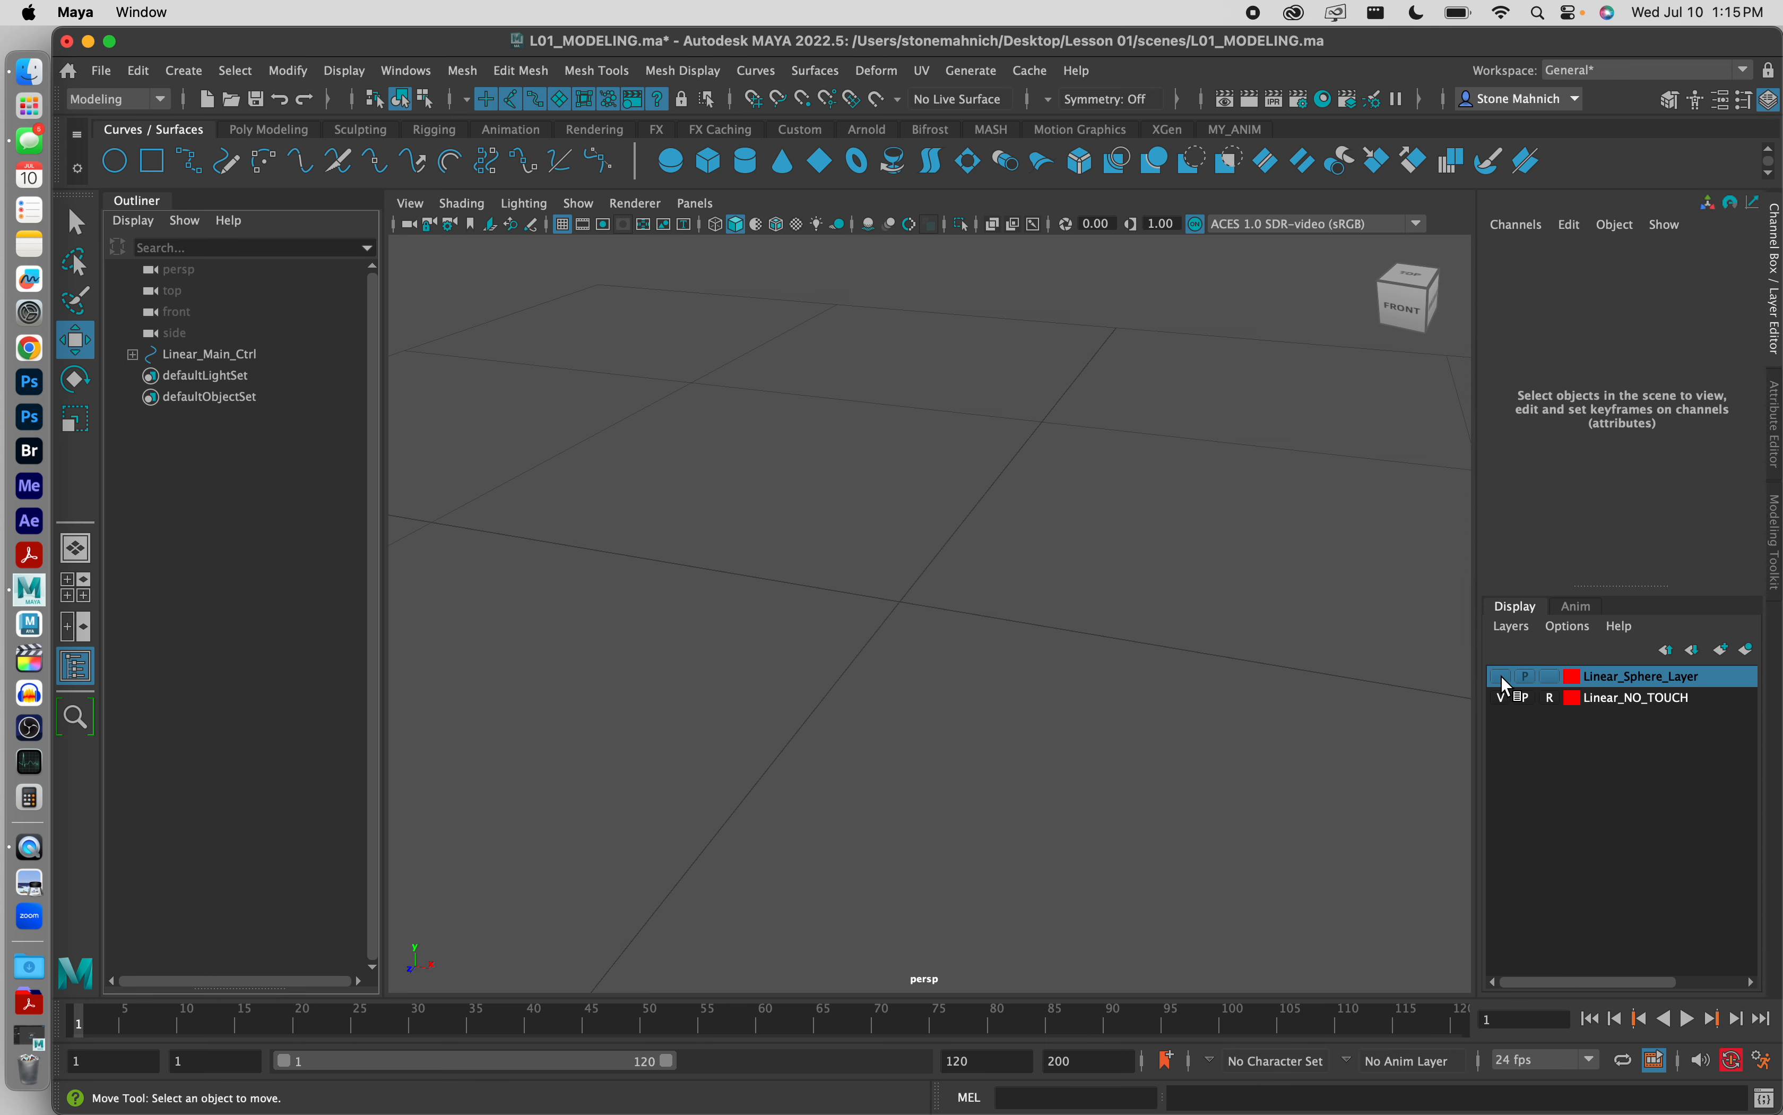
{"action": "left_click", "coordinate": [1503, 676]}
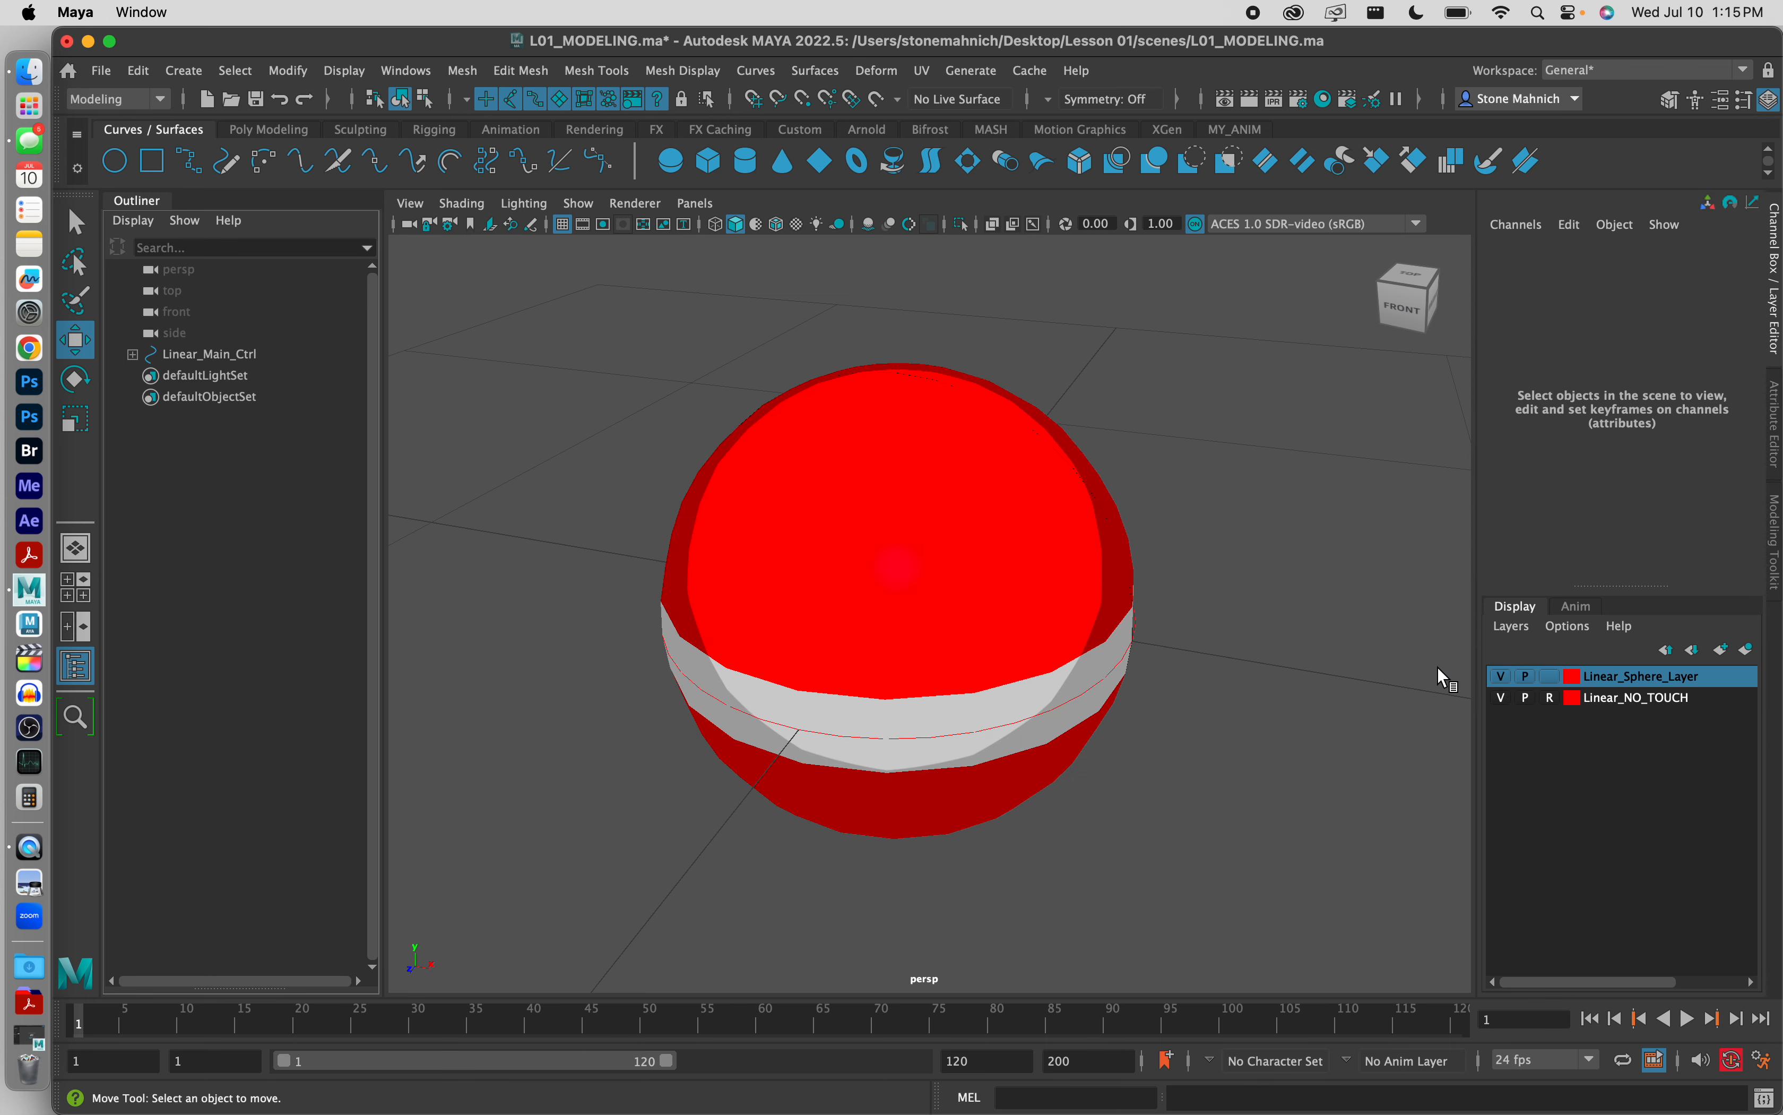
Step: Hide Linear_Sphere_Layer and bring up the Poly Modeling tools
{"action": "right_click_drag", "start_coordinate": [1445, 677], "coordinate": [1198, 657], "text": "alt"}
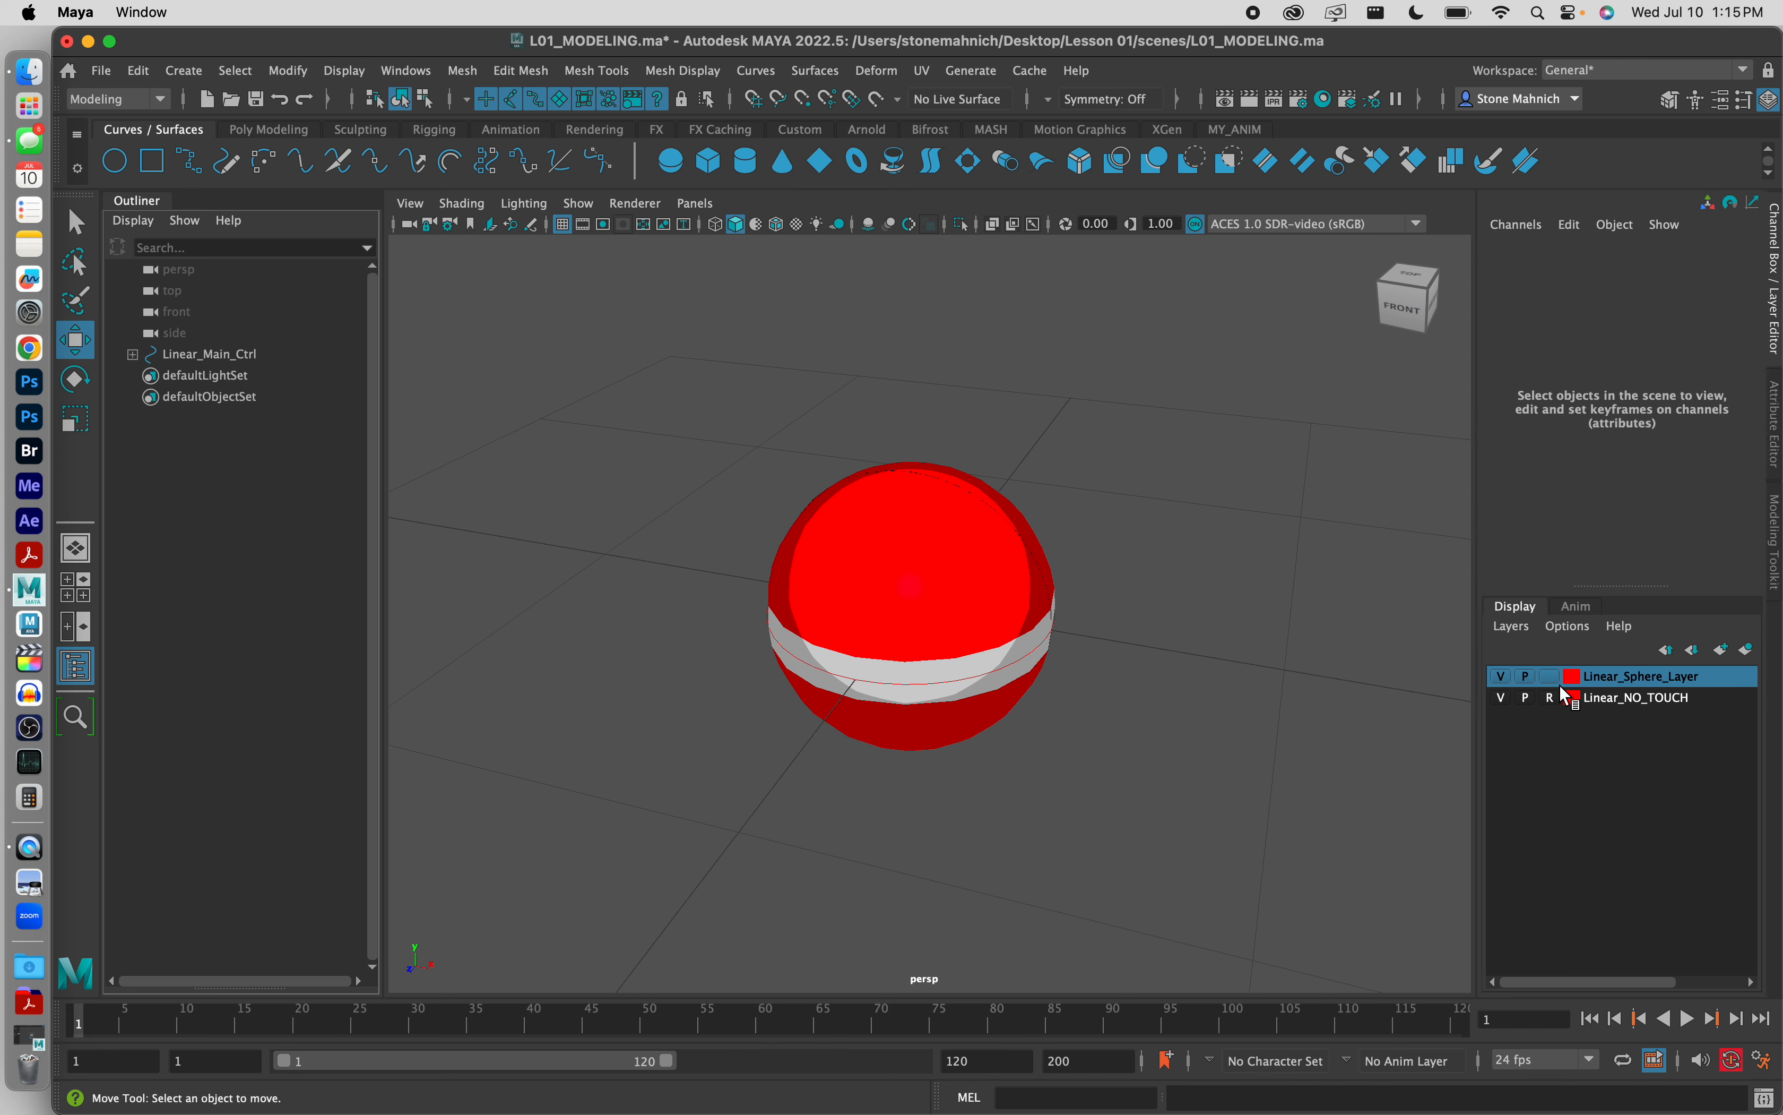
{"action": "left_click", "coordinate": [1507, 683]}
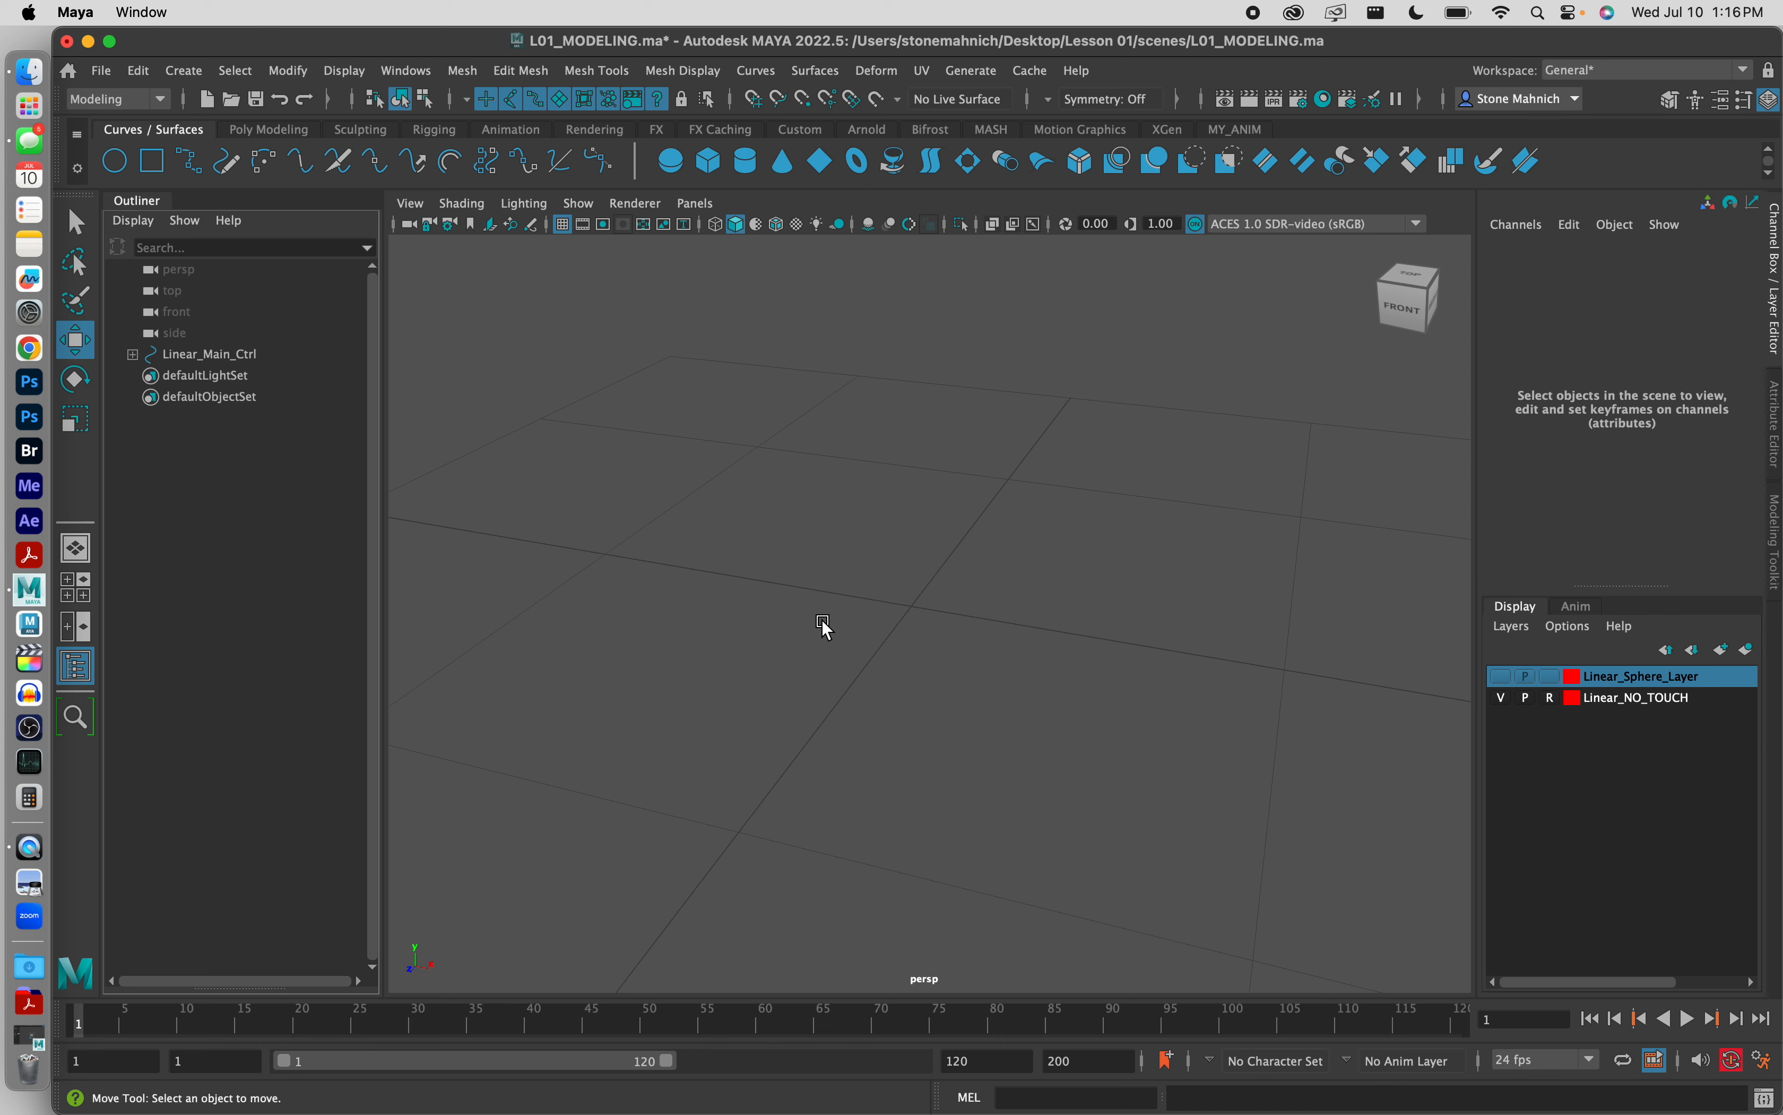
{"action": "left_click", "coordinate": [267, 129]}
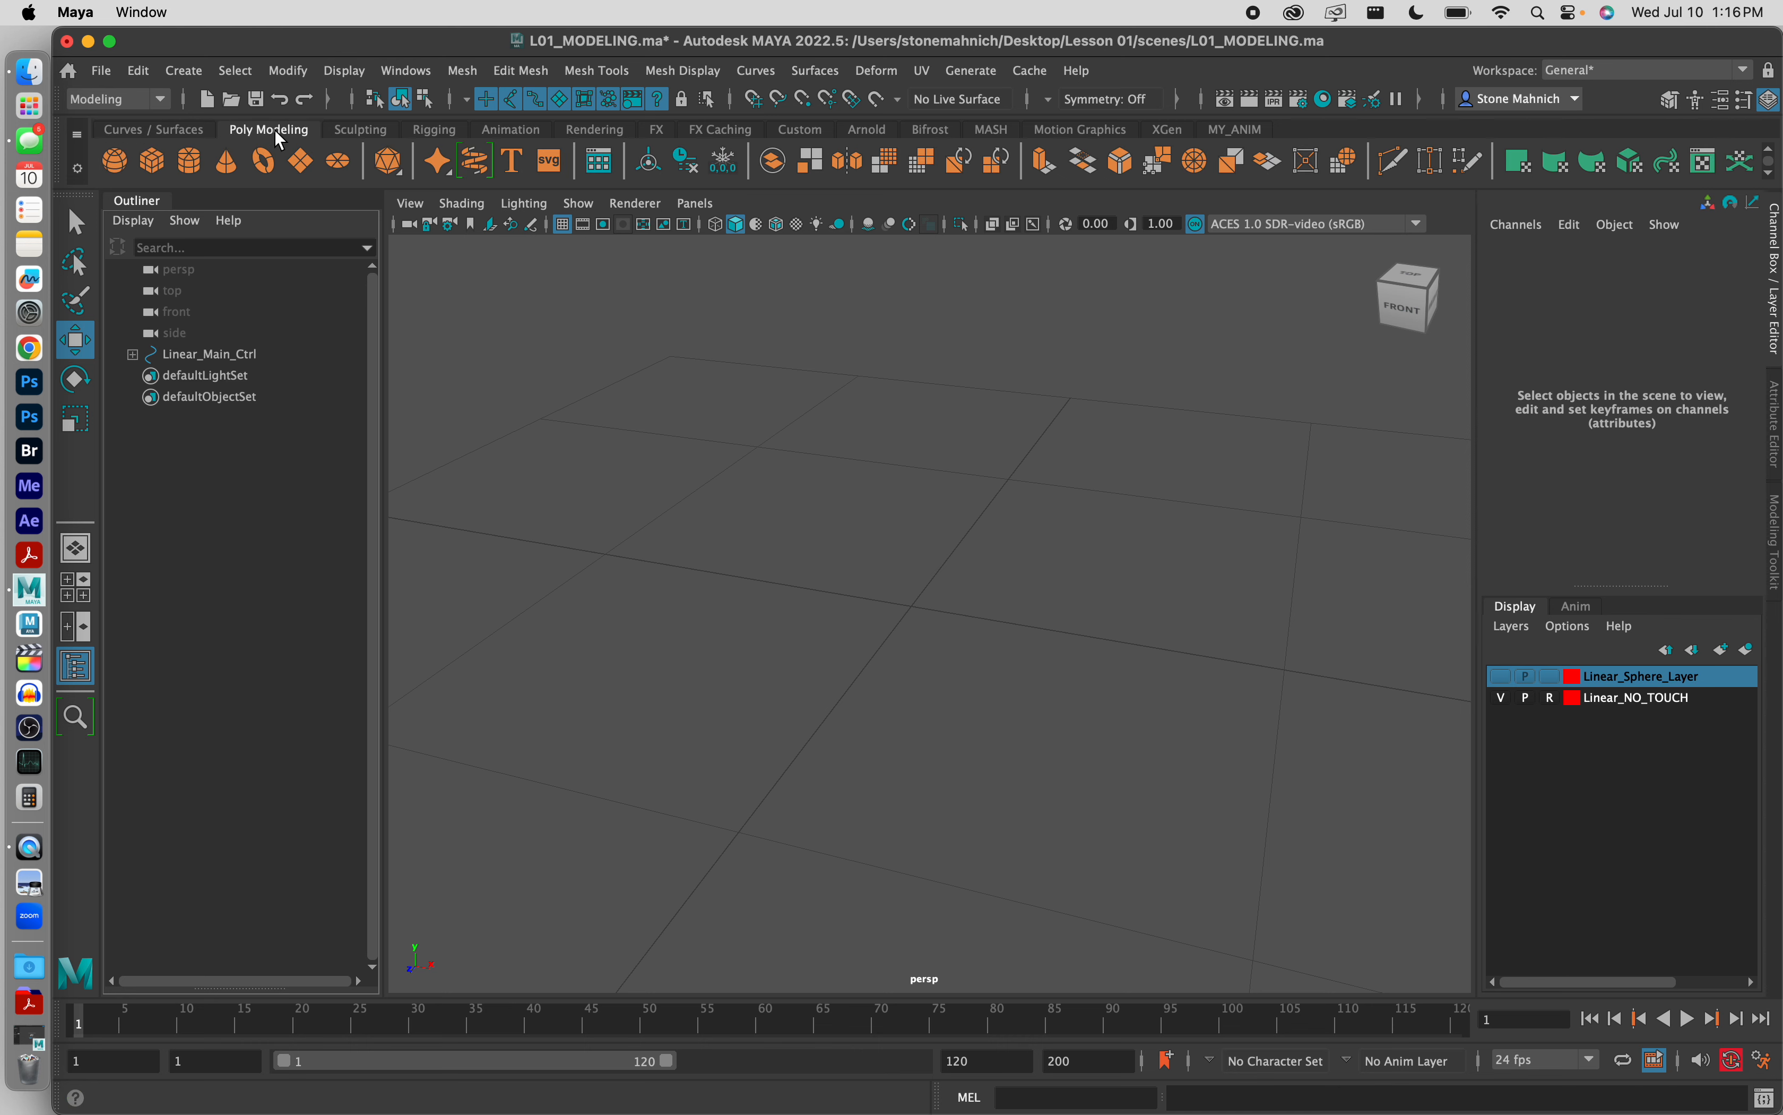
Step: Create three polygon spheres at the origin
{"action": "left_click", "coordinate": [115, 163]}
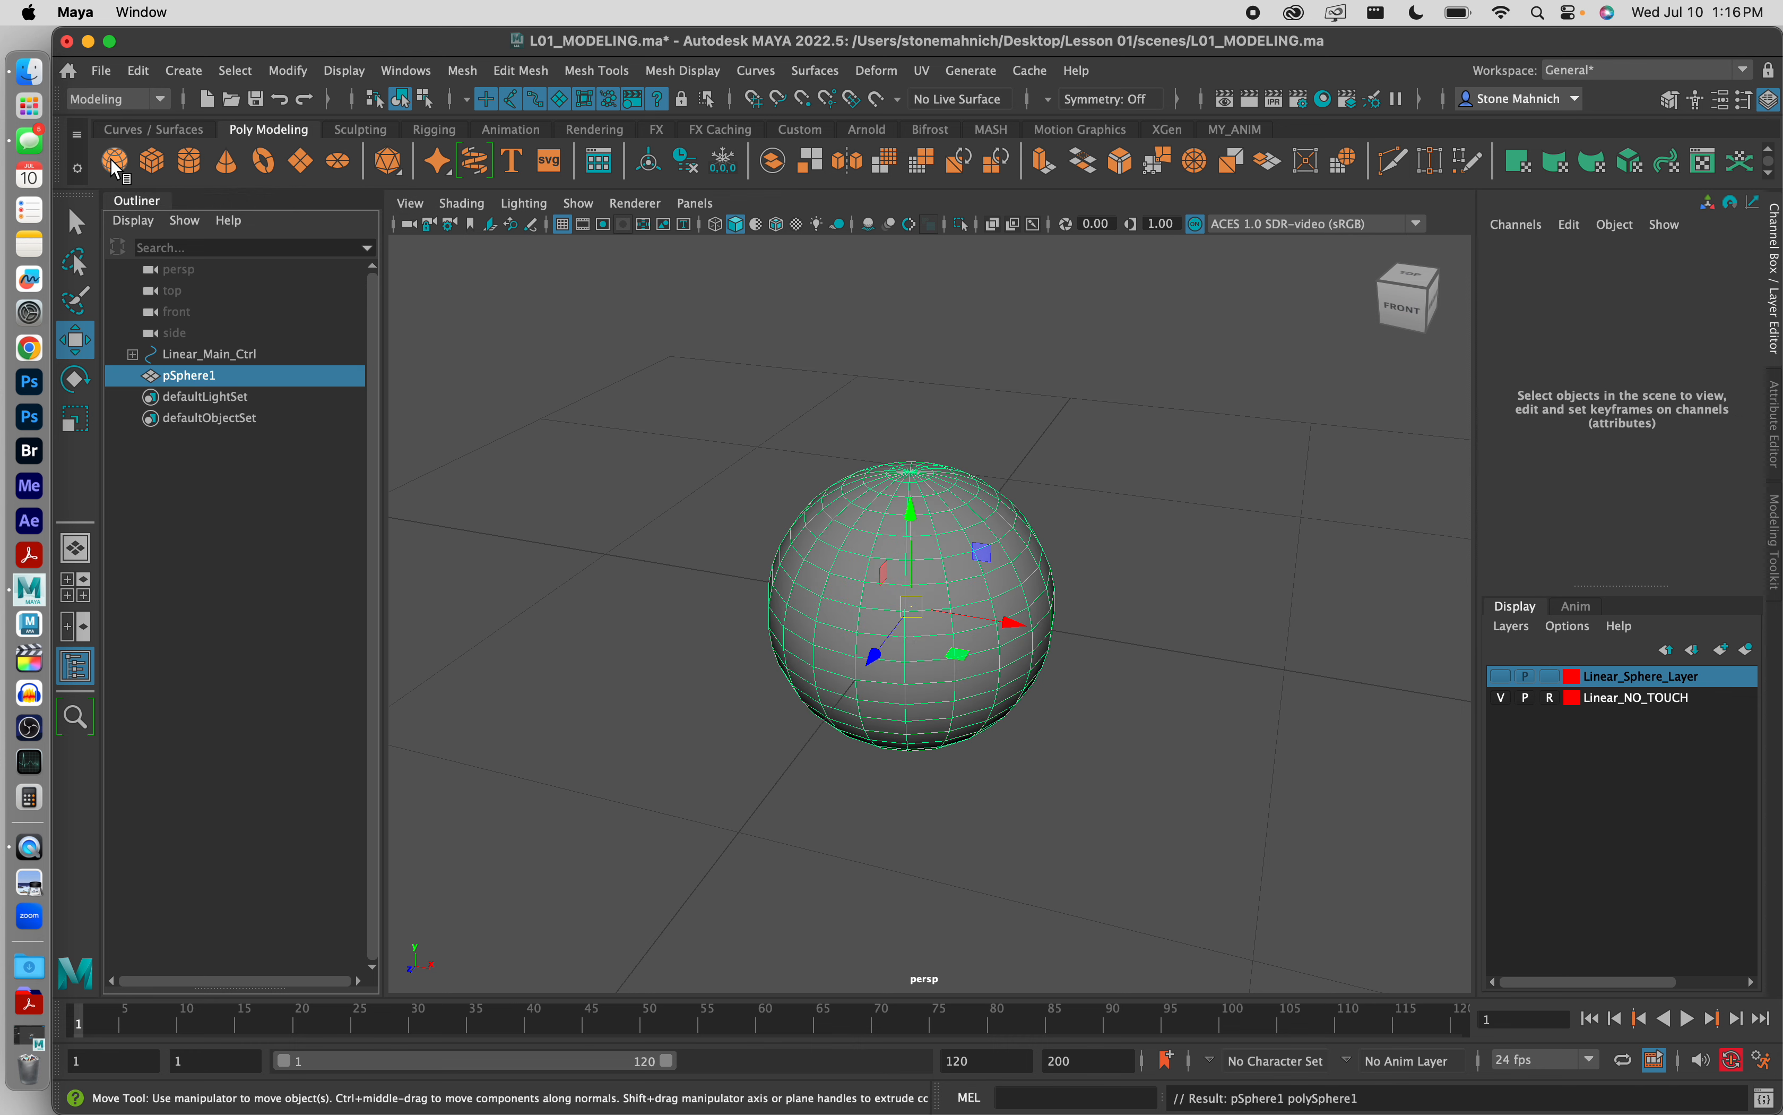
{"action": "left_click", "coordinate": [116, 163]}
{"action": "left_click", "coordinate": [116, 163]}
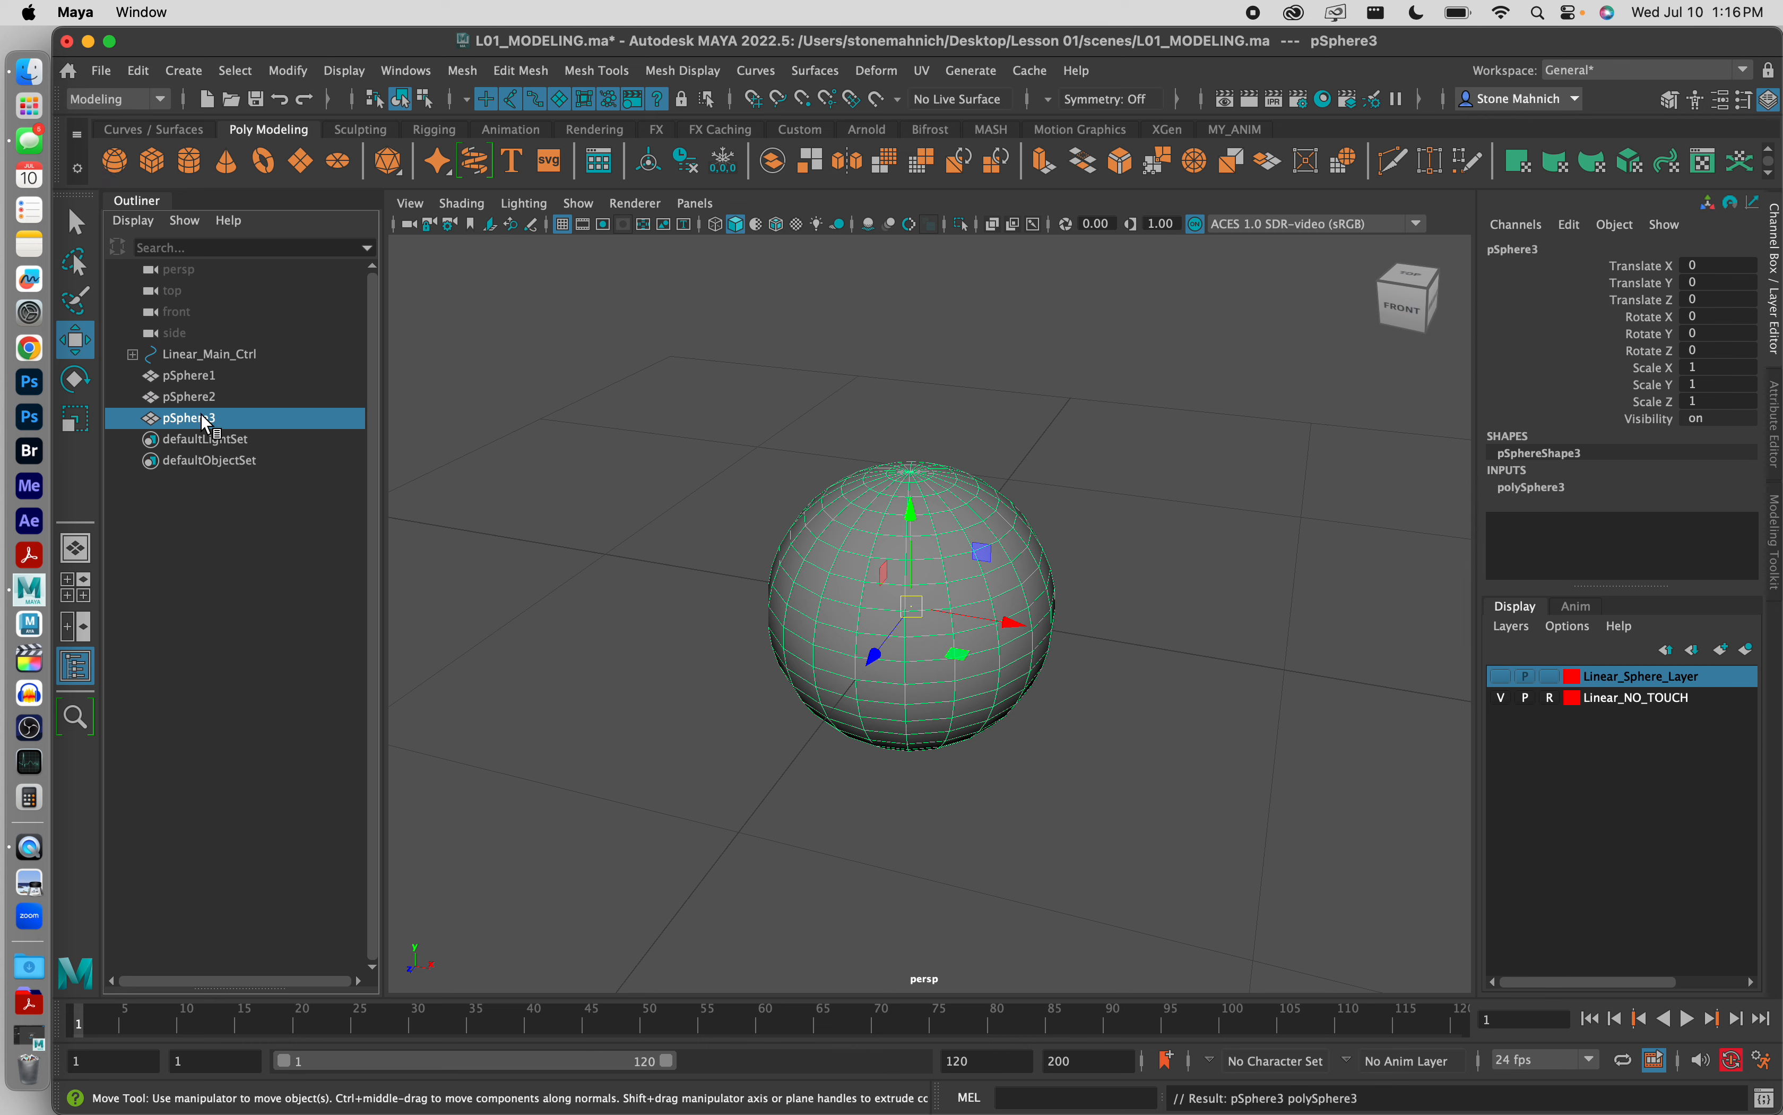
Step: Hide pSphere3 and pSphere2 so that only the first sphere is displayed
{"action": "key", "text": "ctrl+h"}
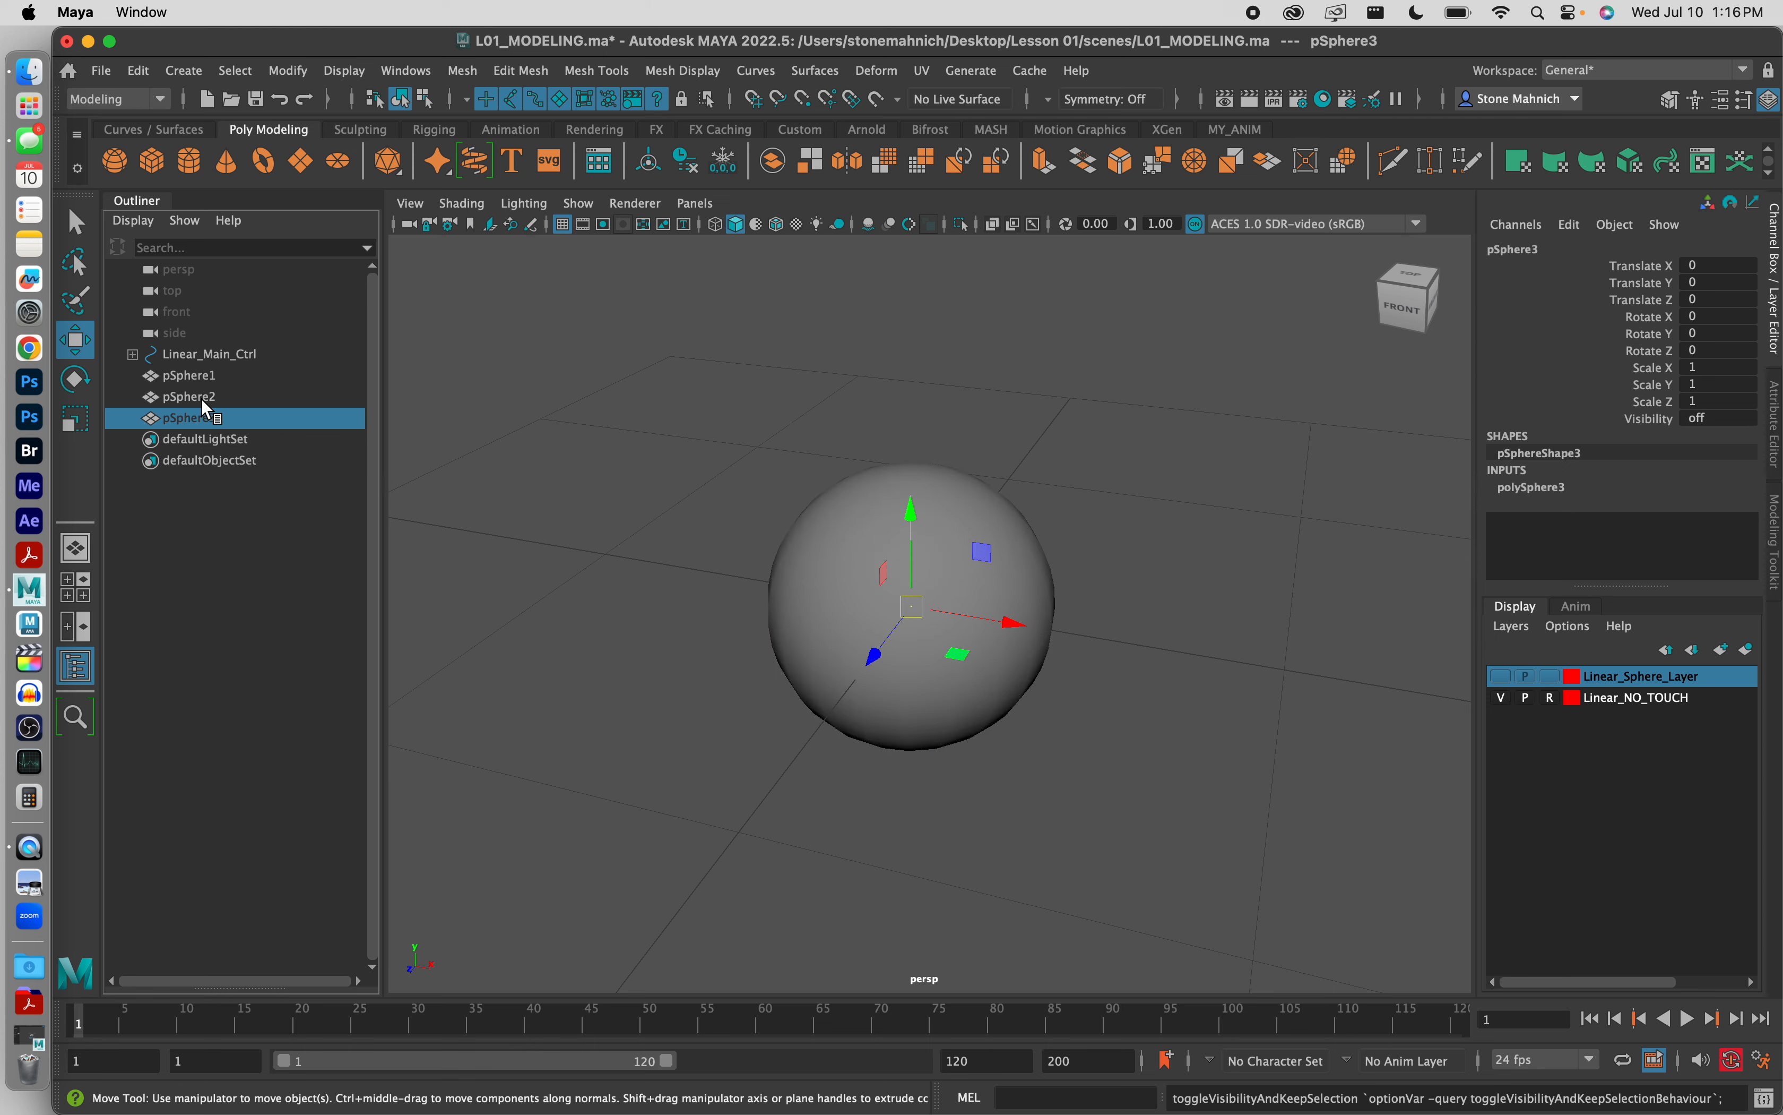
{"action": "left_click", "coordinate": [199, 399]}
{"action": "key", "text": "ctrl+h"}
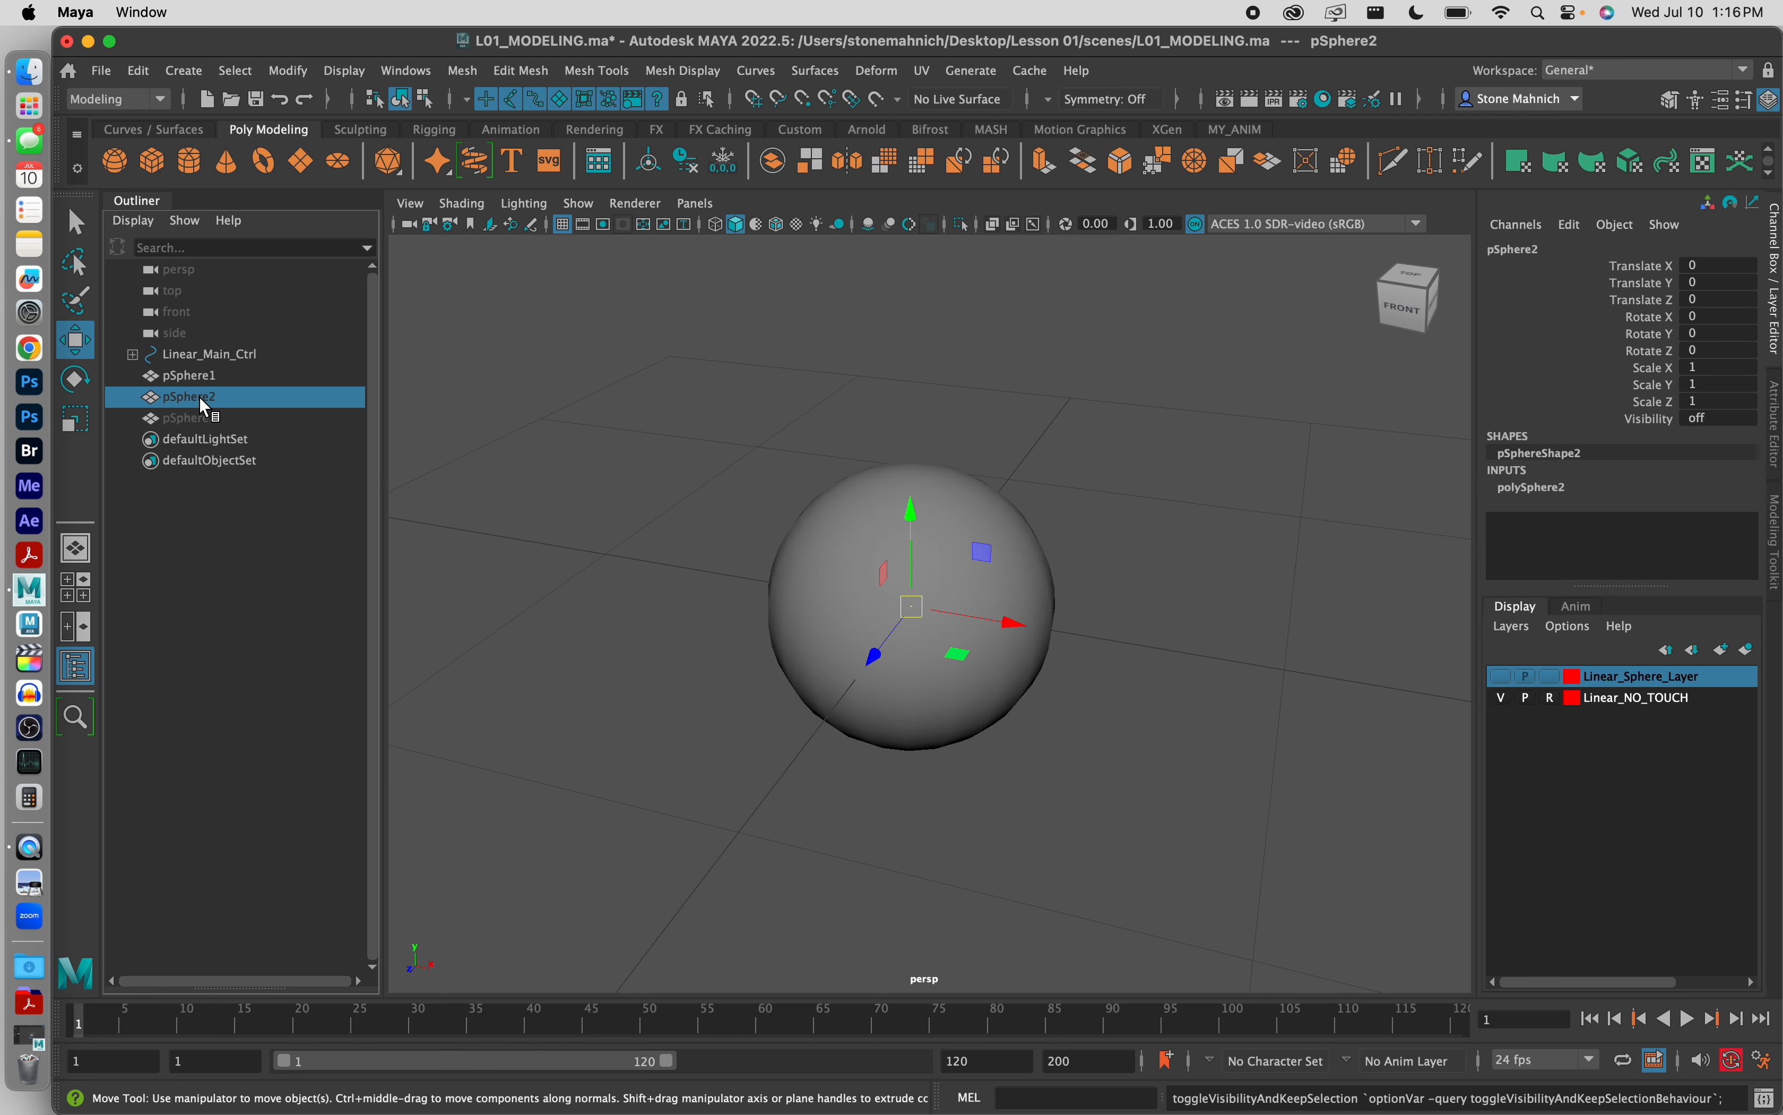
Step: Rename pSphere1 as Ease_In_Sphere_Geo
{"action": "left_click", "coordinate": [195, 372]}
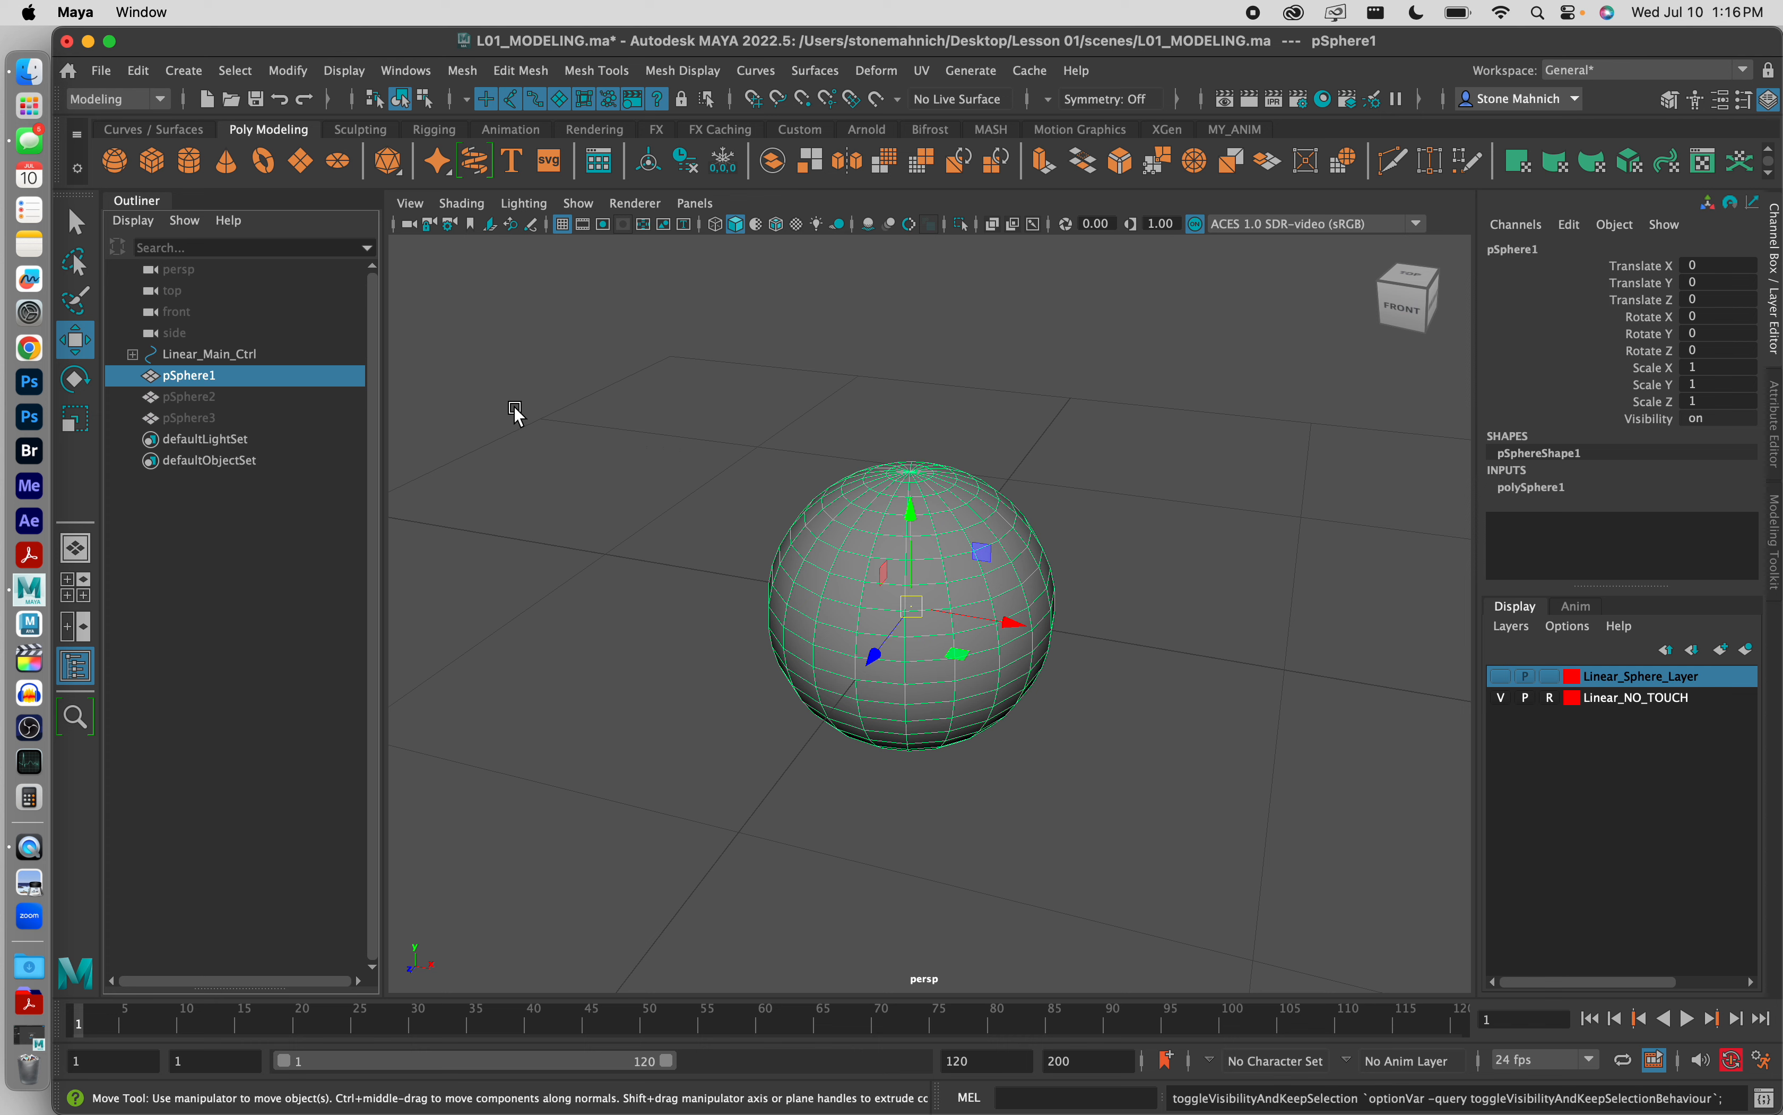
{"action": "double_click", "coordinate": [197, 377]}
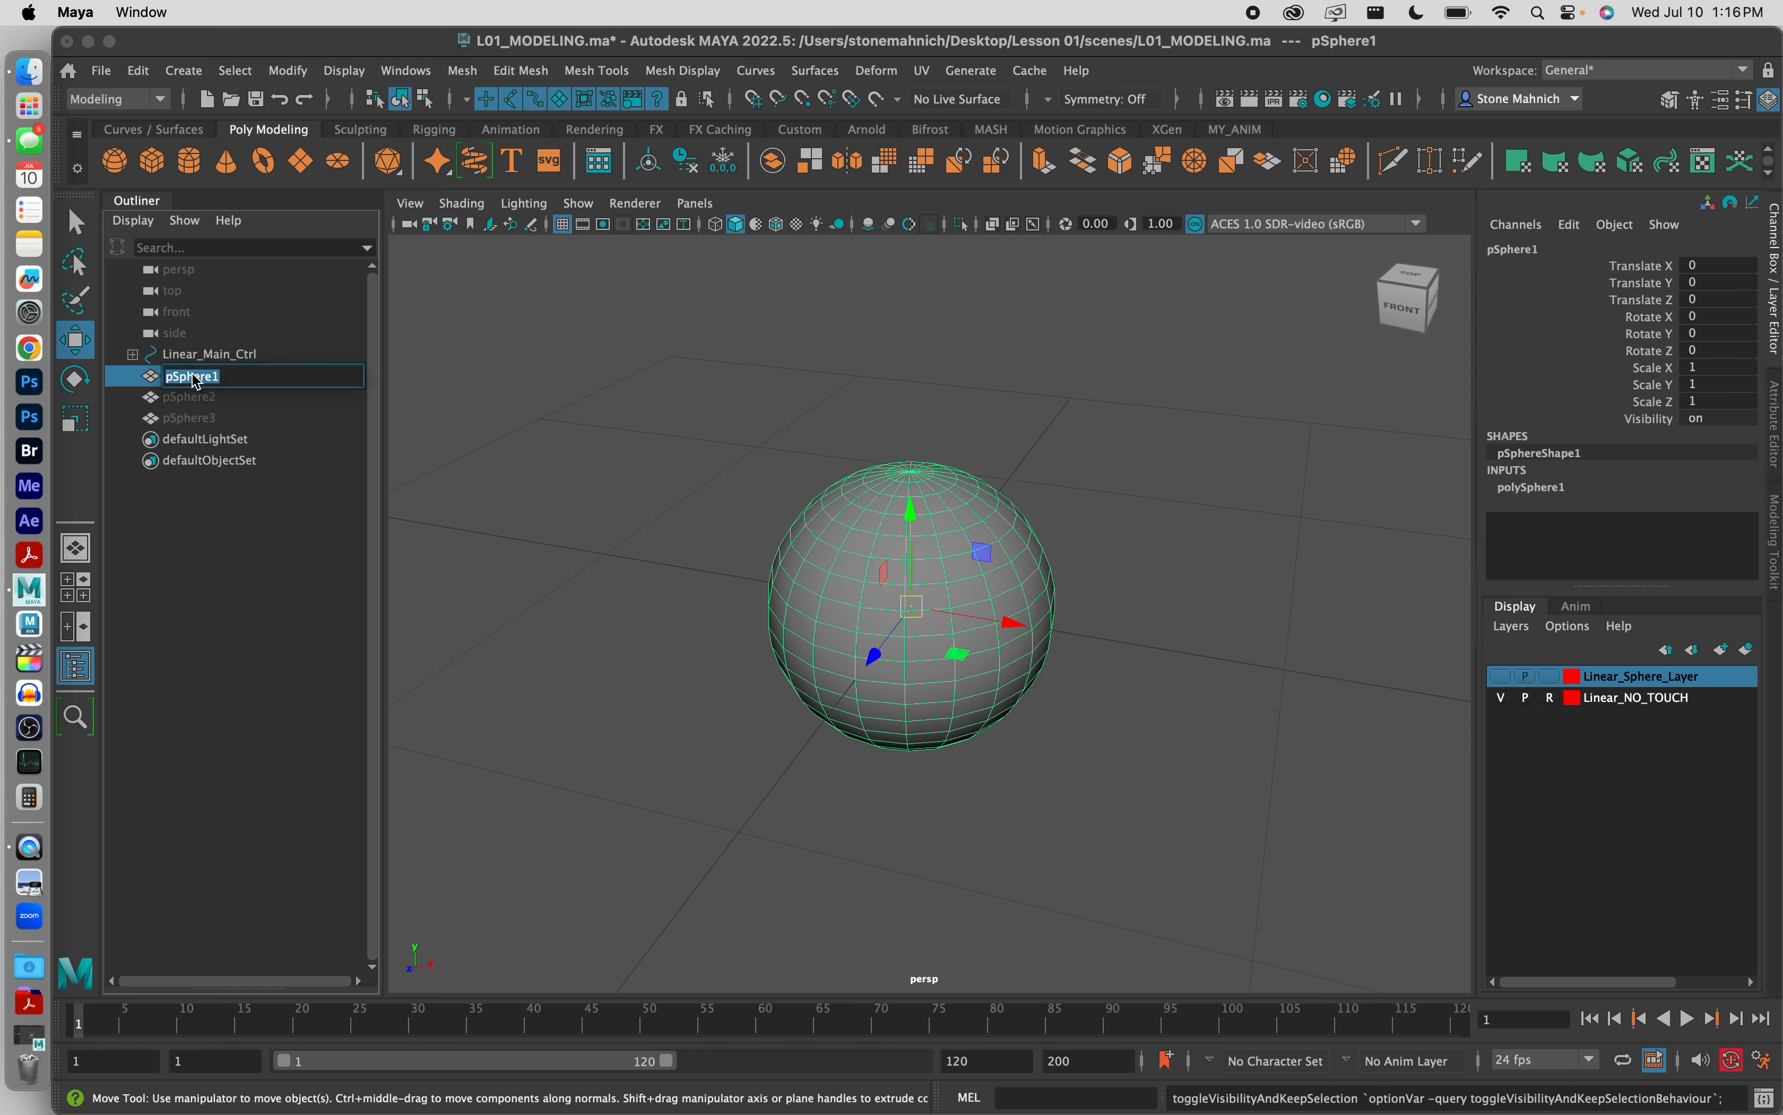
{"action": "type", "text": "Ease_In_"}
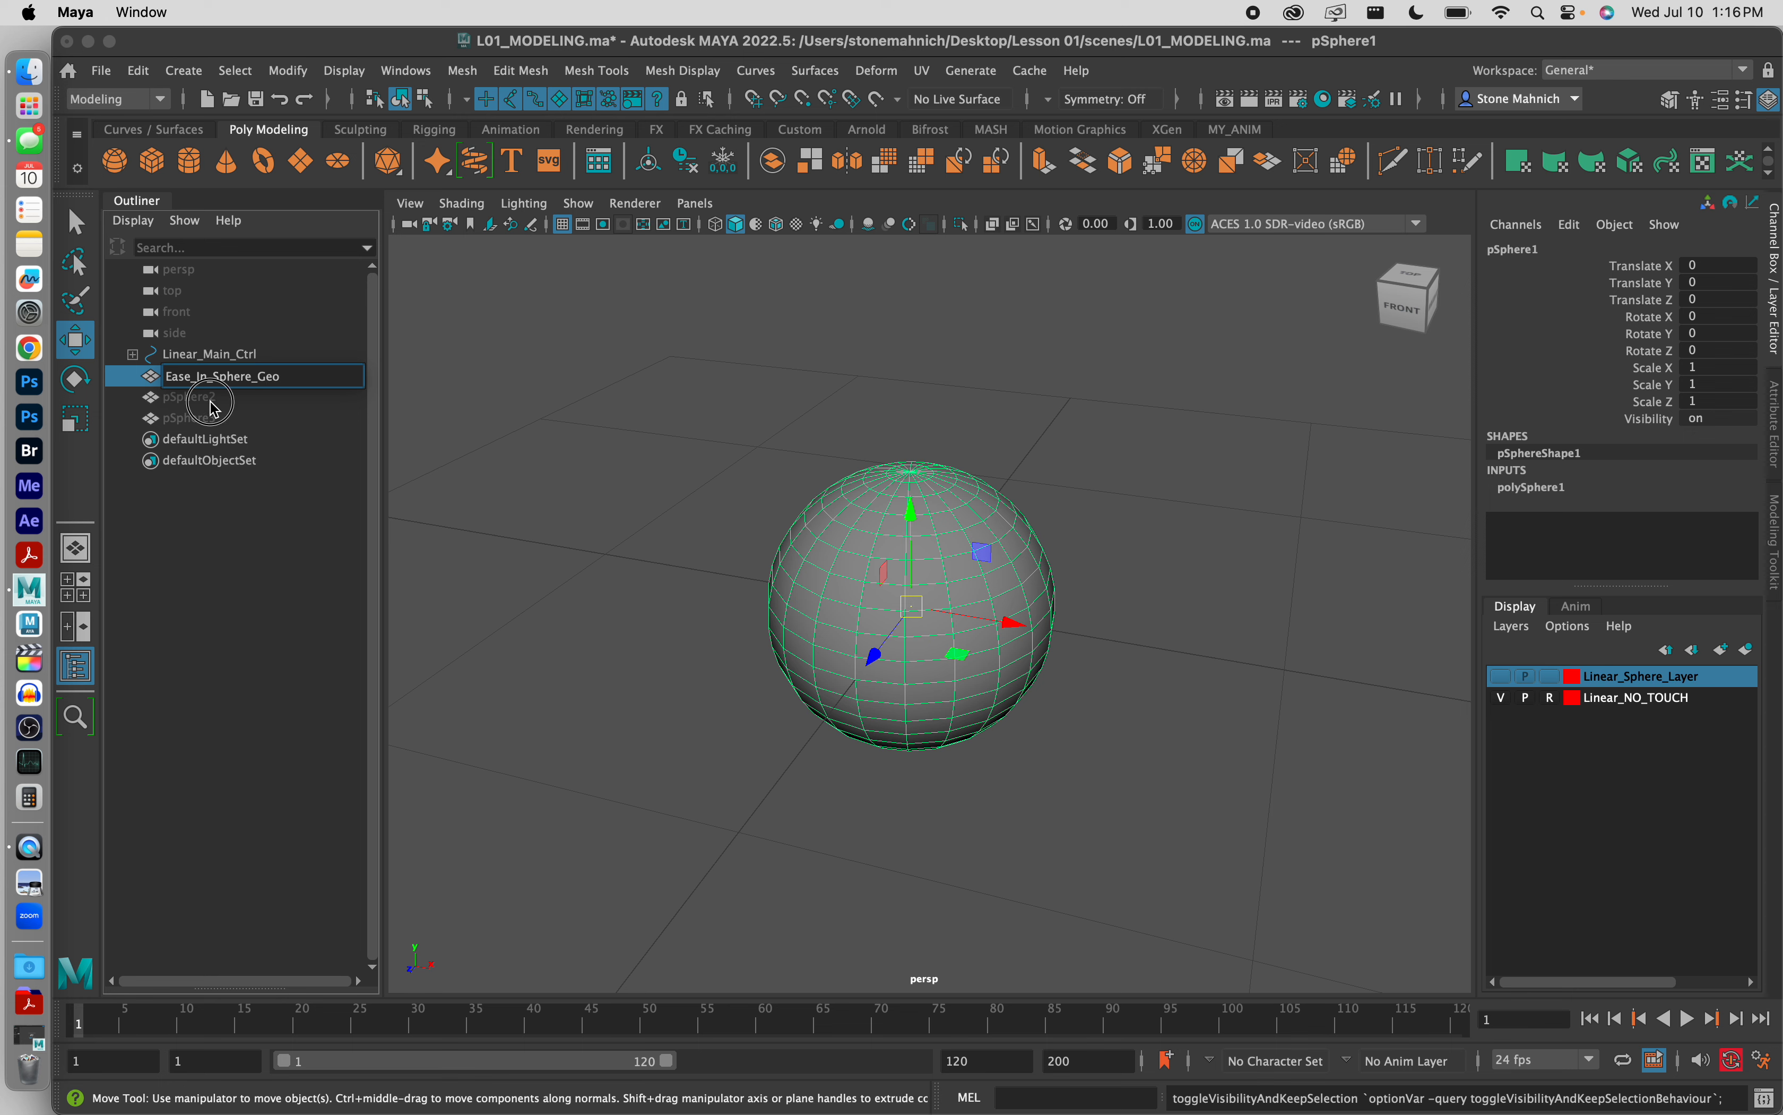
Step: Rename pSphere2 as Ease_Out_Sphere_Geo and pSphere3 as Ease_In_Out_Sphere_Geo
{"action": "left_click", "coordinate": [182, 402]}
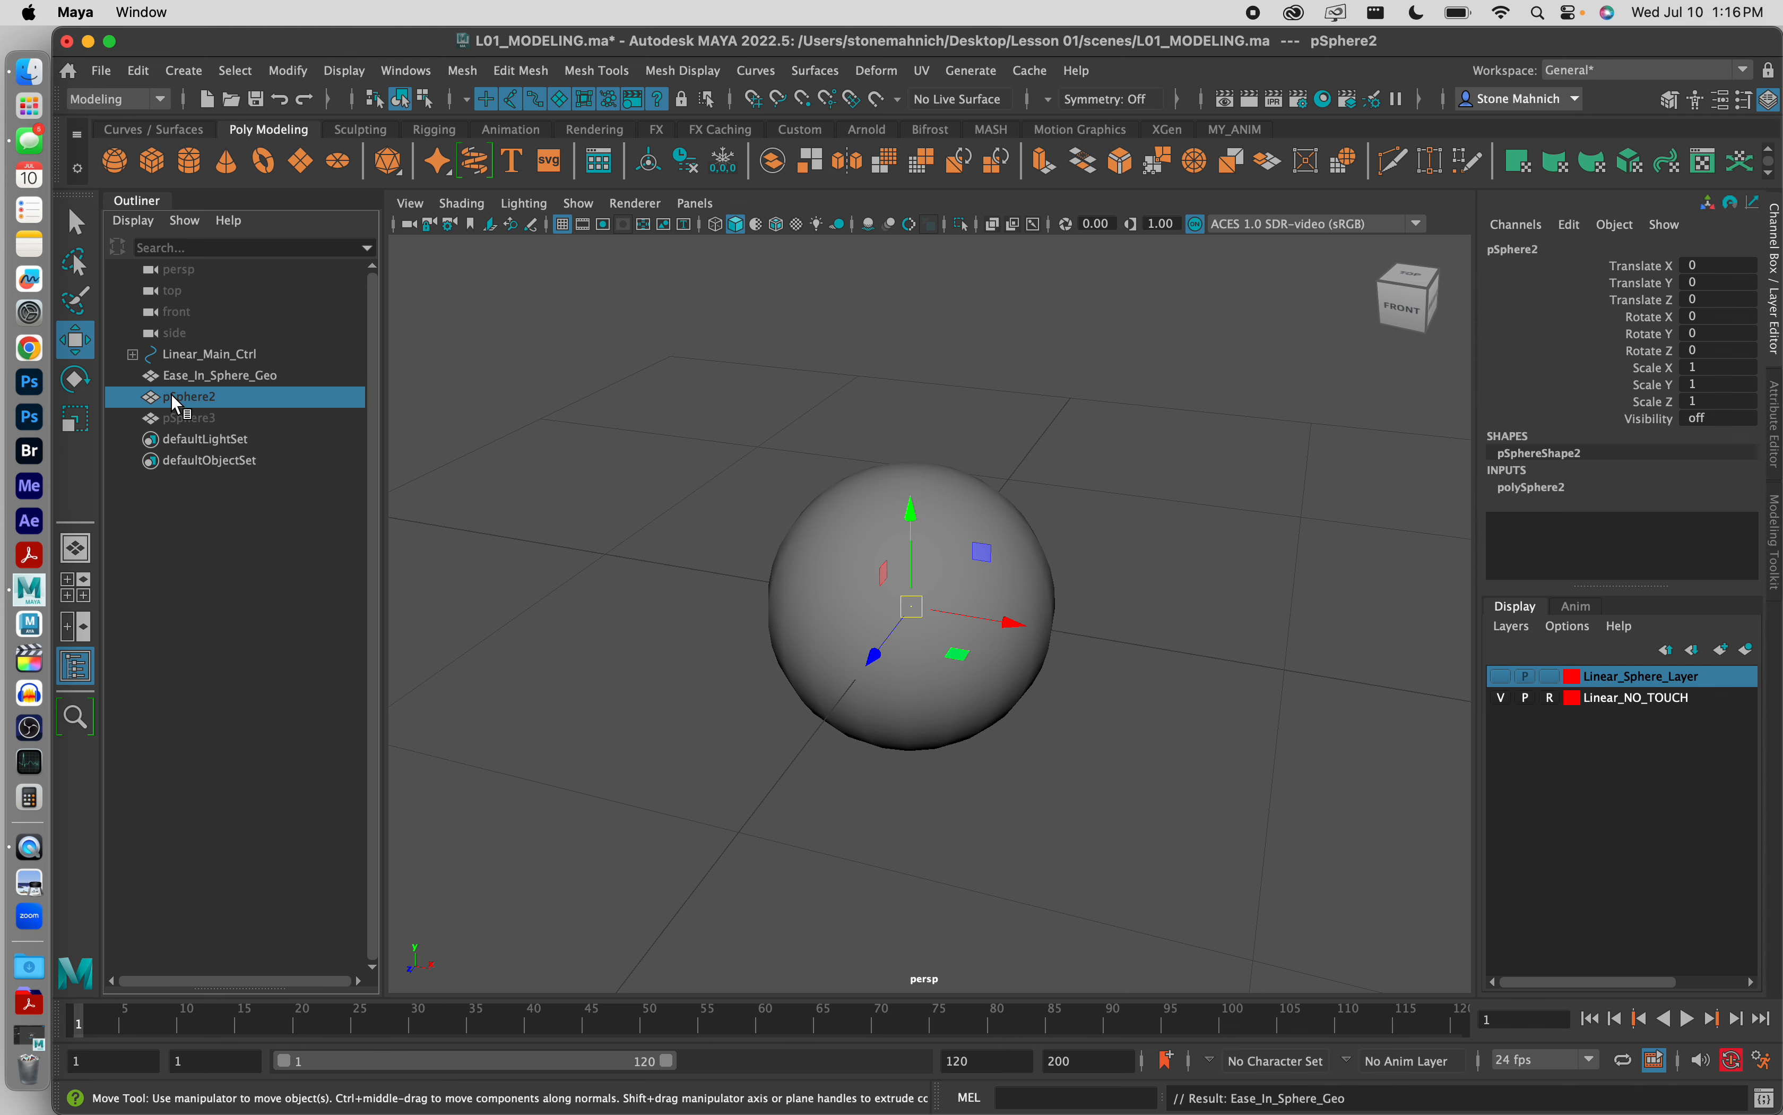
{"action": "double_click", "coordinate": [180, 397]}
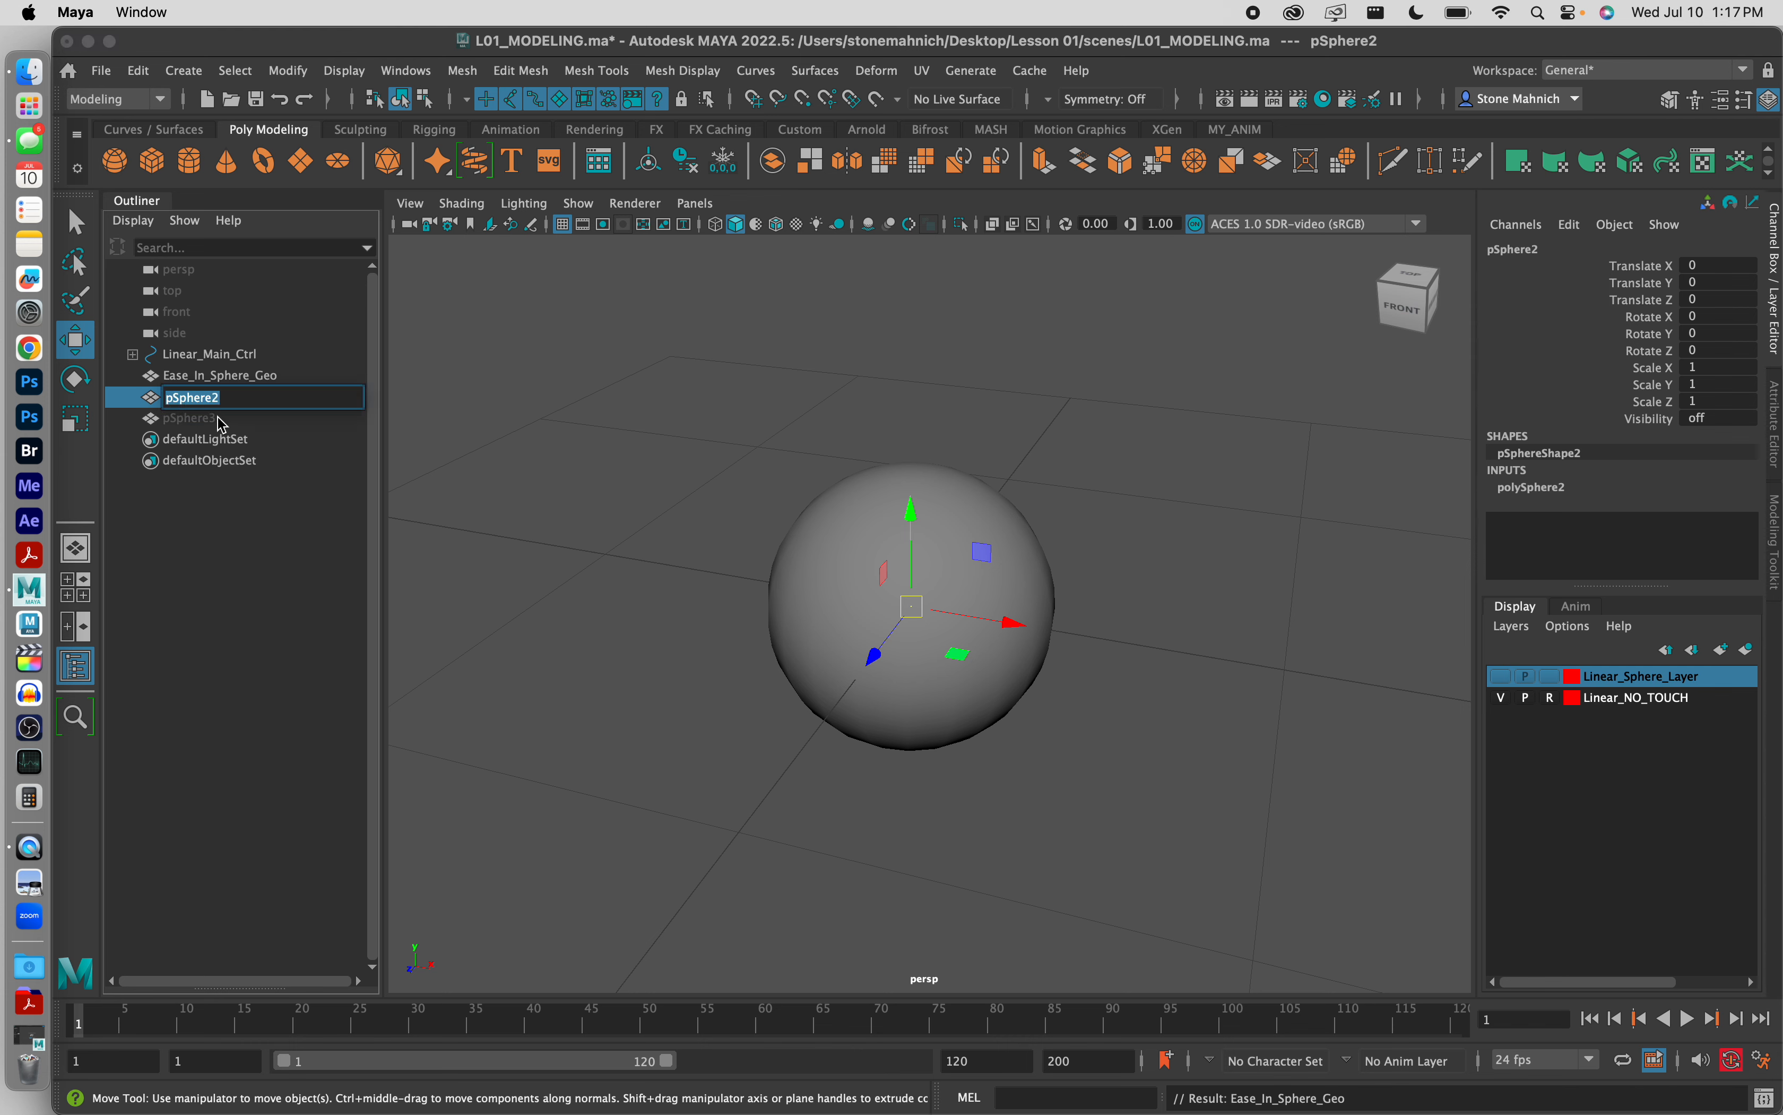
{"action": "type", "text": "E"}
{"action": "double_click", "coordinate": [214, 419]}
{"action": "type", "text": "Ea"}
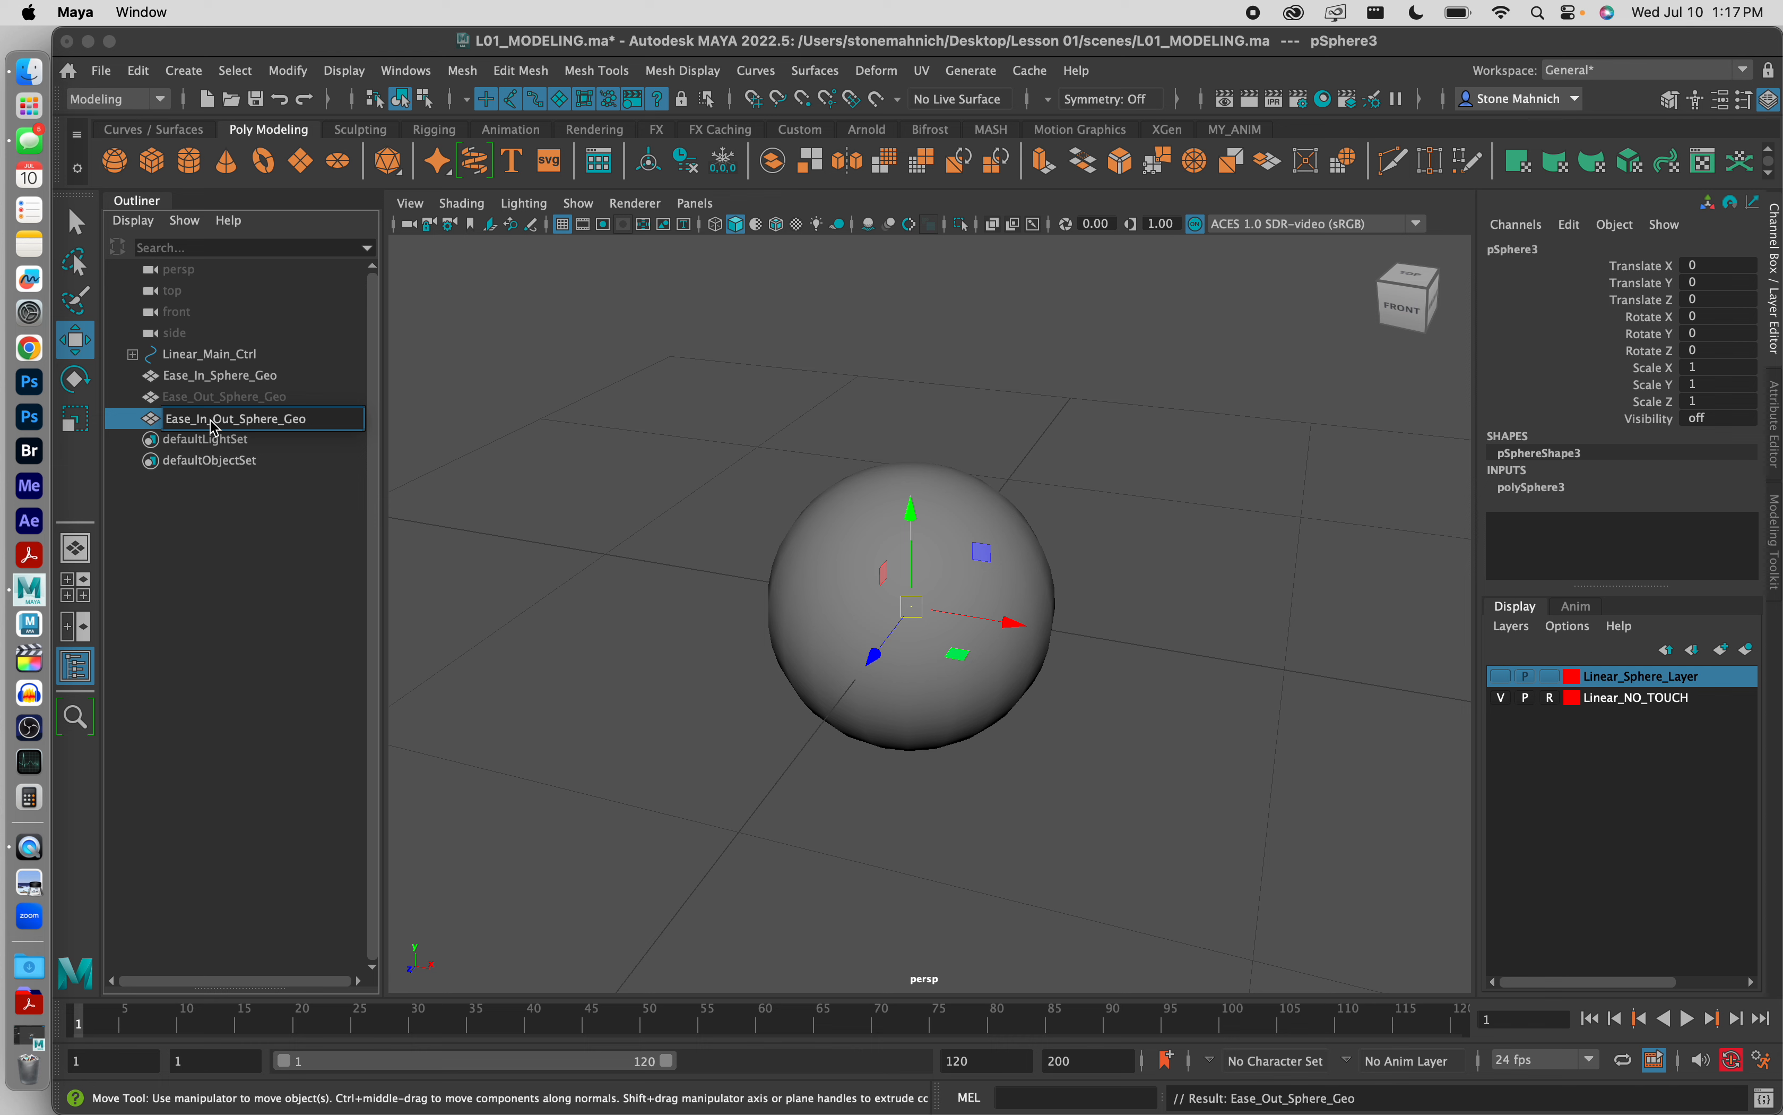
Step: Review the children of Linear_Main_Ctrl and the visibility of the three renamed ease spheres in the Outliner
{"action": "left_click", "coordinate": [247, 398]}
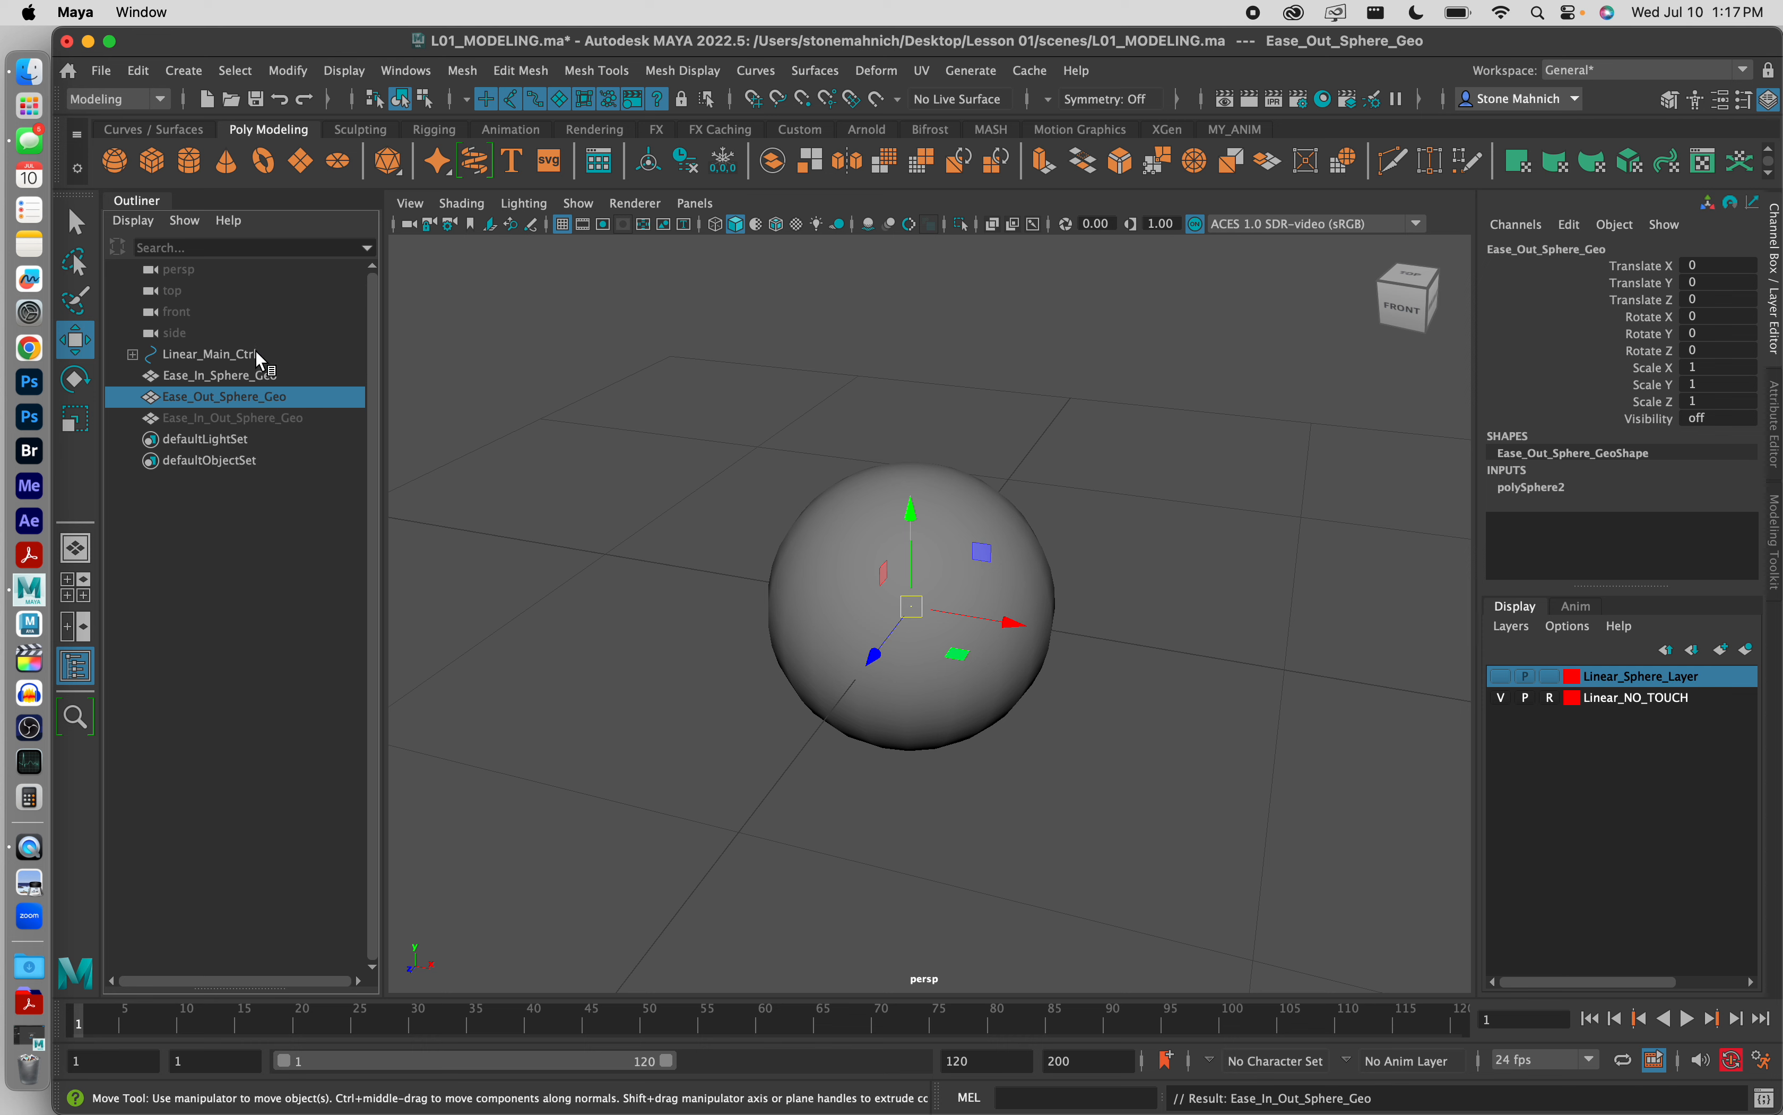
{"action": "left_click", "coordinate": [132, 355]}
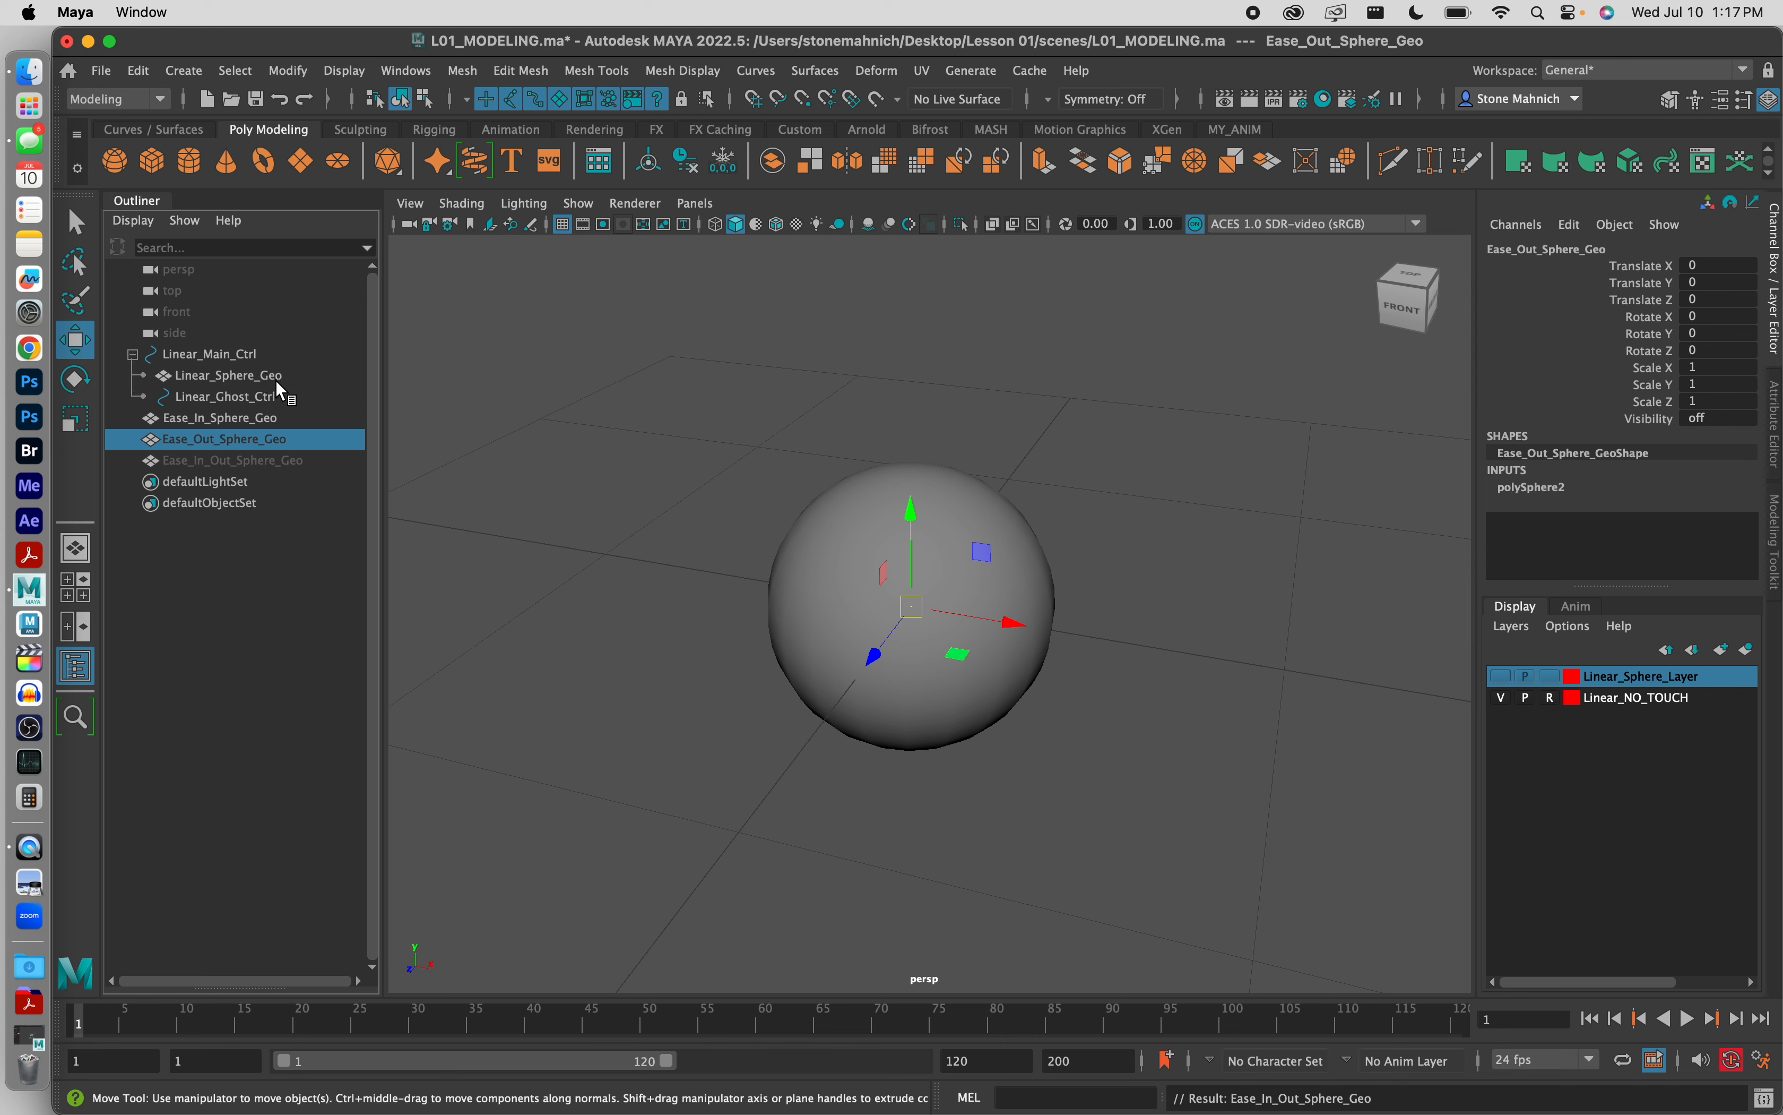
{"action": "left_click", "coordinate": [133, 354]}
{"action": "left_click", "coordinate": [243, 418]}
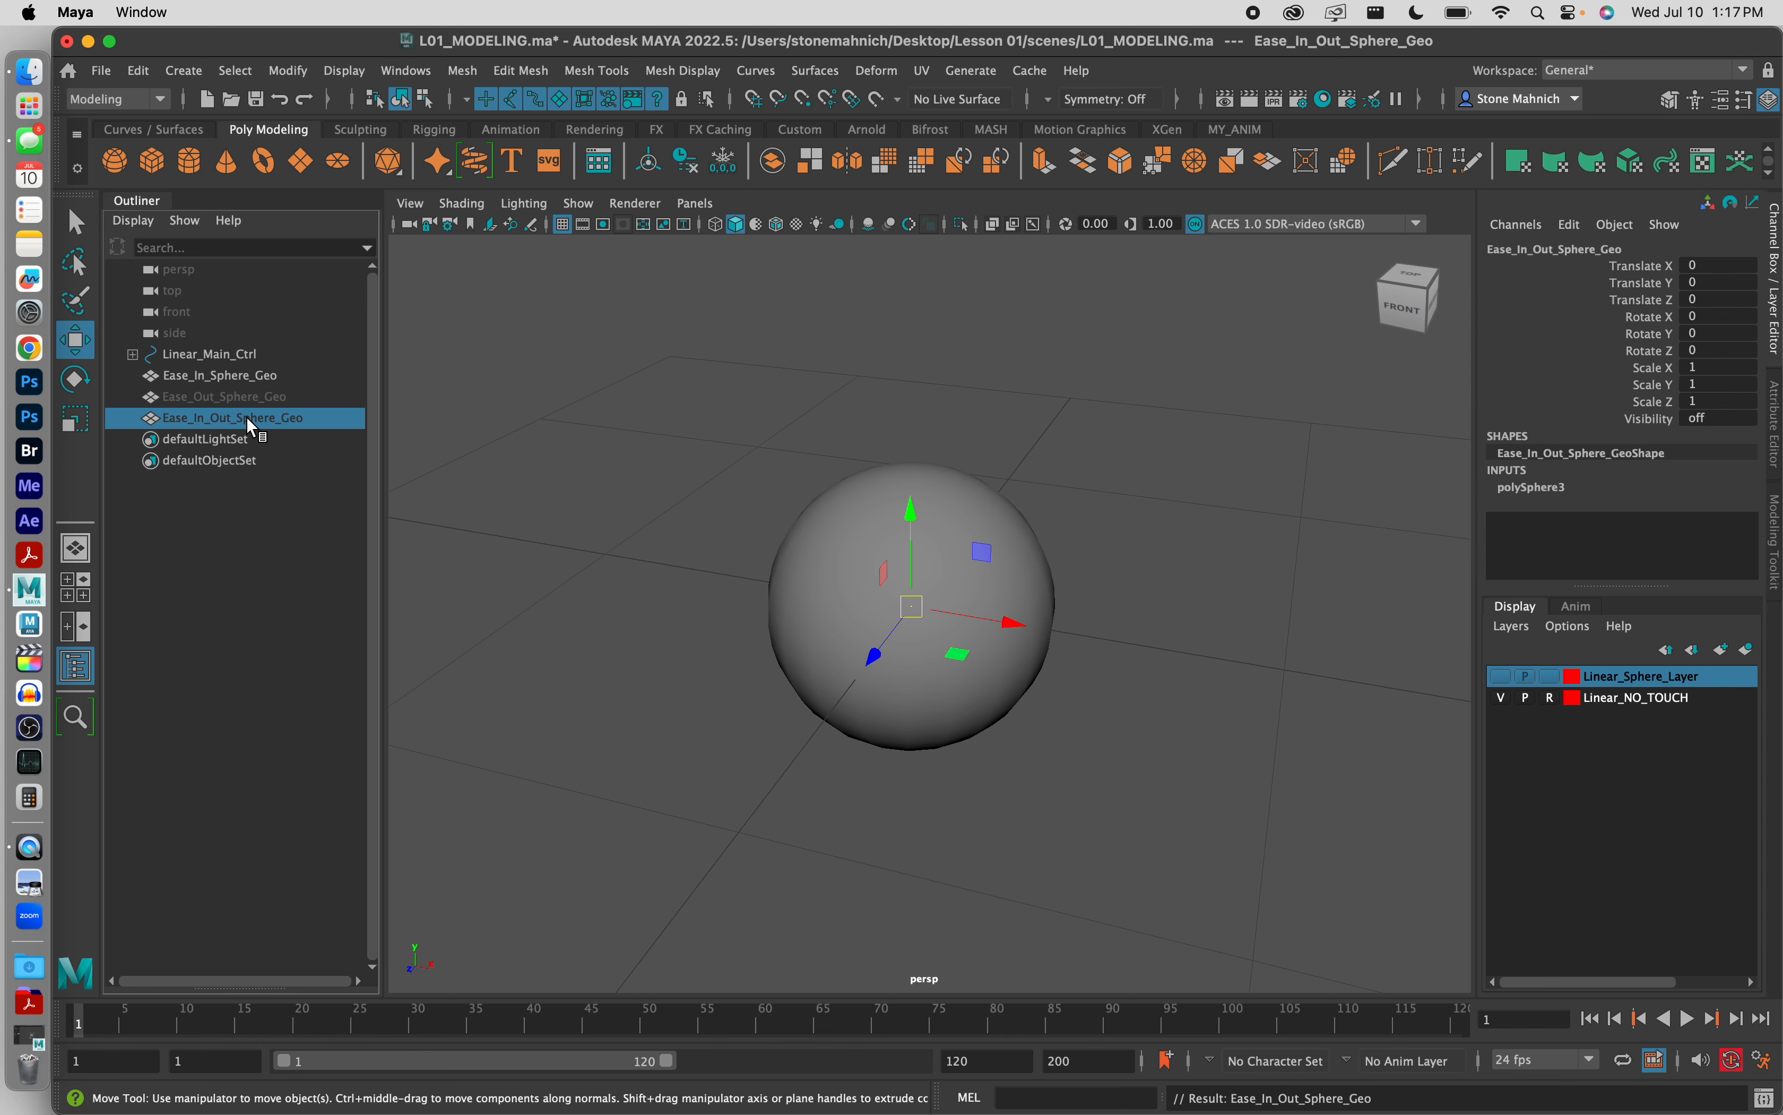
{"action": "left_click", "coordinate": [245, 396]}
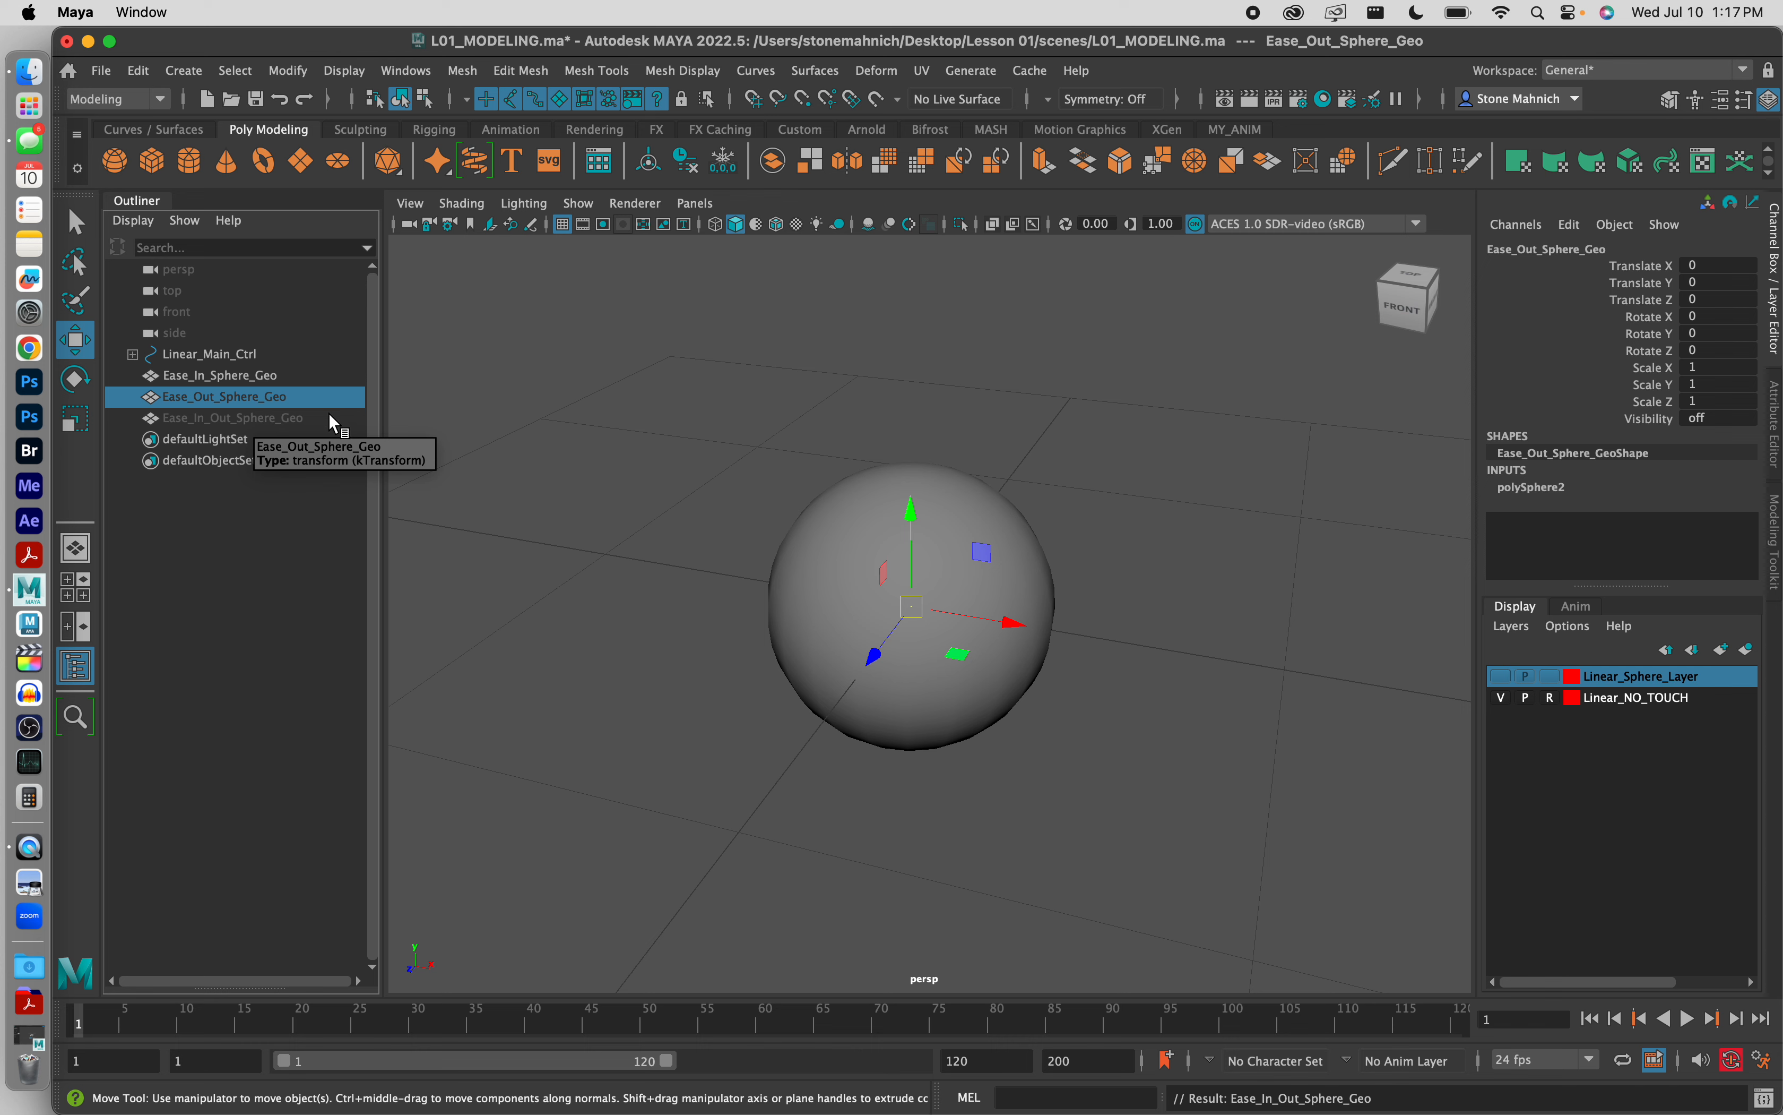
{"action": "left_click", "coordinate": [230, 421]}
{"action": "left_click", "coordinate": [226, 393]}
{"action": "left_click", "coordinate": [232, 420]}
{"action": "left_click", "coordinate": [234, 396]}
{"action": "left_click", "coordinate": [242, 424]}
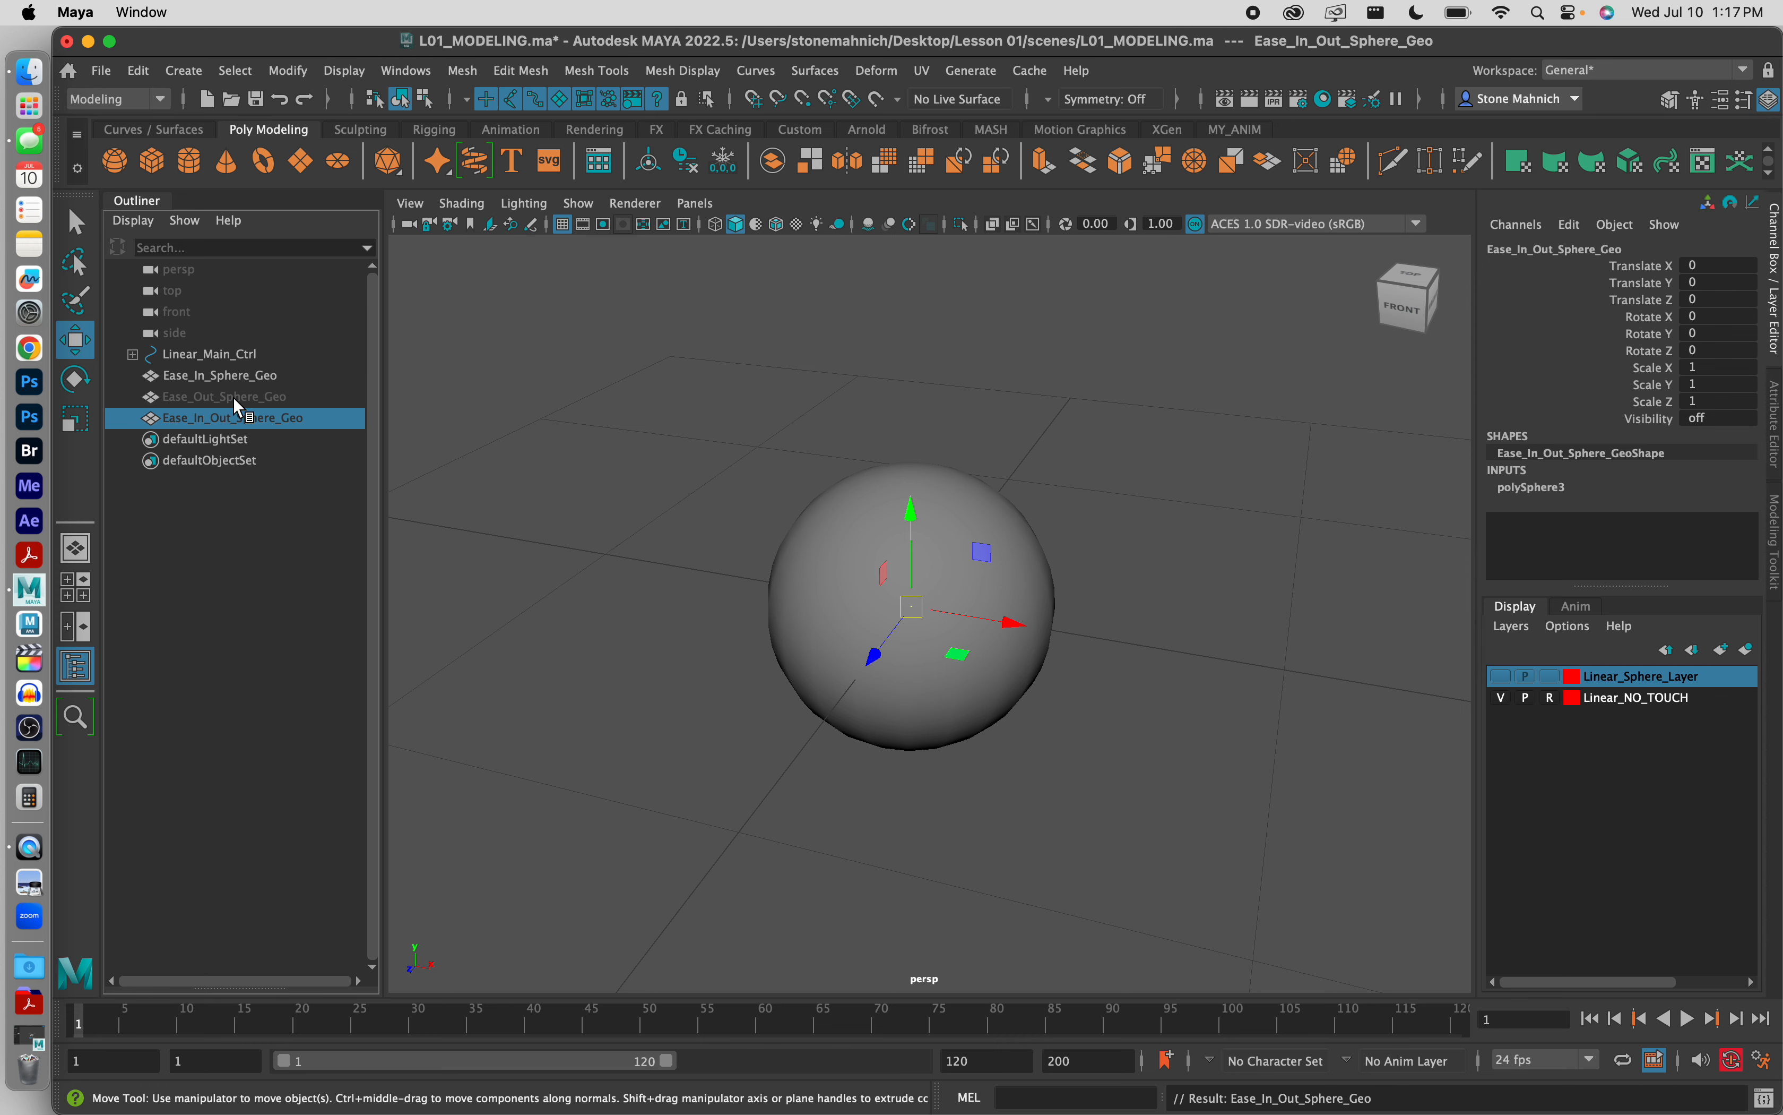
{"action": "left_click", "coordinate": [233, 397]}
{"action": "left_click", "coordinate": [221, 377]}
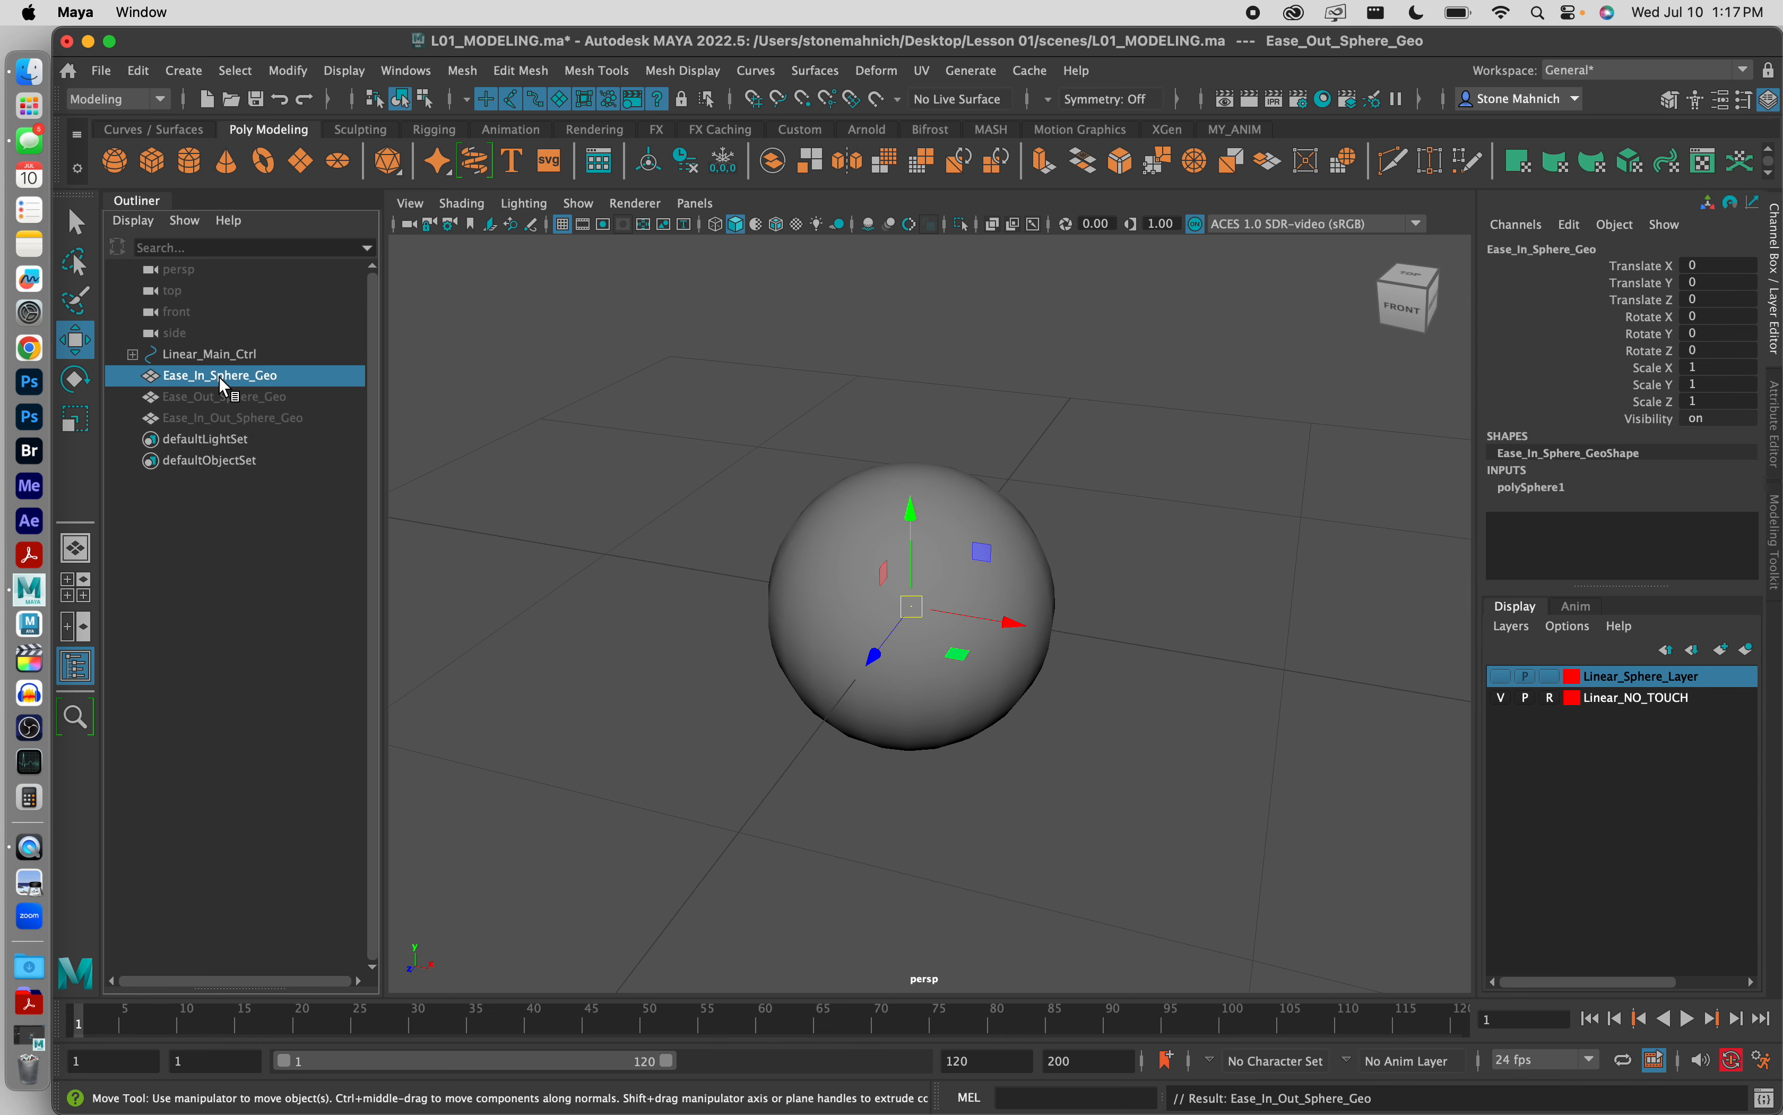
{"action": "left_click", "coordinate": [708, 391]}
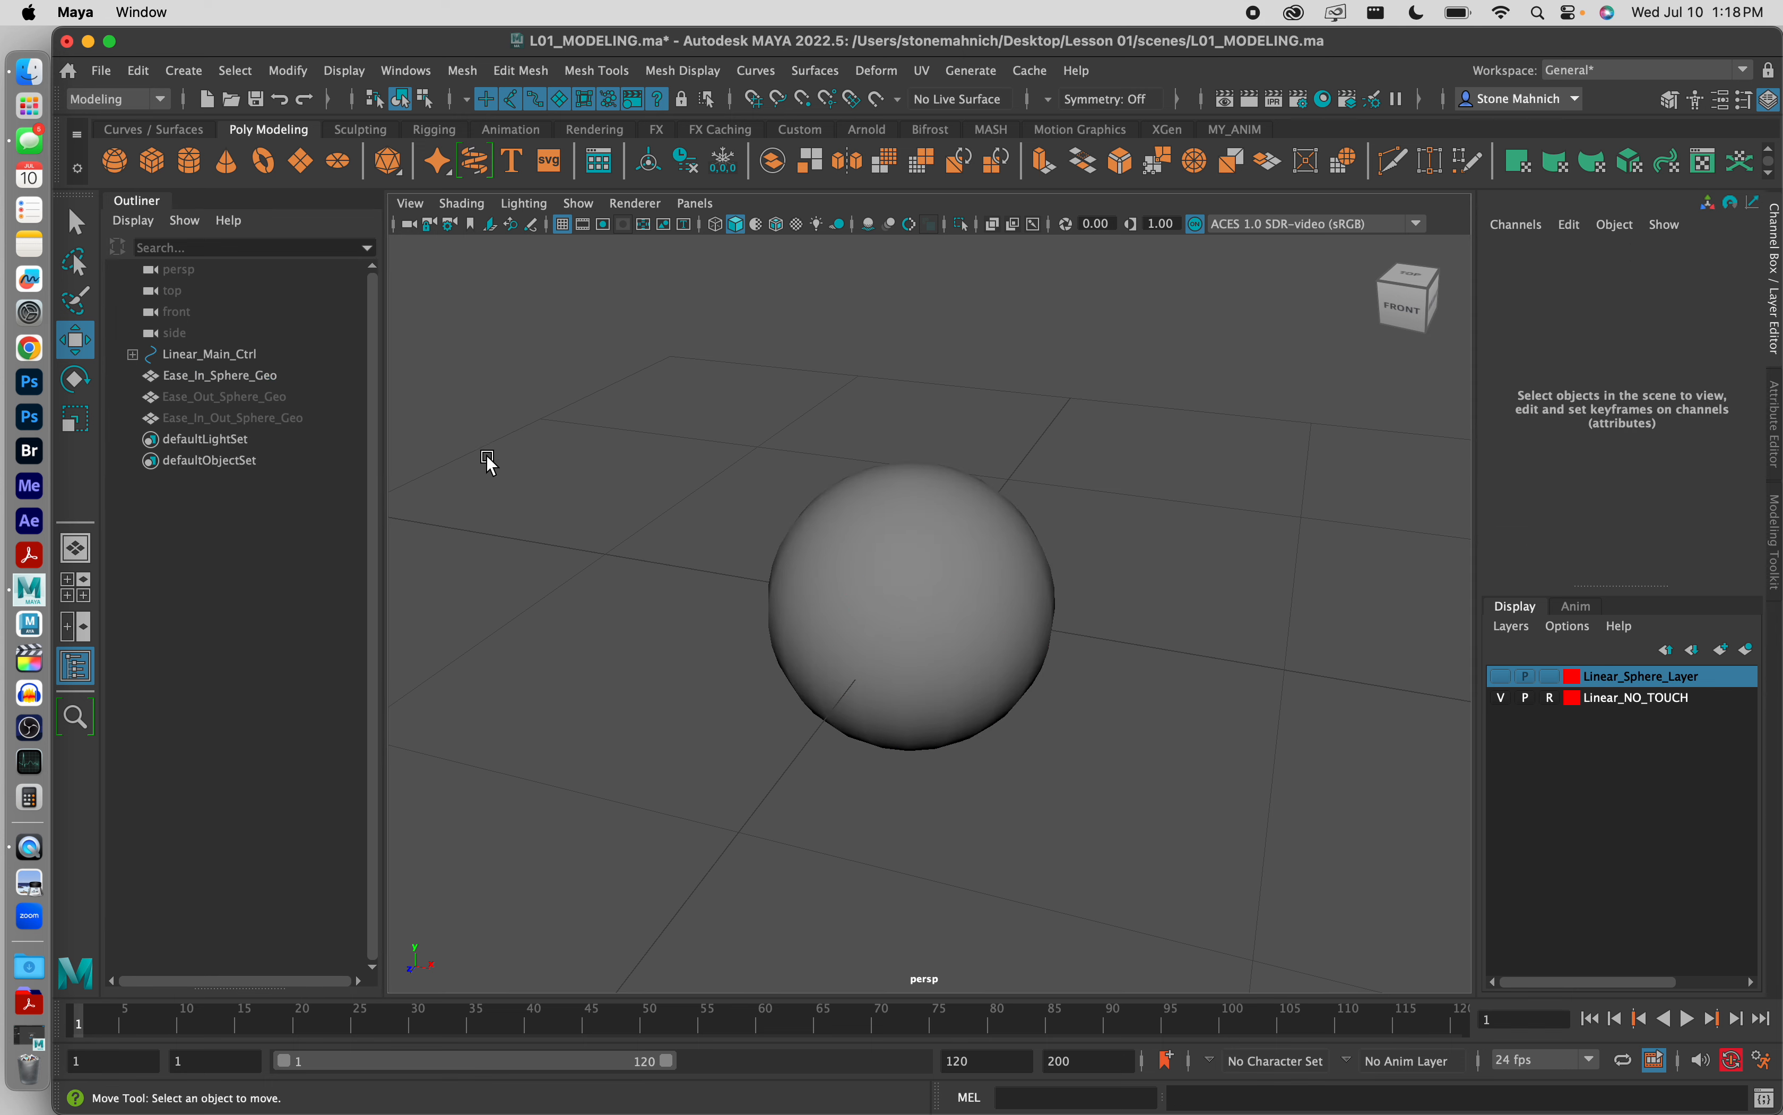
Step: Select Ease_In_Sphere_Geo and open the Hypershade as a maximized window showing the existing shader networks
{"action": "left_click", "coordinate": [193, 376]}
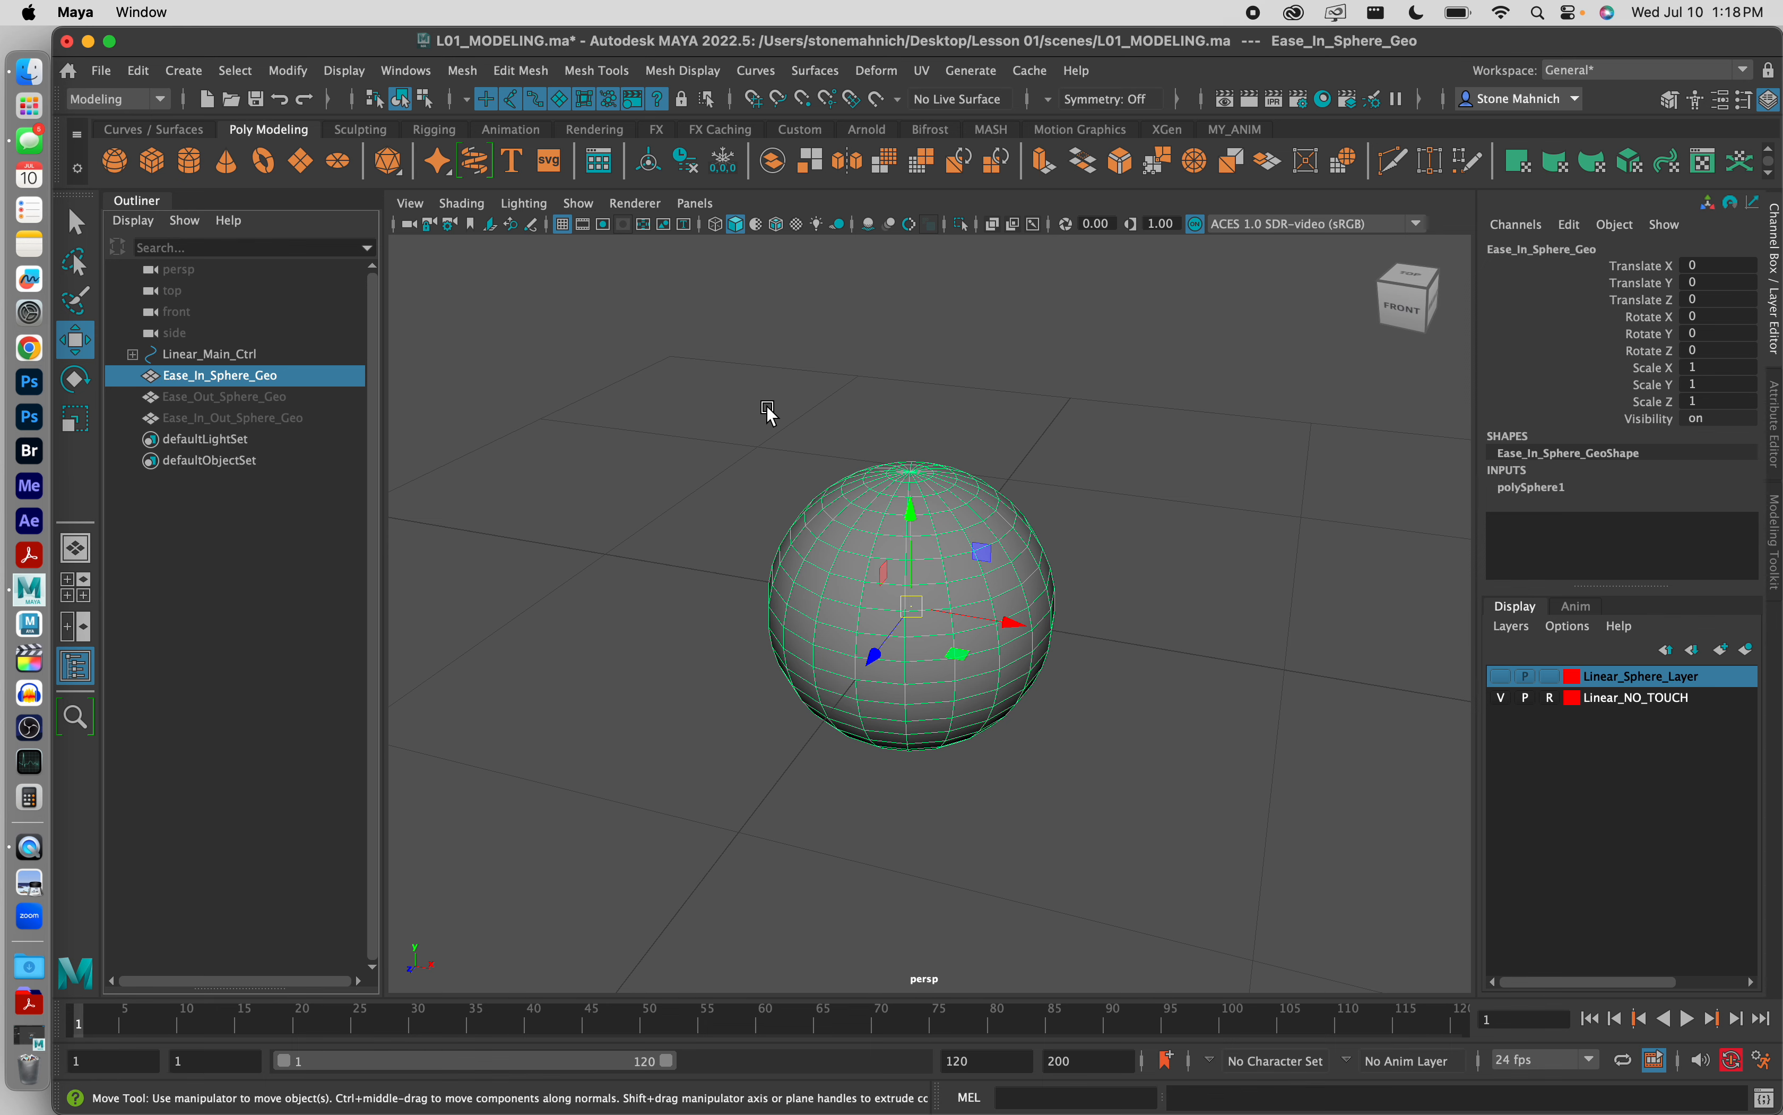
{"action": "middle_click_drag", "start_coordinate": [1047, 589], "coordinate": [786, 587], "text": "alt"}
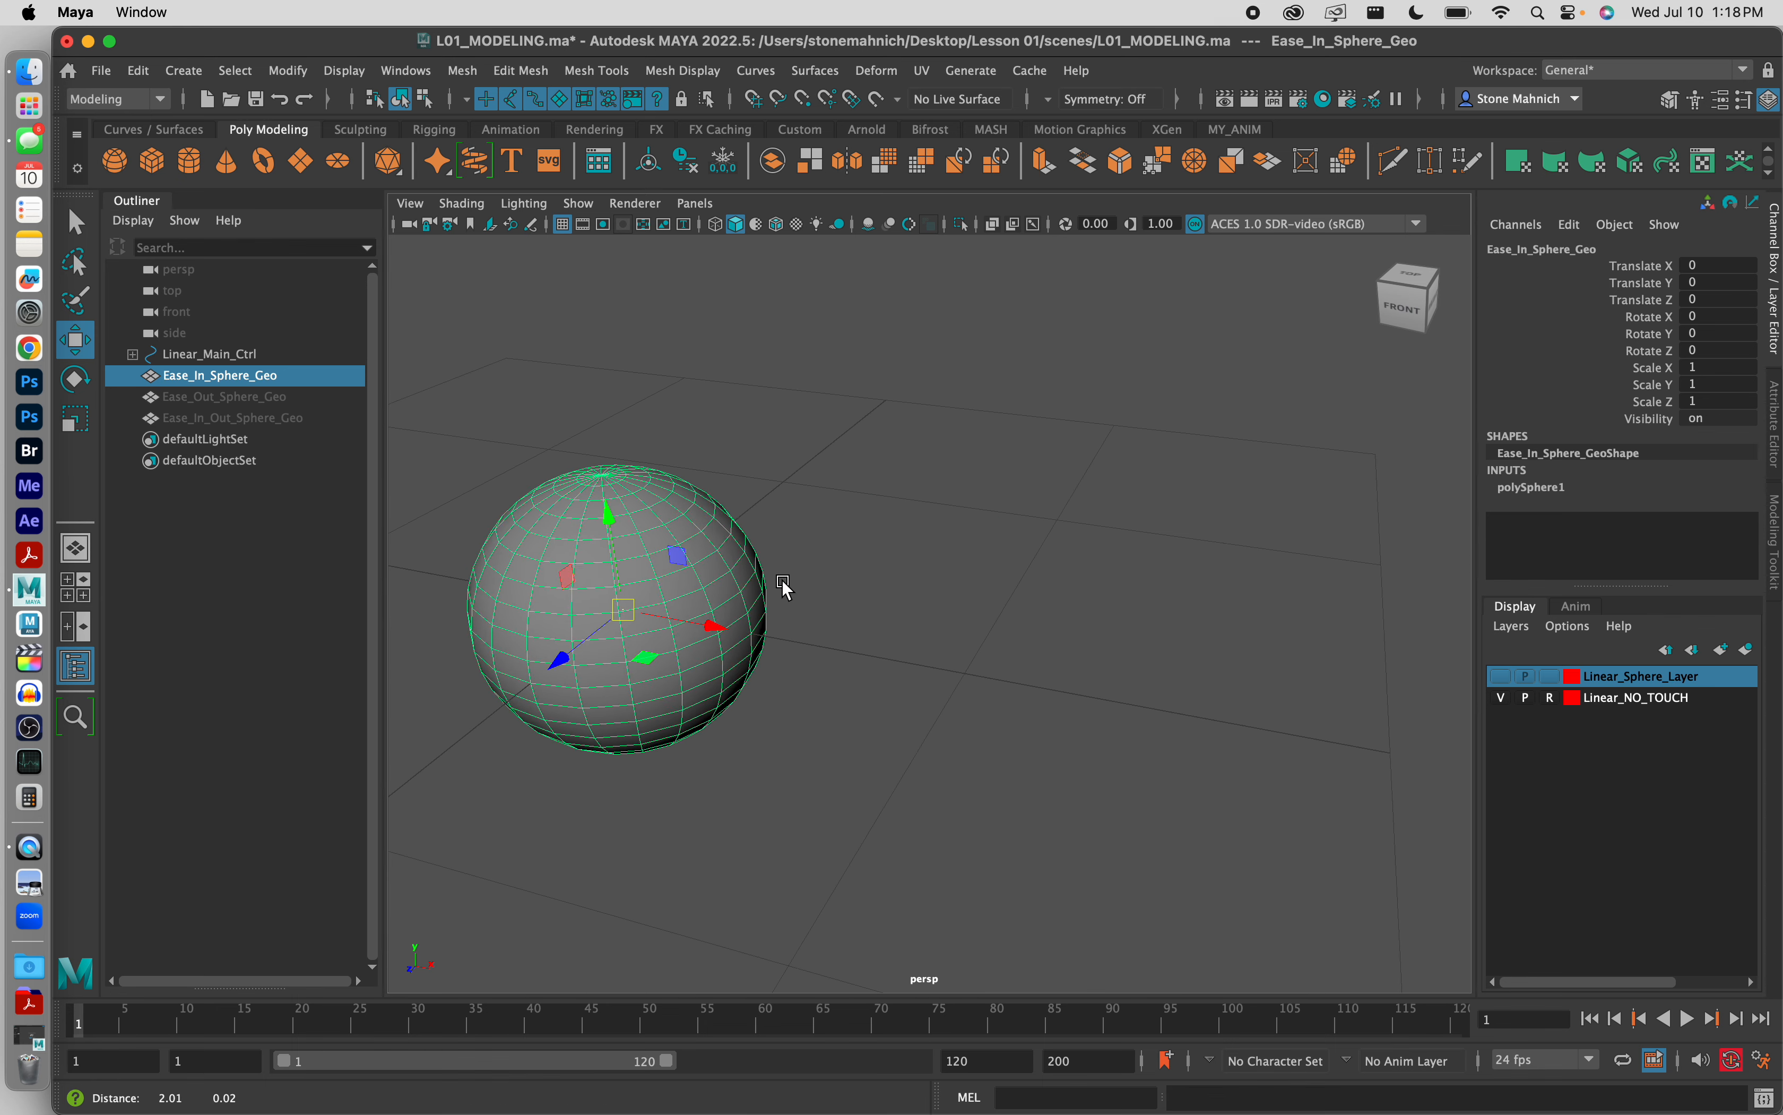
{"action": "mouse_move", "coordinate": [786, 587]}
{"action": "left_mouse_down", "text": "alt"}
{"action": "mouse_move", "coordinate": [793, 625]}
{"action": "mouse_move", "coordinate": [798, 564]}
{"action": "left_mouse_up", "text": "alt"}
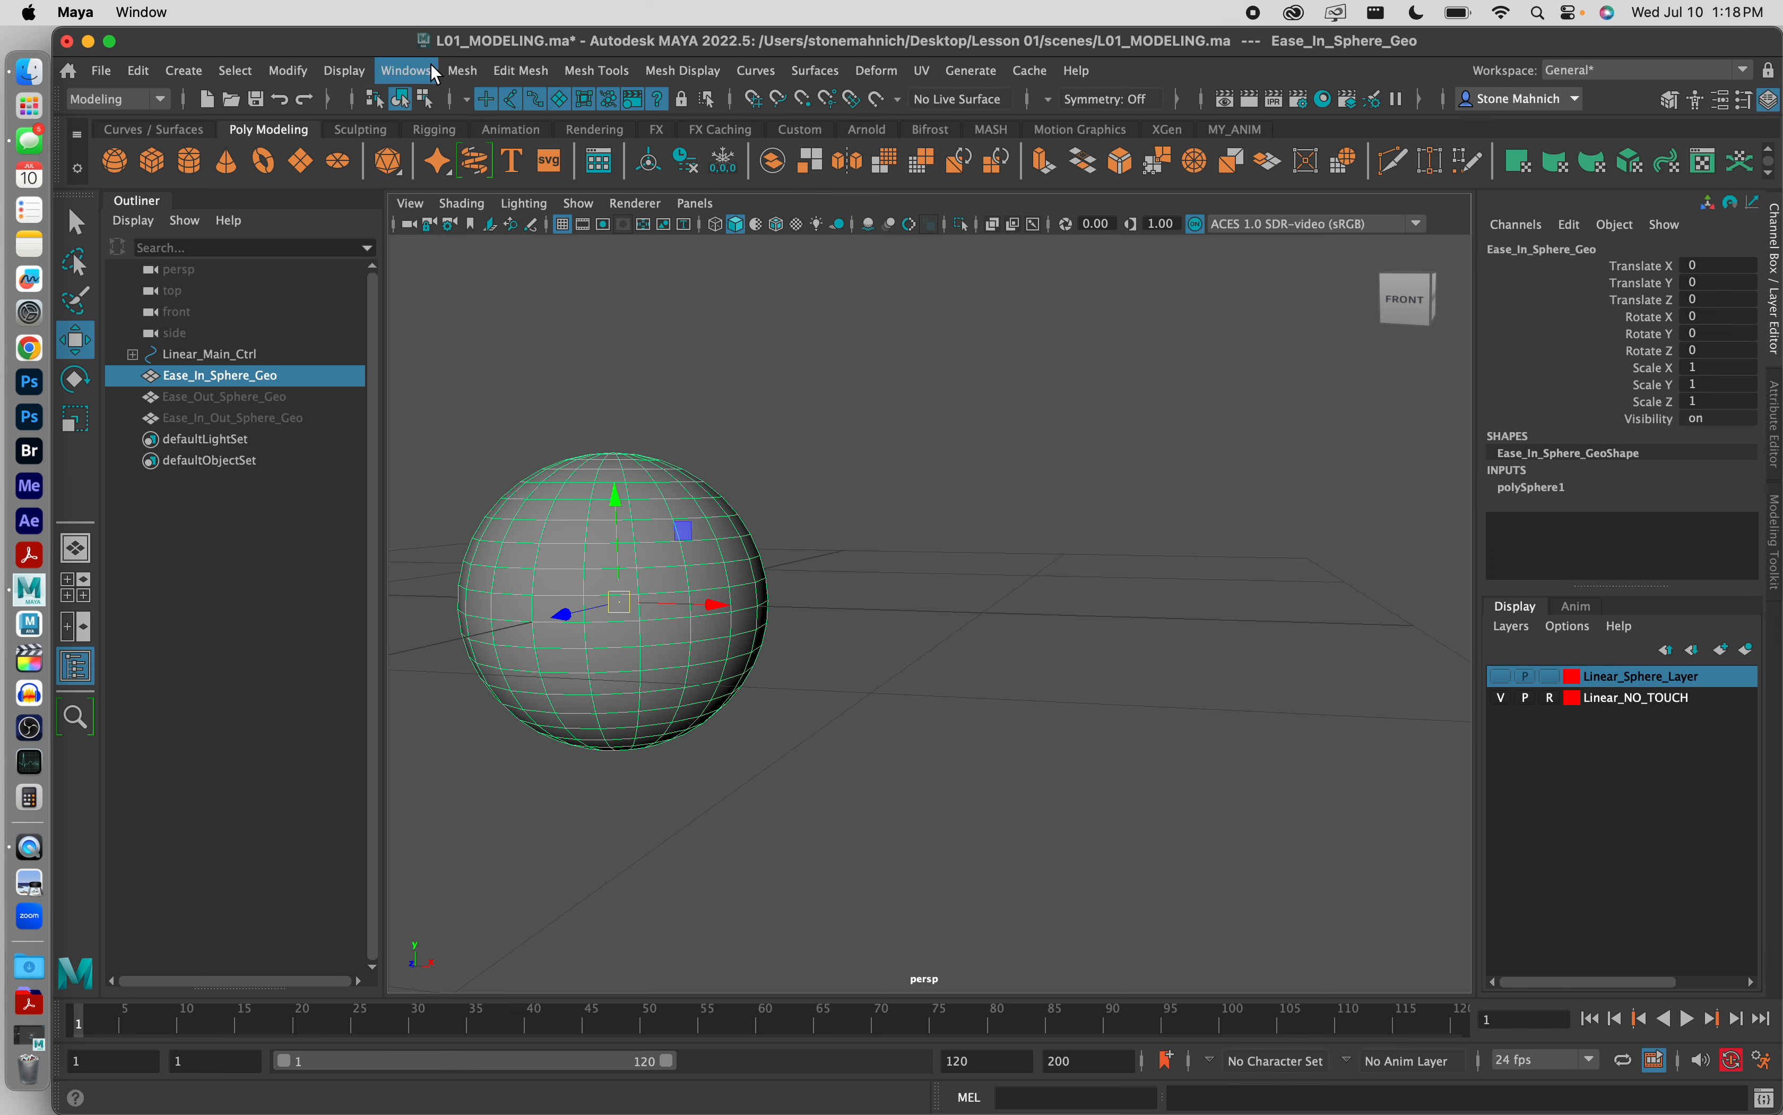
{"action": "left_click", "coordinate": [433, 71]}
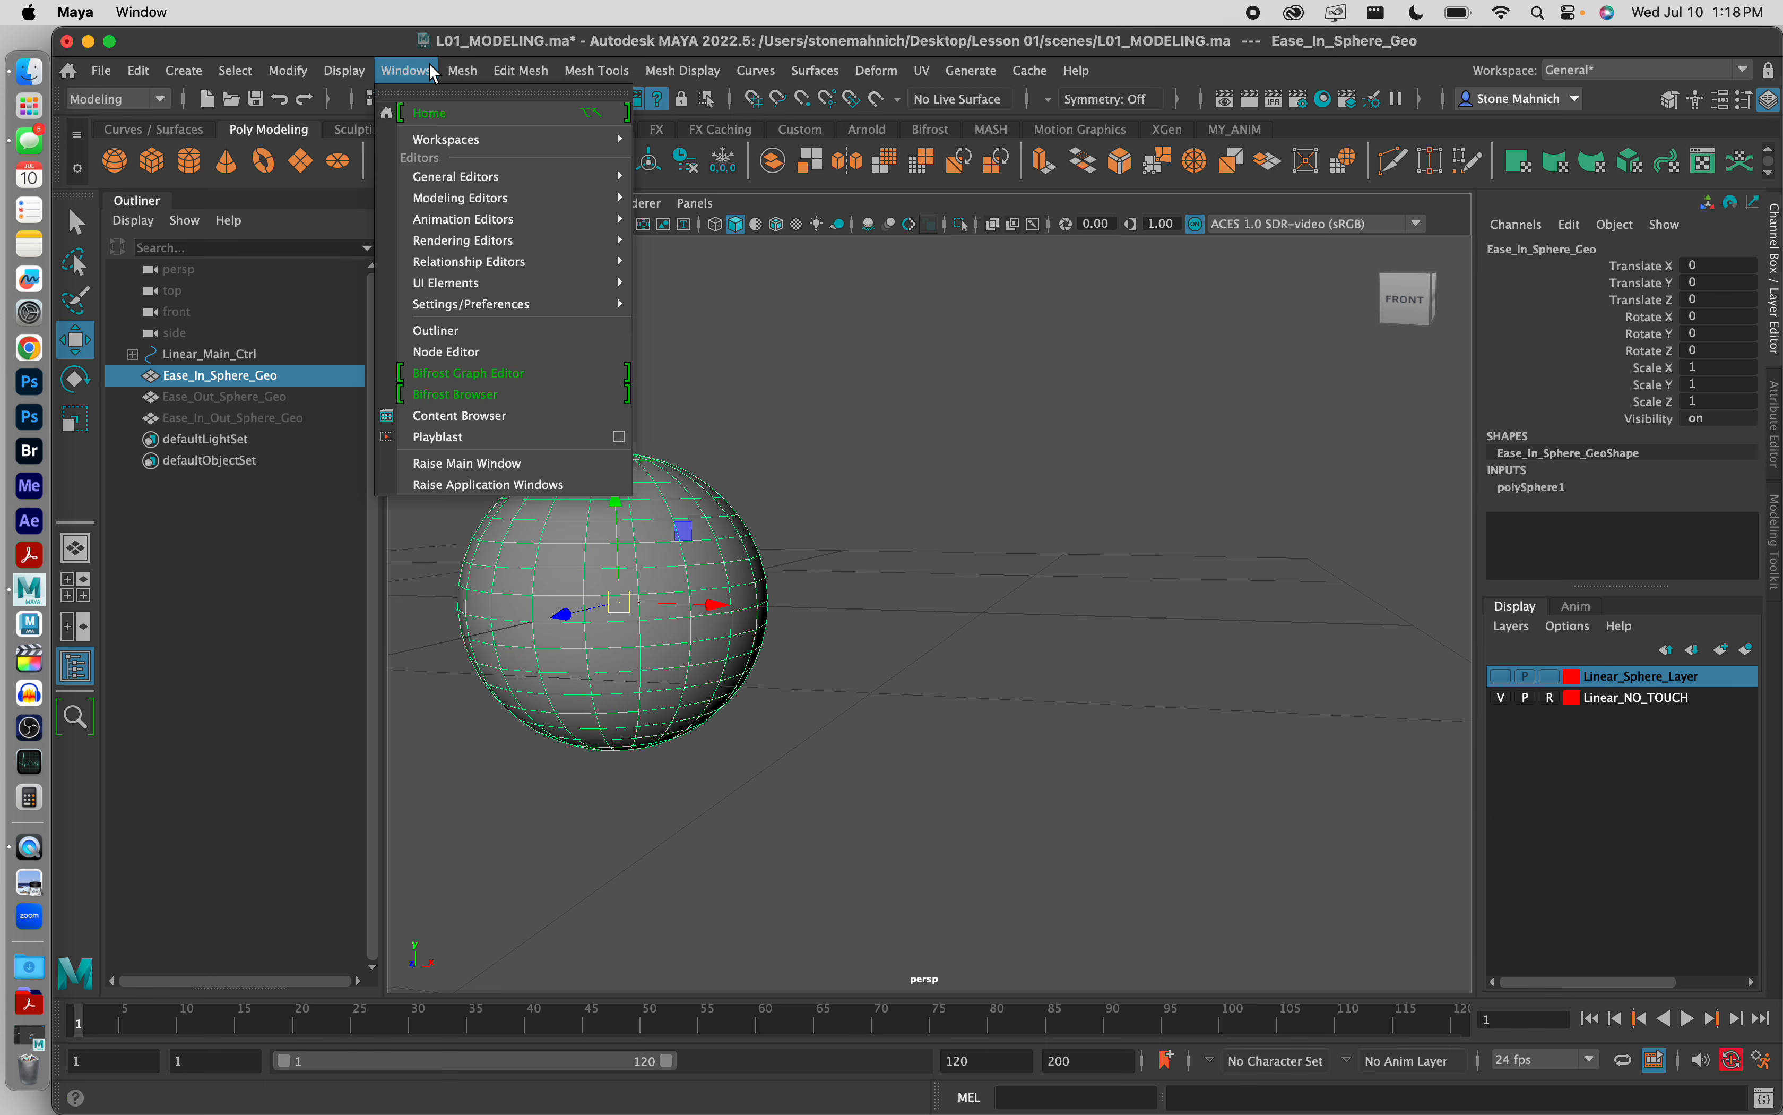
{"action": "mouse_move", "coordinate": [494, 259]}
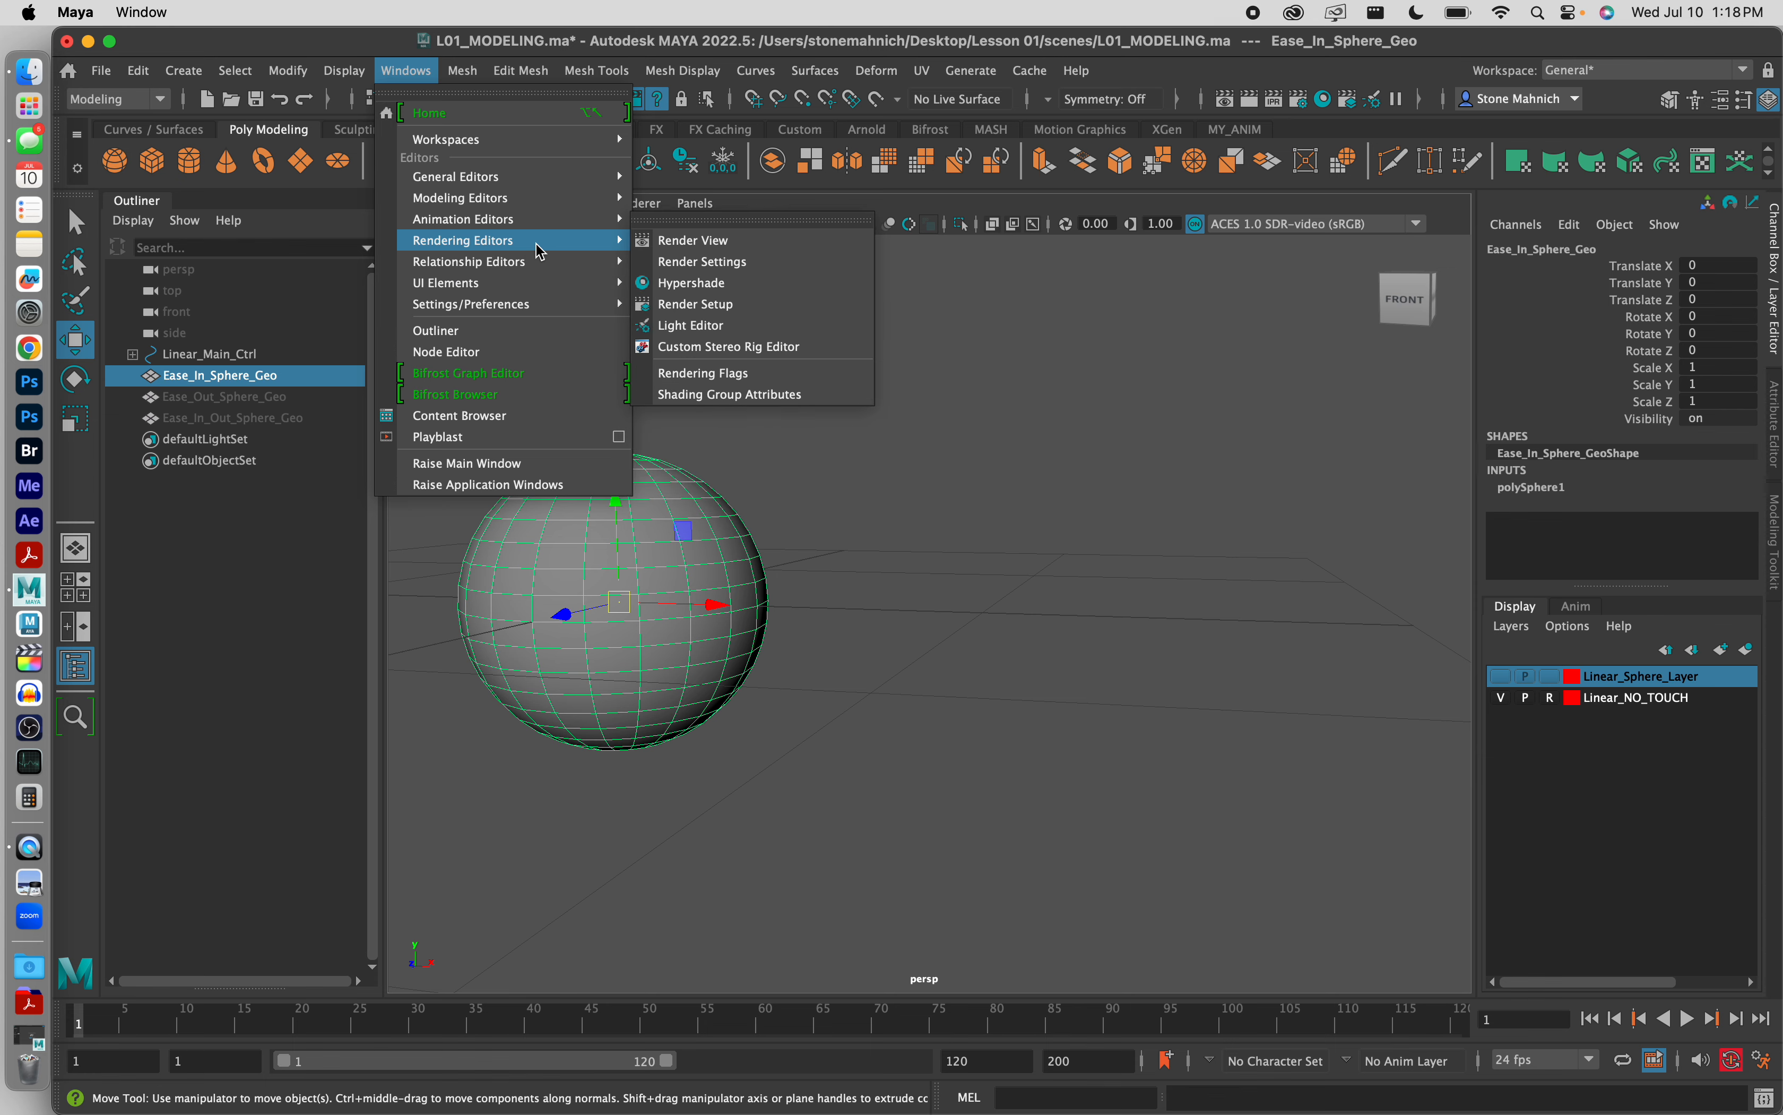
{"action": "left_click", "coordinate": [746, 285]}
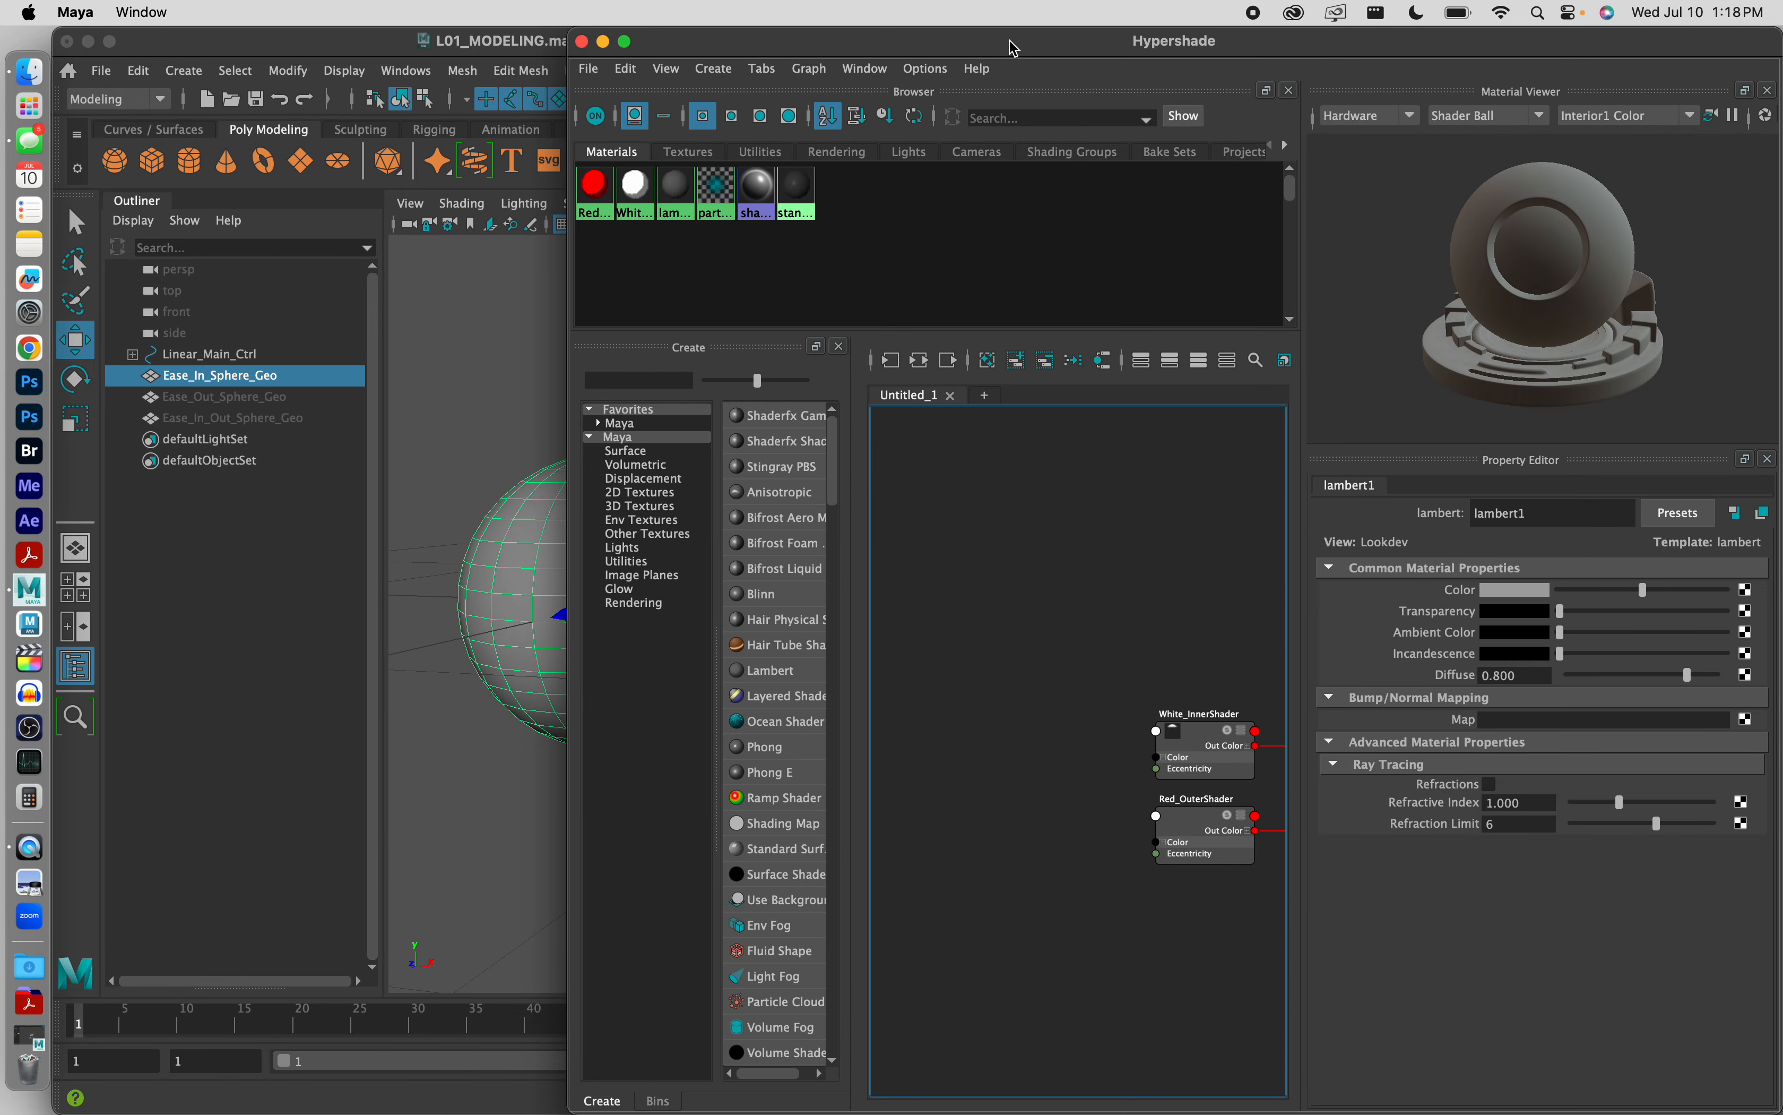
{"action": "double_click", "coordinate": [1014, 47]}
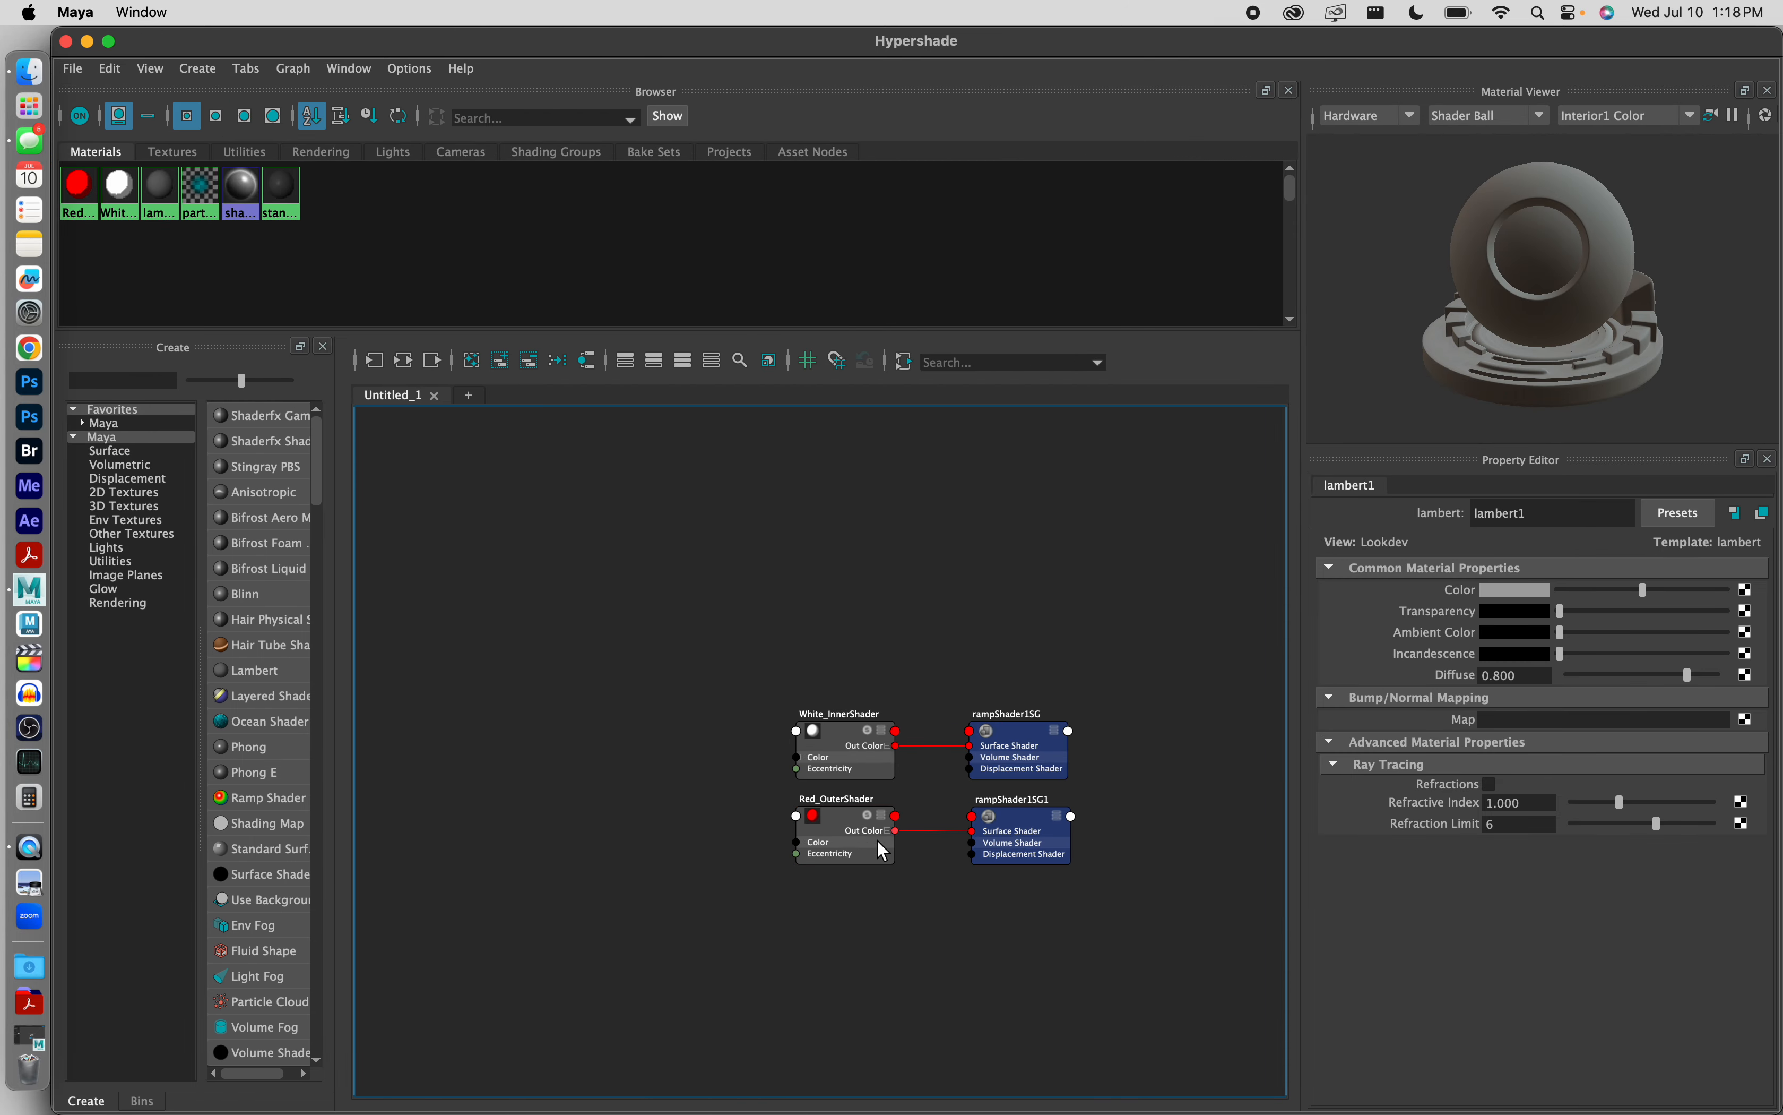
{"action": "scroll", "coordinate": [977, 879], "scroll_direction": "up", "scroll_amount": 4}
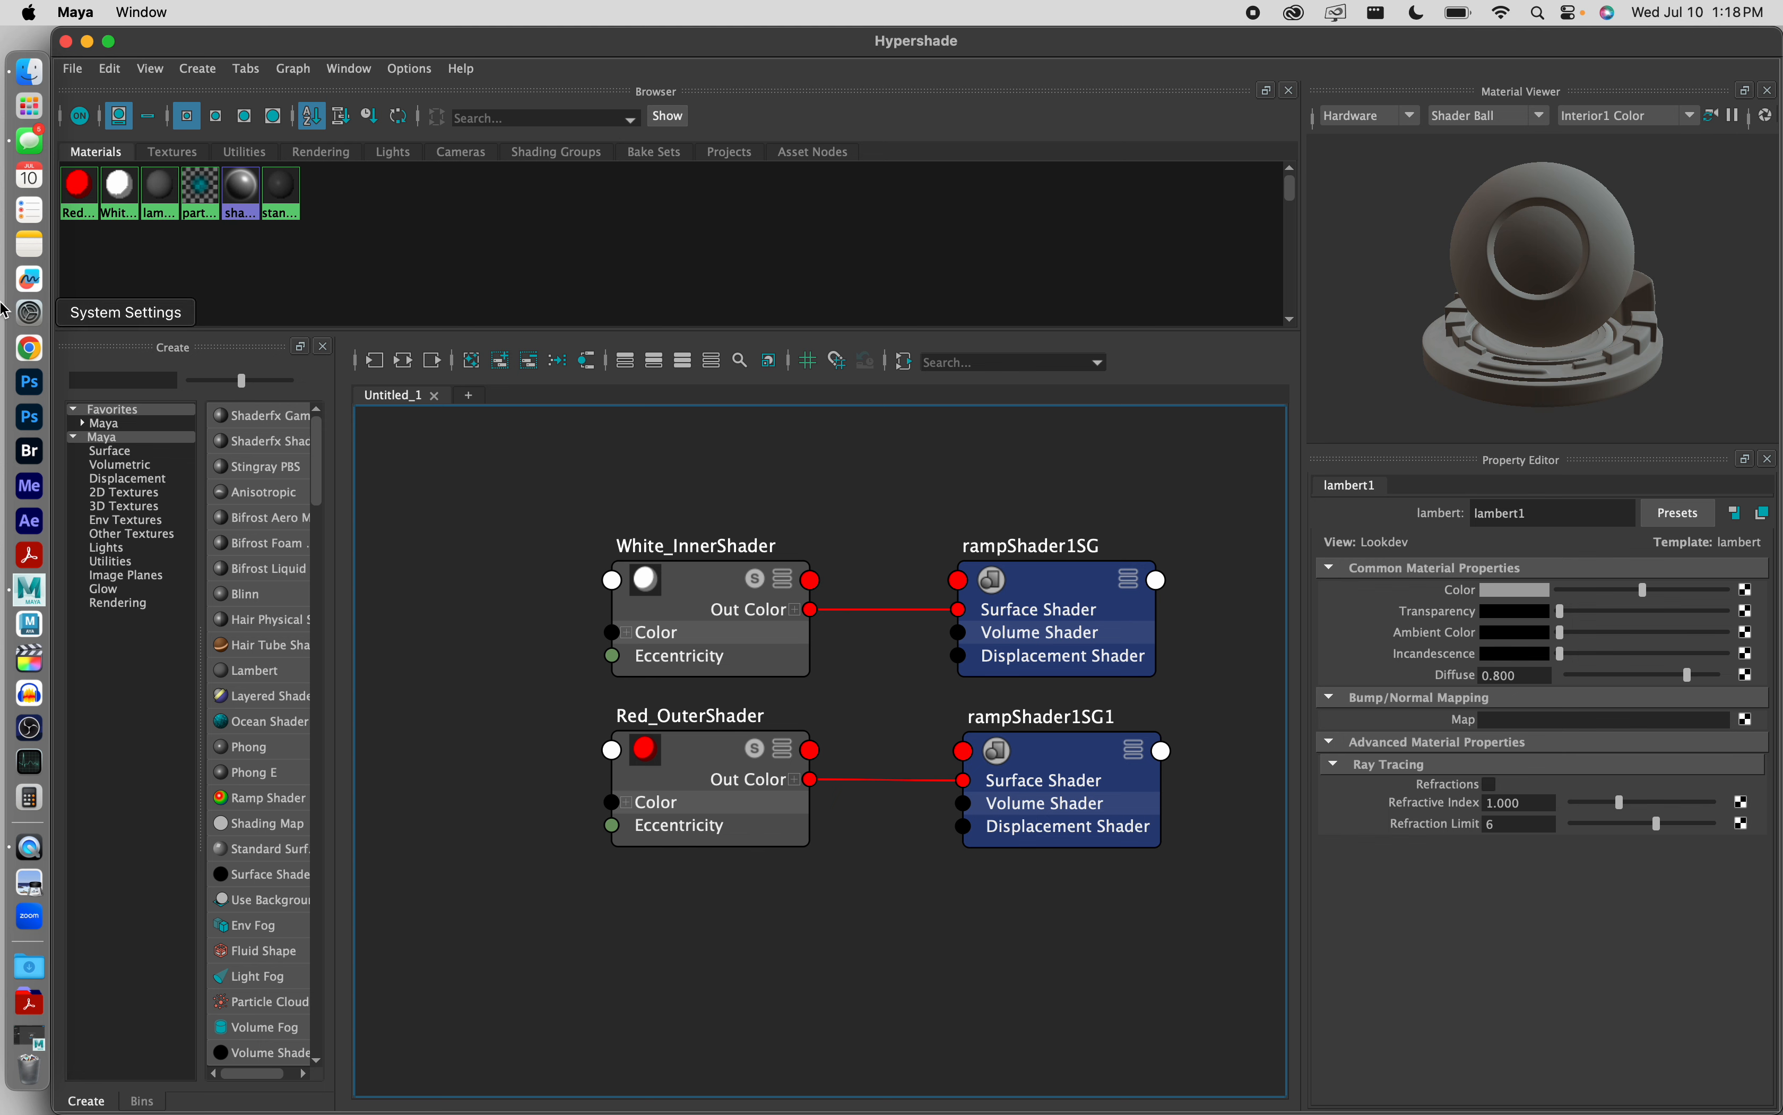
Step: Filter the Hypershade's list of creatable nodes by "ramp"
{"action": "left_click", "coordinate": [129, 380]}
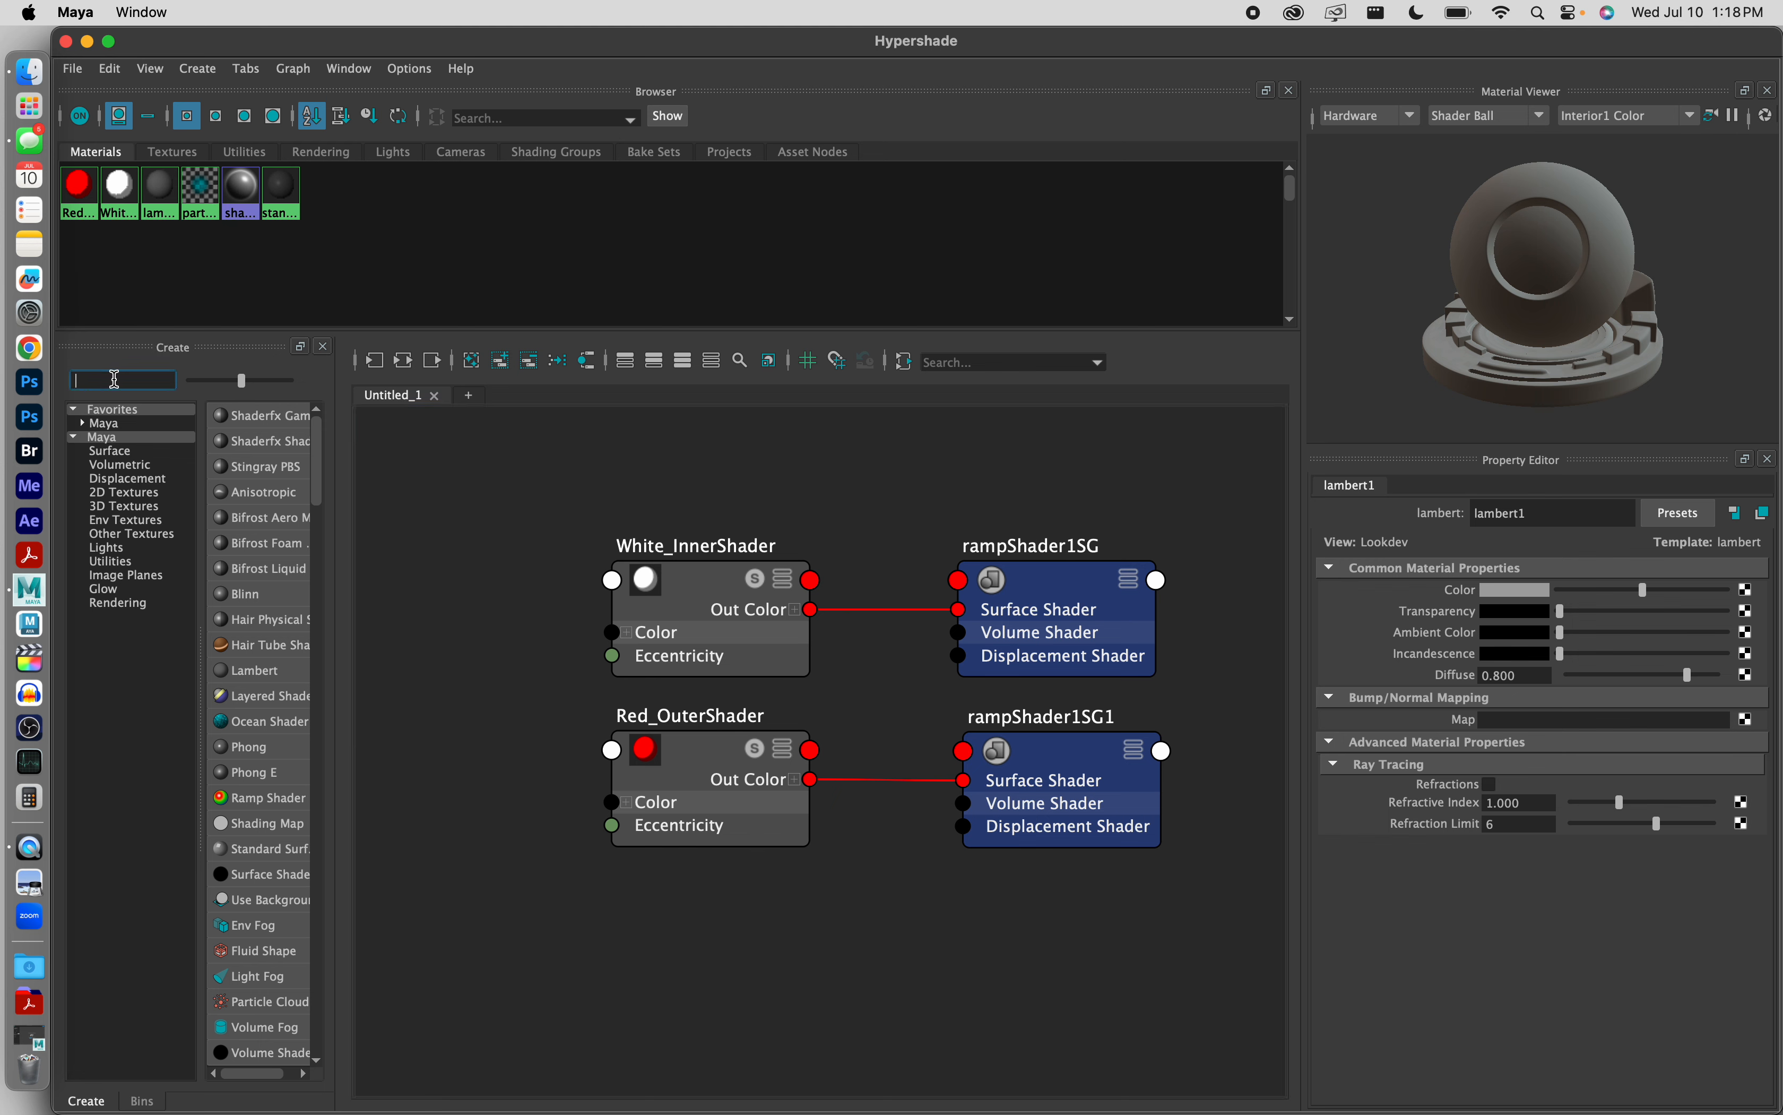
{"action": "type", "text": "ramp"}
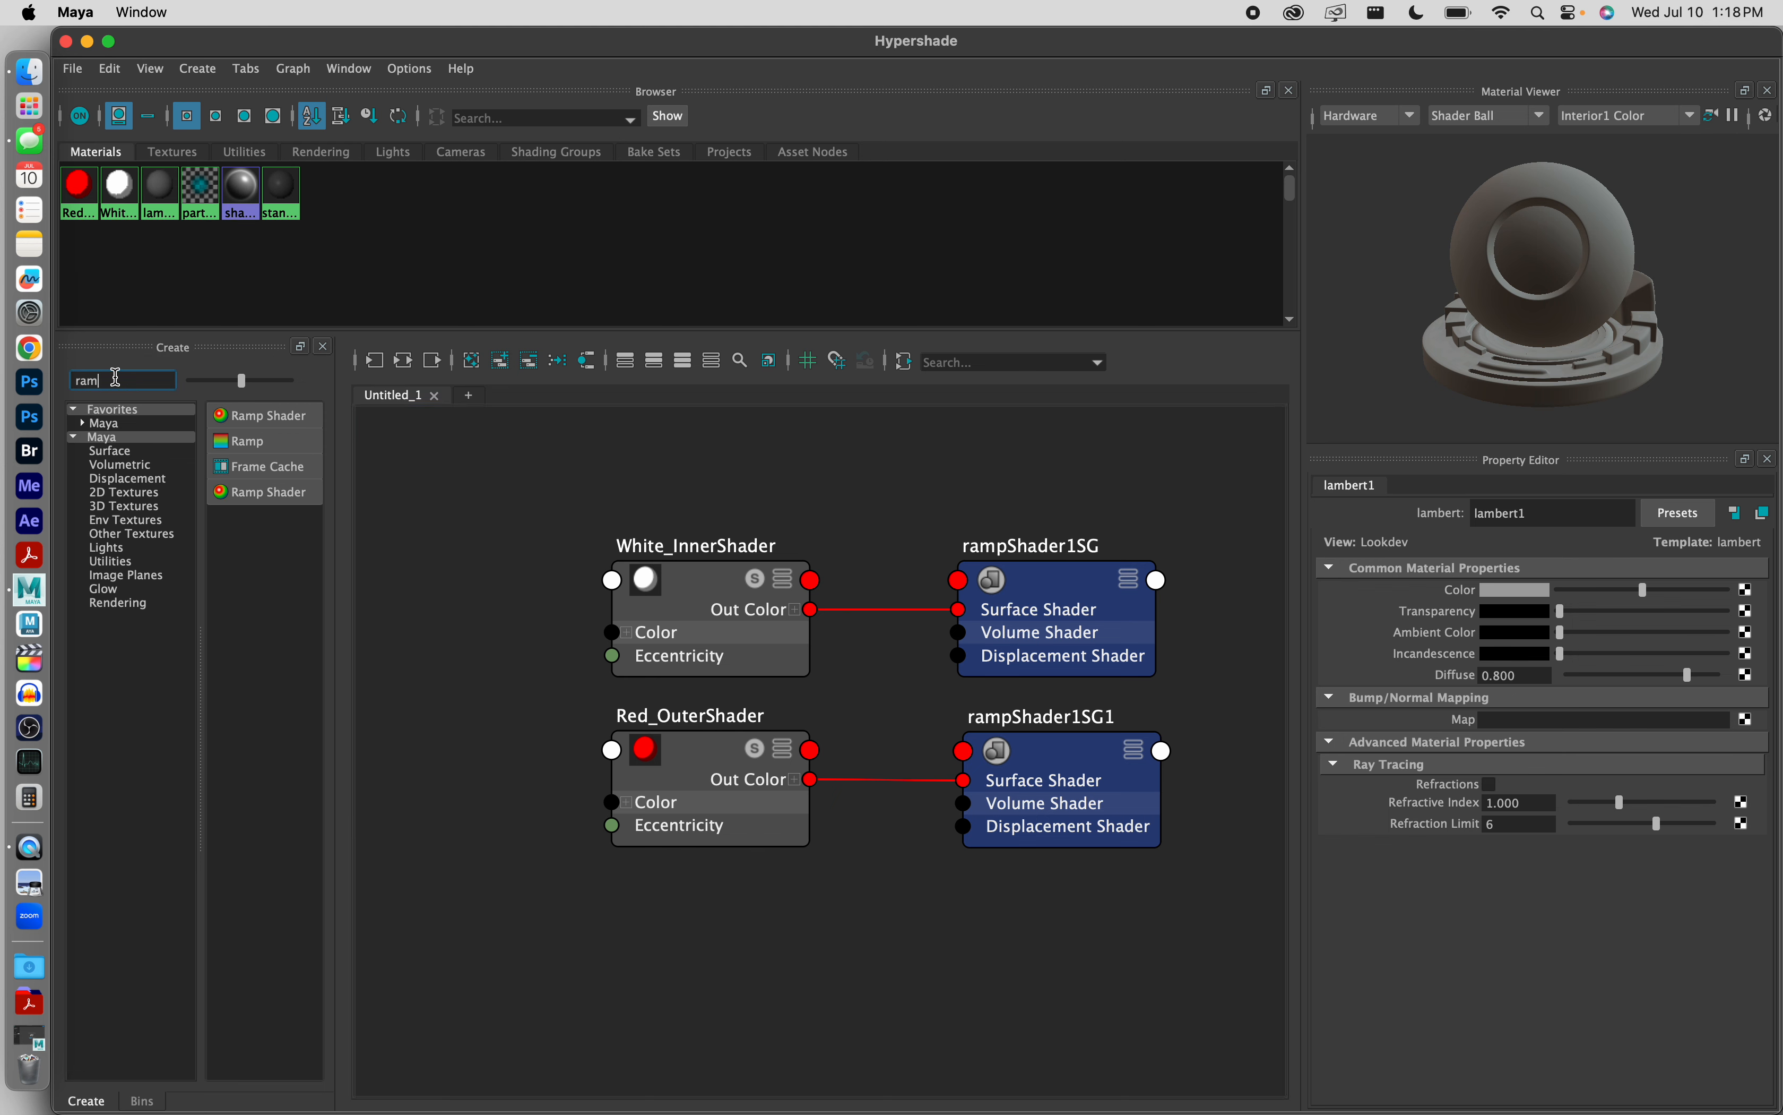
{"action": "left_click", "coordinate": [674, 896]}
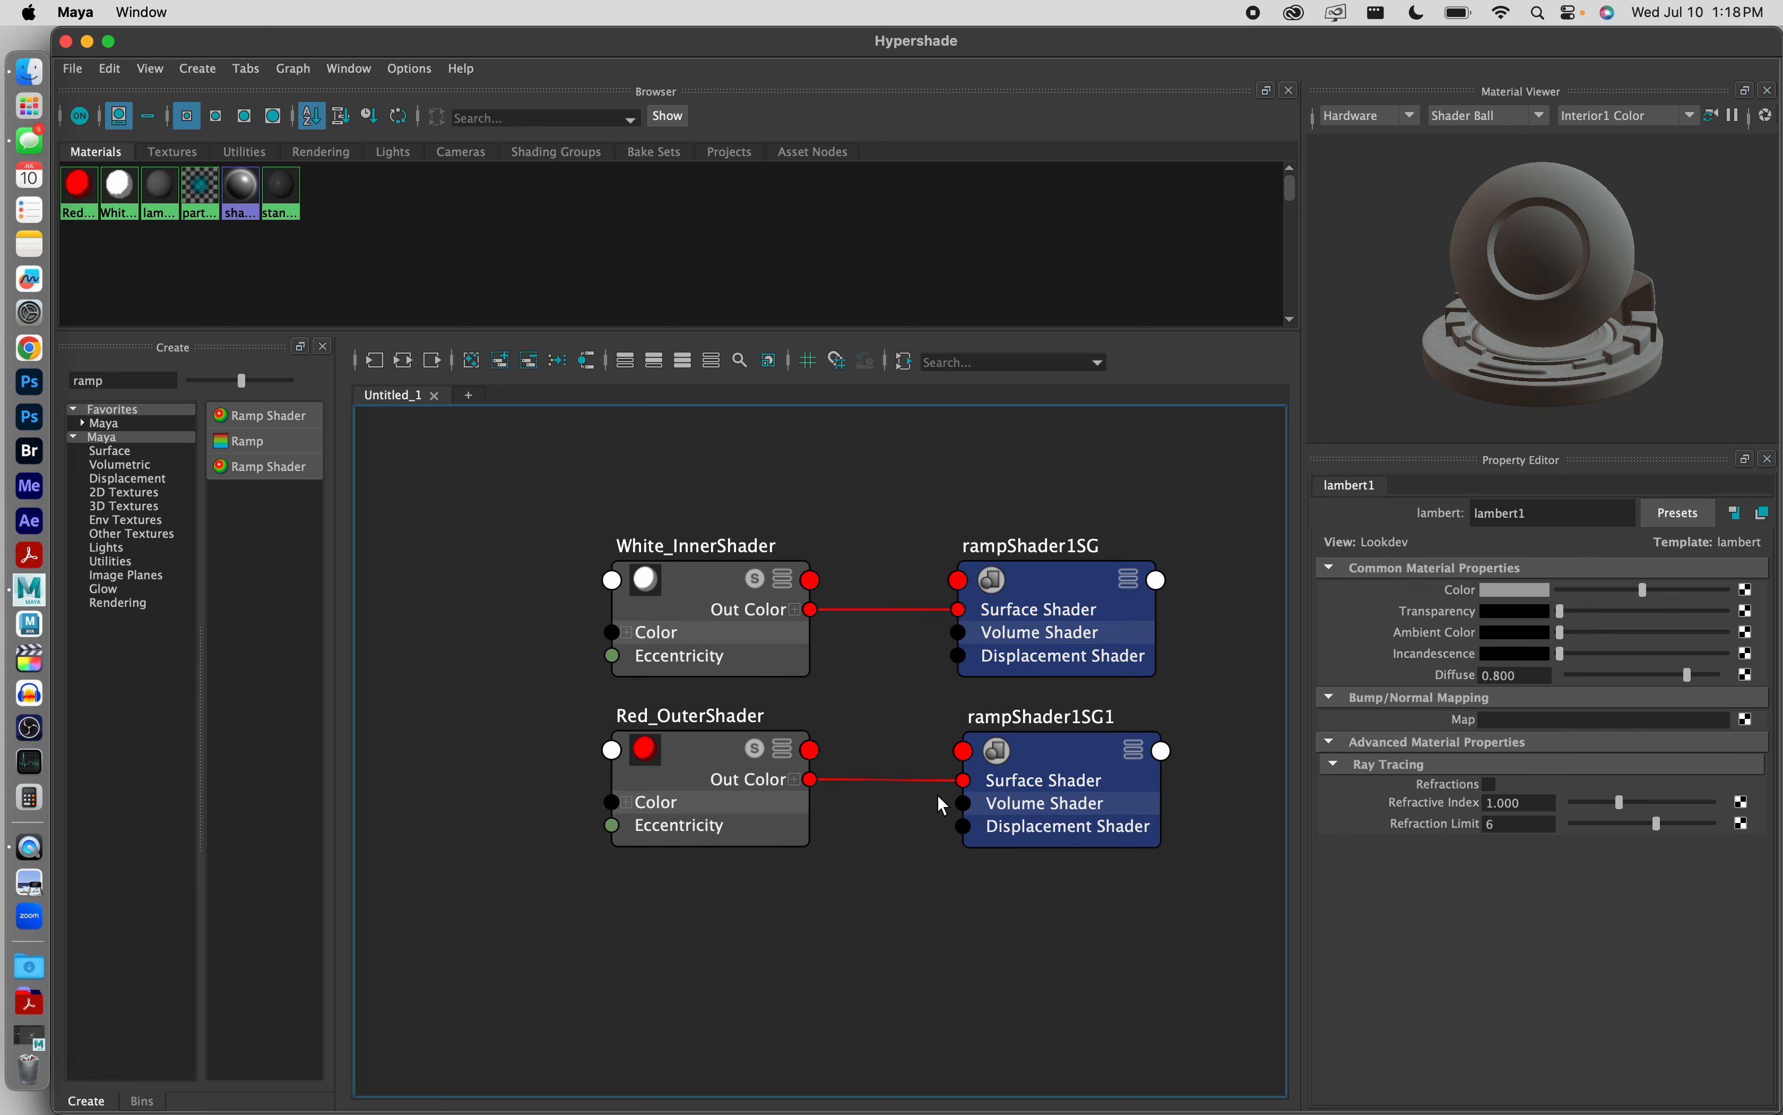
Step: Duplicate Red_OuterShader together with its shading group rampShader1SG1
{"action": "middle_click_drag", "start_coordinate": [856, 702], "coordinate": [772, 603], "text": "alt"}
{"action": "left_click_drag", "start_coordinate": [1242, 590], "coordinate": [619, 616]}
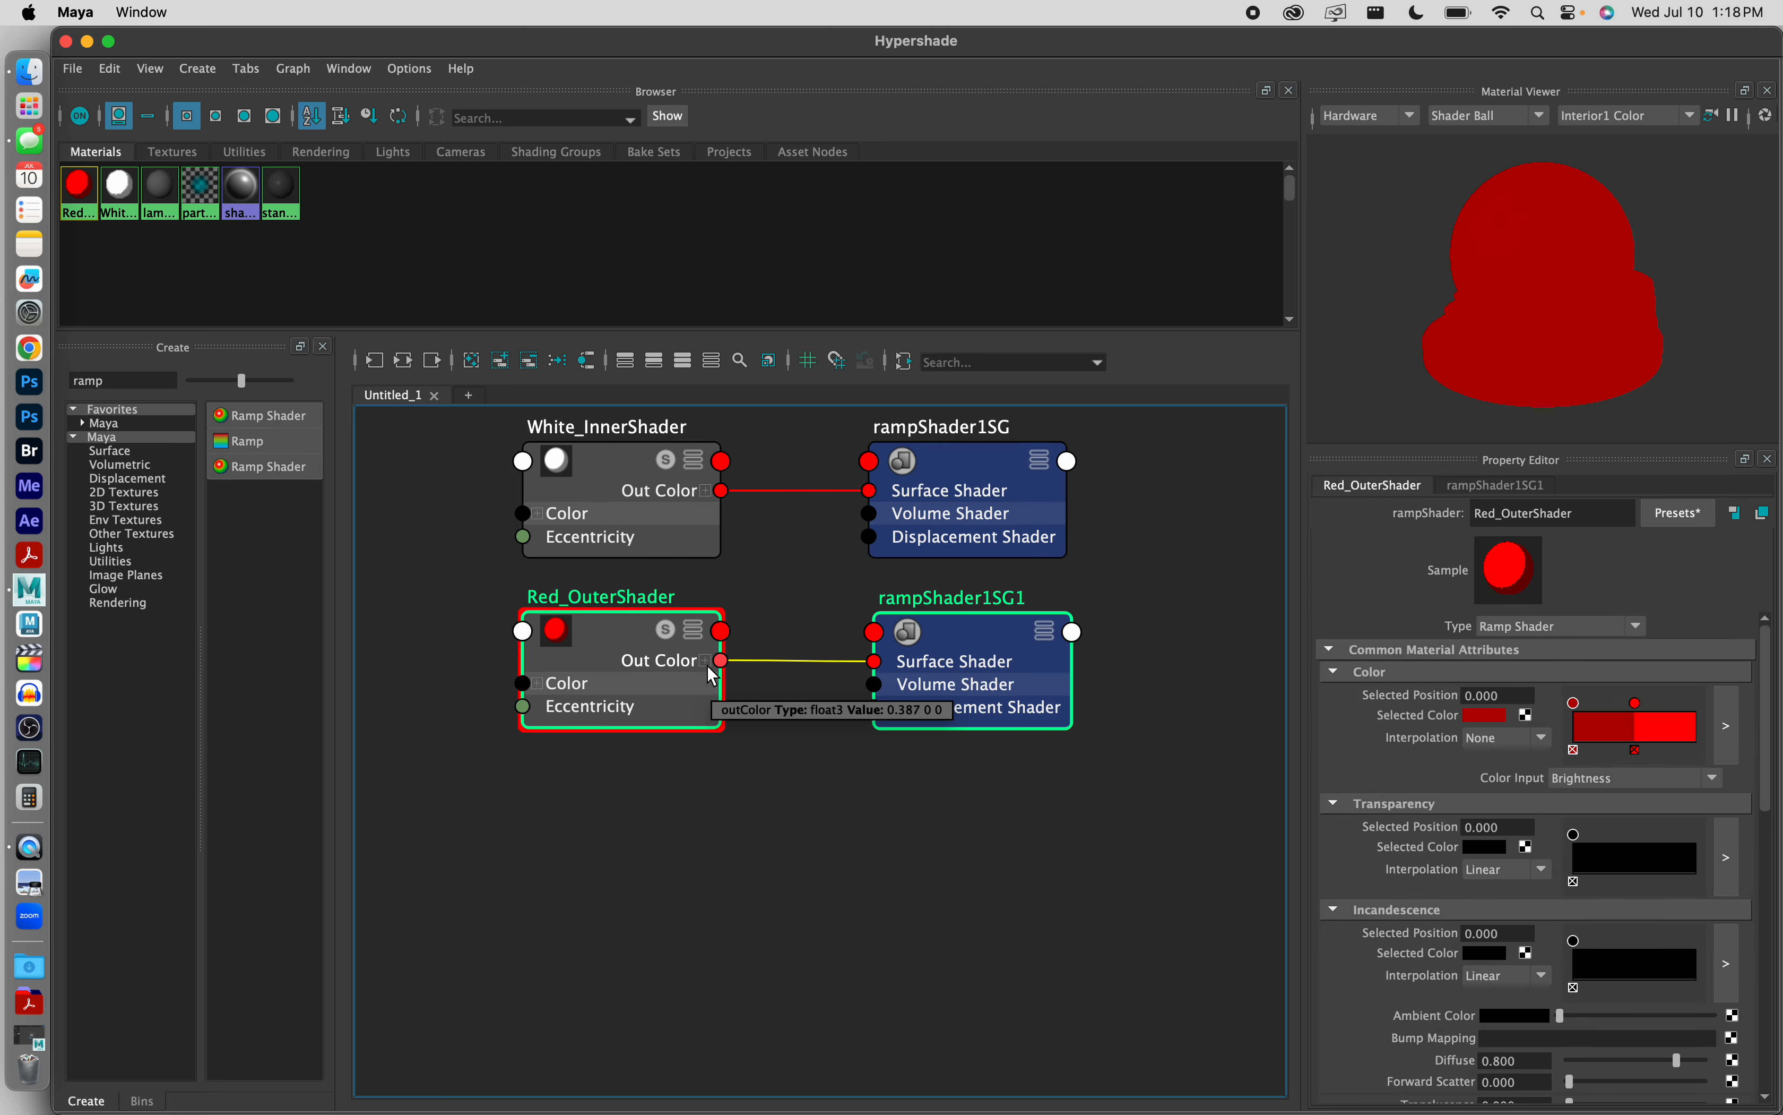
{"action": "key", "text": "ctrl+d"}
{"action": "left_click", "coordinate": [1043, 852]}
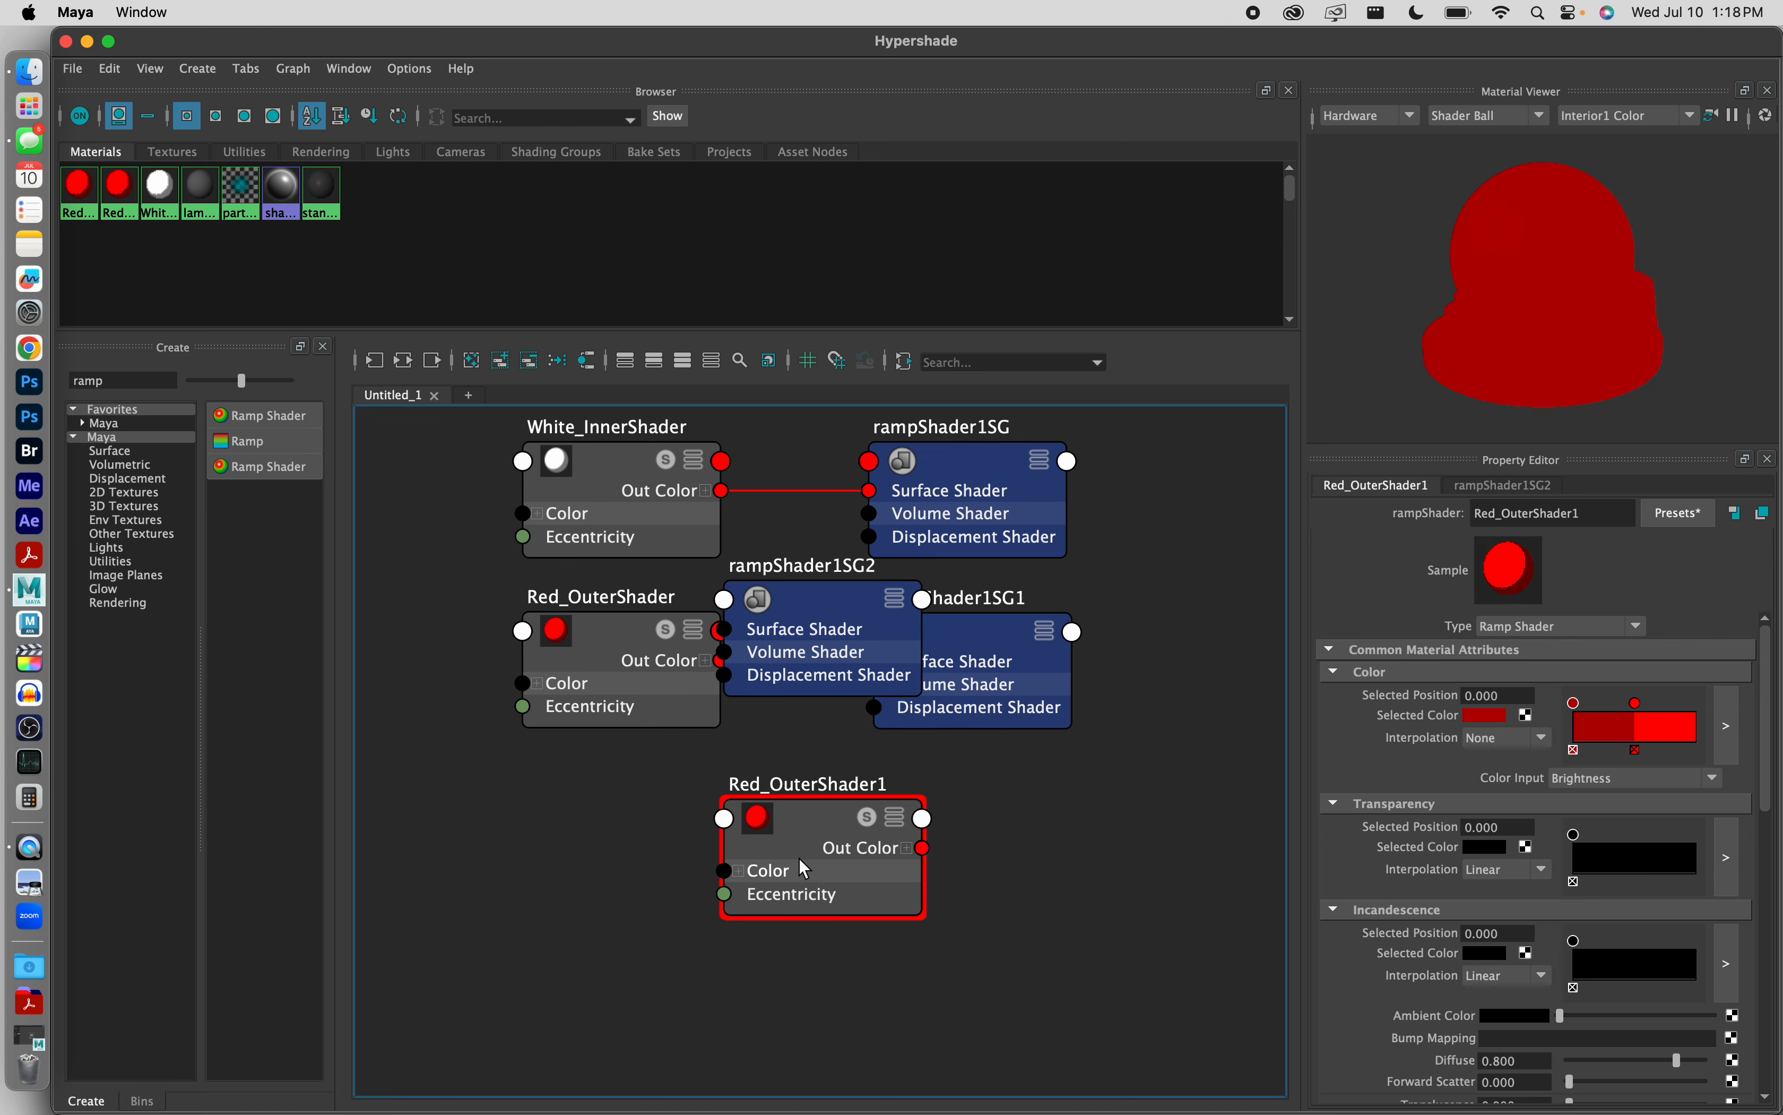
Step: Arrange the duplicated shader and shading group below the originals and connect the shader's Out Color to the group's Surface Shader
{"action": "left_click_drag", "start_coordinate": [799, 866], "coordinate": [565, 851]}
{"action": "left_click_drag", "start_coordinate": [846, 628], "coordinate": [987, 816]}
{"action": "left_click_drag", "start_coordinate": [571, 821], "coordinate": [620, 809]}
{"action": "left_click", "coordinate": [617, 810]}
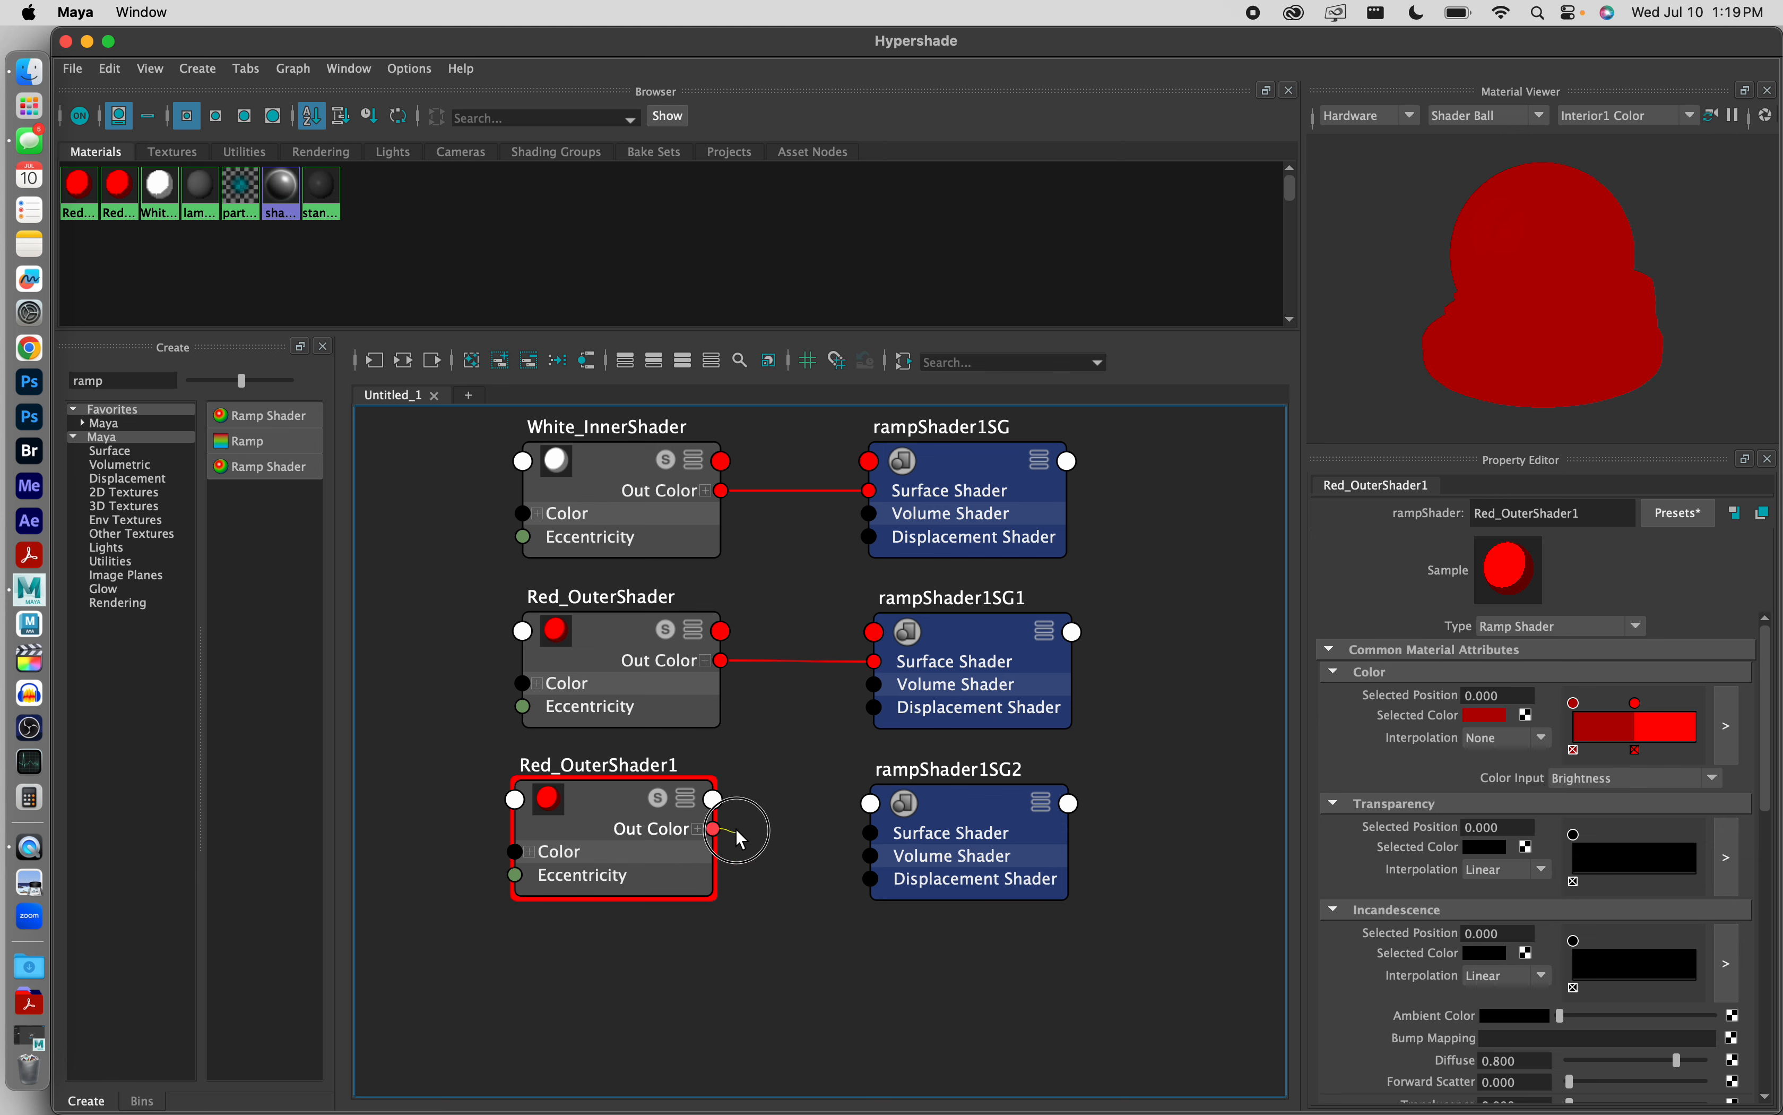
{"action": "left_click_drag", "start_coordinate": [865, 835], "coordinate": [869, 834]}
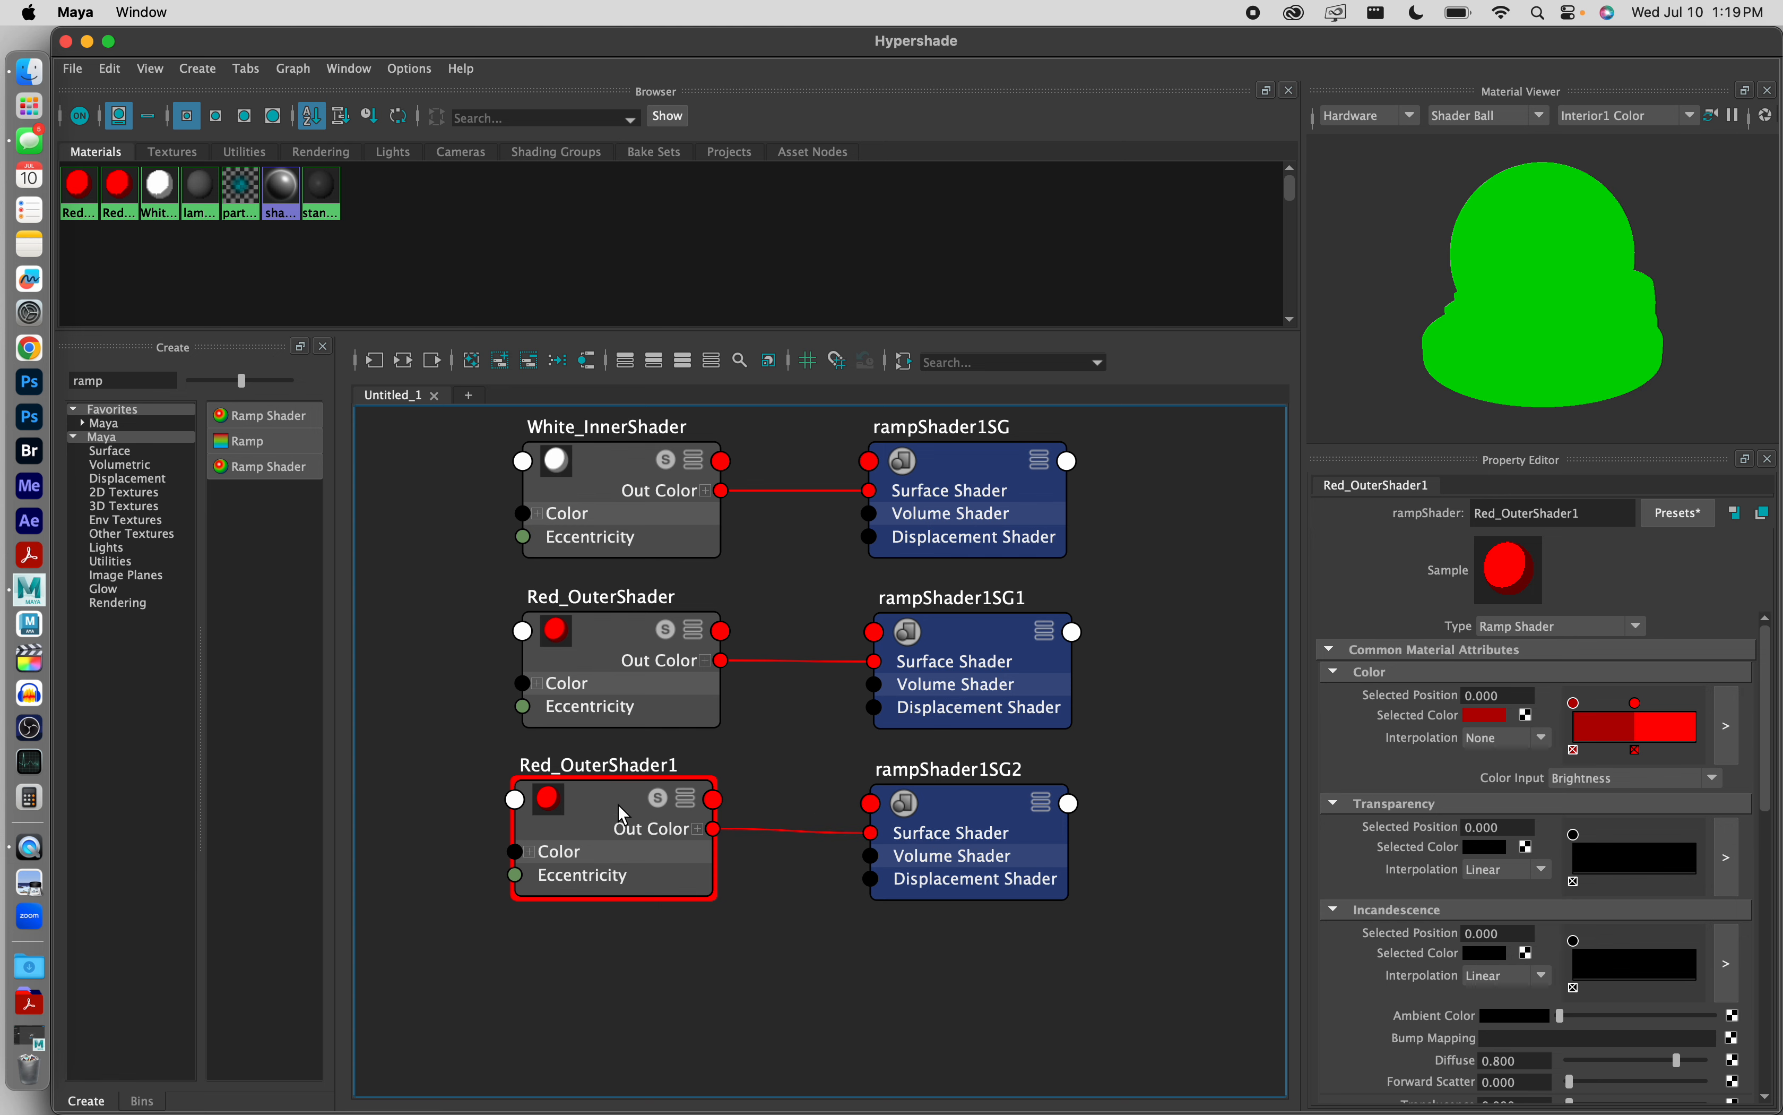
Step: Rename the duplicated red shader as Blue_OuterShader
{"action": "left_click", "coordinate": [590, 804]}
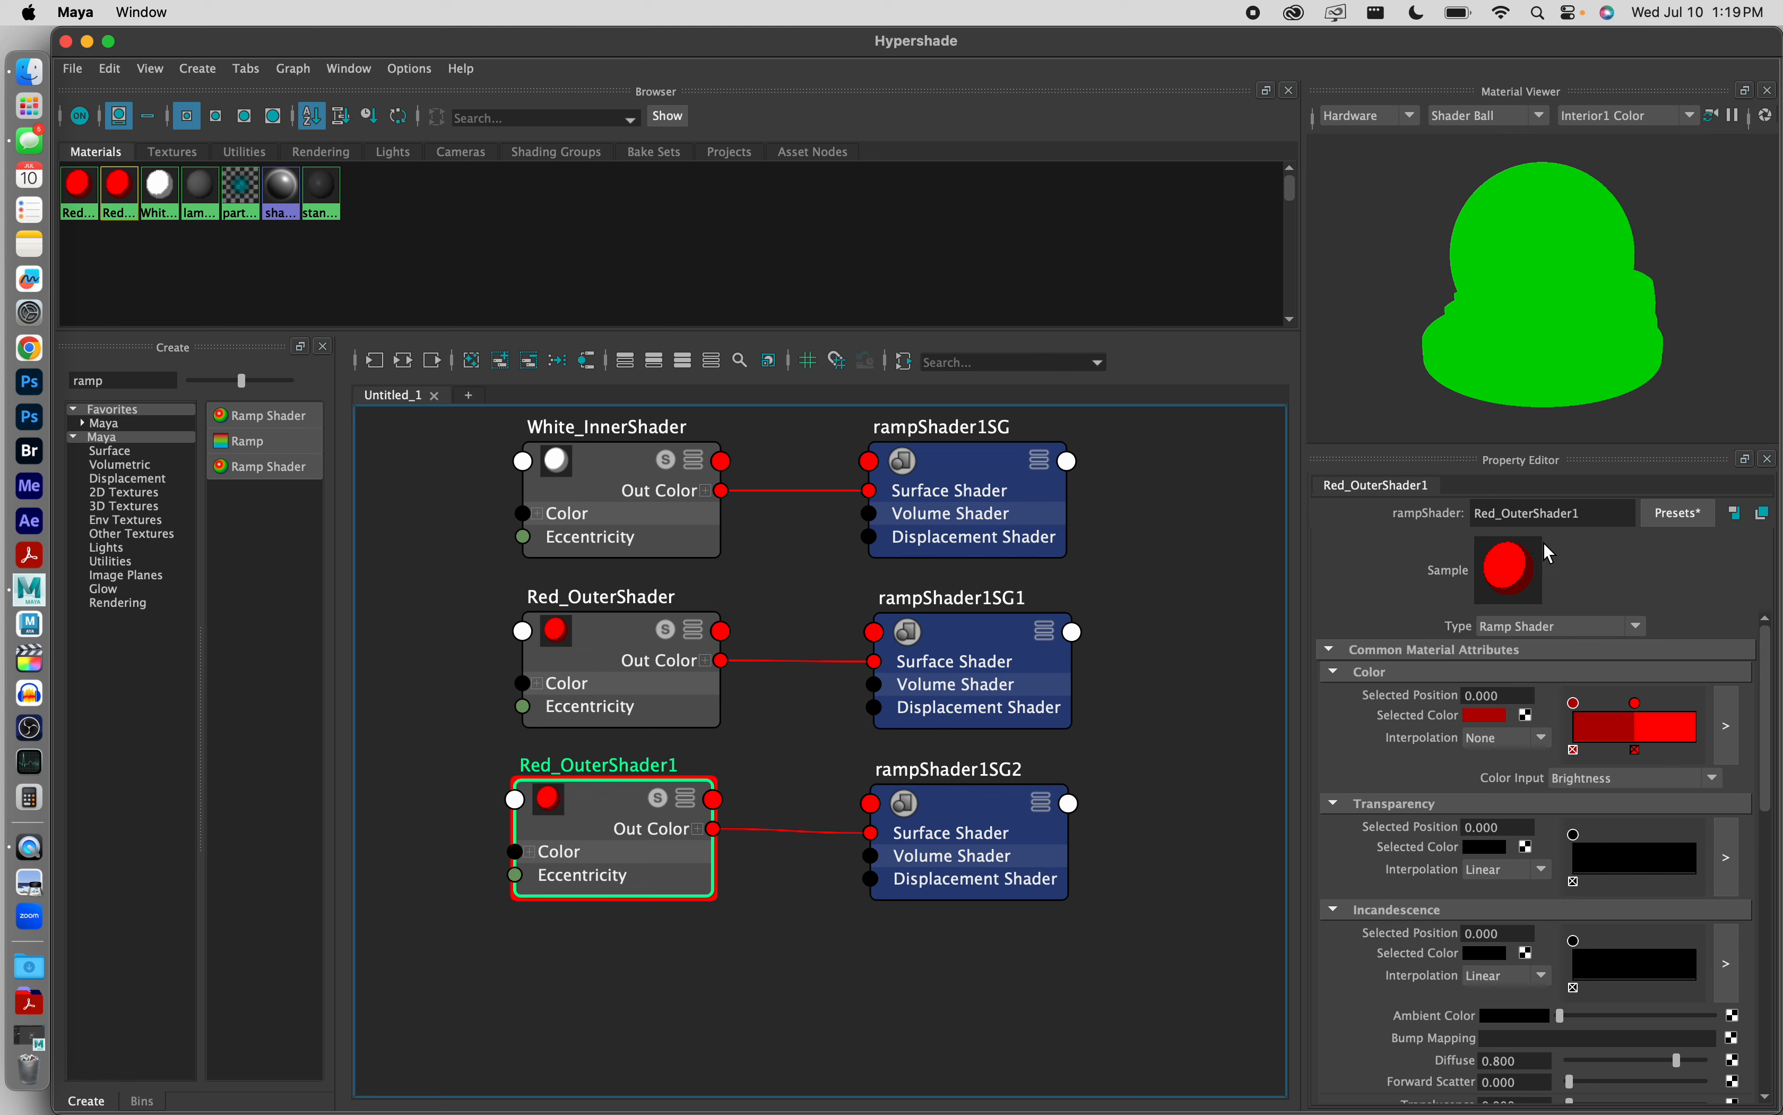
{"action": "left_click", "coordinate": [1499, 513]}
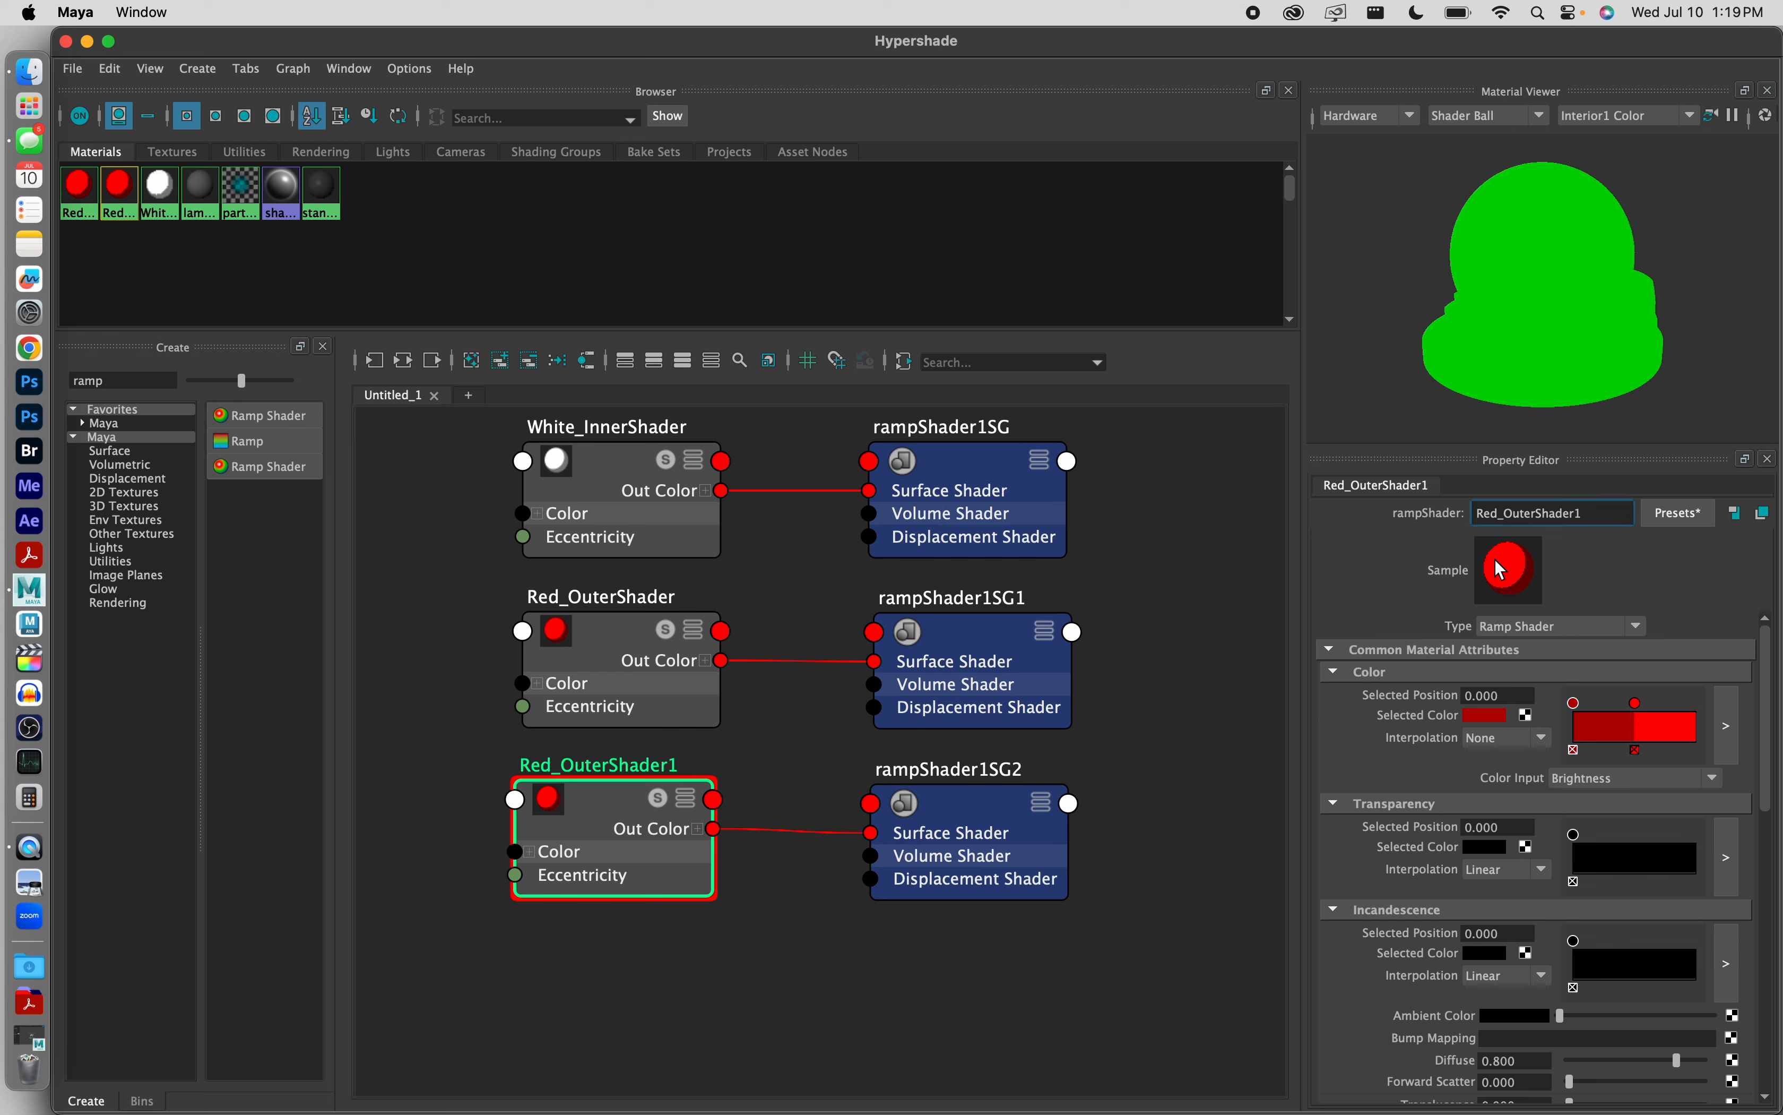
{"action": "key", "text": "BackSpace"}
{"action": "key", "text": "BackSpace"}
{"action": "key", "text": "BackSpace"}
{"action": "type", "text": "Blue"}
Step: Set the color ramp marker at position 0.000 of Blue_OuterShader to a darkened blue with hue 240 and saturation 1
{"action": "left_click", "coordinate": [1574, 703]}
{"action": "left_click", "coordinate": [1489, 715]}
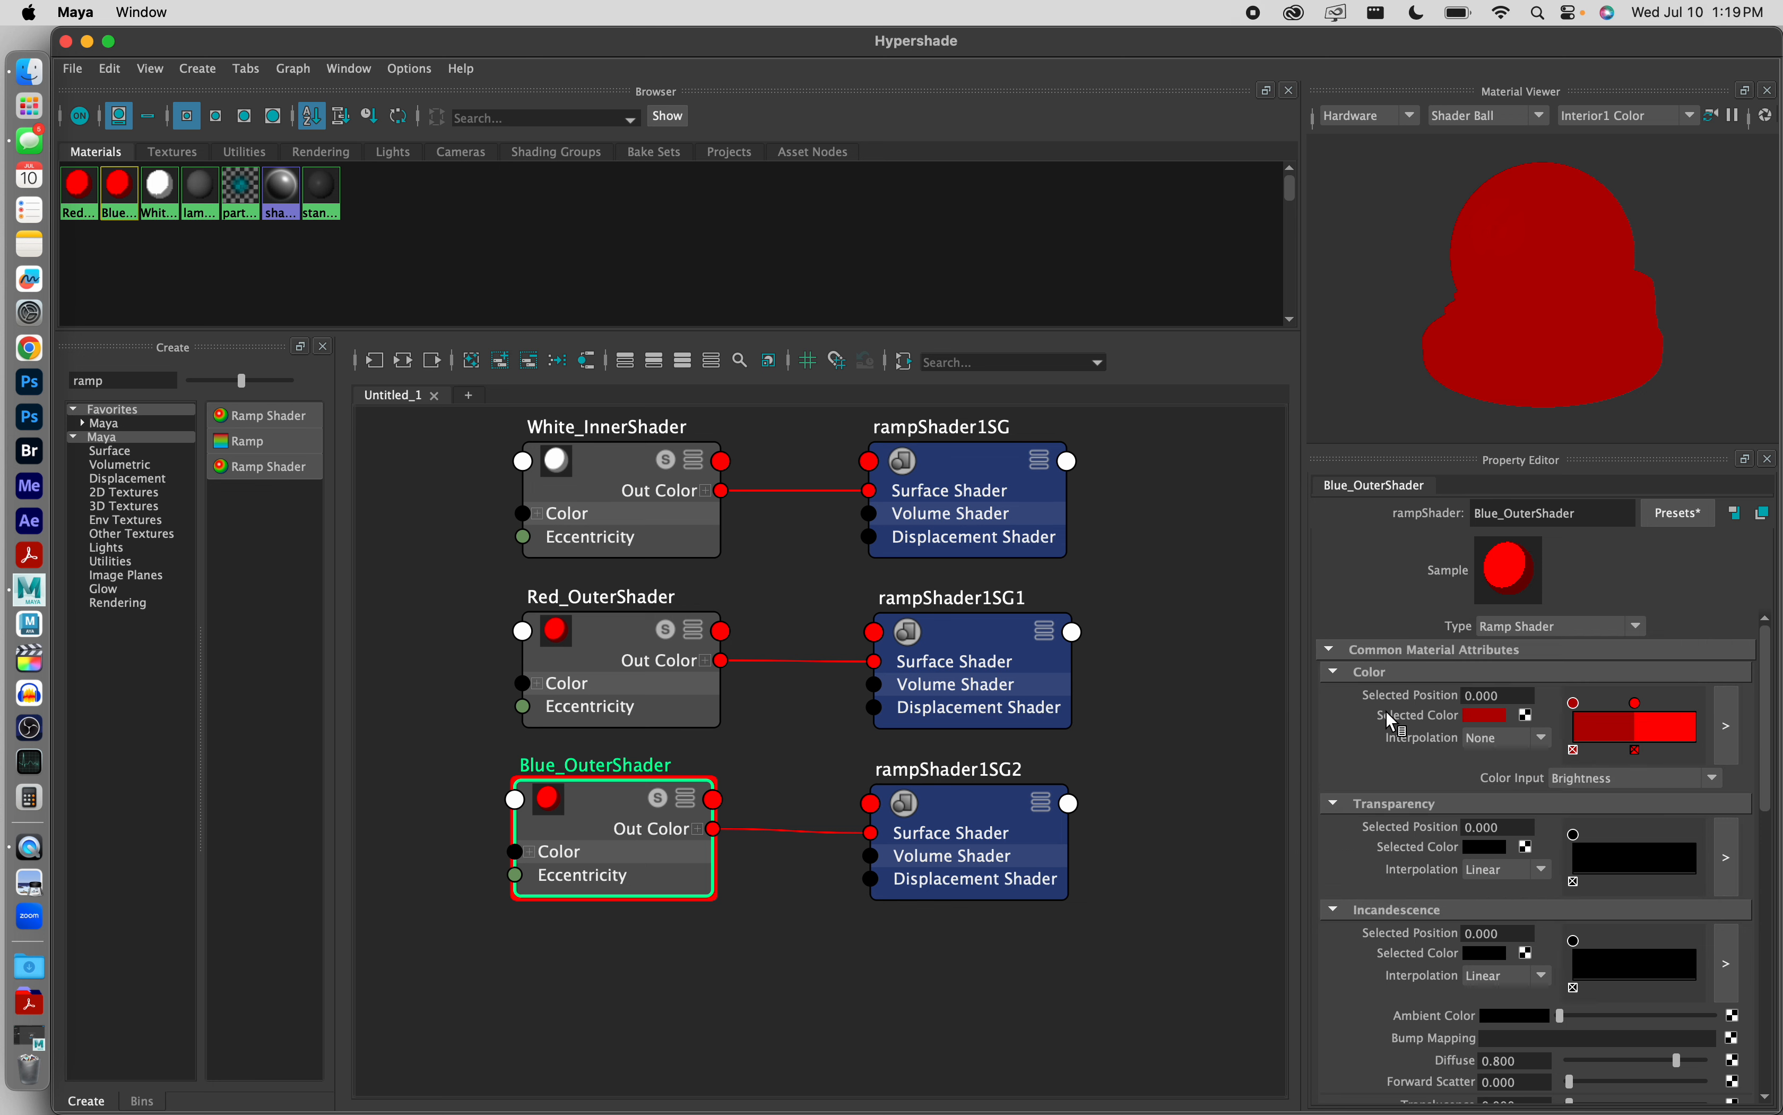
{"action": "left_click", "coordinate": [1497, 716]}
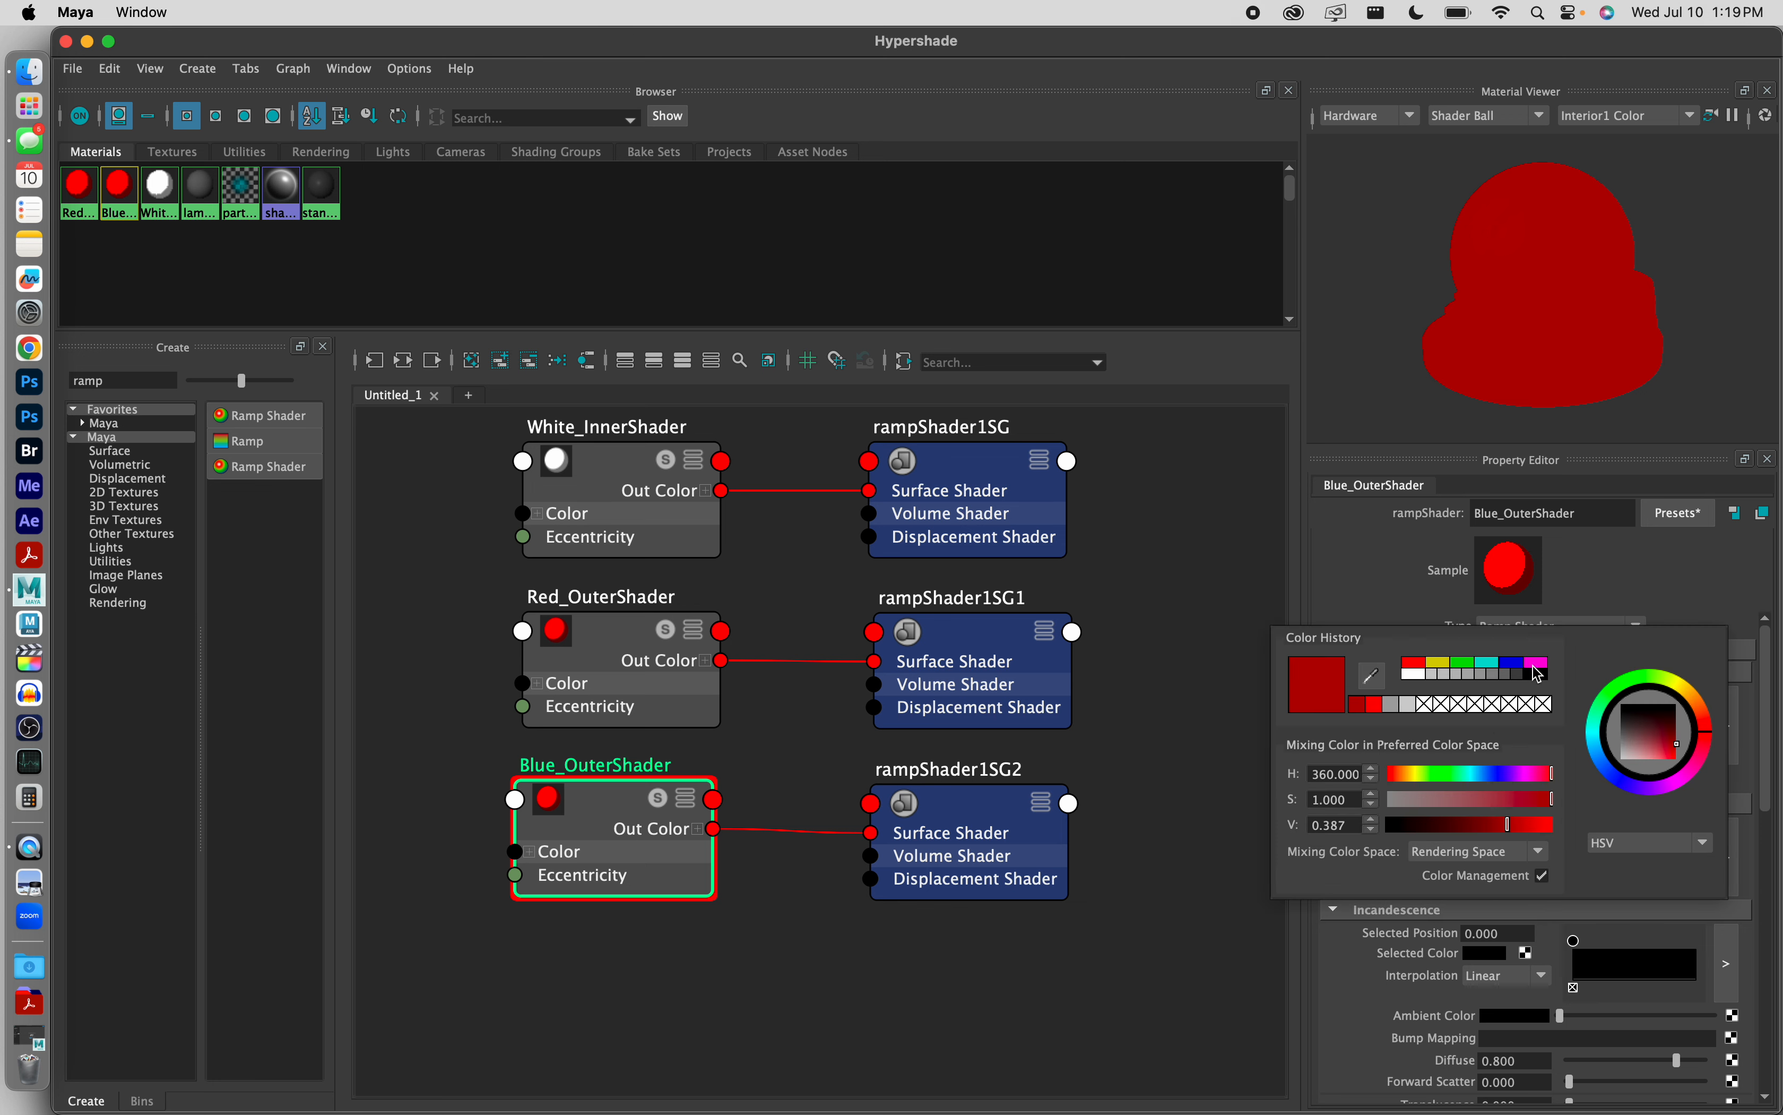
{"action": "left_click", "coordinate": [1512, 667]}
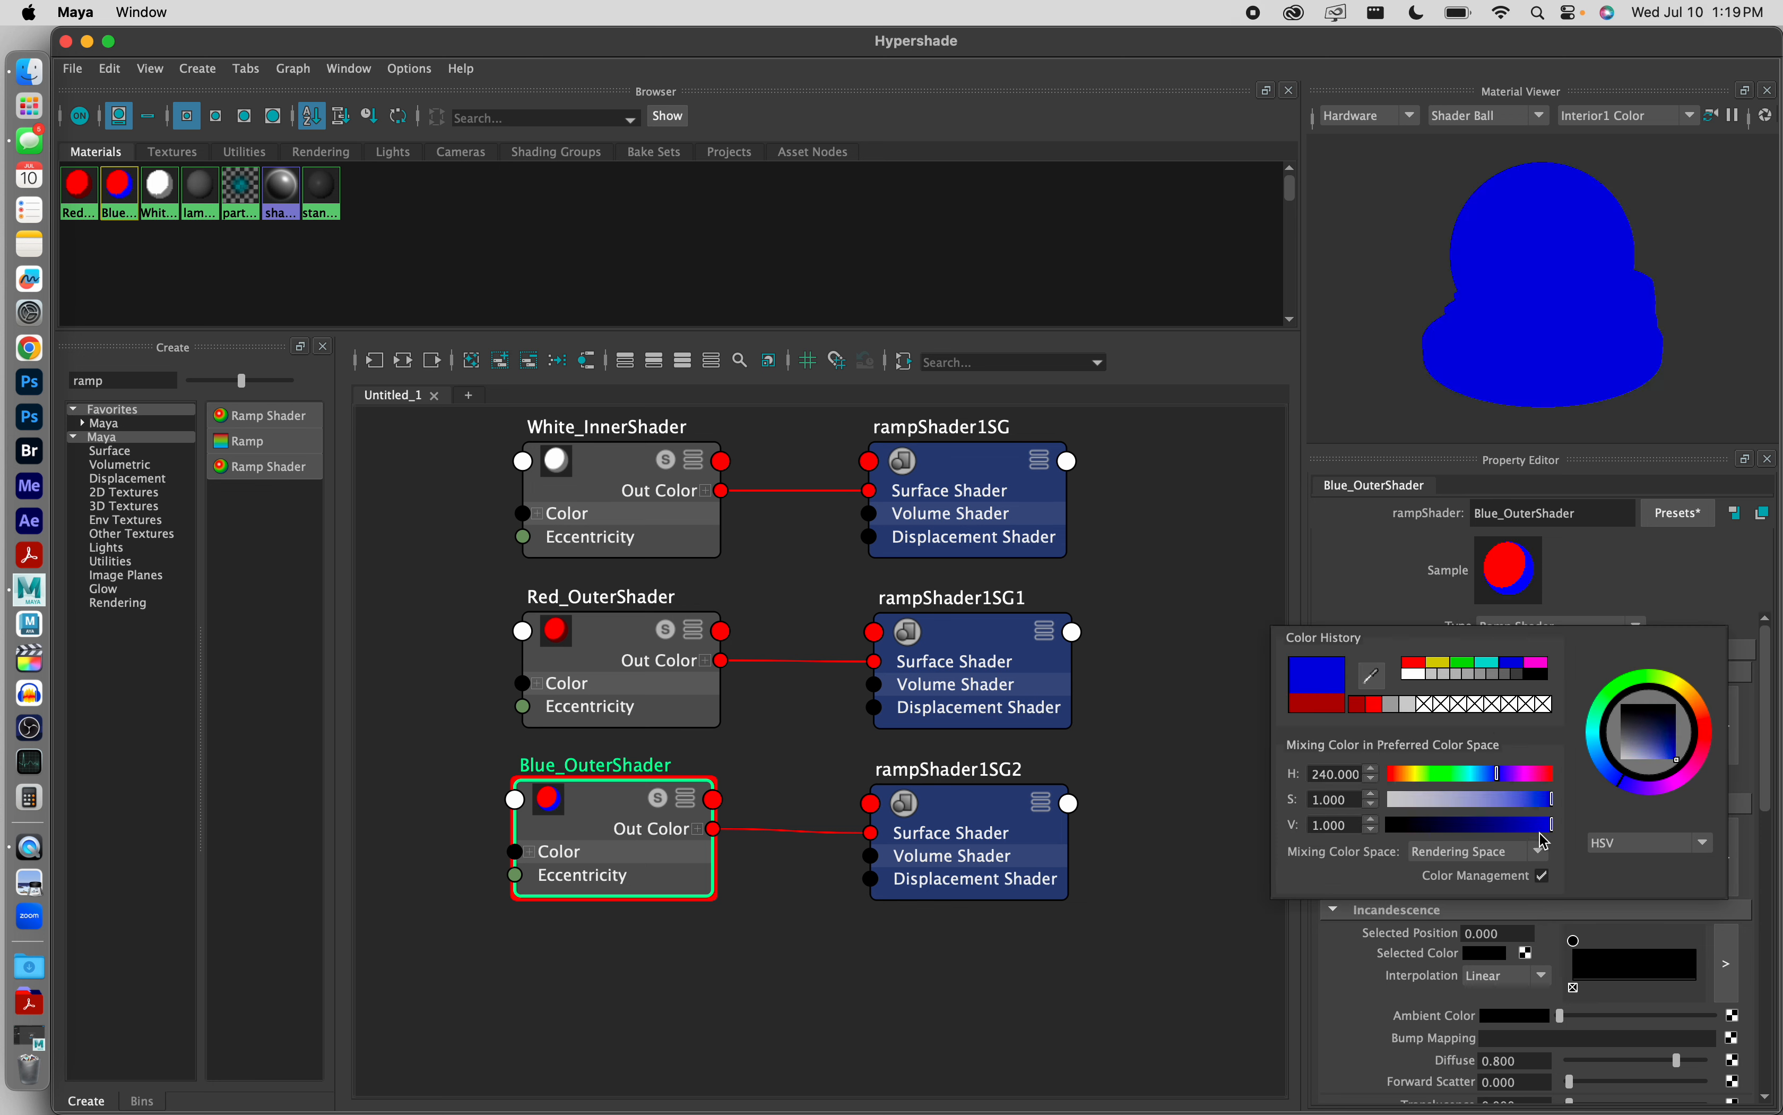
{"action": "left_click_drag", "start_coordinate": [1551, 828], "coordinate": [1519, 829]}
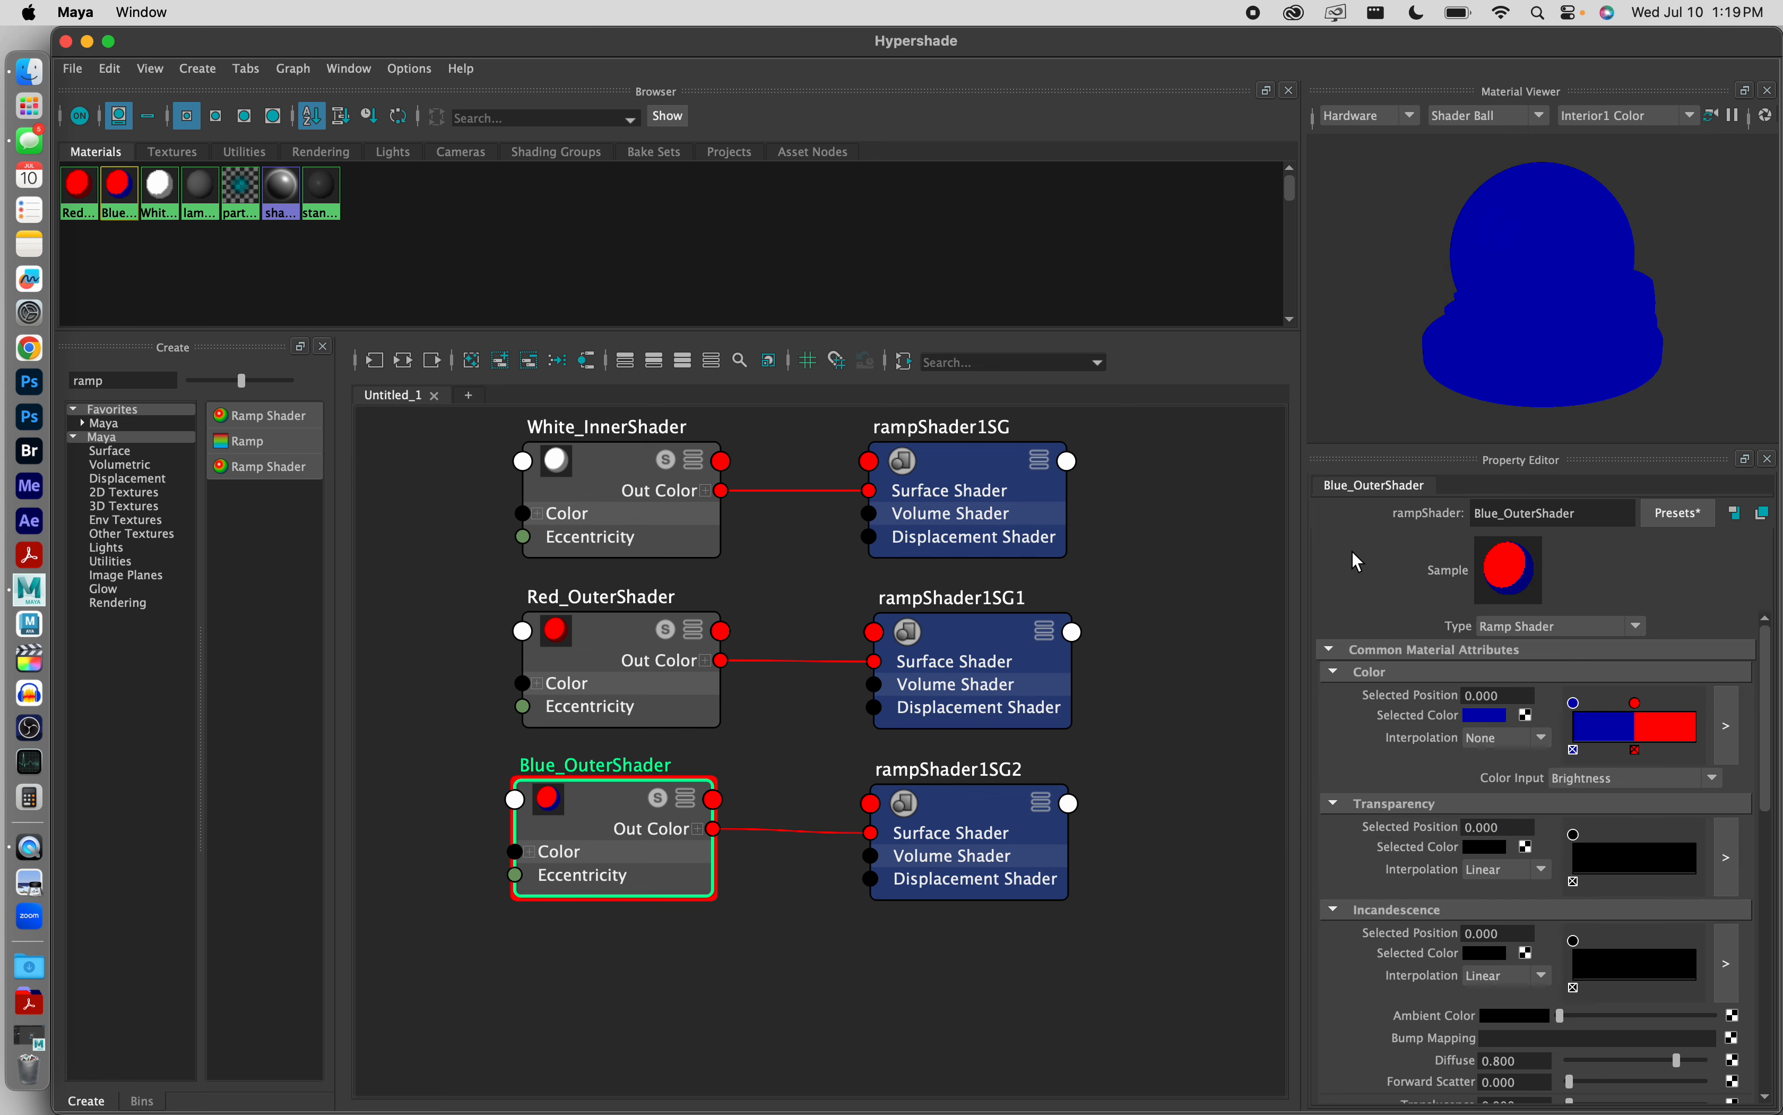
Step: Set the color ramp marker at position 0.500 of Blue_OuterShader to bright blue and close the Hypershade
{"action": "left_click", "coordinate": [1638, 703]}
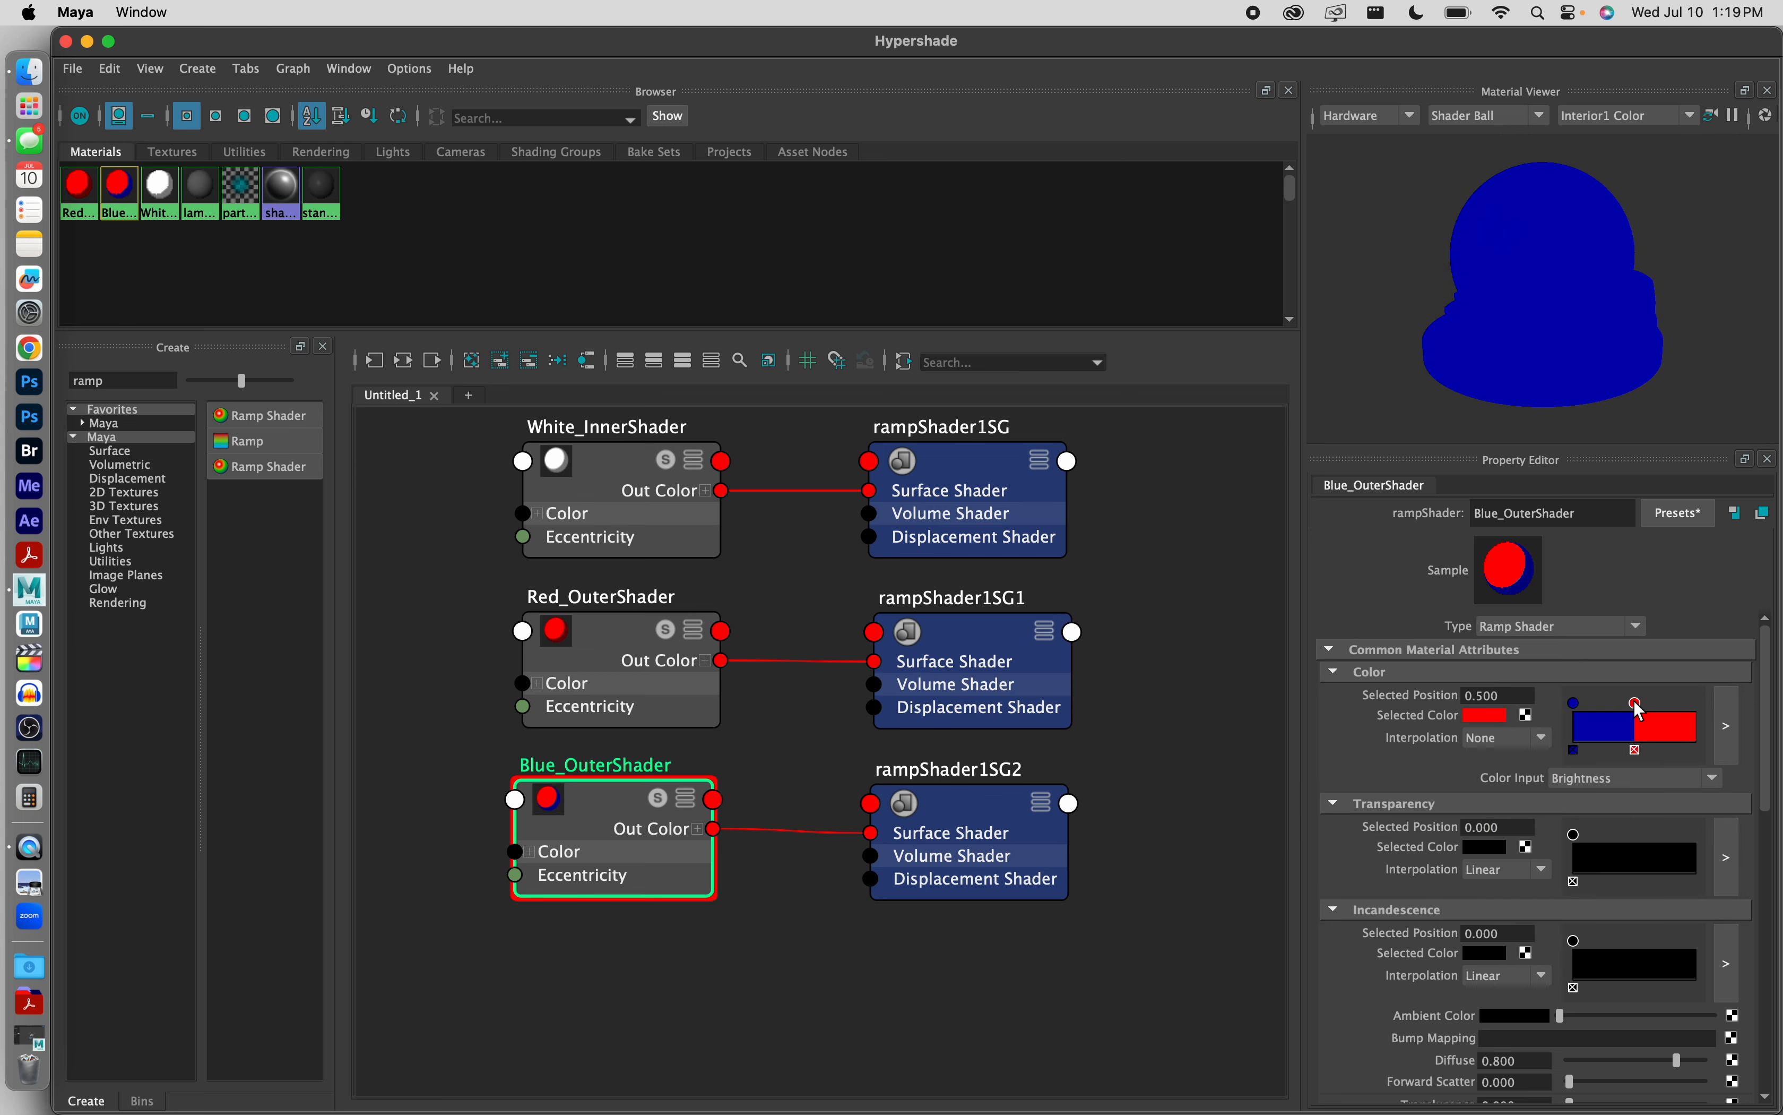
{"action": "left_click", "coordinate": [1496, 716]}
{"action": "left_click", "coordinate": [1515, 662]}
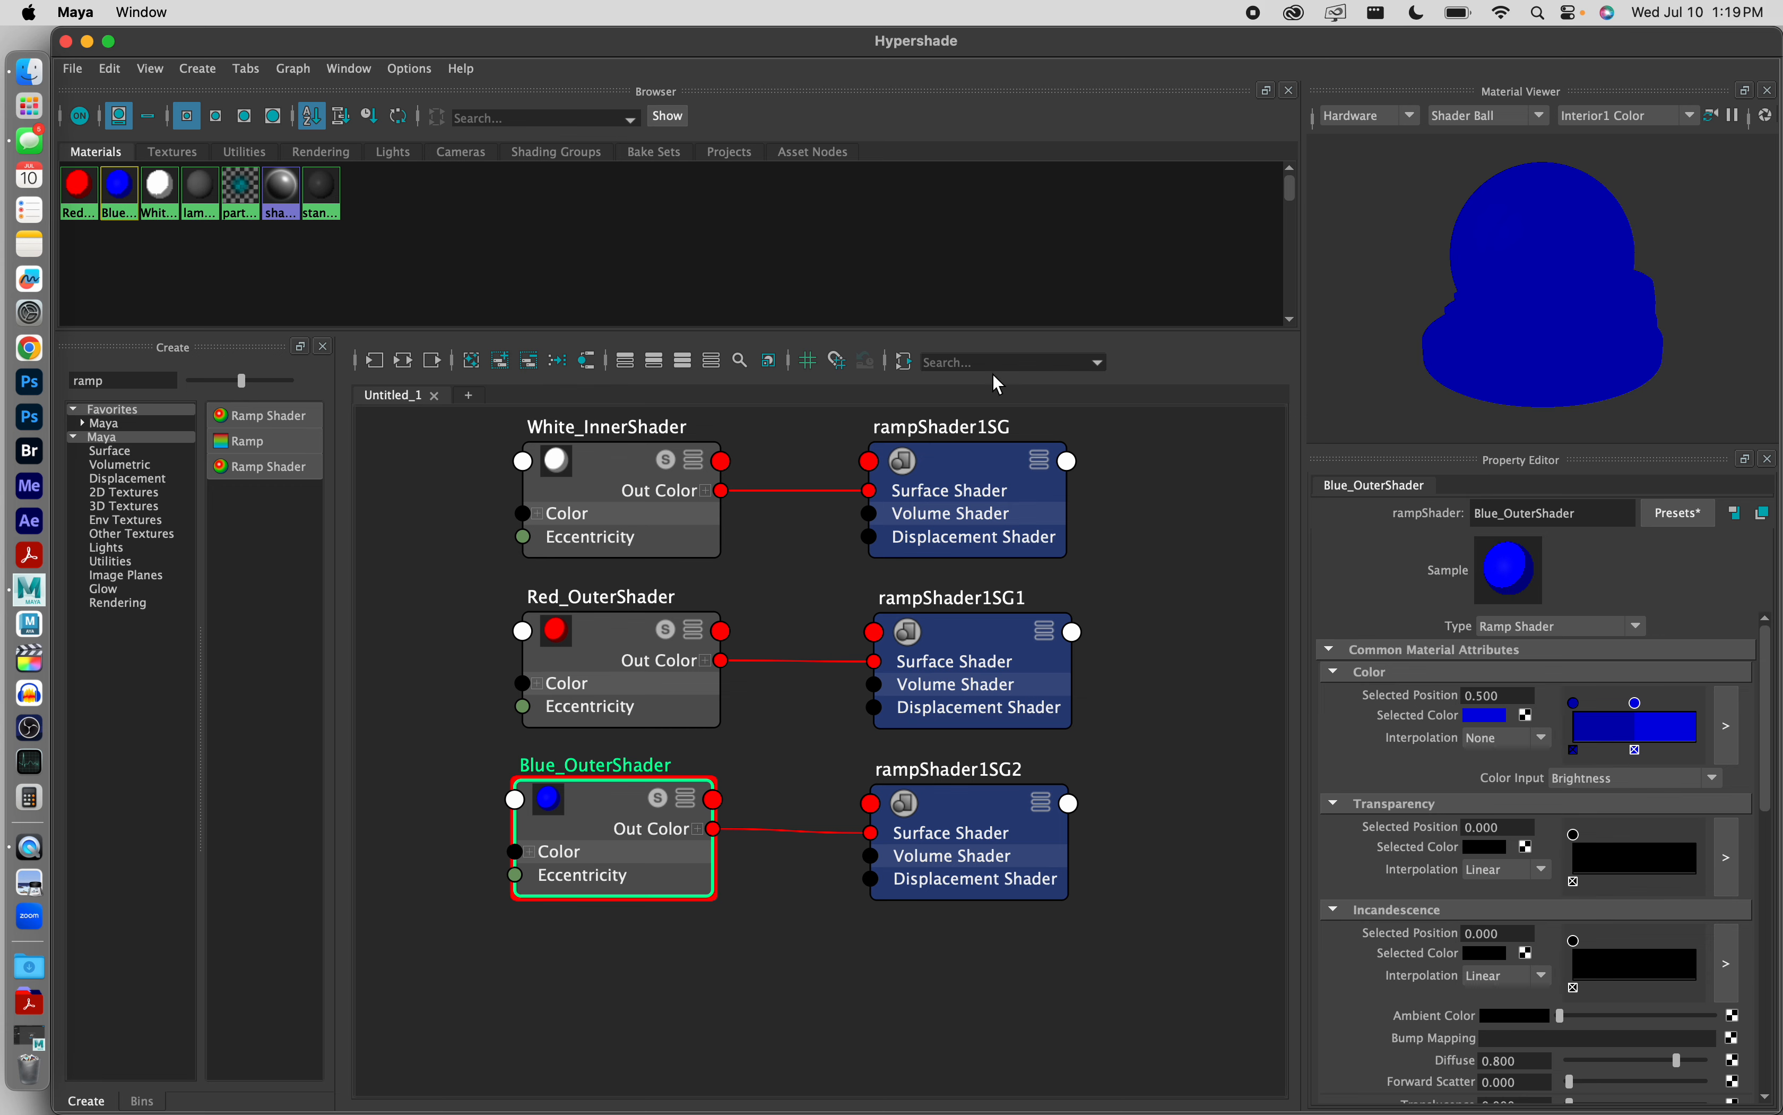
{"action": "left_click", "coordinate": [67, 43]}
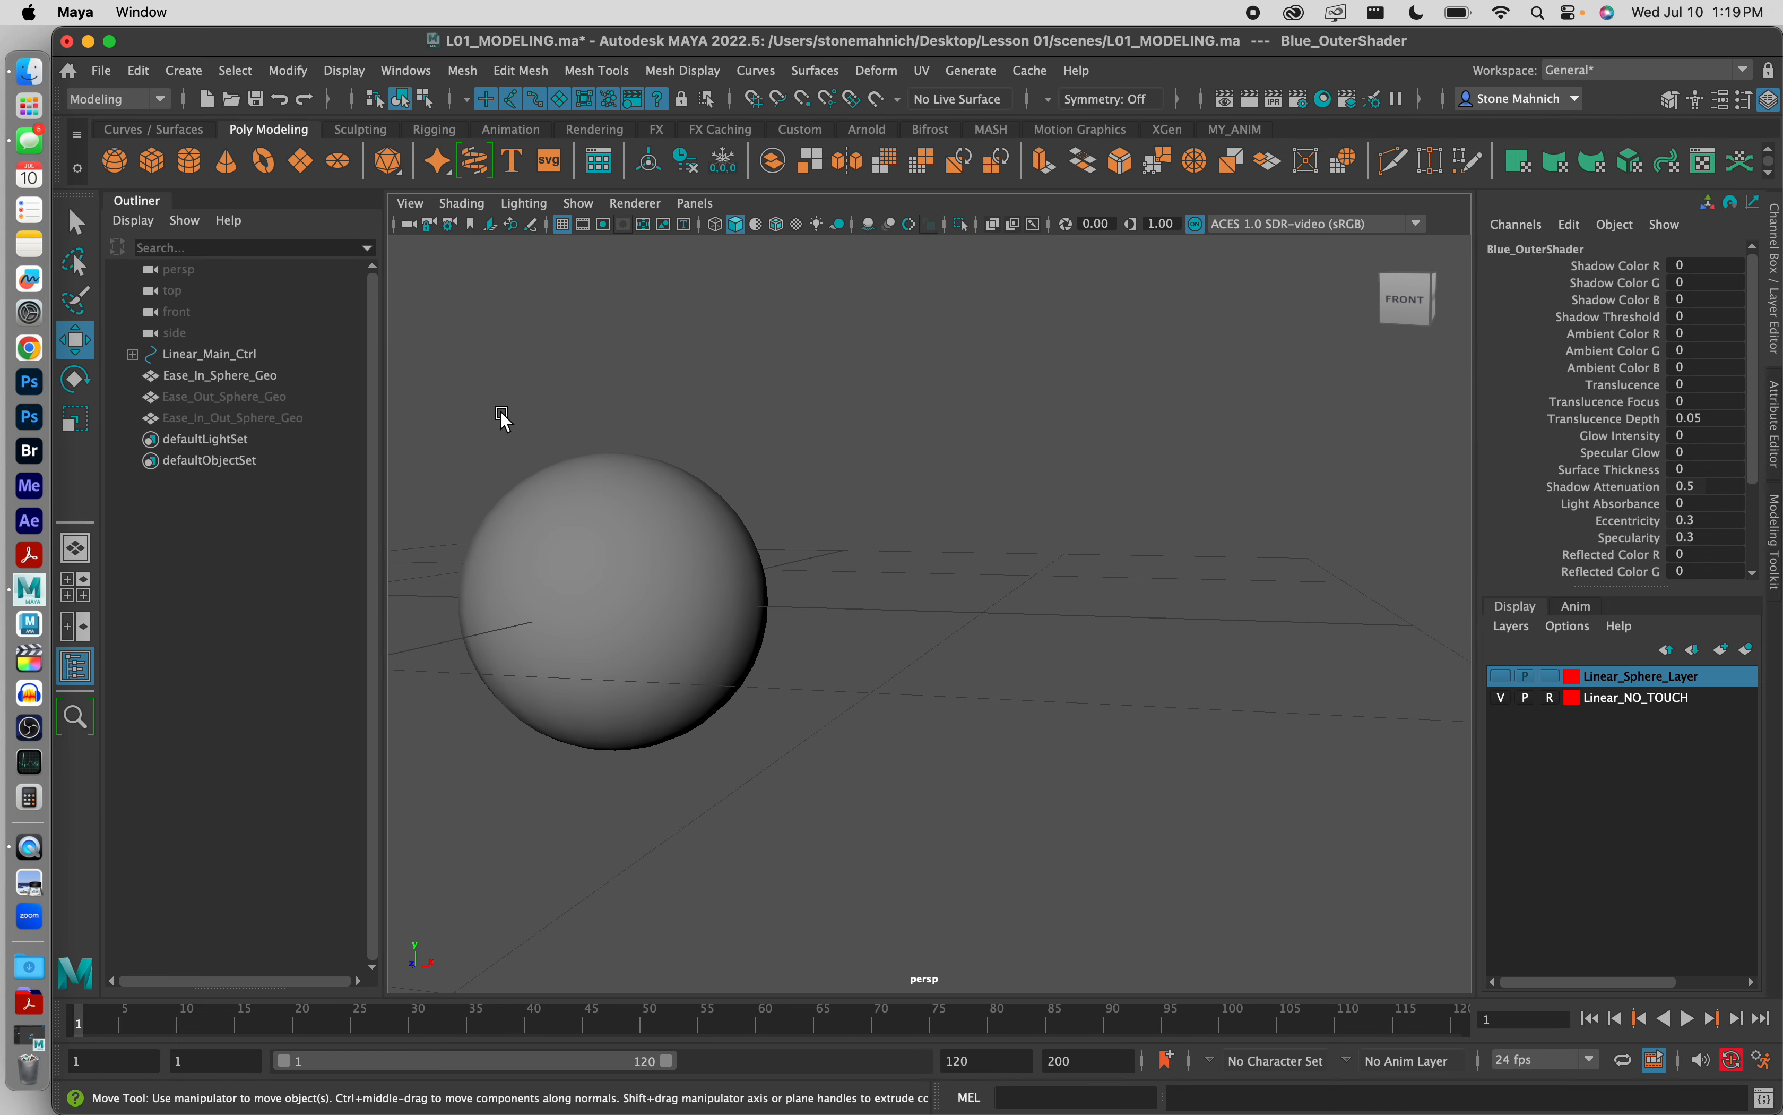
Step: Assign the existing material Blue_OuterShader to Ease_In_Sphere_Geo and deselect the sphere
{"action": "left_click", "coordinate": [619, 526]}
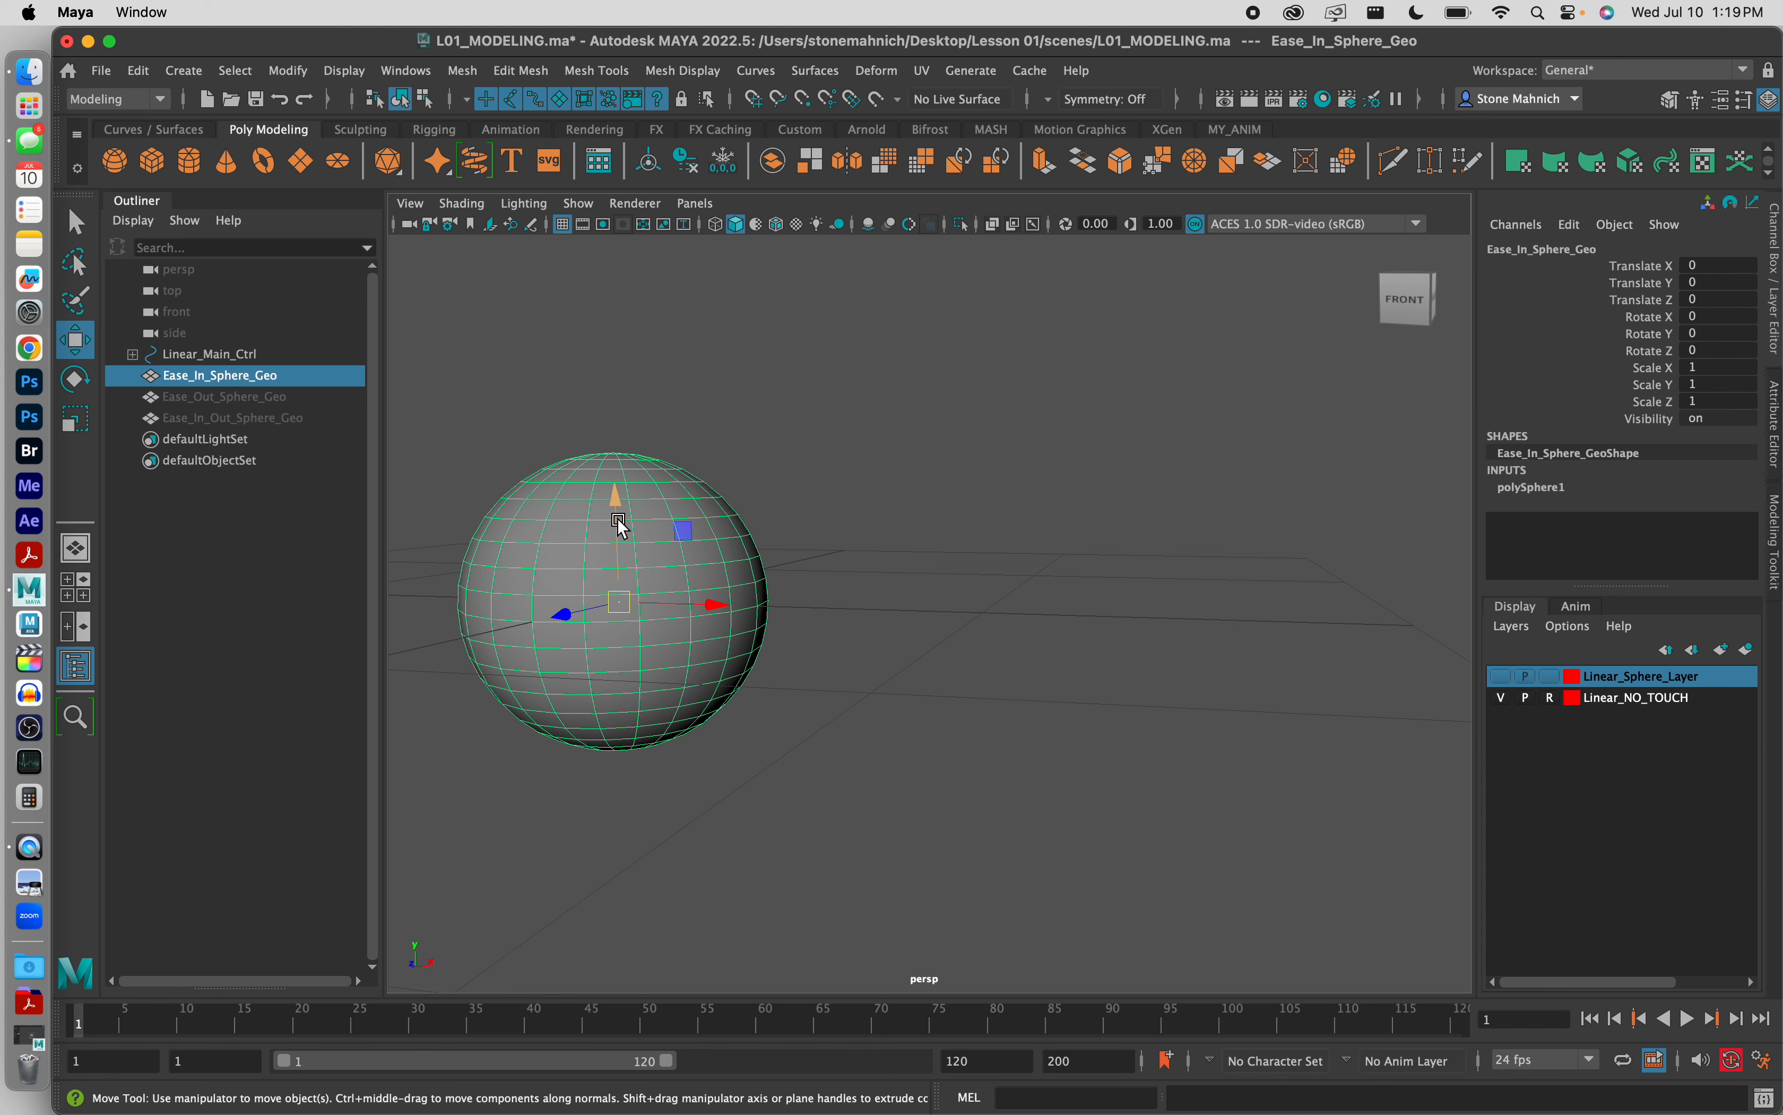
{"action": "right_click", "coordinate": [620, 533]}
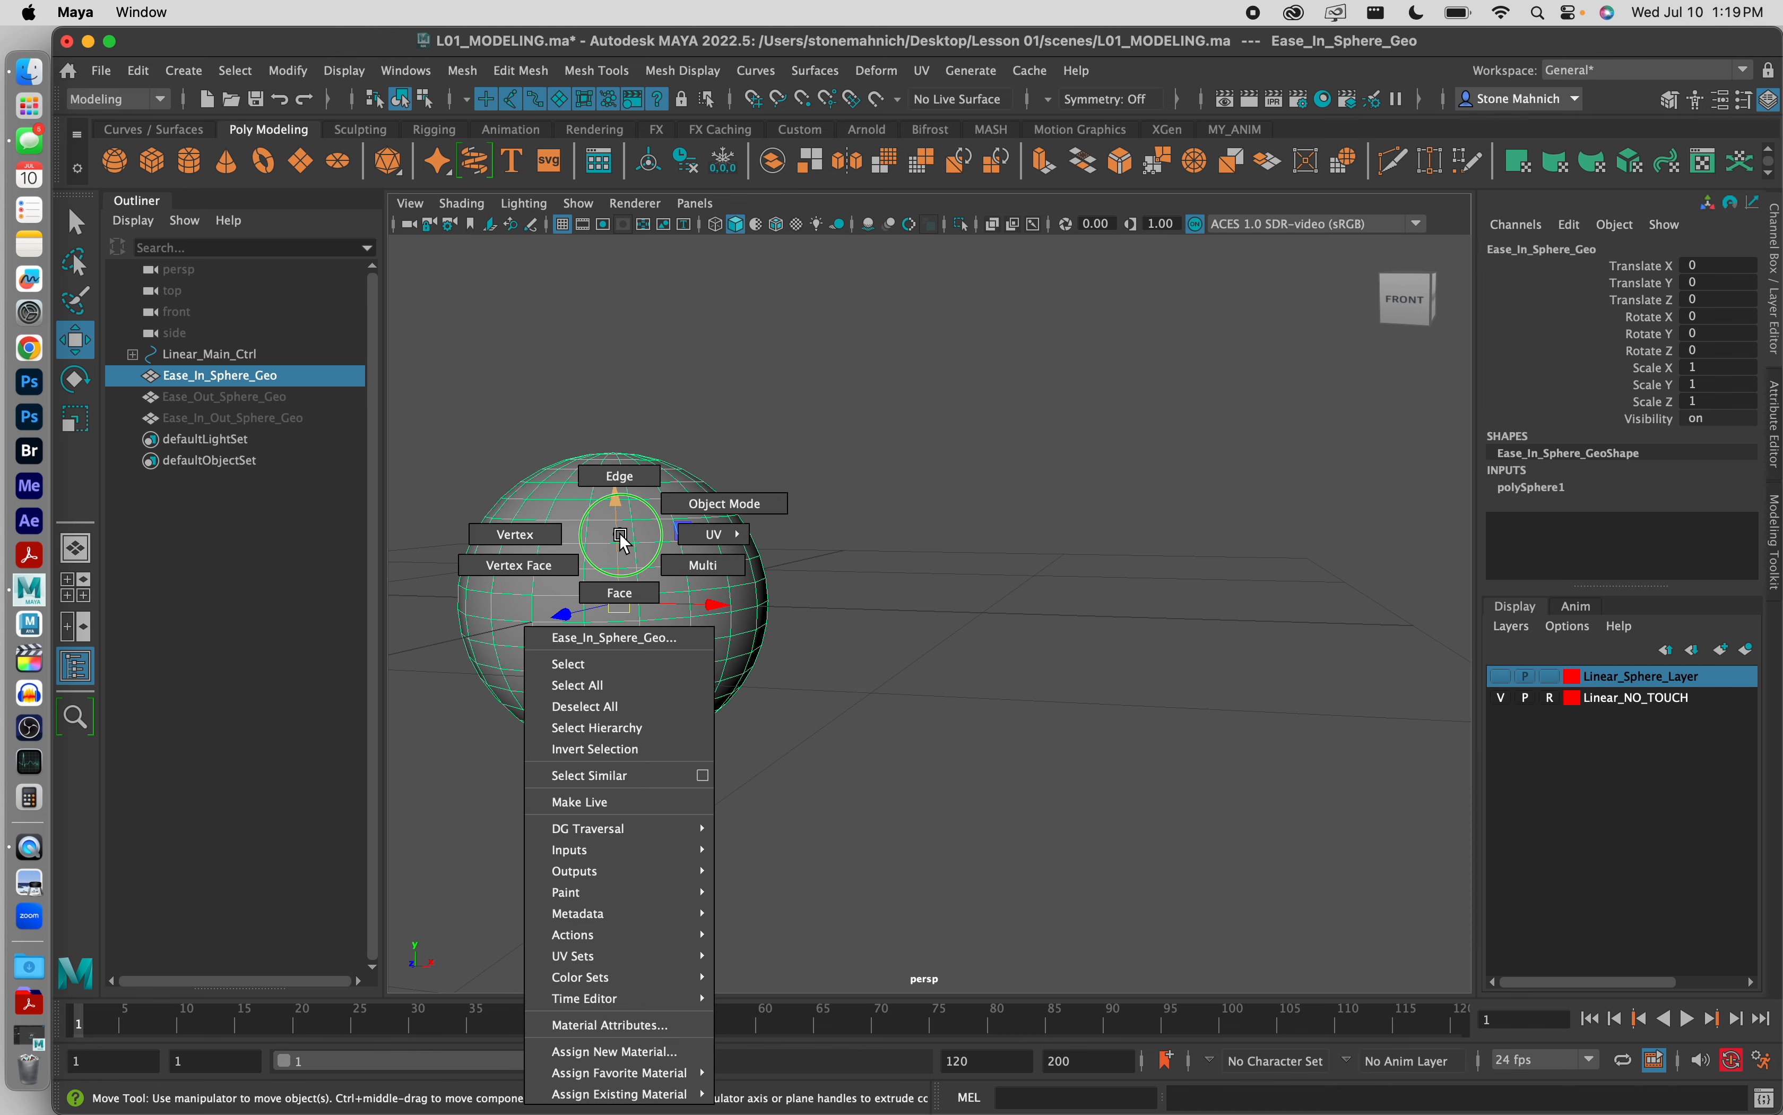
{"action": "right_click_drag", "start_coordinate": [621, 537], "coordinate": [837, 1012]}
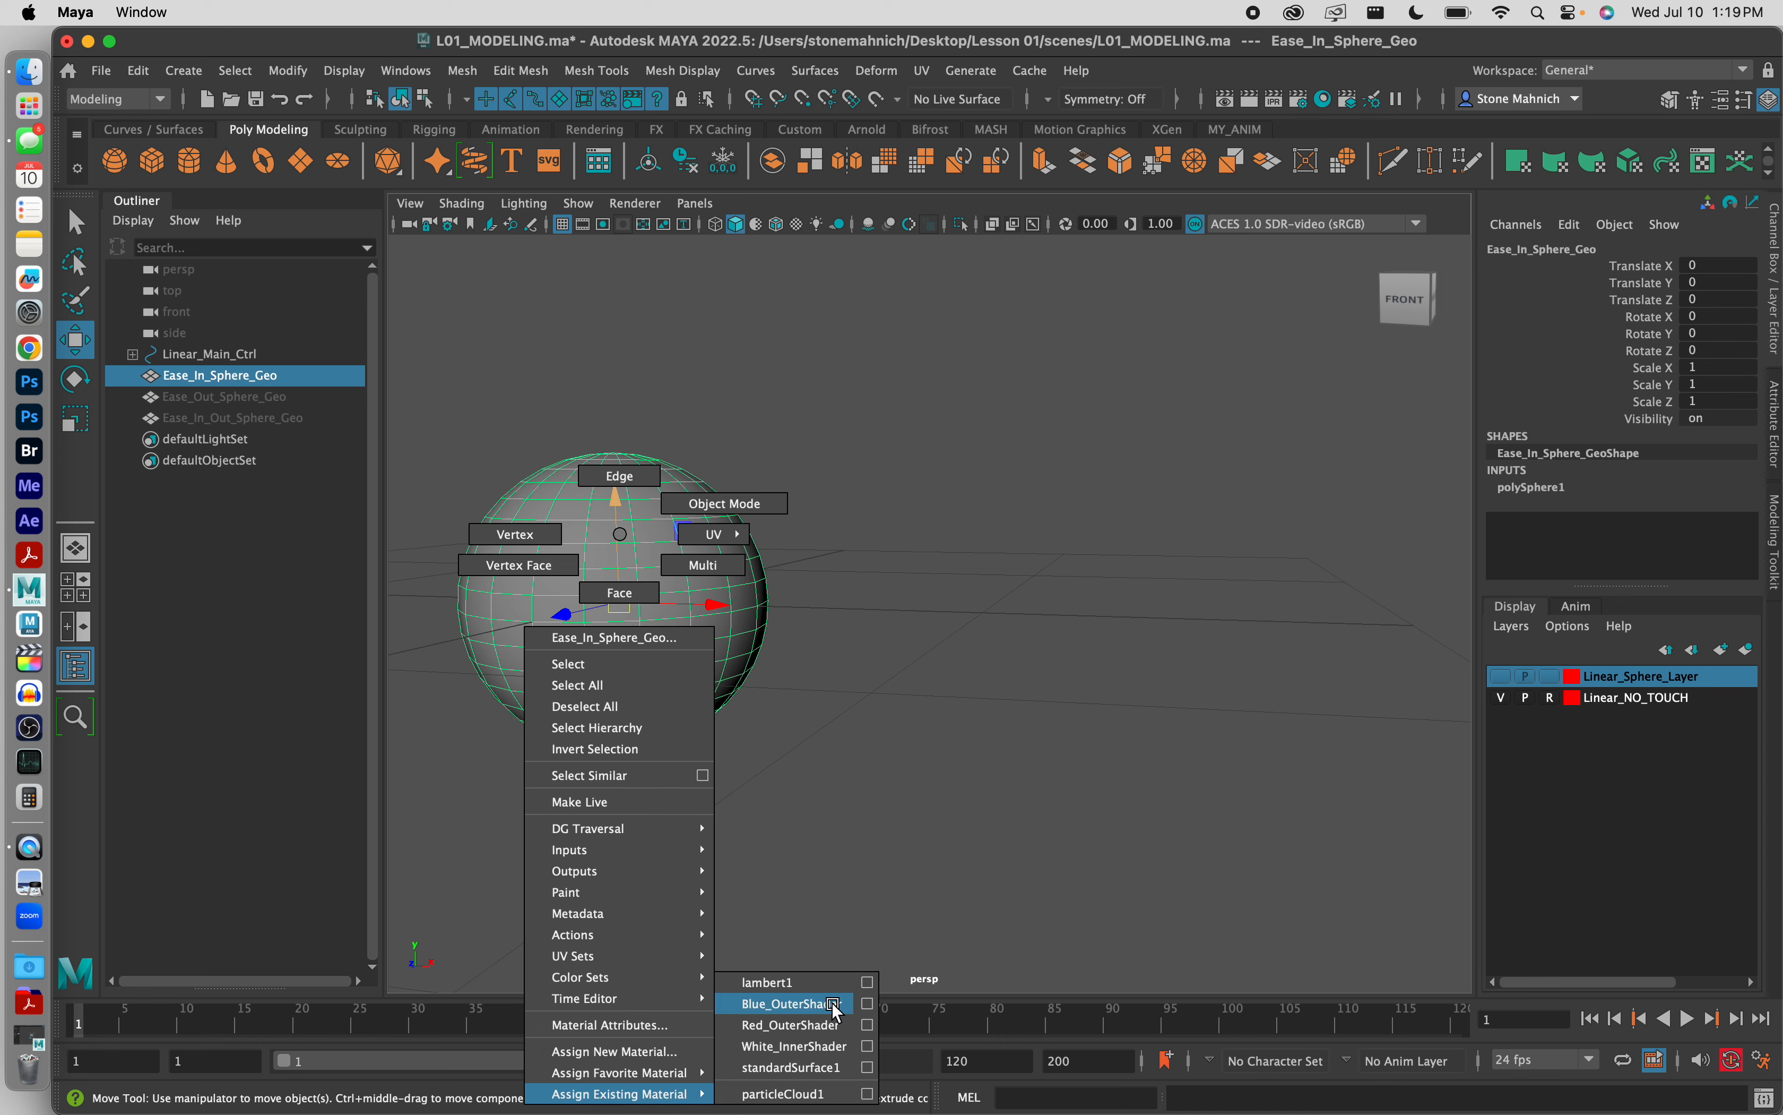
{"action": "left_click", "coordinate": [805, 1004]}
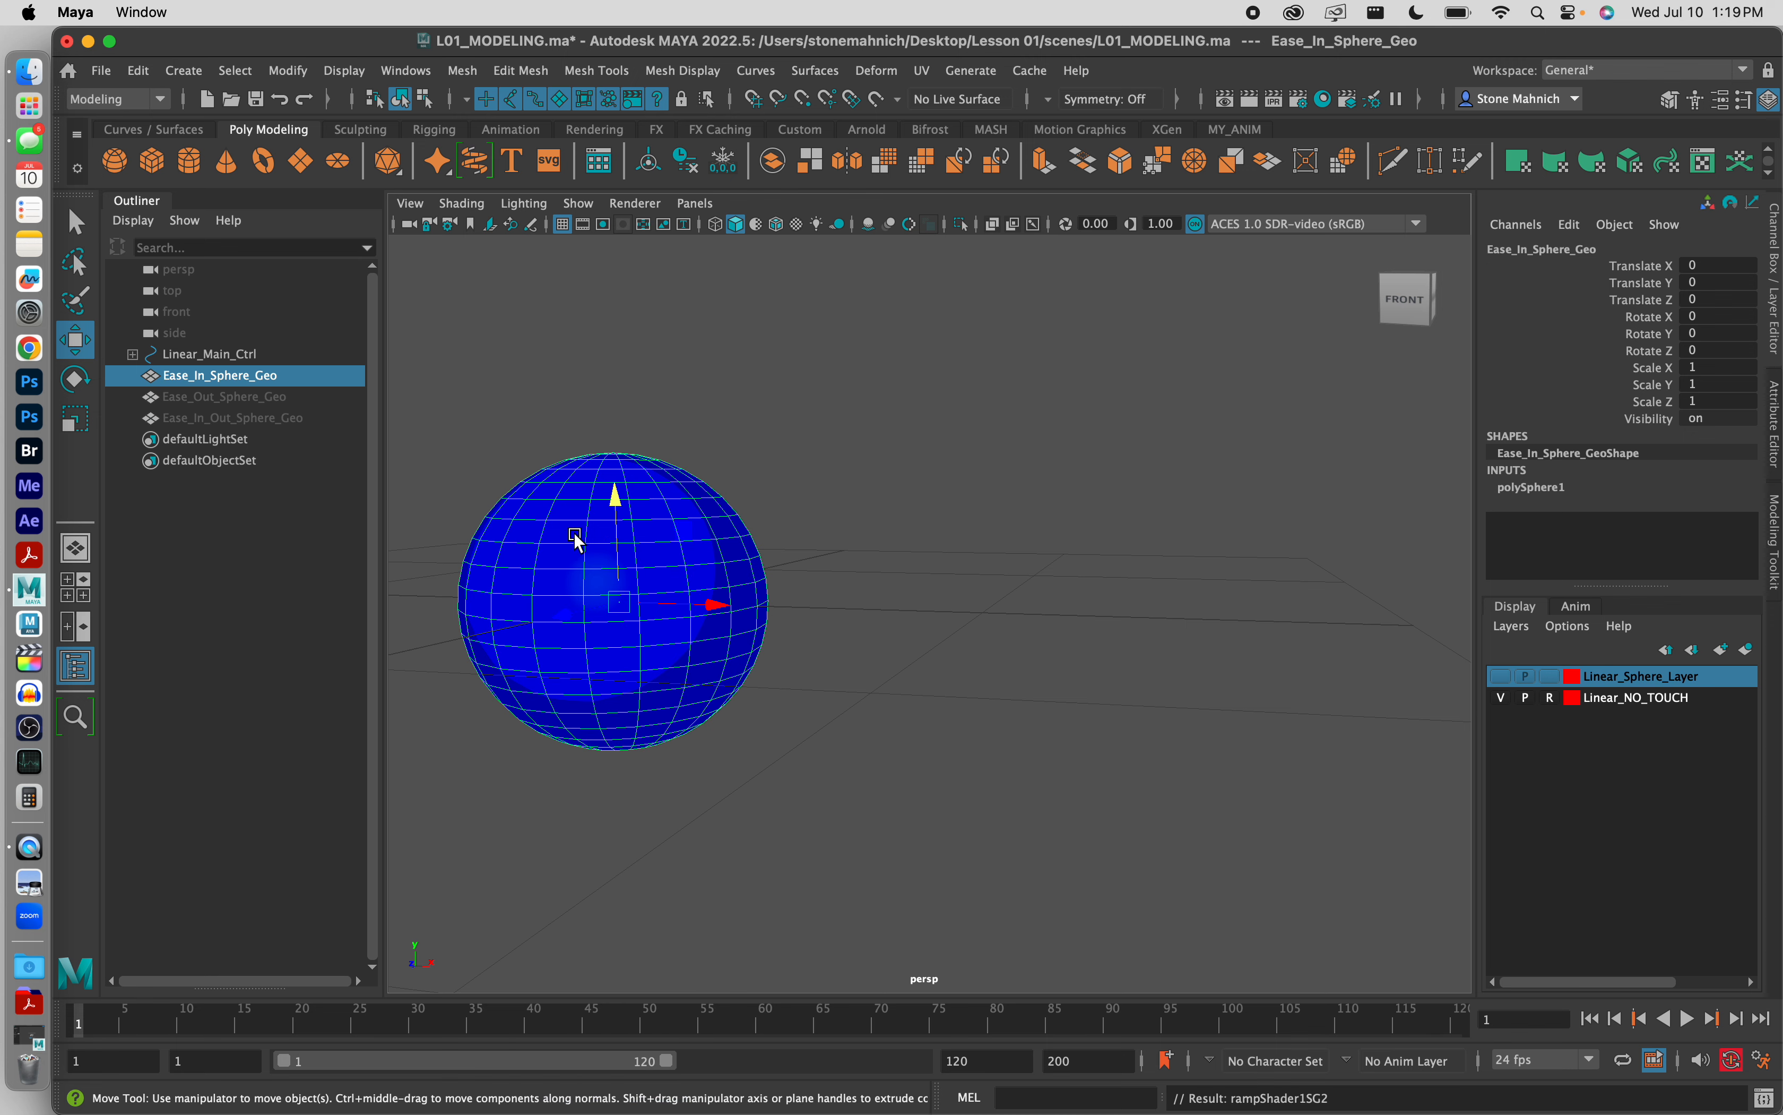
{"action": "left_click", "coordinate": [808, 523]}
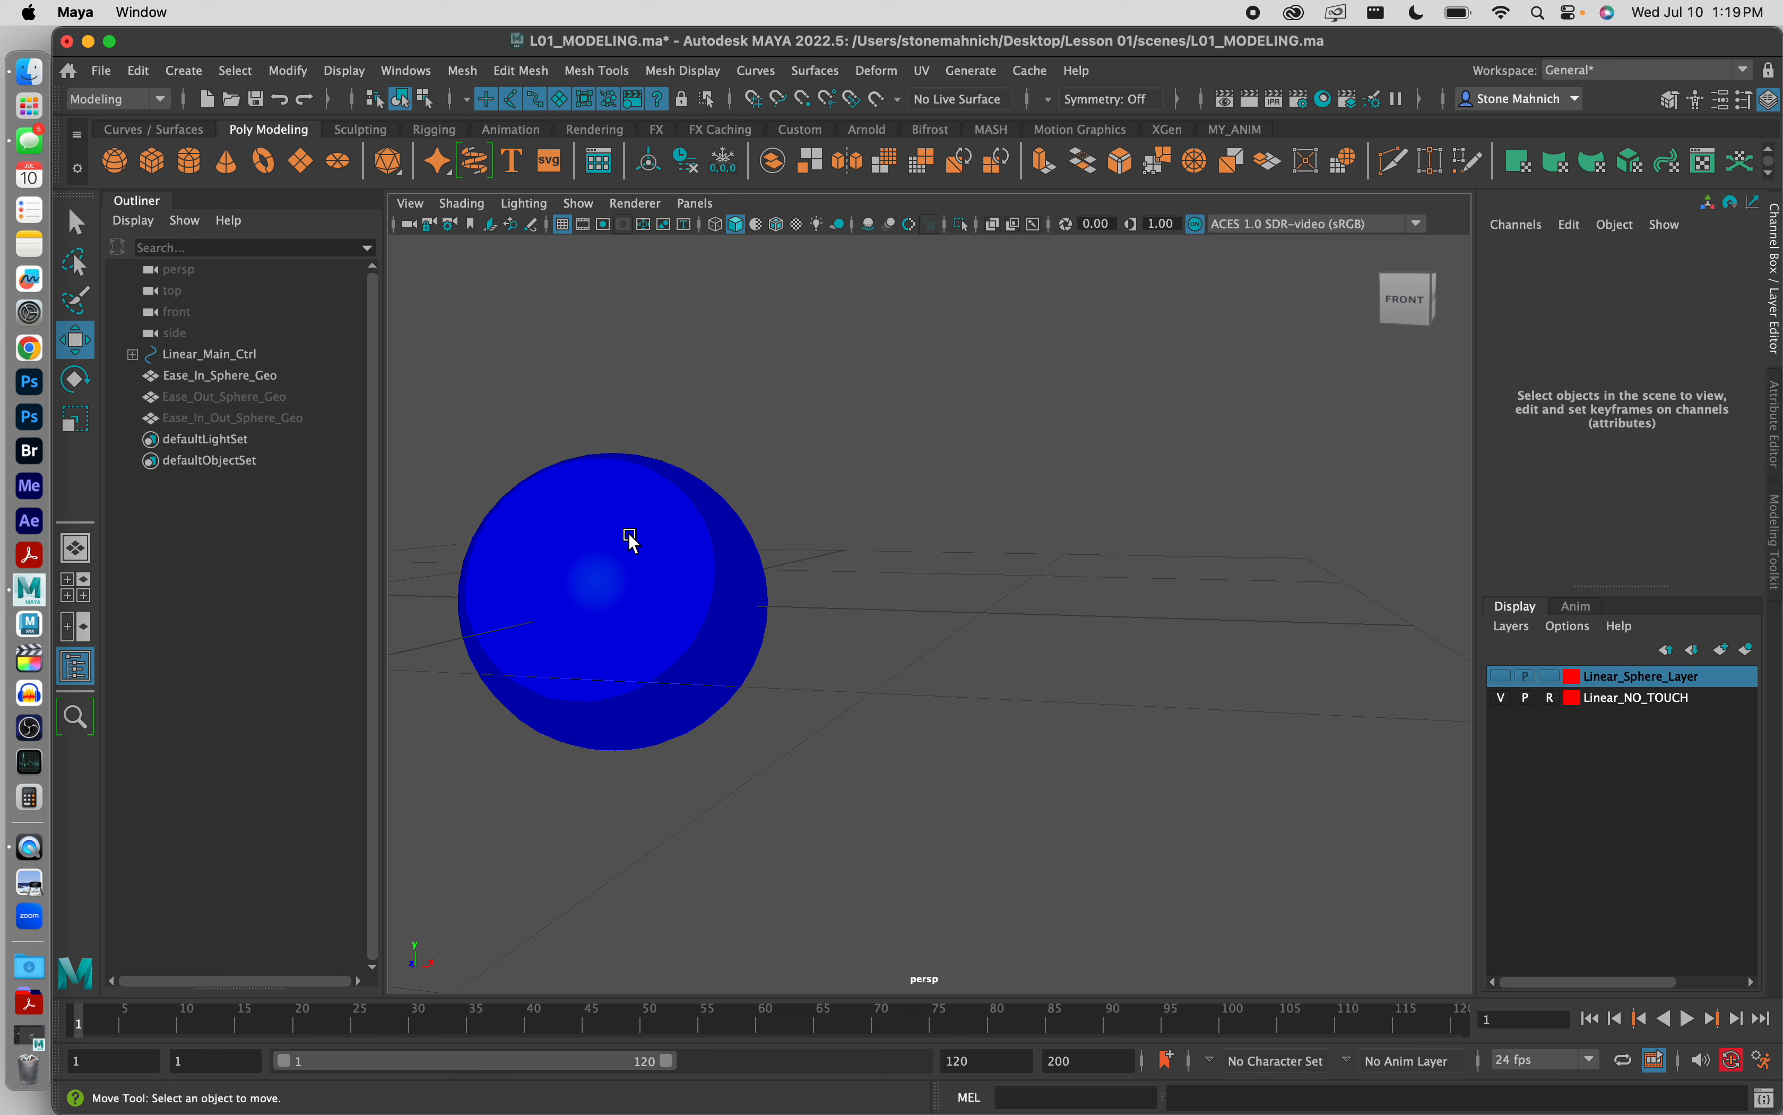
Step: Assign White_InnerShader to the two full face loops around the equator of Ease_In_Sphere_Geo
{"action": "middle_click_drag", "start_coordinate": [630, 522], "coordinate": [890, 540], "text": "alt"}
{"action": "scroll", "coordinate": [890, 540], "scroll_direction": "up", "scroll_amount": 4}
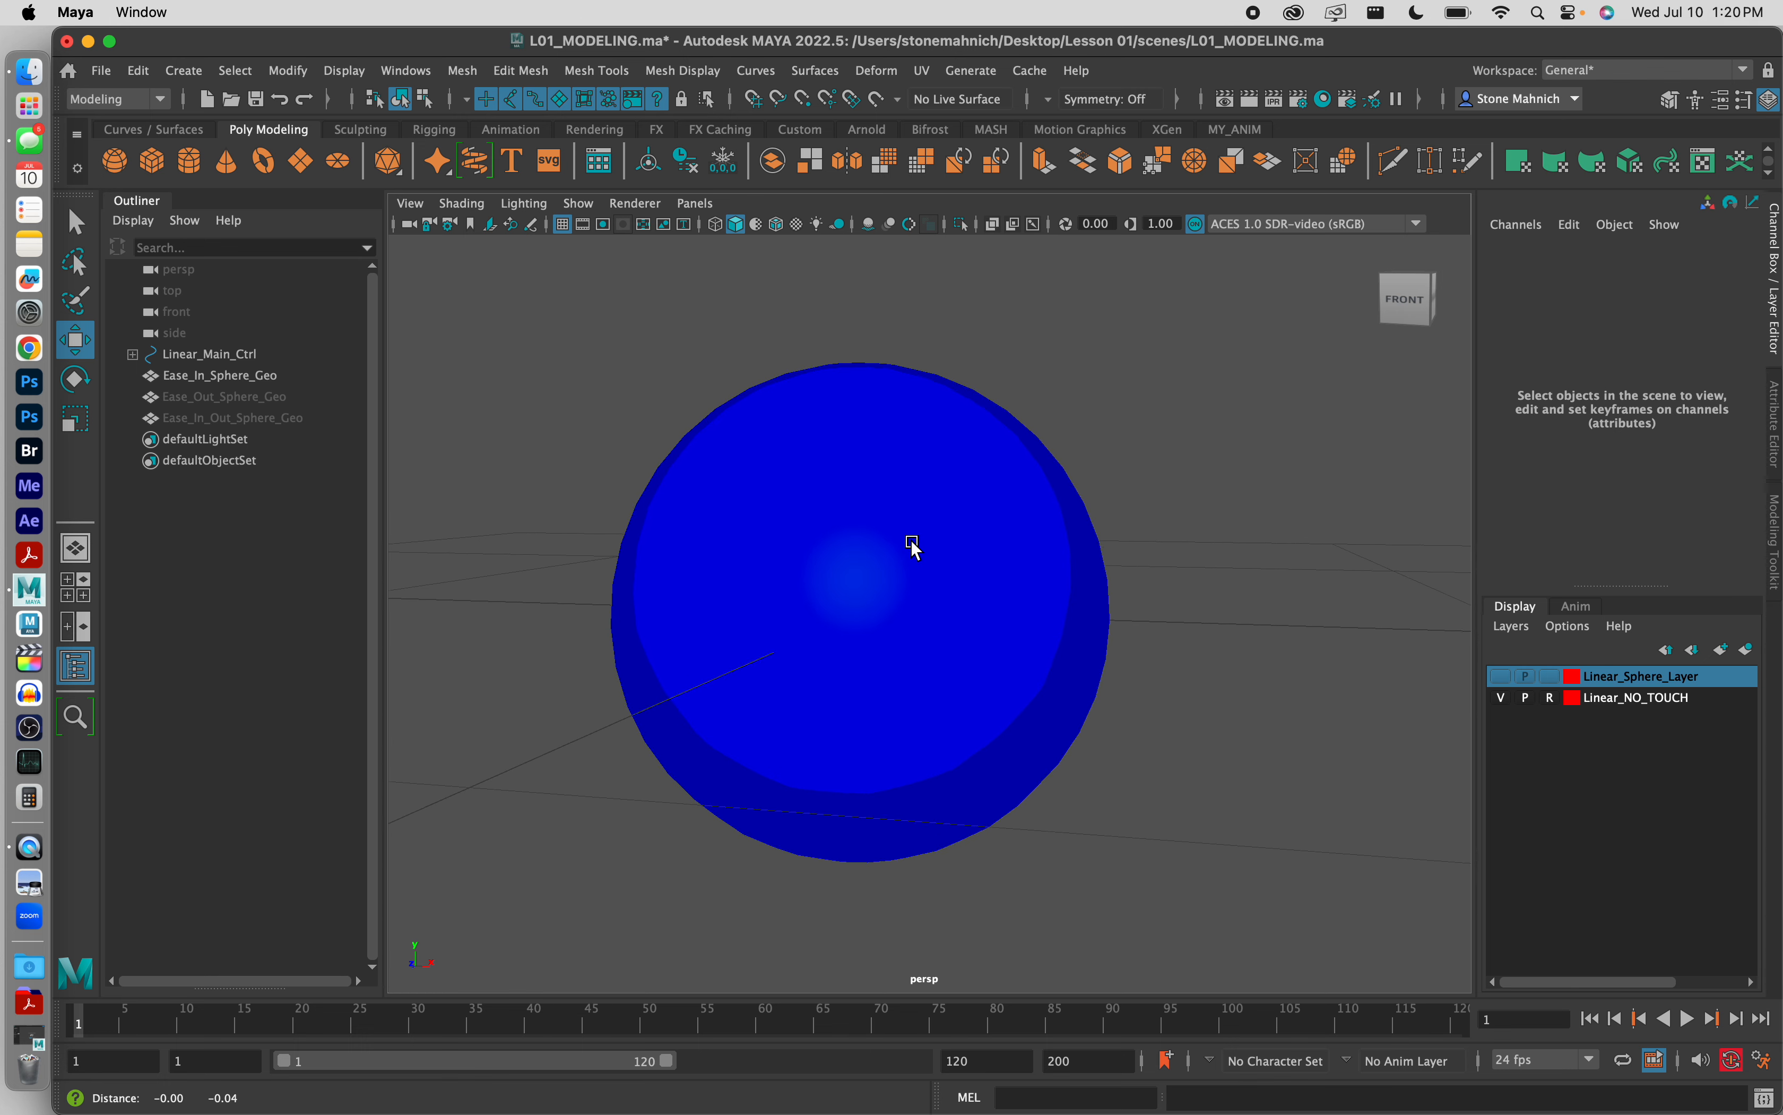
{"action": "scroll", "coordinate": [914, 553], "scroll_direction": "up", "scroll_amount": 2}
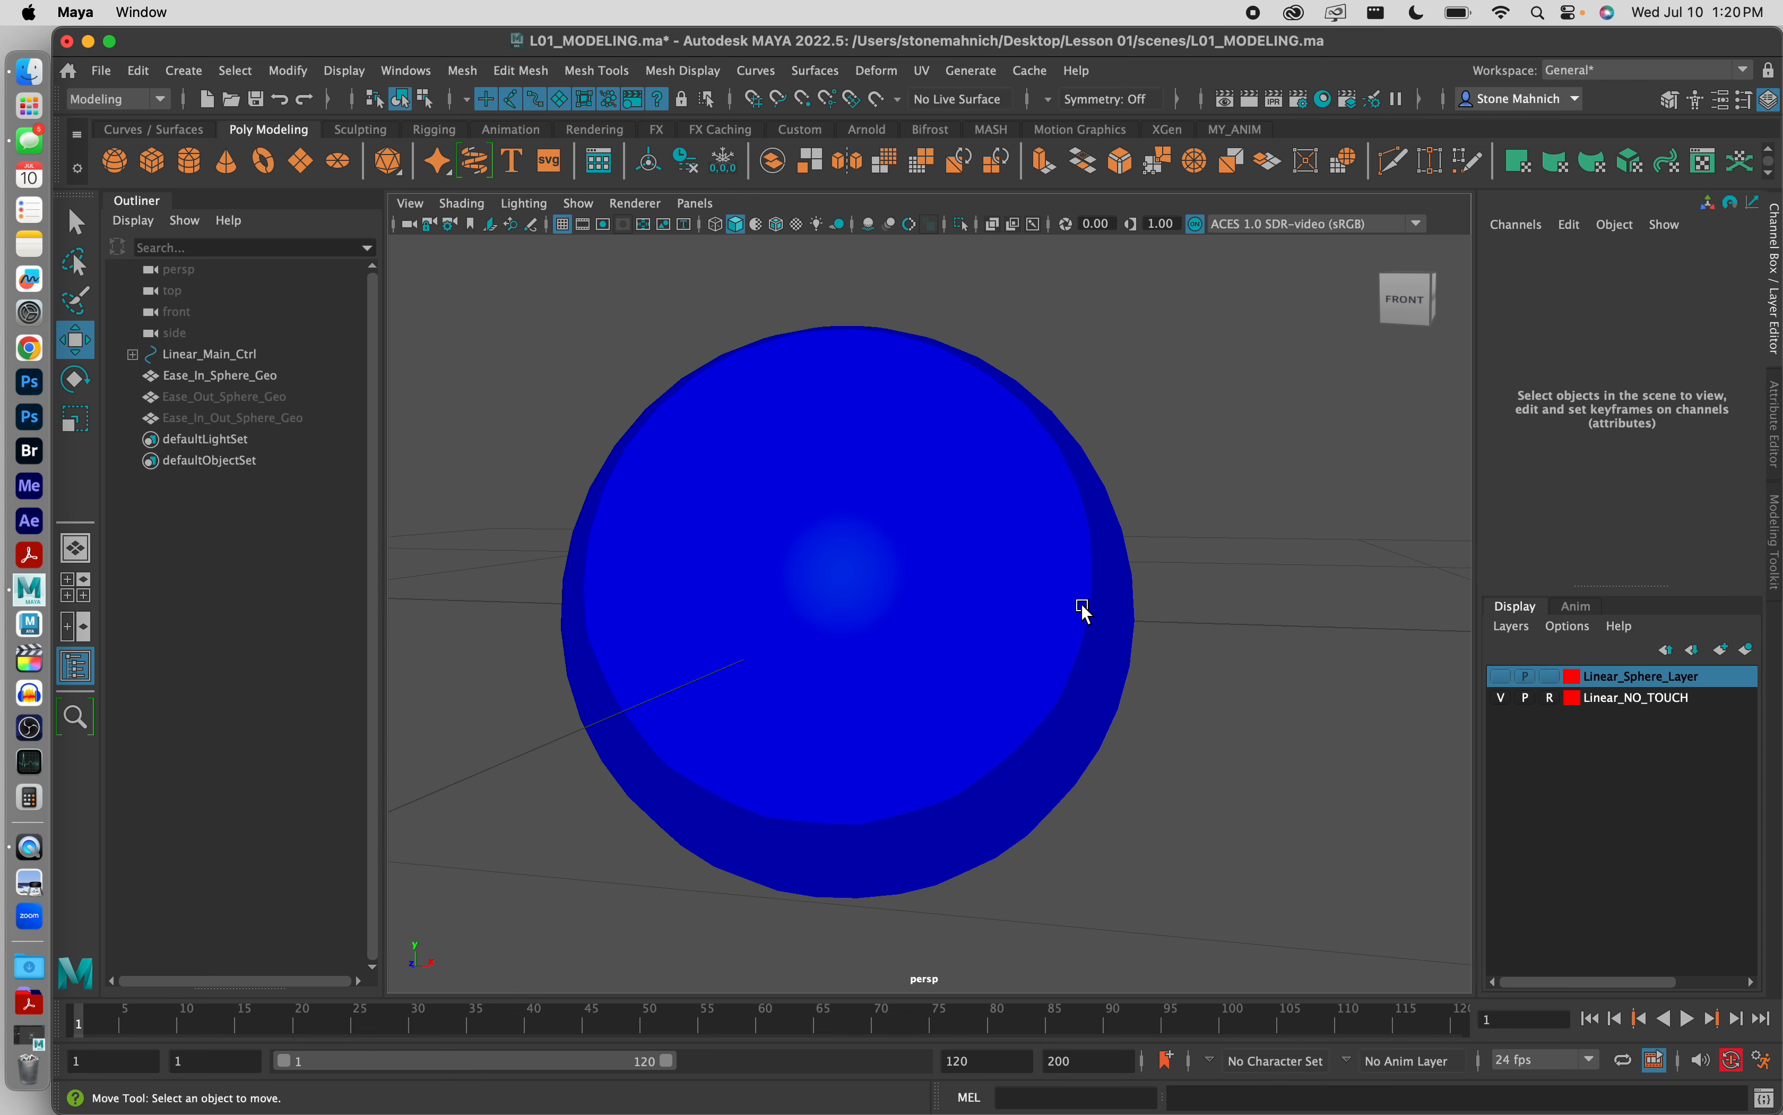
{"action": "left_click", "coordinate": [819, 523]}
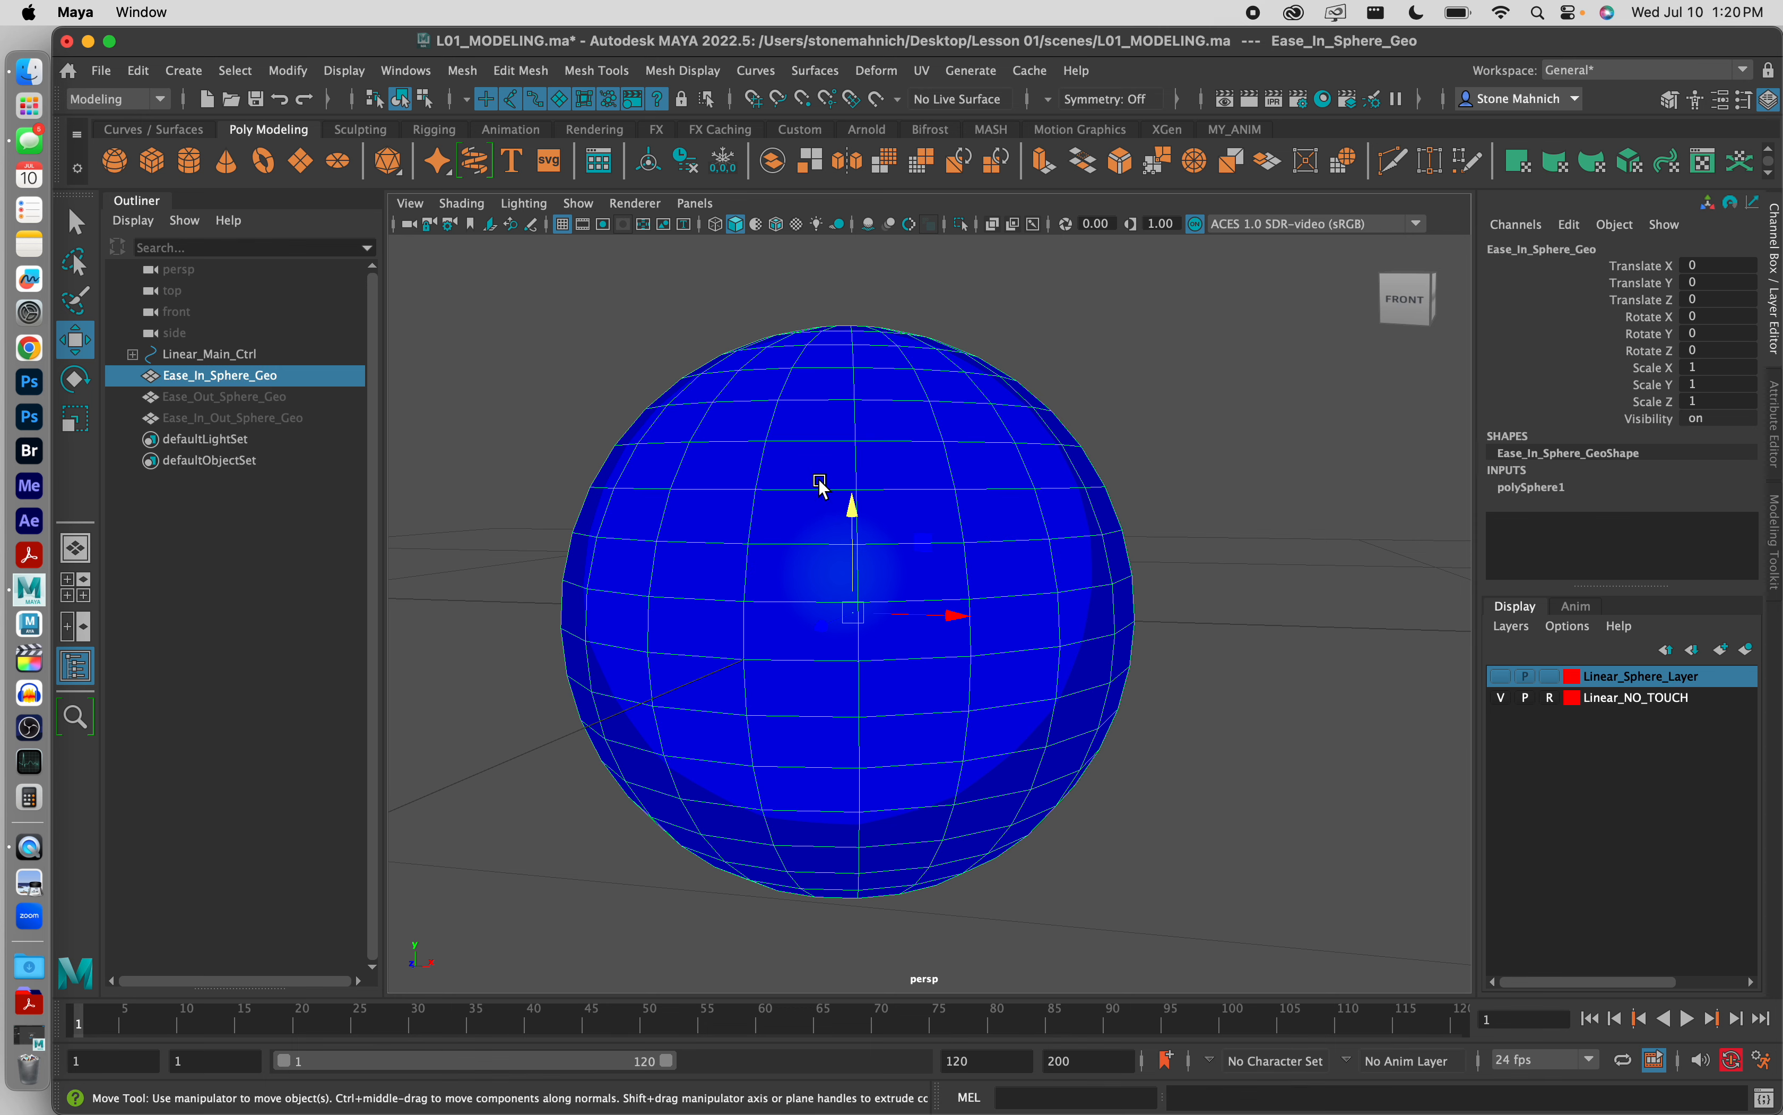
{"action": "right_click", "coordinate": [822, 492]}
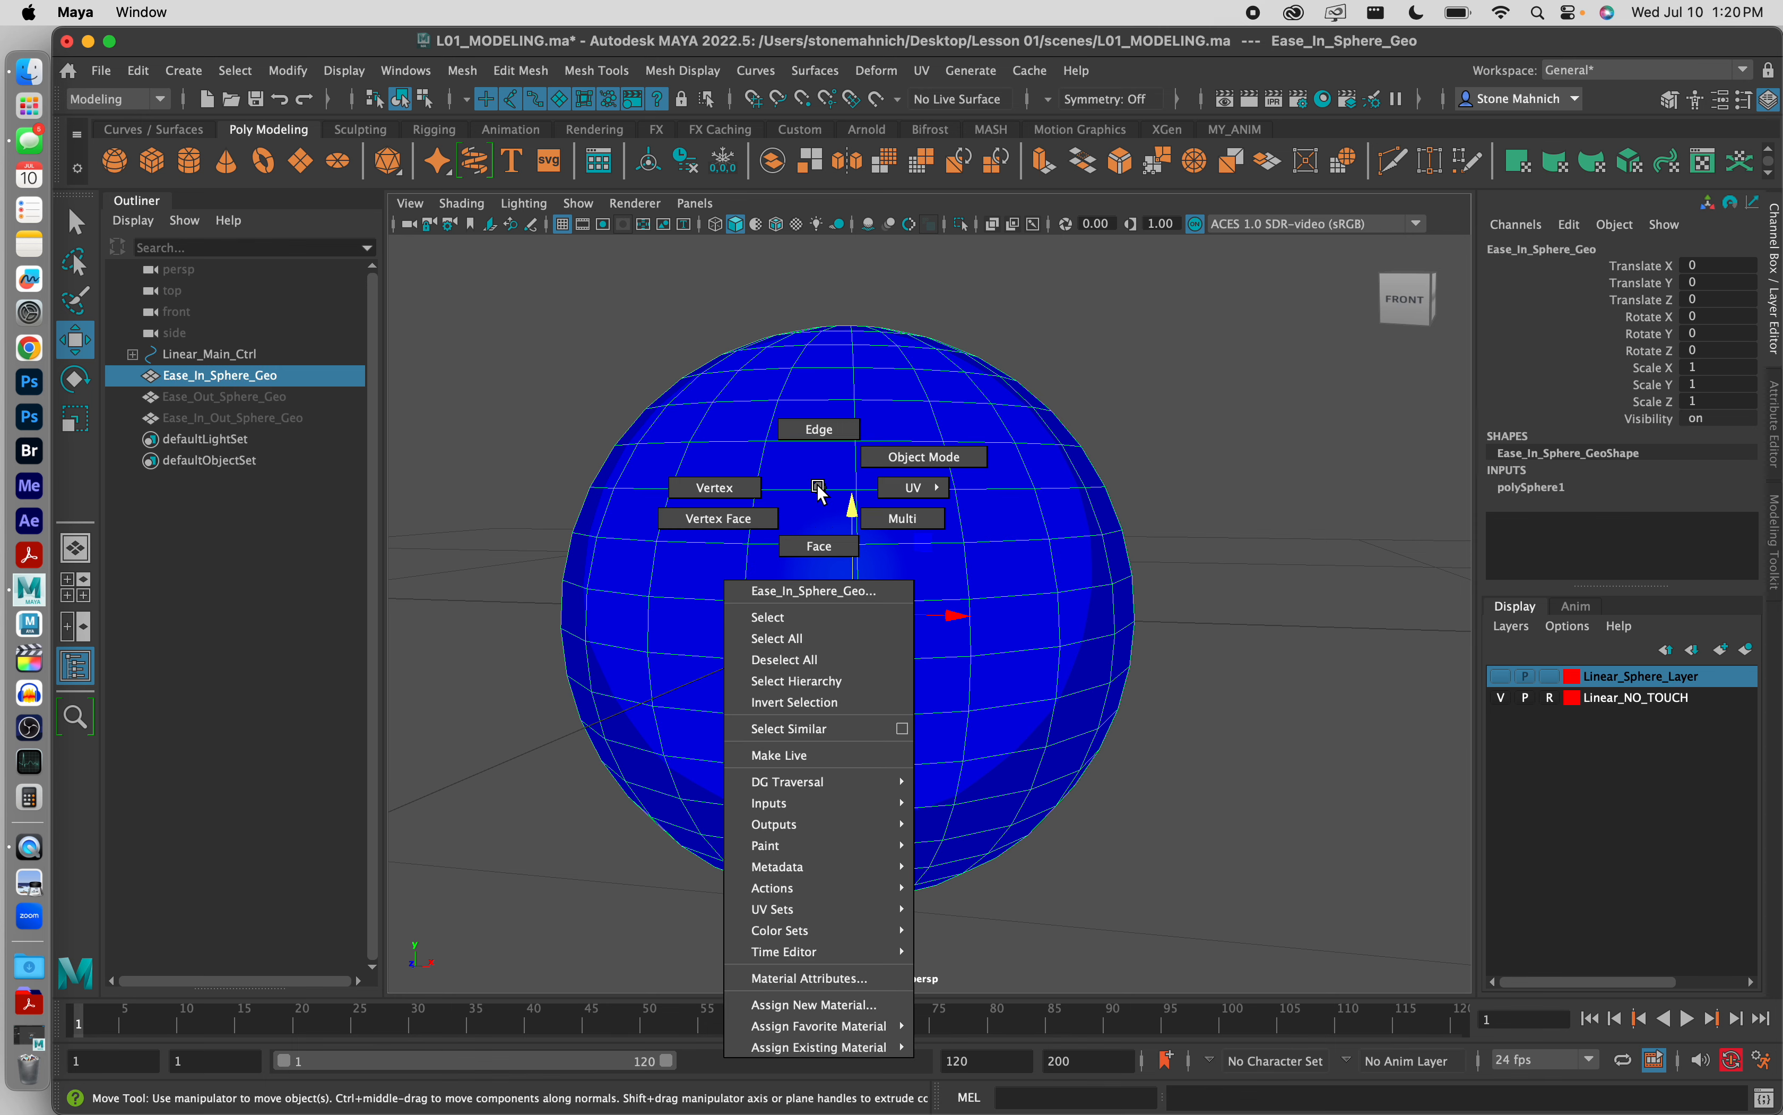
{"action": "right_click_drag", "start_coordinate": [821, 492], "coordinate": [820, 542]}
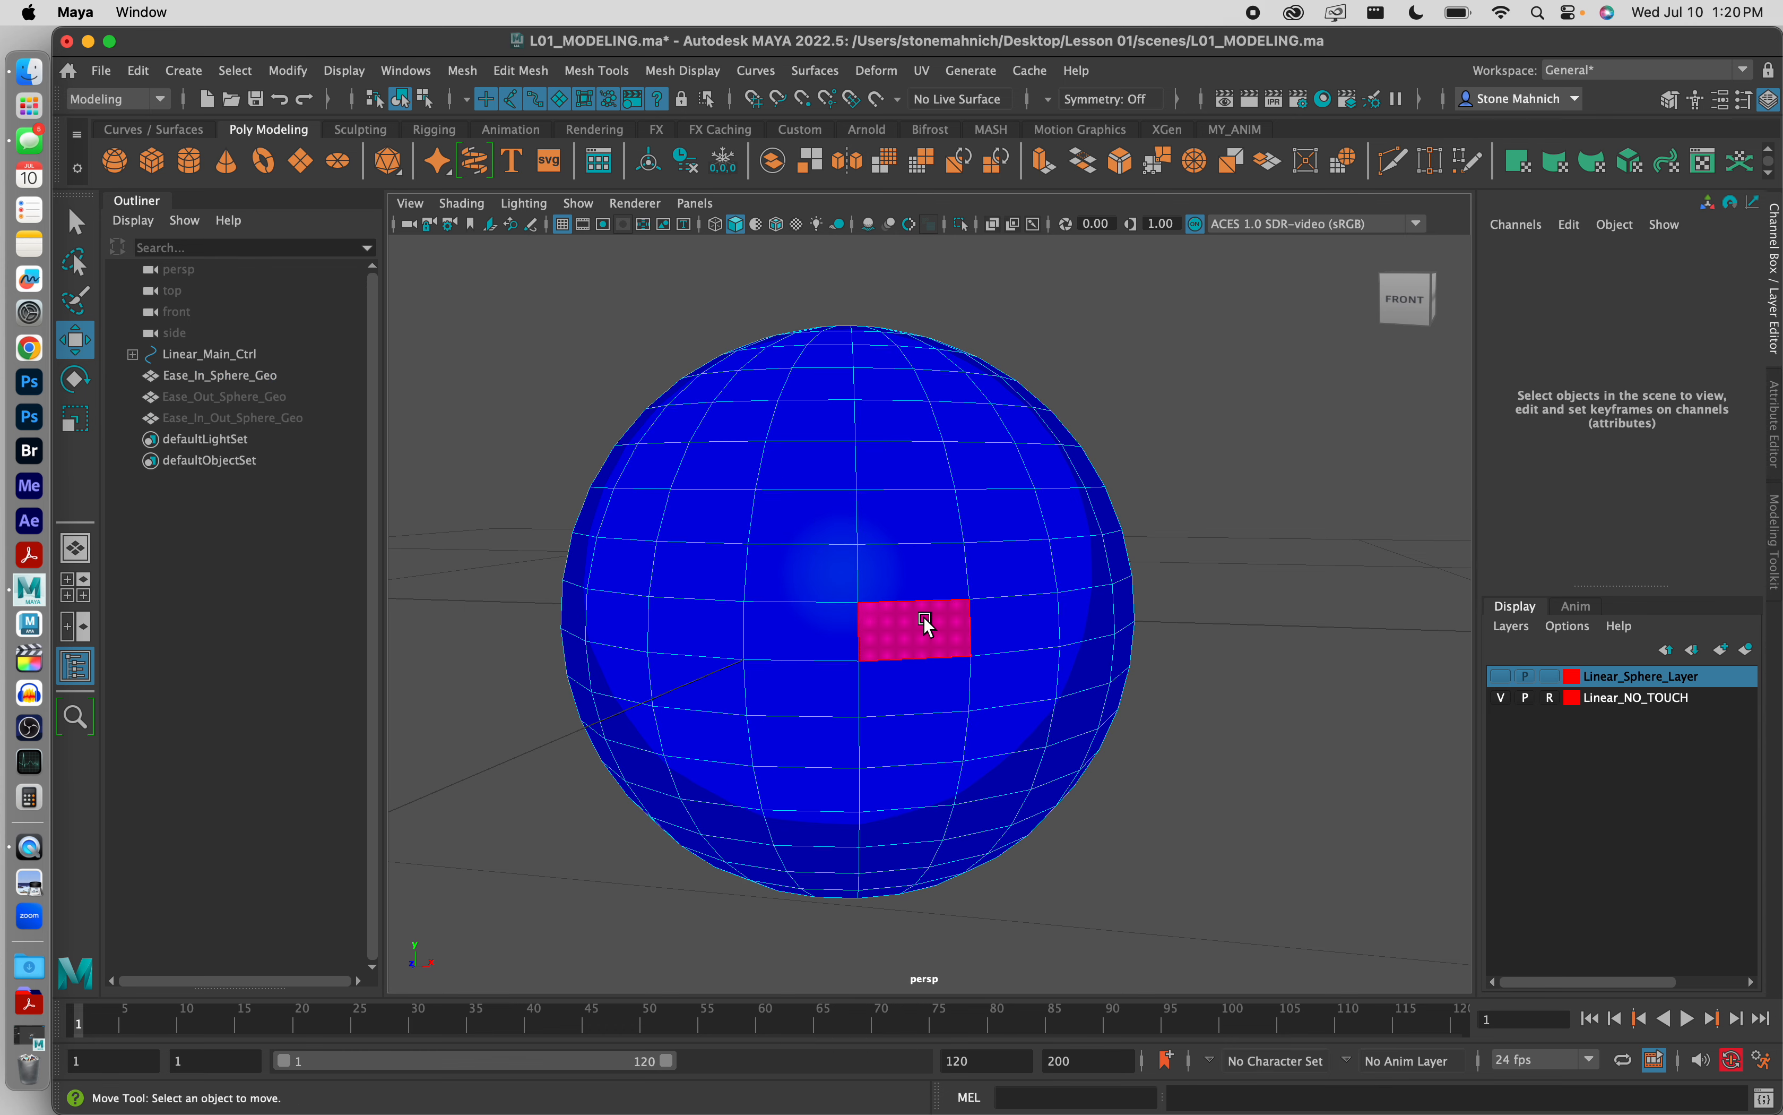
{"action": "left_click_drag", "start_coordinate": [911, 623], "coordinate": [852, 607], "text": "alt"}
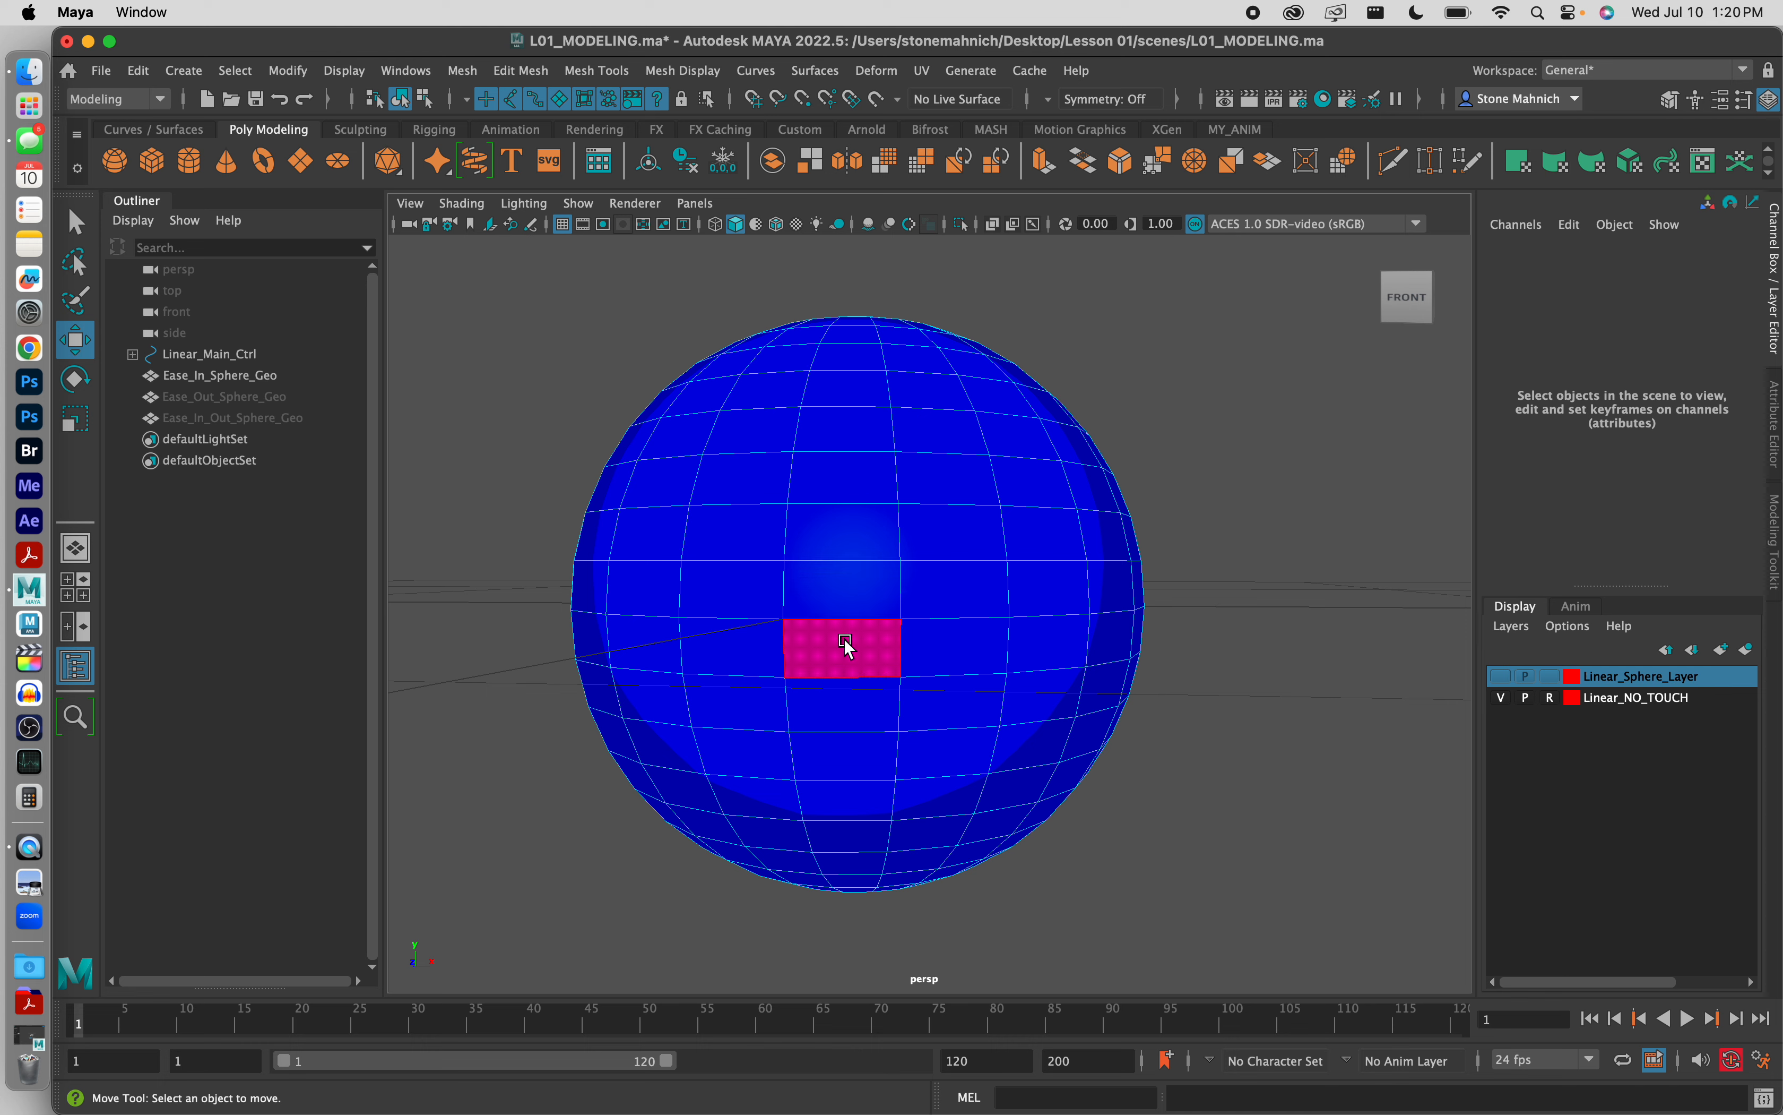
{"action": "left_click", "coordinate": [934, 589]}
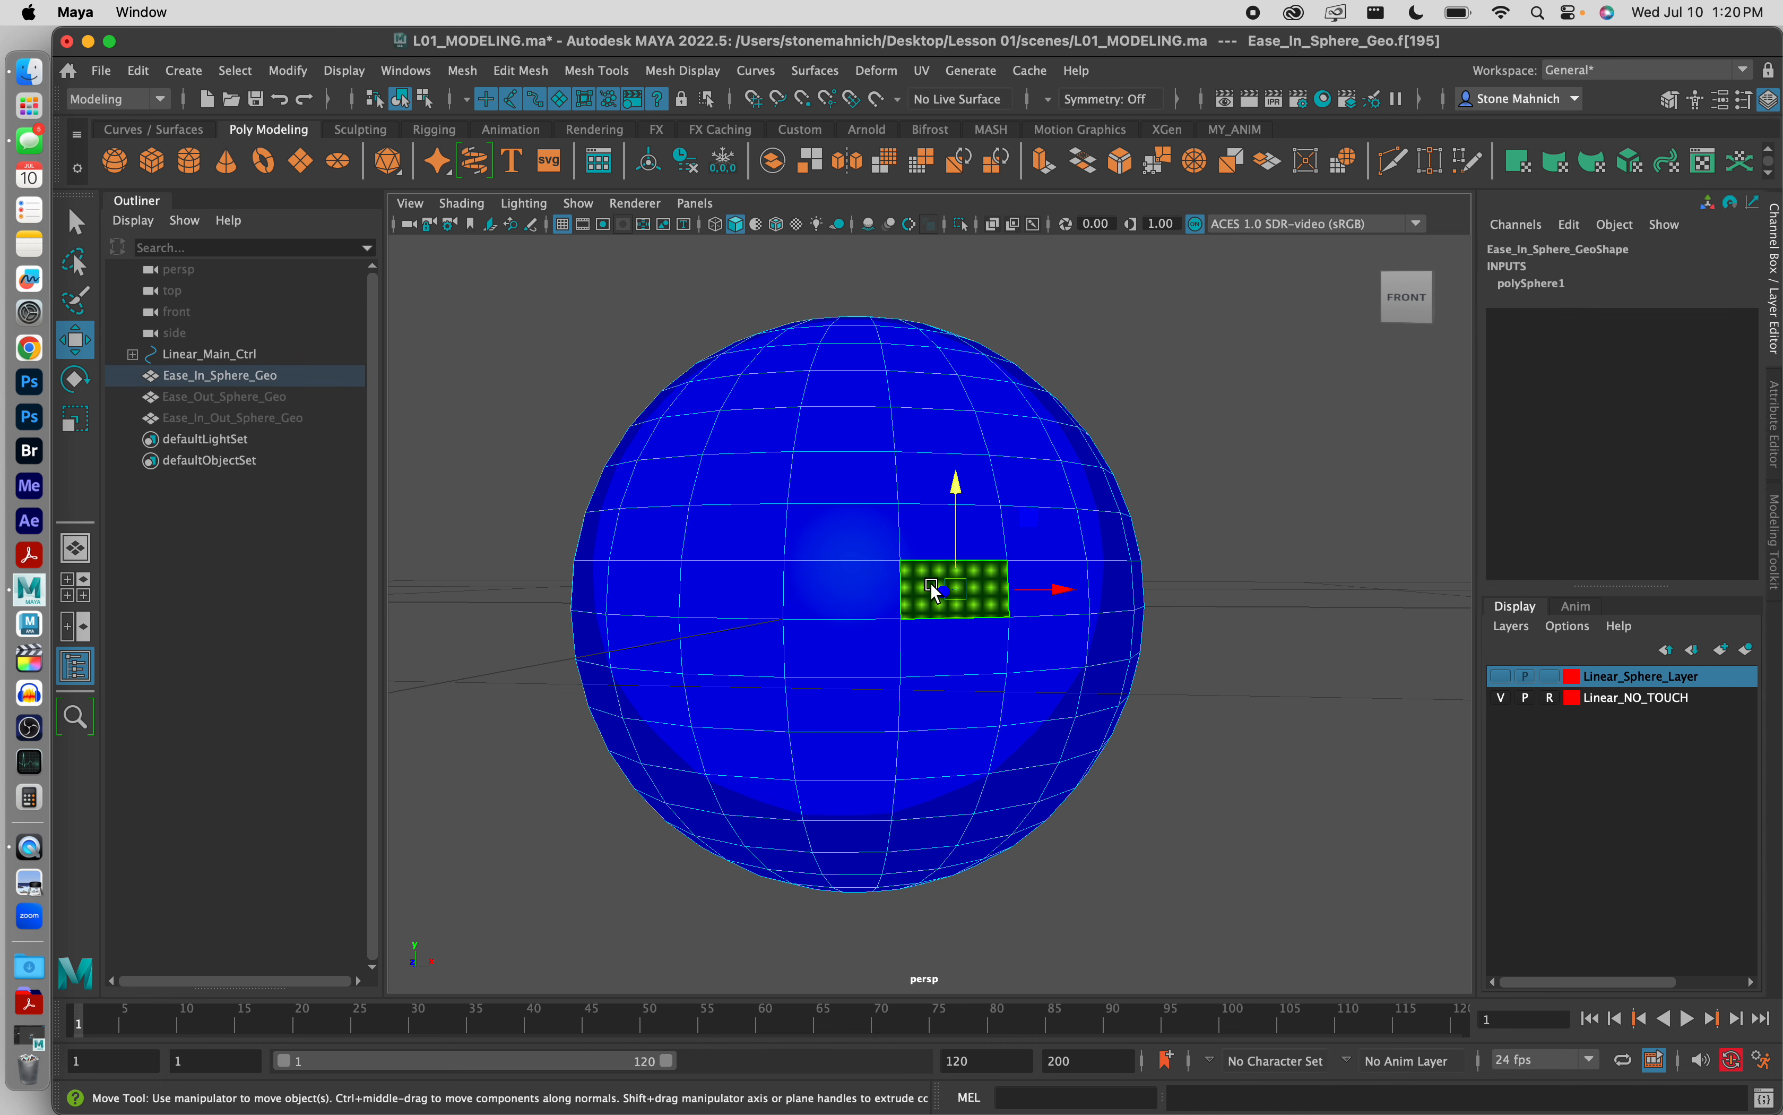
{"action": "double_click", "coordinate": [839, 590], "text": "shift"}
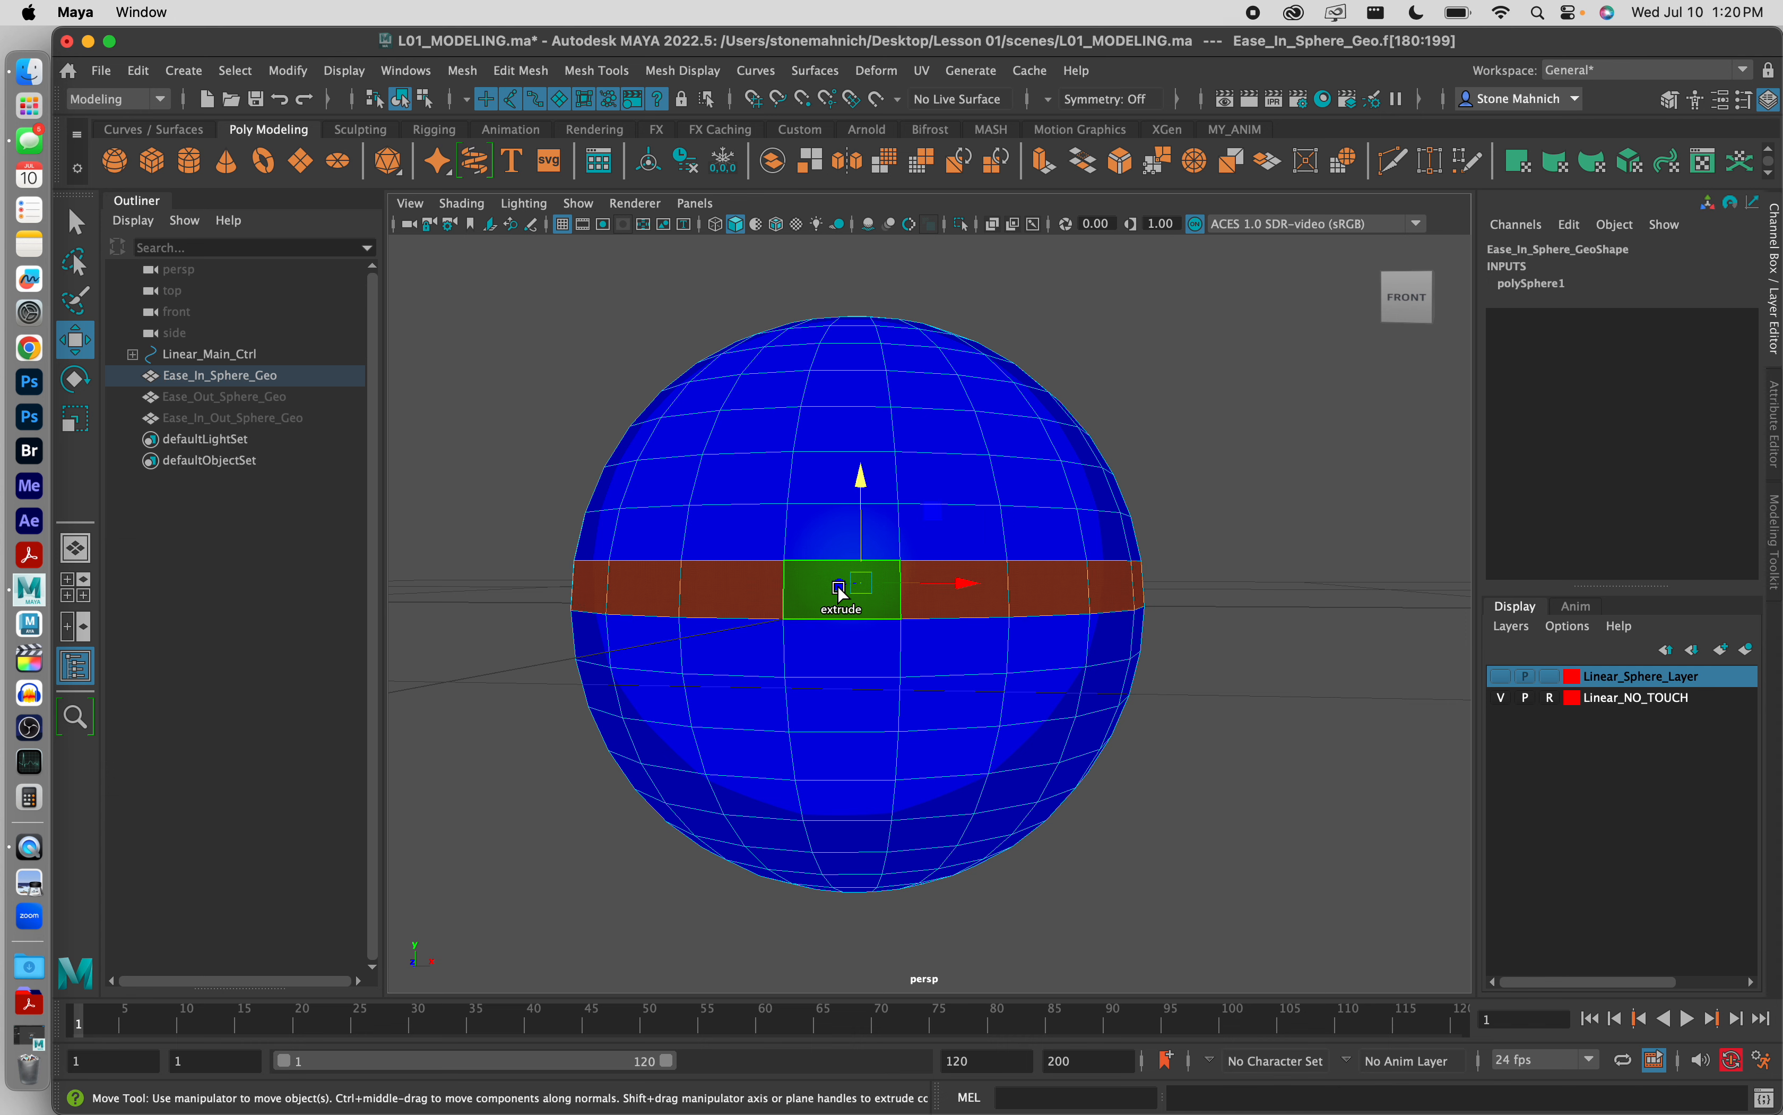
{"action": "left_click", "coordinate": [956, 652], "text": "shift"}
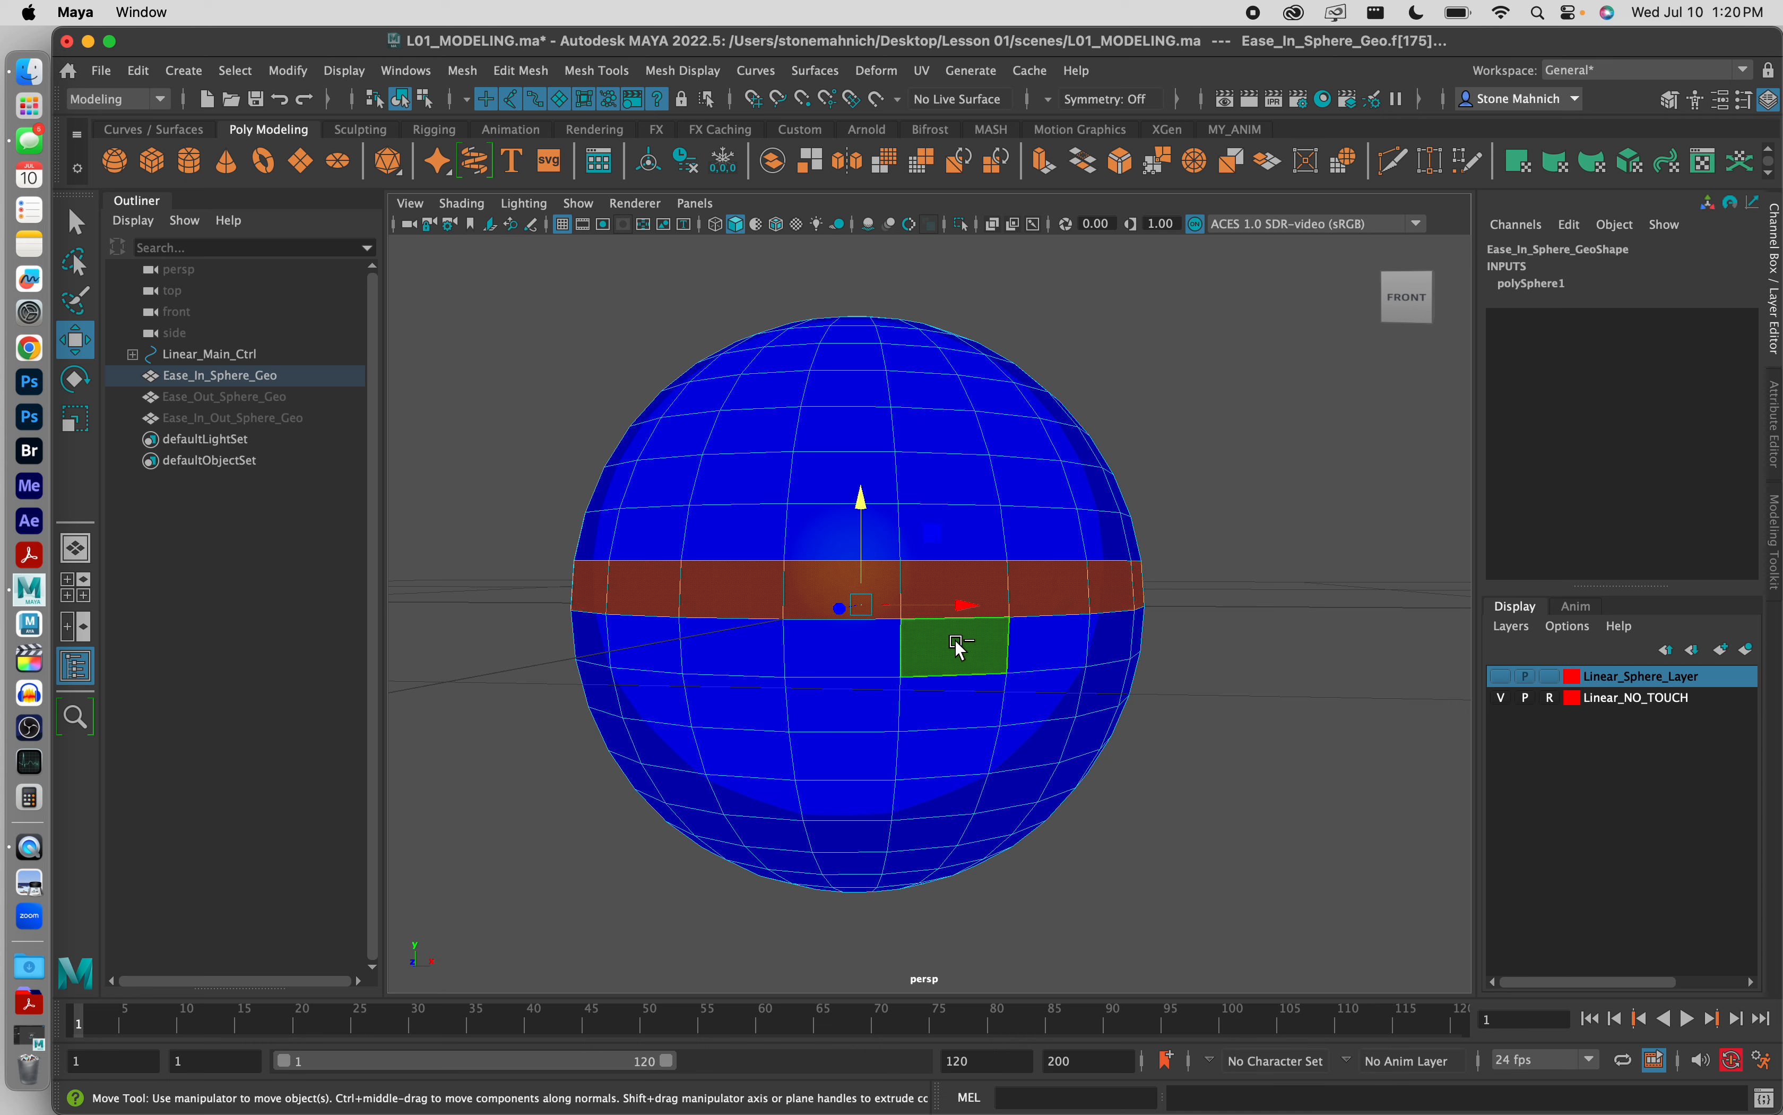
{"action": "double_click", "coordinate": [835, 651], "text": "shift"}
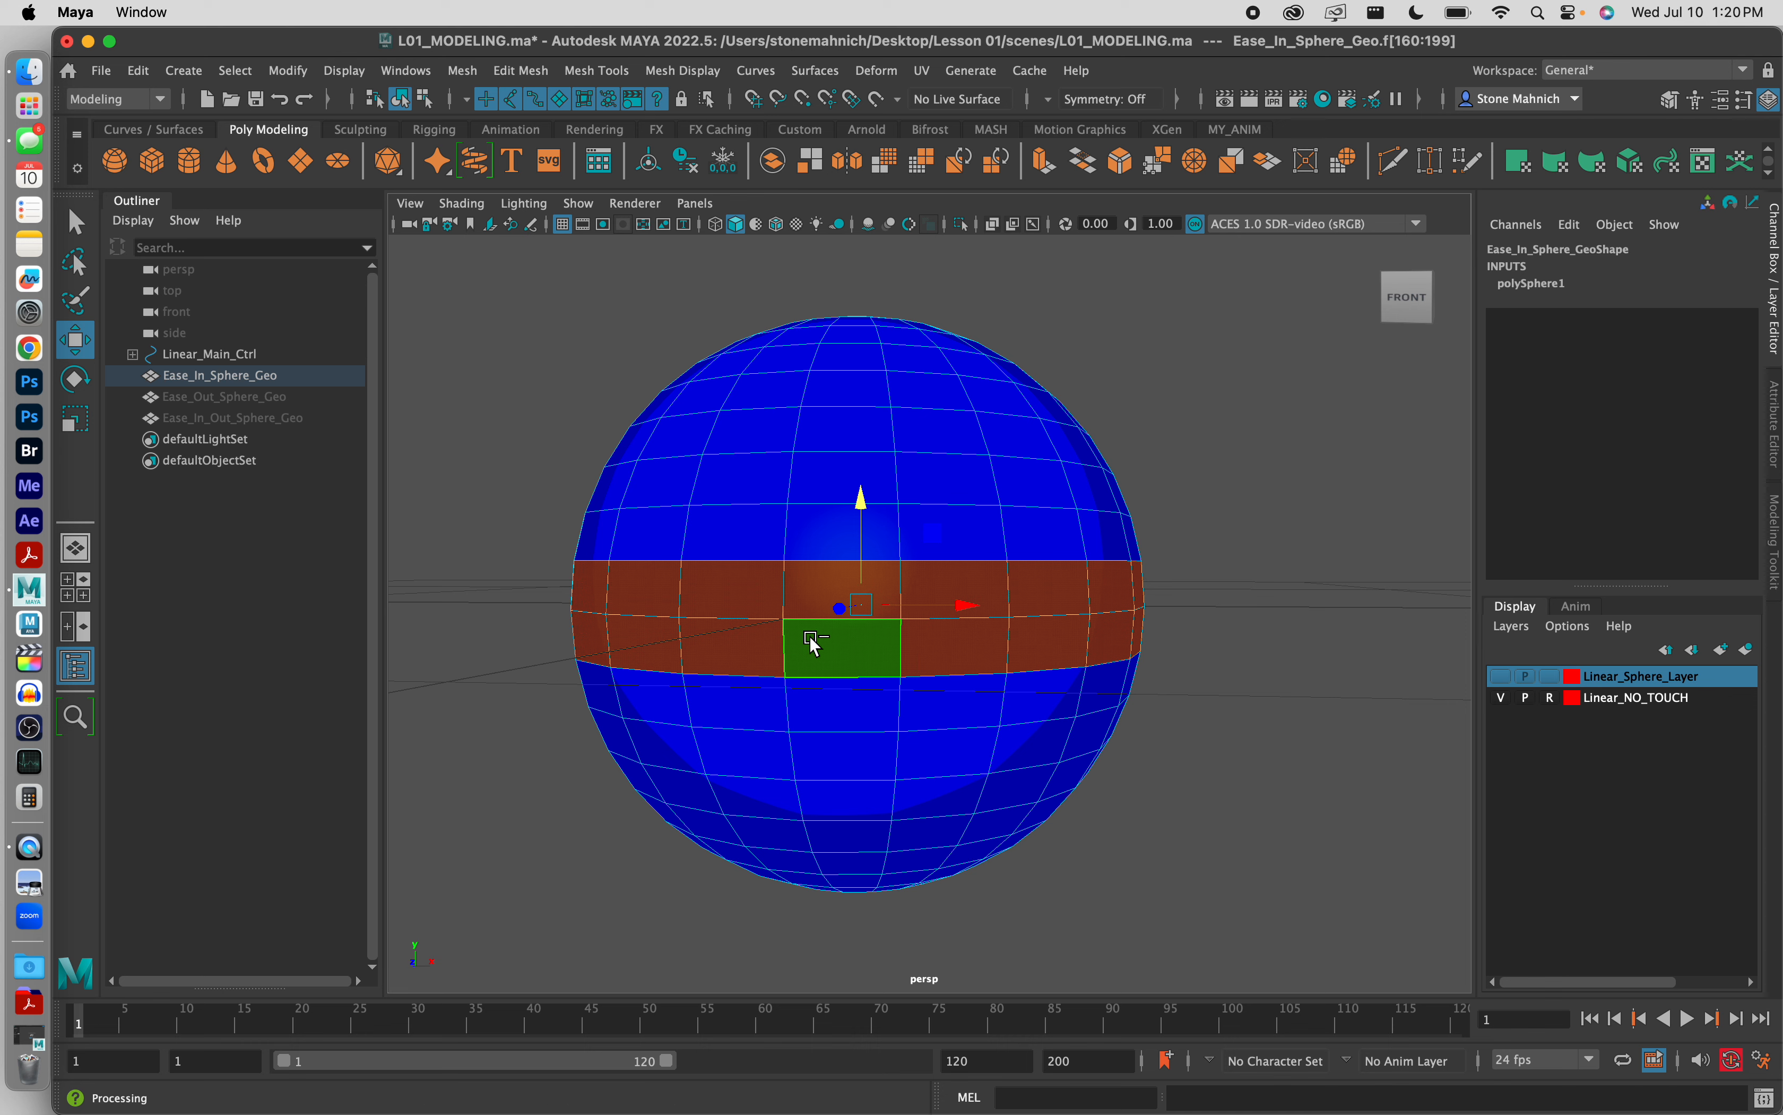
{"action": "right_click", "coordinate": [799, 612]}
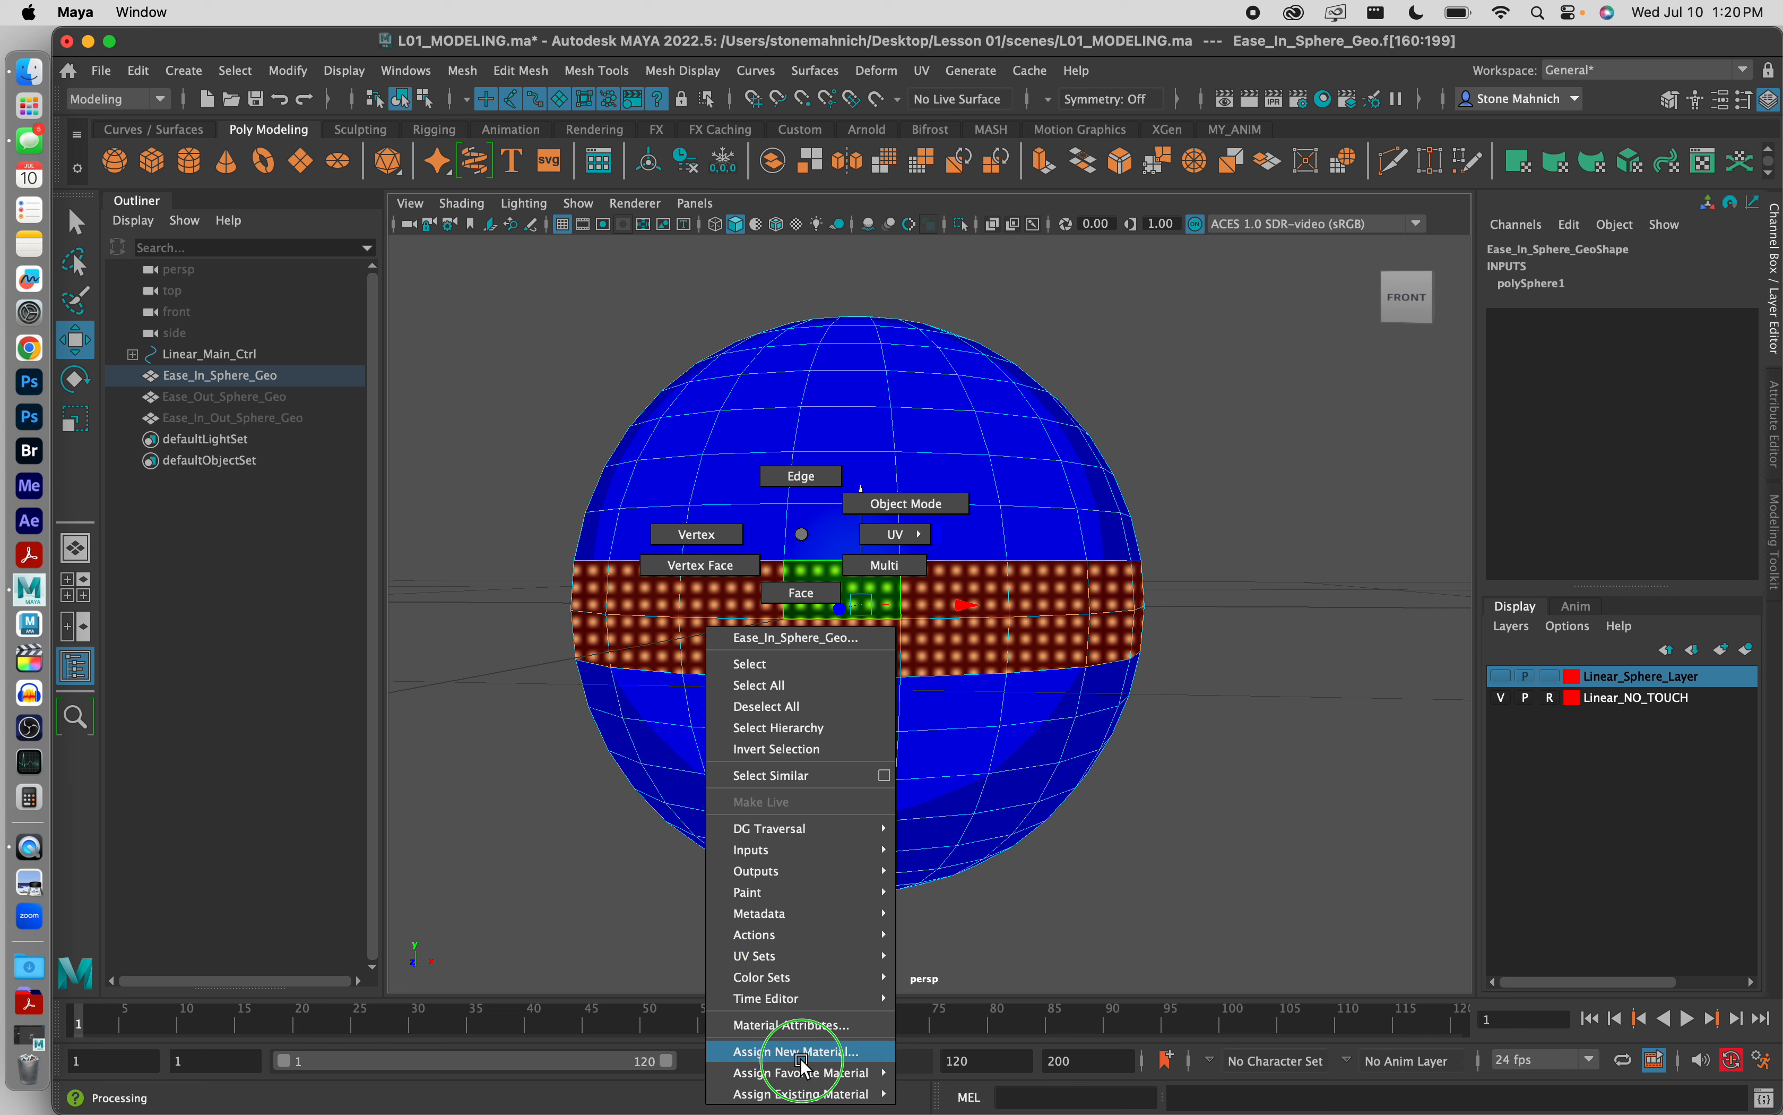
{"action": "mouse_move", "coordinate": [799, 1094]}
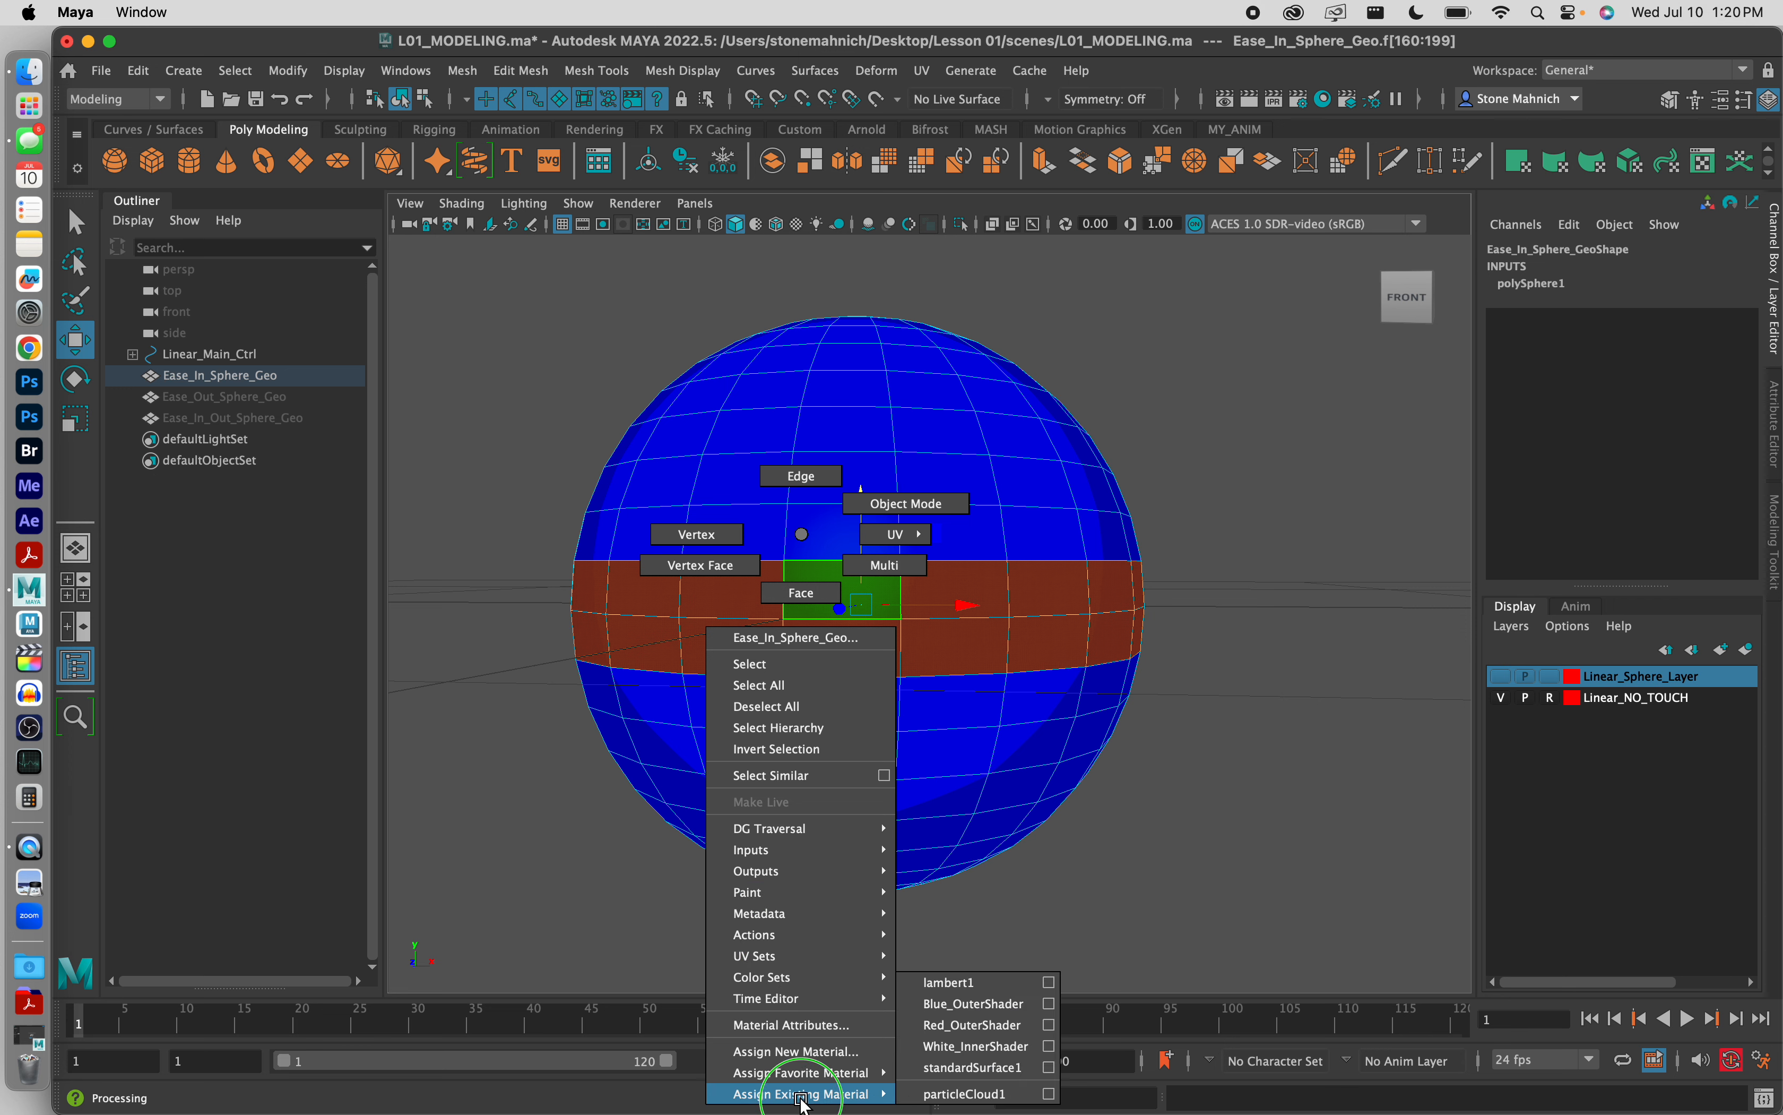
{"action": "left_click", "coordinate": [958, 1046]}
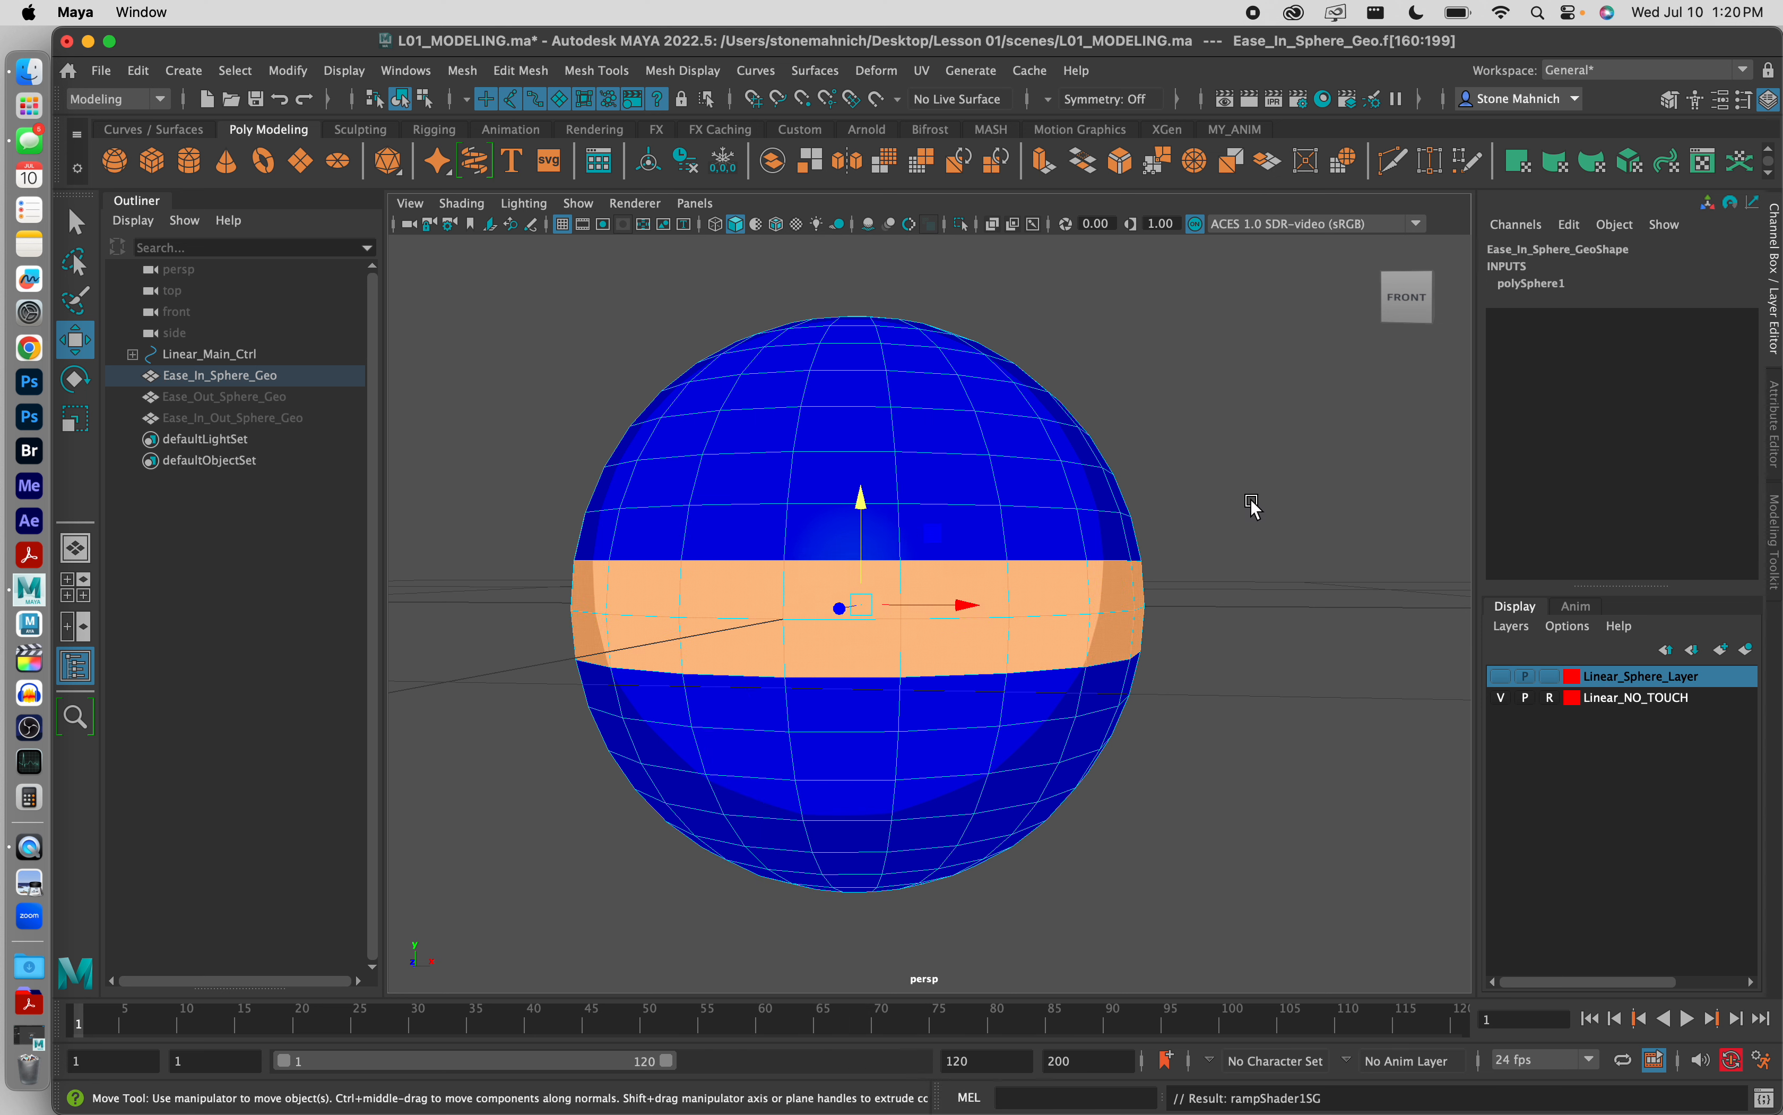
Step: Return Ease_In_Sphere_Geo to Object Mode, clear the selection and check its white band from an angled view
{"action": "right_click", "coordinate": [1235, 514]}
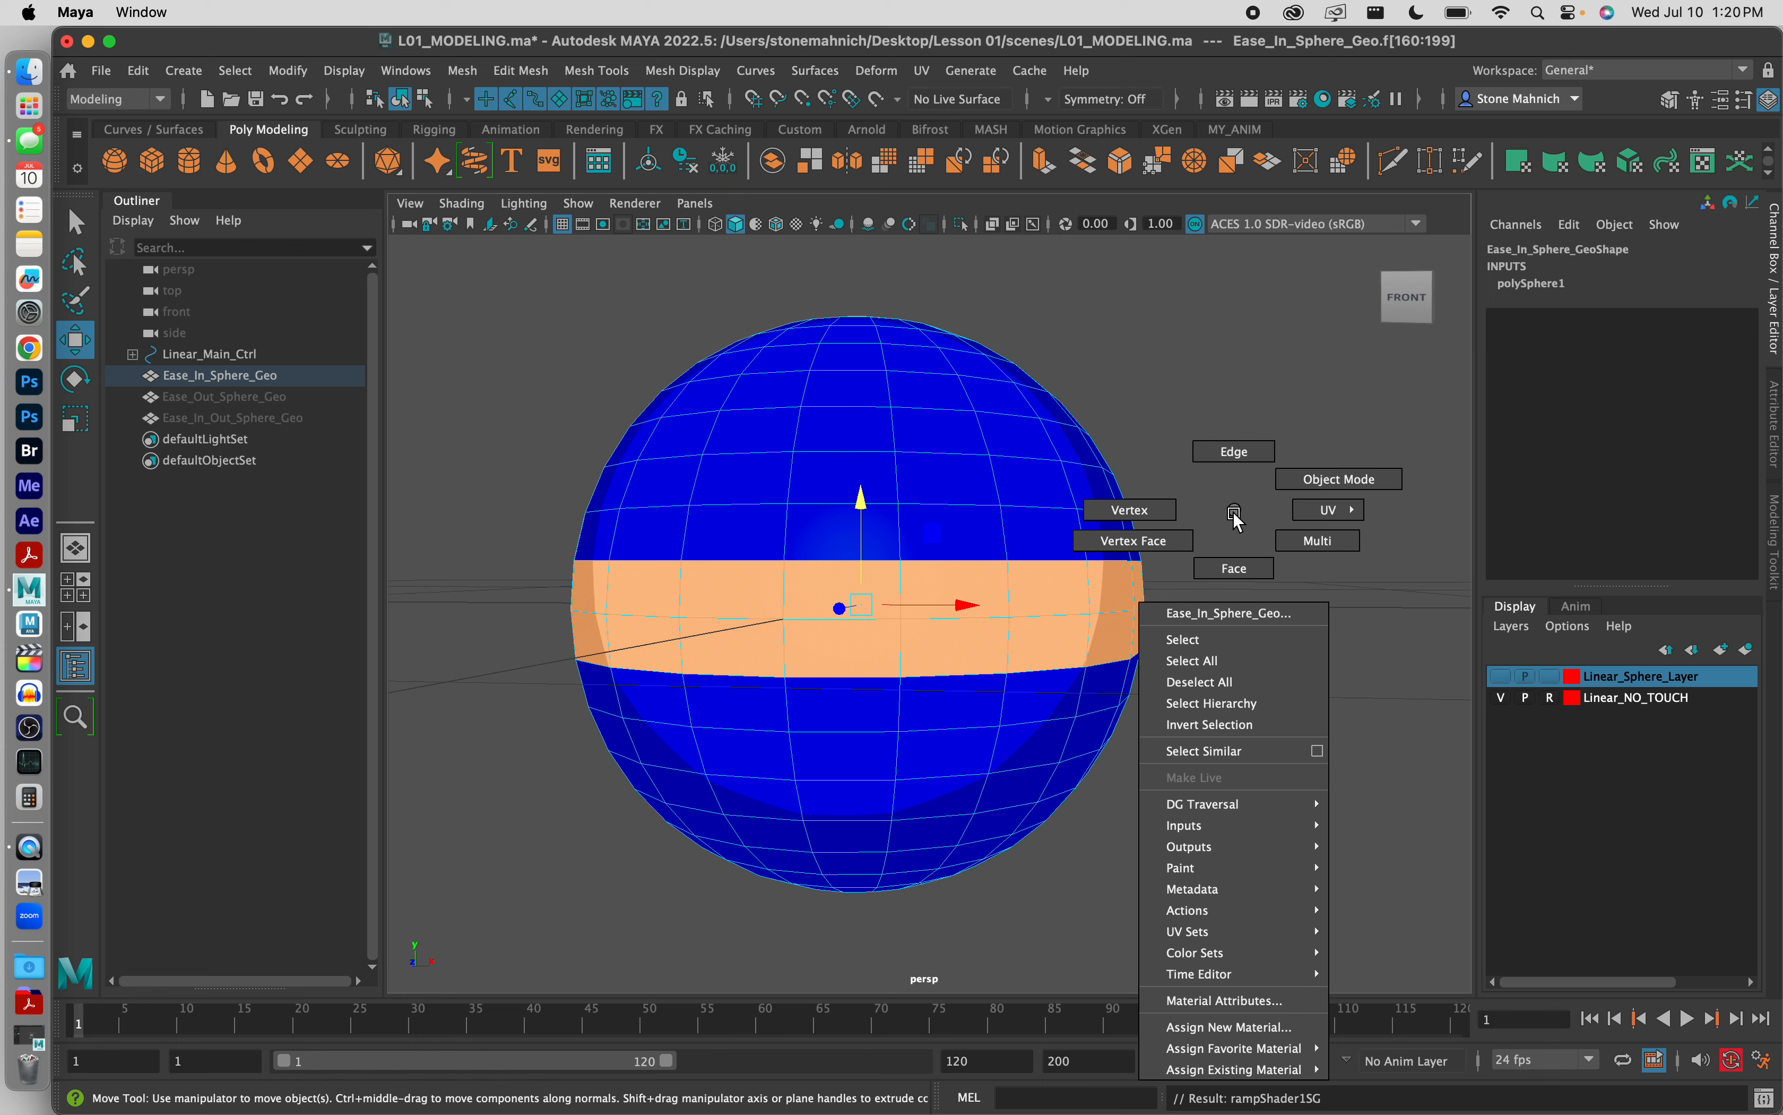
{"action": "right_click_drag", "start_coordinate": [1236, 514], "coordinate": [1337, 468]}
{"action": "left_click", "coordinate": [1256, 469]}
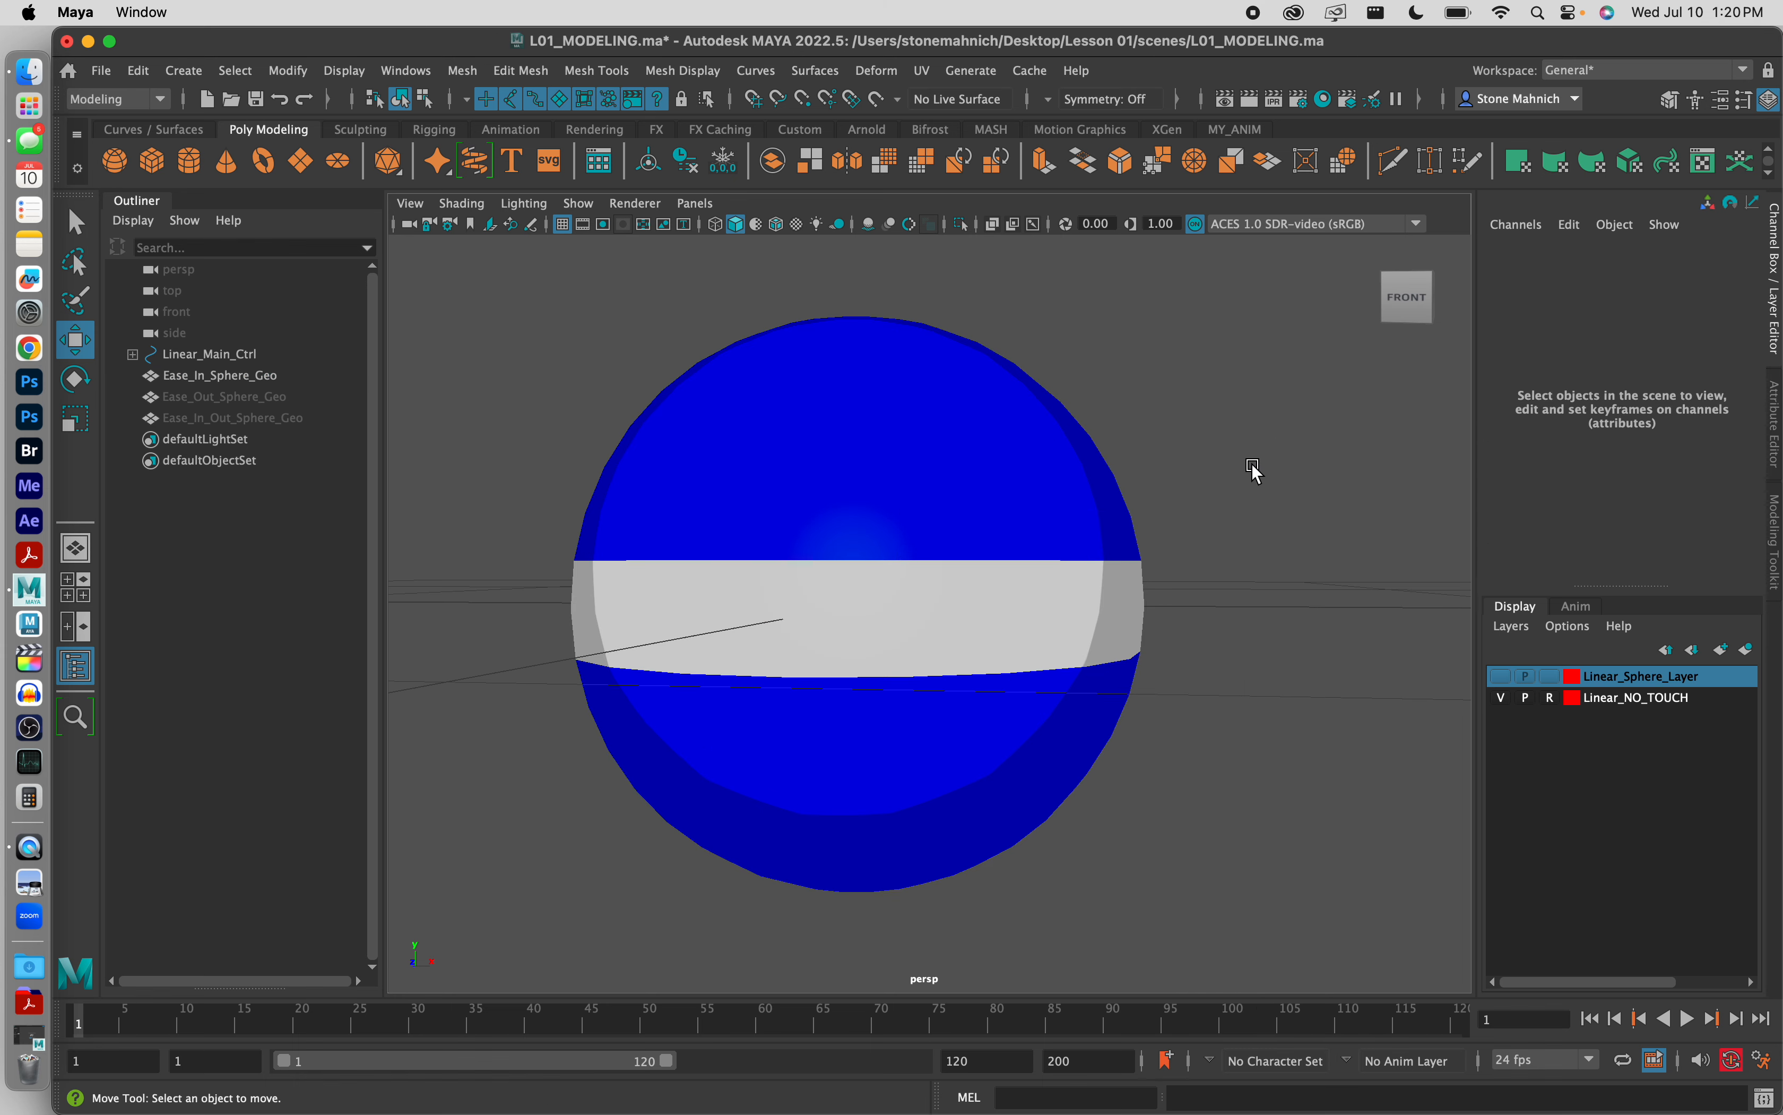
{"action": "left_click", "coordinate": [887, 428]}
{"action": "left_click", "coordinate": [1159, 378]}
{"action": "left_click_drag", "start_coordinate": [1023, 426], "coordinate": [897, 518], "text": "alt"}
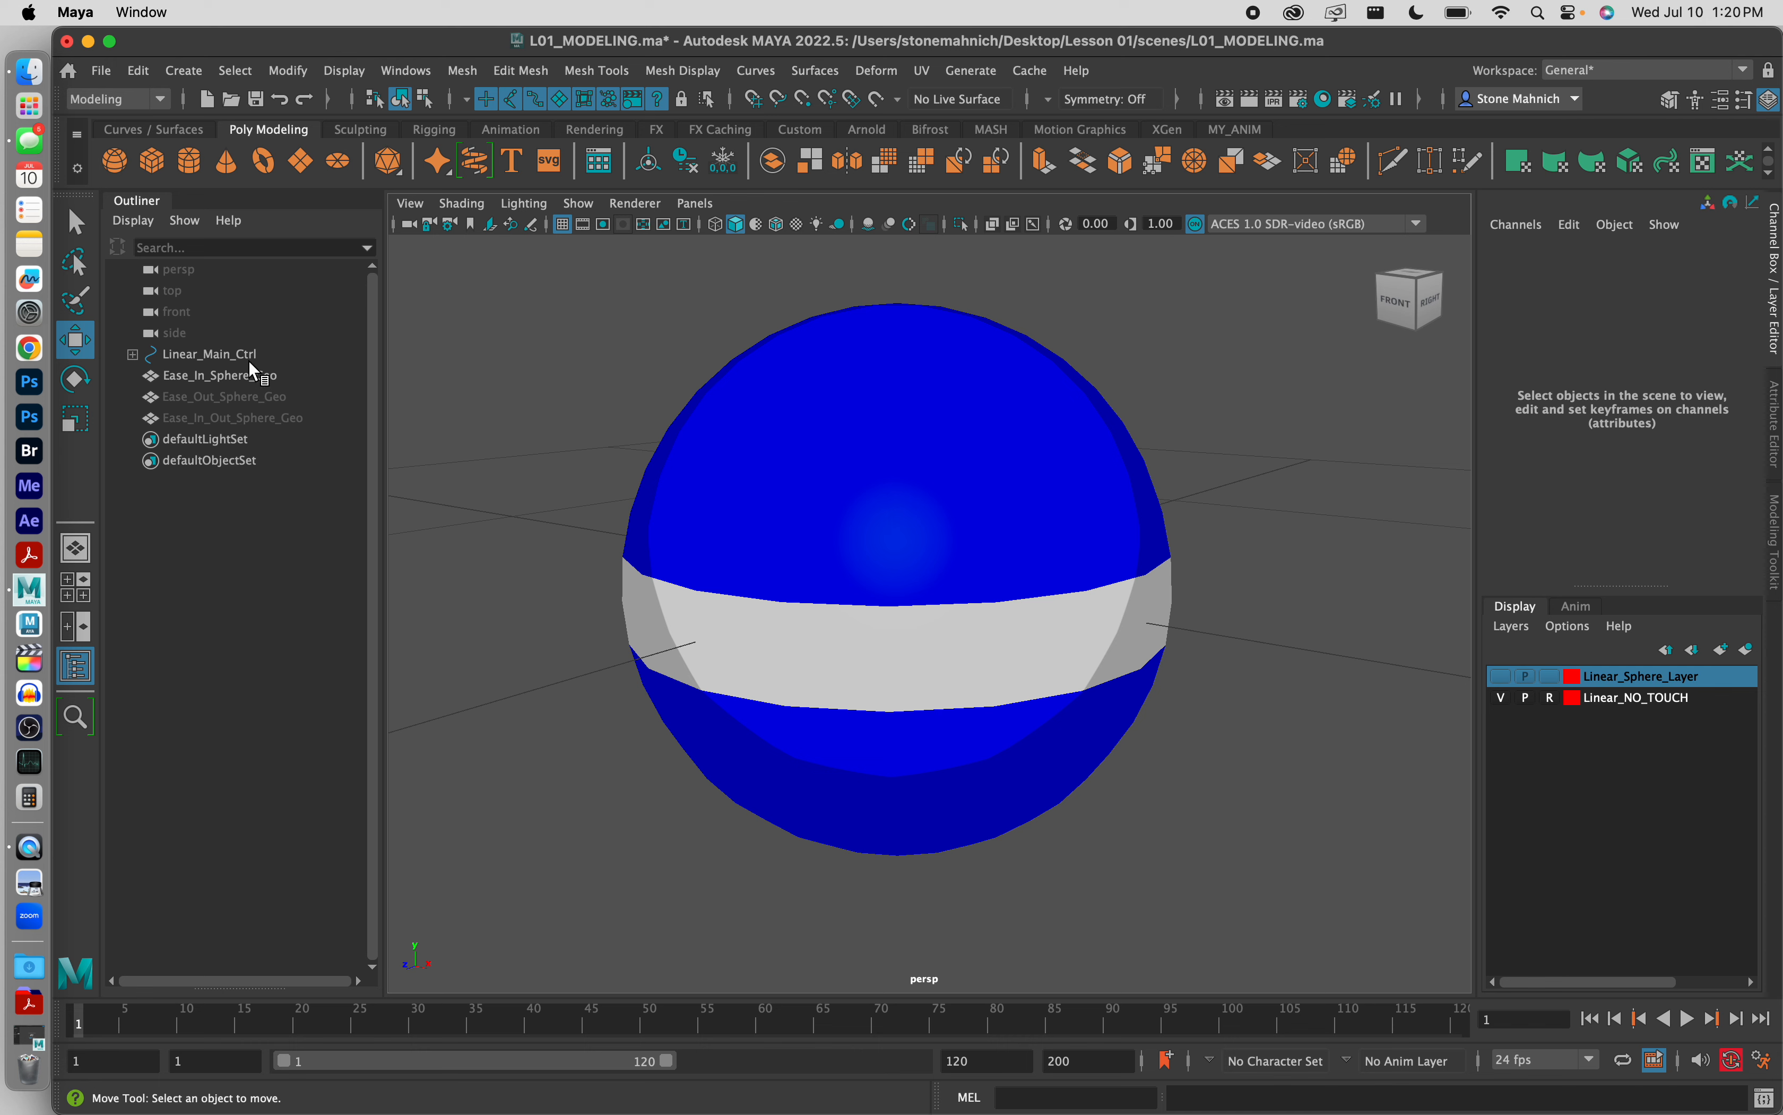
Step: Check the hierarchy under Linear_Main_Ctrl and create two NURBS circles for the Ease_In controls
{"action": "left_click", "coordinate": [133, 354]}
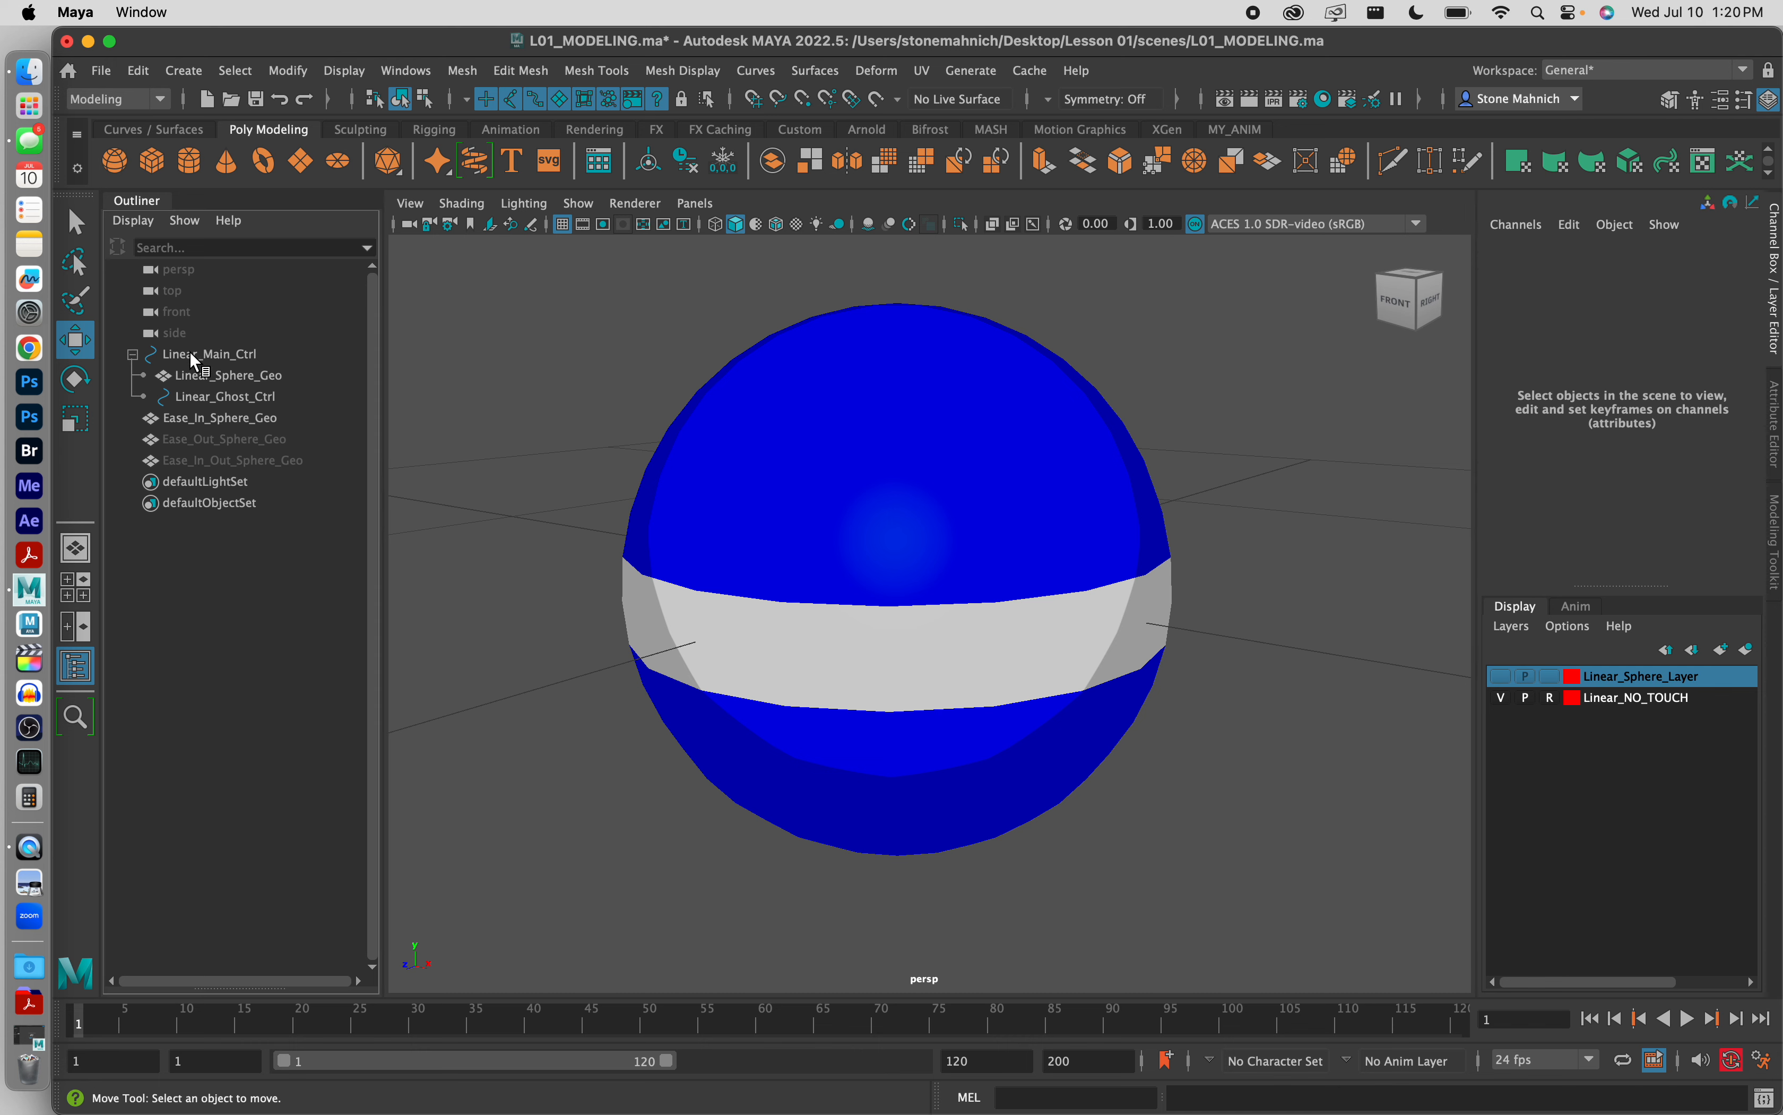
{"action": "left_click", "coordinate": [132, 355]}
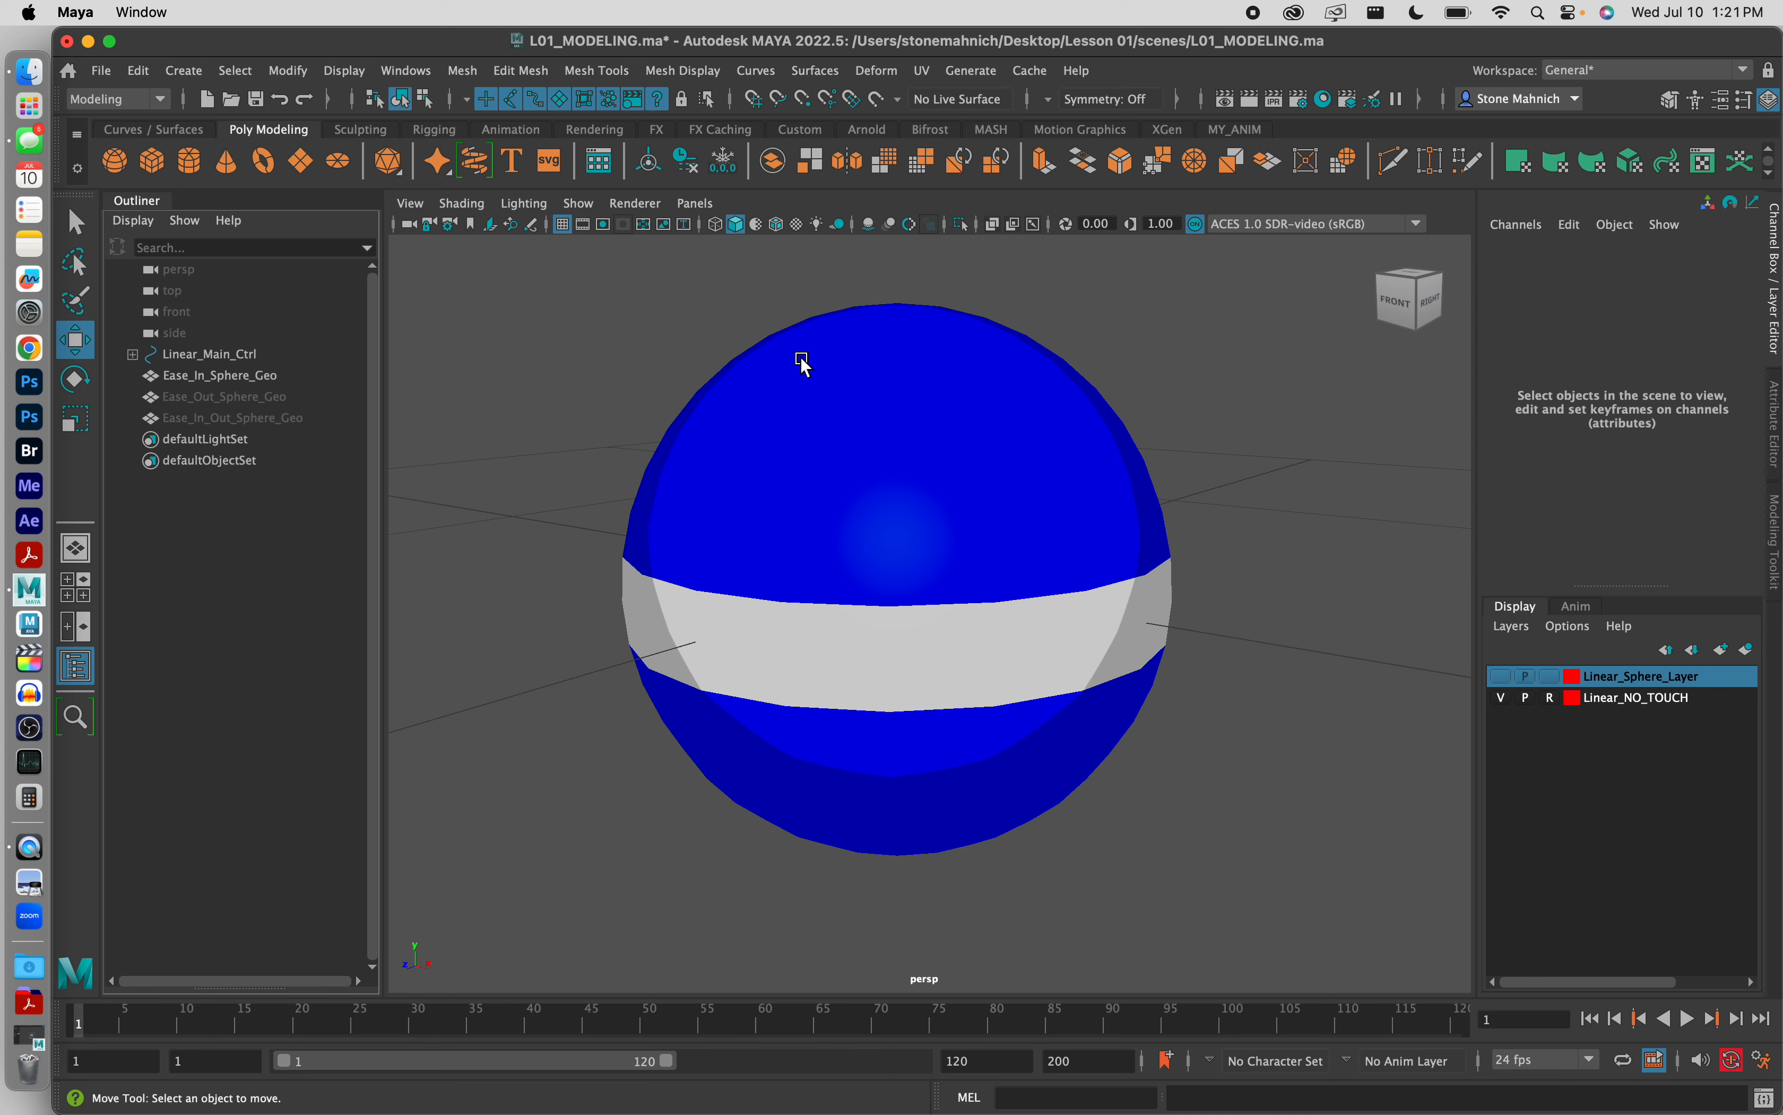
{"action": "left_click", "coordinate": [143, 129]}
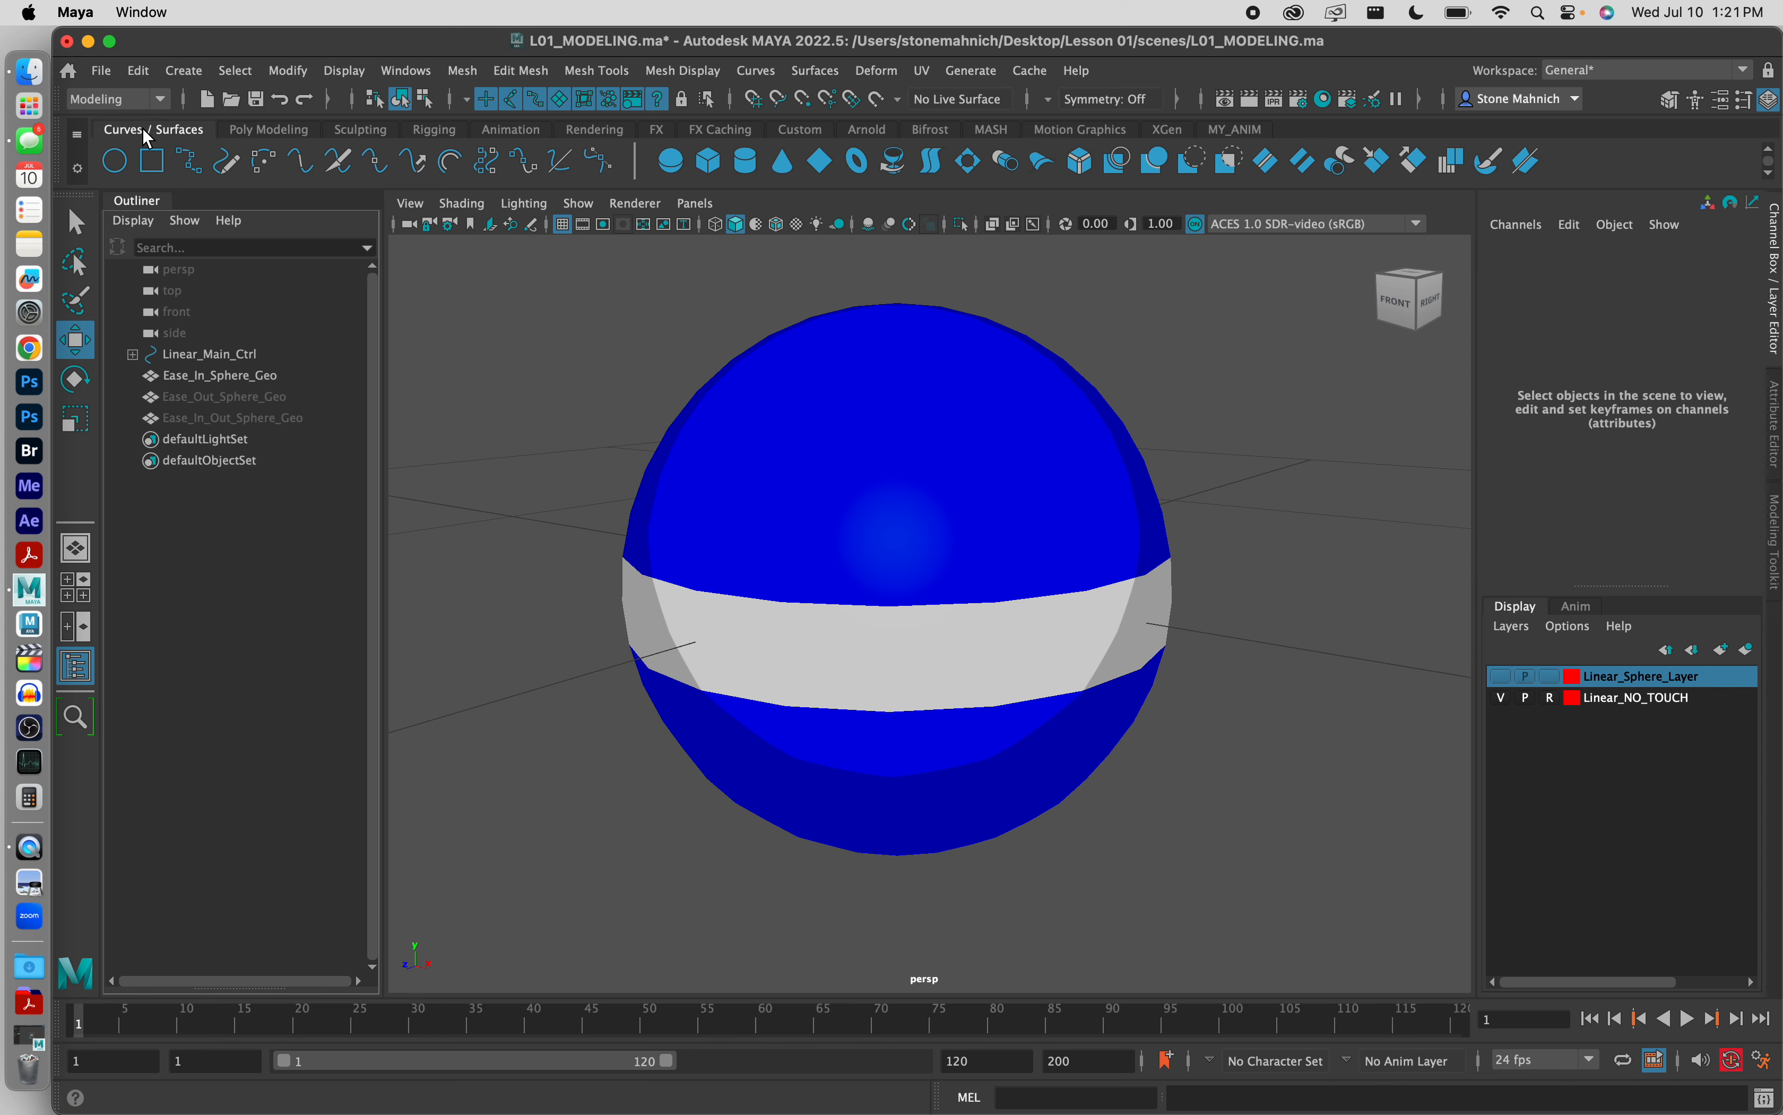
{"action": "left_click", "coordinate": [124, 159]}
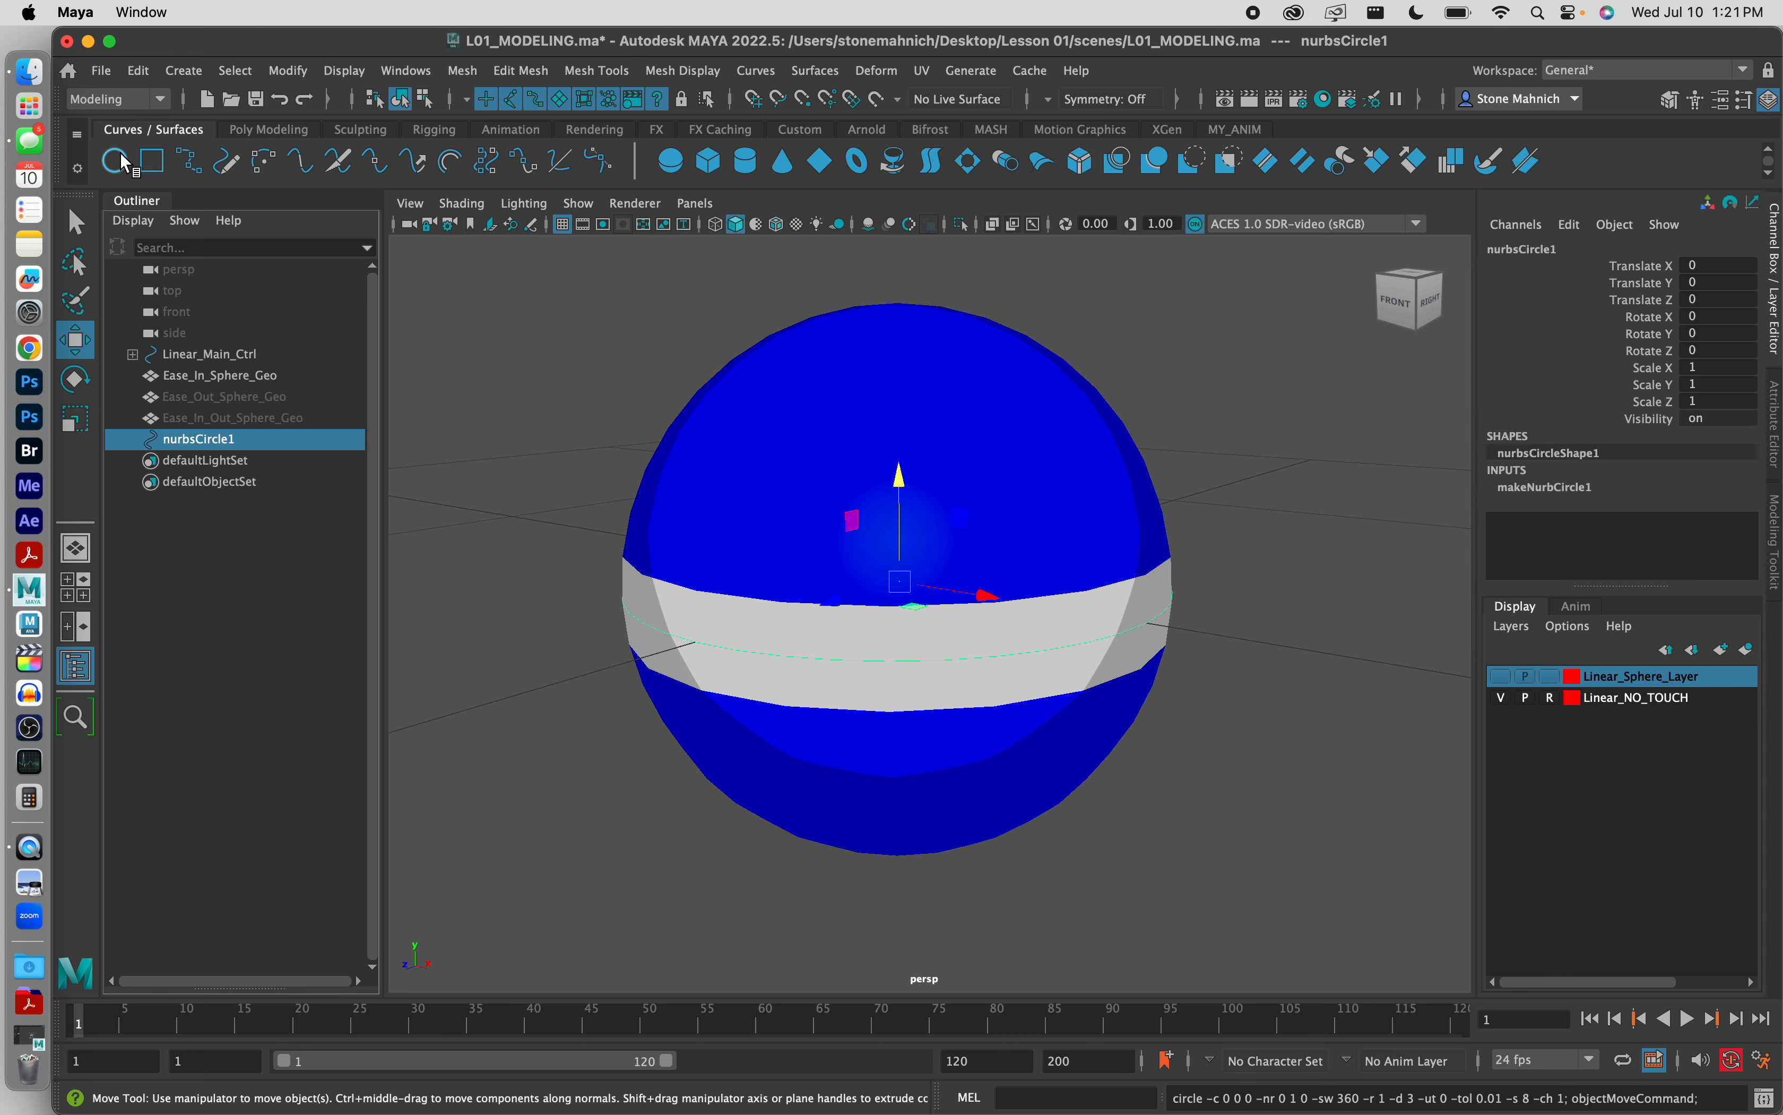
{"action": "left_click", "coordinate": [124, 161]}
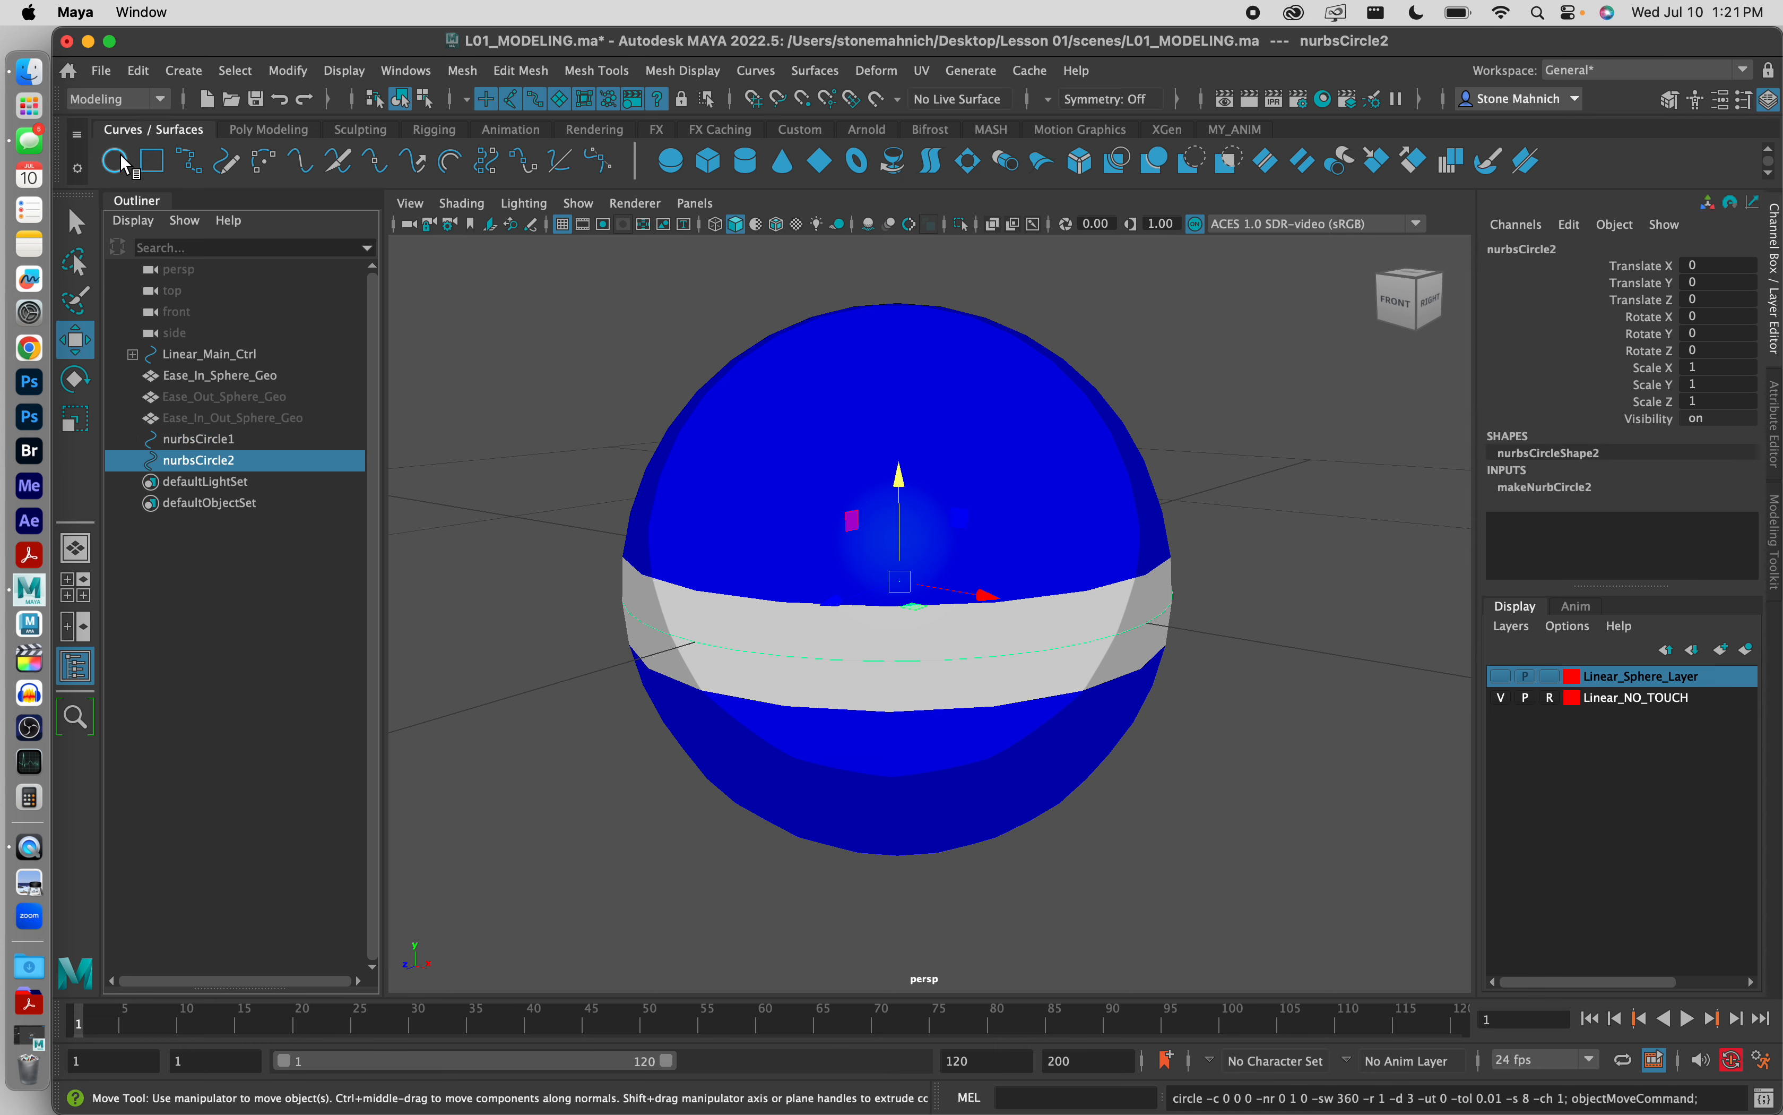
Step: Rename the first NURBS circle as Ease_In_Main_Ctrl and select the second circle
{"action": "left_click", "coordinate": [210, 434]}
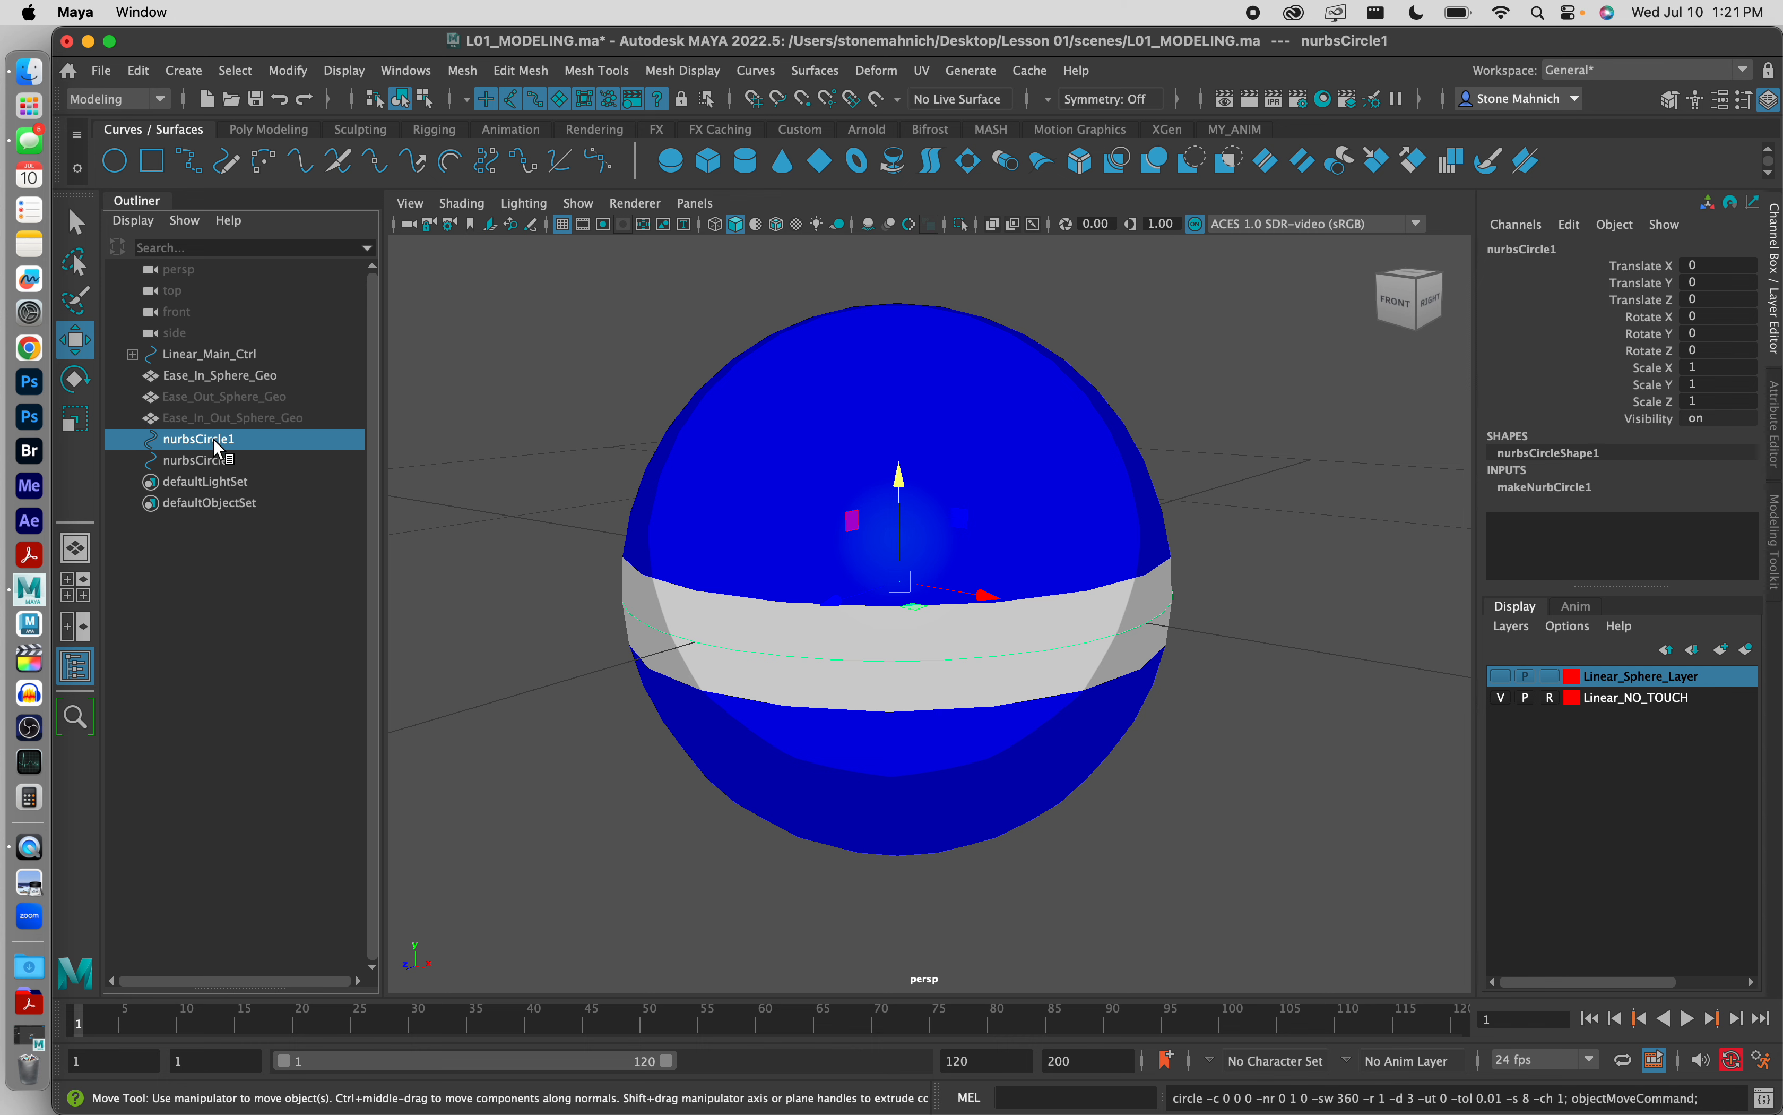
{"action": "double_click", "coordinate": [209, 438]}
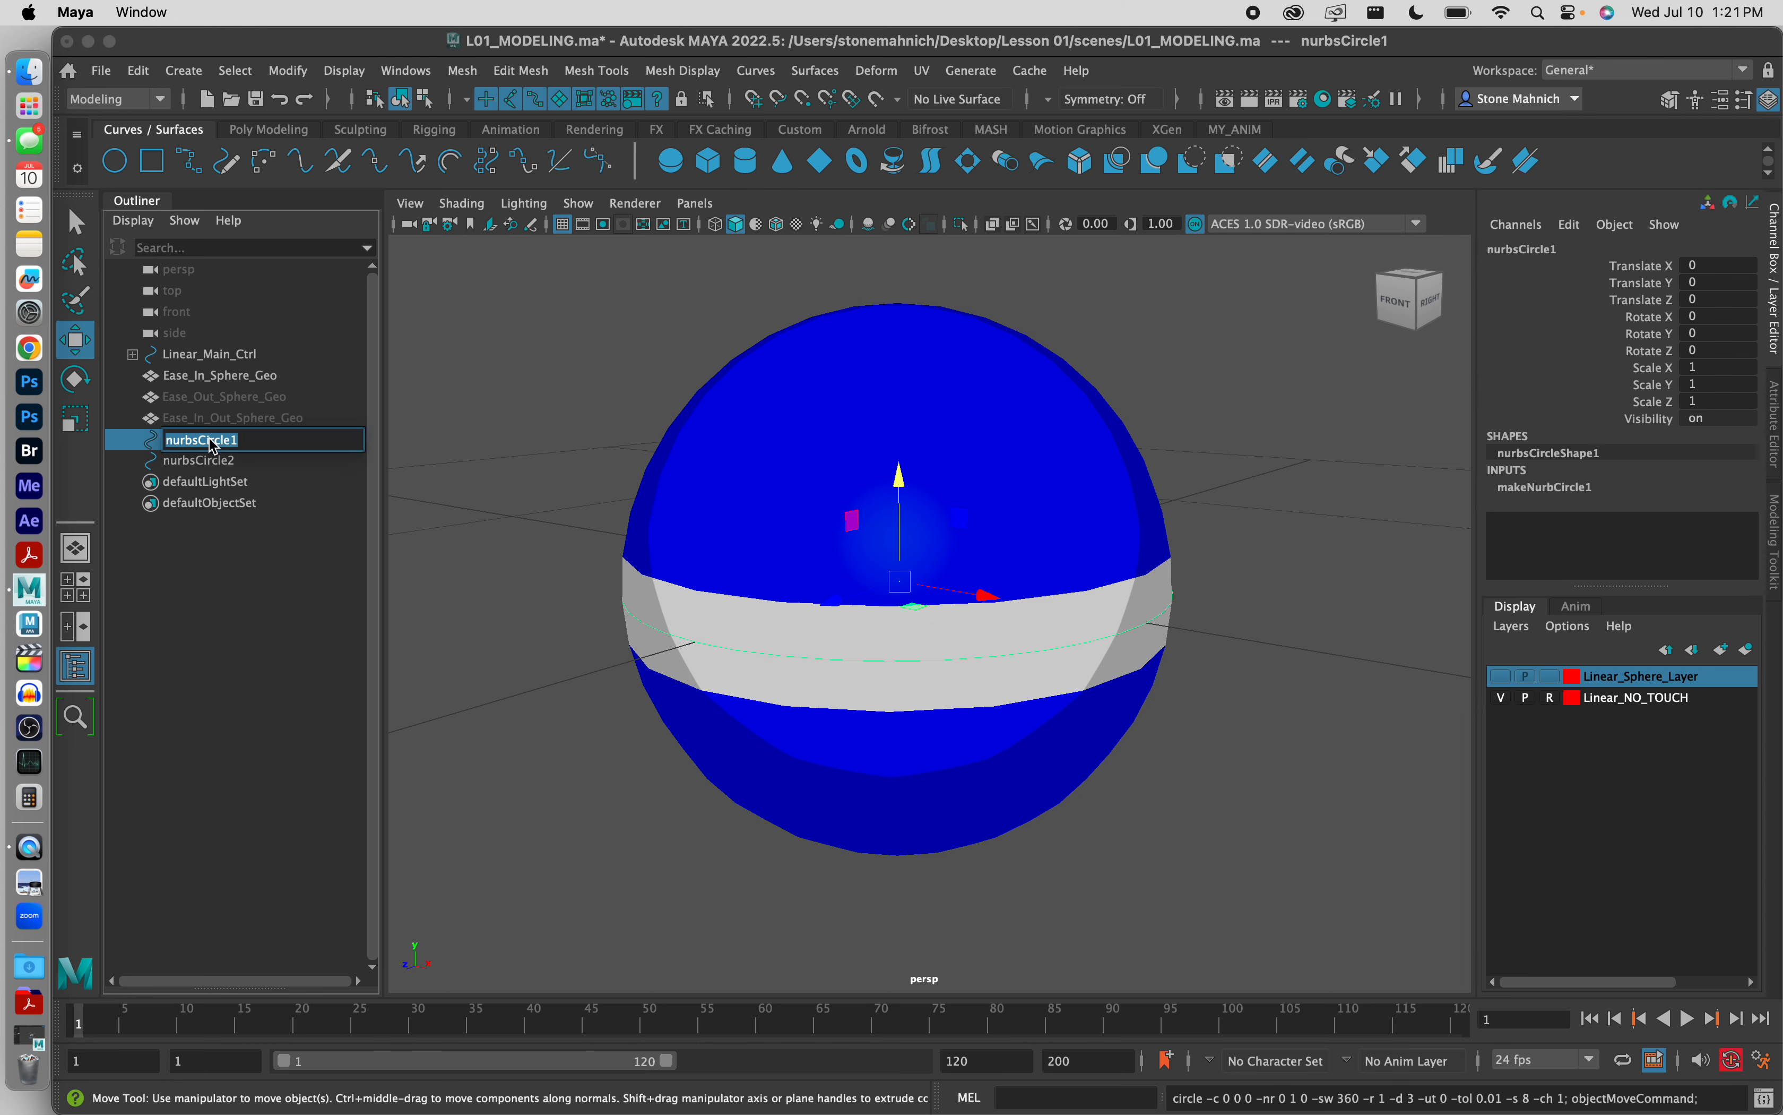
{"action": "type", "text": "Ease"}
{"action": "type", "text": "_In_Main_Ctrl"}
{"action": "left_click", "coordinate": [211, 460]}
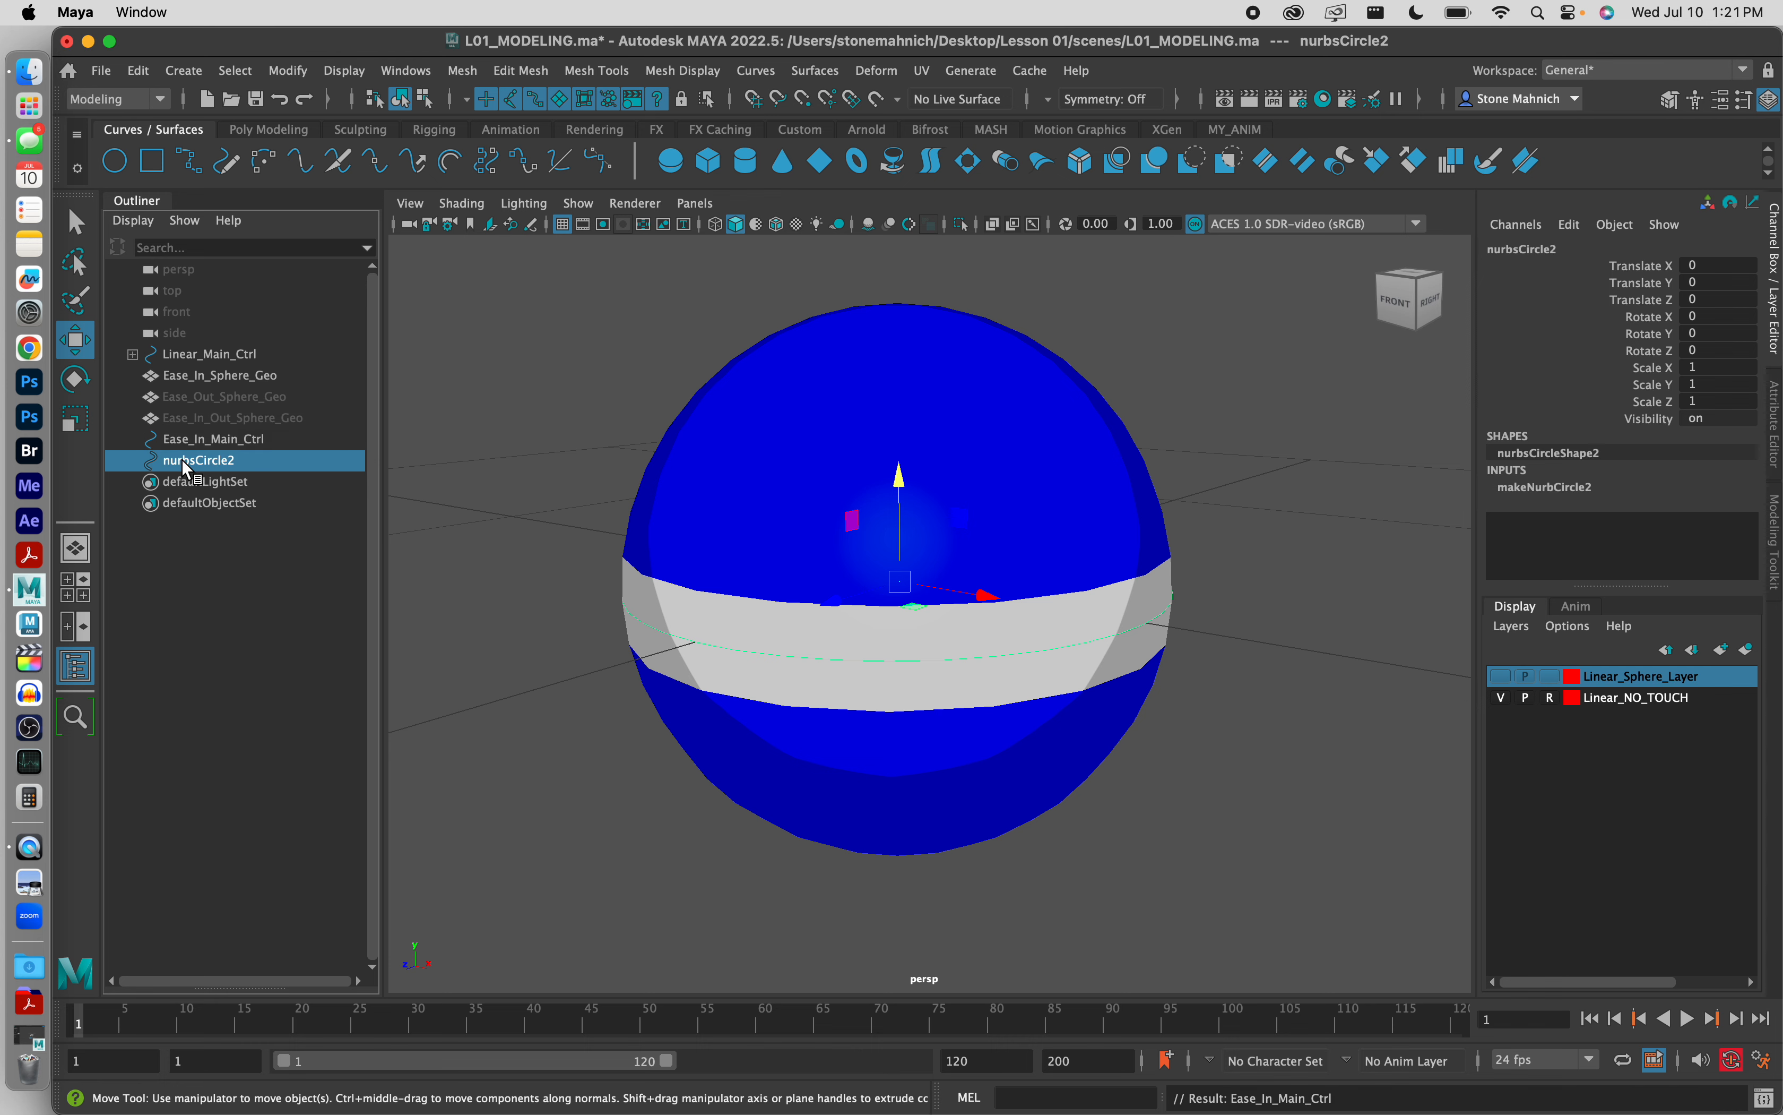
Step: Rename the second NURBS circle as Ease_In_Ghost_Ctrl and clear the selection
{"action": "double_click", "coordinate": [188, 463]}
{"action": "type", "text": "Ease_In"}
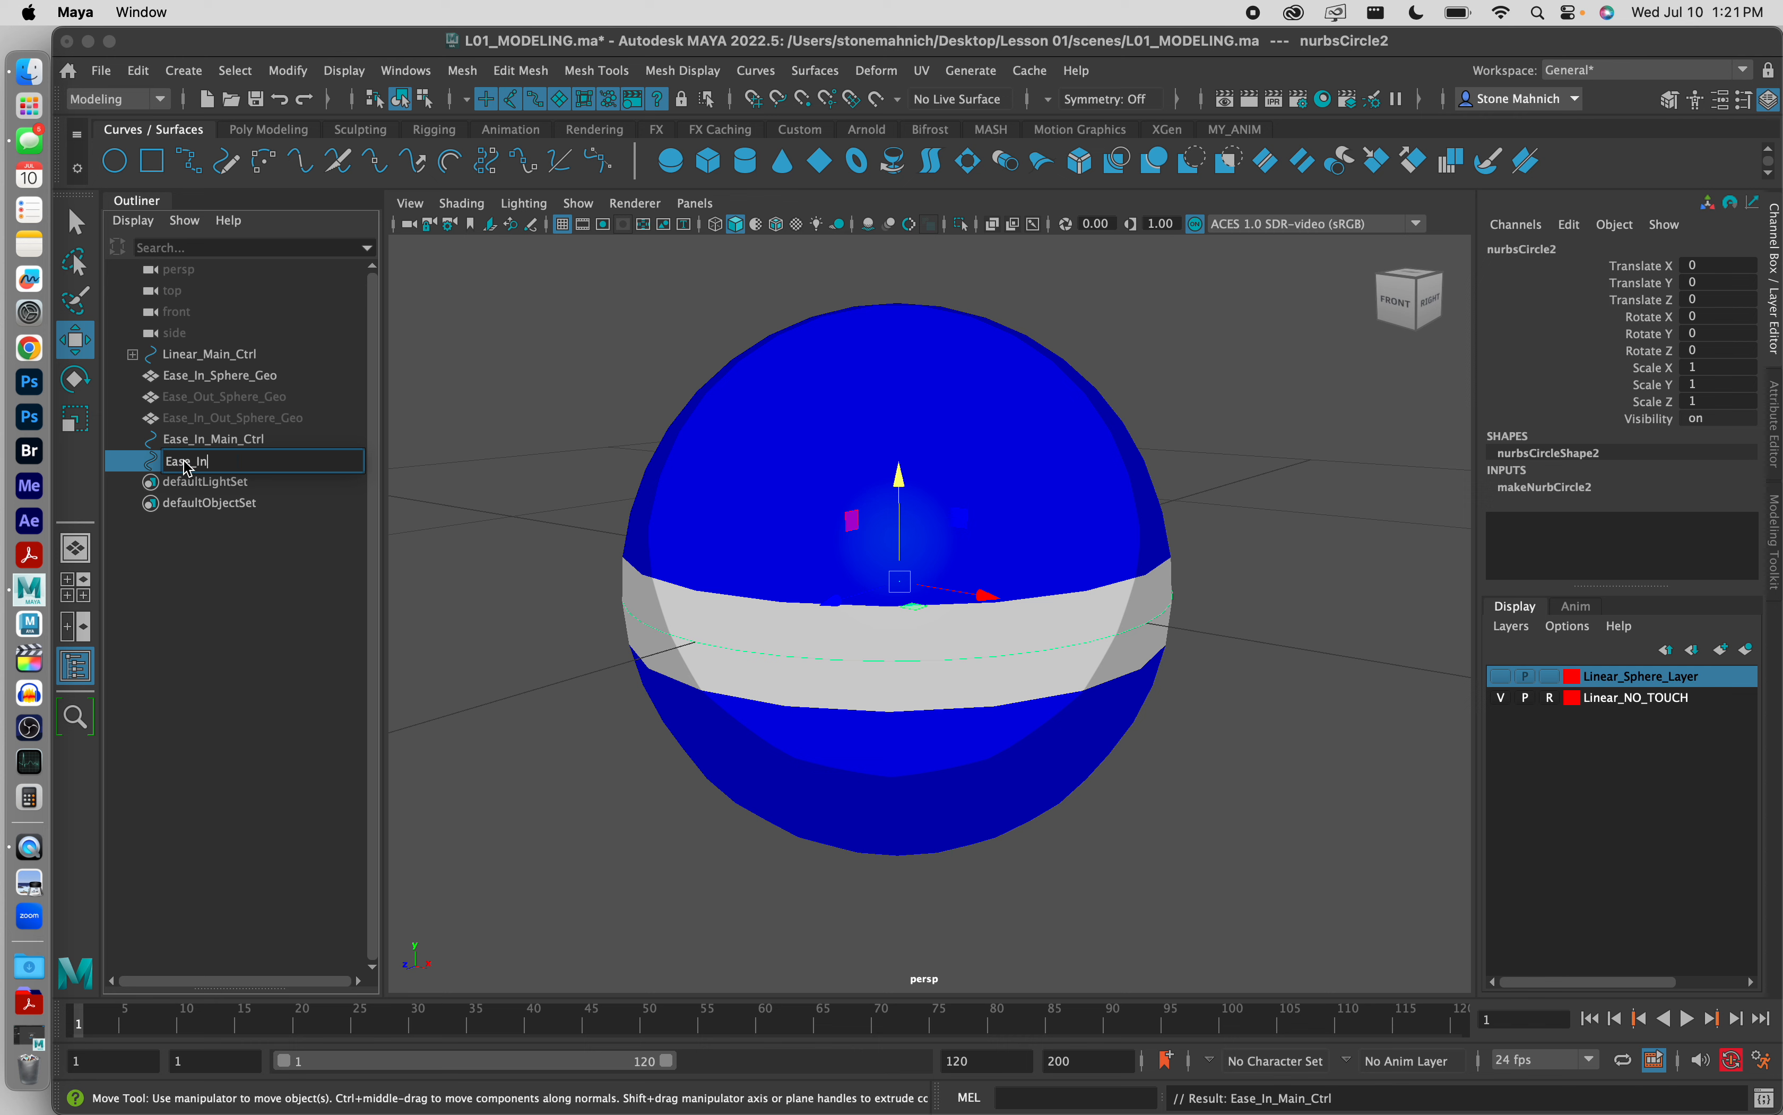
{"action": "type", "text": "_Ghost_Ctrl"}
{"action": "left_click", "coordinate": [452, 401]}
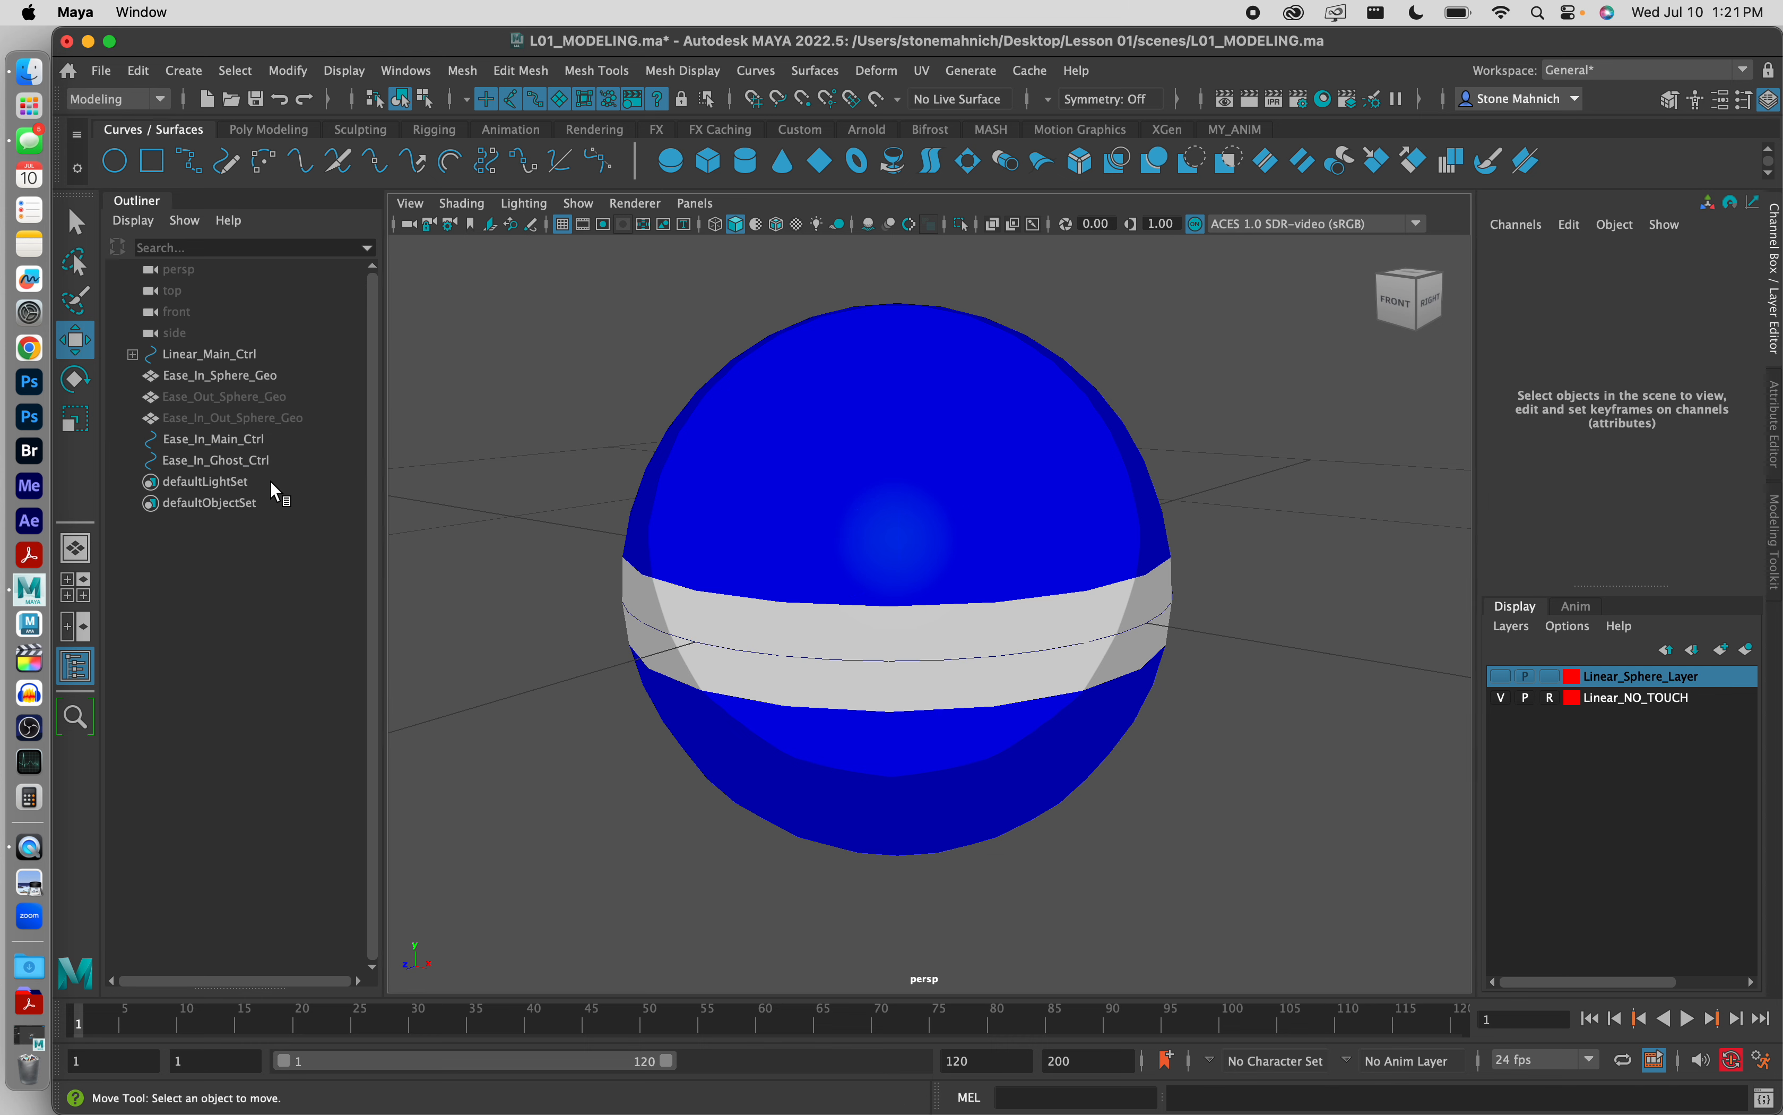
Step: Set Rotate X of Ease_In_Ghost_Ctrl to 90, then deselect it and check the sphere from a higher angle
{"action": "left_click", "coordinate": [249, 465]}
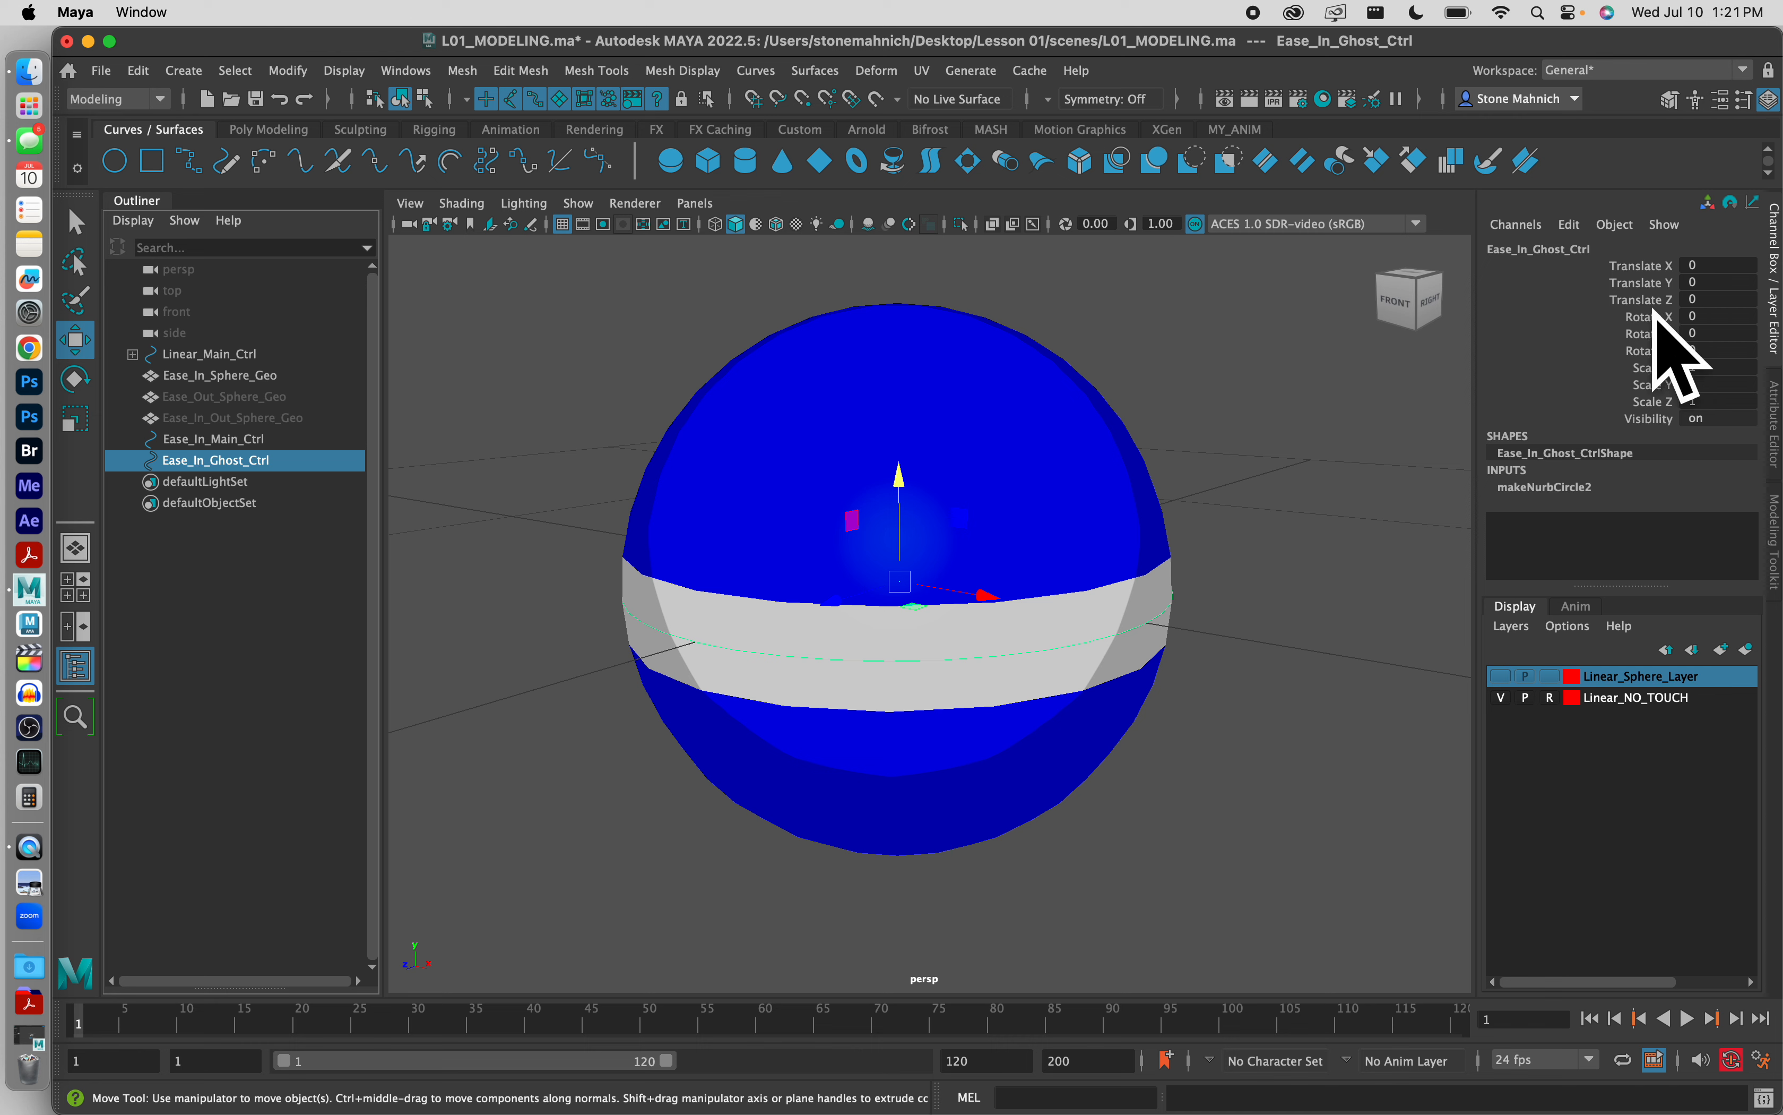
{"action": "double_click", "coordinate": [1708, 317]}
{"action": "type", "text": "90"}
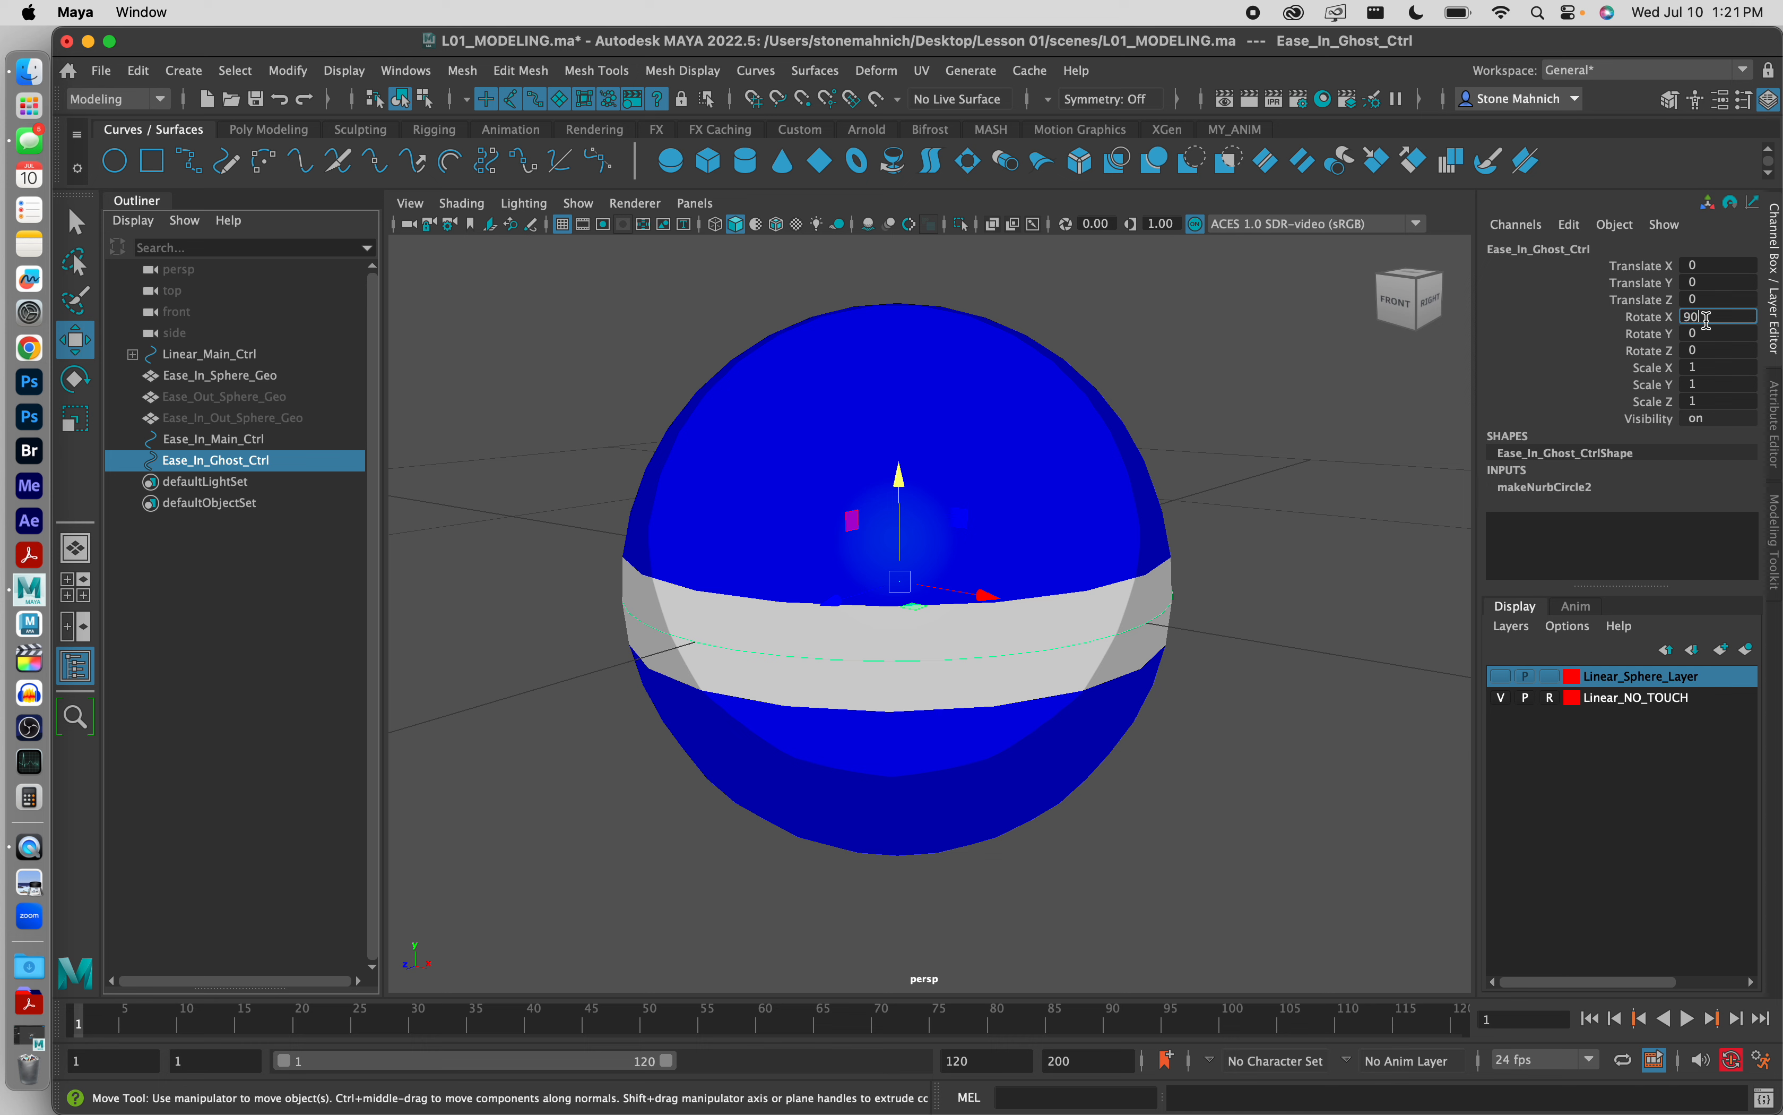
{"action": "key", "text": "Return"}
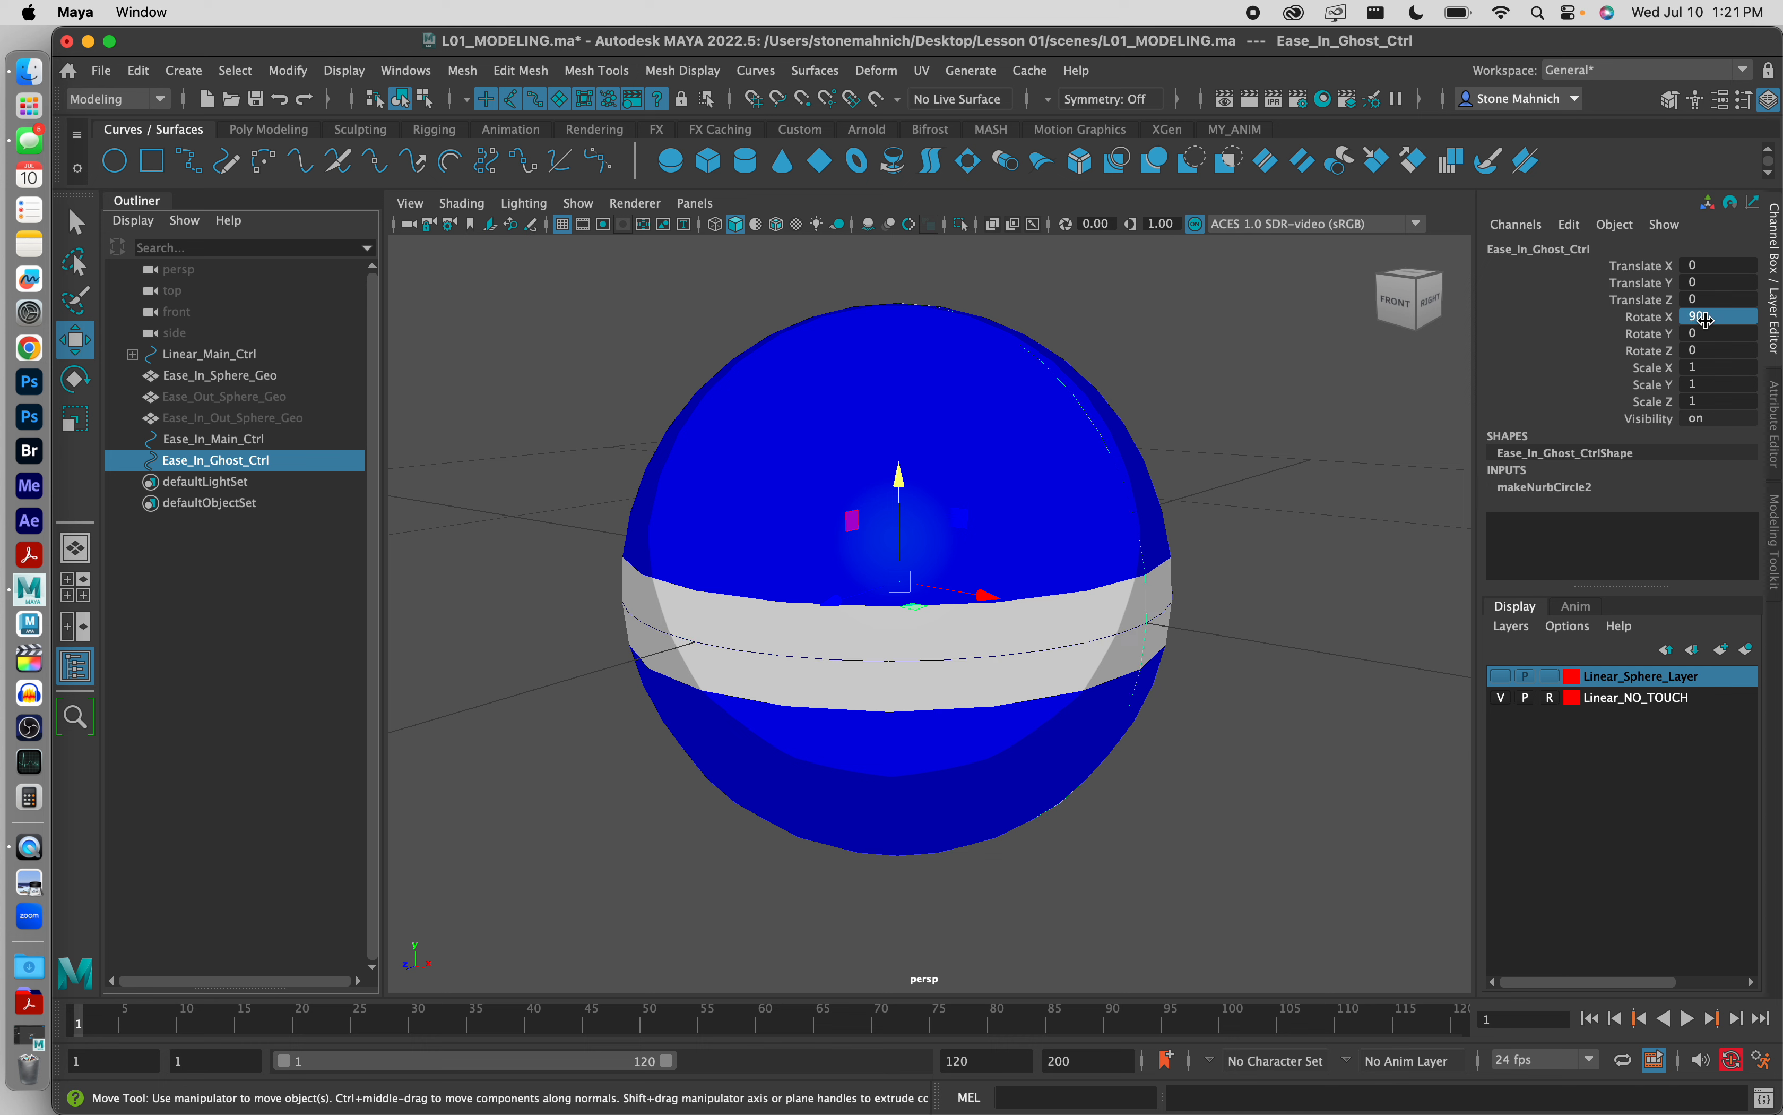
{"action": "left_click", "coordinate": [1440, 461]}
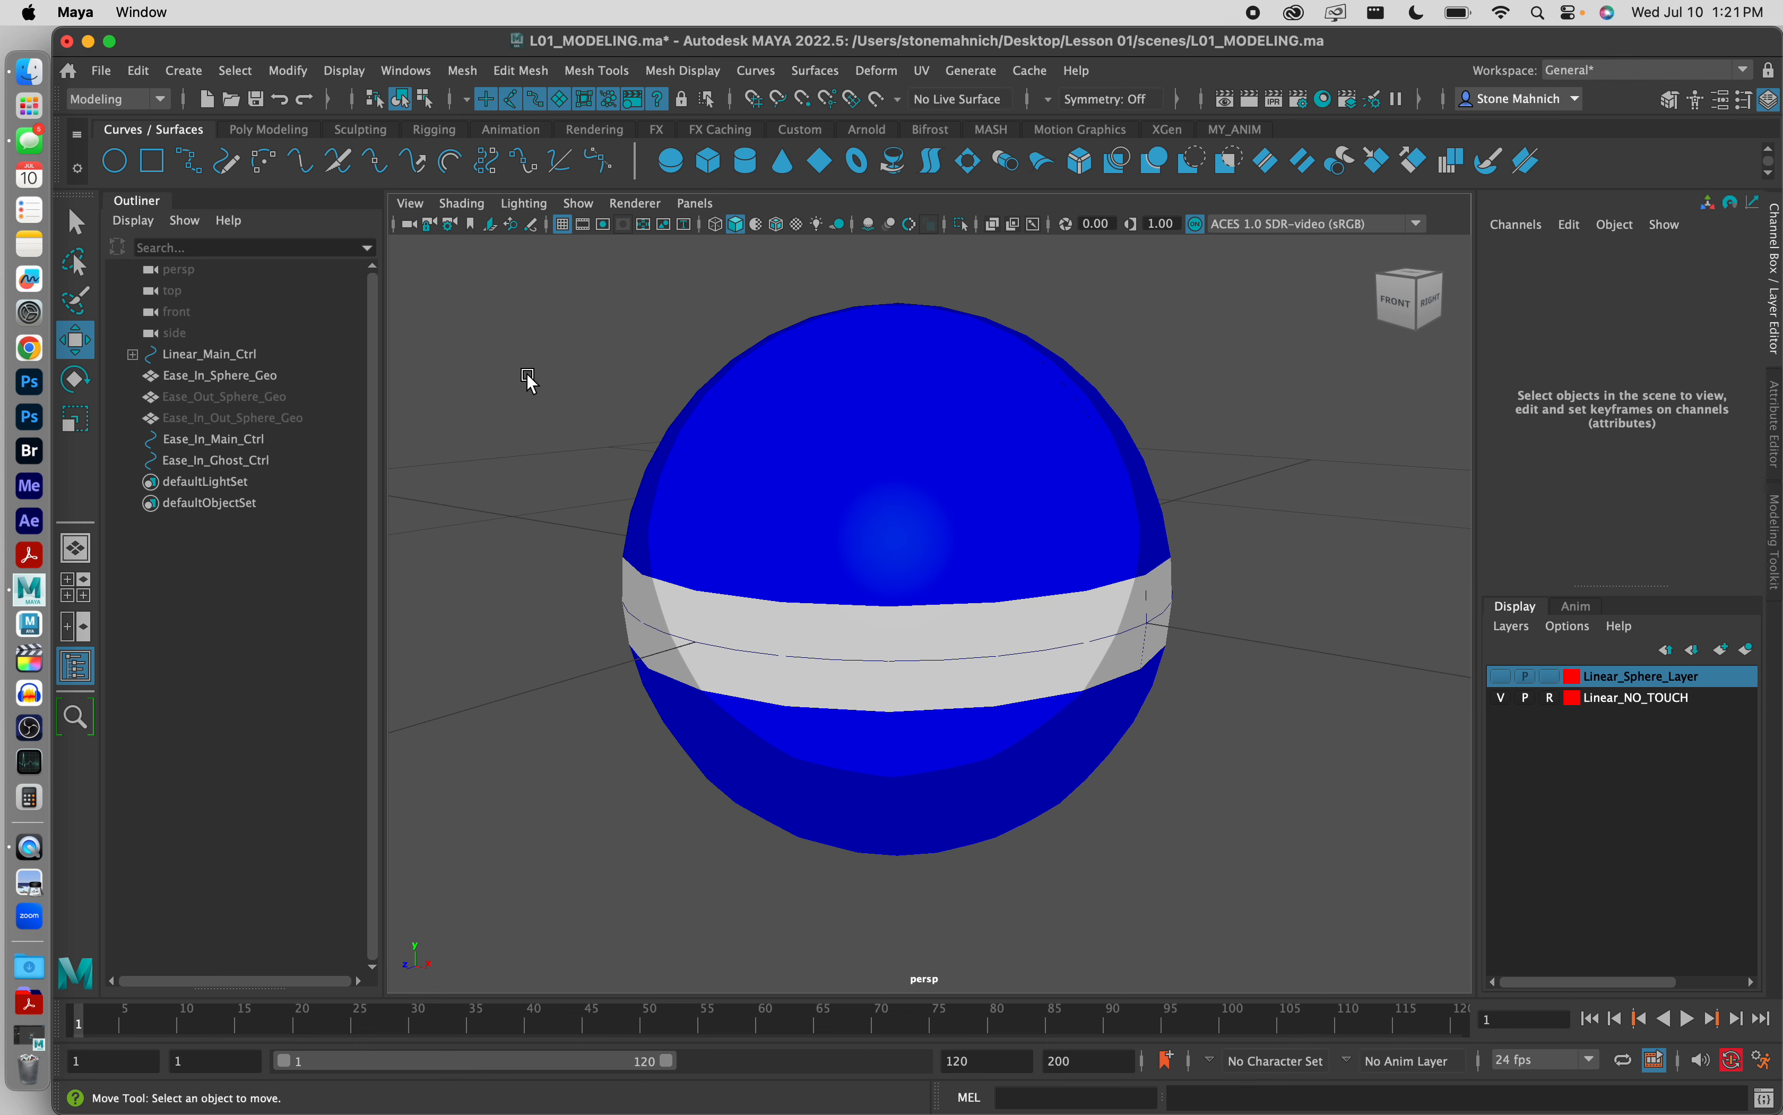
{"action": "left_click_drag", "start_coordinate": [611, 386], "coordinate": [625, 390], "text": "alt"}
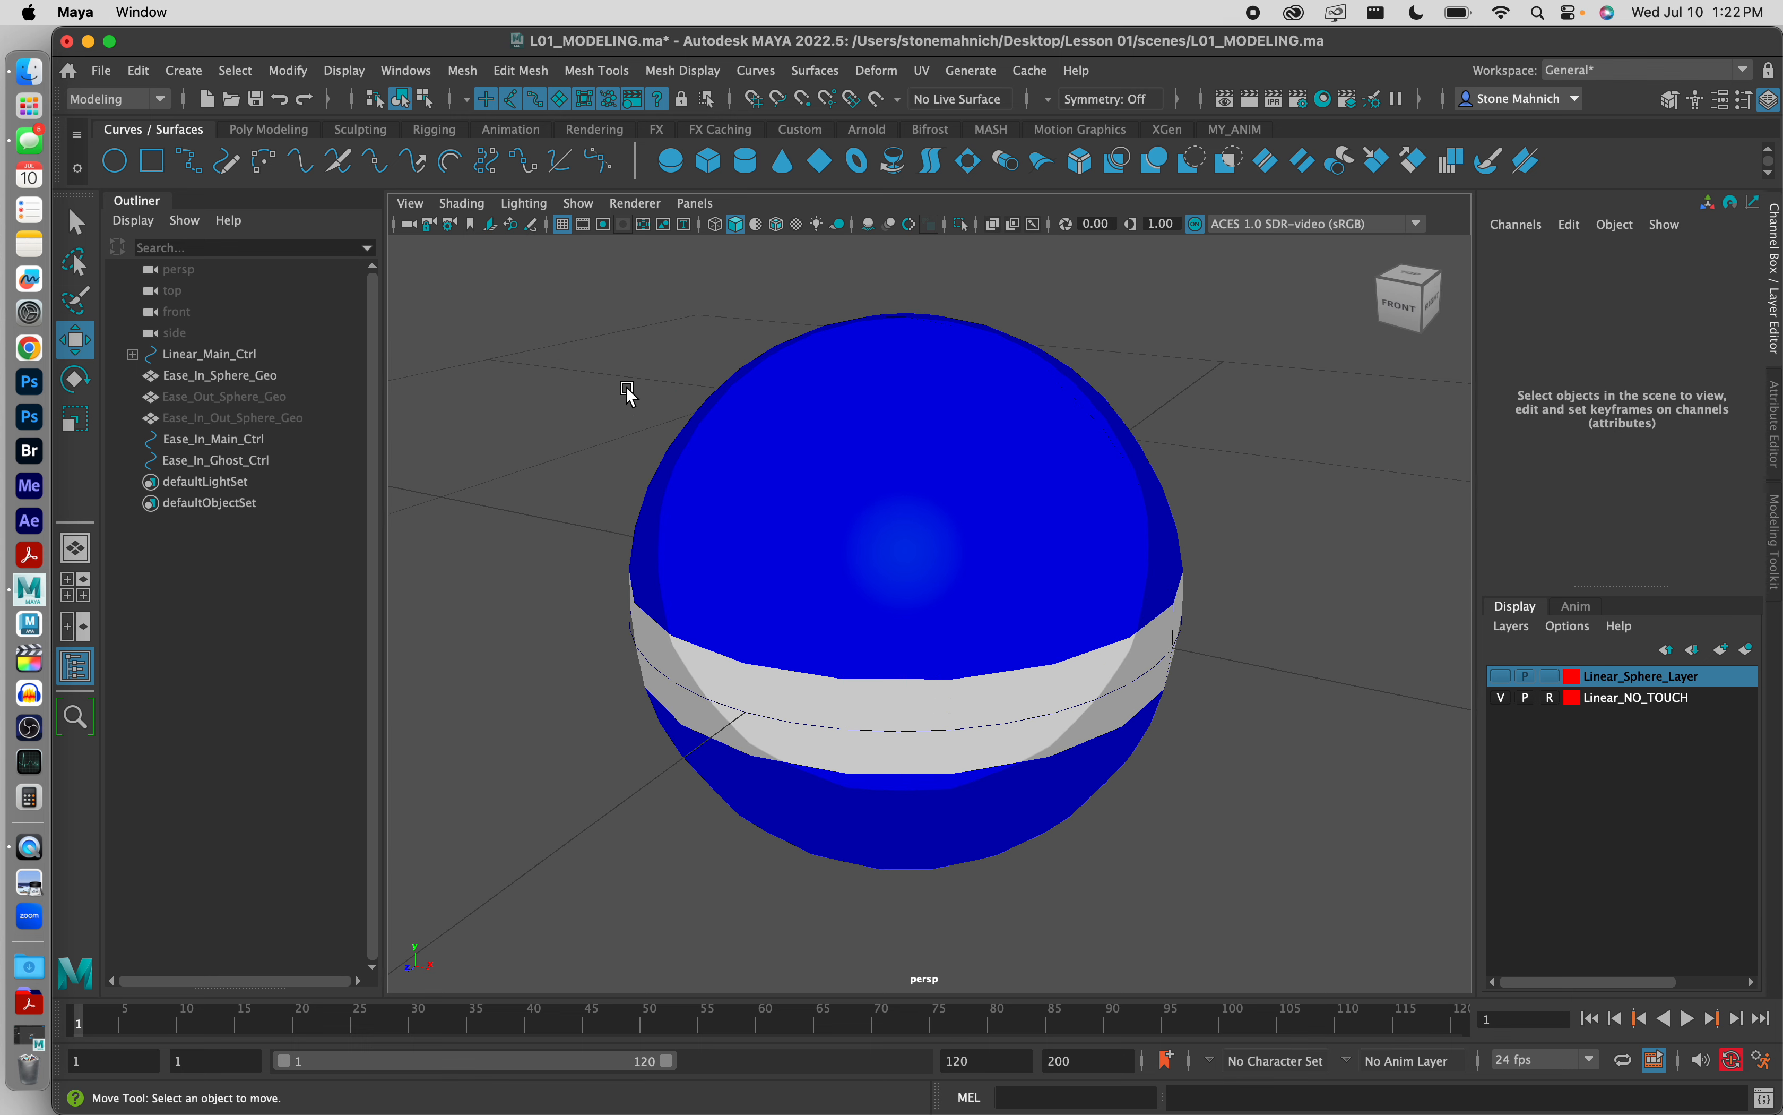
Step: Select Ease_In_Sphere_Geo first and add Ease_In_Ghost_Ctrl to the selection as the last-picked object
{"action": "left_click", "coordinate": [208, 443]}
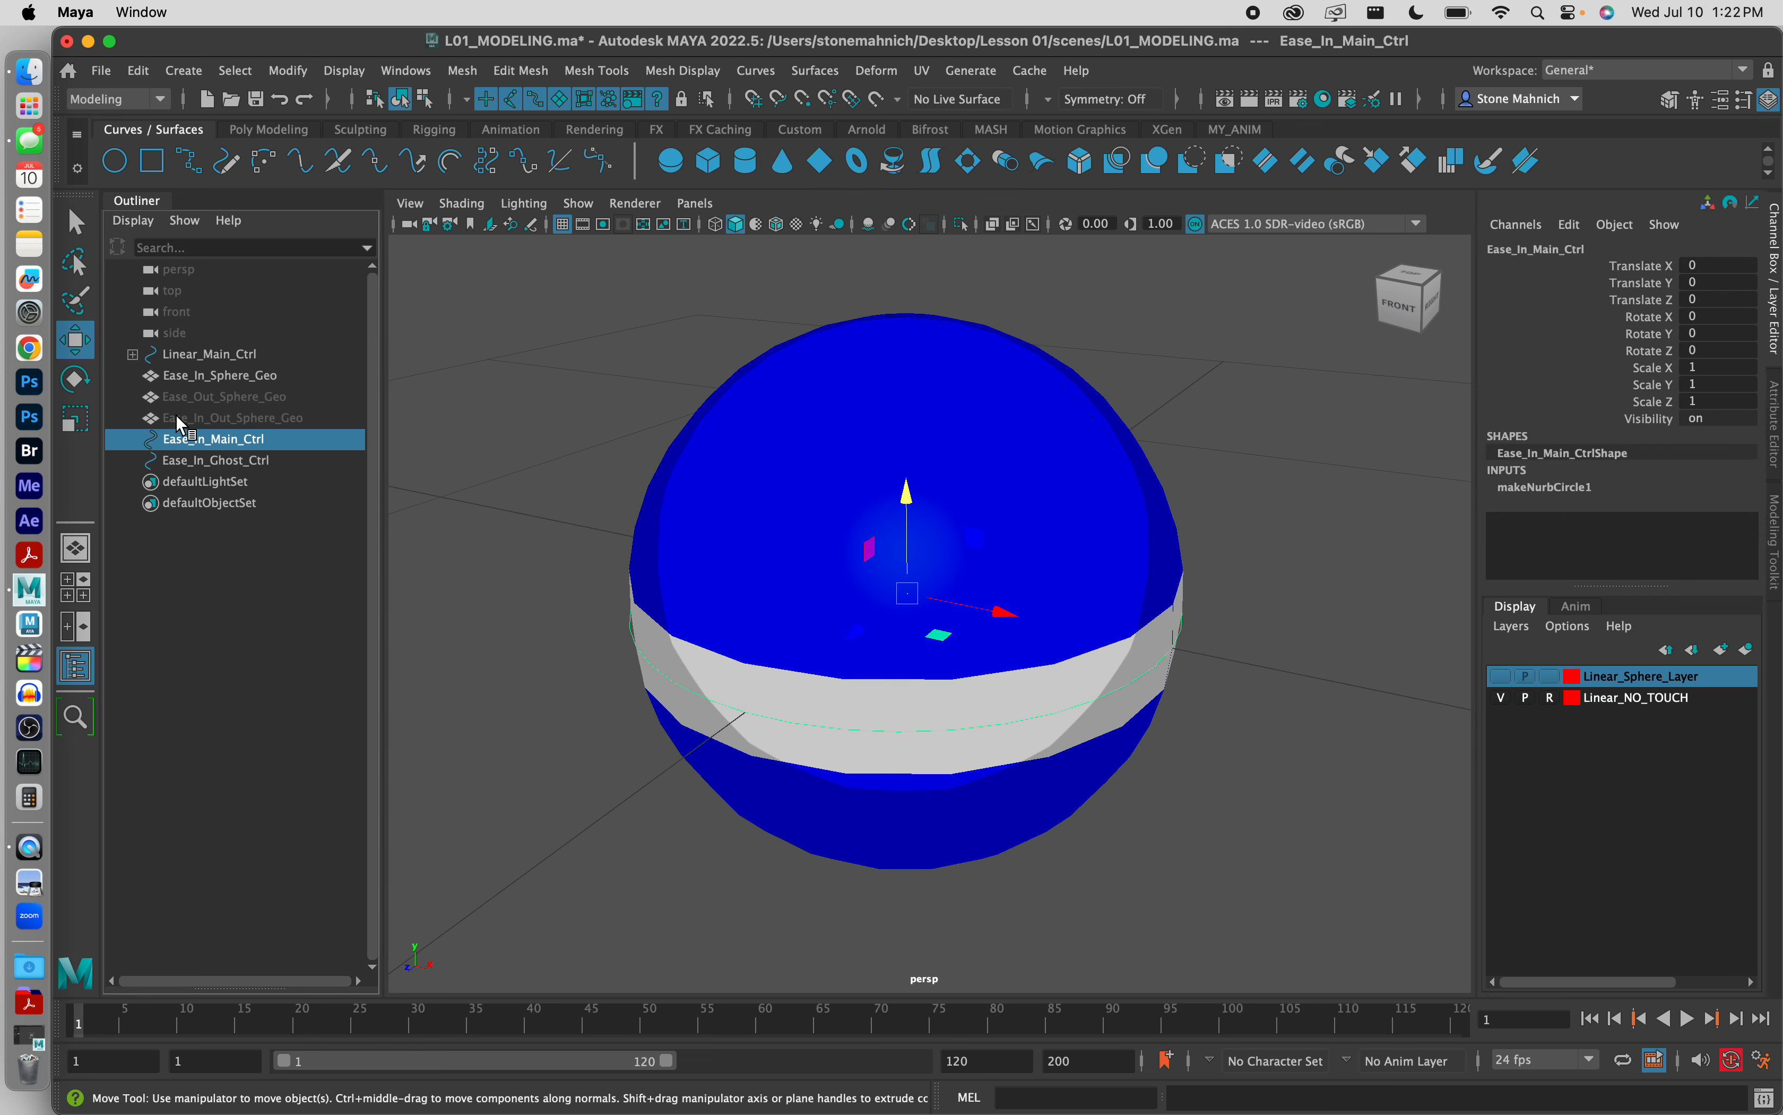
{"action": "left_click", "coordinate": [225, 377]}
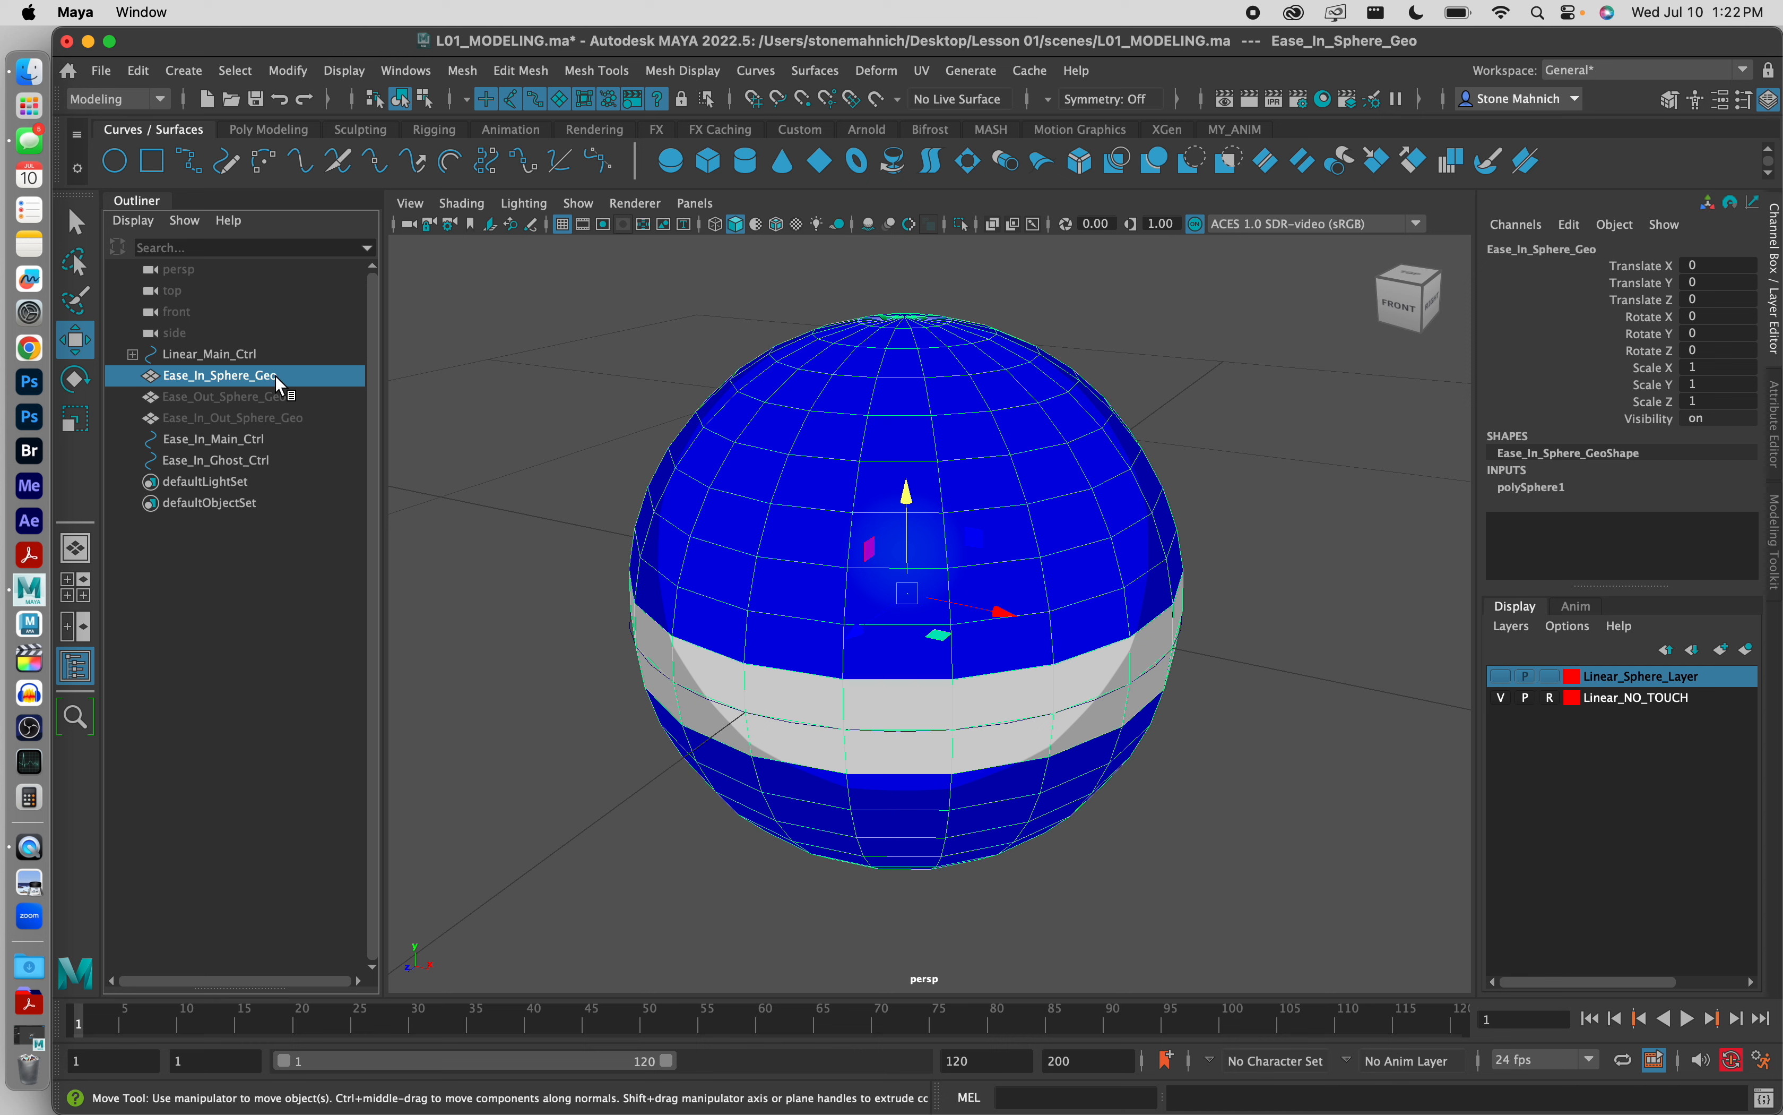
{"action": "left_click", "coordinate": [222, 459], "text": "ctrl"}
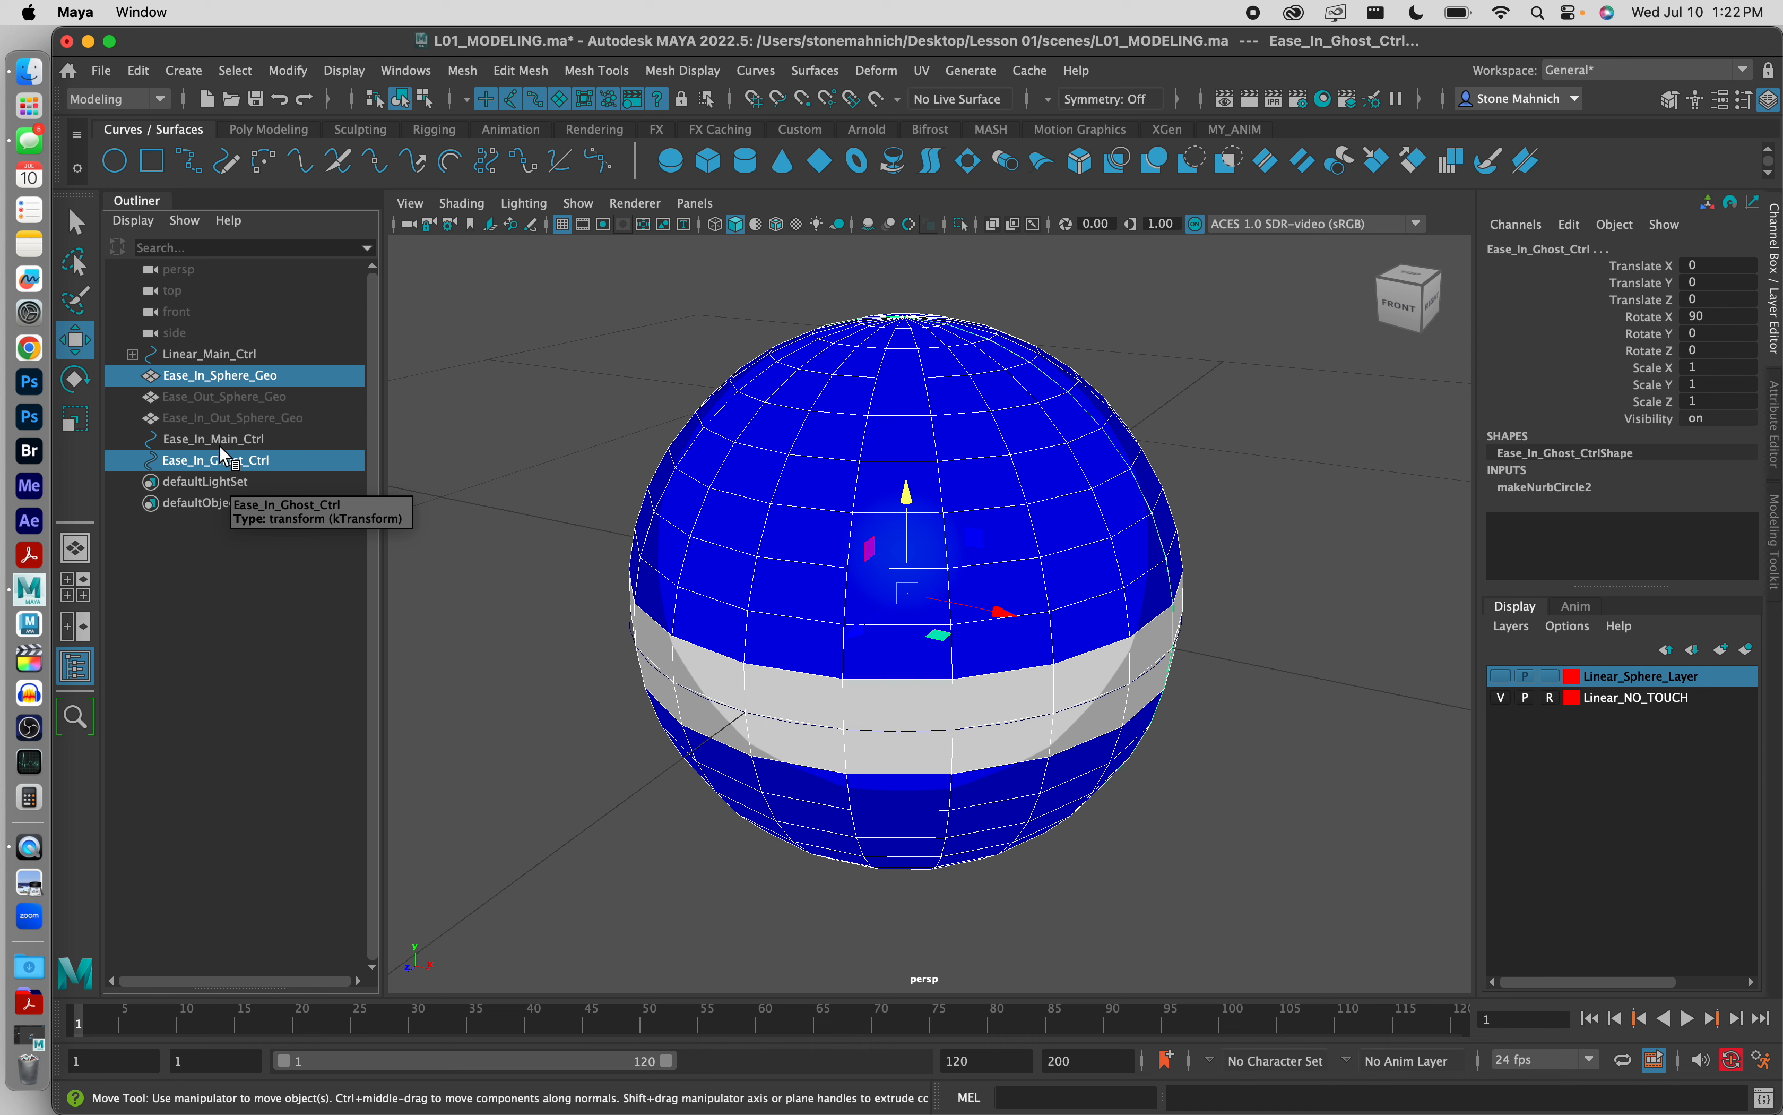
{"action": "left_click", "coordinate": [211, 376]}
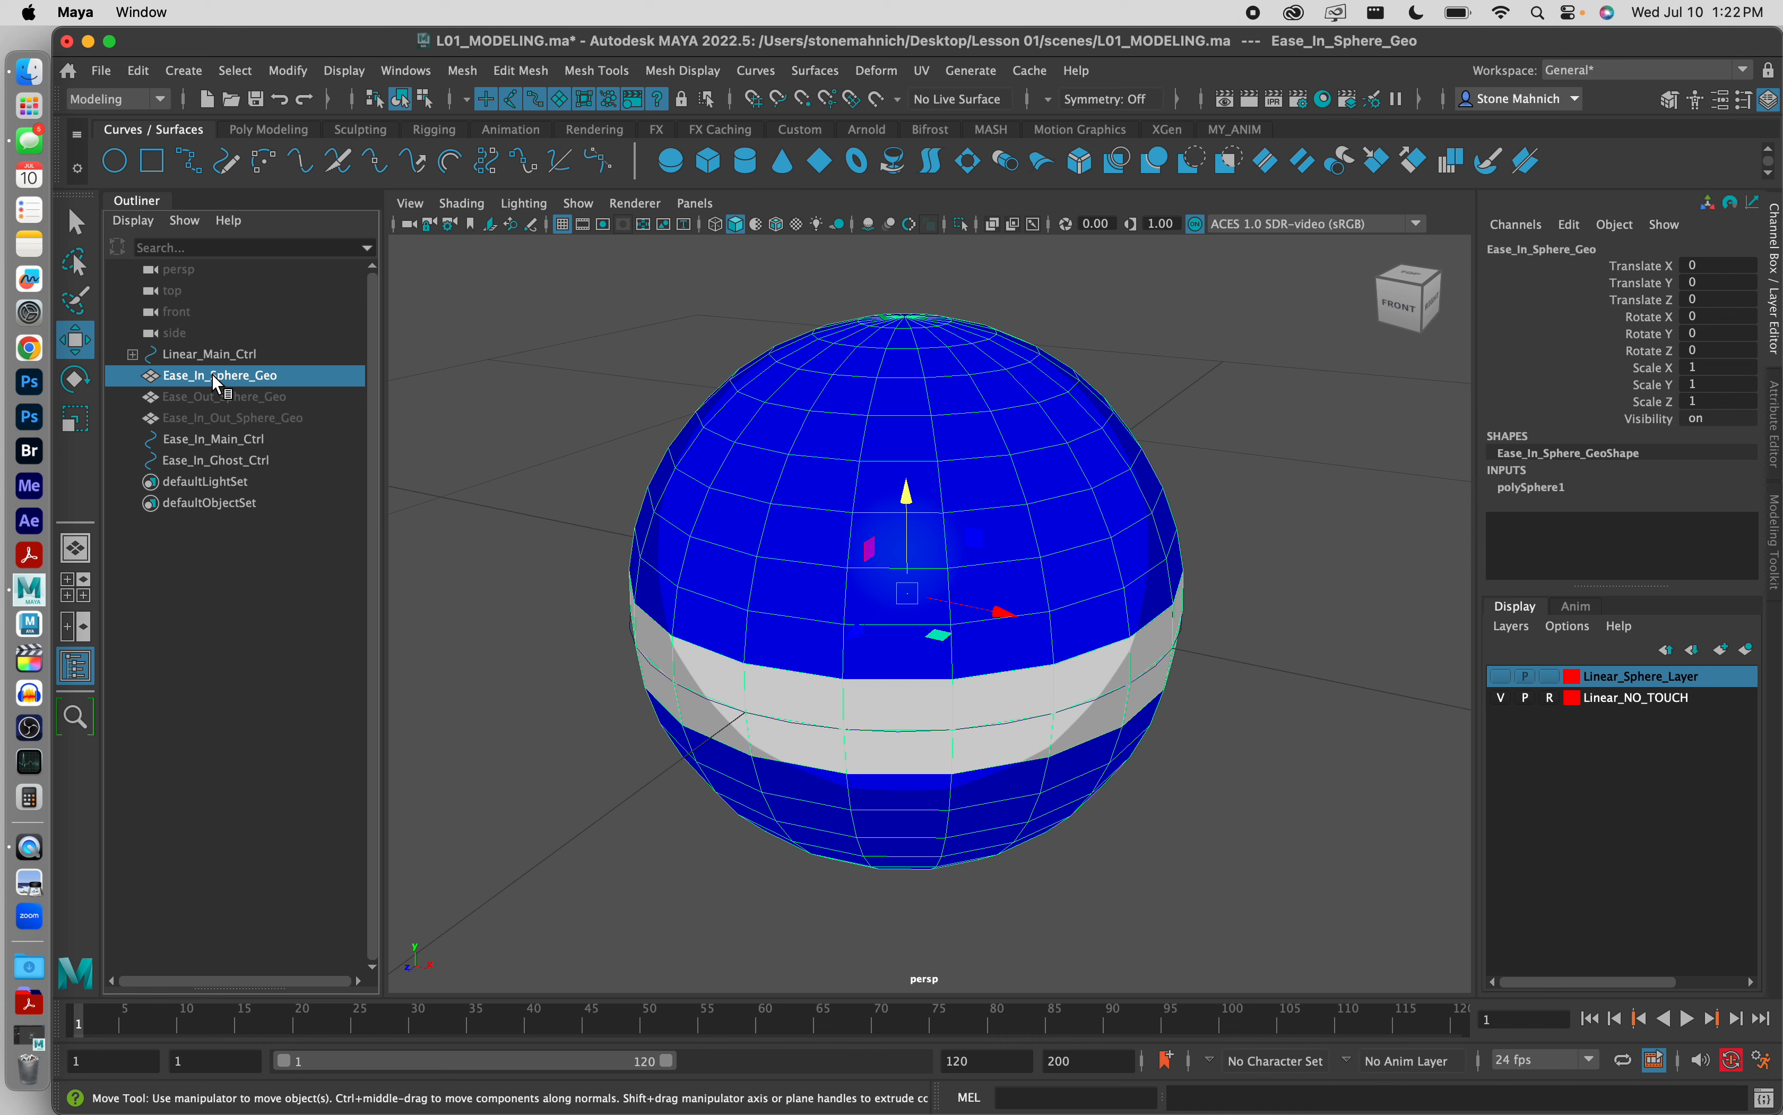
{"action": "left_click", "coordinate": [238, 459], "text": "ctrl"}
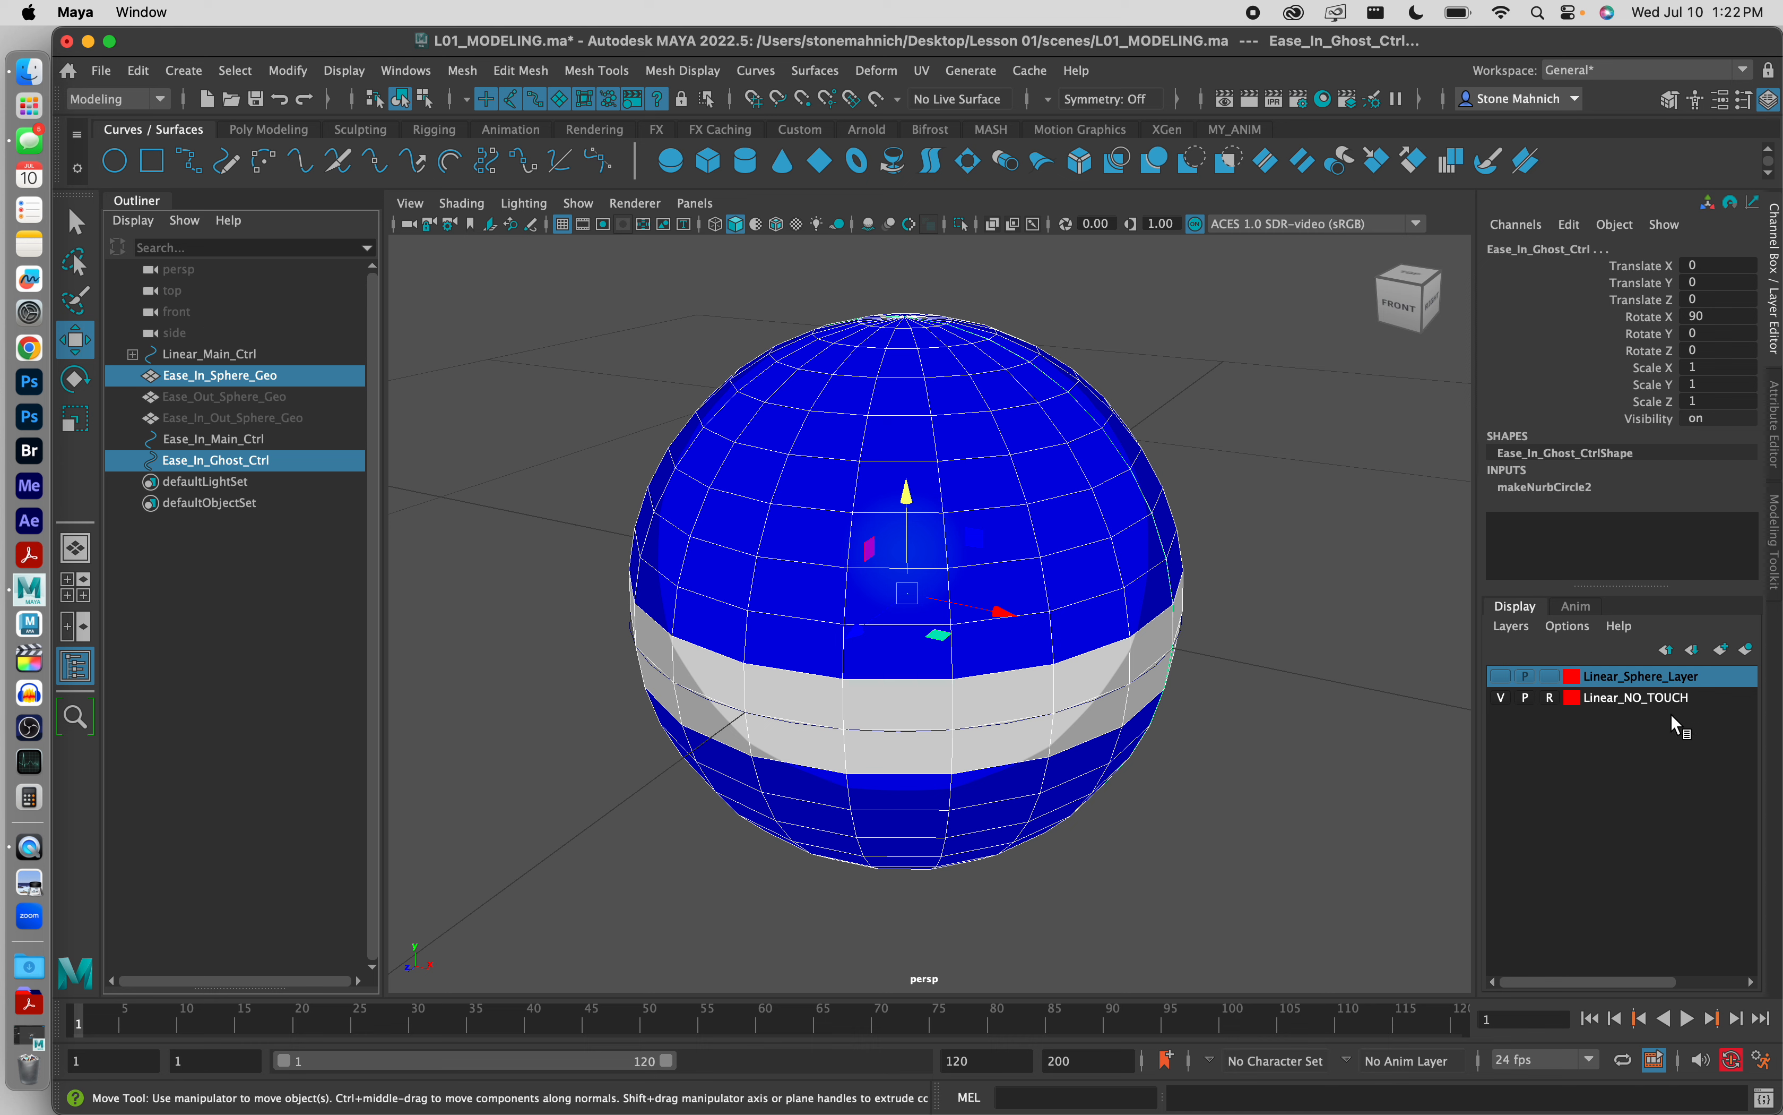
Step: Create a display layer from the selected sphere geometry and ghost control, naming it Ease_In_NO_TOUCH
{"action": "left_click", "coordinate": [1749, 651]}
{"action": "left_click", "coordinate": [1611, 678]}
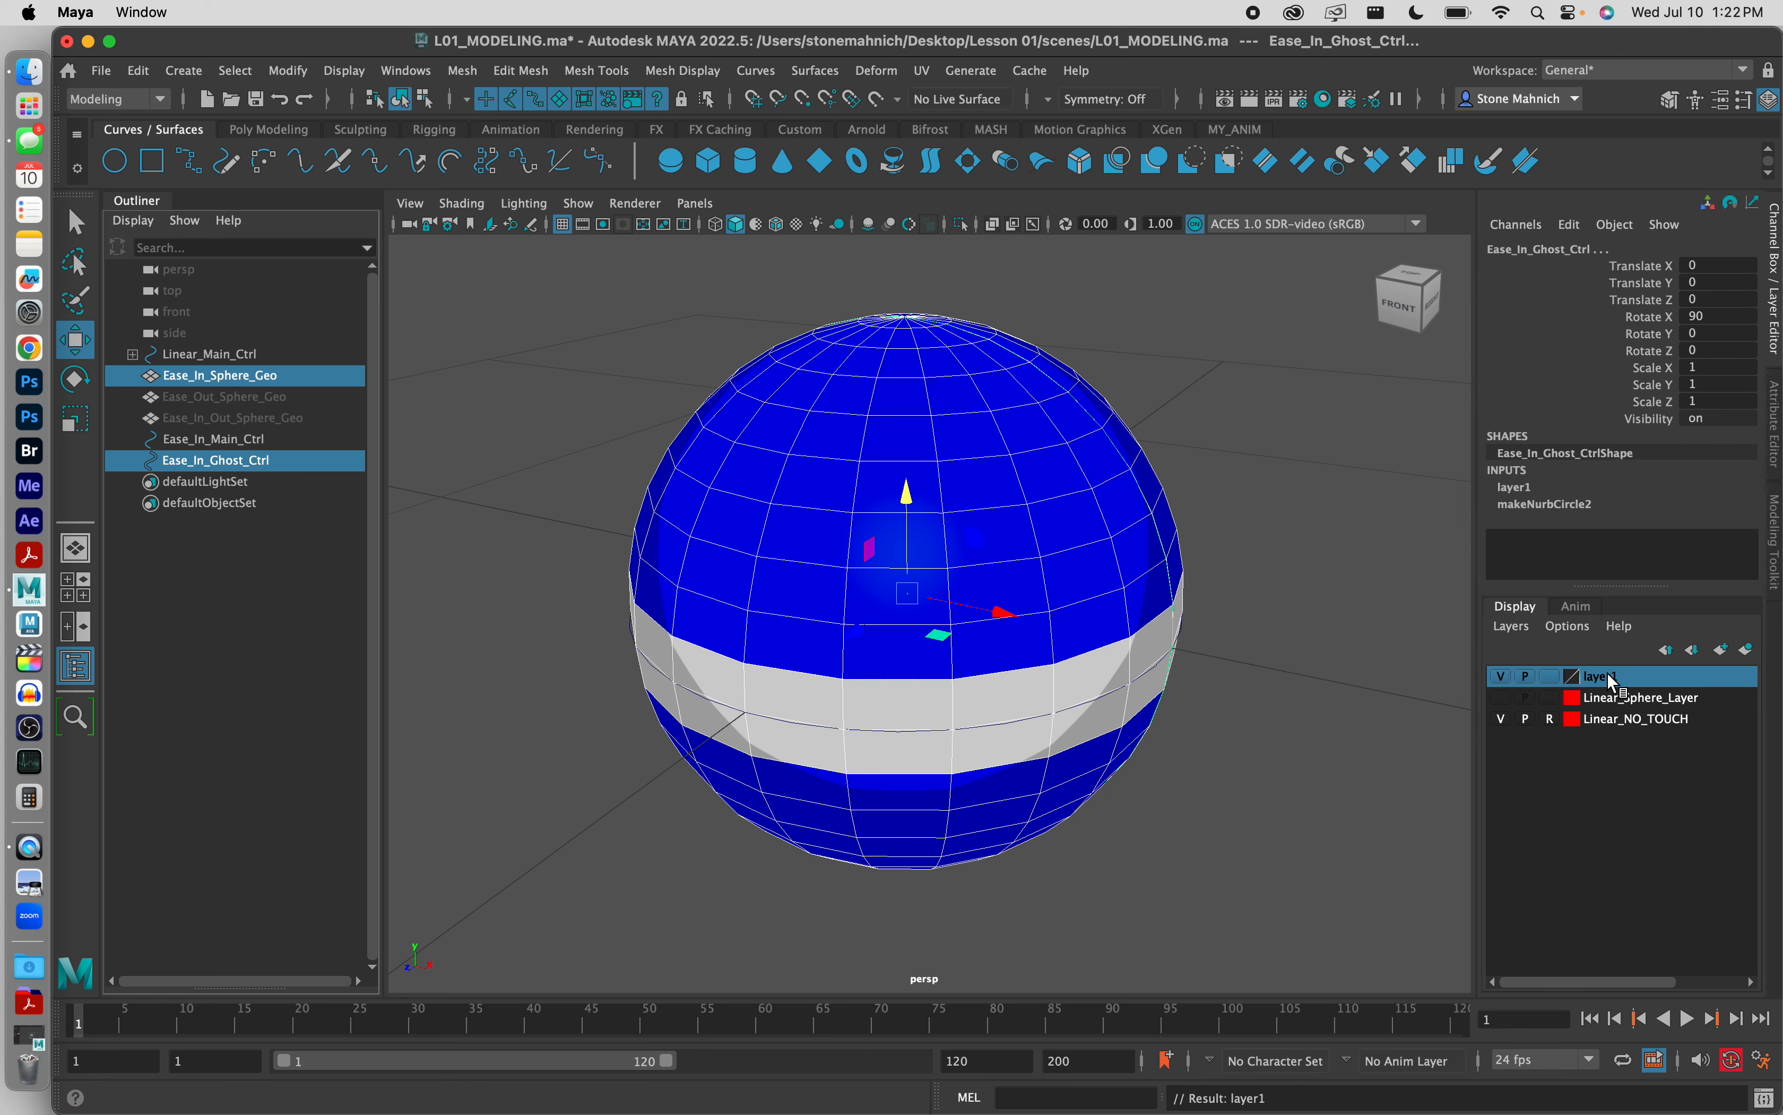
{"action": "double_click", "coordinate": [1612, 678]}
{"action": "left_click", "coordinate": [790, 437]}
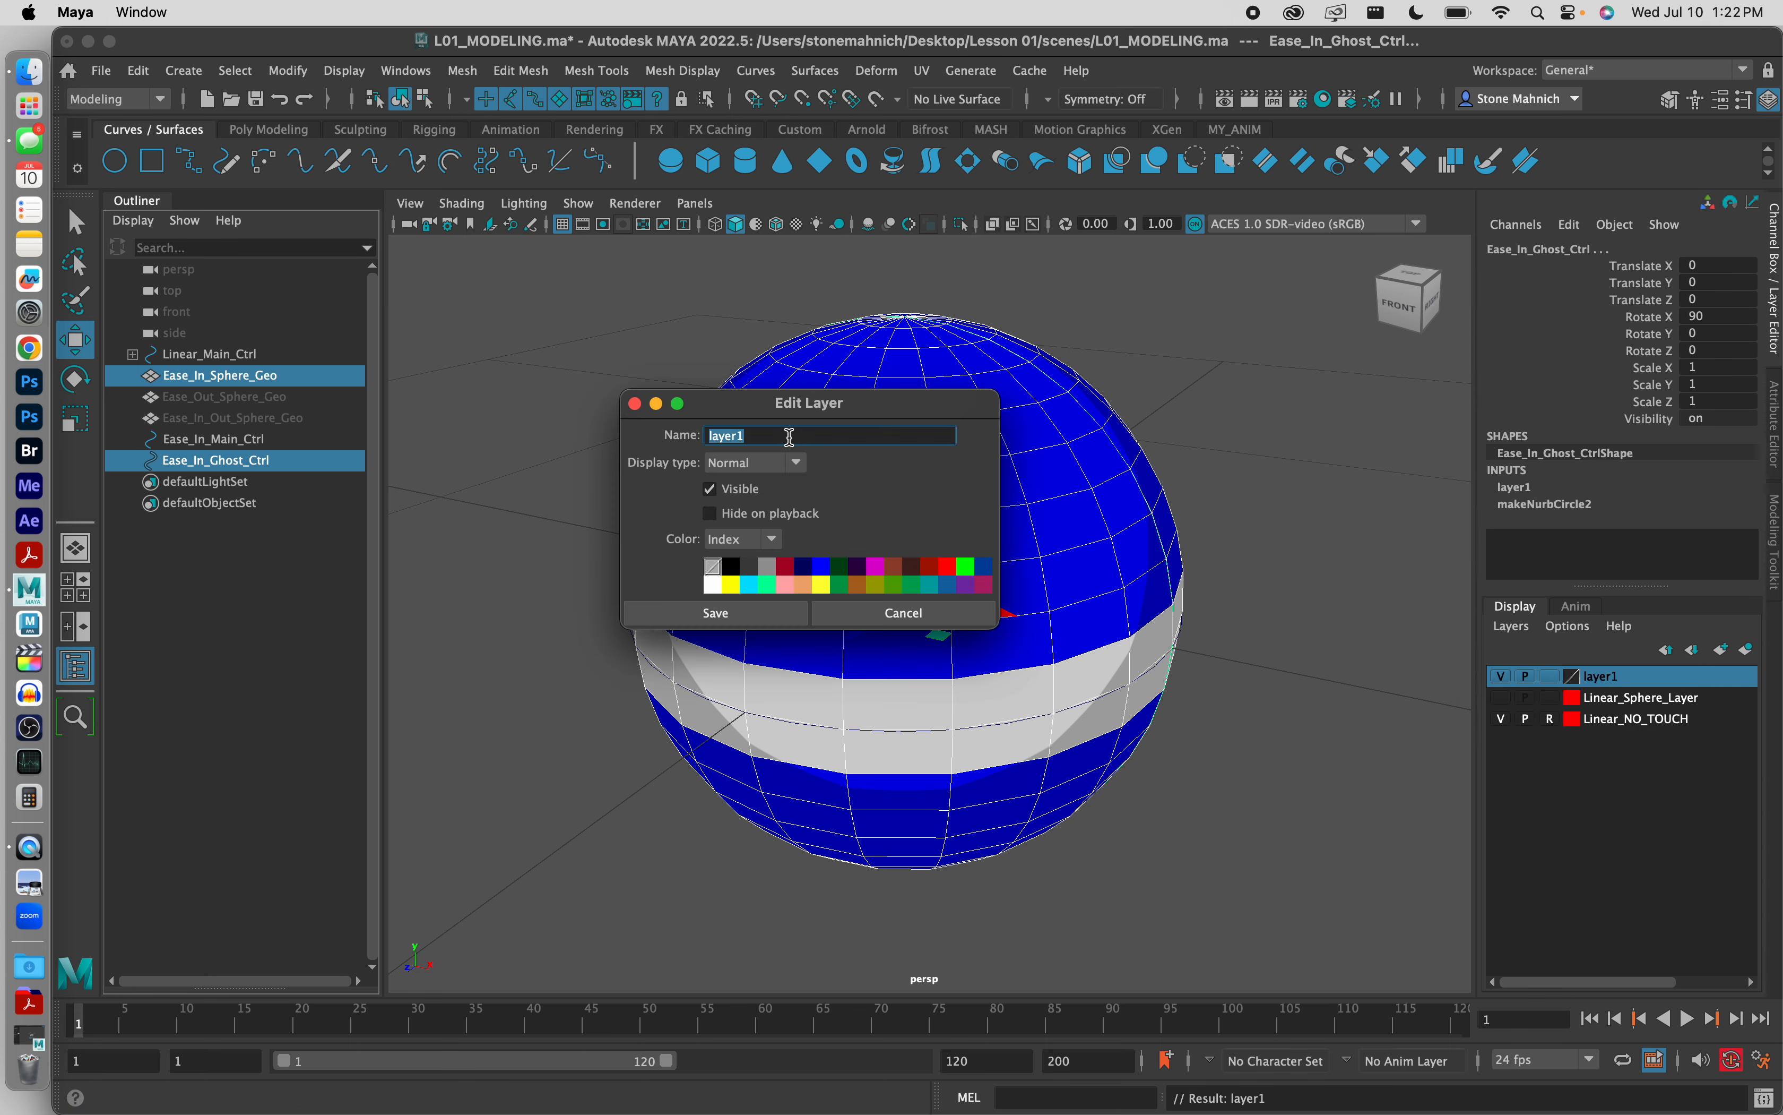
{"action": "type", "text": "Ease_In_NO_TOUCH"}
Step: Set the Ease_In_NO_TOUCH layer's display type to Reference and its color to blue, and save the layer settings
{"action": "left_click", "coordinate": [799, 462]}
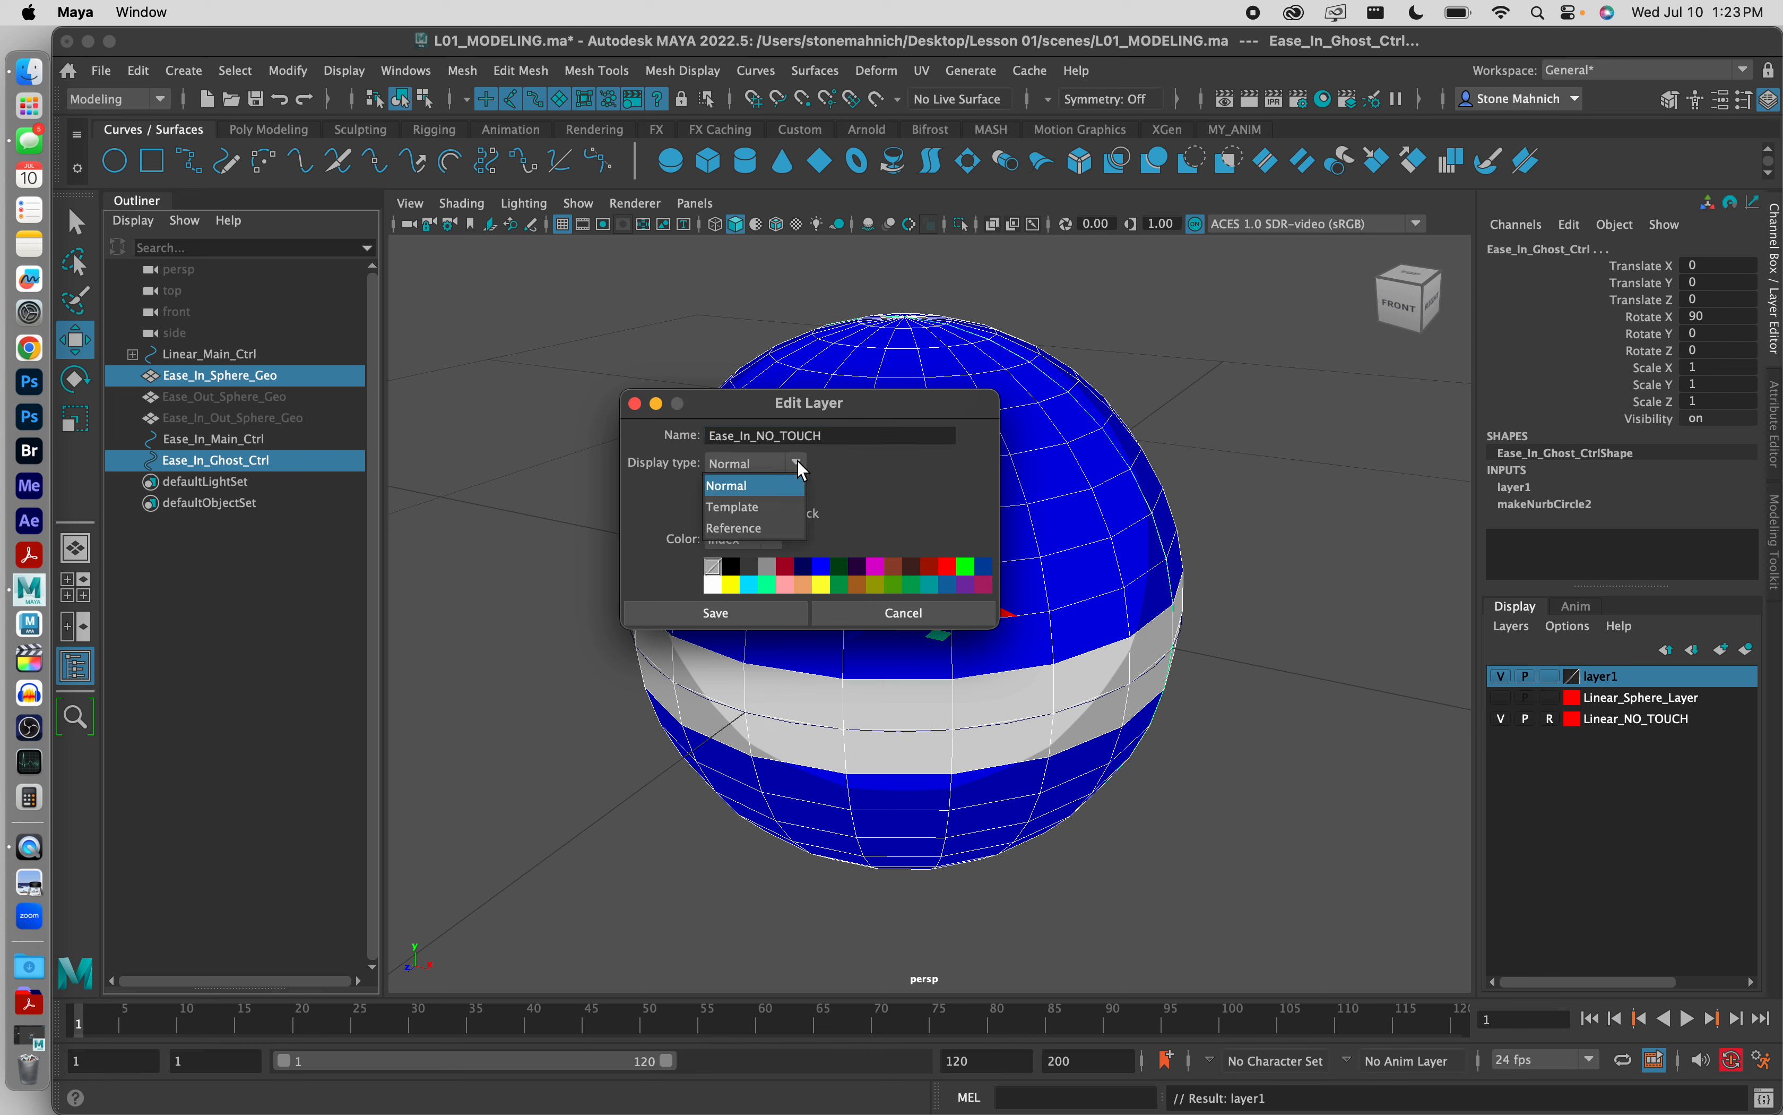
{"action": "left_click", "coordinate": [781, 531]}
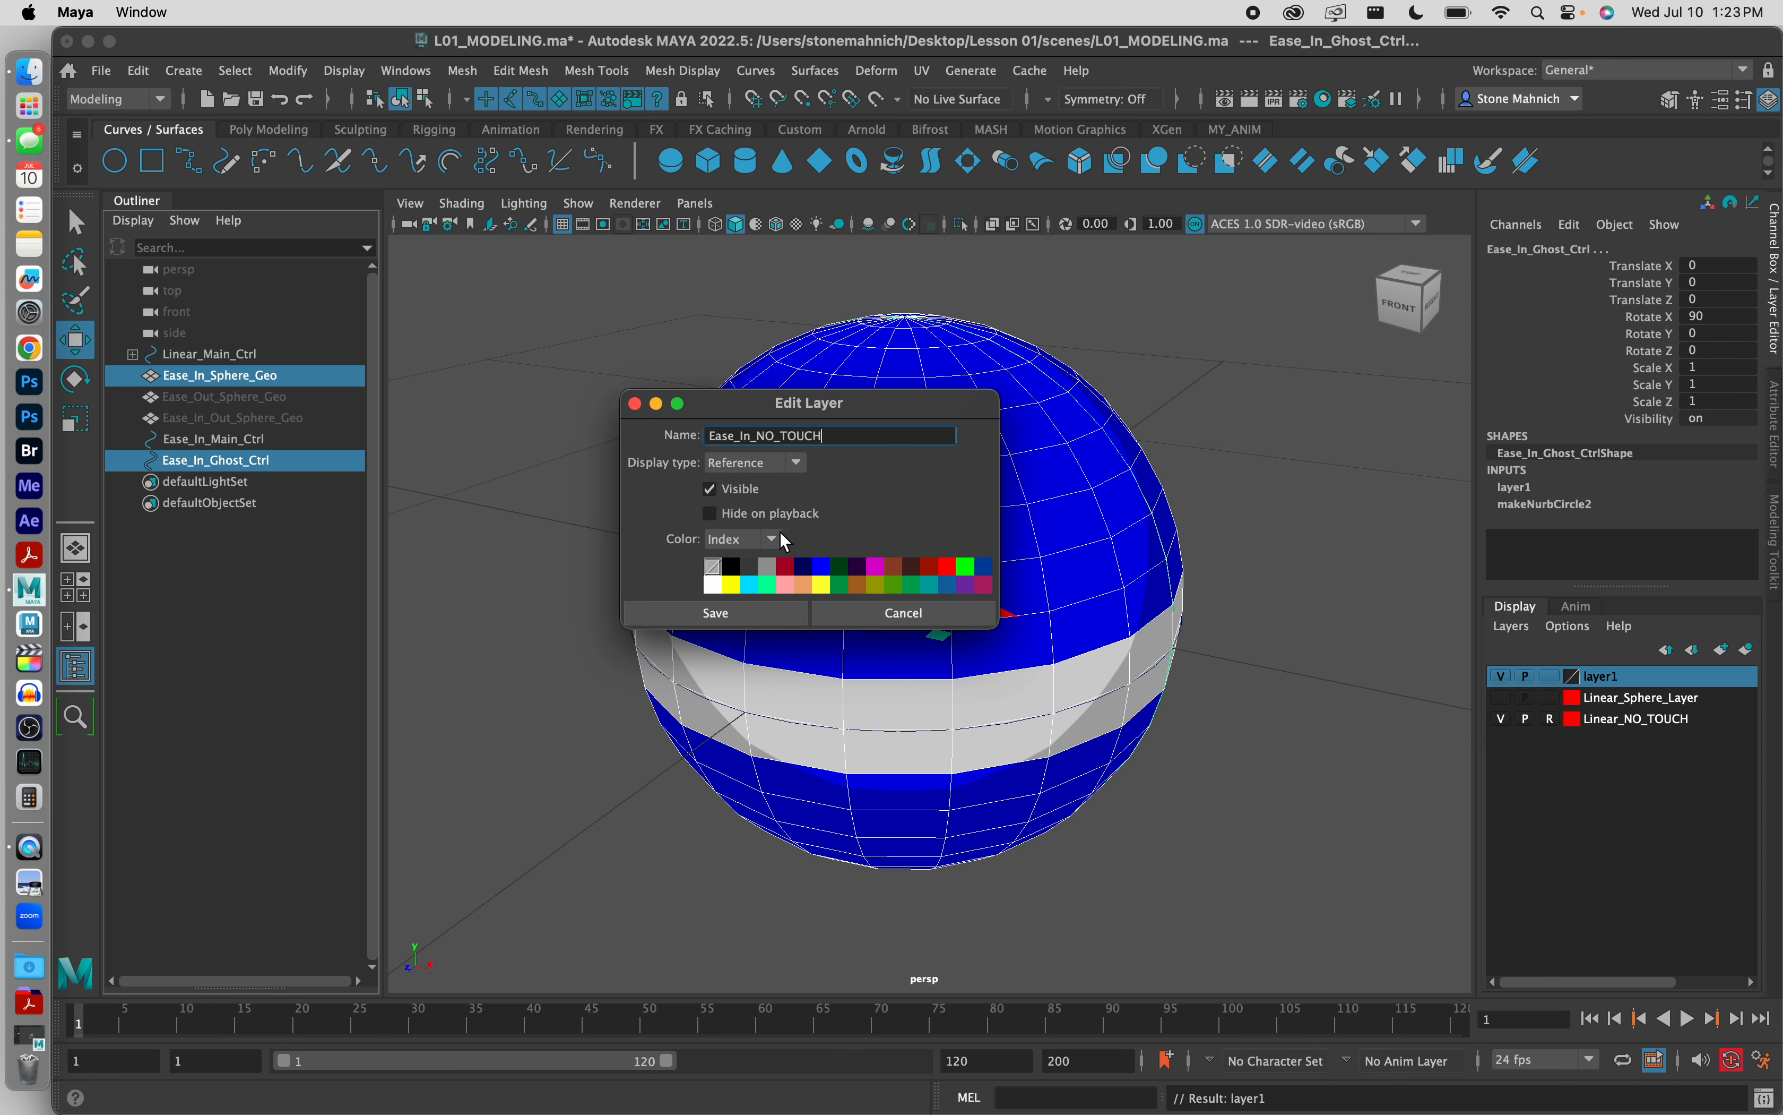
{"action": "left_click", "coordinate": [753, 464]}
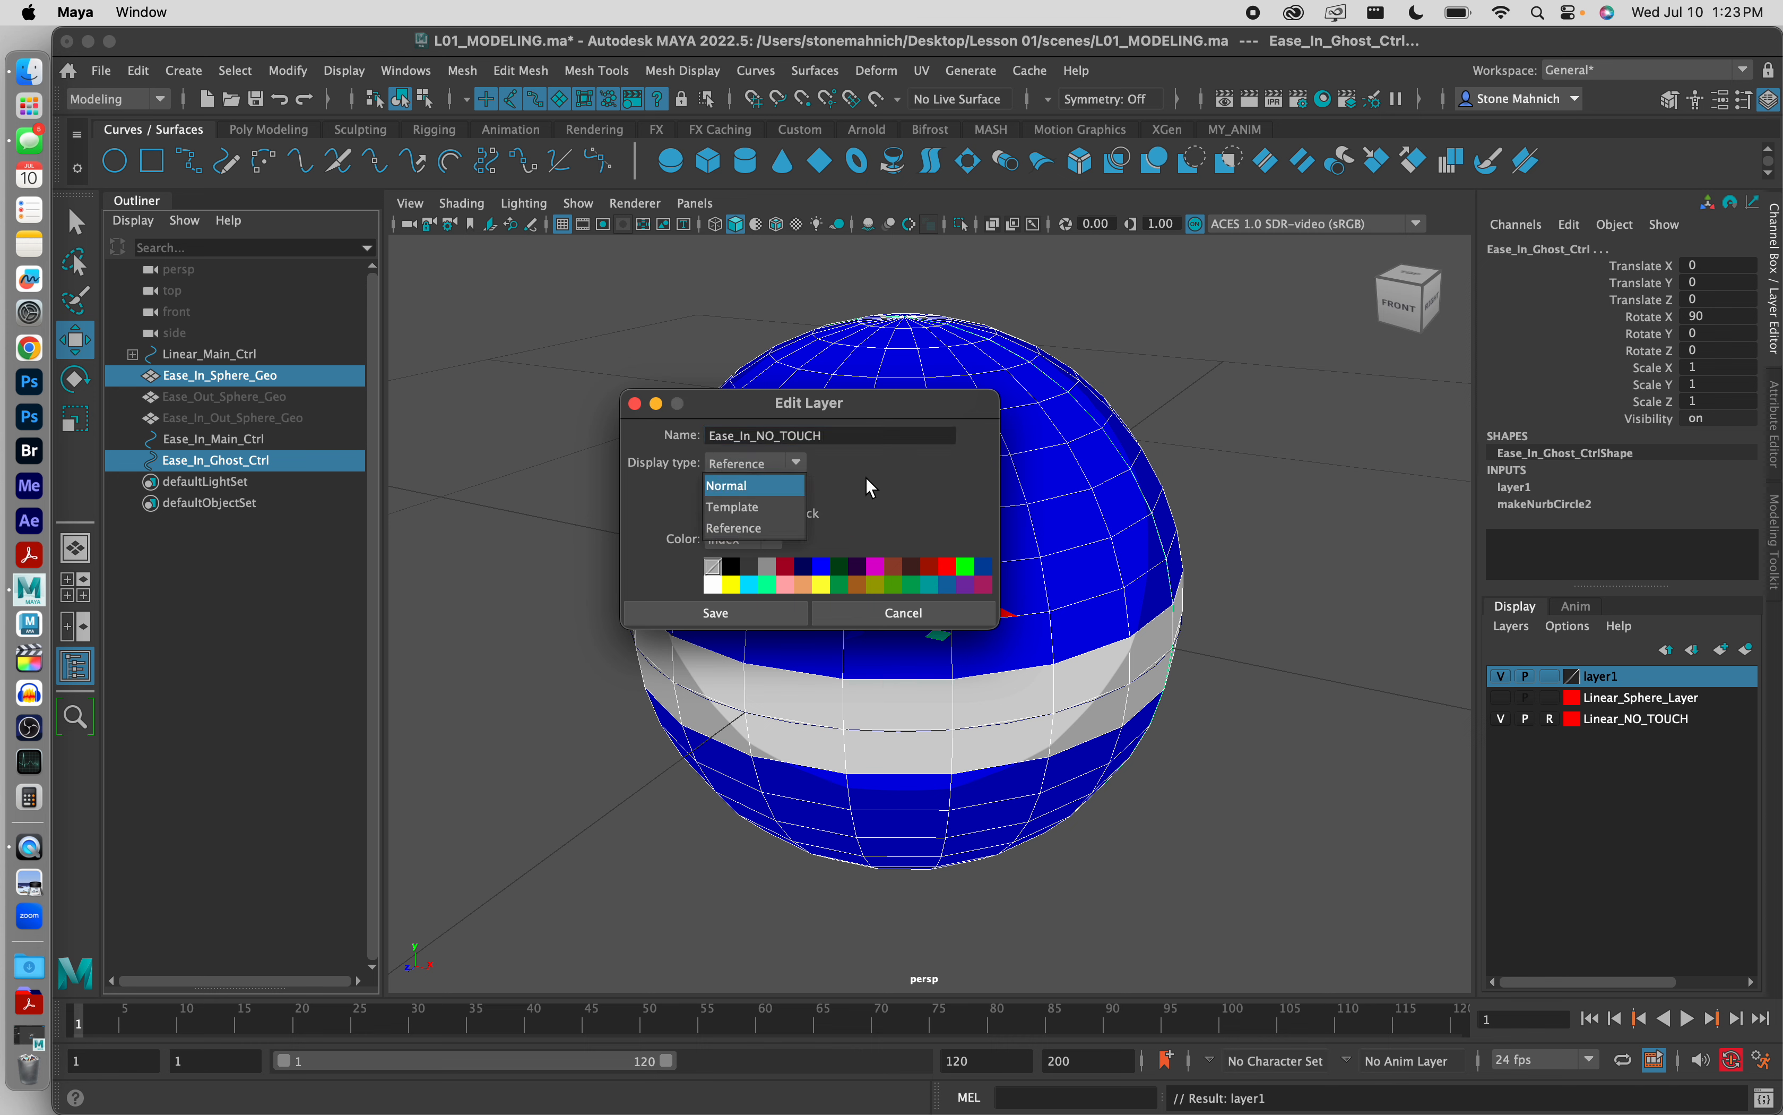
{"action": "left_click", "coordinate": [892, 471]}
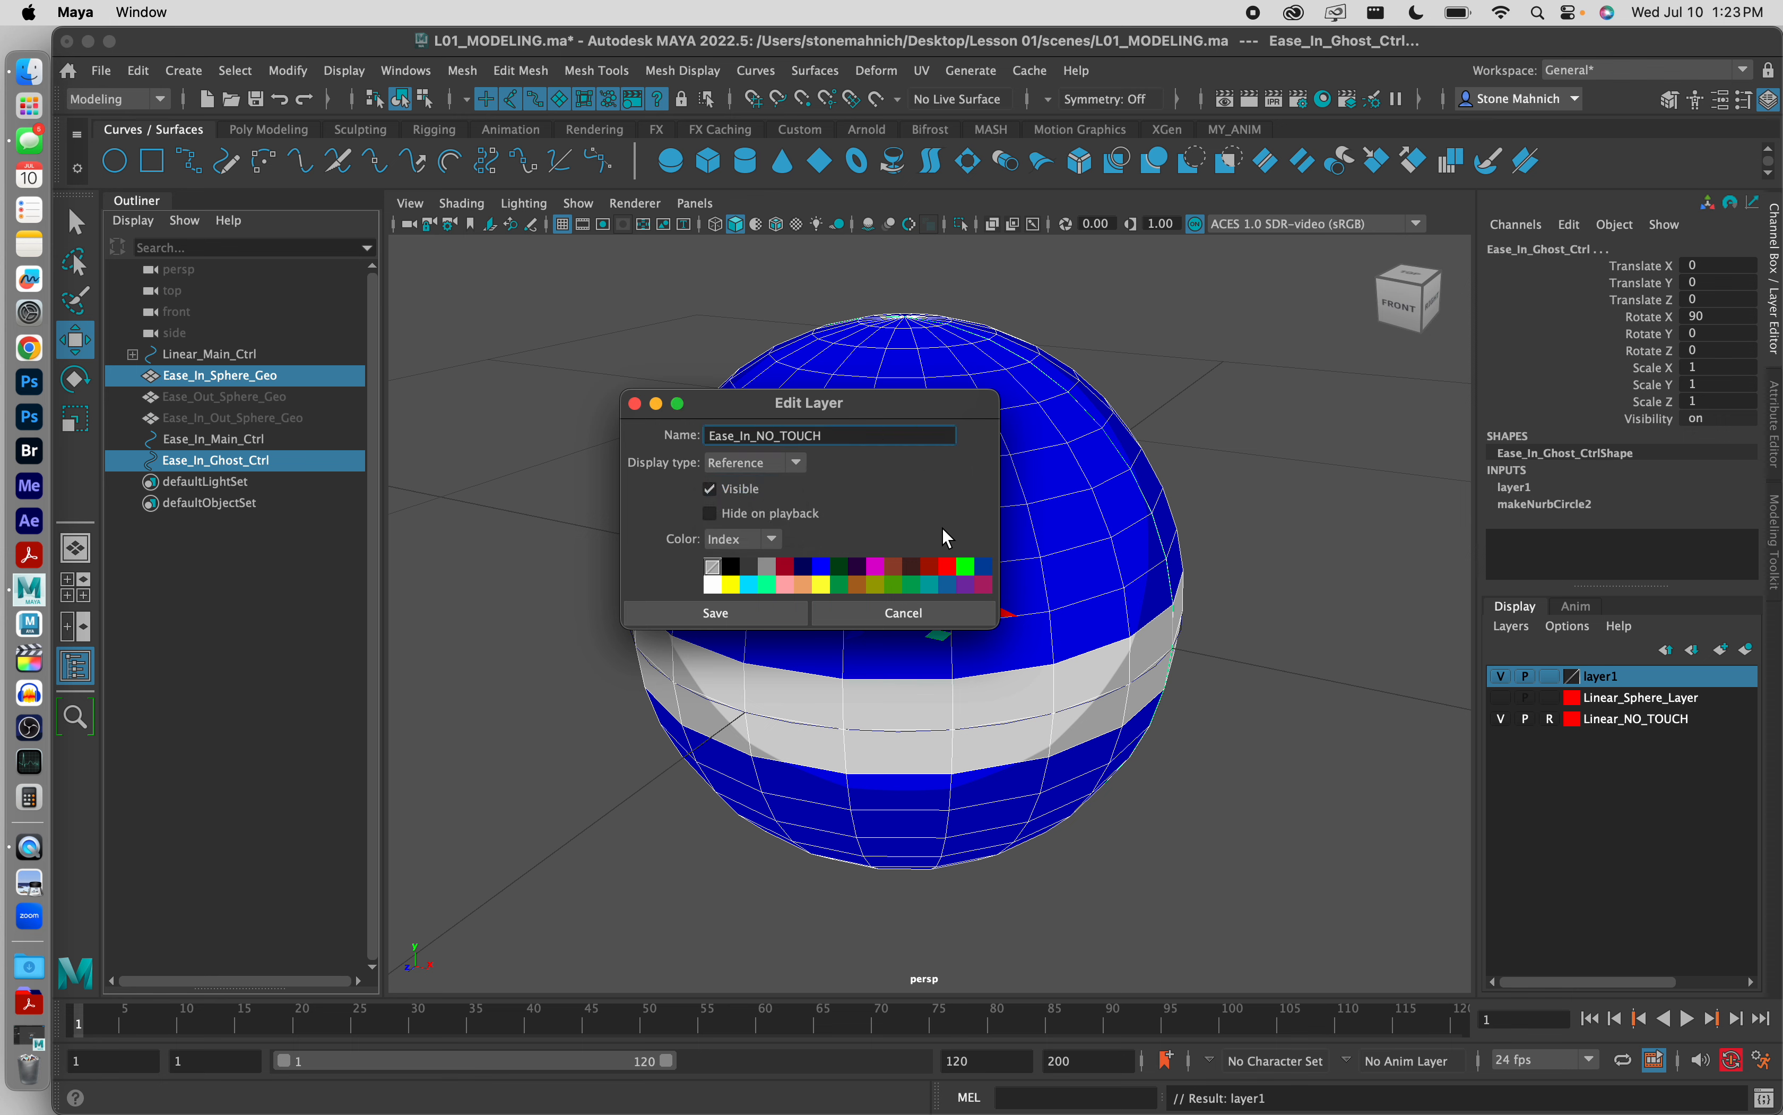
{"action": "left_click", "coordinate": [820, 567]}
{"action": "left_click", "coordinate": [757, 618]}
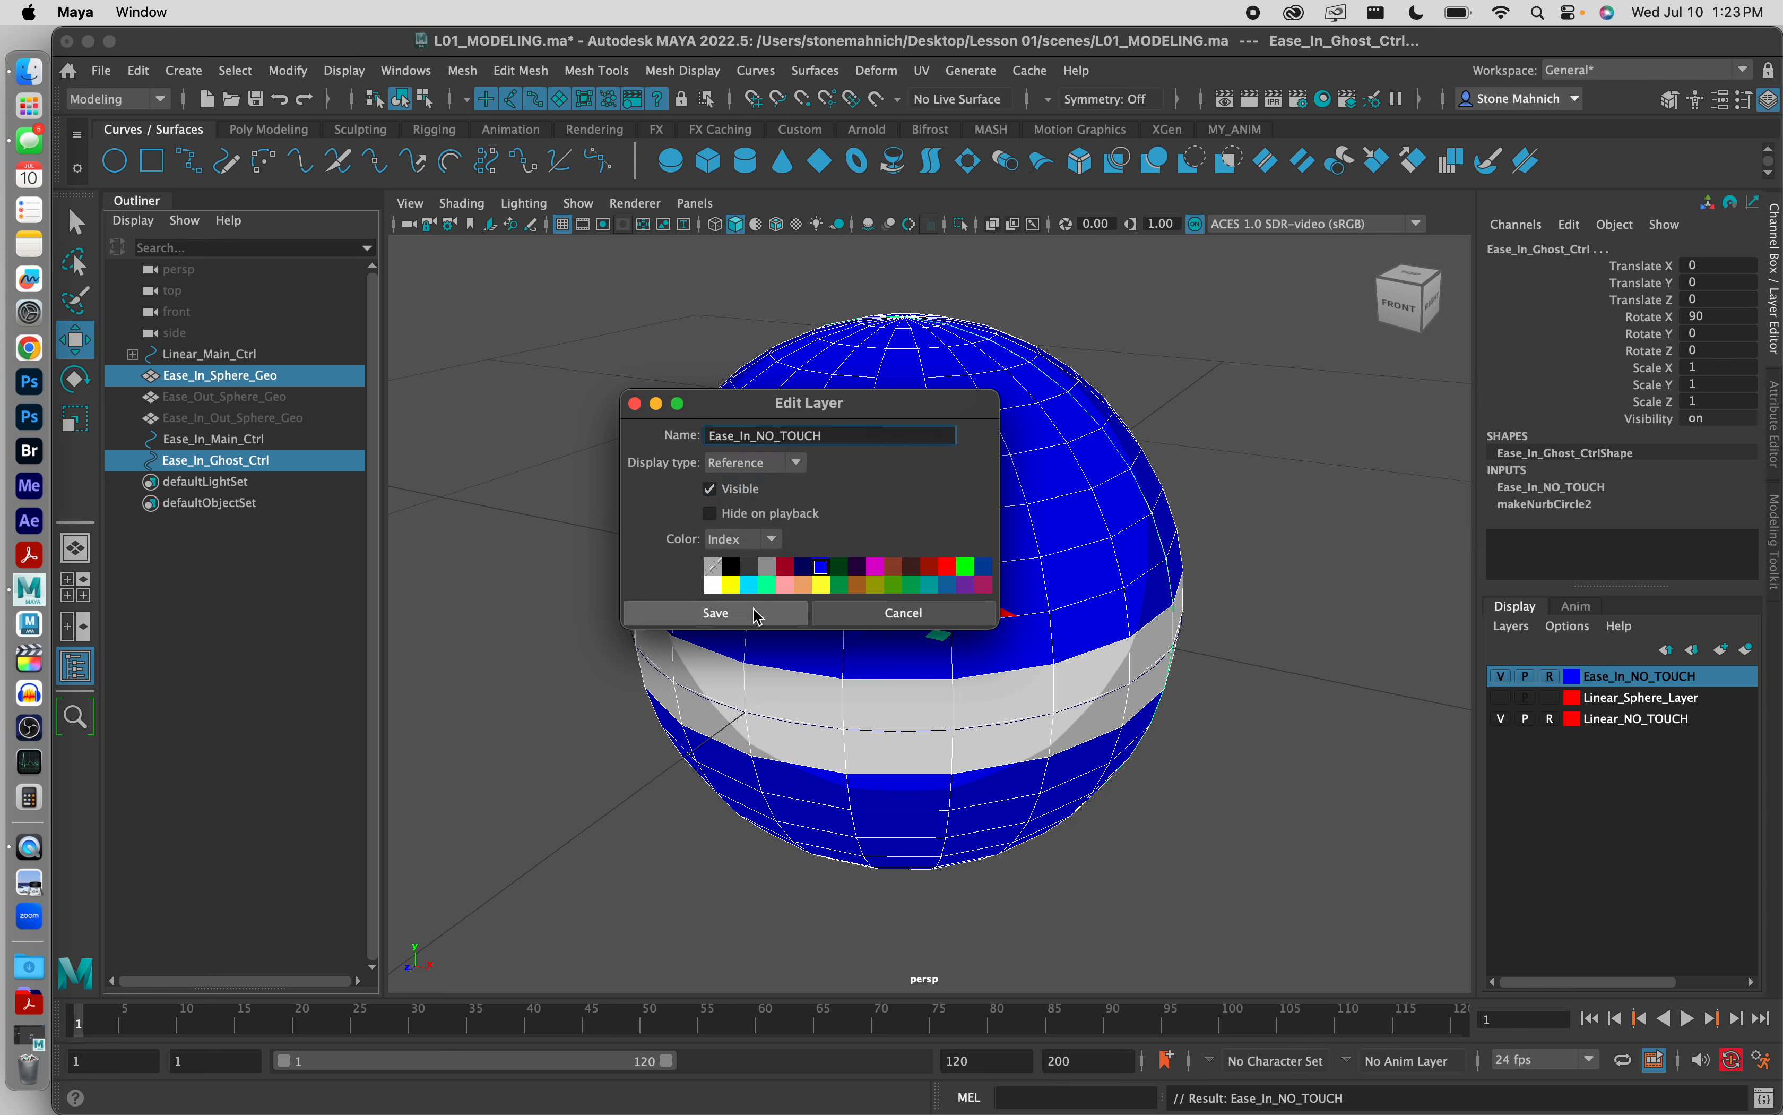
Step: Create a new display layer containing only Ease_In_Main_Ctrl and name it Ease_In_Sphere_Layer
{"action": "left_click", "coordinate": [232, 442]}
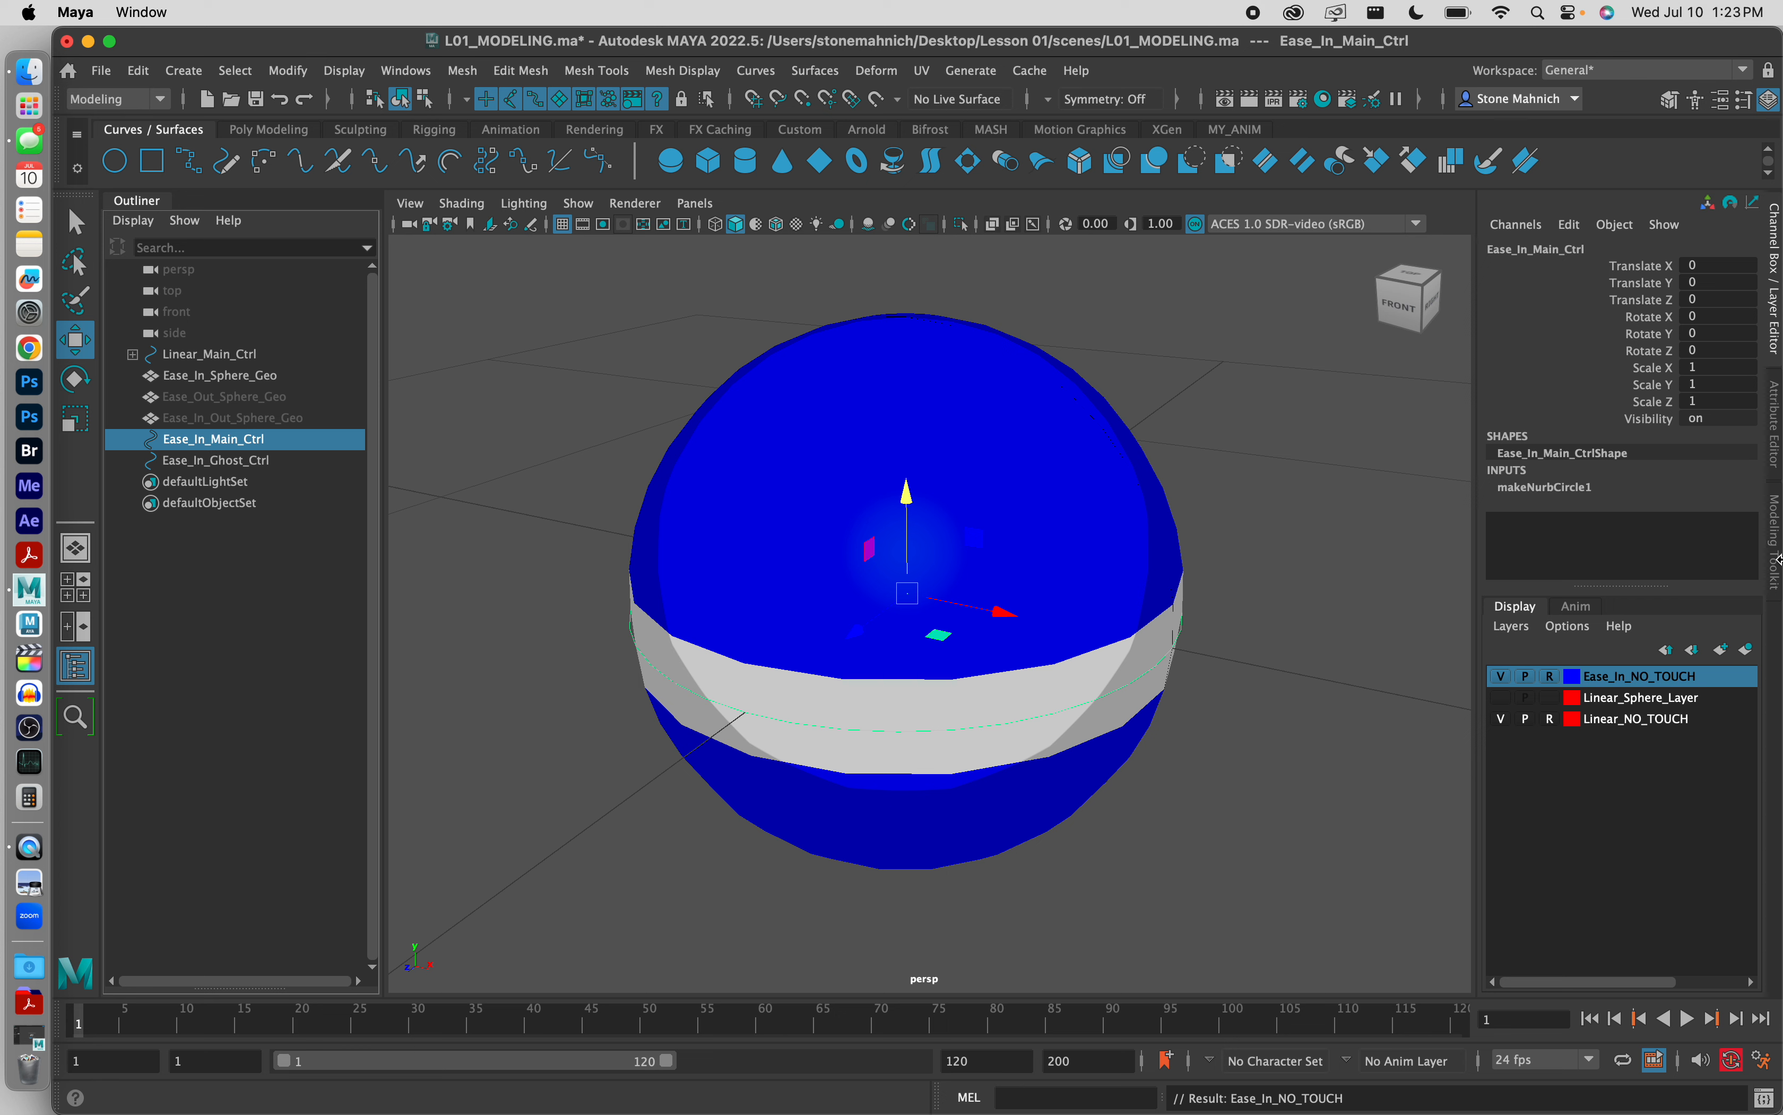
{"action": "left_click", "coordinate": [1751, 652]}
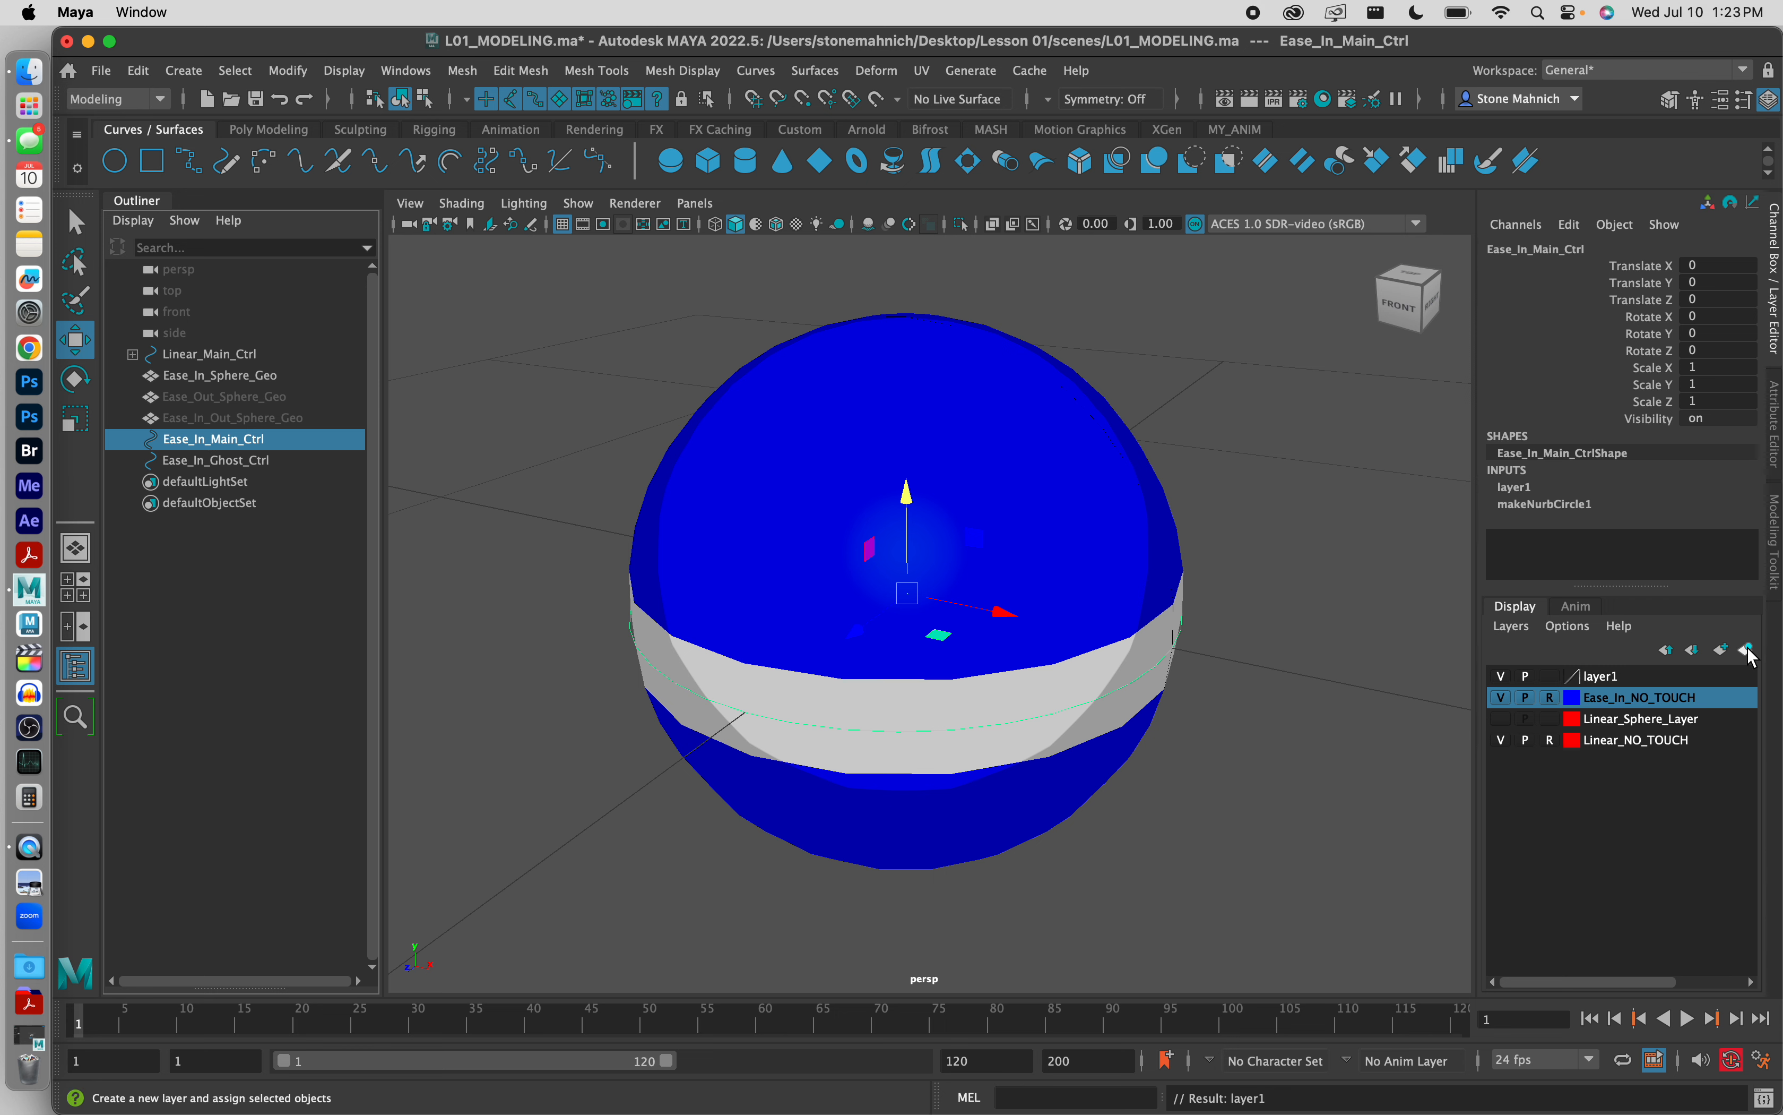
{"action": "double_click", "coordinate": [1609, 678]}
{"action": "double_click", "coordinate": [762, 436]}
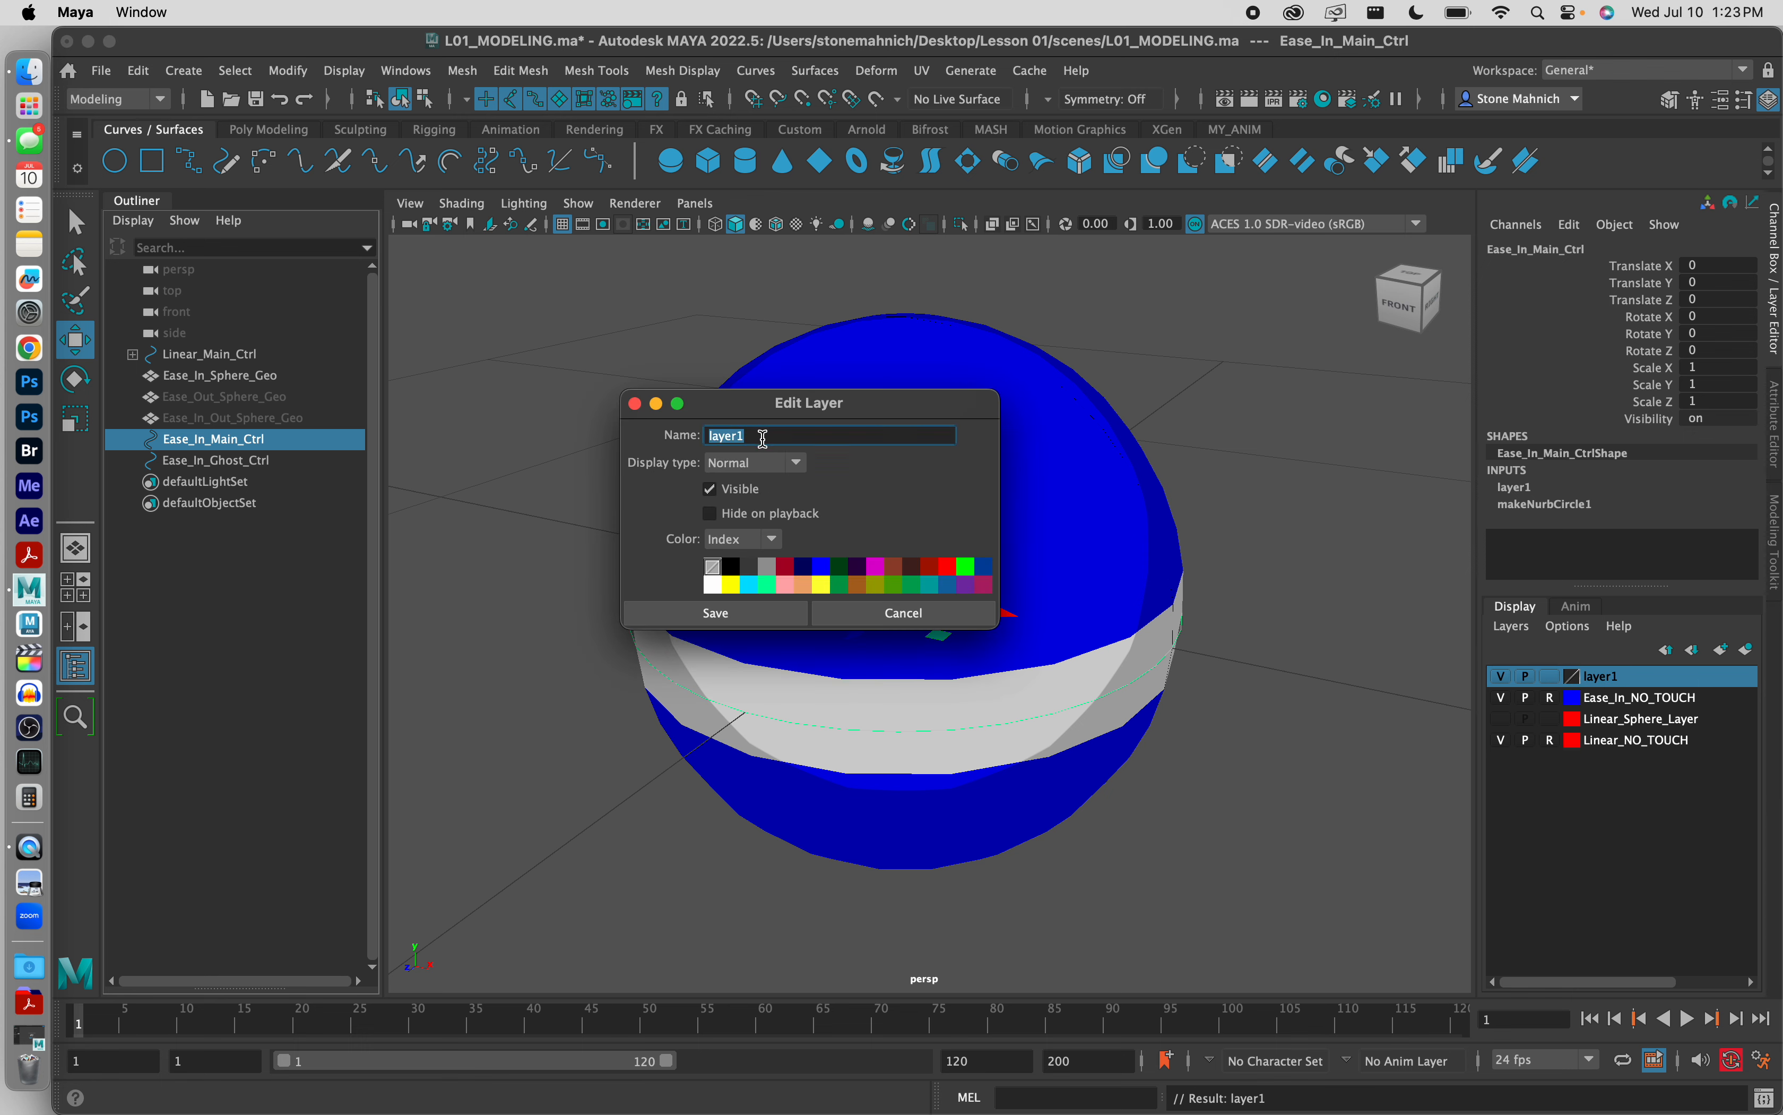
{"action": "type", "text": "Ease_I"}
{"action": "type", "text": "n_Sphere_Layer"}
Step: Keep Ease_In_Sphere_Layer's display type at Normal, color it blue, save the settings and clear the selection
{"action": "left_click", "coordinate": [789, 464]}
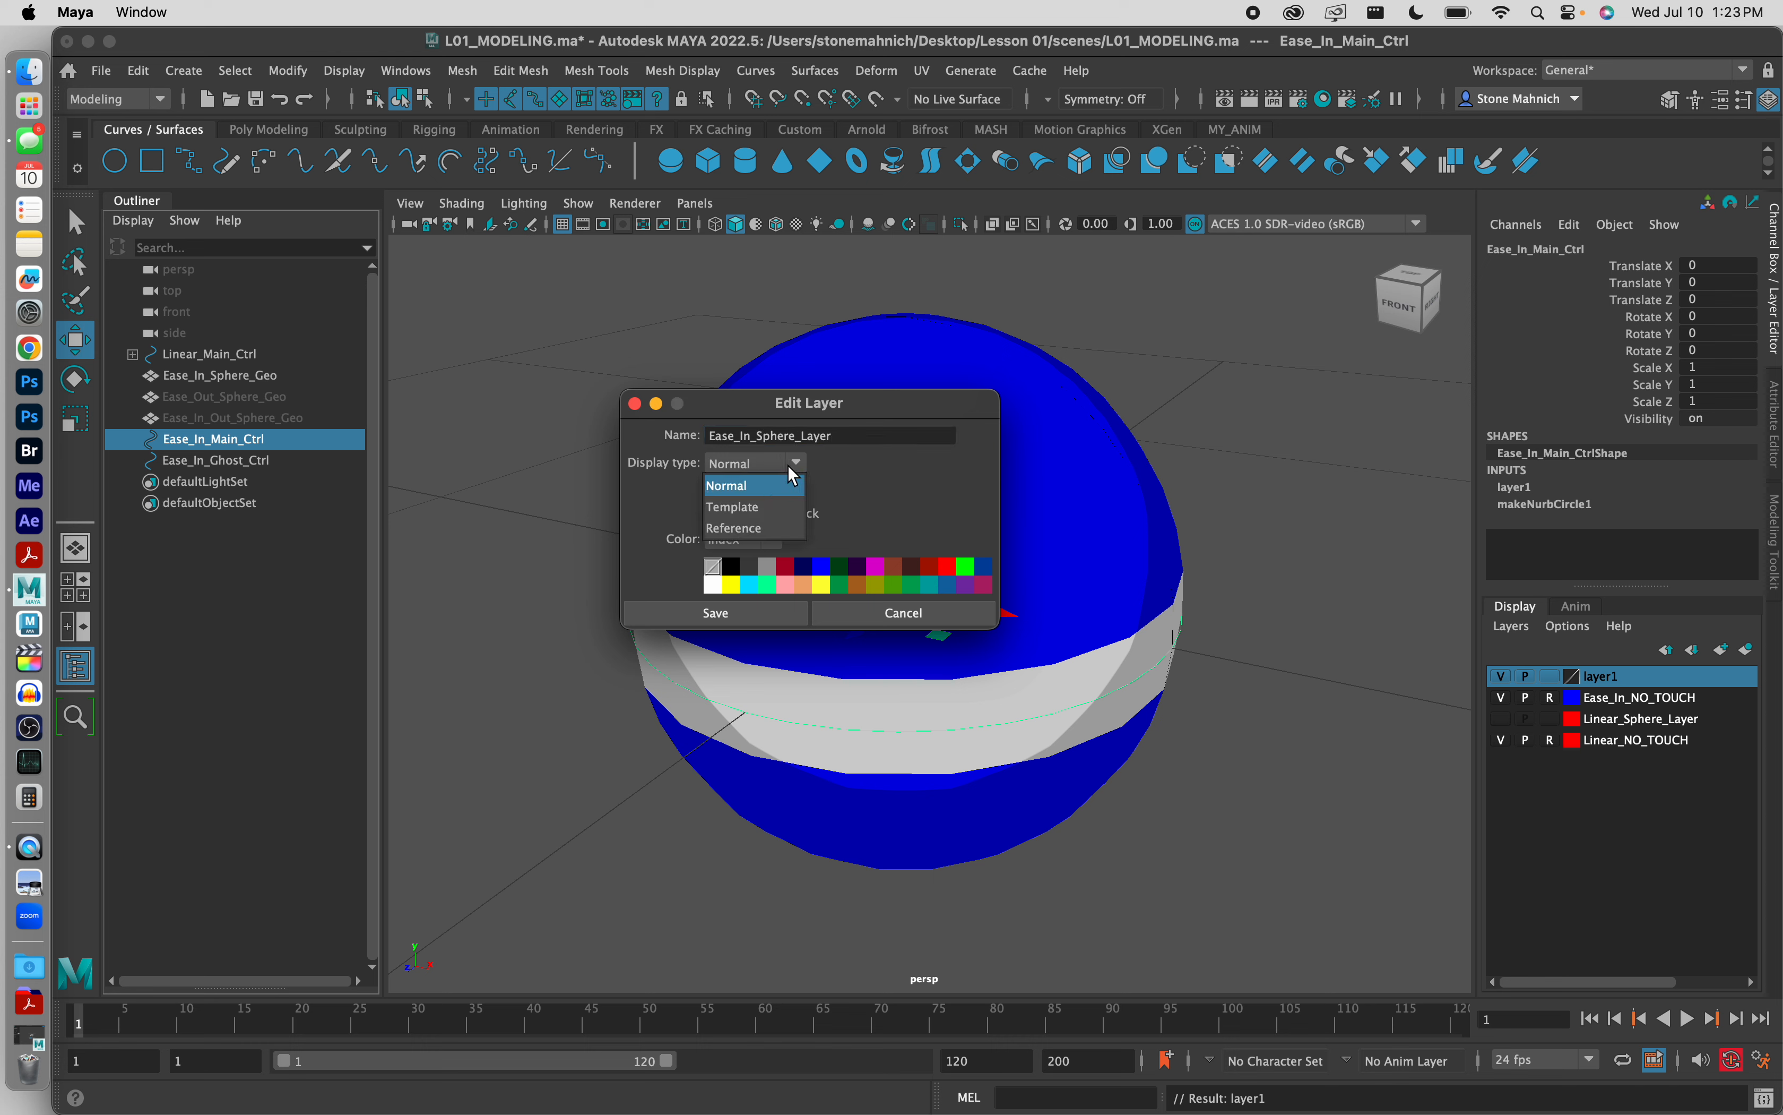
{"action": "left_click", "coordinate": [748, 485]}
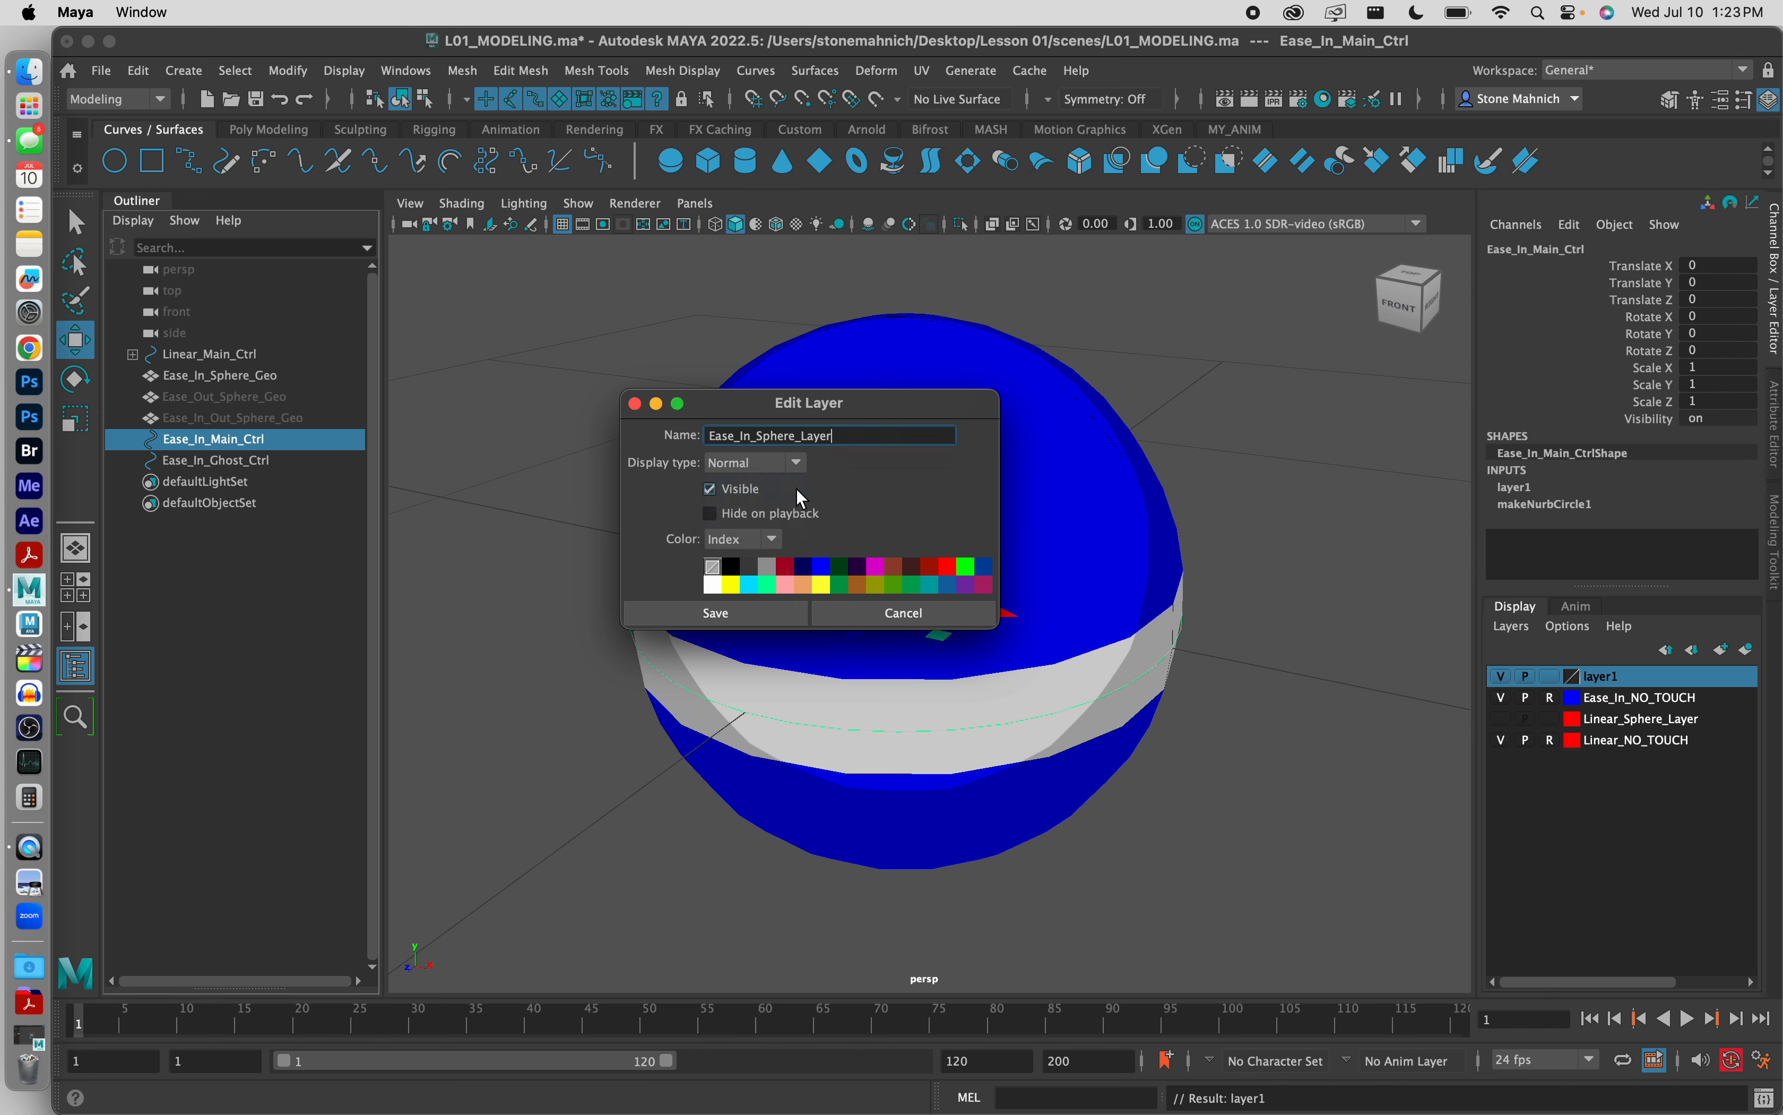
{"action": "left_click", "coordinate": [826, 566]}
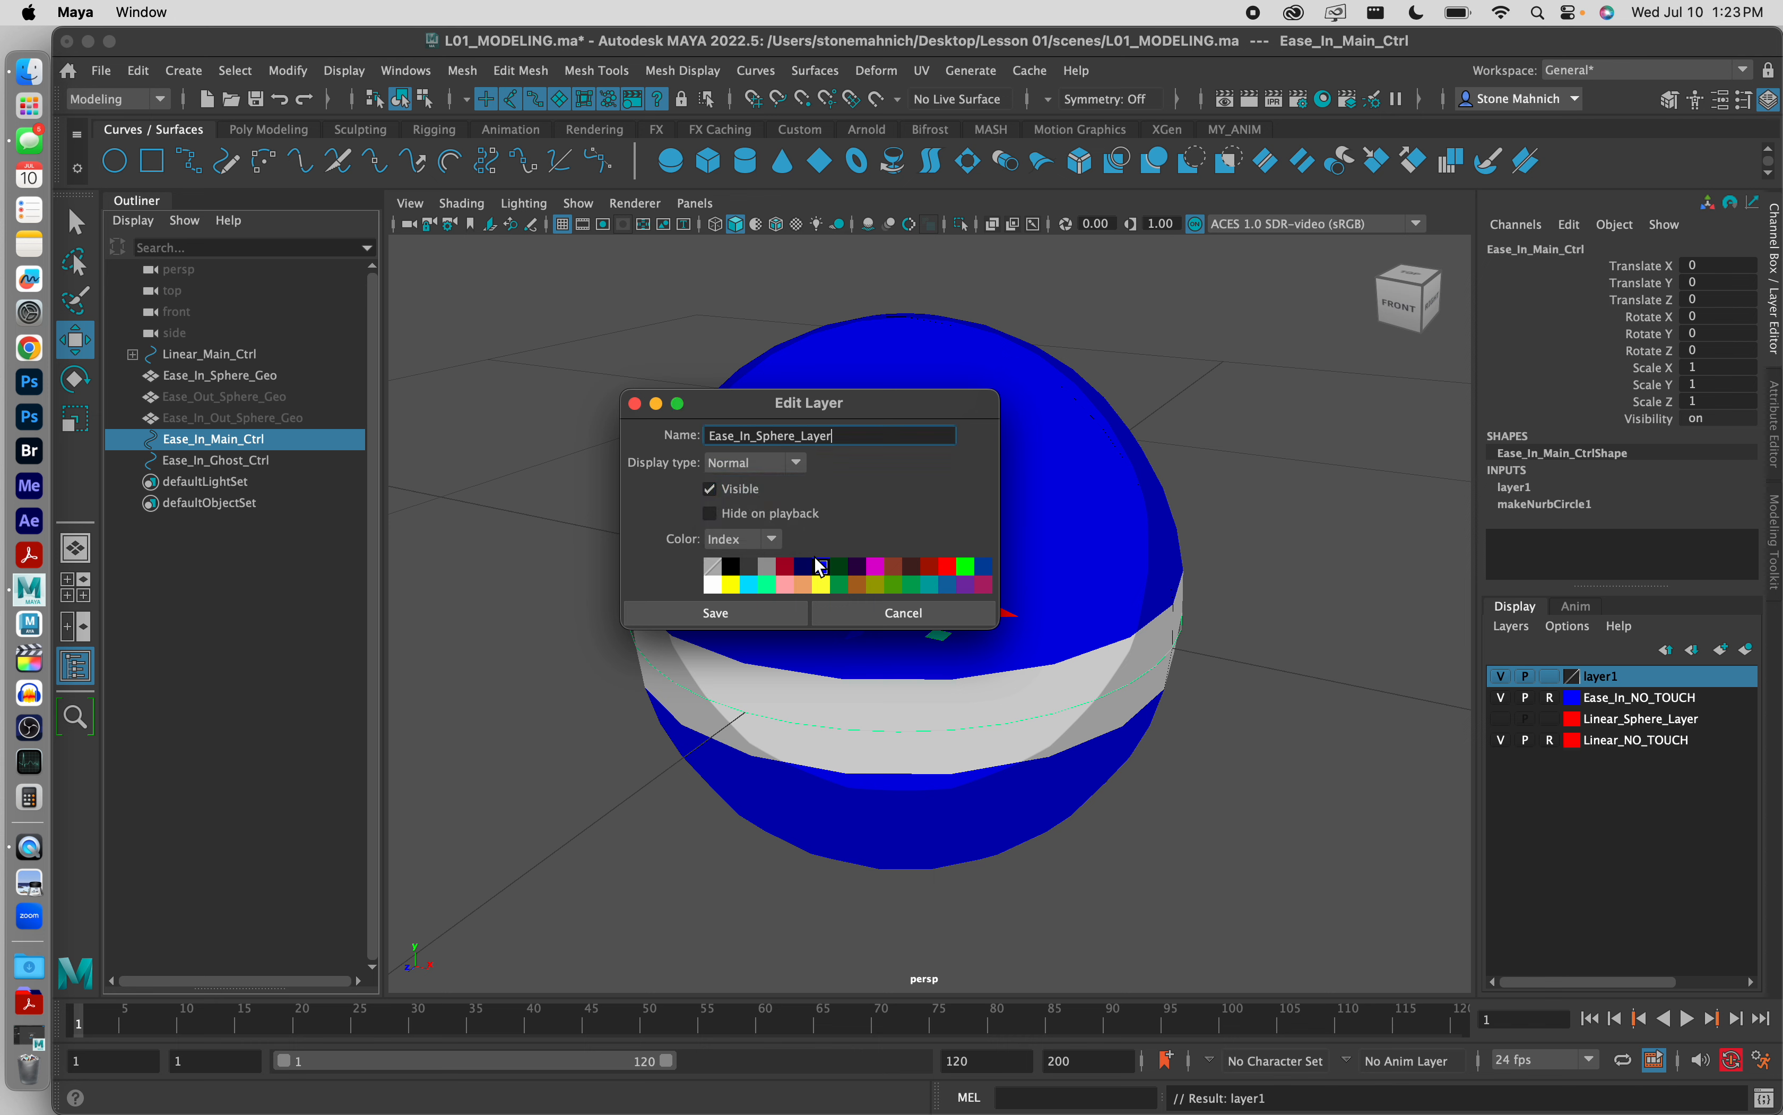
{"action": "left_click", "coordinate": [745, 614]}
{"action": "left_click", "coordinate": [1319, 626]}
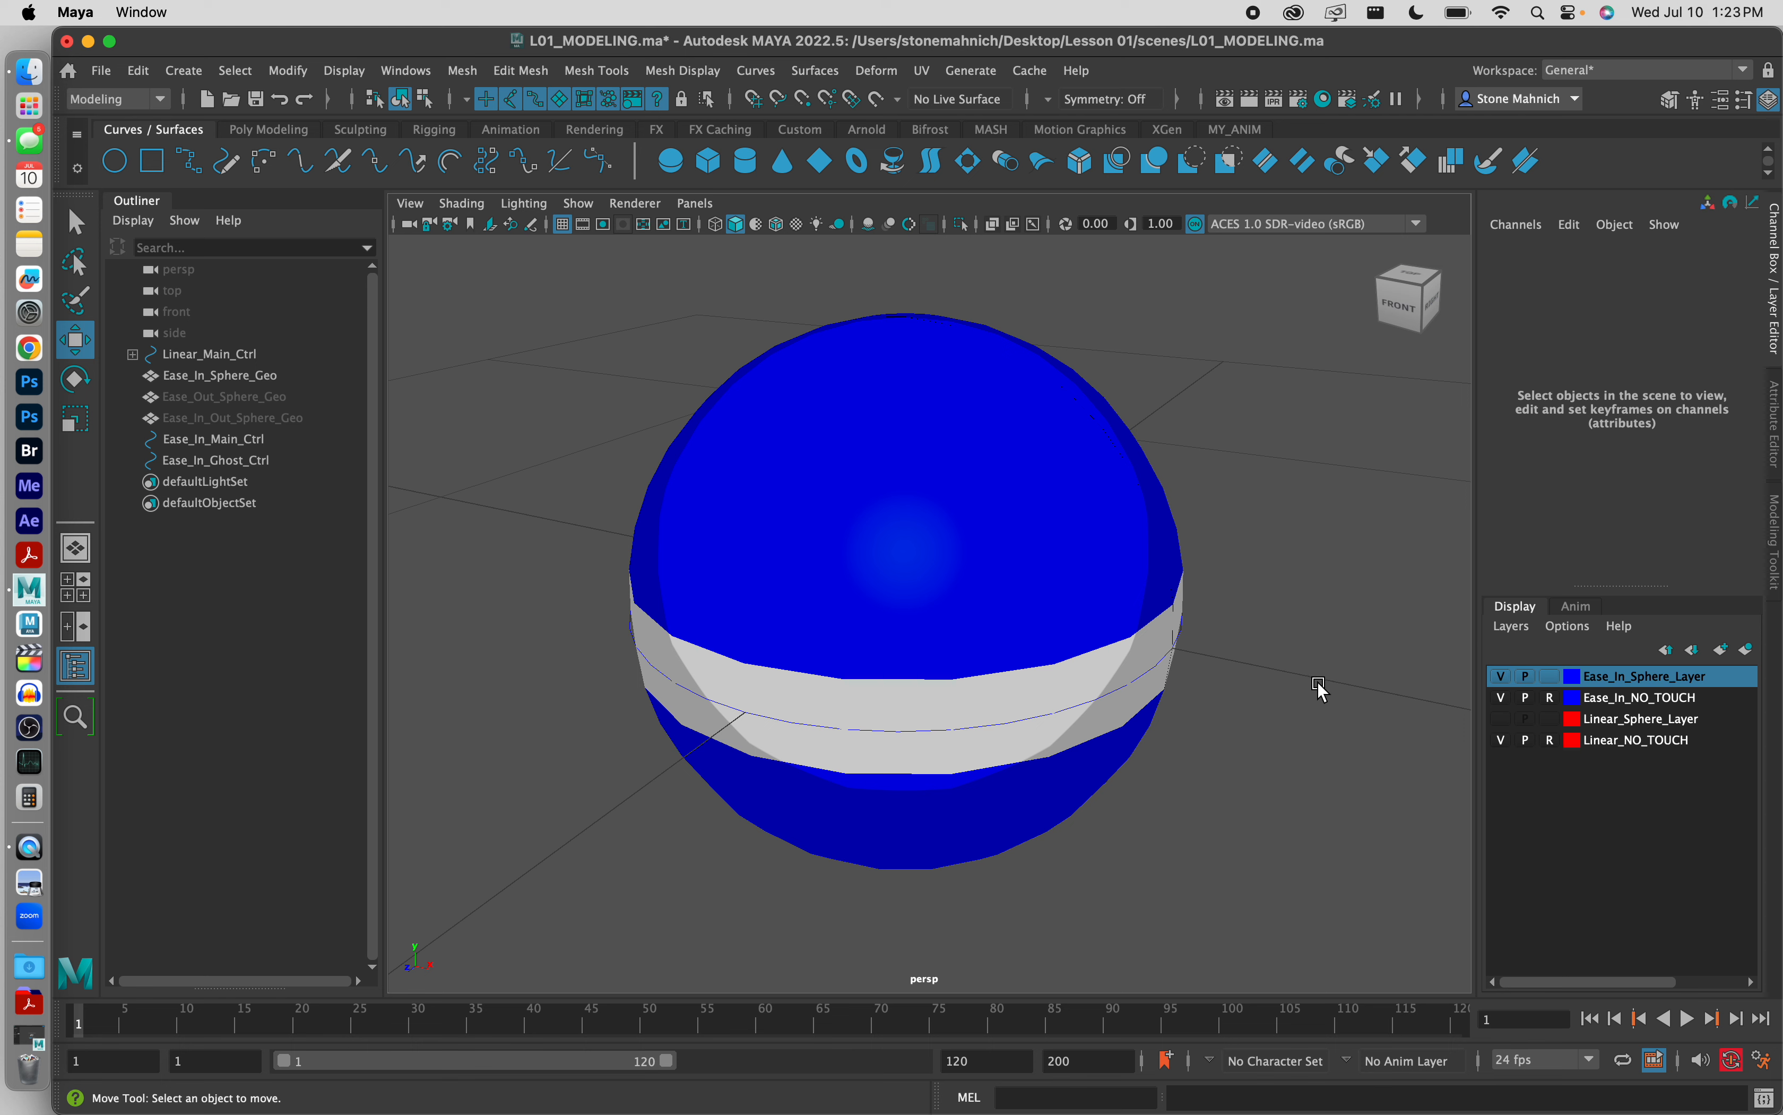
Step: Temporarily color Ease_In_Sphere_Layer red to test the control curve's display, and return it to blue
{"action": "double_click", "coordinate": [1592, 680]}
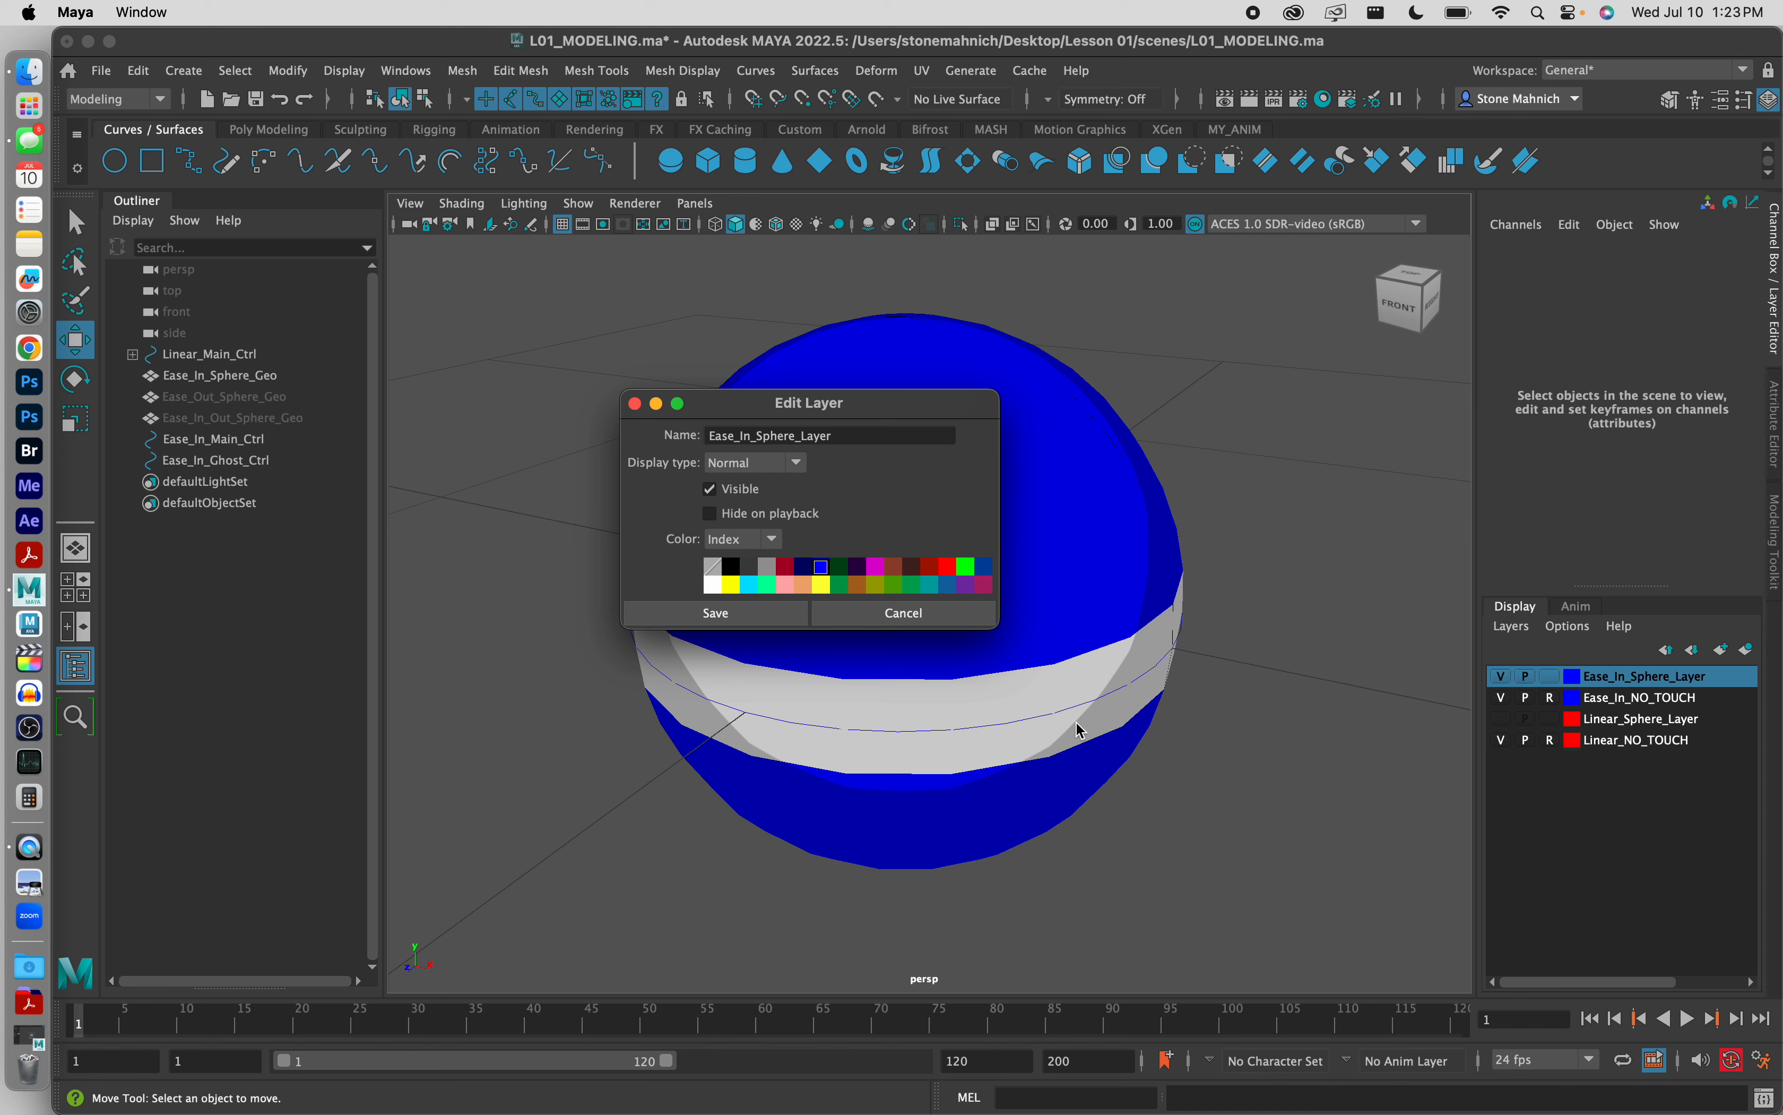
{"action": "left_click", "coordinate": [948, 567]}
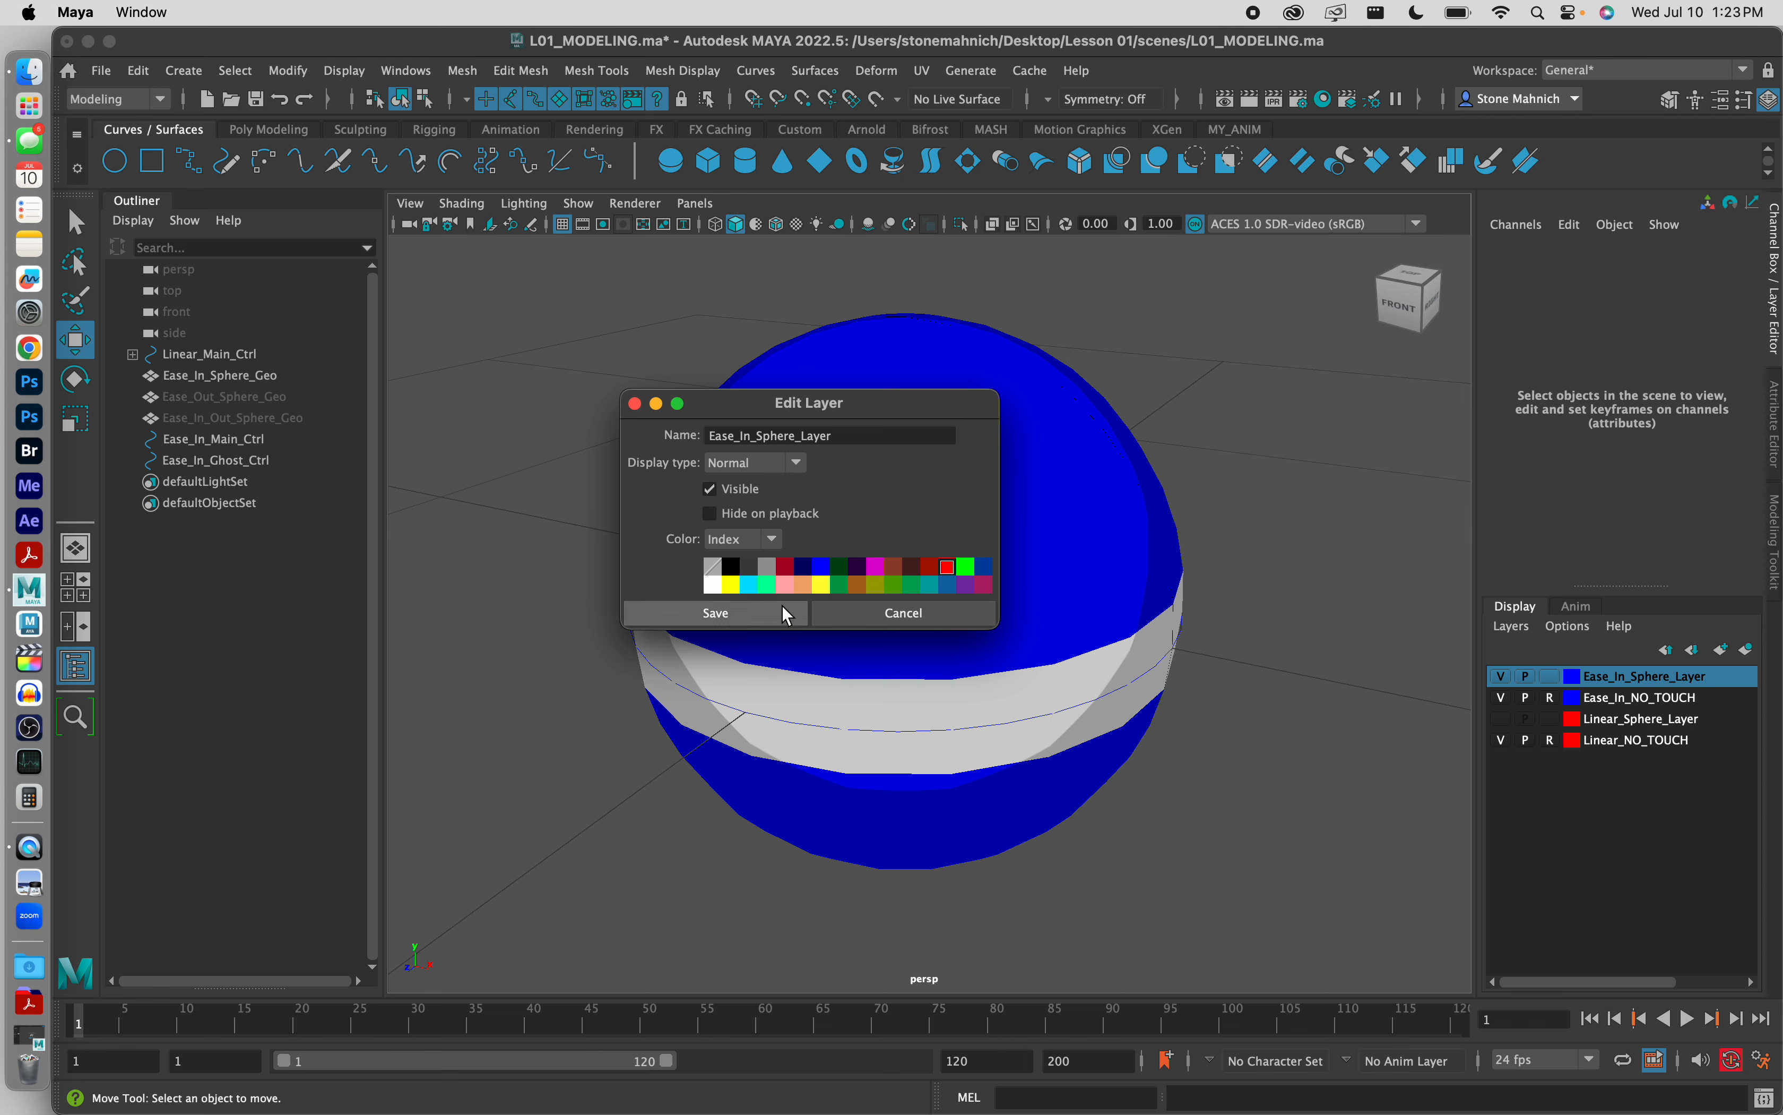
{"action": "left_click", "coordinate": [759, 614]}
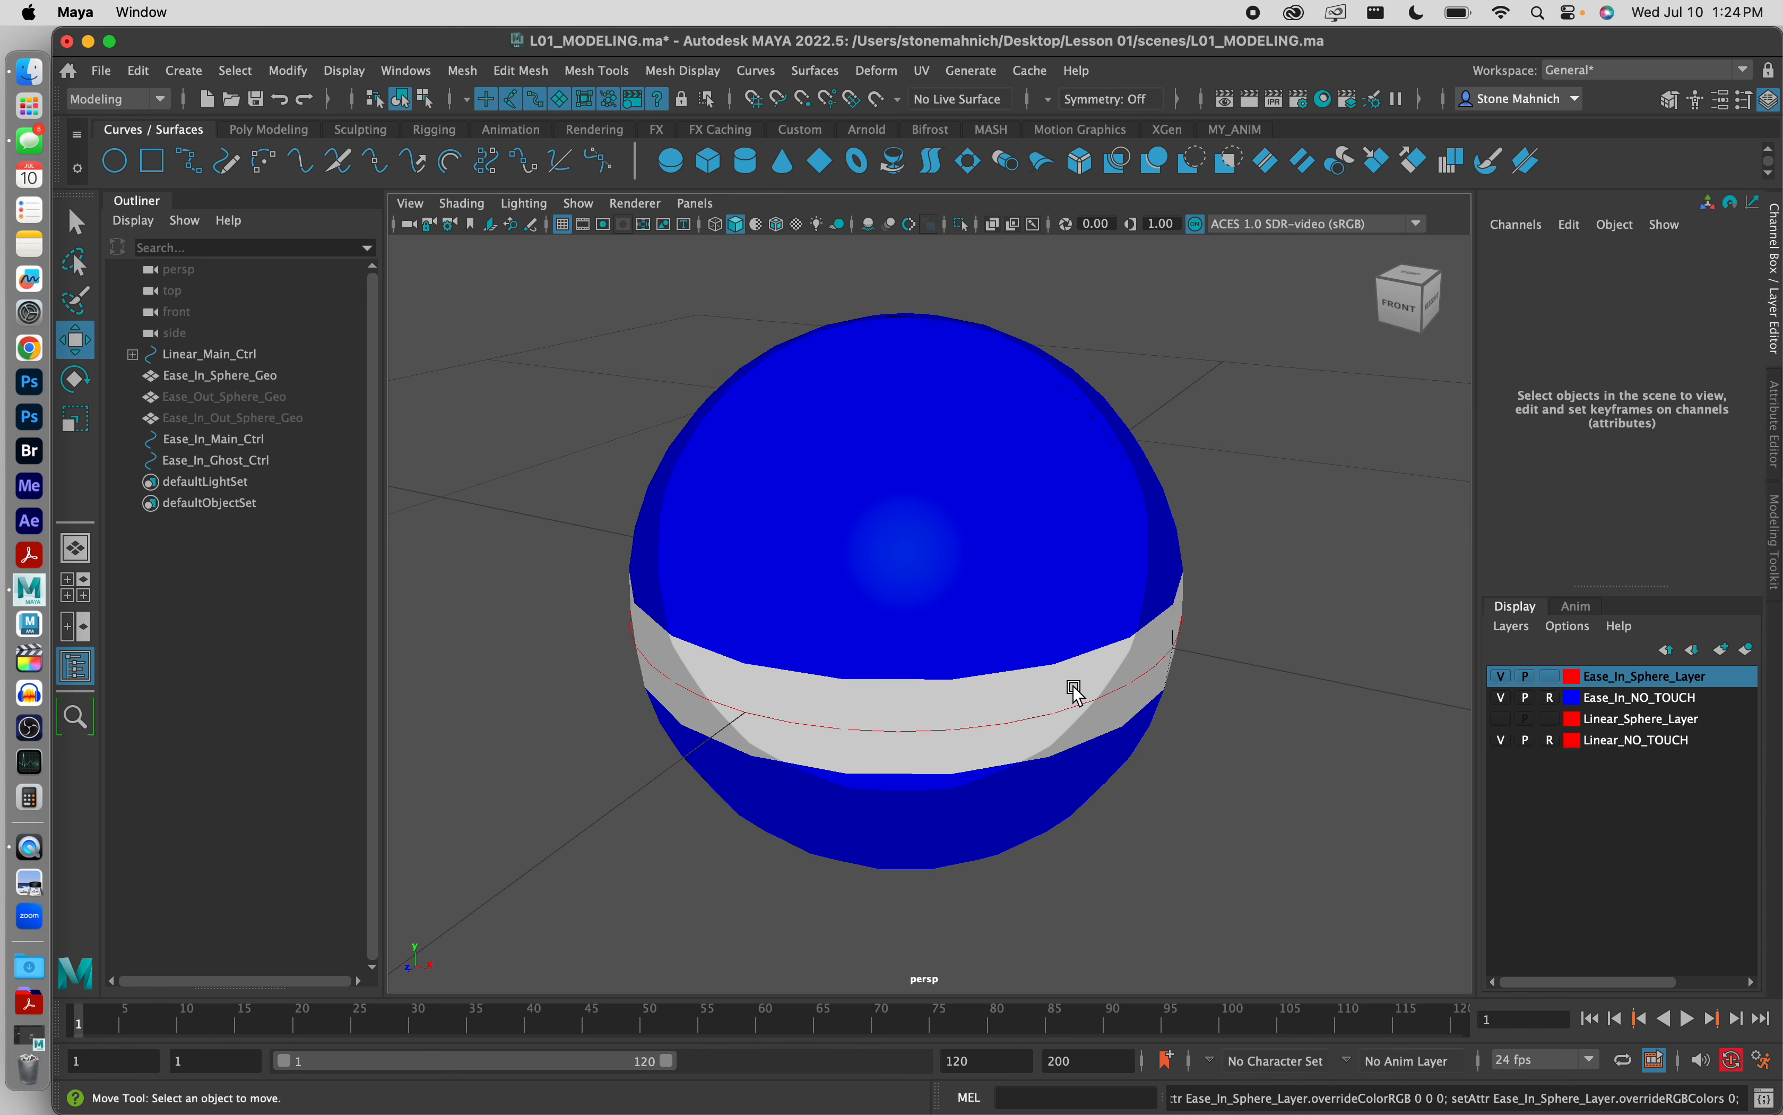
{"action": "double_click", "coordinate": [1578, 678]}
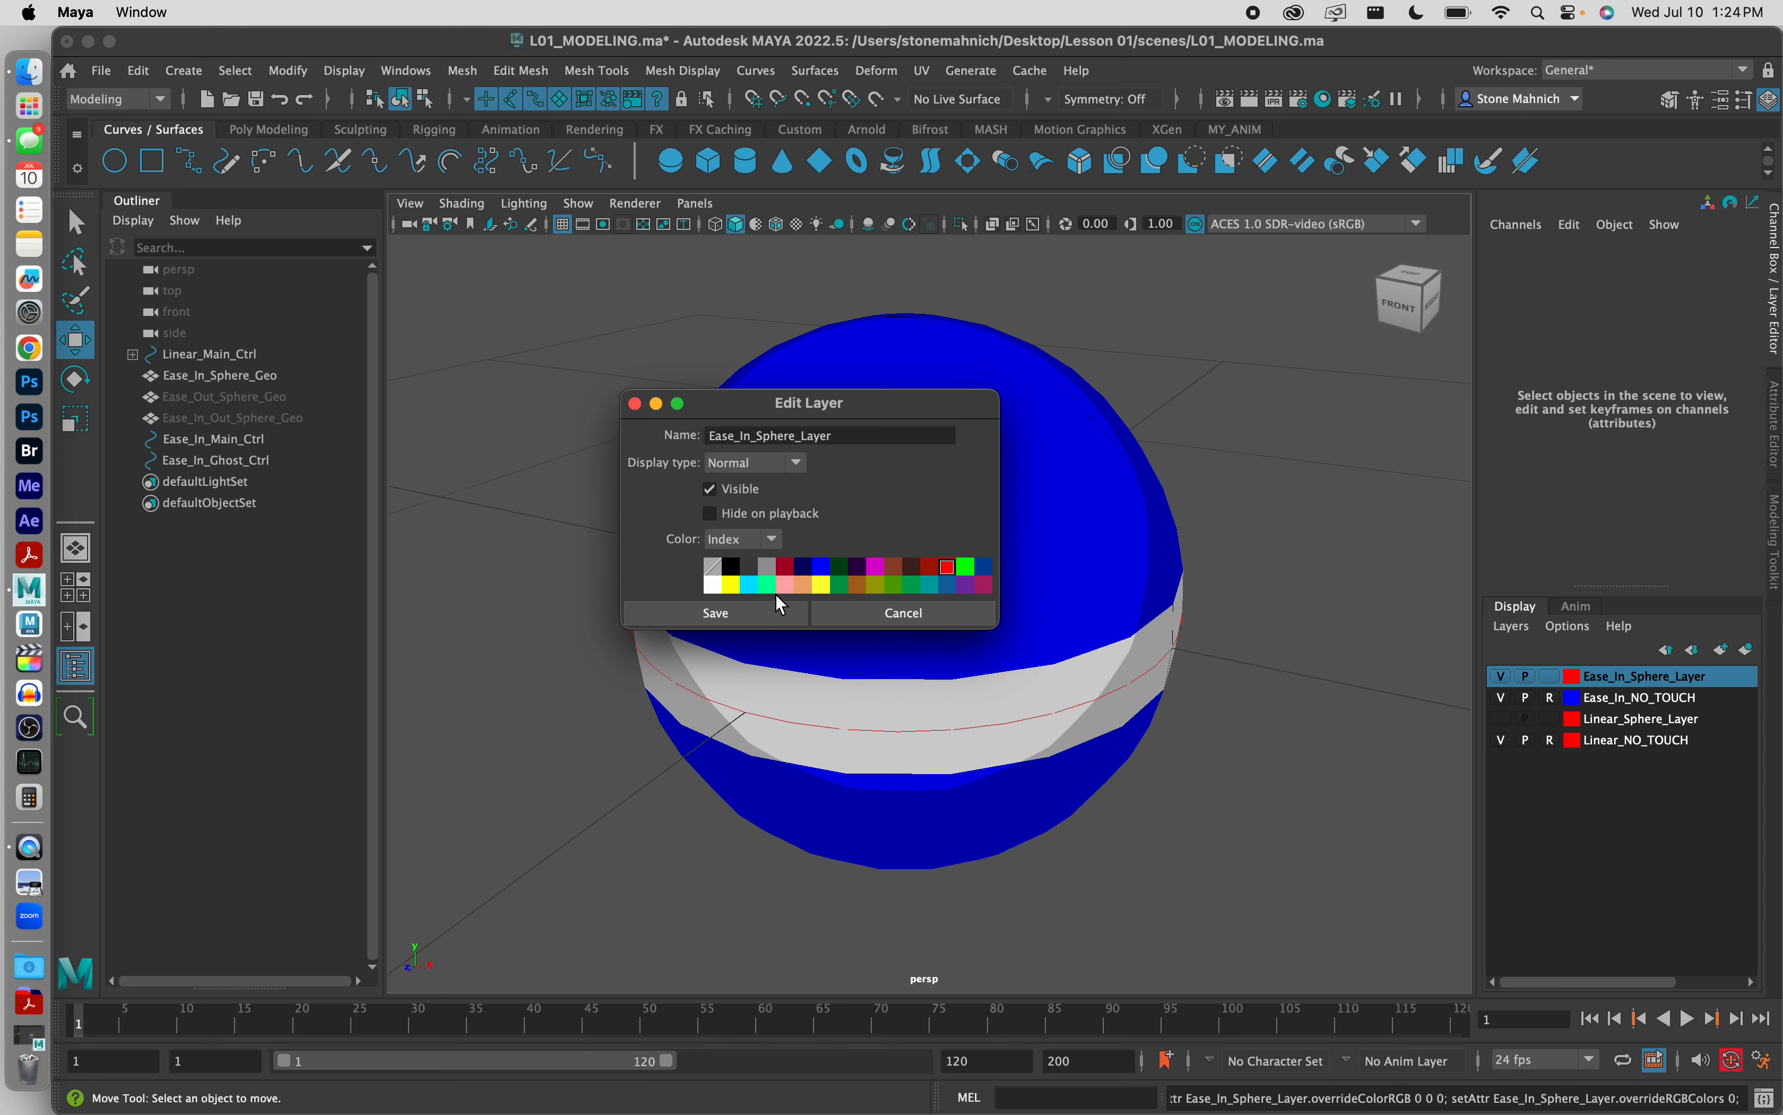
{"action": "left_click", "coordinate": [822, 567]}
{"action": "left_click", "coordinate": [739, 608]}
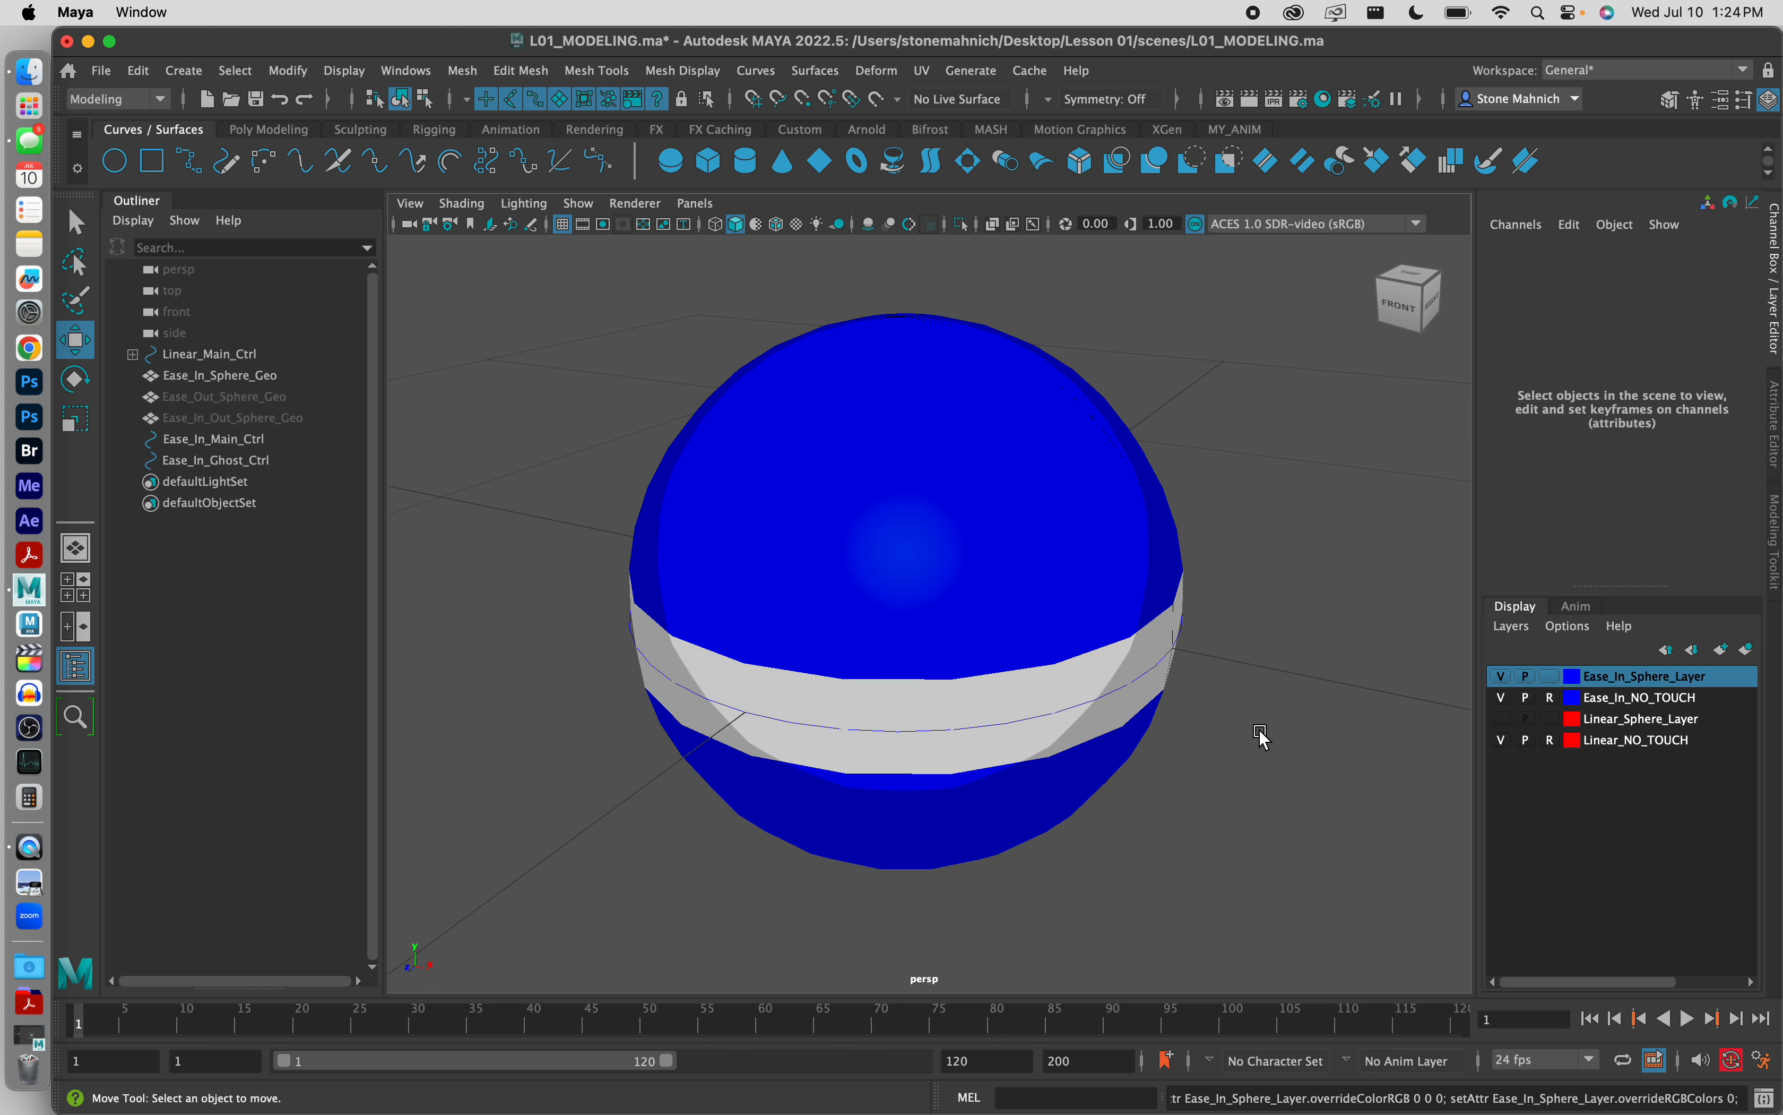
{"action": "left_click", "coordinate": [1279, 656]}
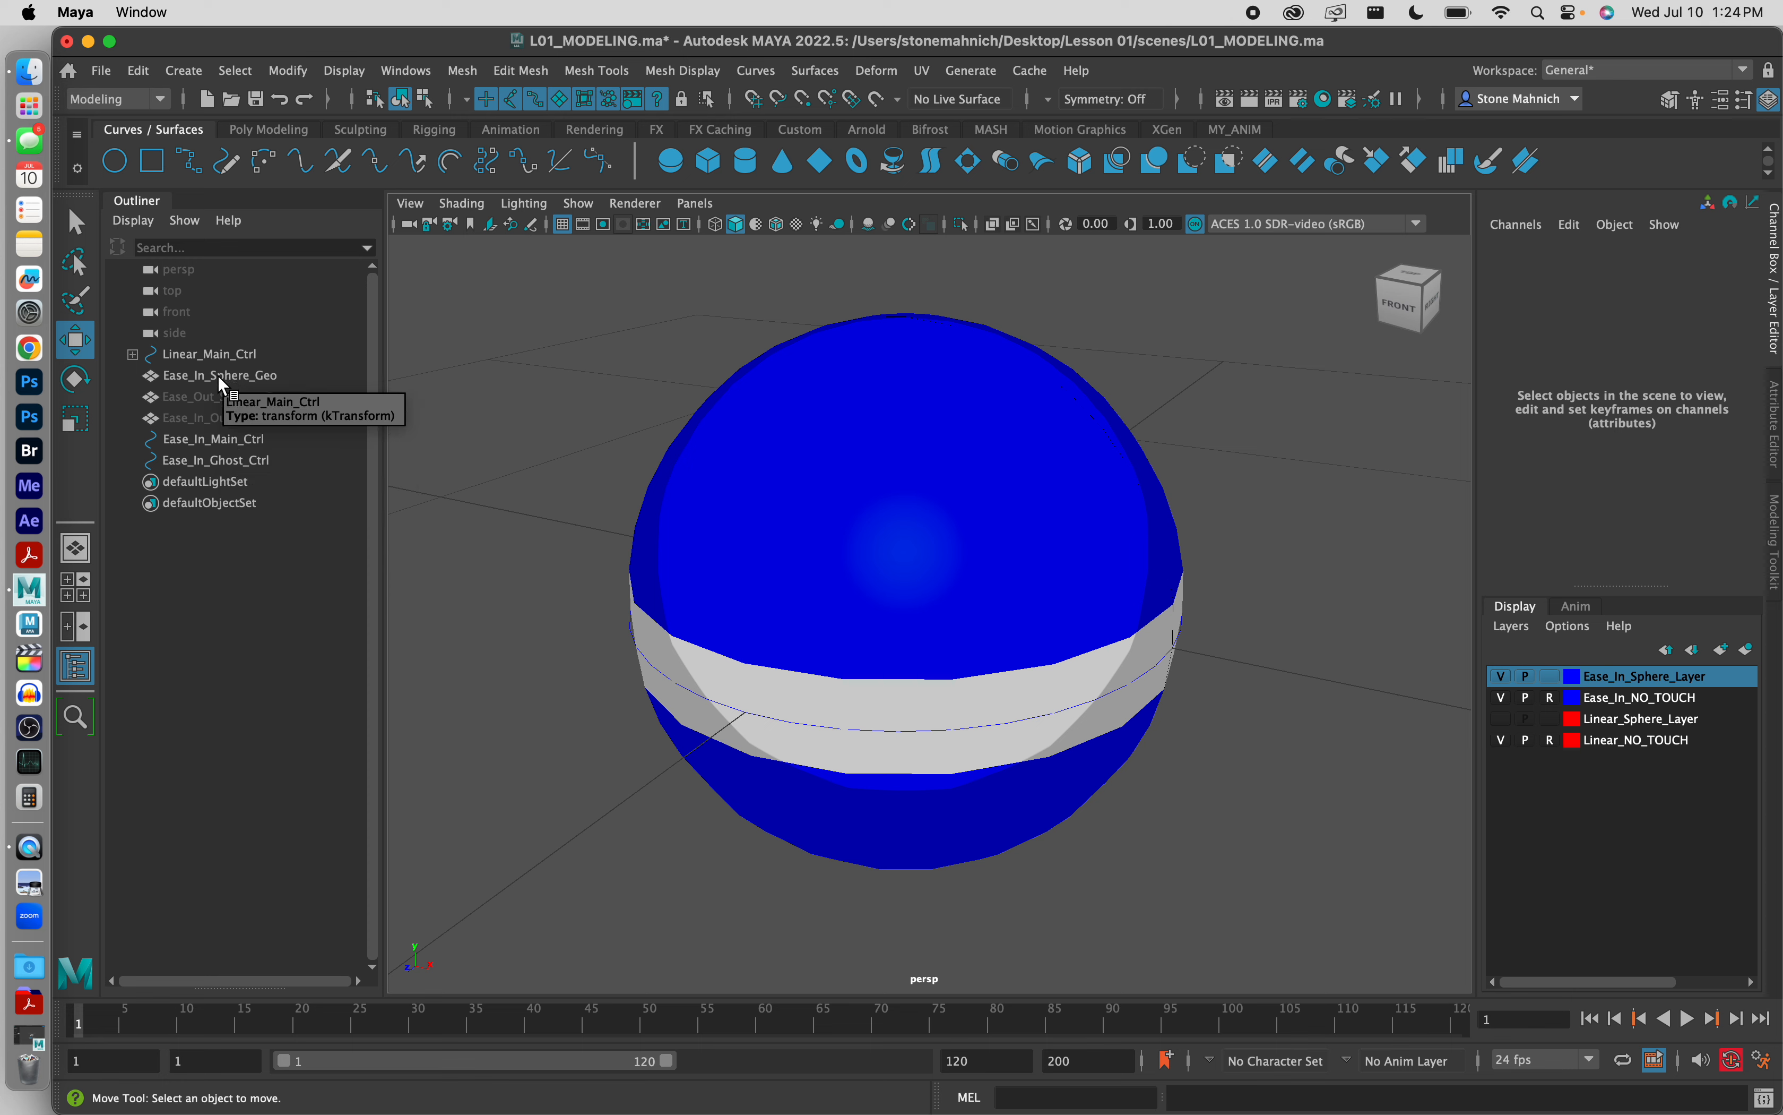
Step: Parent Ease_In_Sphere_Geo and Ease_In_Ghost_Ctrl under Ease_In_Main_Ctrl and check the resulting hierarchy
{"action": "left_click", "coordinate": [192, 374]}
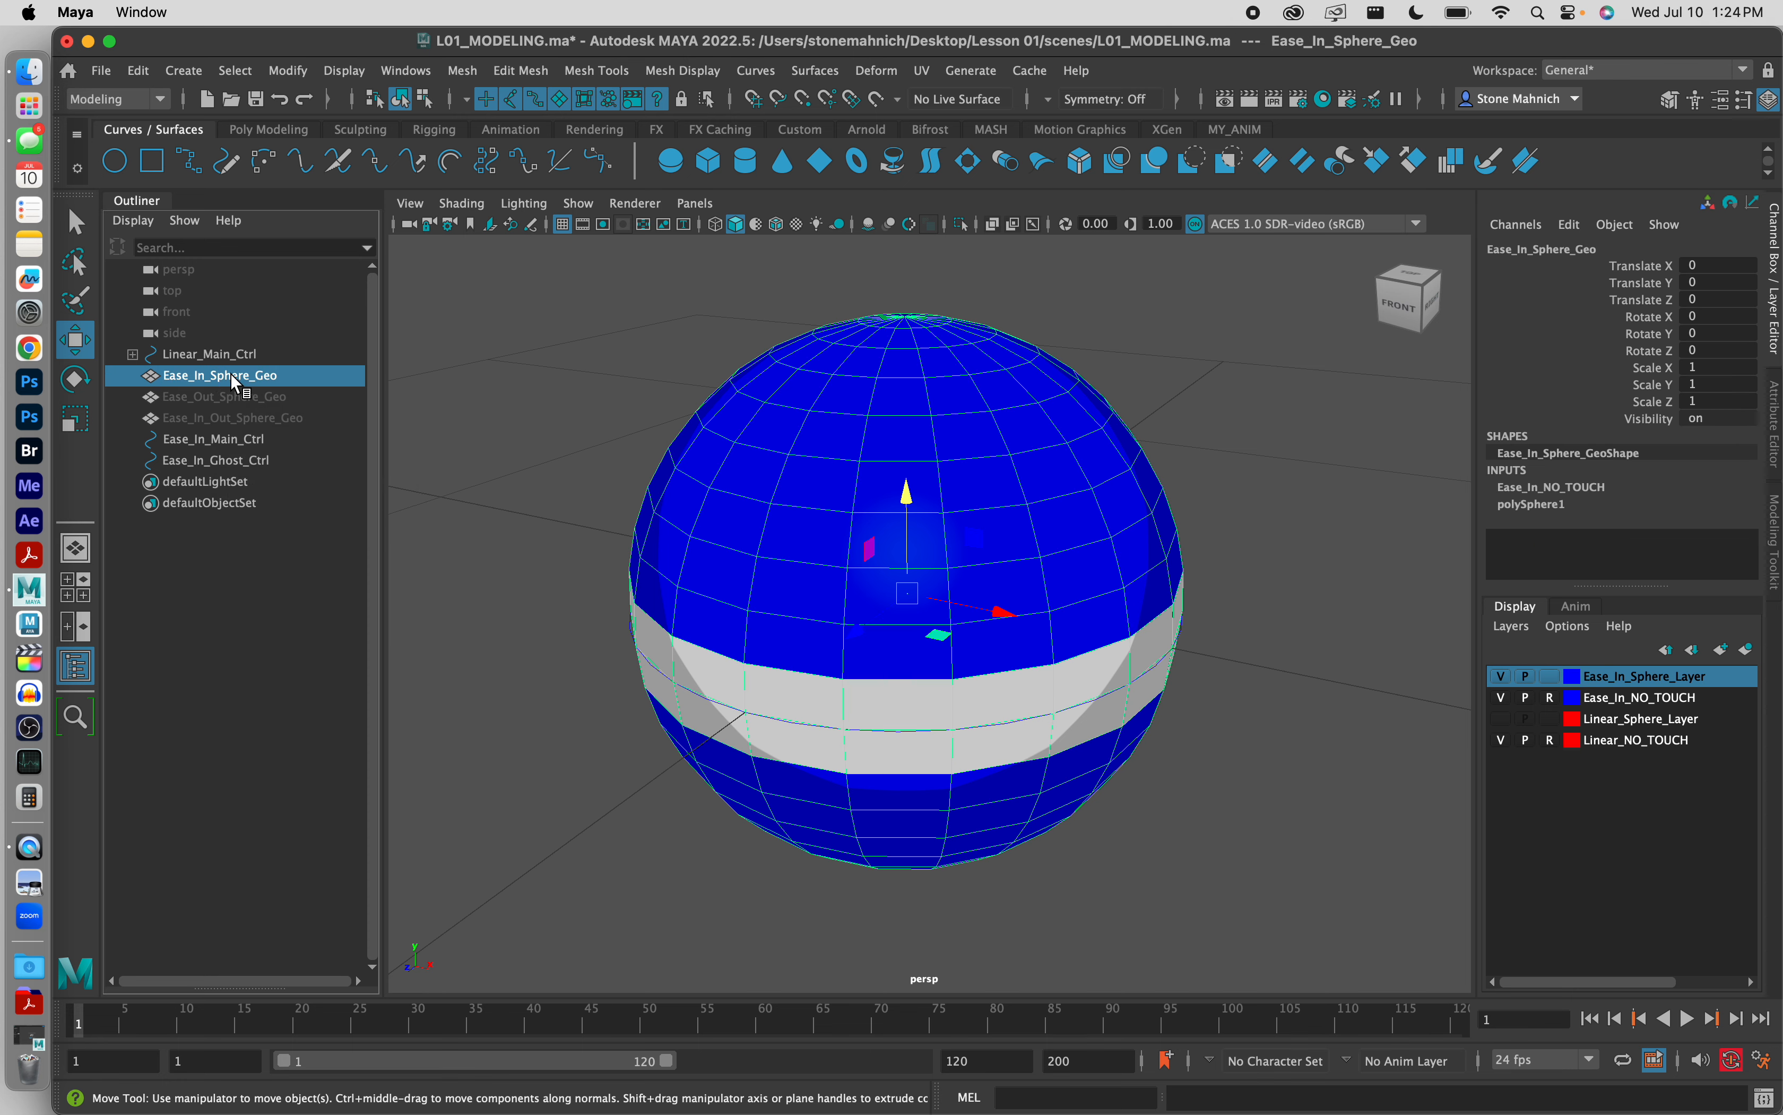
{"action": "left_click_drag", "start_coordinate": [233, 381], "coordinate": [234, 439]}
{"action": "left_click", "coordinate": [233, 438]}
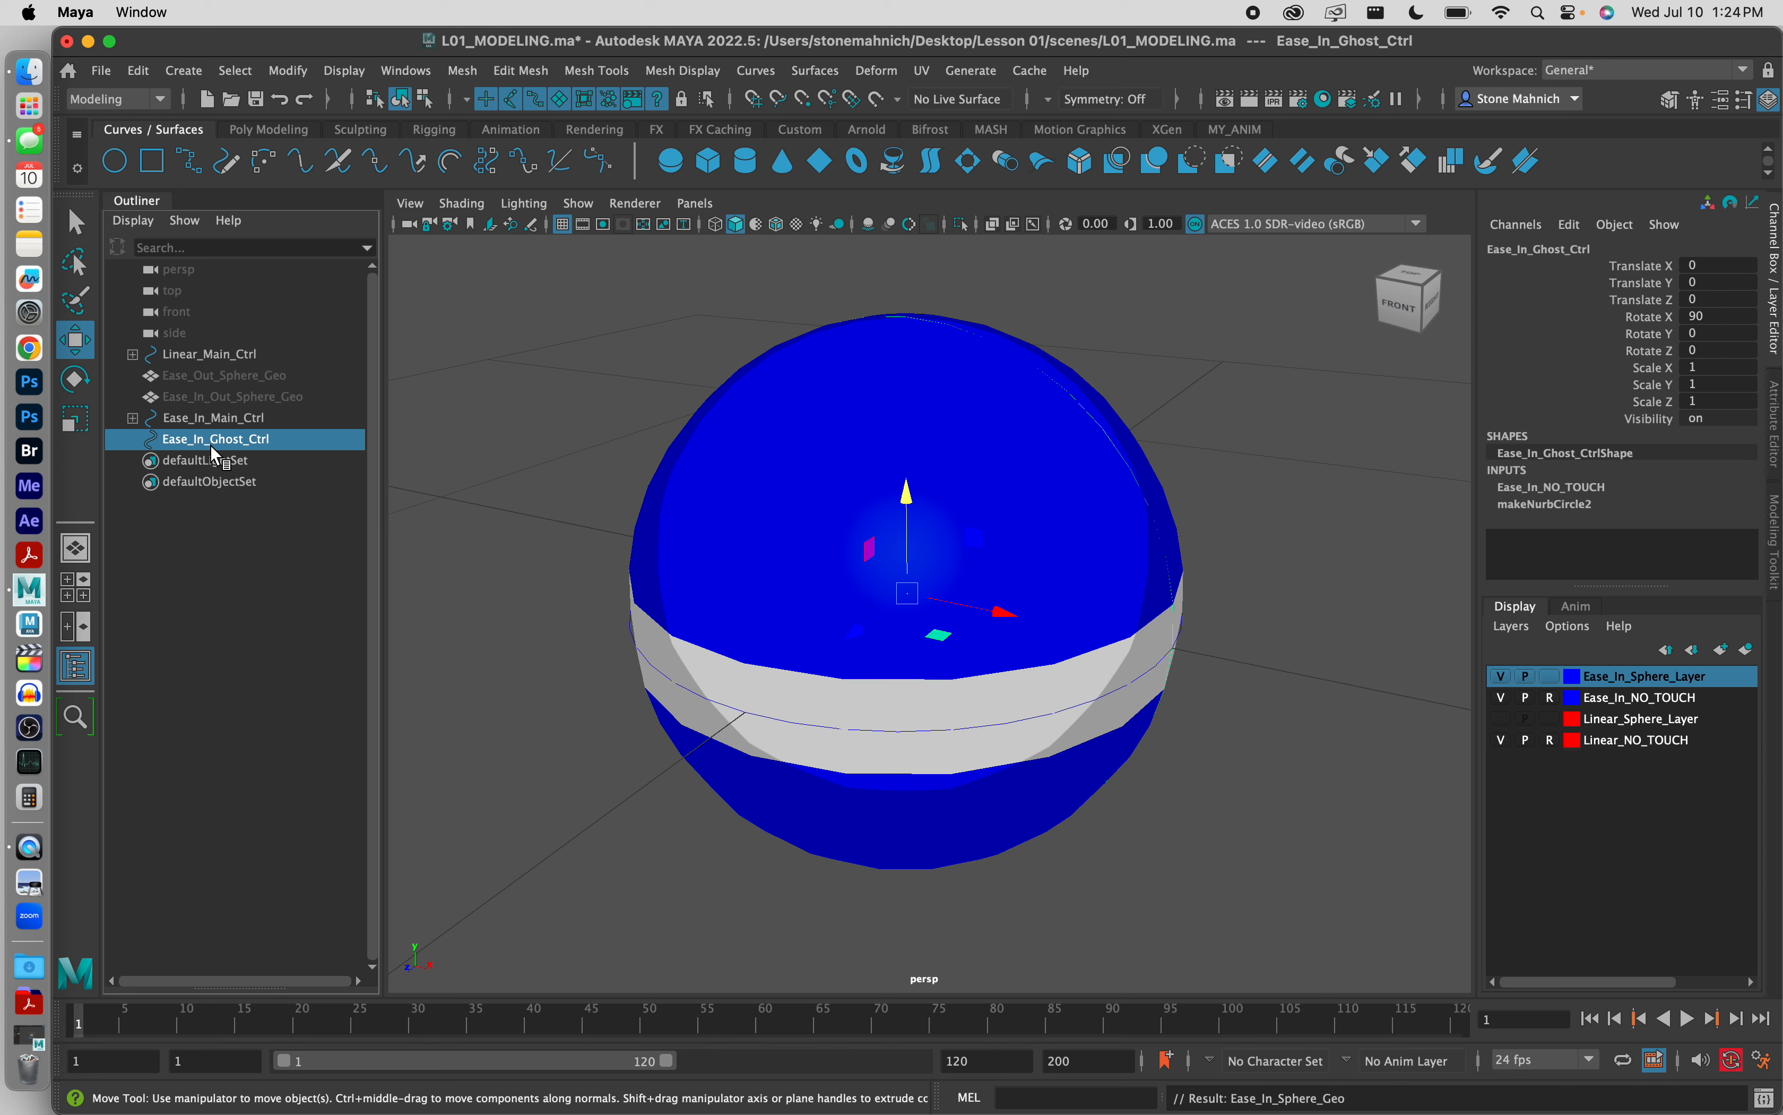
{"action": "left_click_drag", "start_coordinate": [219, 448], "coordinate": [230, 430]}
{"action": "left_click", "coordinate": [134, 418]}
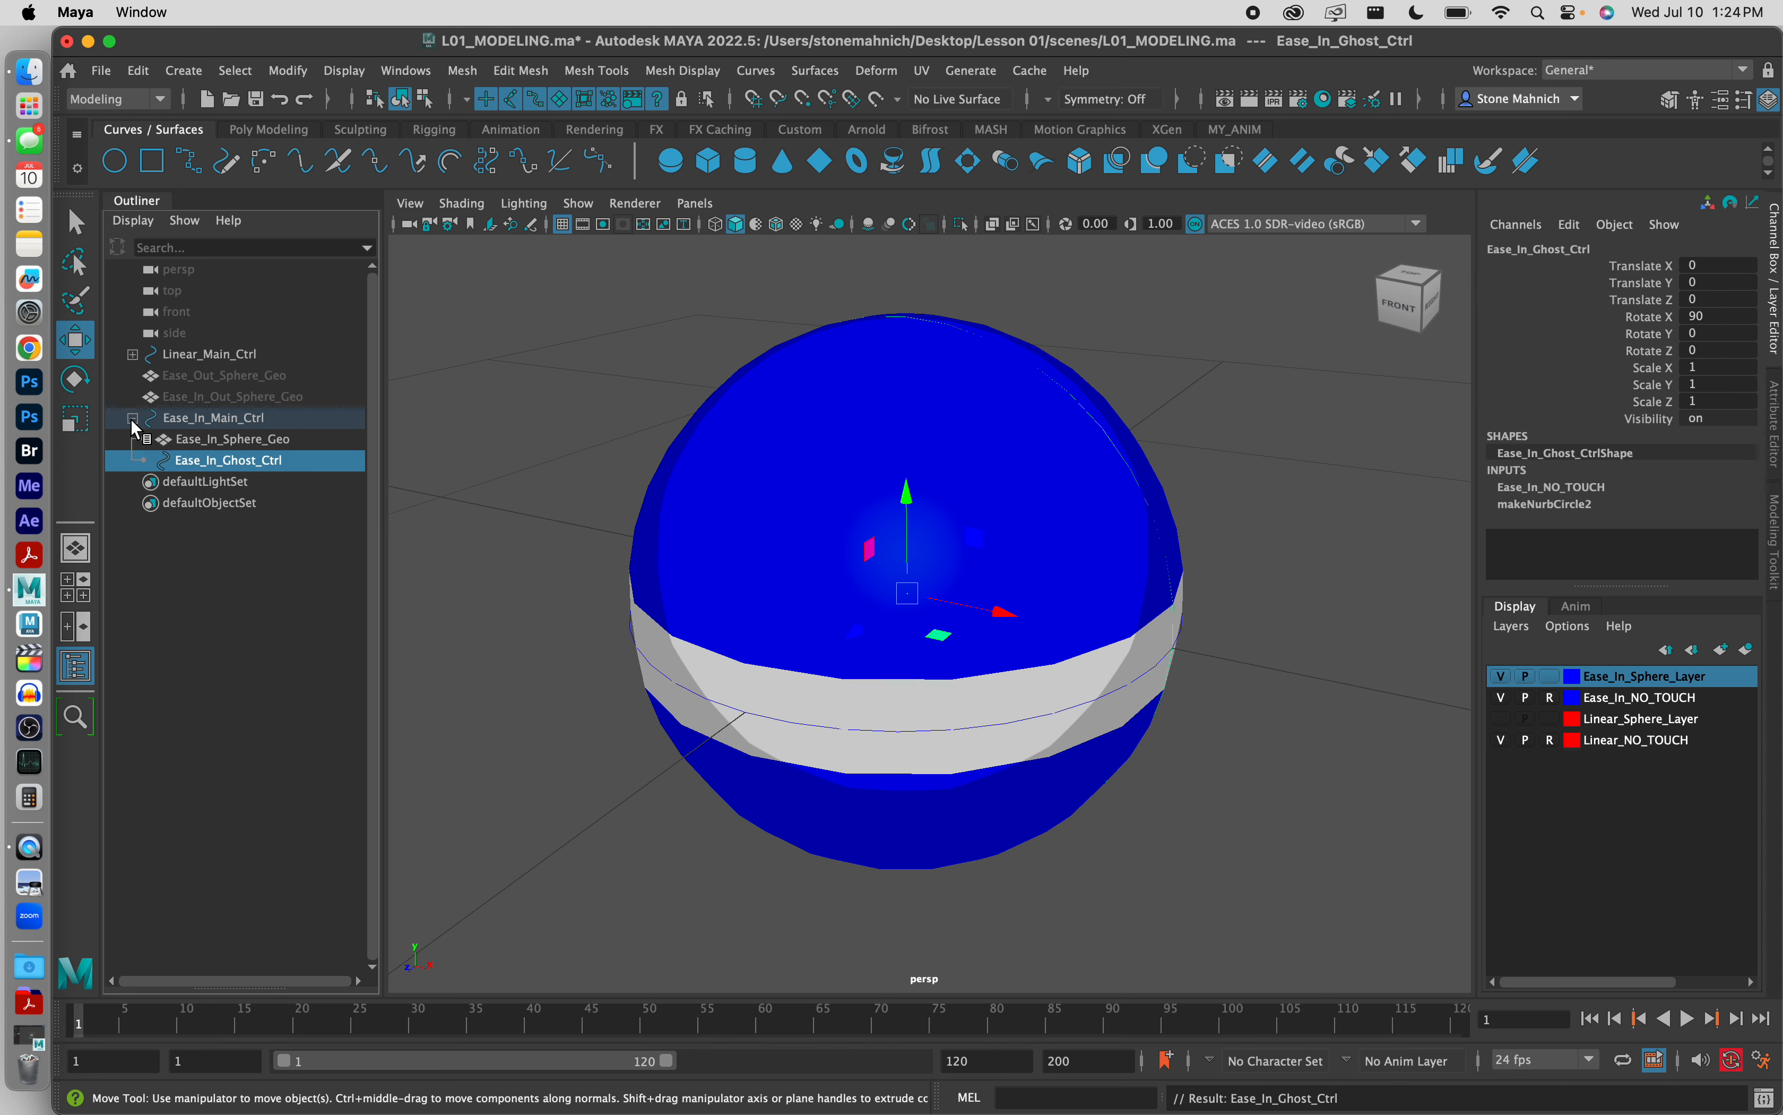
{"action": "left_click", "coordinate": [134, 418]}
Step: Select Ease_In_Main_Ctrl together with its two children and freeze all their transform channels
{"action": "left_click", "coordinate": [225, 418]}
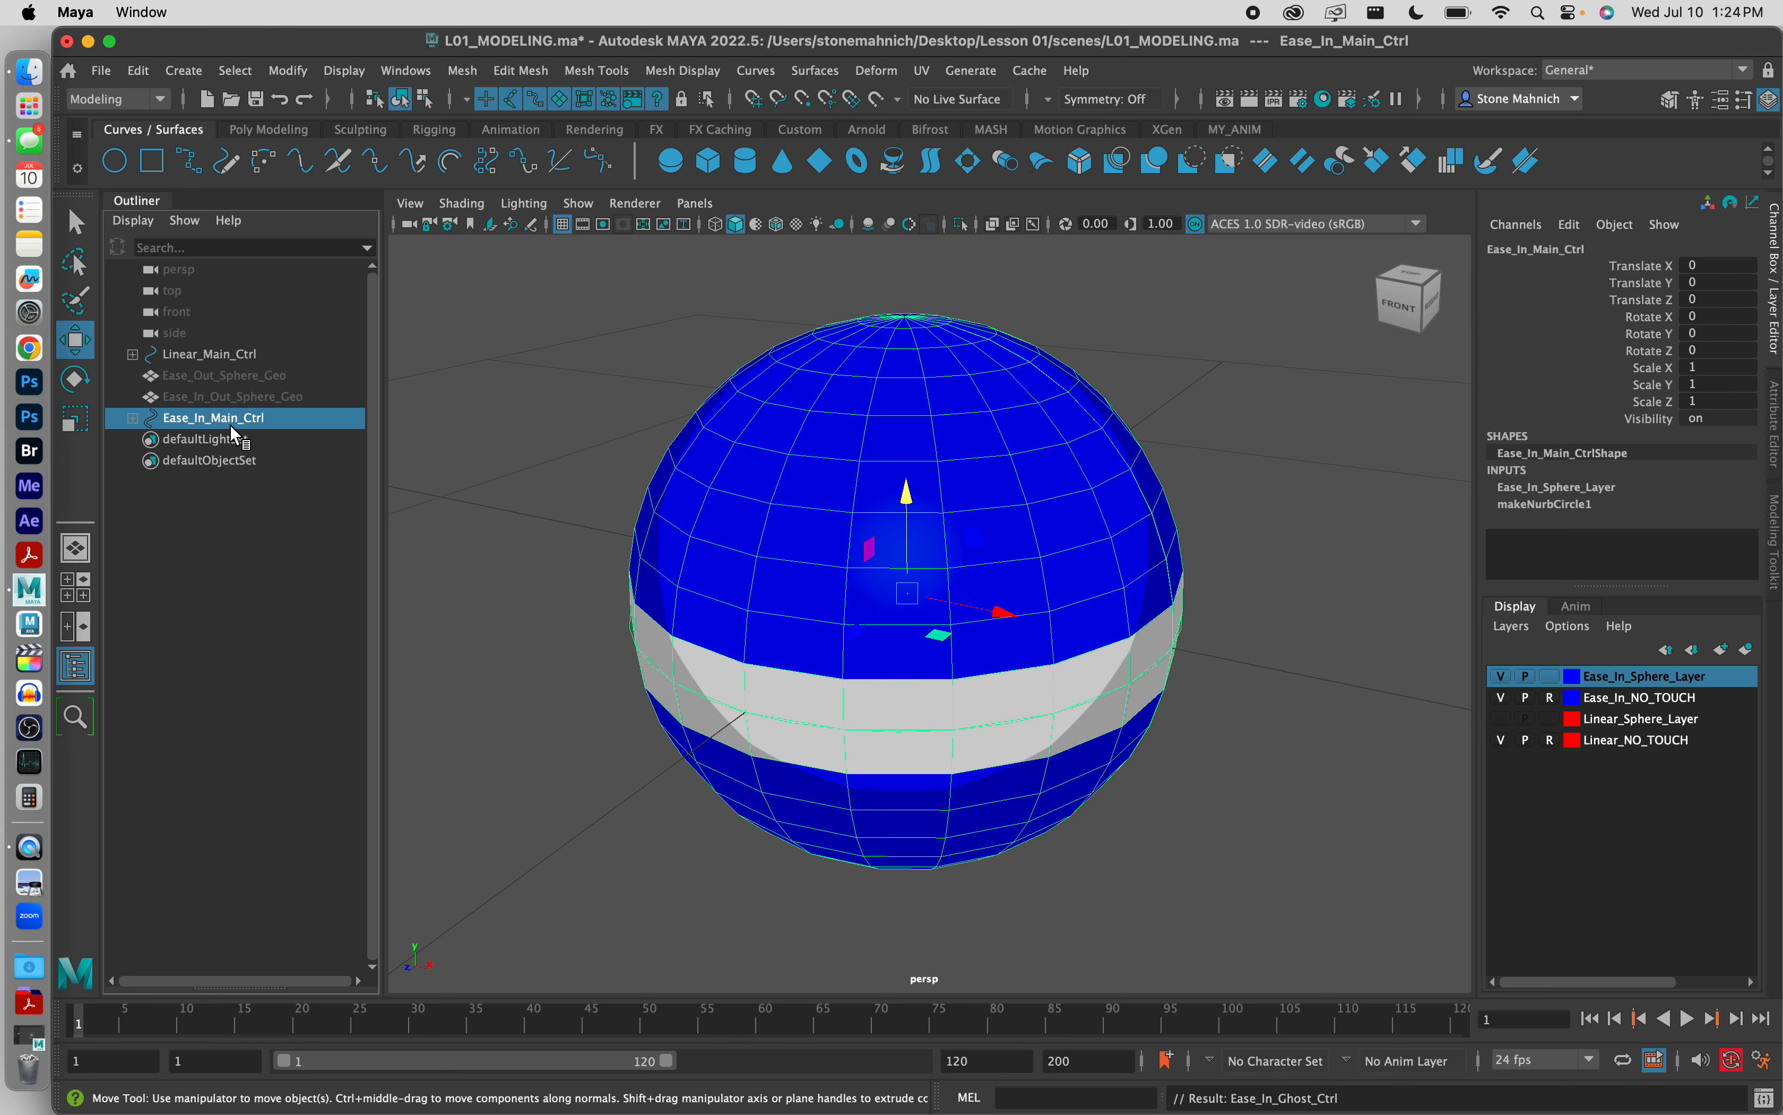
{"action": "left_click", "coordinate": [133, 418]}
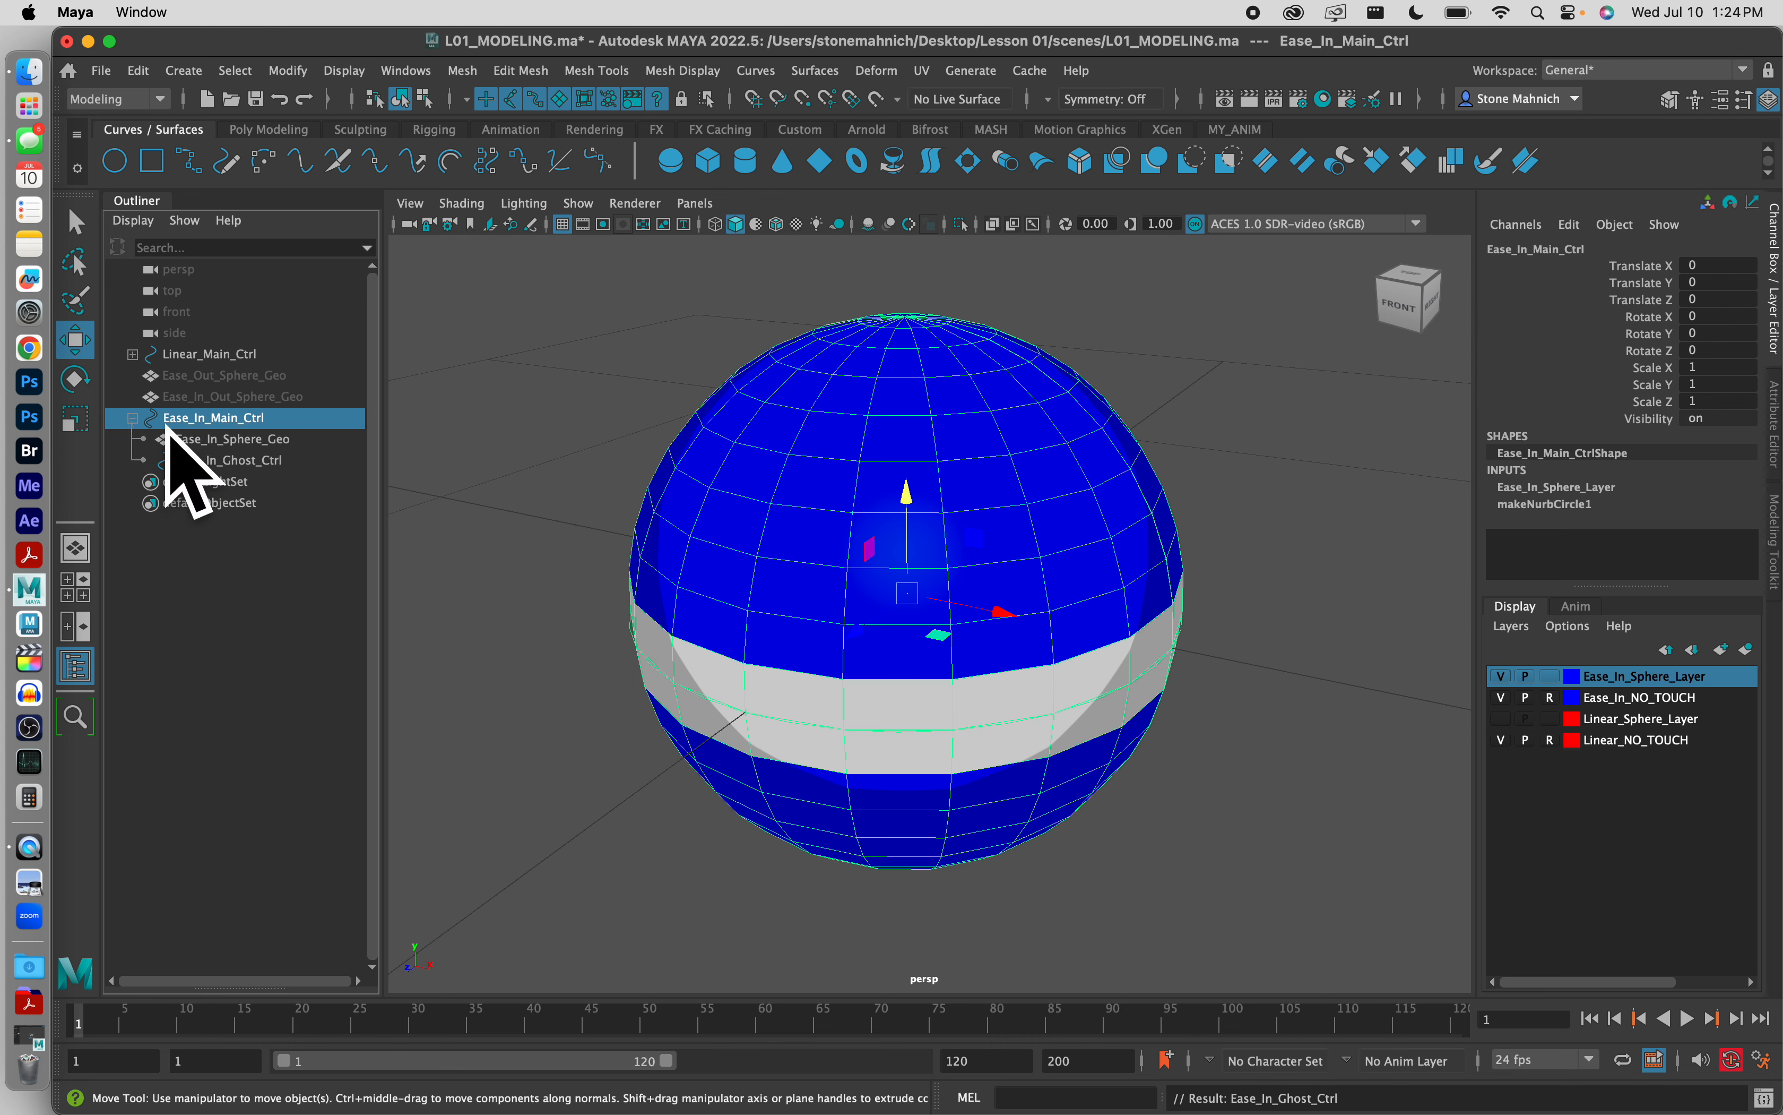
{"action": "left_click", "coordinate": [226, 460], "text": "shift"}
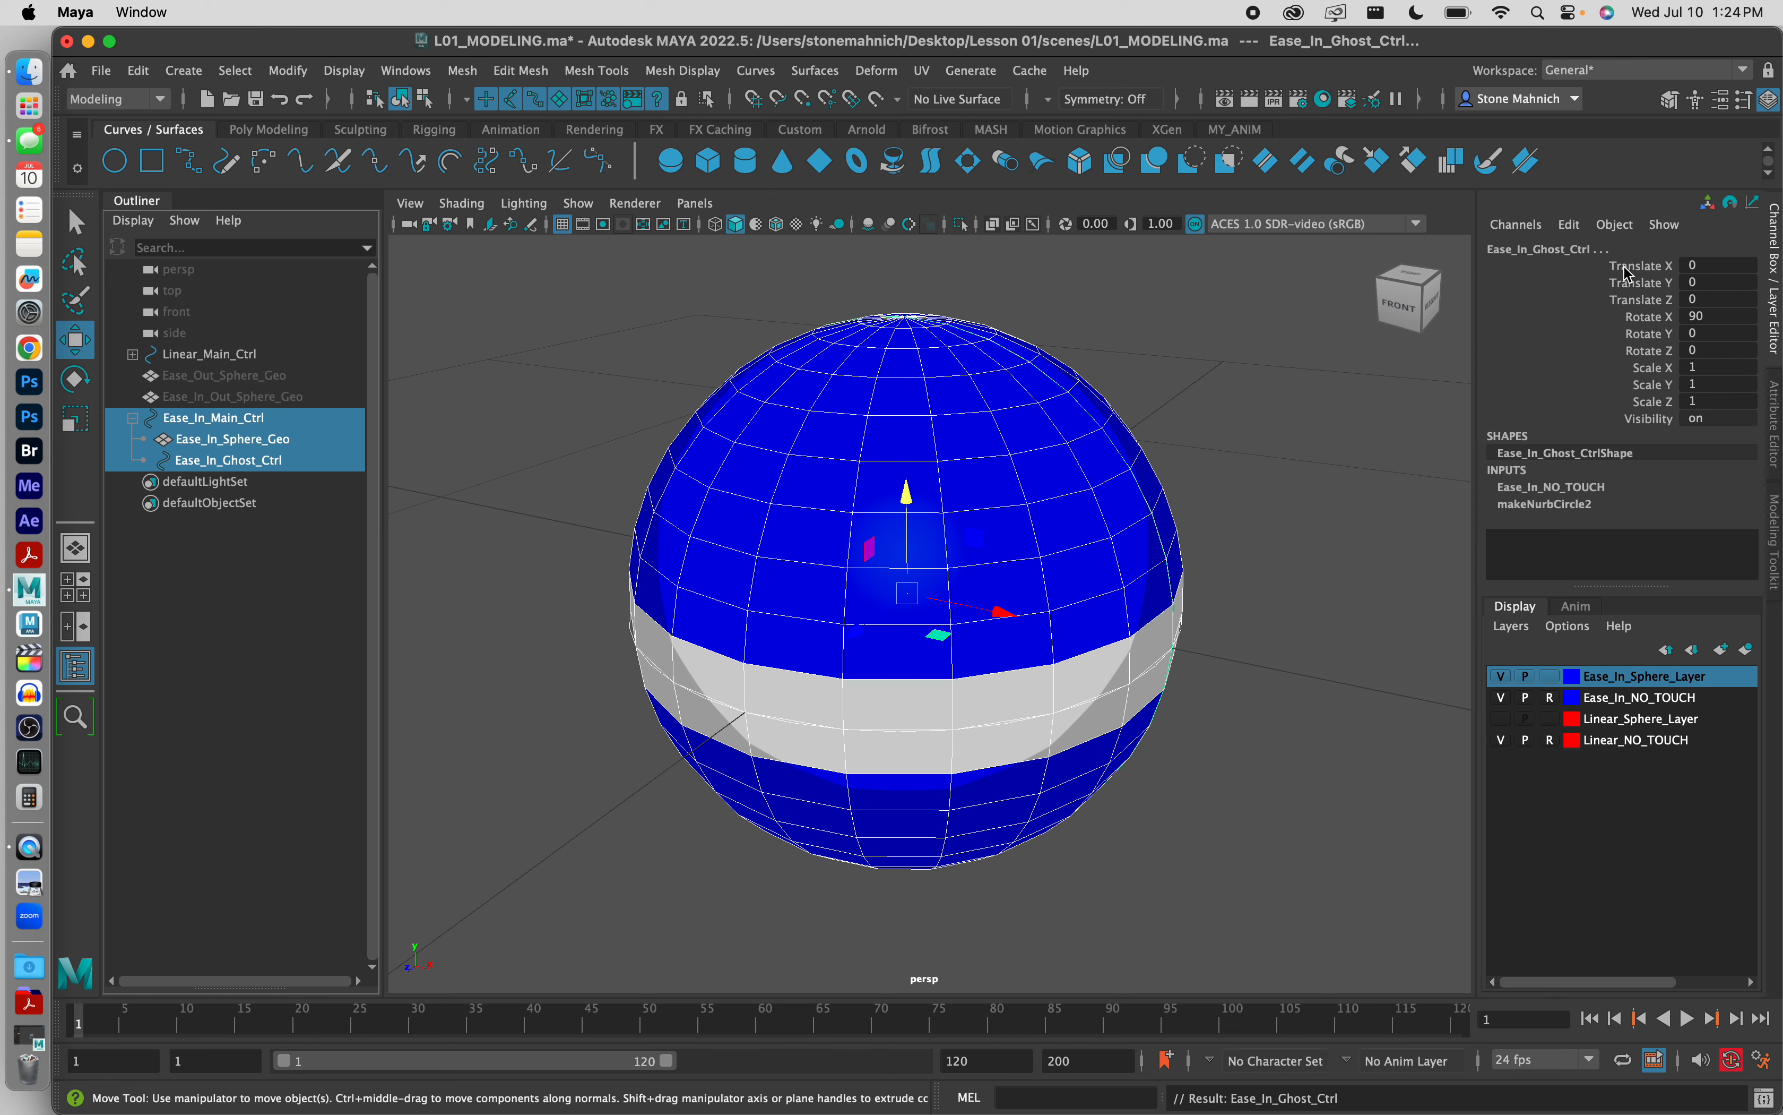
{"action": "left_click_drag", "start_coordinate": [1665, 269], "coordinate": [1664, 423]}
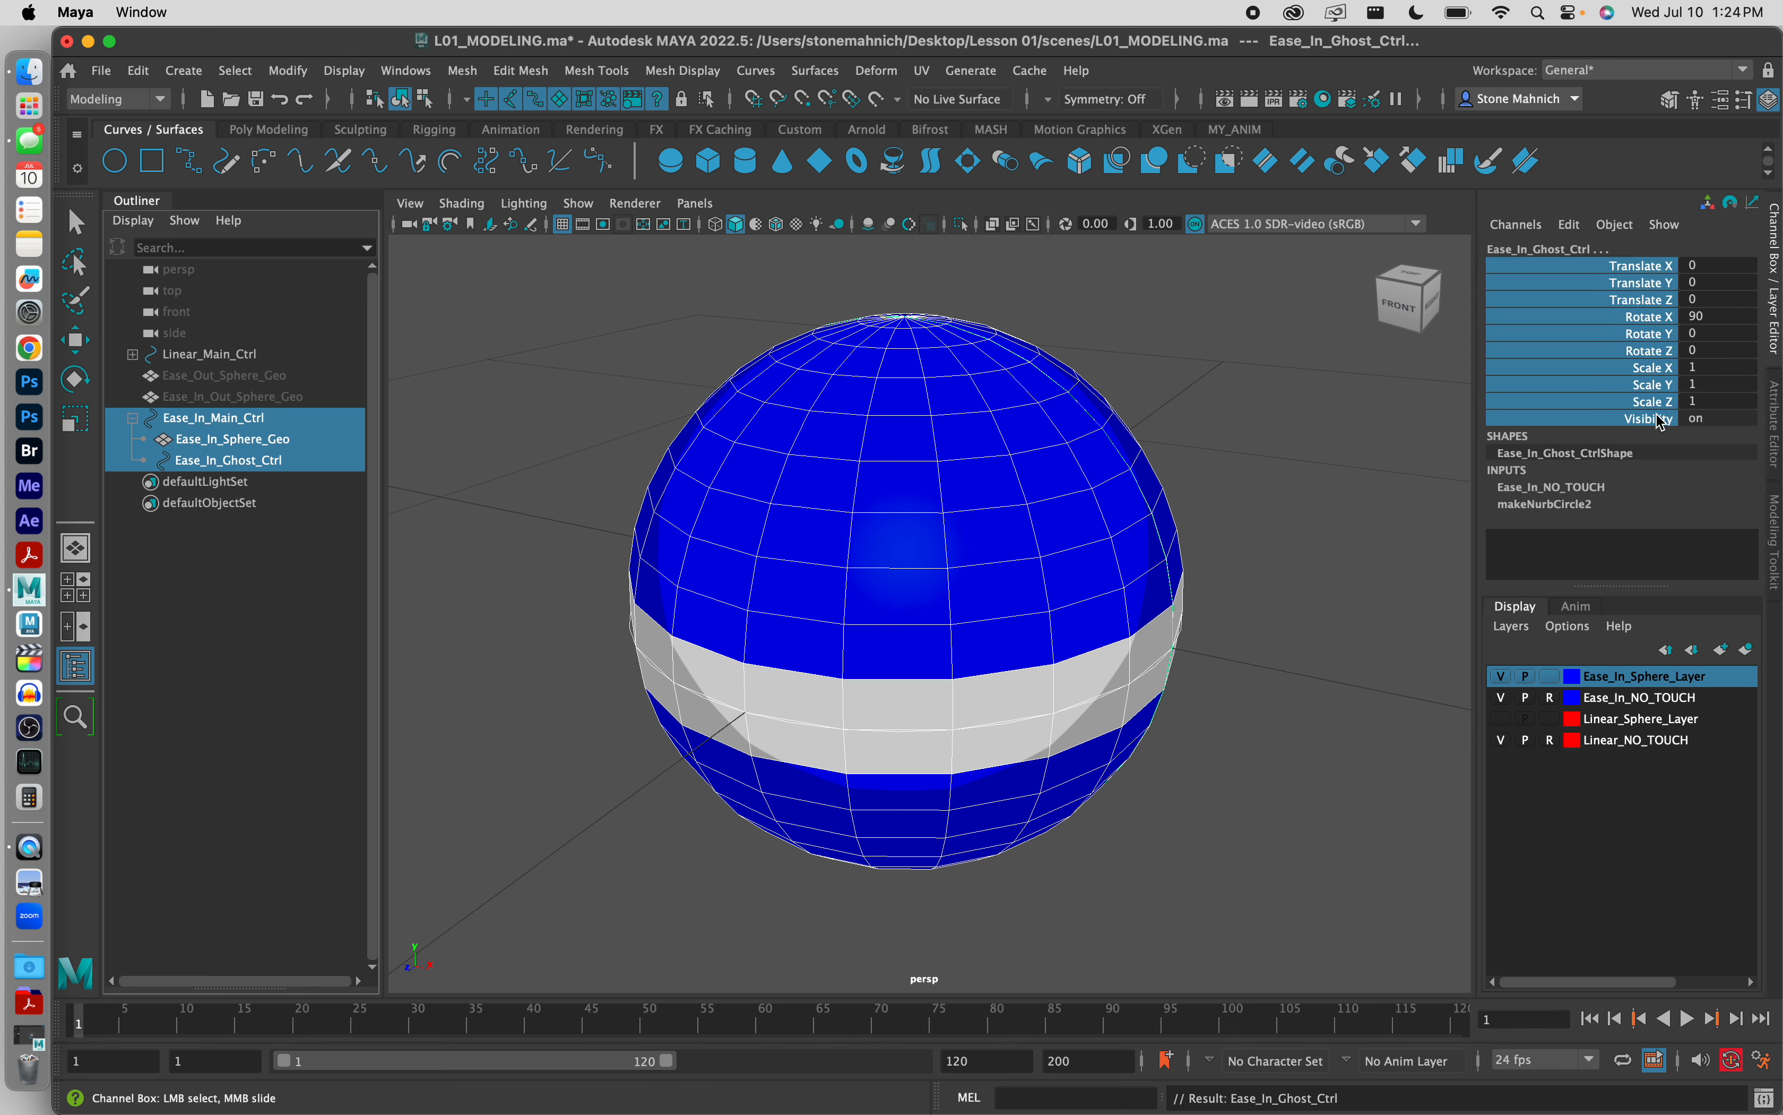
{"action": "right_click", "coordinate": [1662, 422]}
{"action": "left_click", "coordinate": [1586, 818]}
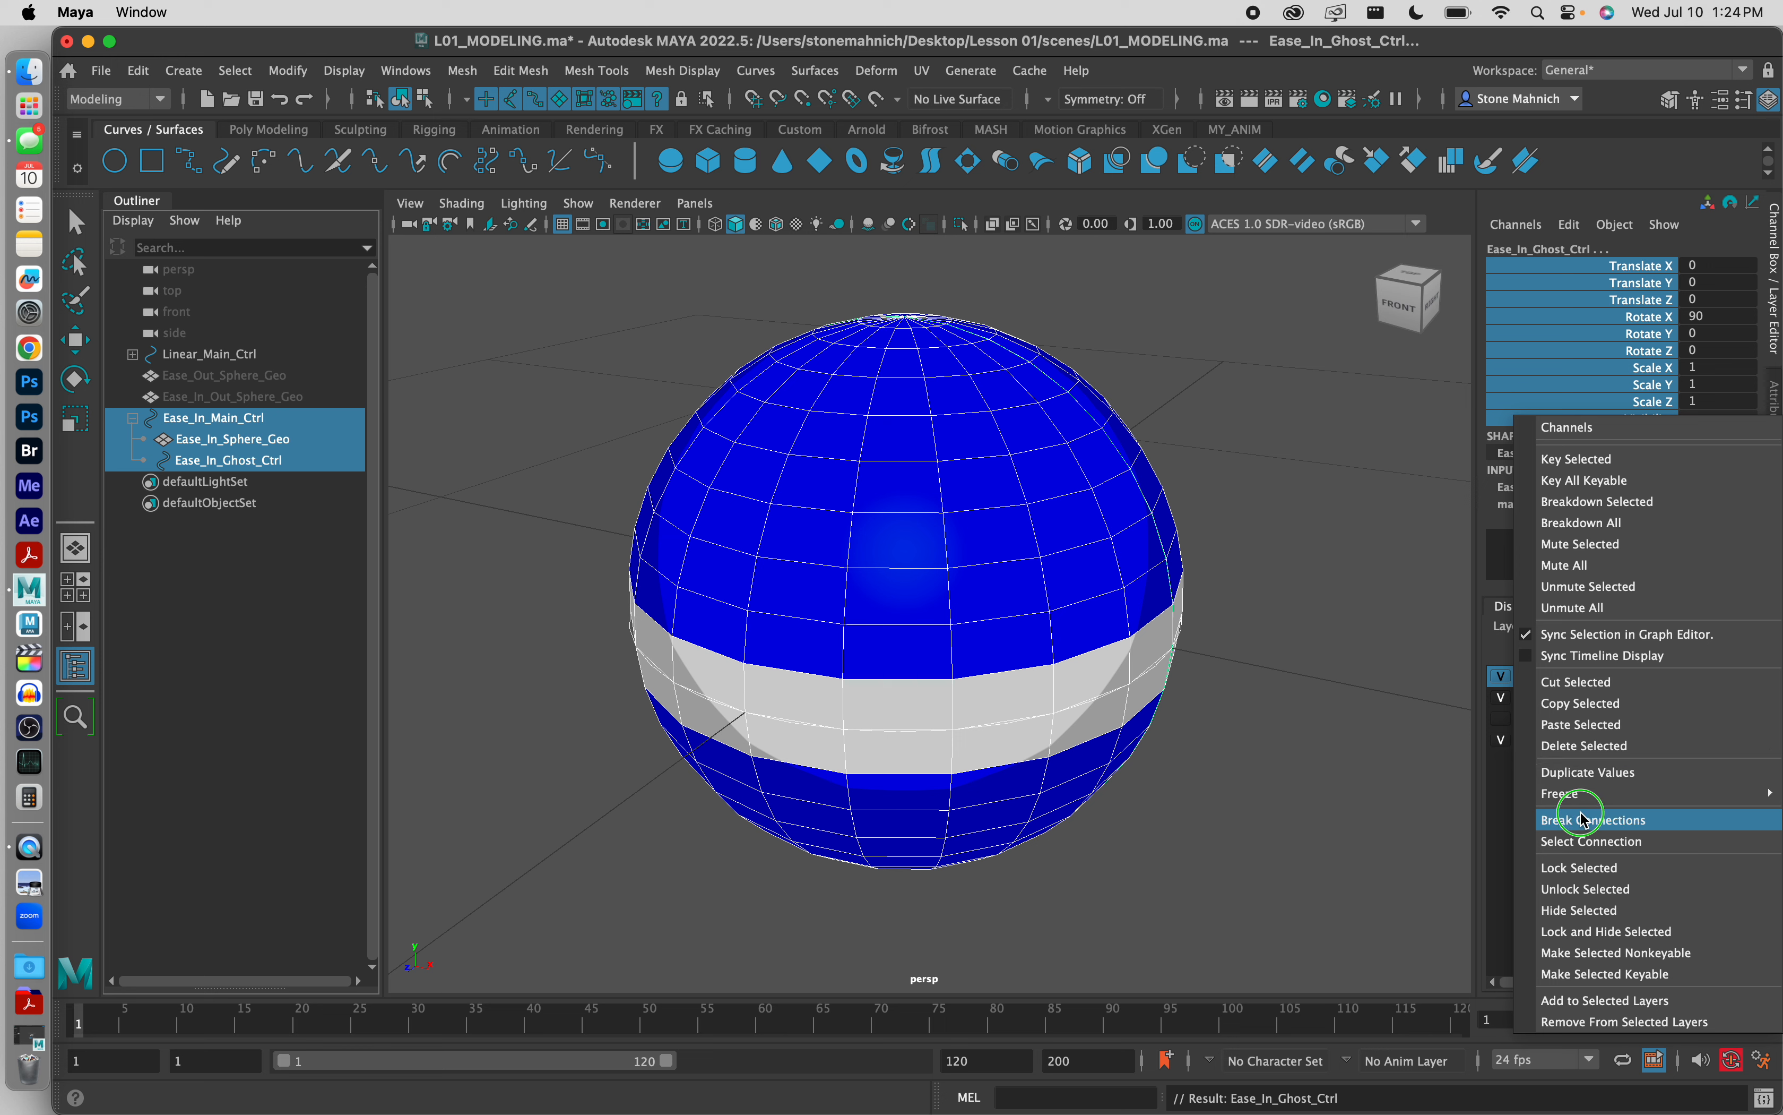
{"action": "mouse_move", "coordinate": [1579, 797]}
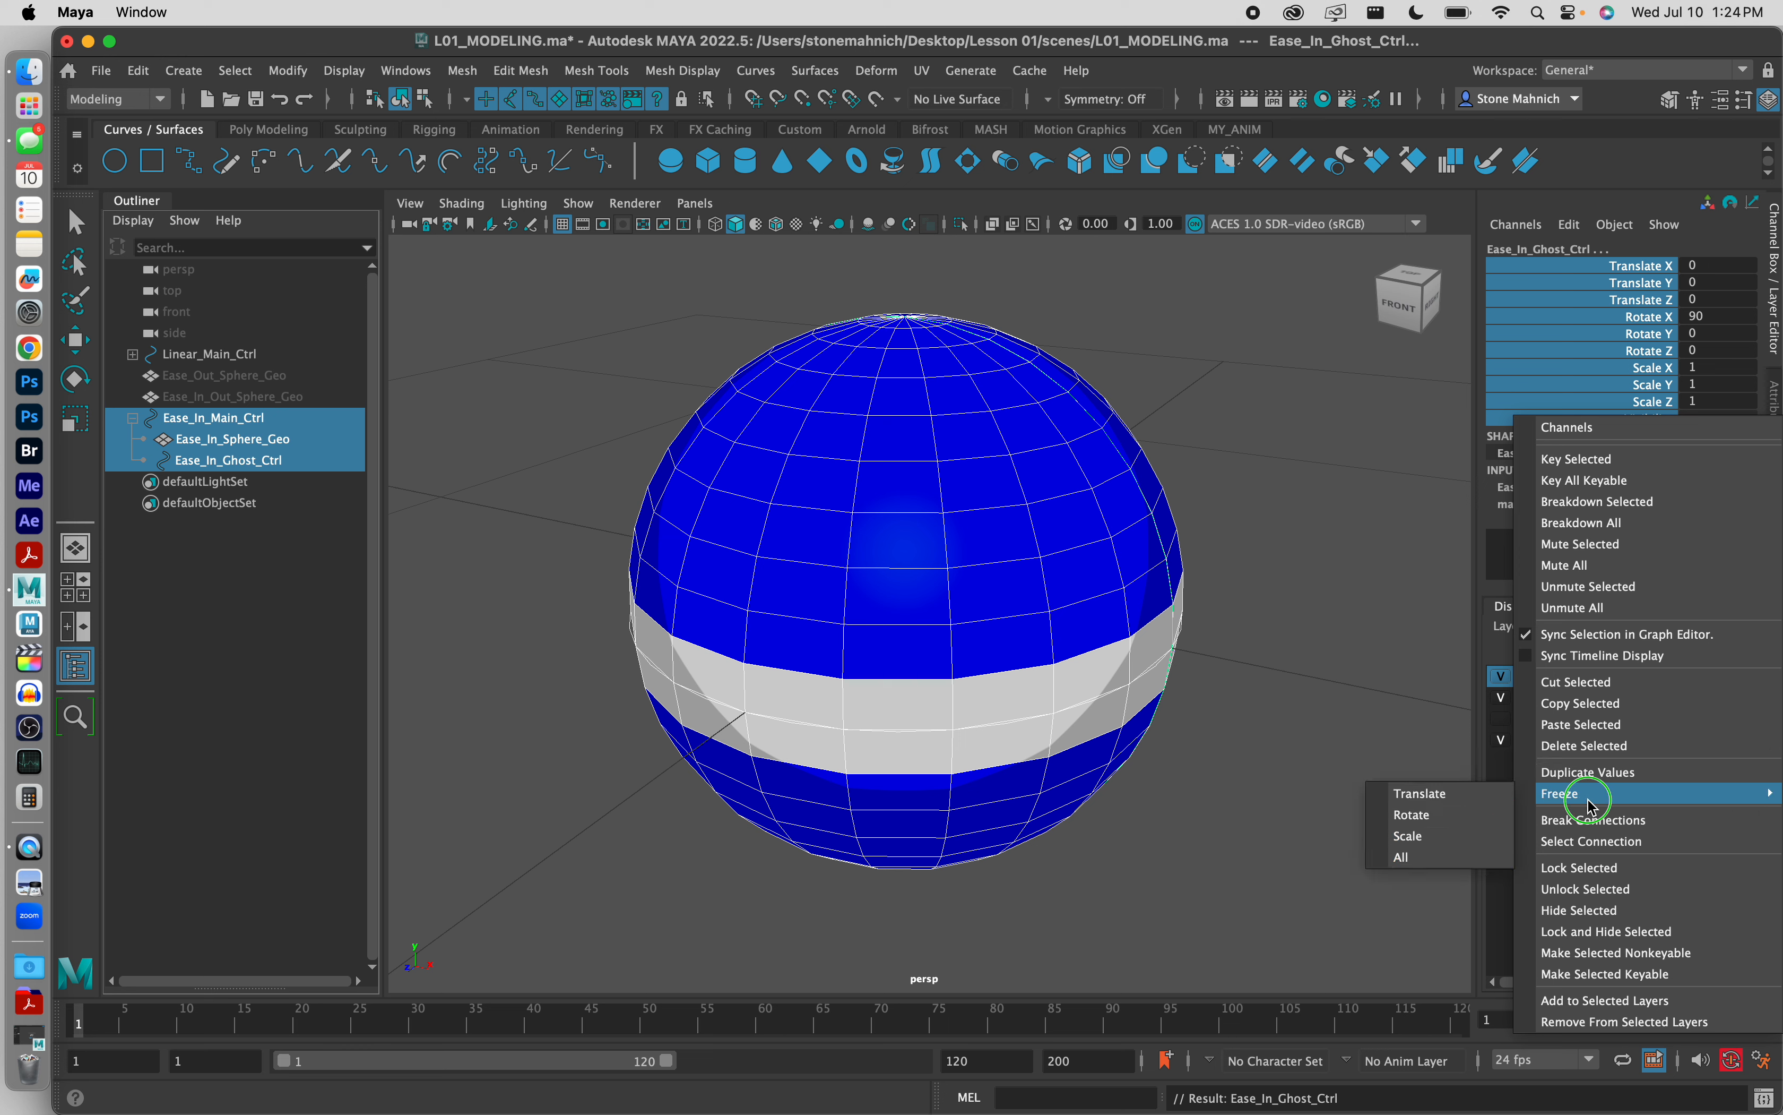
{"action": "left_click", "coordinate": [1463, 855]}
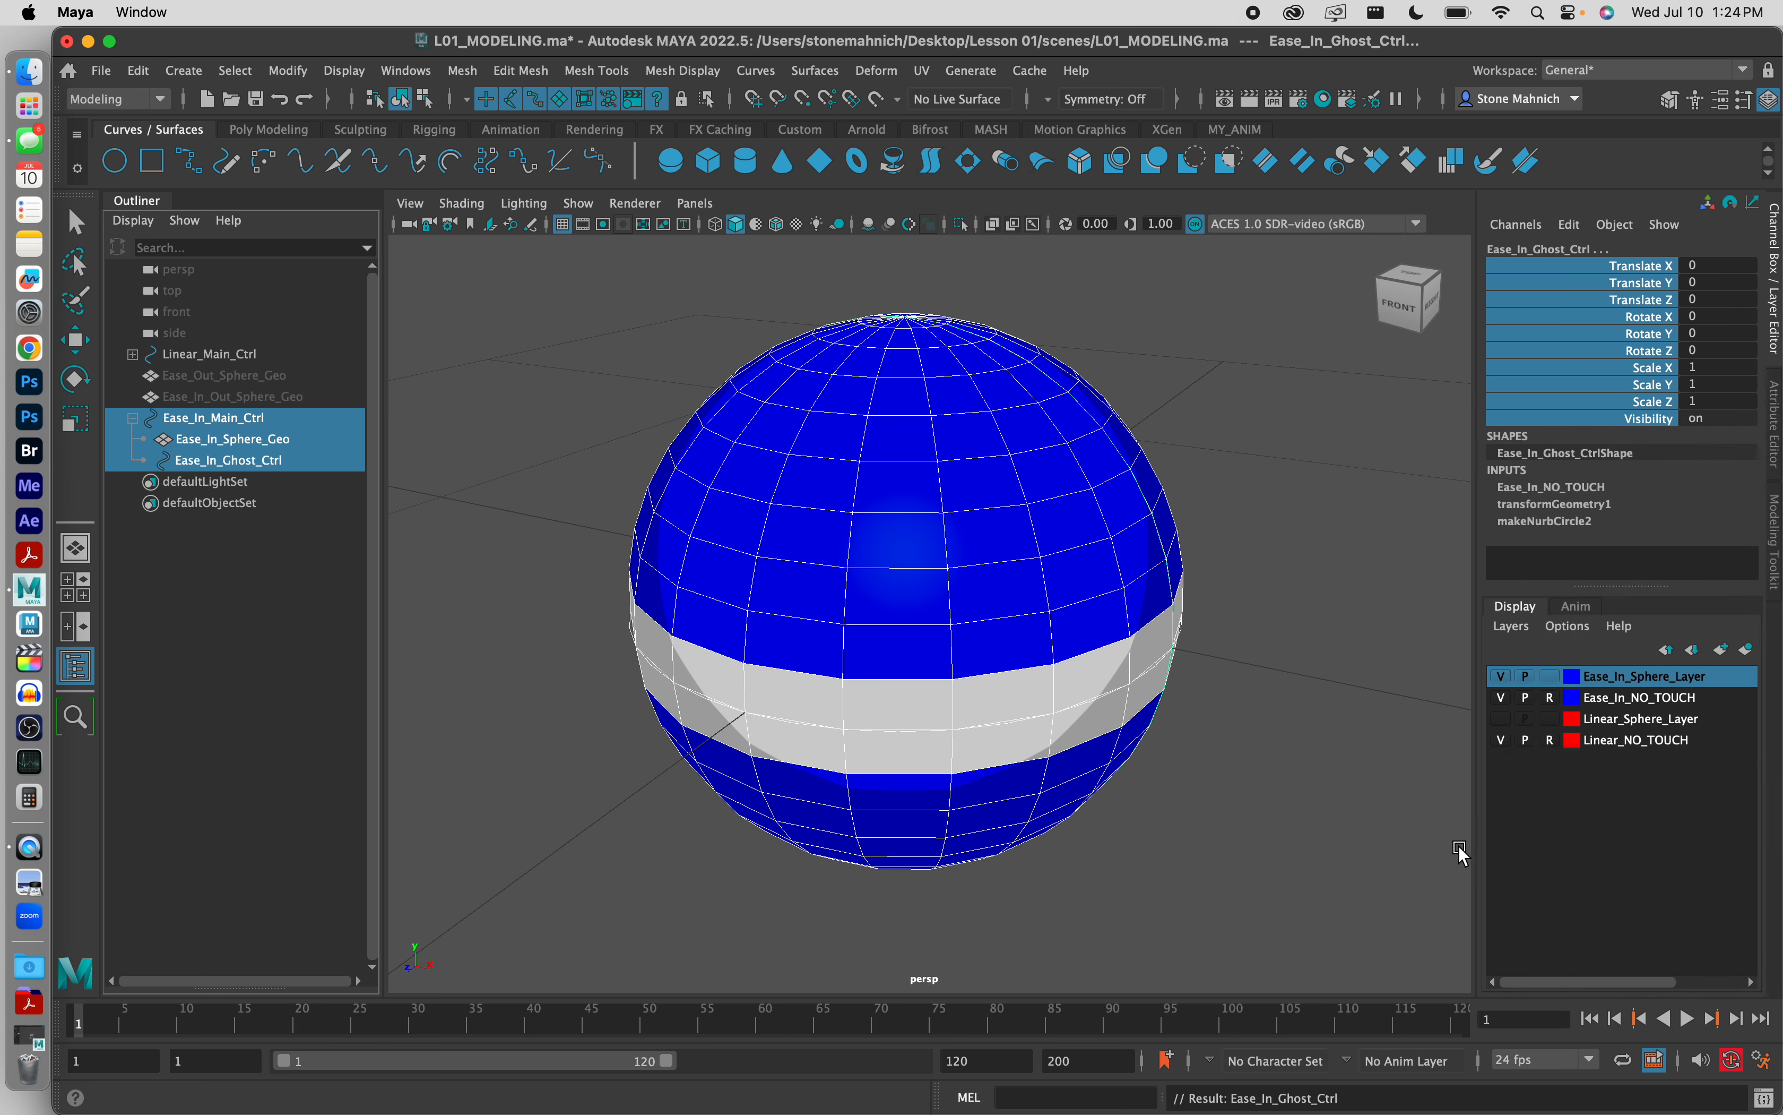
Step: Delete the history of all objects in the scene, clear the selection and collapse the Ease_In_Main_Ctrl hierarchy
{"action": "left_click", "coordinate": [143, 68]}
{"action": "mouse_move", "coordinate": [249, 362]}
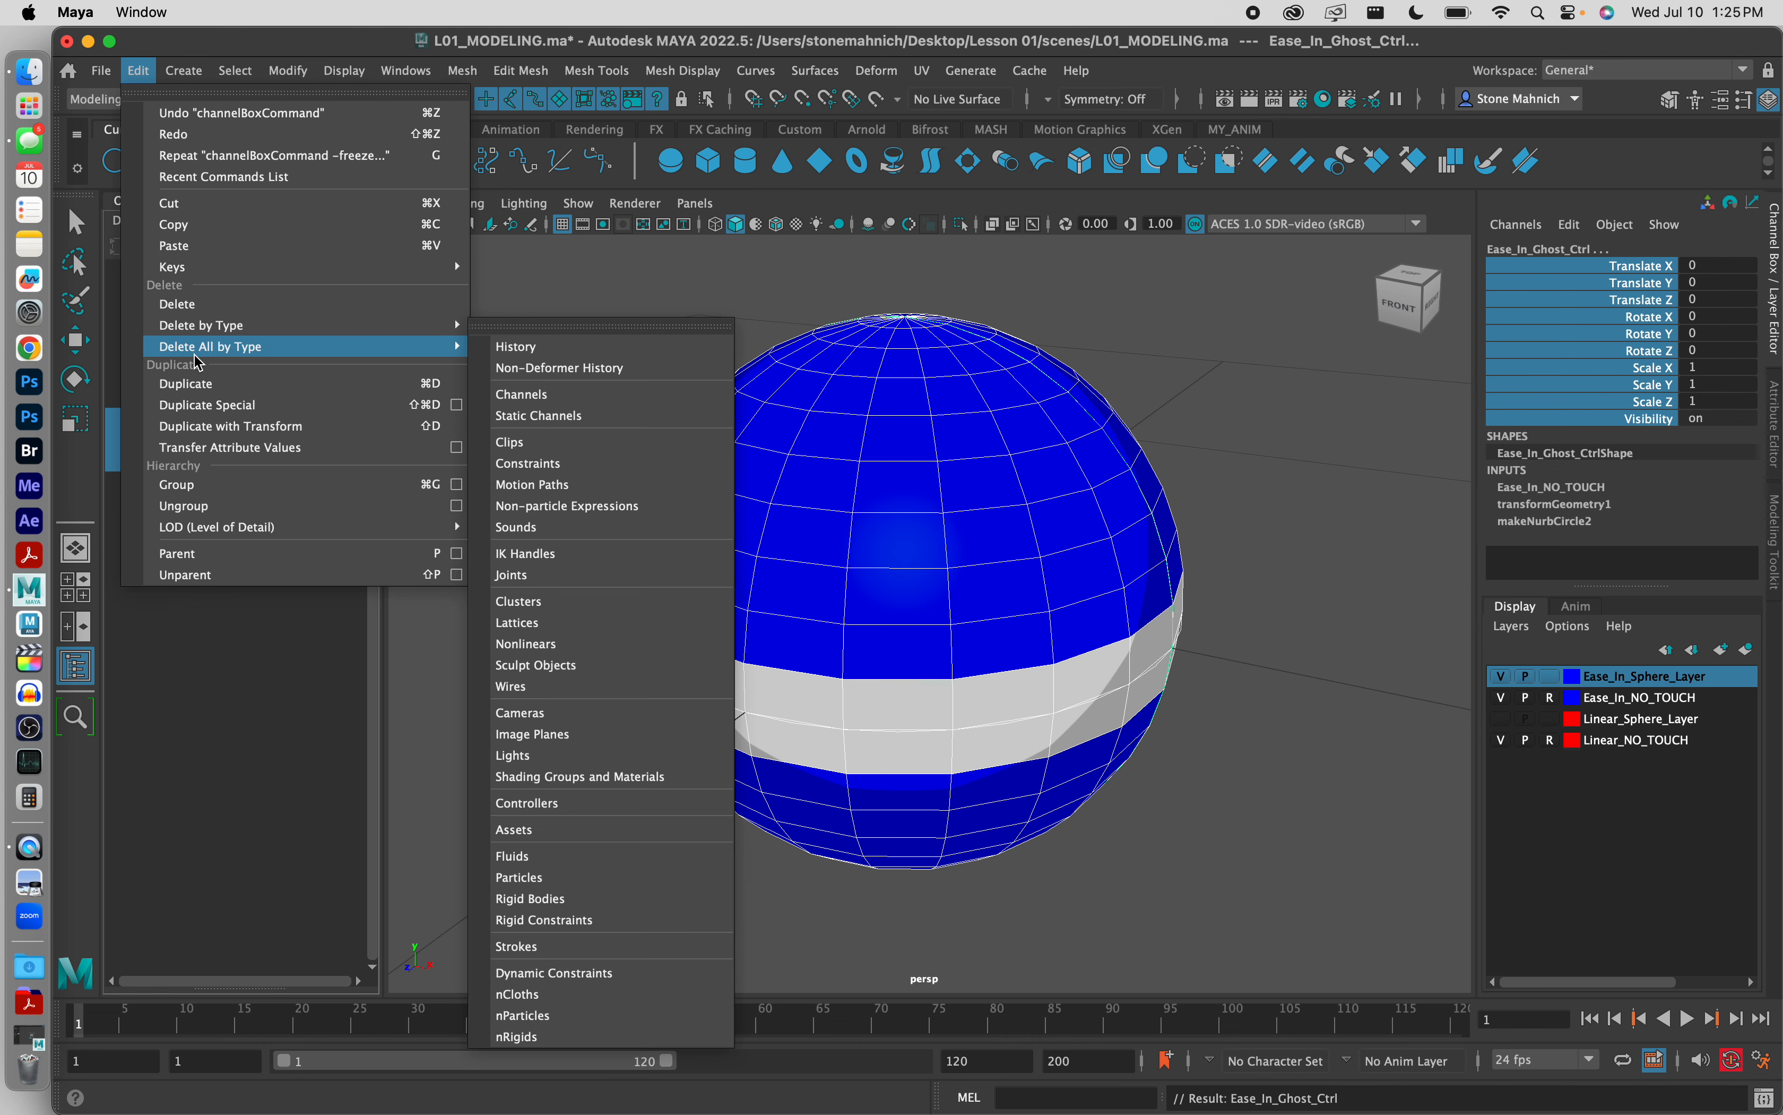
{"action": "left_click", "coordinate": [572, 353]}
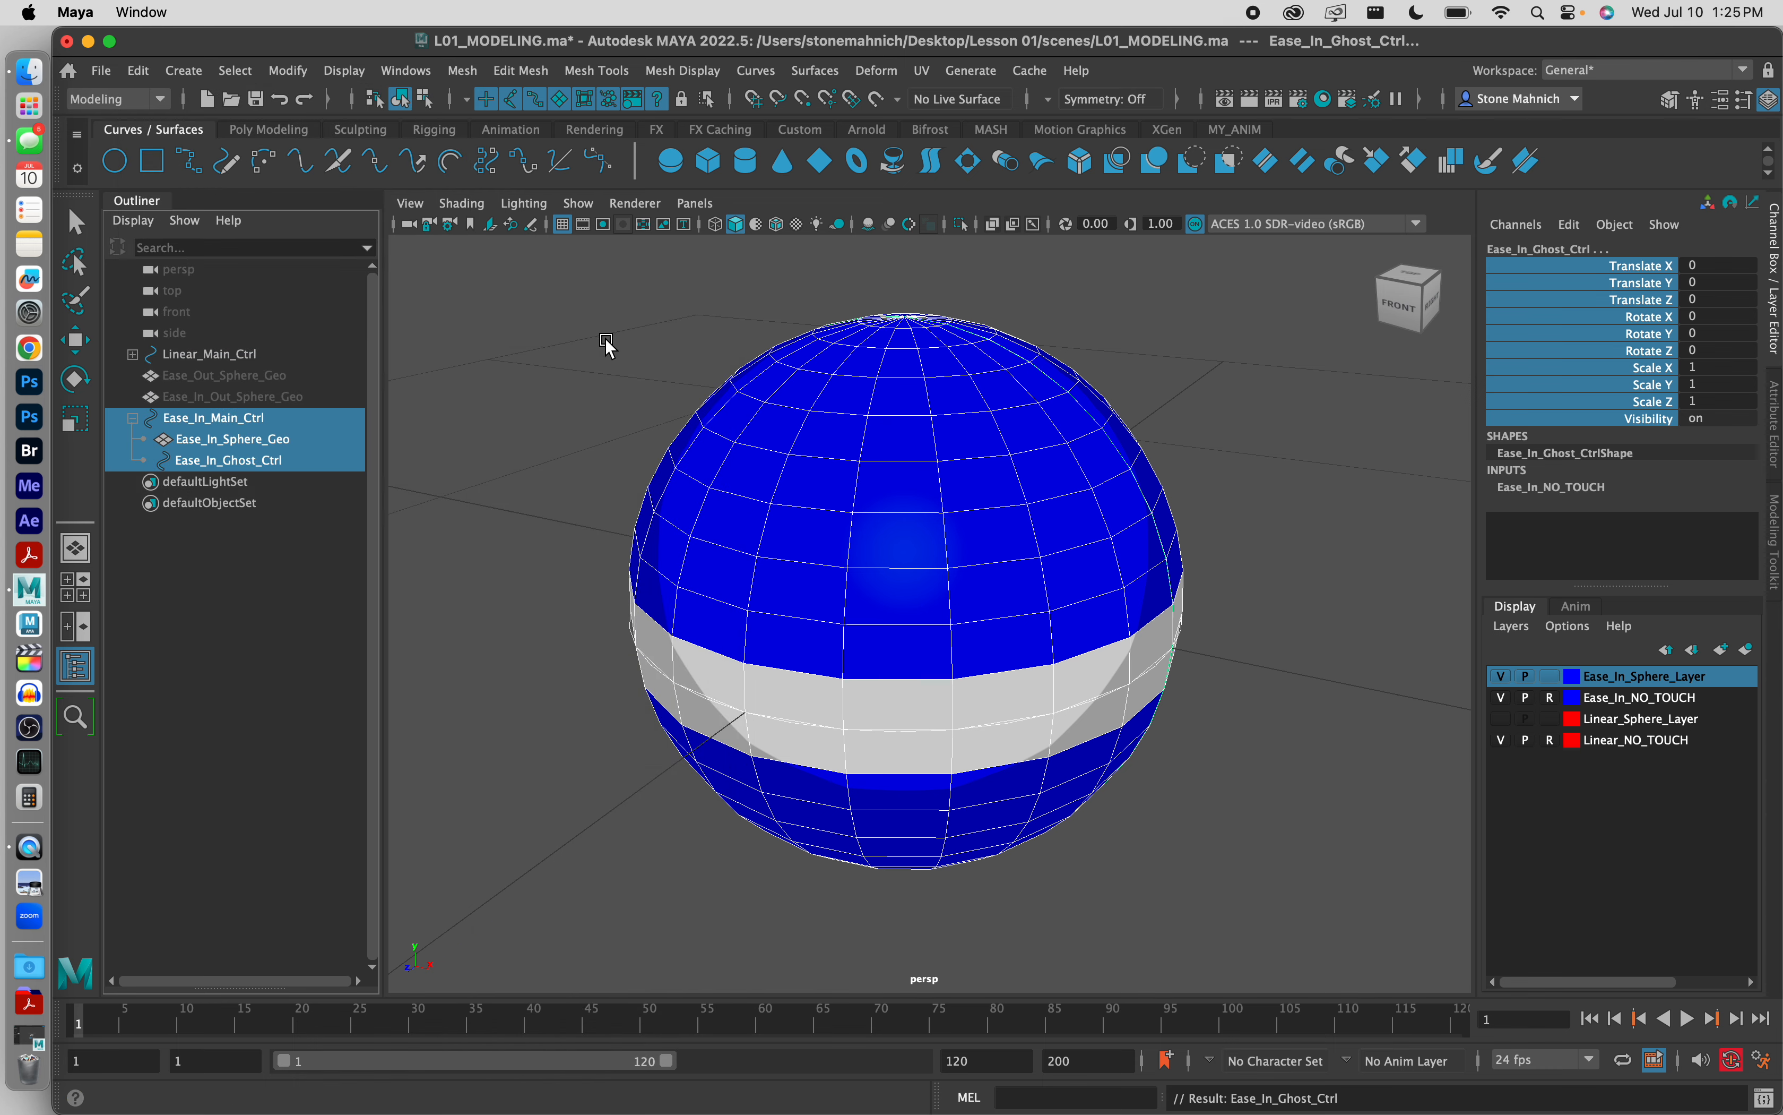
{"action": "key", "text": "w"}
{"action": "left_click", "coordinate": [652, 352]}
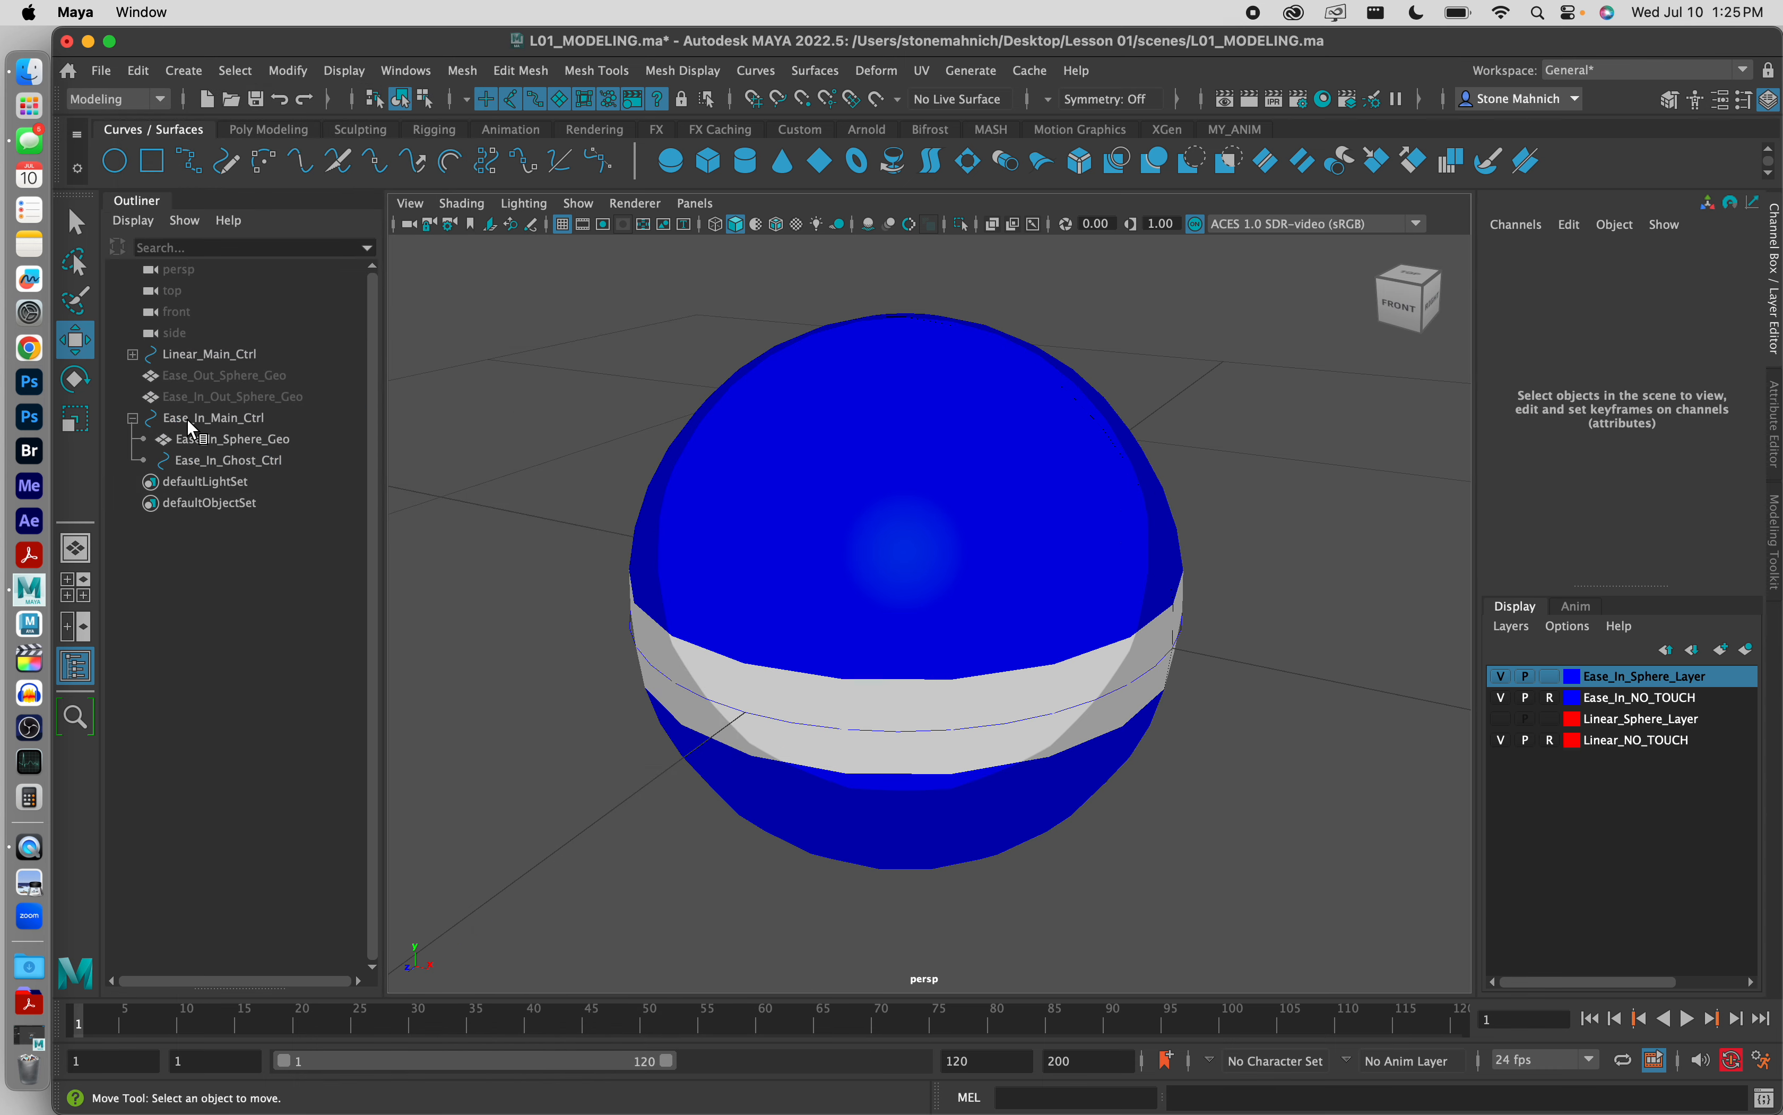
{"action": "left_click", "coordinate": [133, 419]}
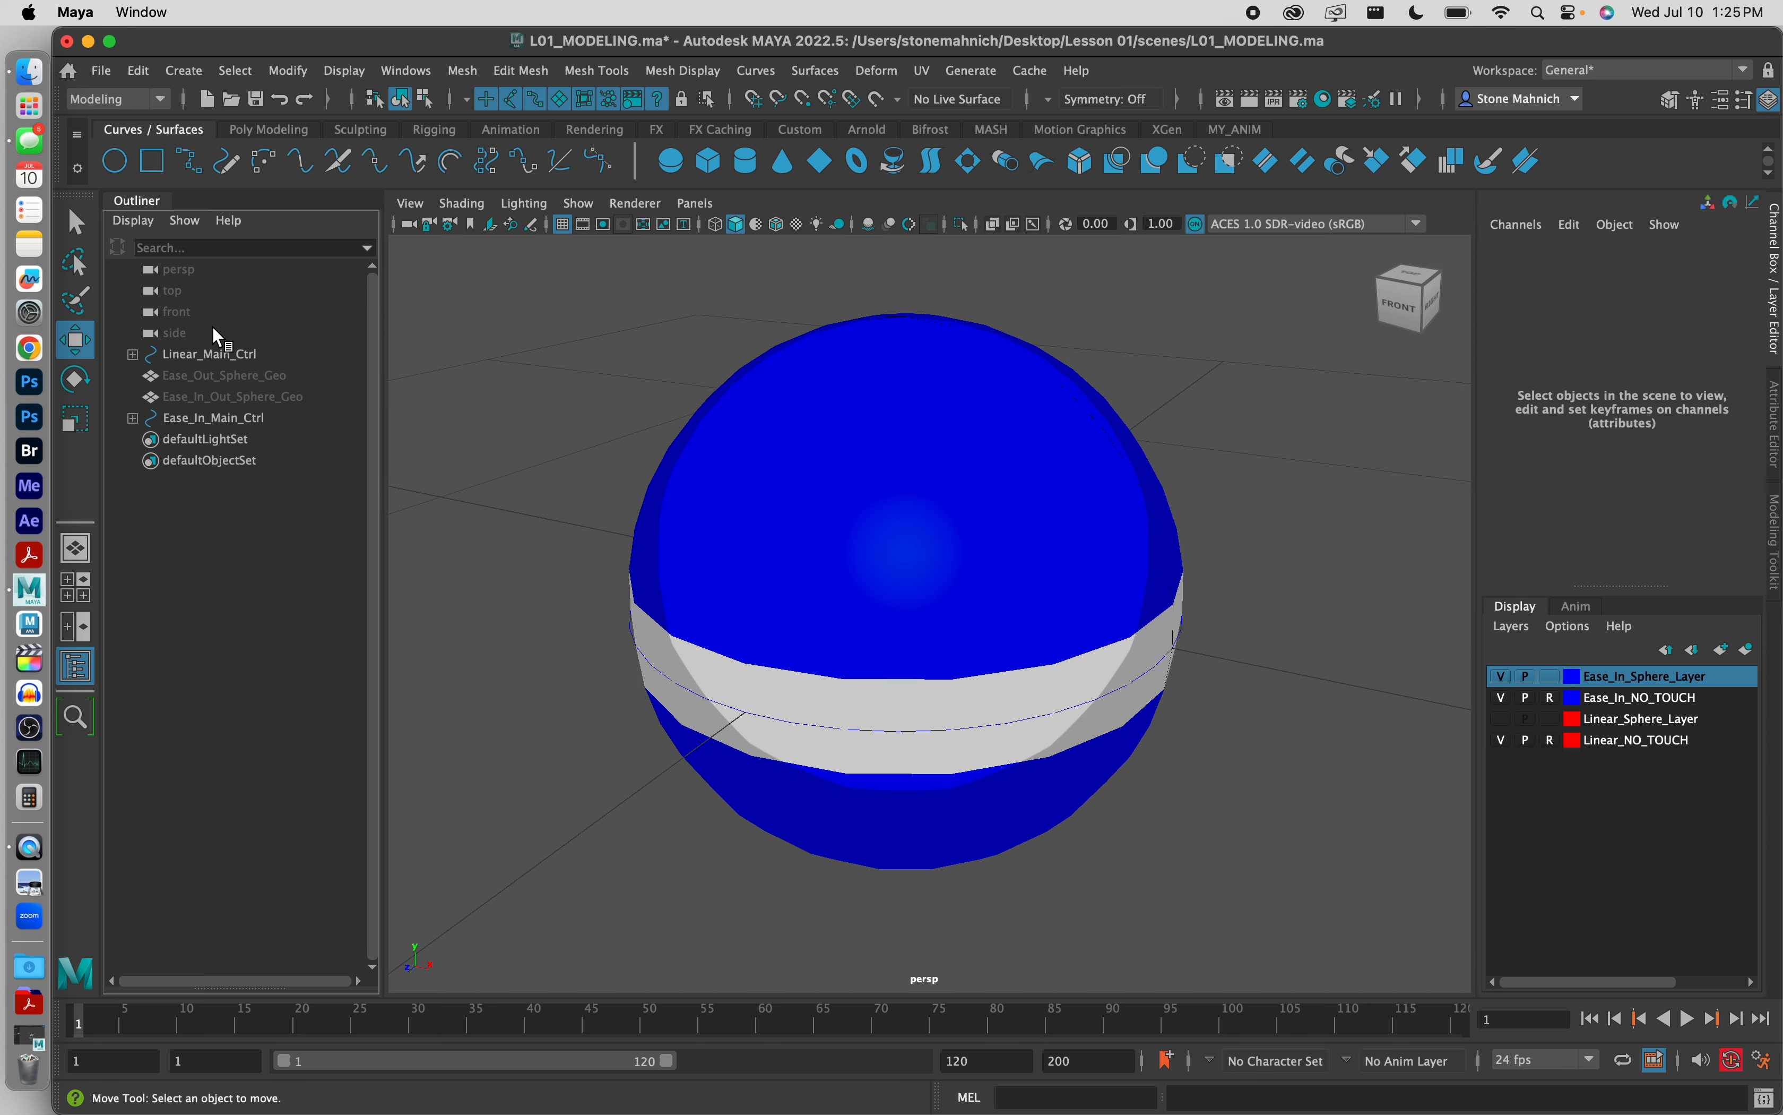
{"action": "left_click", "coordinate": [214, 354]}
{"action": "left_click", "coordinate": [628, 314]}
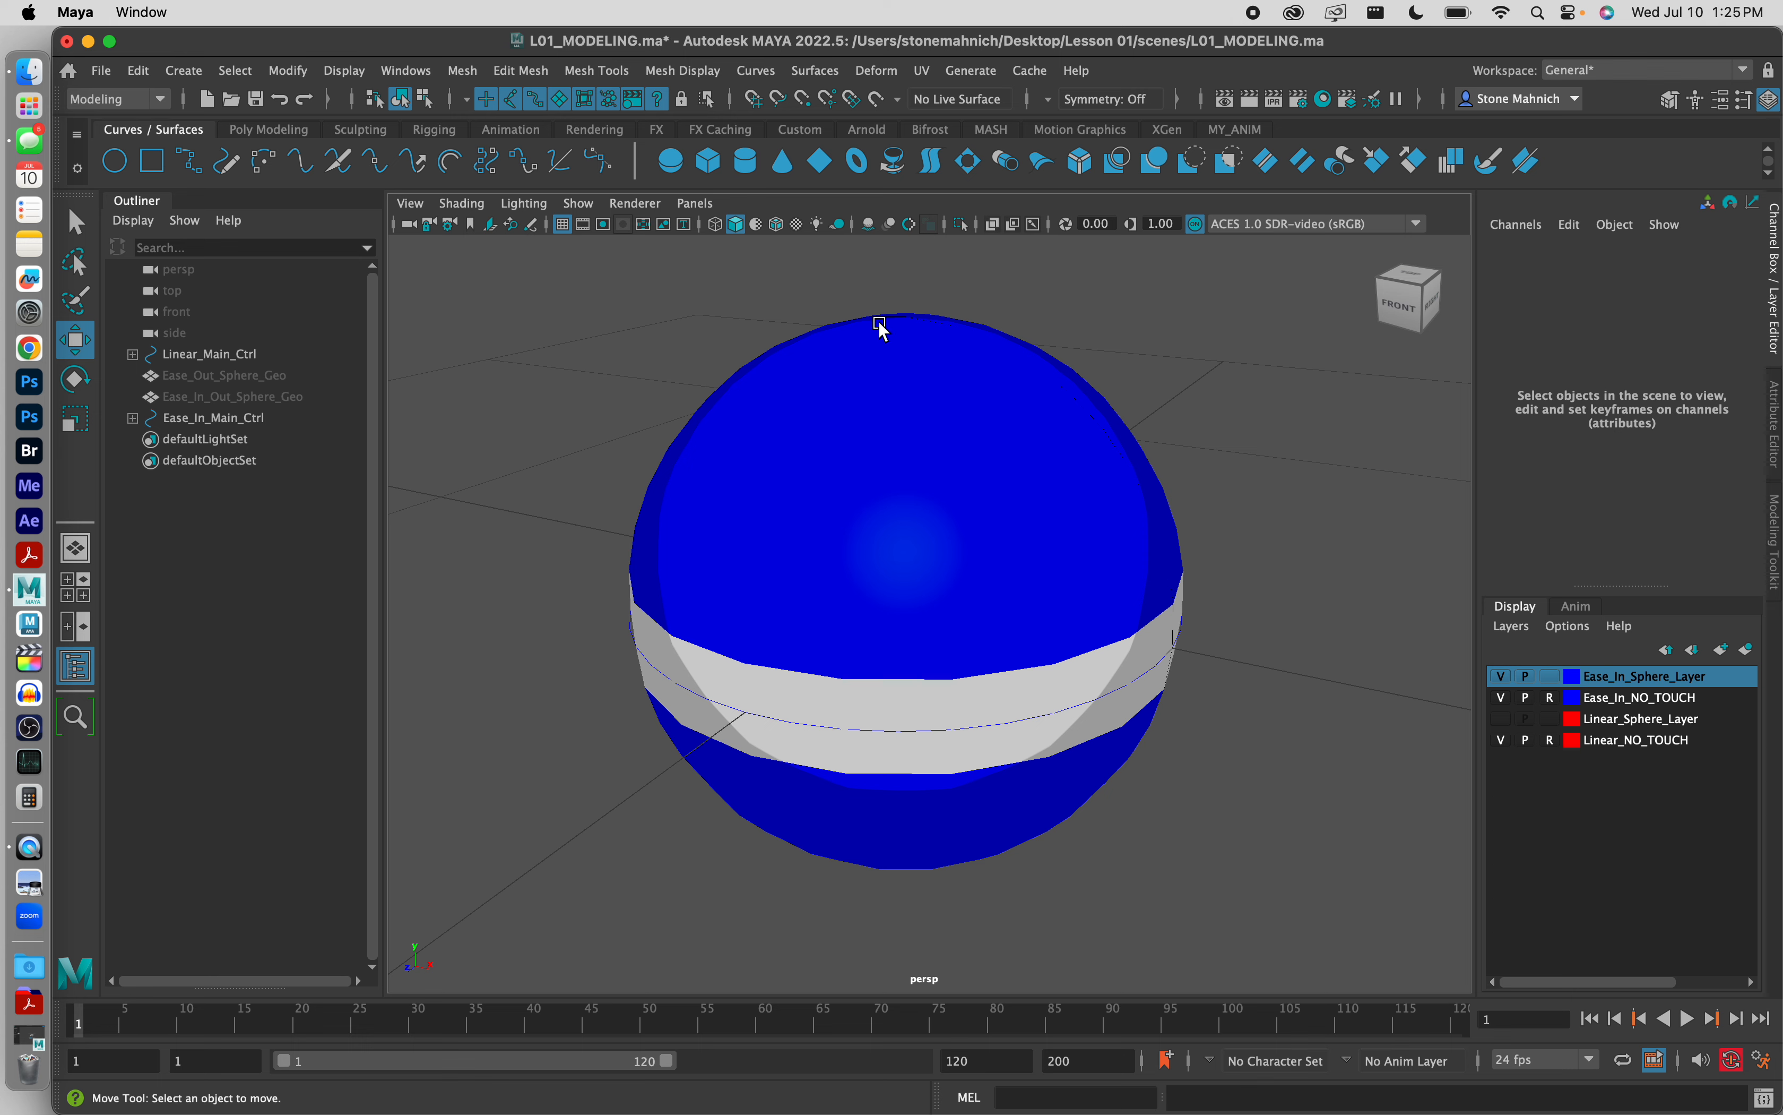
Step: Toggle Ease_In_Sphere_Layer's visibility off and on to check which objects in the scene it controls
{"action": "left_click", "coordinate": [1500, 676]}
{"action": "left_click", "coordinate": [245, 377]}
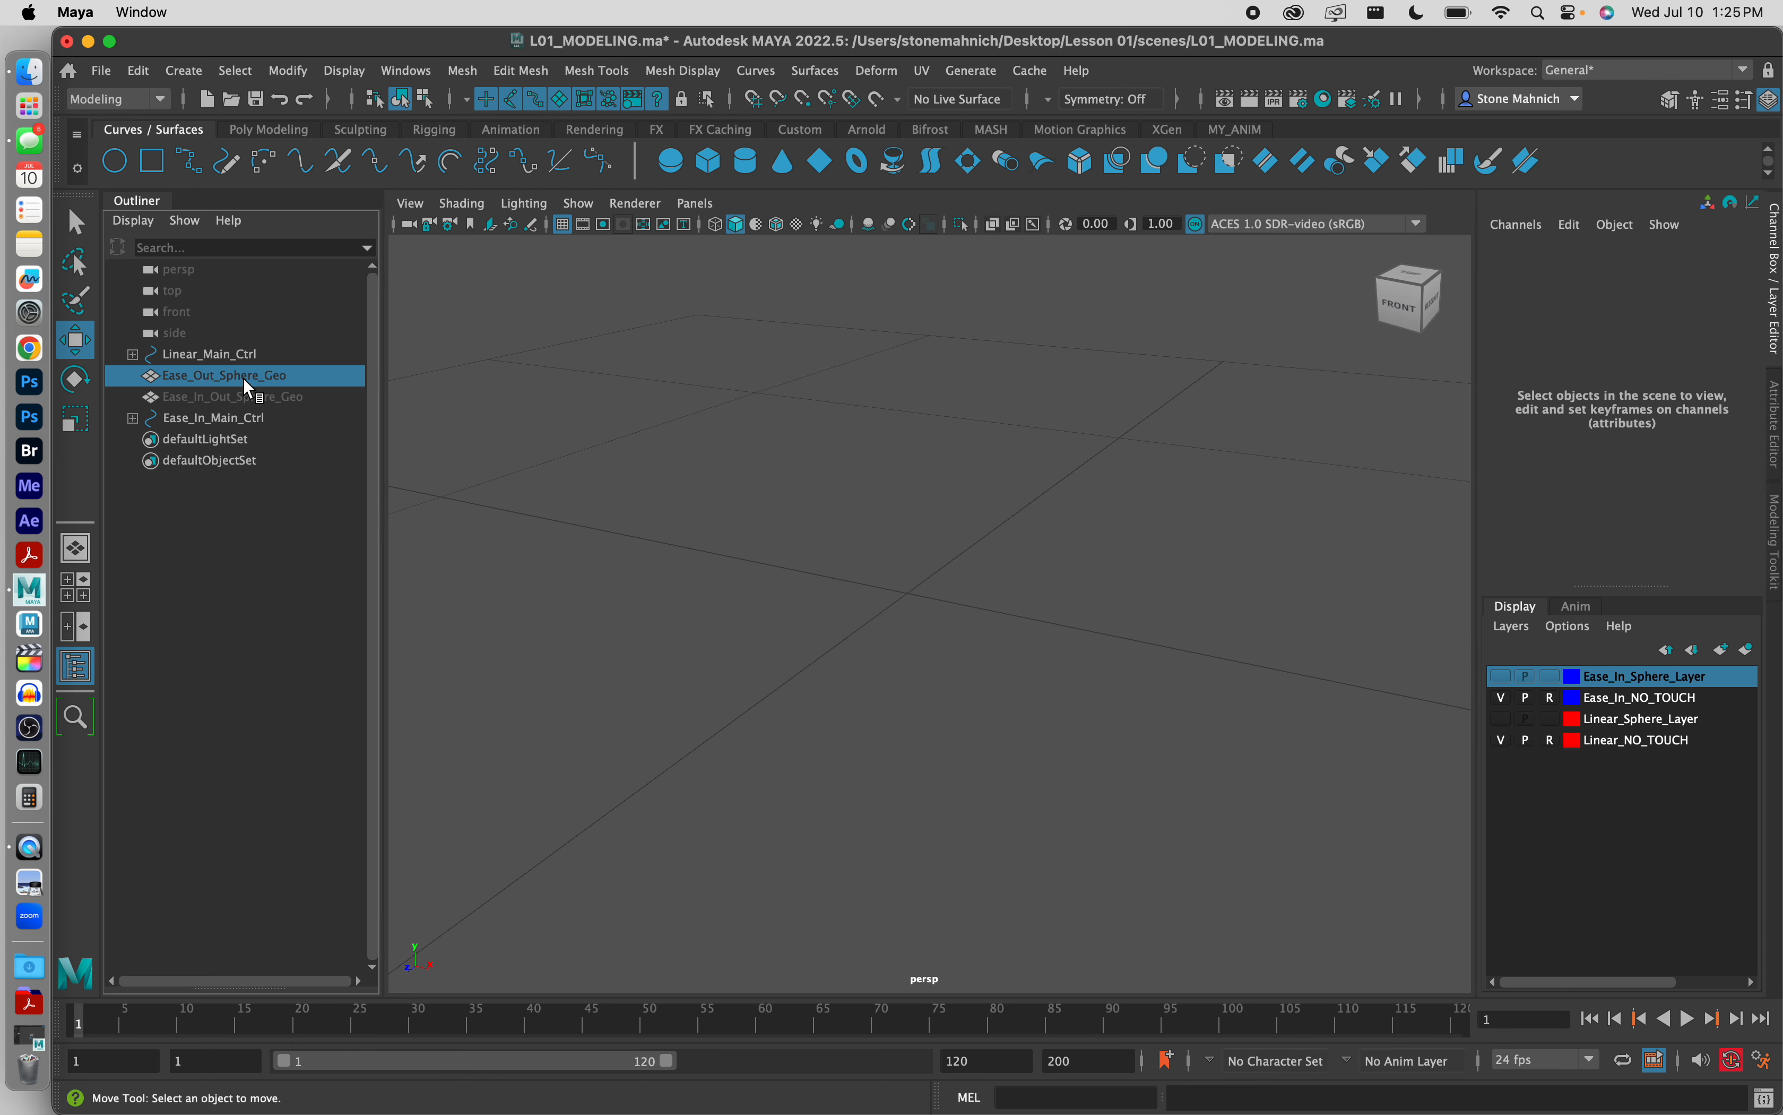
{"action": "left_click", "coordinate": [1507, 683]}
{"action": "left_click", "coordinate": [1507, 682]}
{"action": "left_click", "coordinate": [1507, 683]}
{"action": "left_click", "coordinate": [1507, 683]}
{"action": "left_click", "coordinate": [1507, 682]}
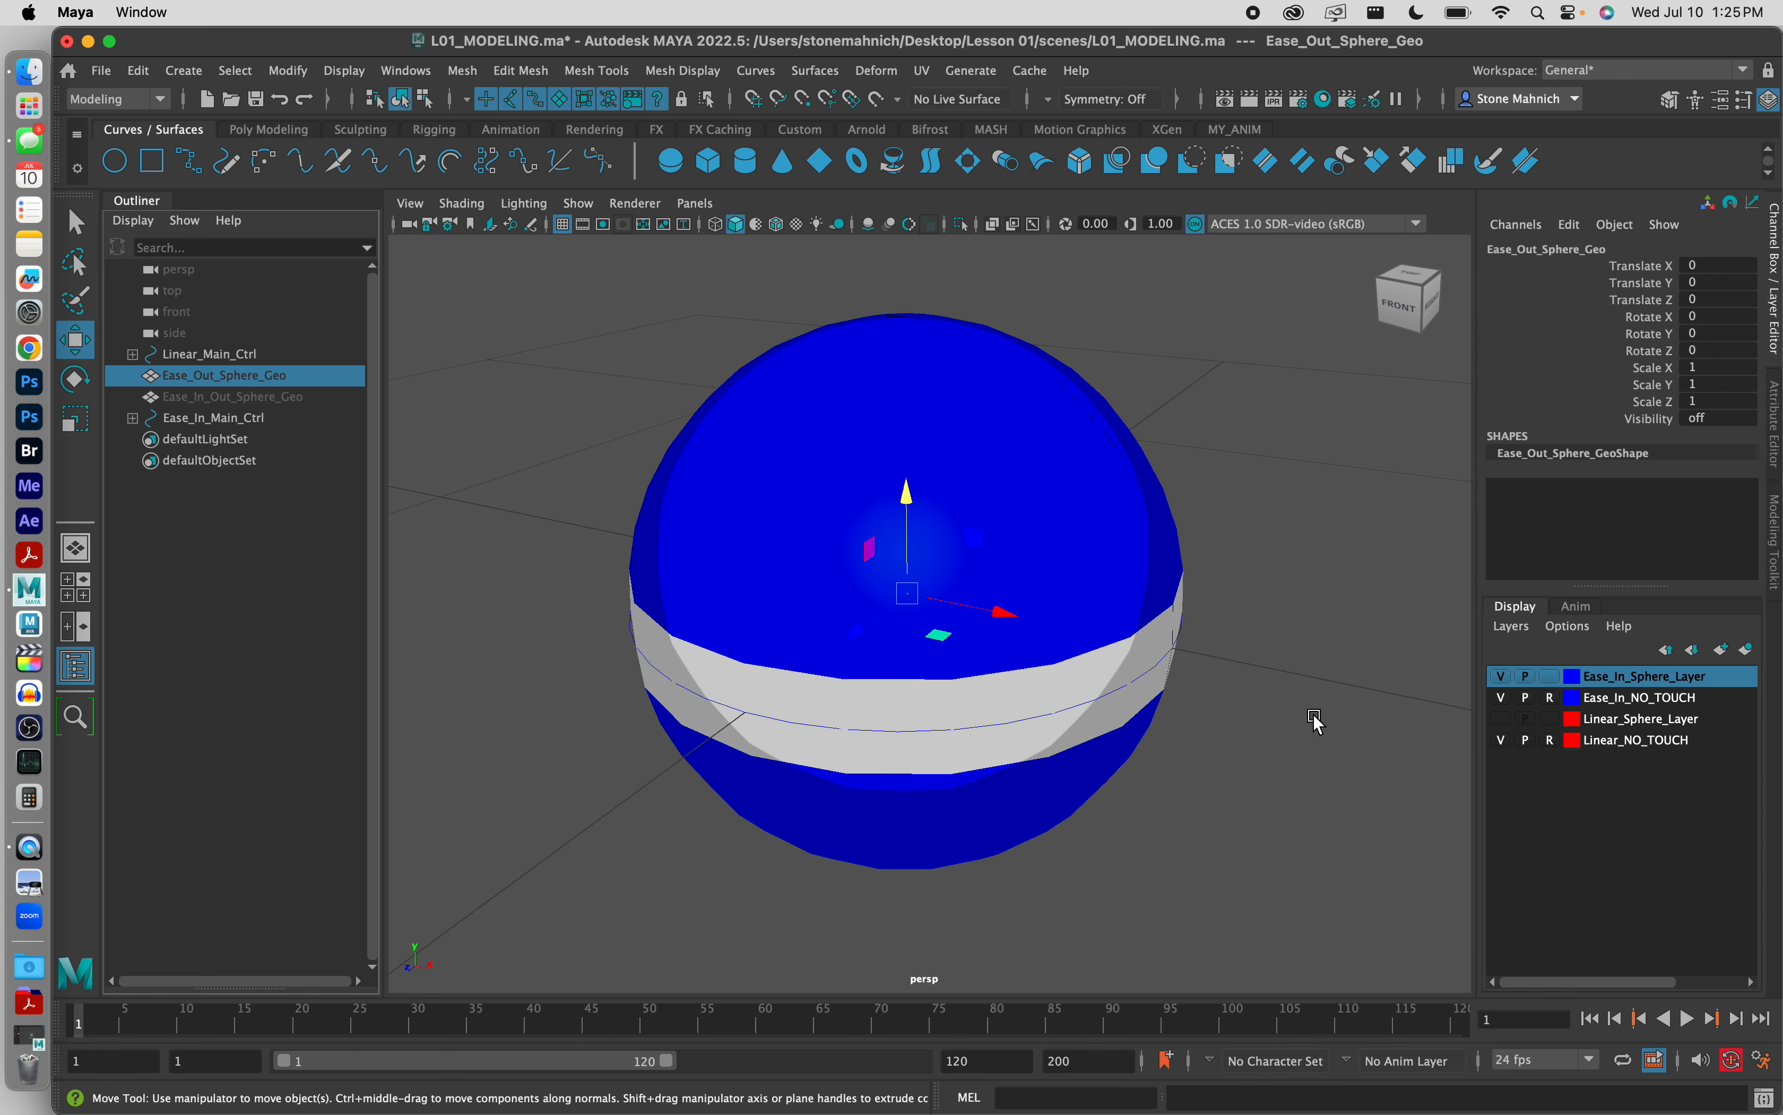
{"action": "left_click", "coordinate": [1501, 677]}
{"action": "left_click", "coordinate": [1503, 679]}
Step: Unhide Ease_Out_Sphere_Geo, hide Ease_In_Sphere_Layer so only the gray sphere shows, and clear the selection
{"action": "left_click", "coordinate": [211, 399]}
{"action": "left_click", "coordinate": [219, 377]}
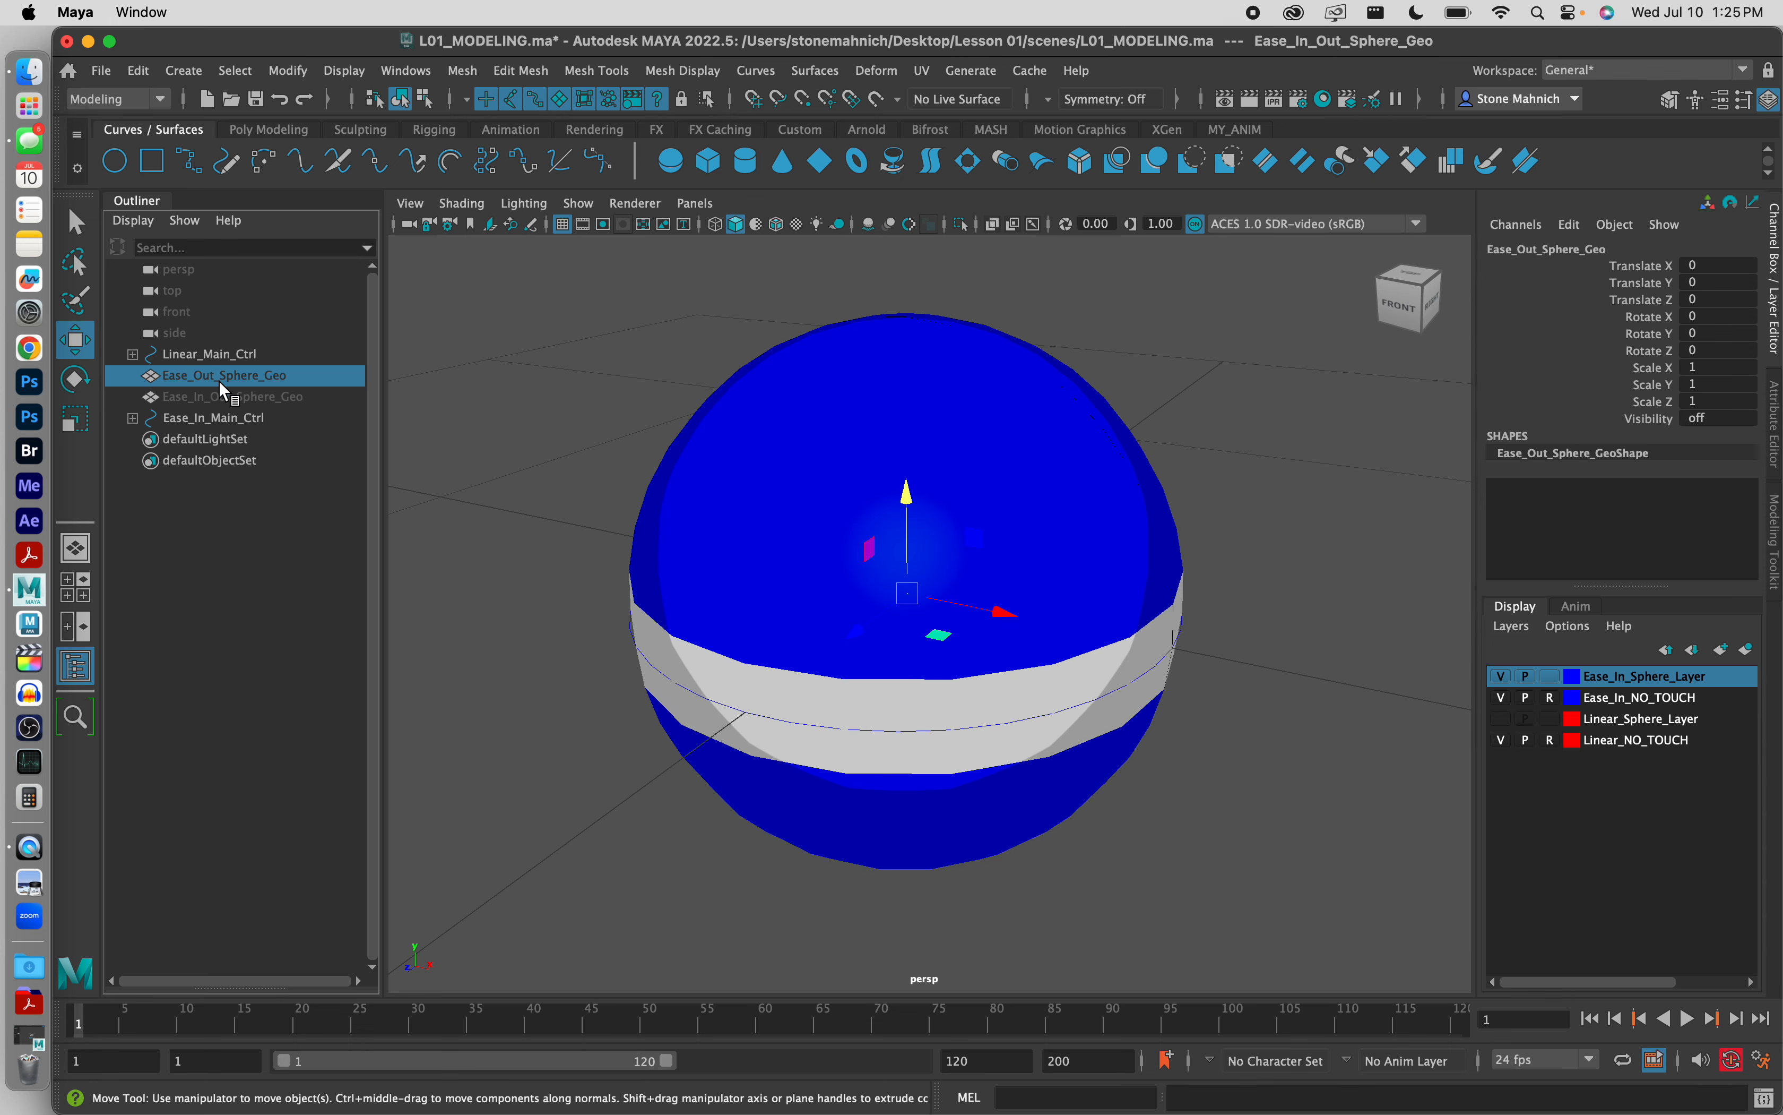
{"action": "left_click", "coordinate": [230, 391]}
{"action": "left_click", "coordinate": [230, 377]}
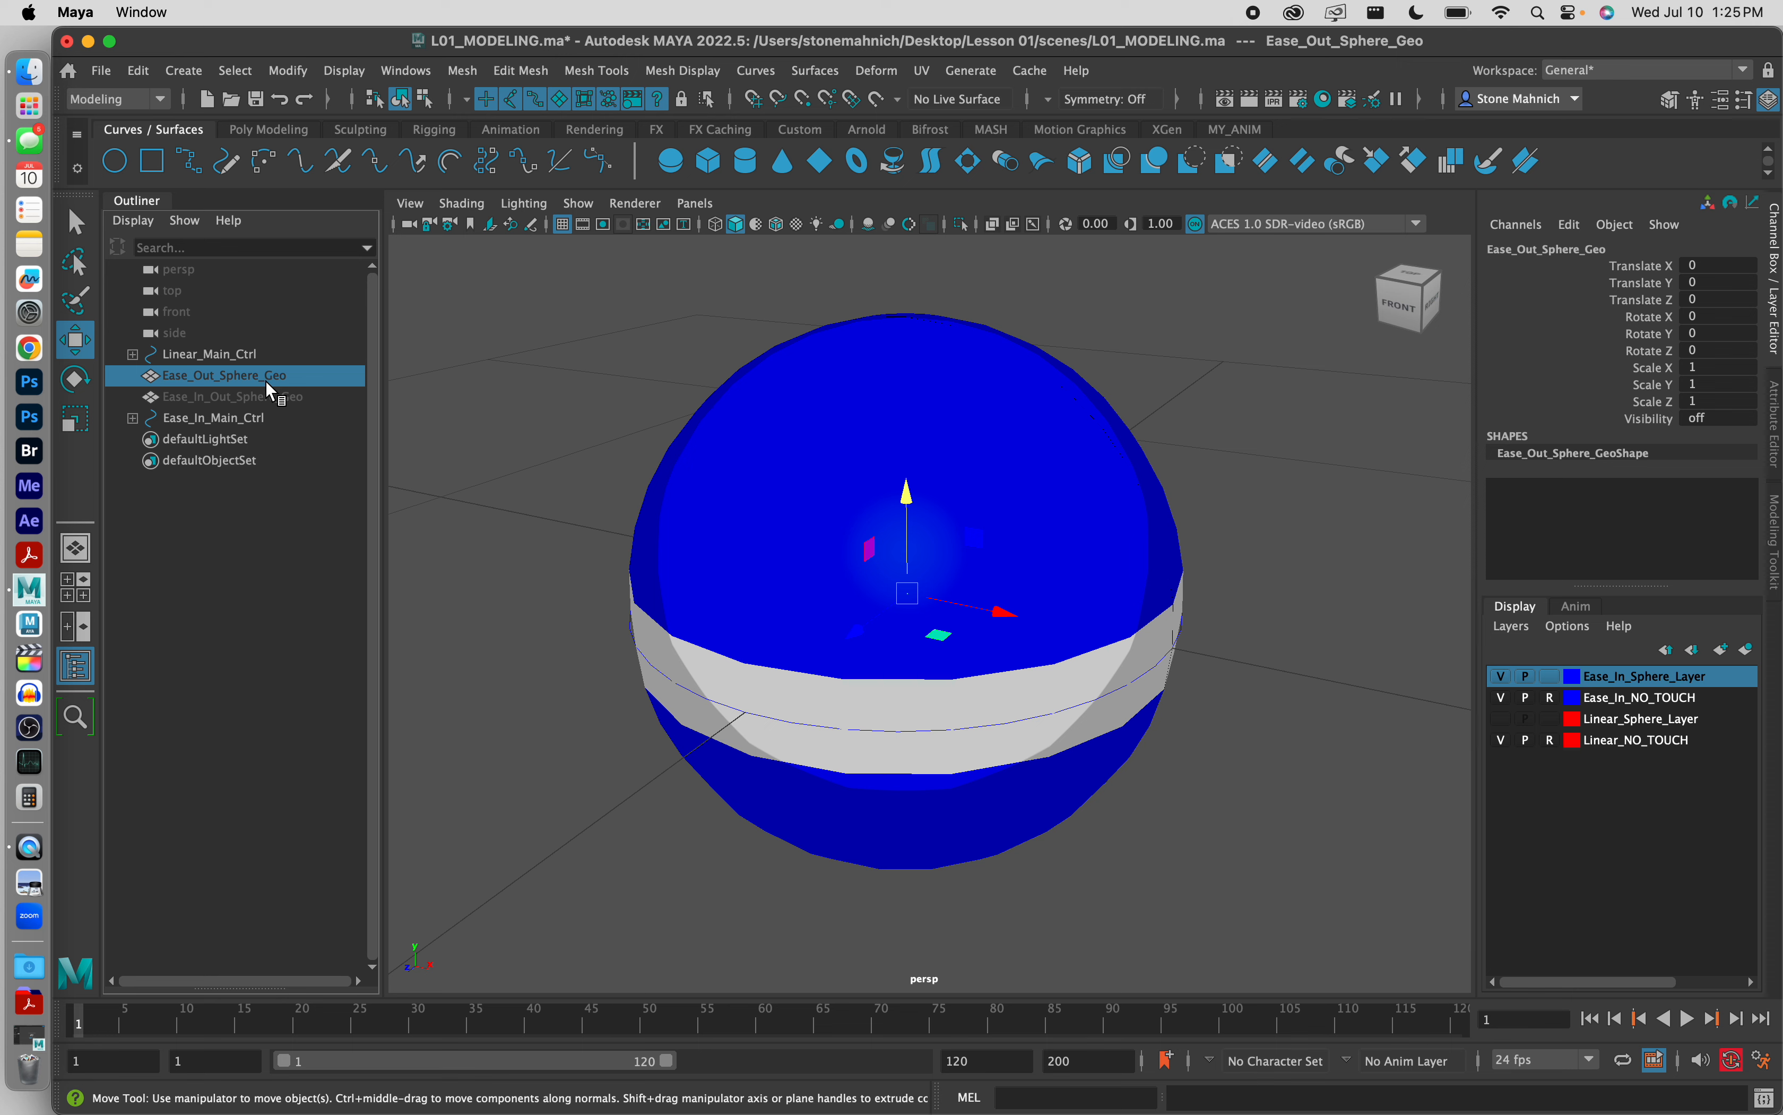
{"action": "key", "text": "h"}
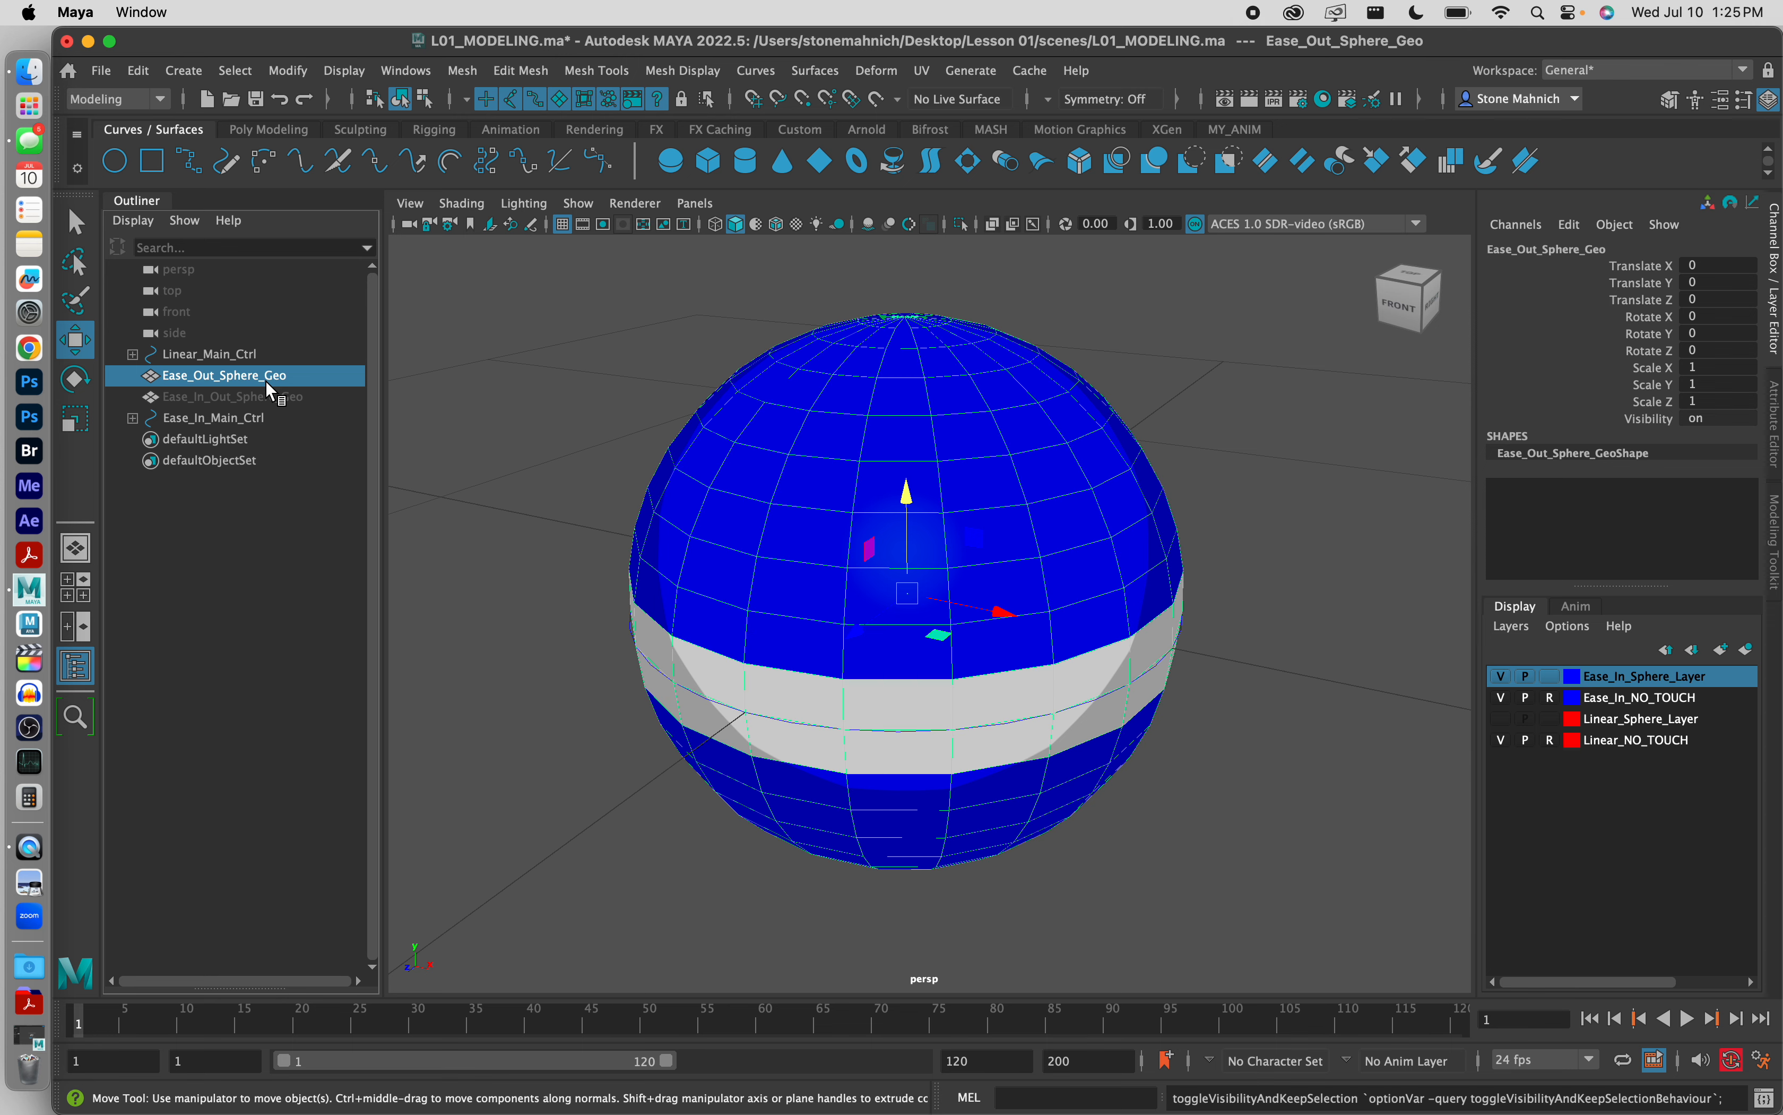
{"action": "left_click", "coordinate": [1501, 676]}
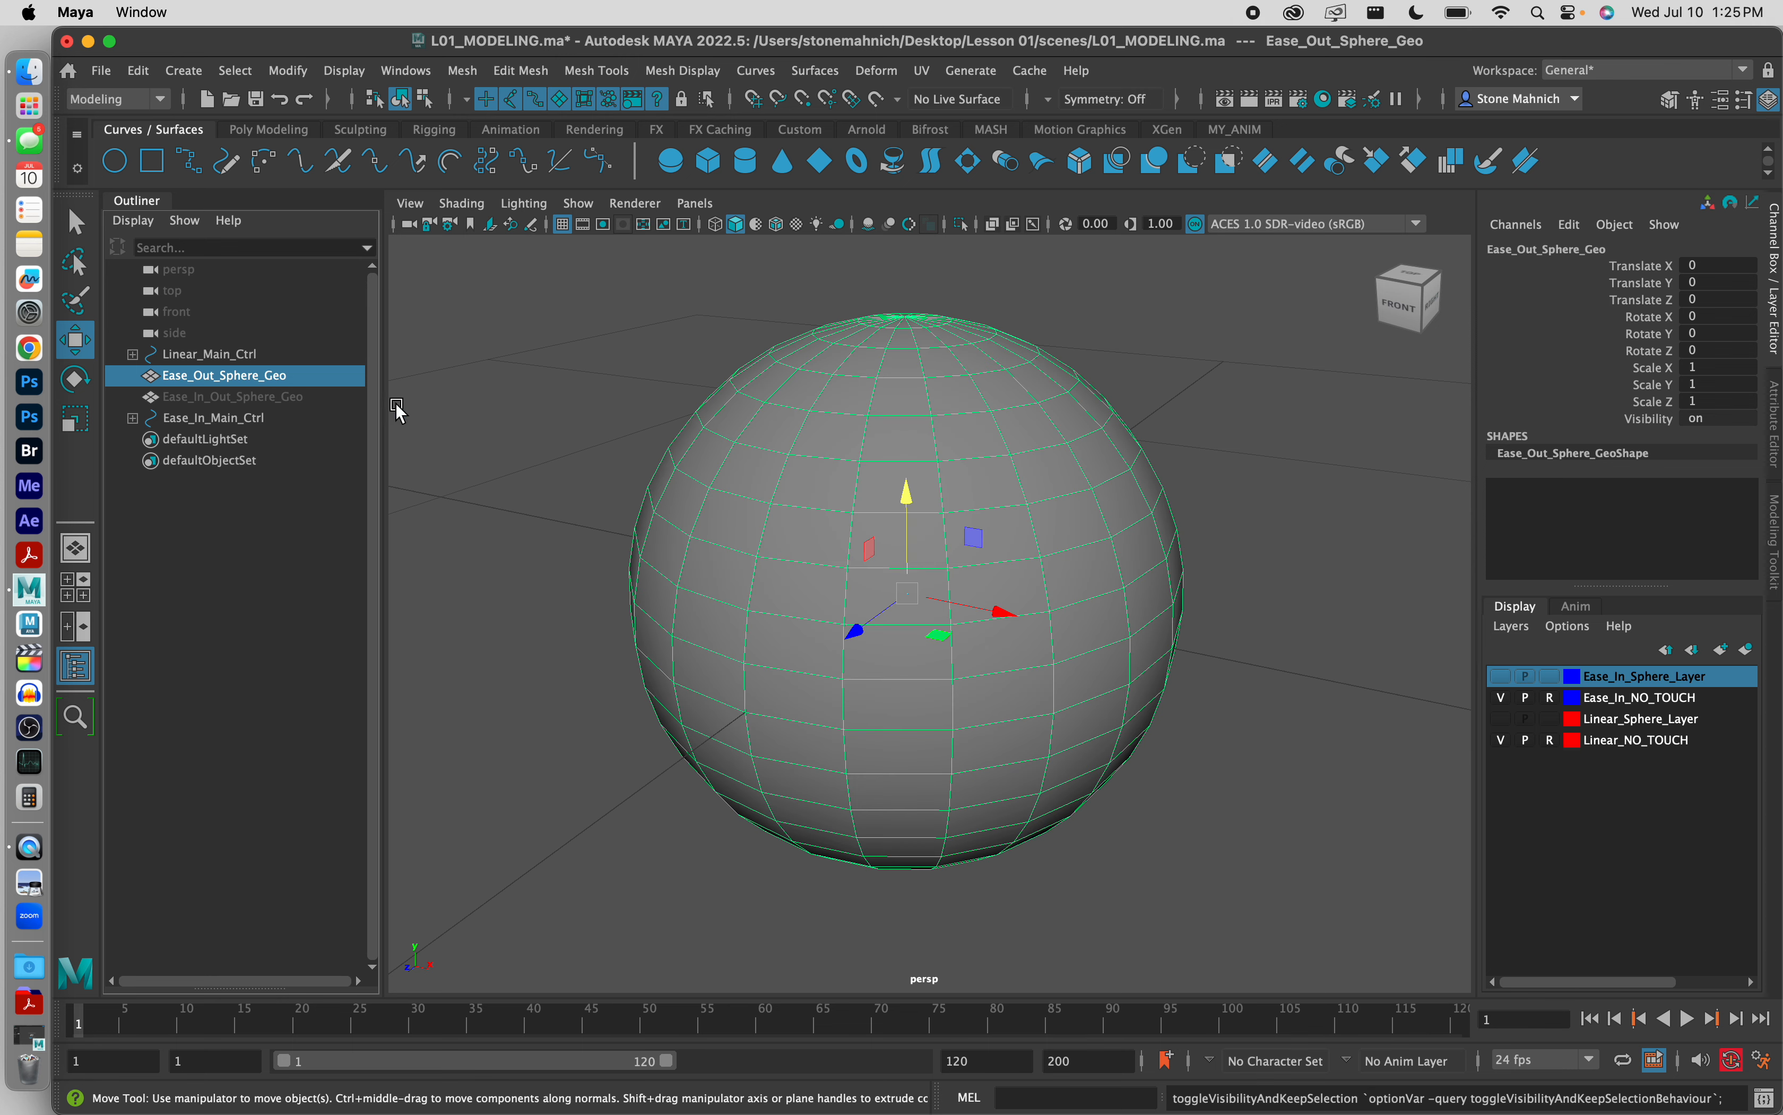
{"action": "left_click", "coordinate": [566, 402]}
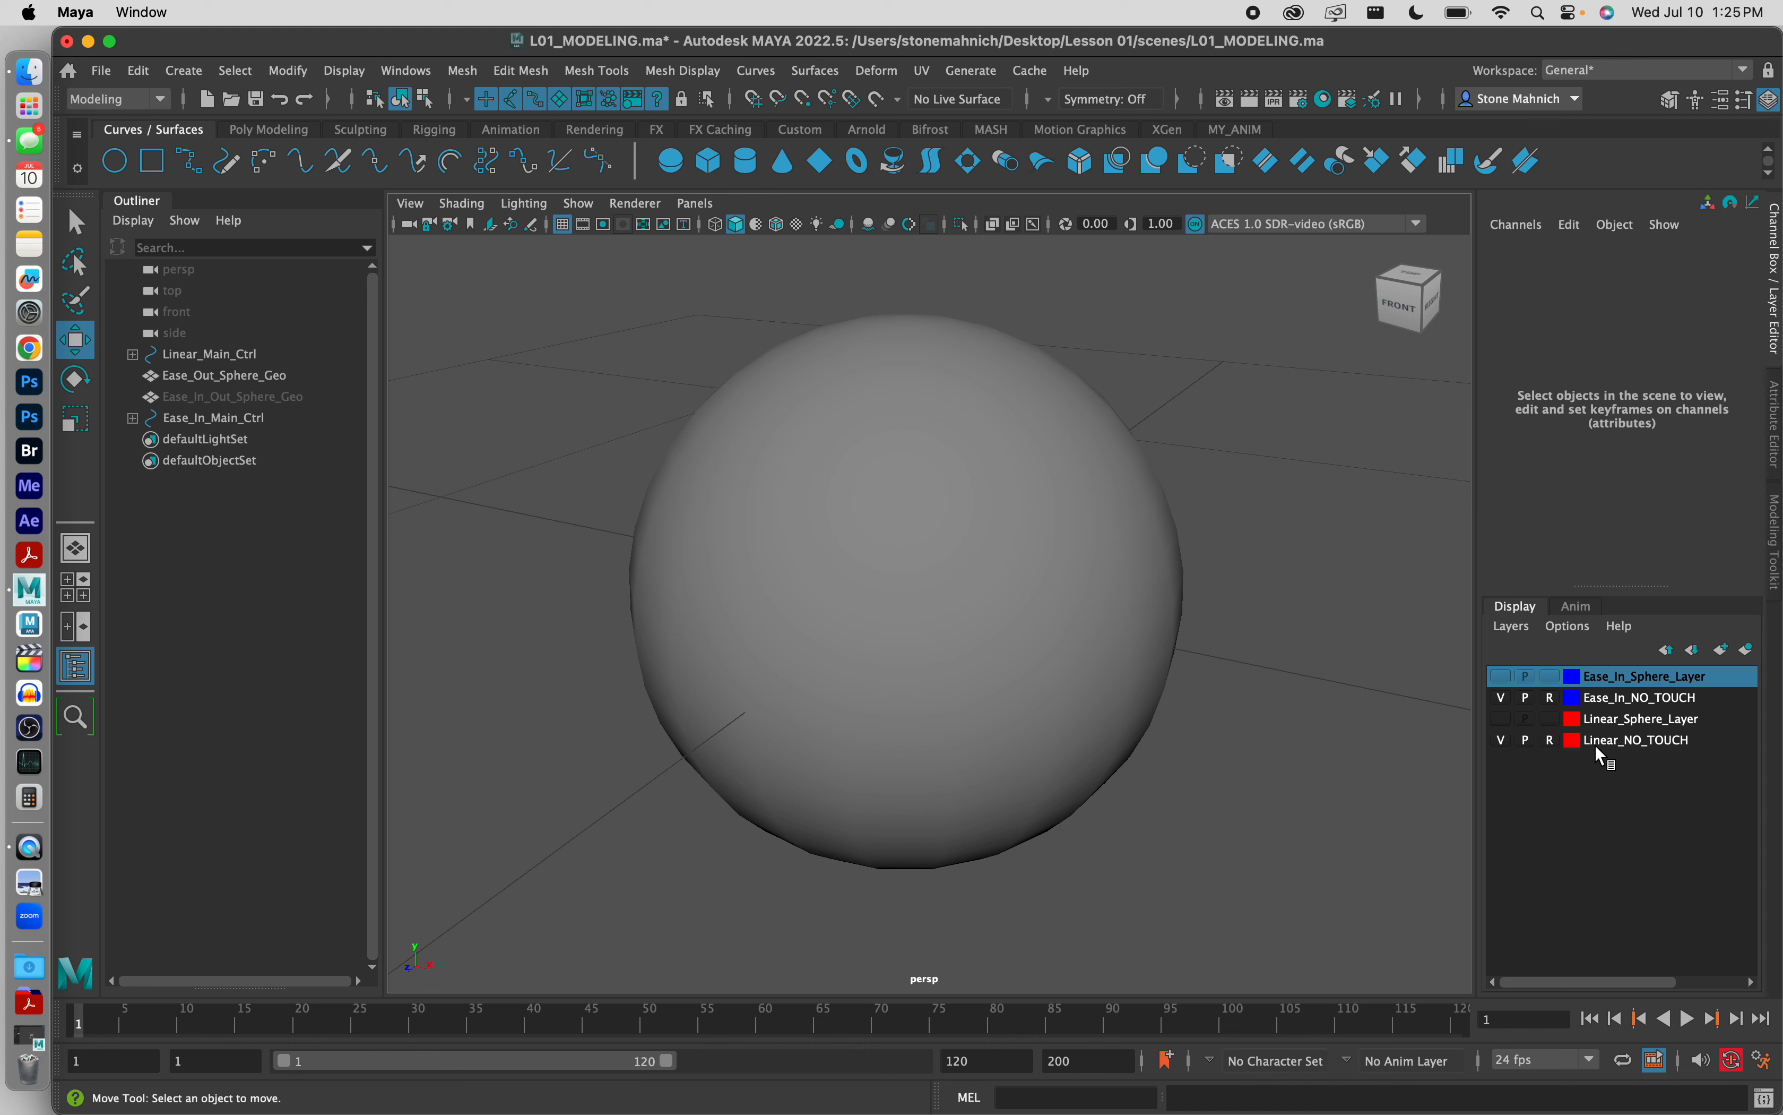
Step: Save the current scene L01_MODELING.ma
{"action": "left_click", "coordinate": [105, 71]}
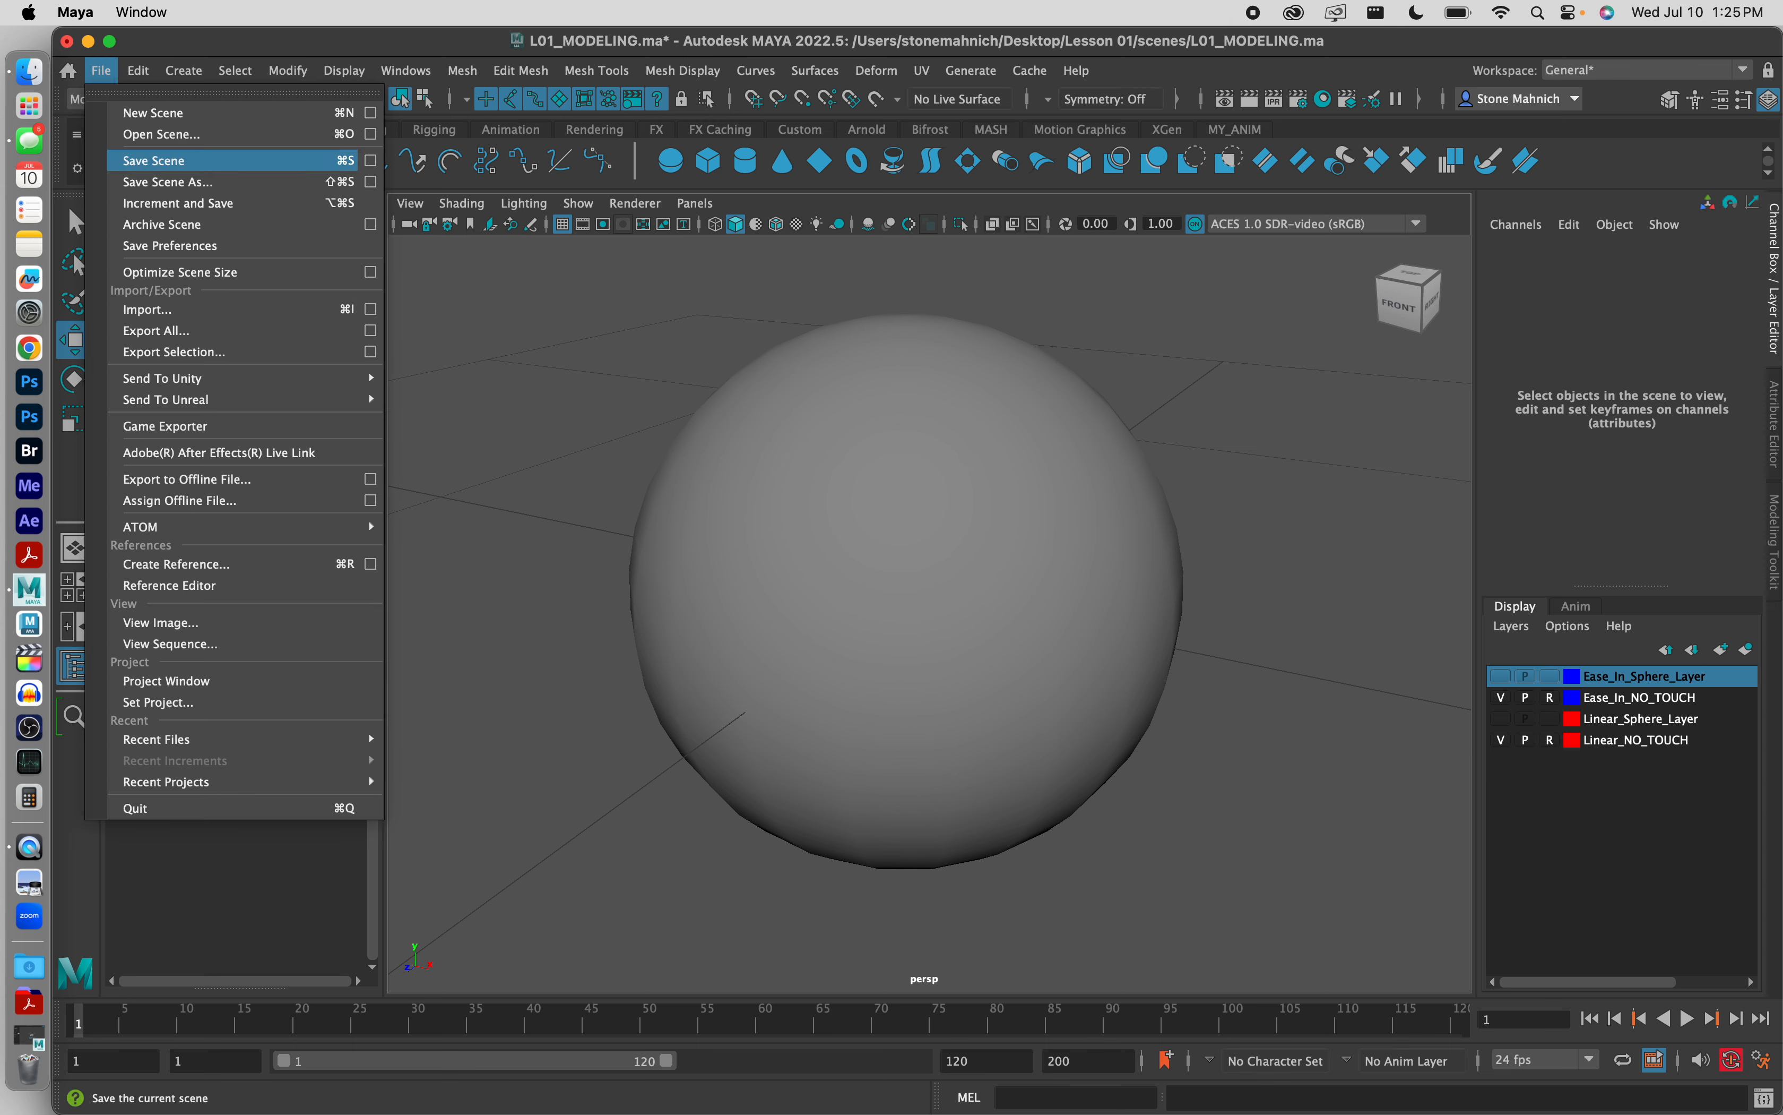
{"action": "left_click", "coordinate": [164, 164]}
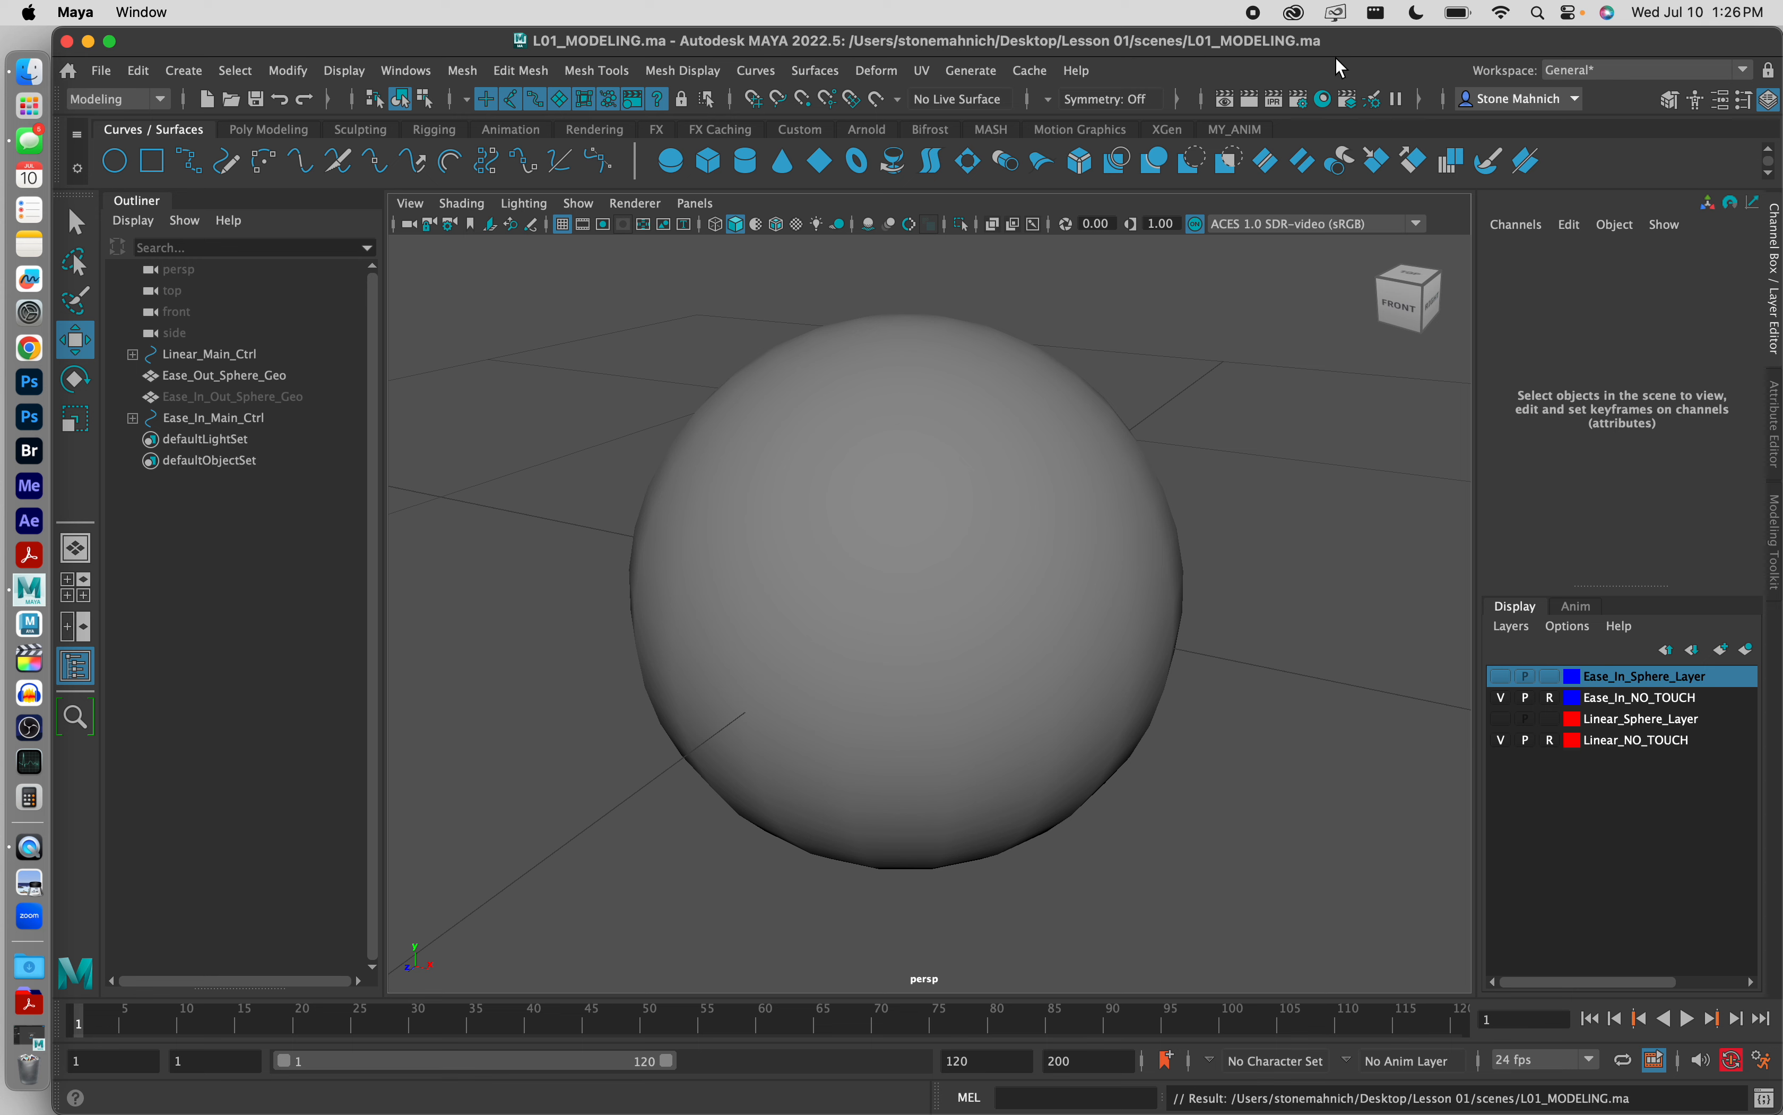
{"action": "left_click", "coordinate": [105, 70]}
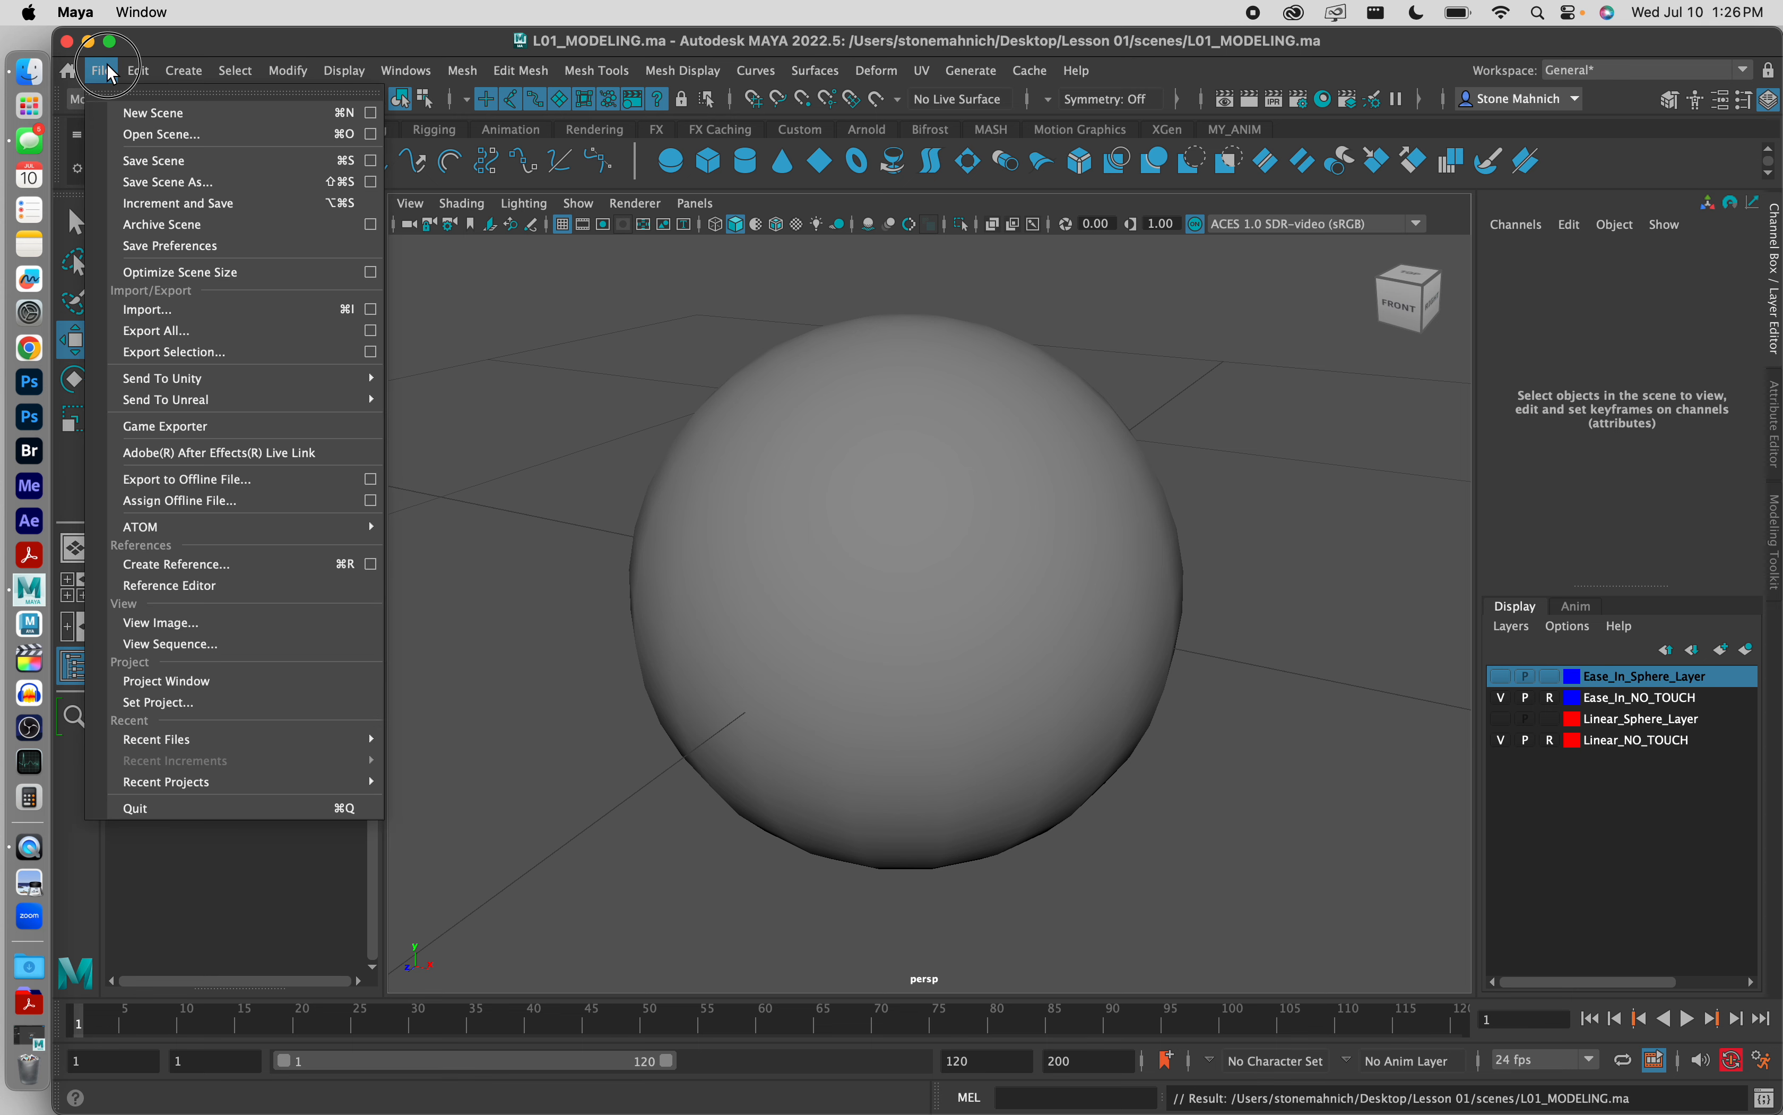
{"action": "left_click", "coordinate": [156, 162]}
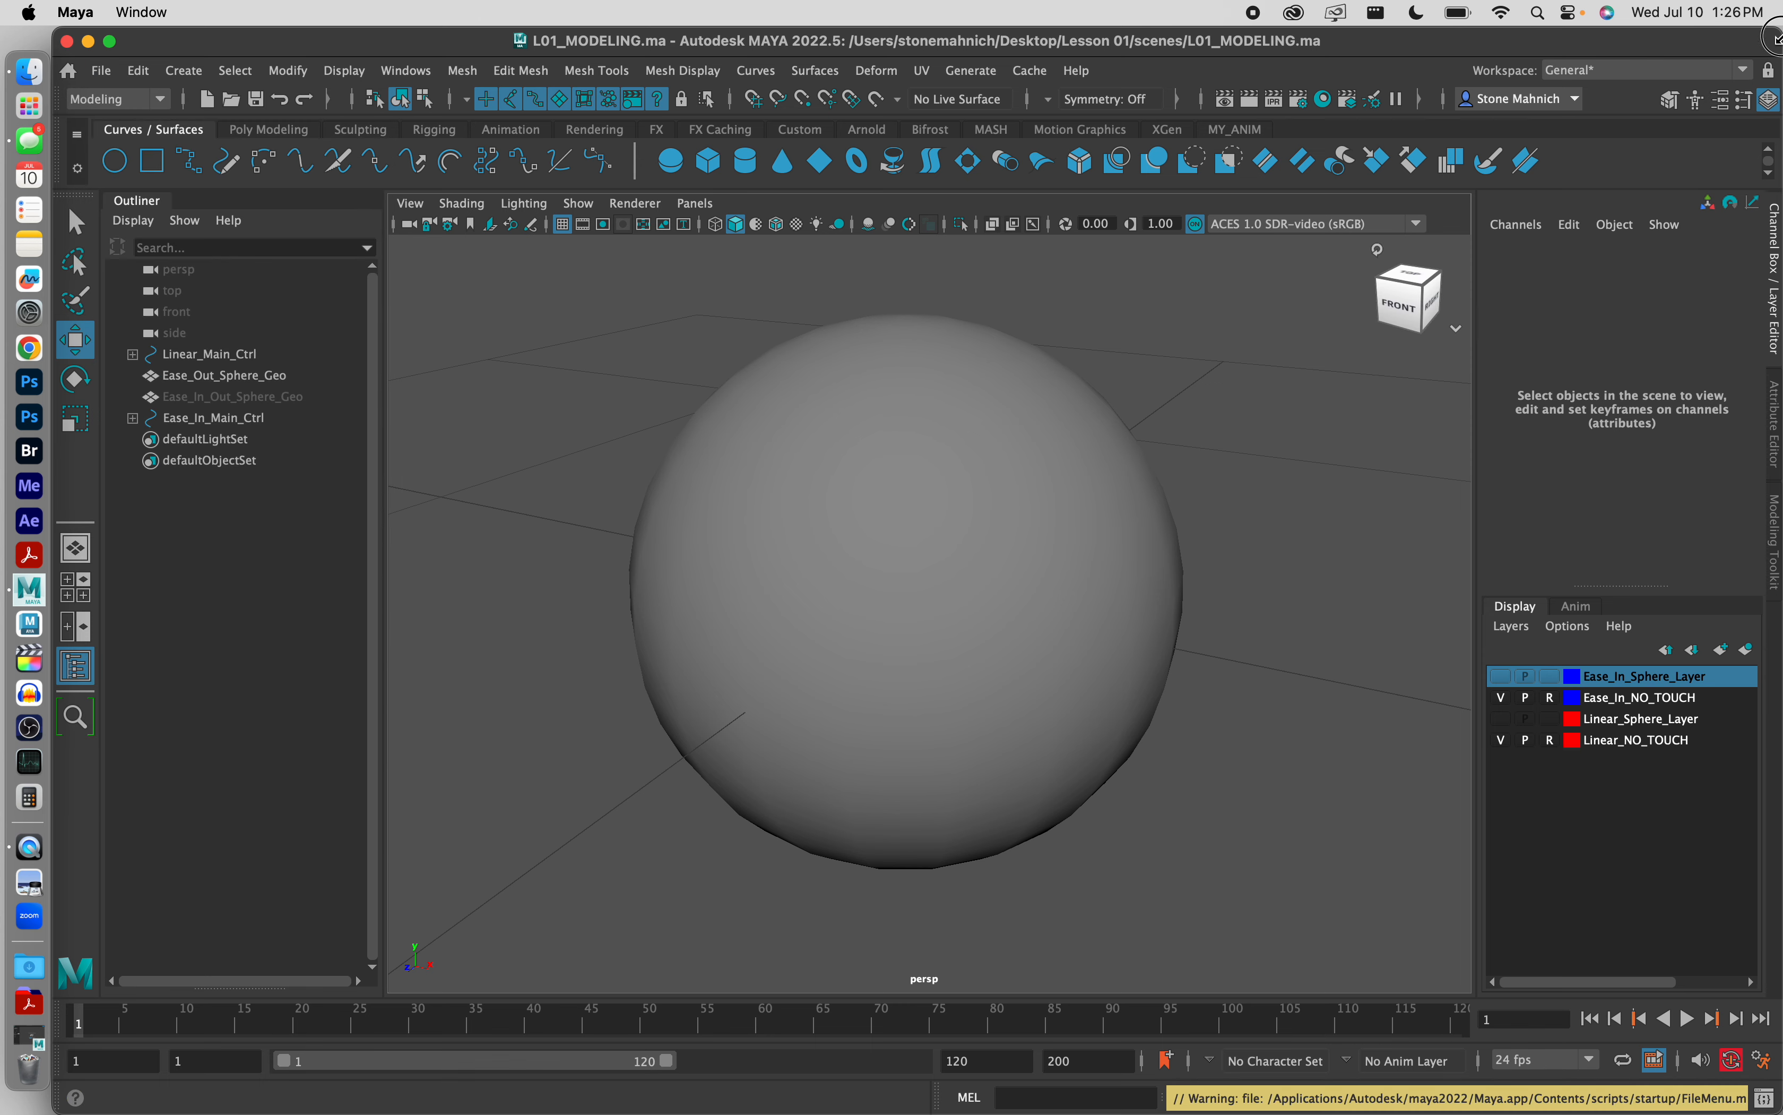
Step: Check the saved files in the scenes folder inside the desktop's Lesson 01 folder, then return to Maya and enlarge its window
{"action": "left_click_drag", "start_coordinate": [1769, 38], "coordinate": [1404, 39]}
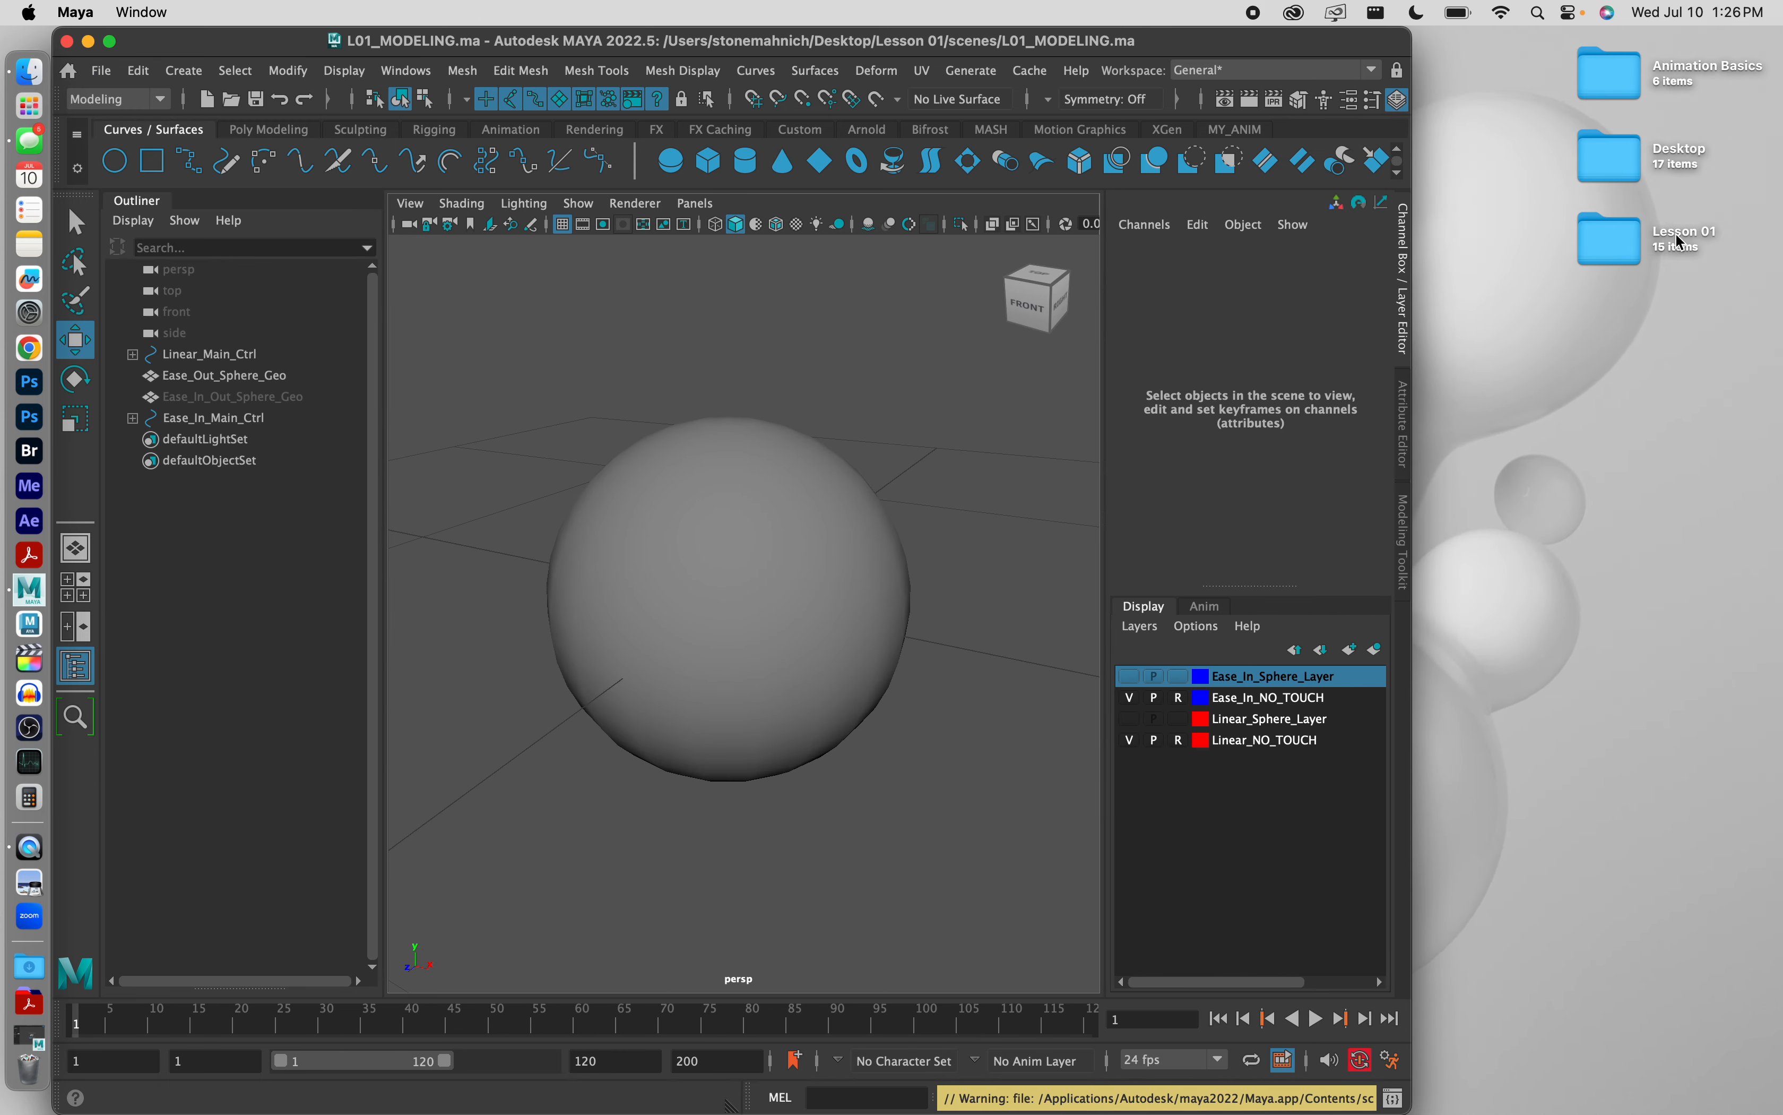
{"action": "left_click", "coordinate": [1609, 239]}
{"action": "double_click", "coordinate": [1609, 240]}
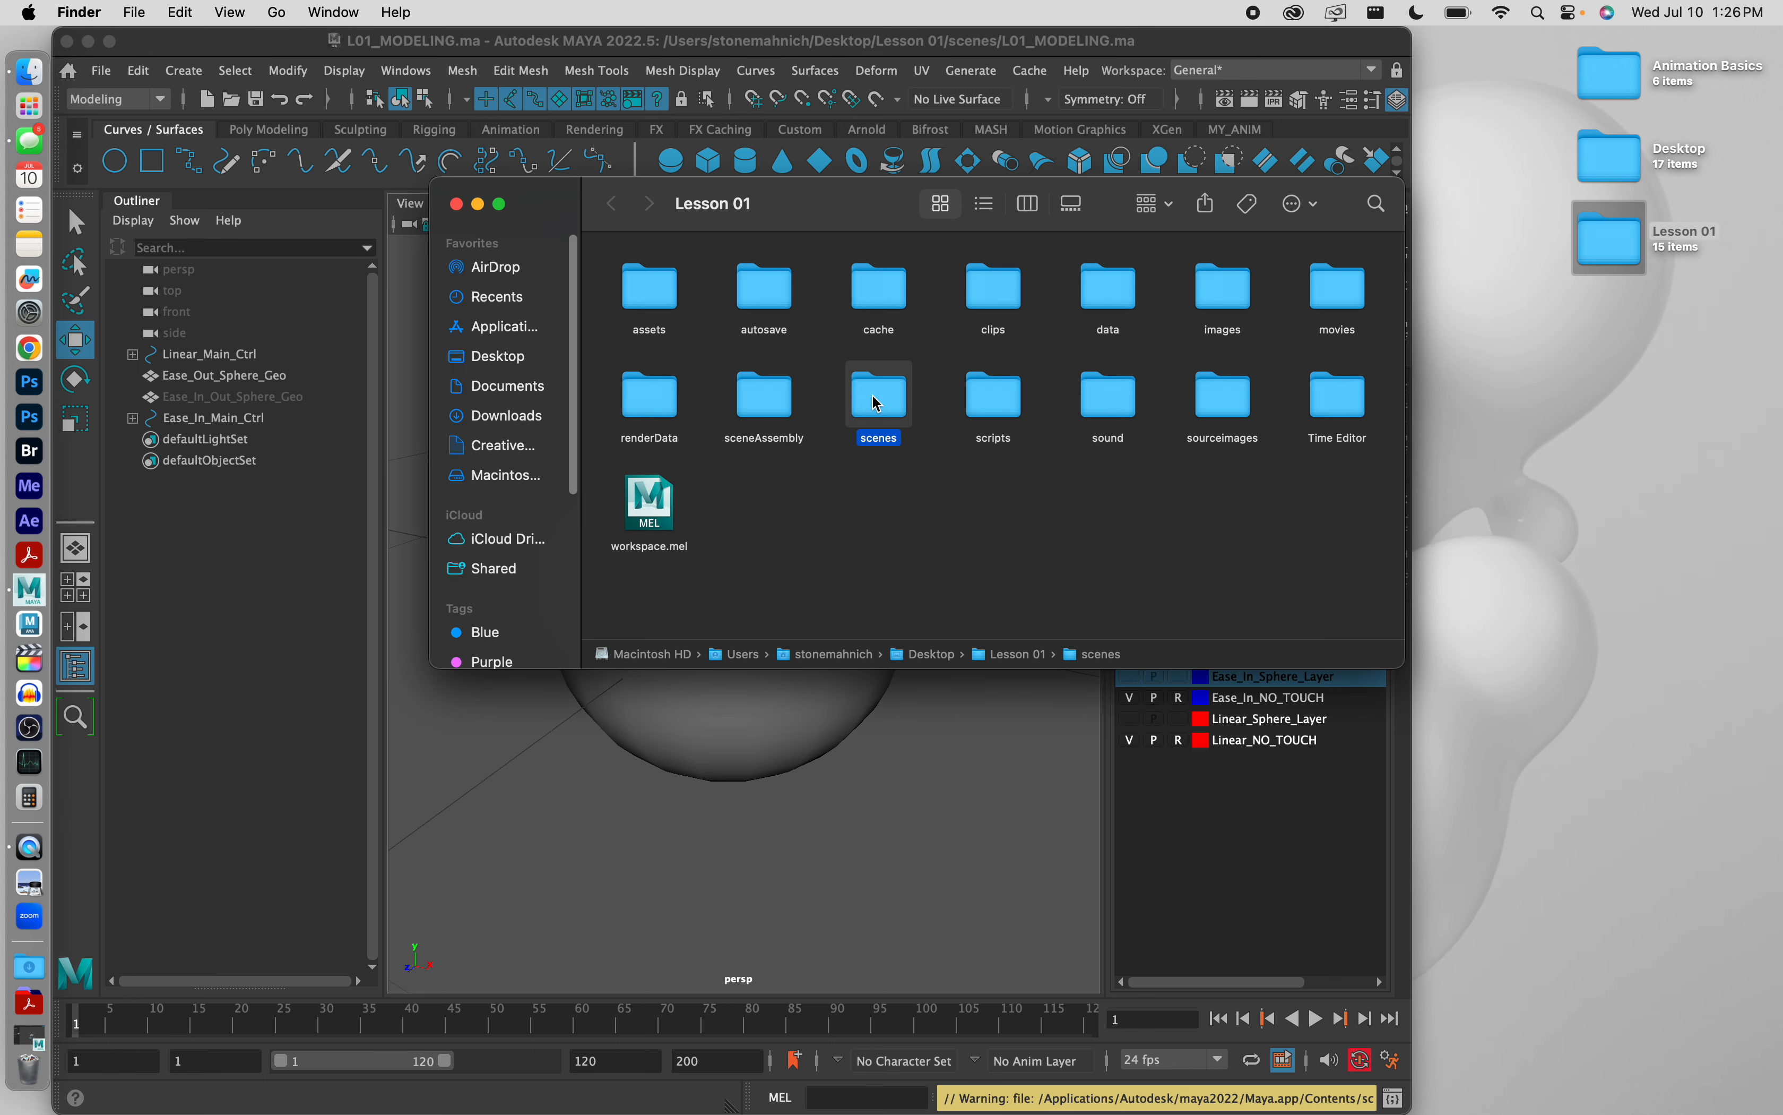
{"action": "double_click", "coordinate": [877, 403]}
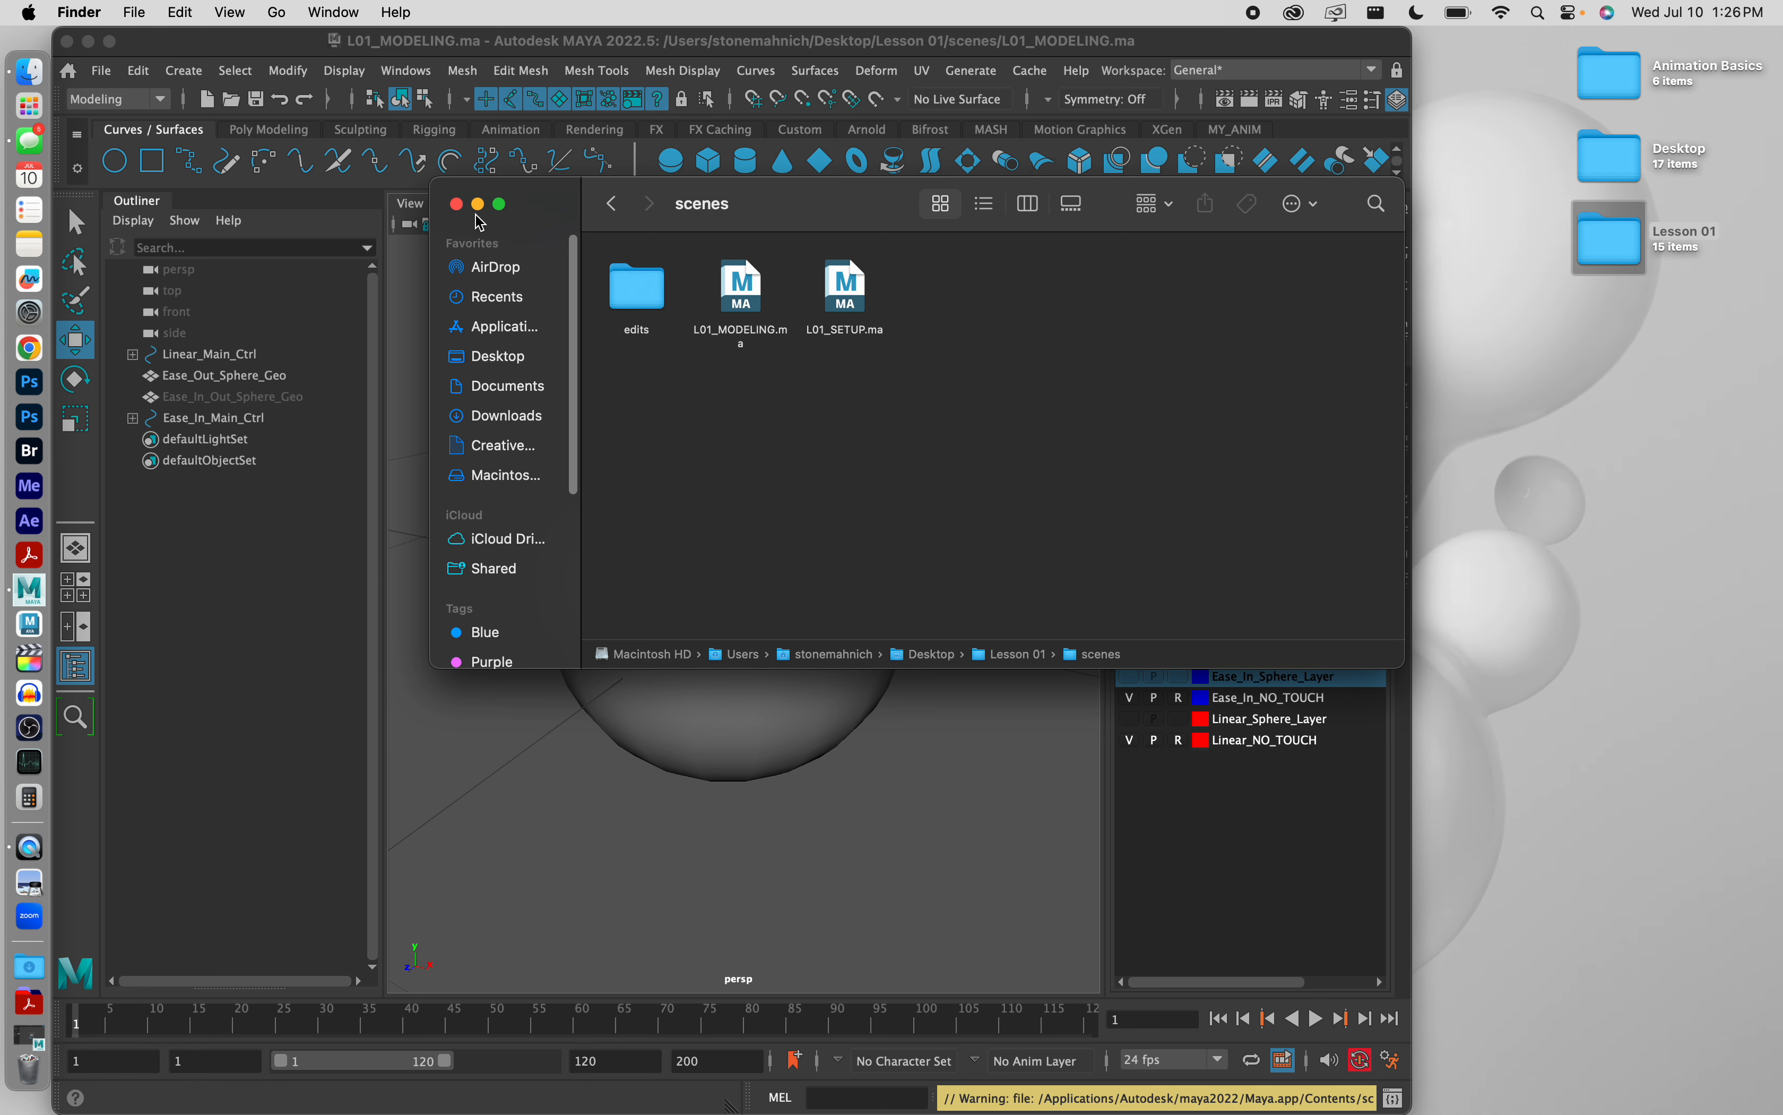
{"action": "left_click", "coordinate": [456, 205]}
{"action": "left_click", "coordinate": [1055, 52]}
{"action": "double_click", "coordinate": [1055, 51]}
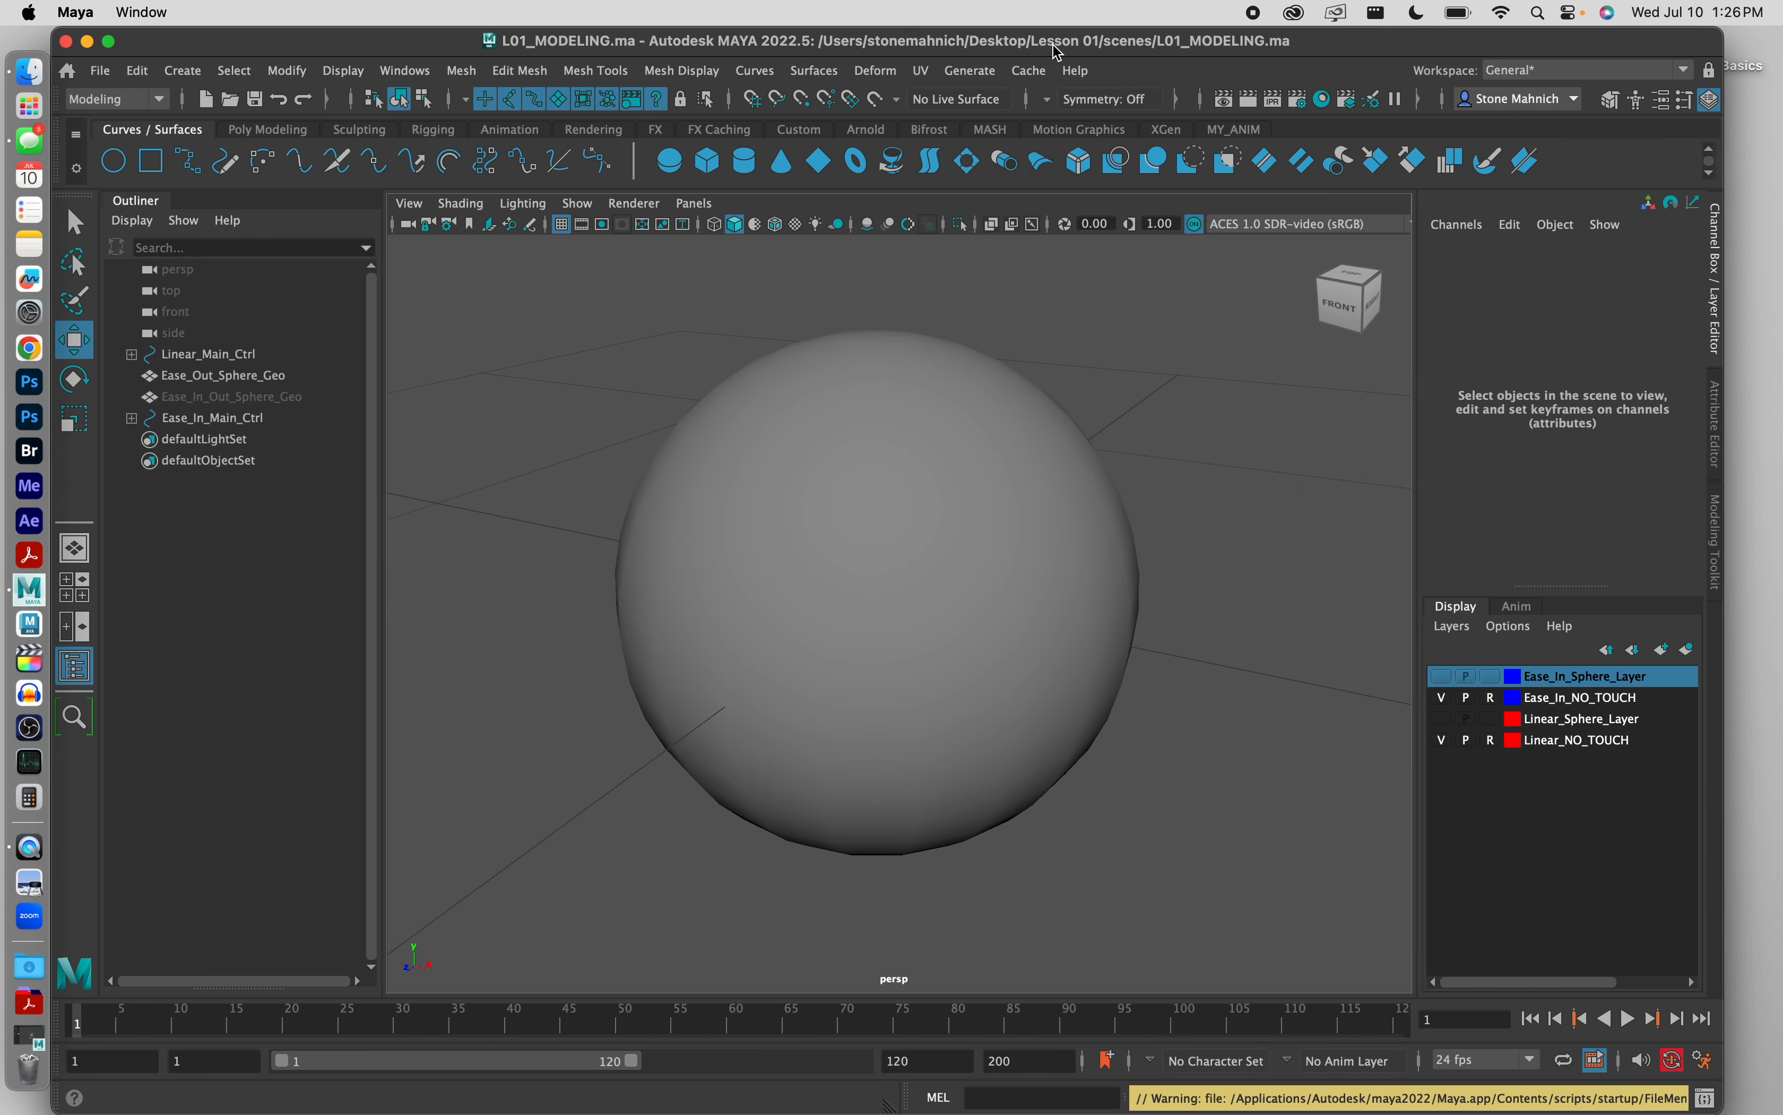